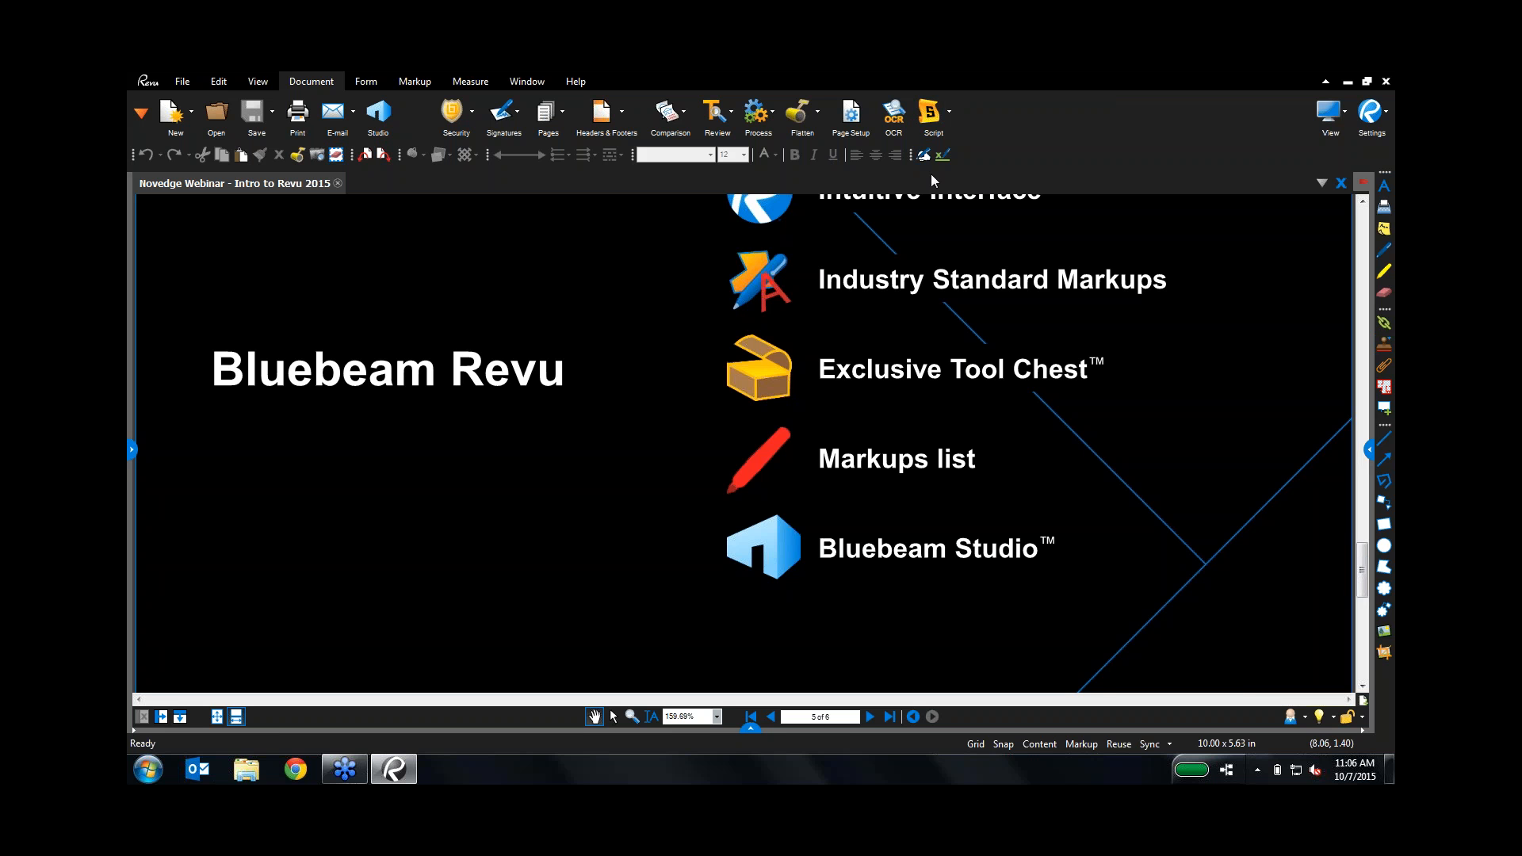
Step: Drag the toolbar group at the end of the second toolbar row onto its own row
mouse_move(912, 155)
mouse_down()
mouse_move(760, 187)
mouse_move(923, 173)
mouse_move(919, 157)
mouse_up()
Step: From the View tab, open Manage Profiles, select Construction, and cancel without changes
click(268, 81)
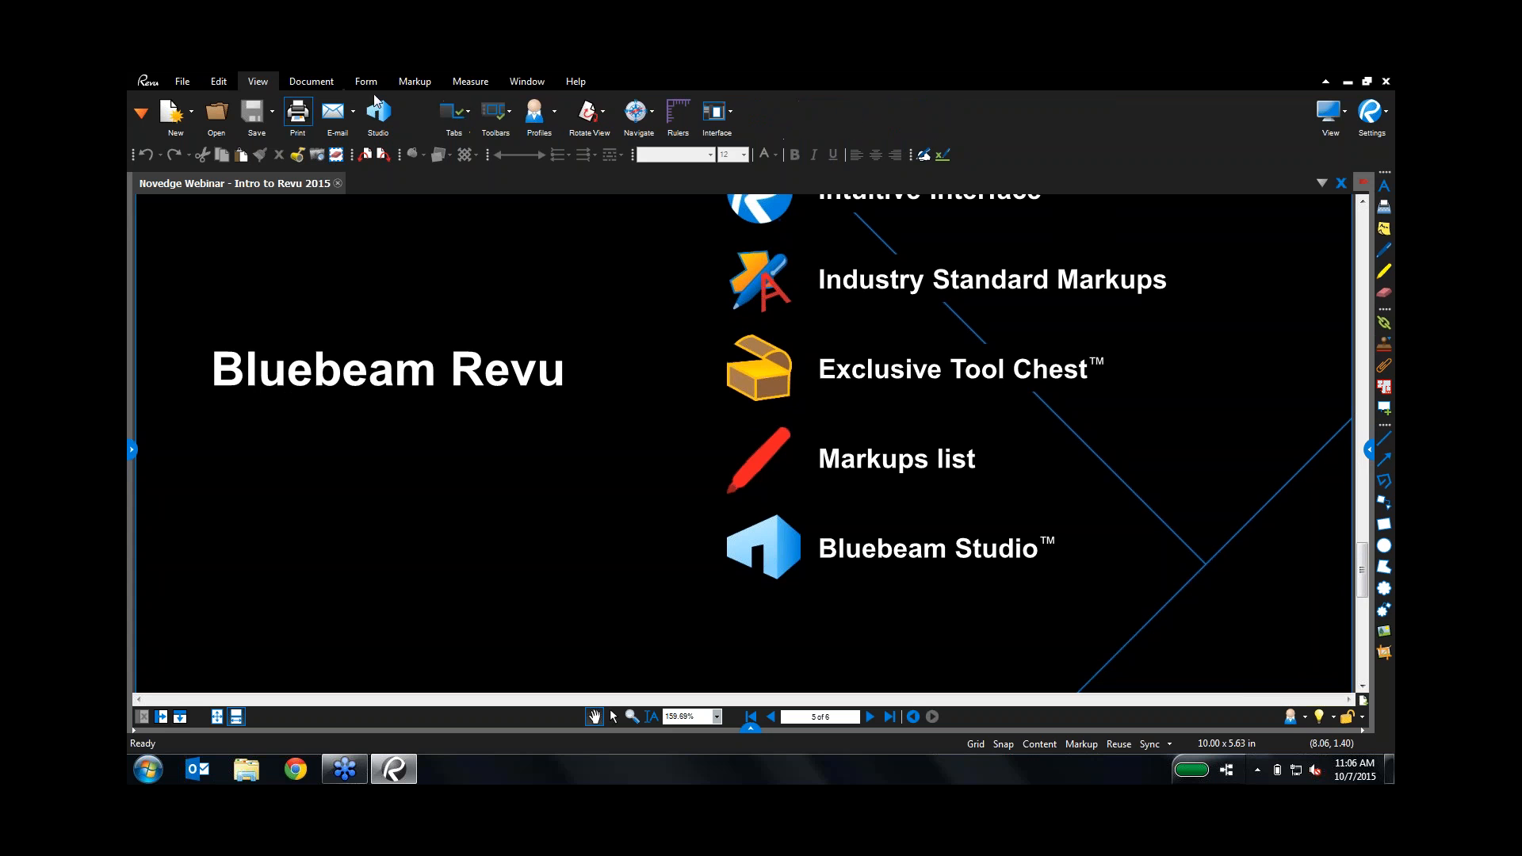
click(555, 113)
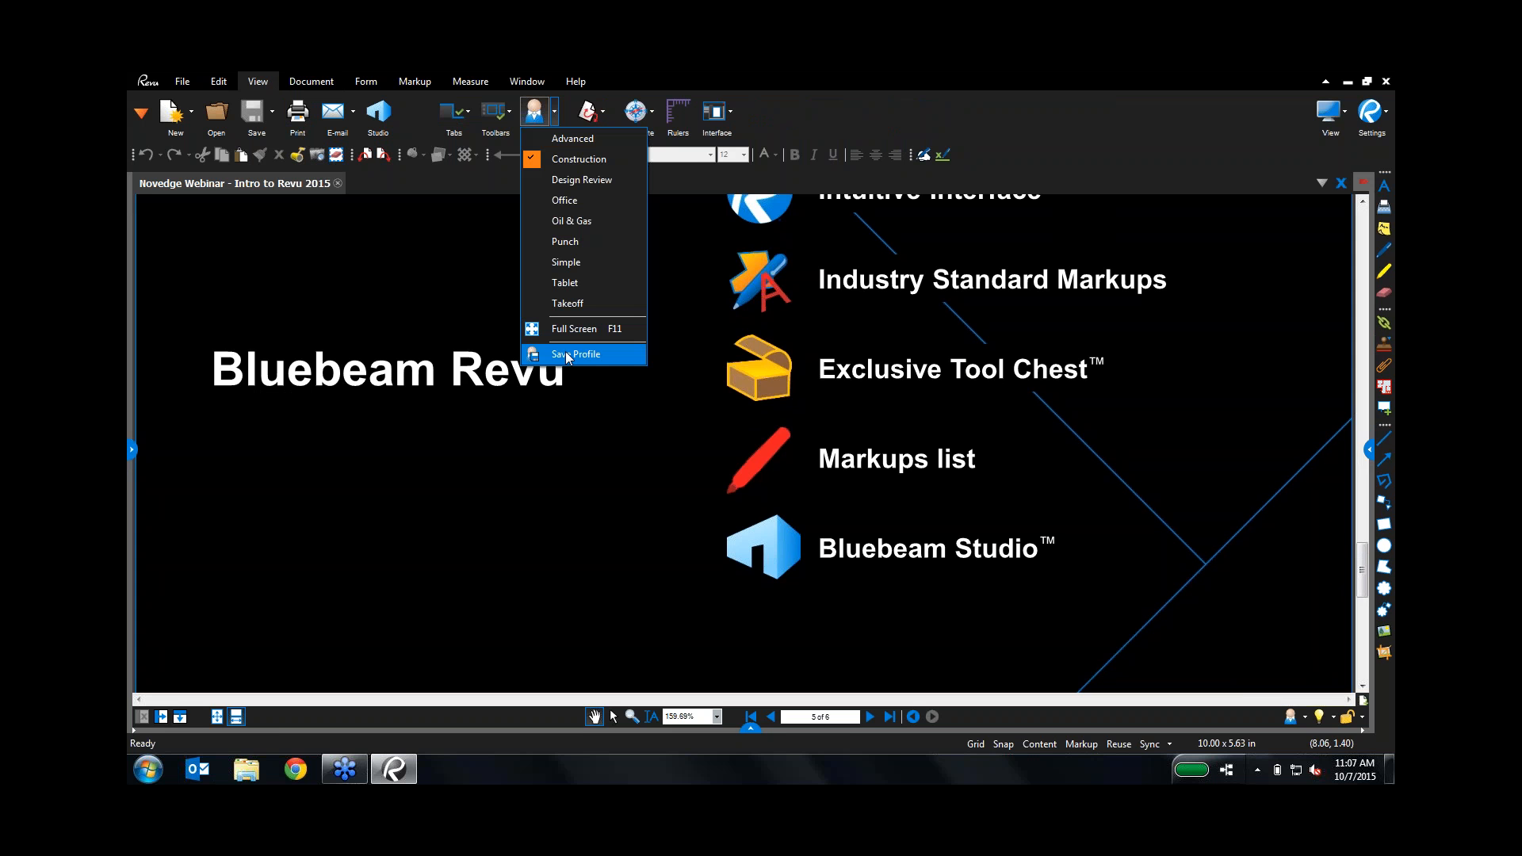
click(546, 119)
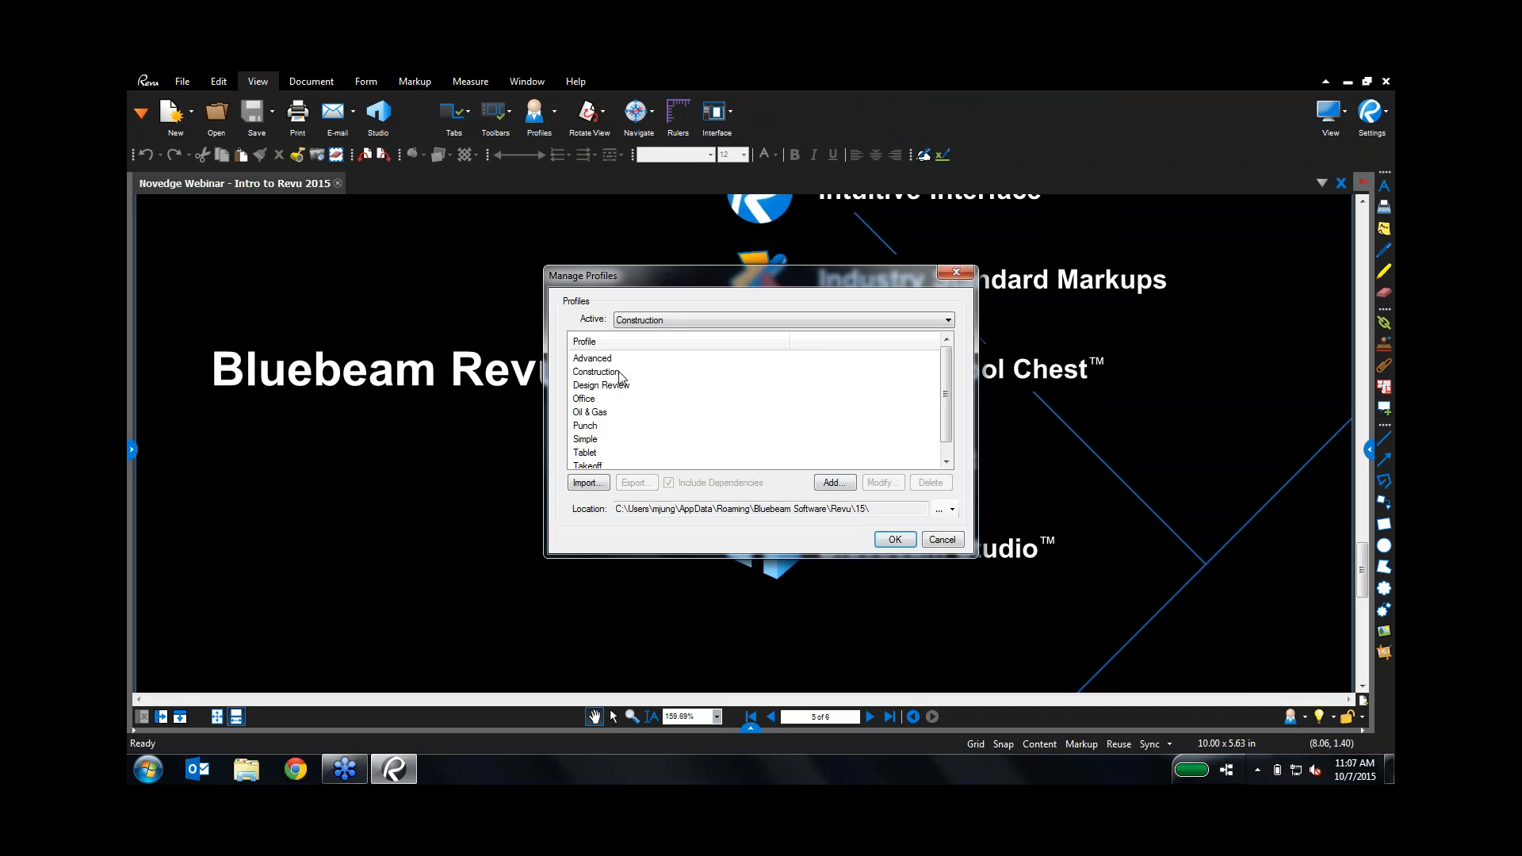
click(615, 372)
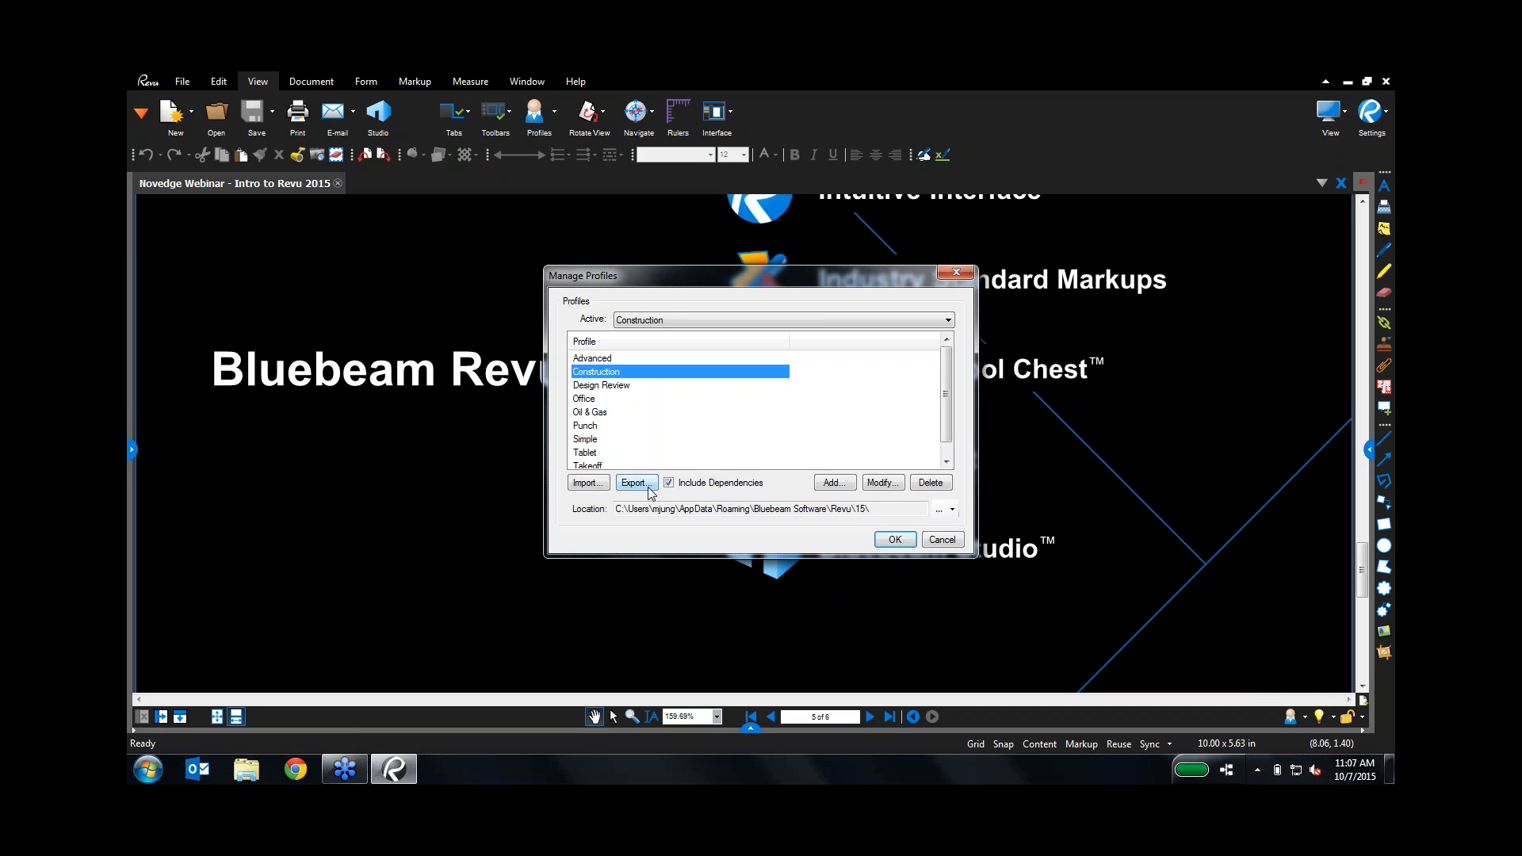
click(942, 541)
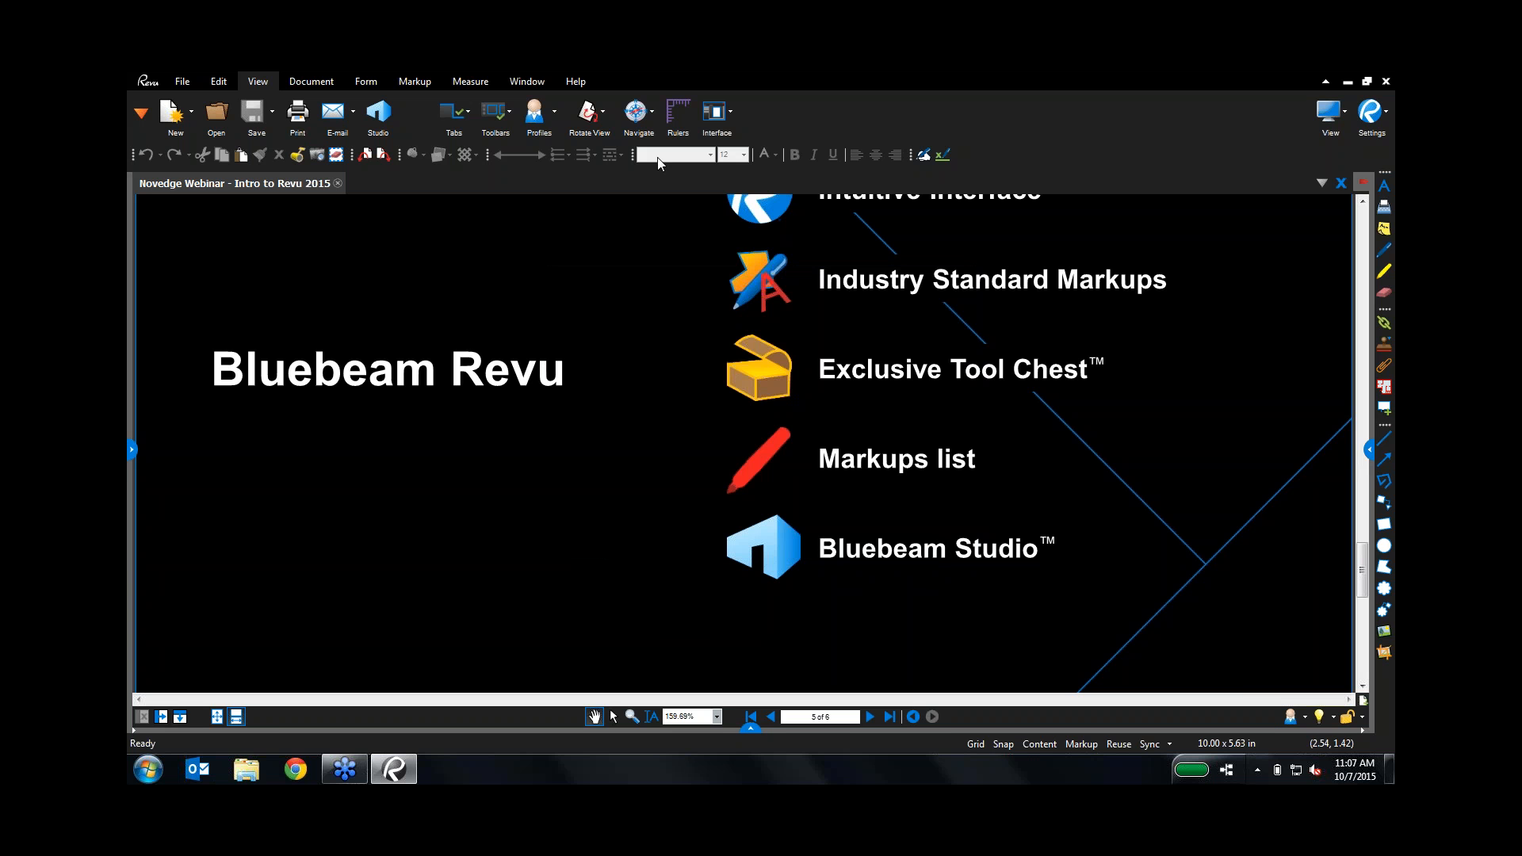
Step: Open the A 201 Level 01 construction plan from the File Access panel
click(144, 112)
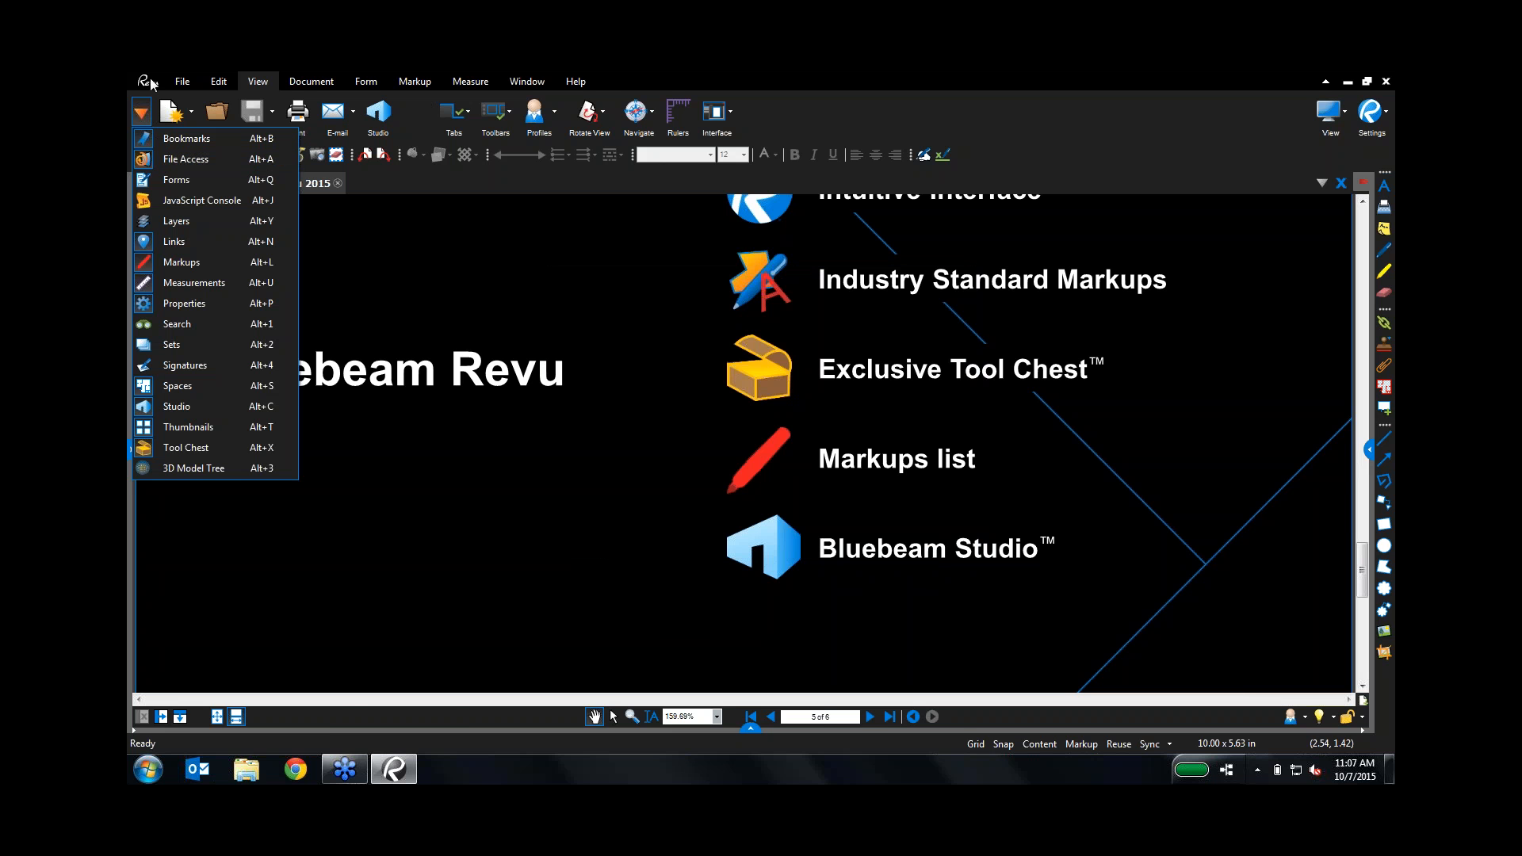
click(152, 165)
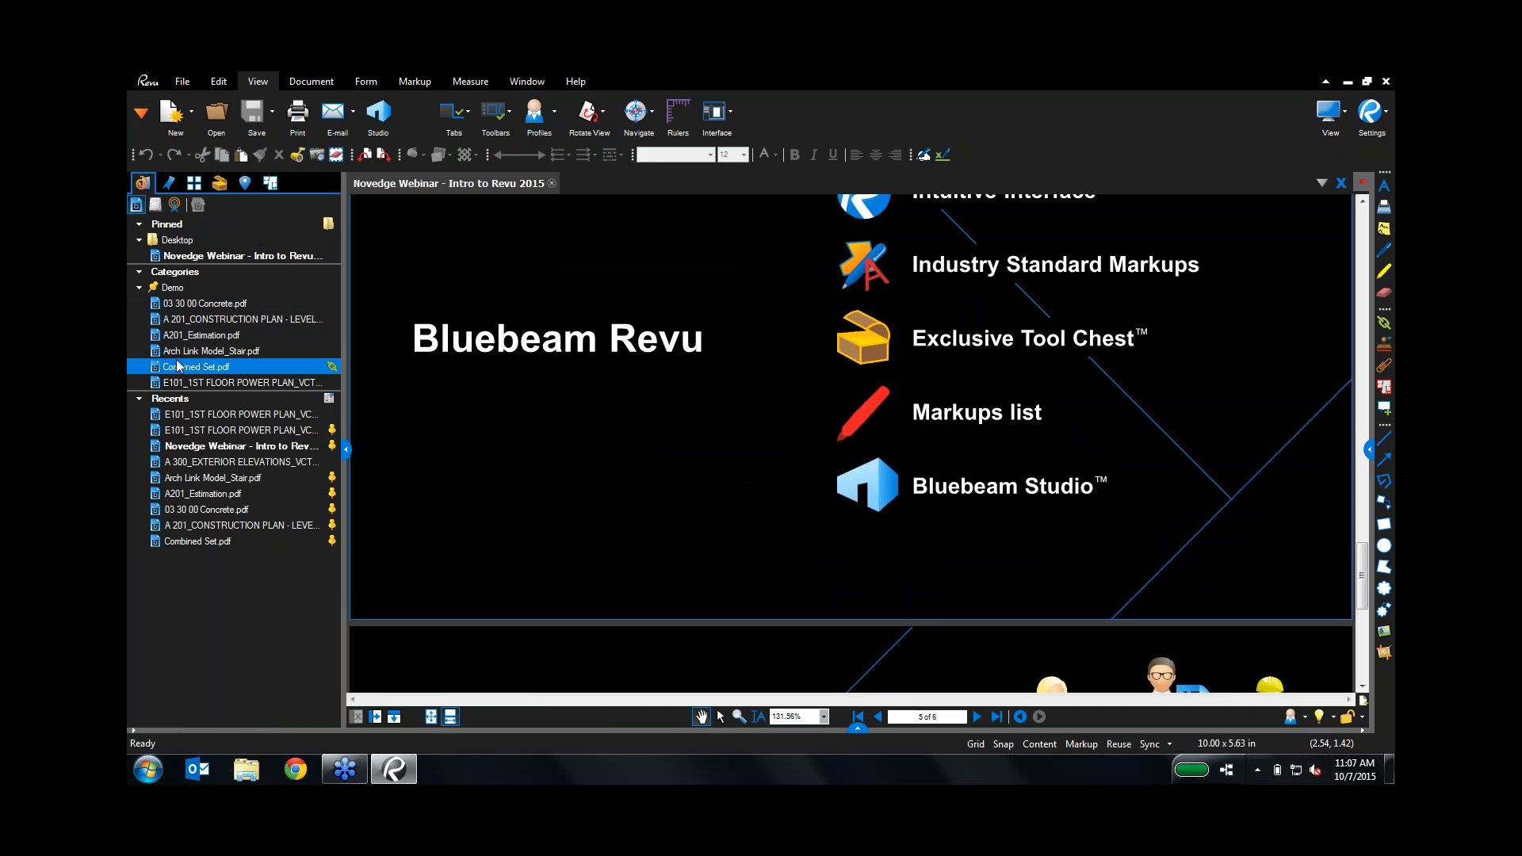
mouse_move(180, 346)
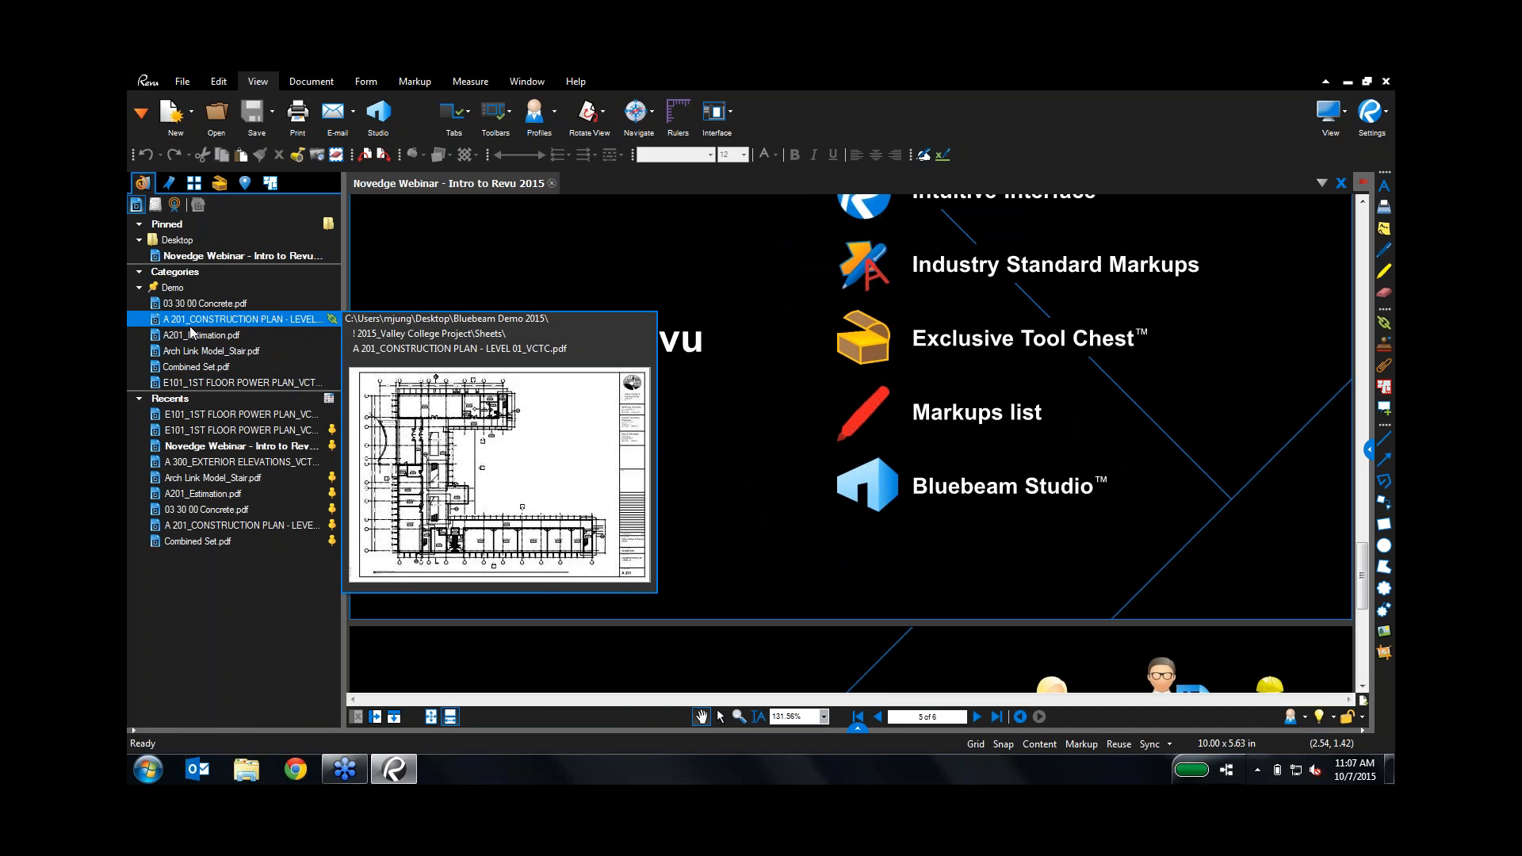
click(195, 323)
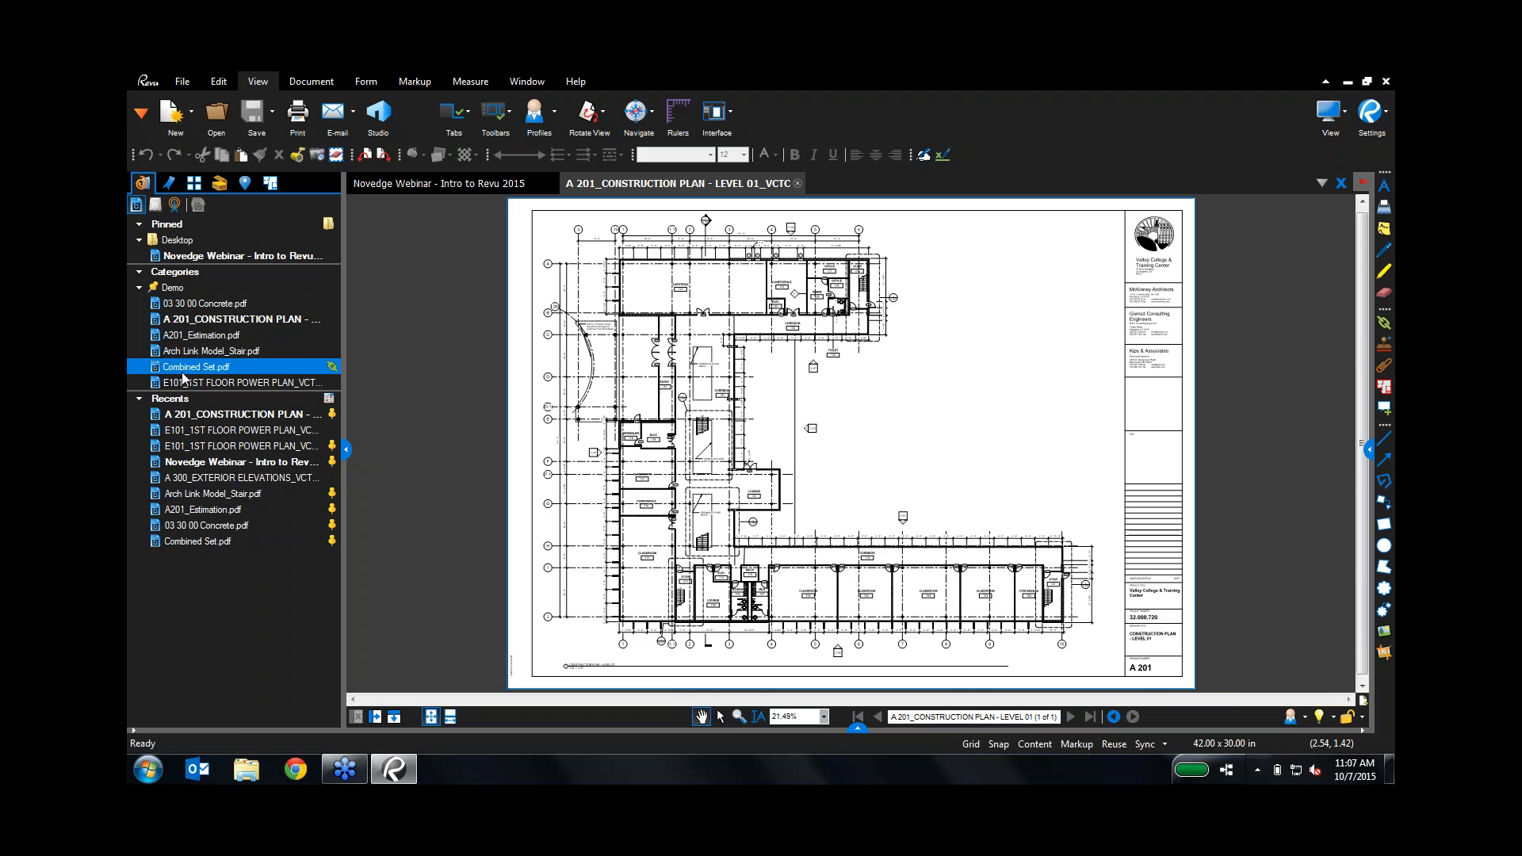
Step: Open 03 30 00 Concrete.pdf, scroll through it with the panel hidden, then close it
click(198, 304)
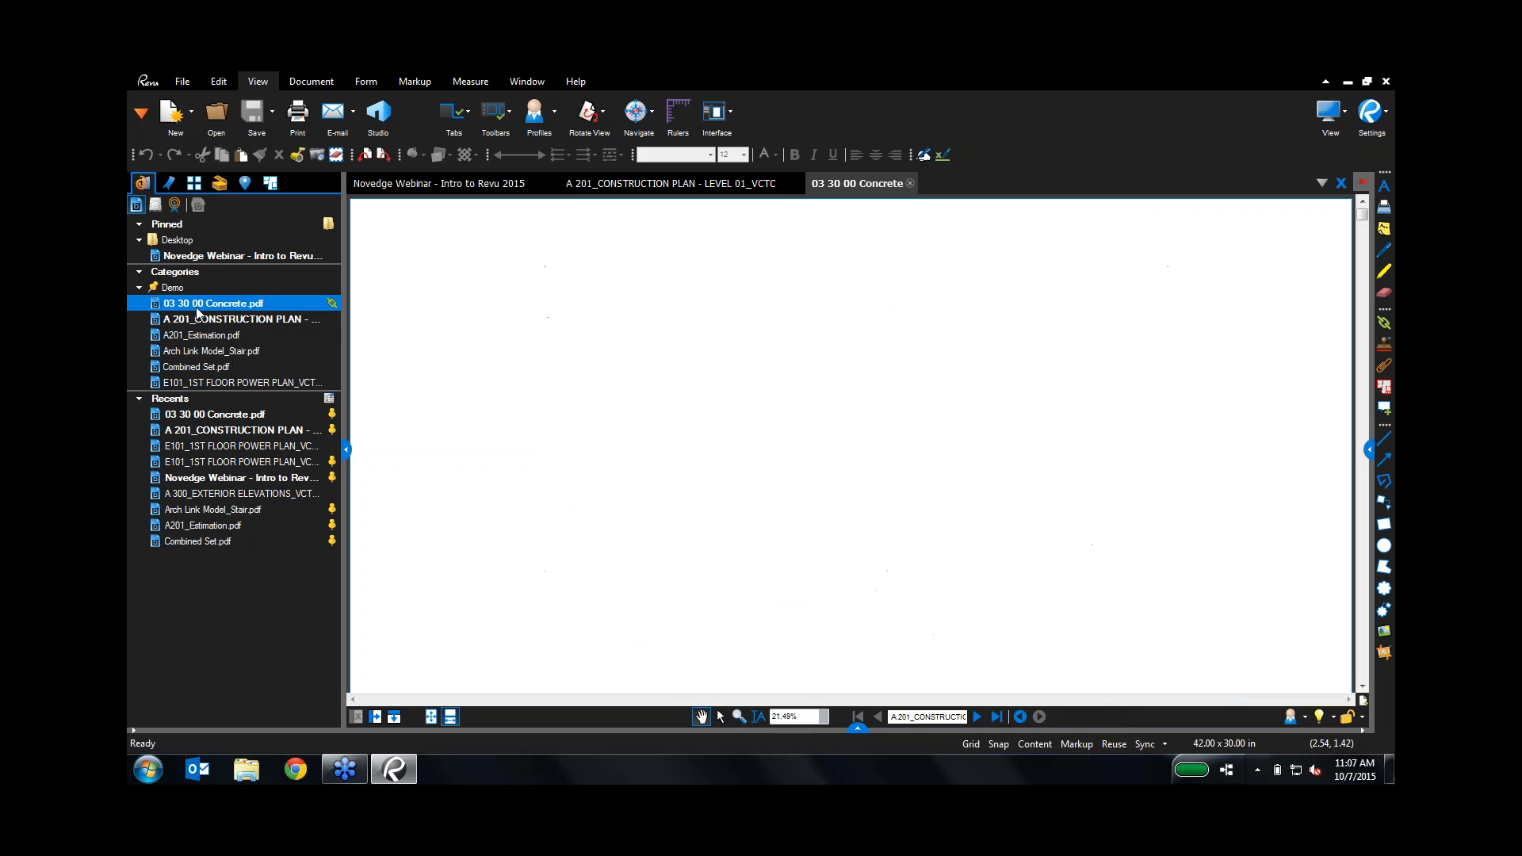
click(349, 452)
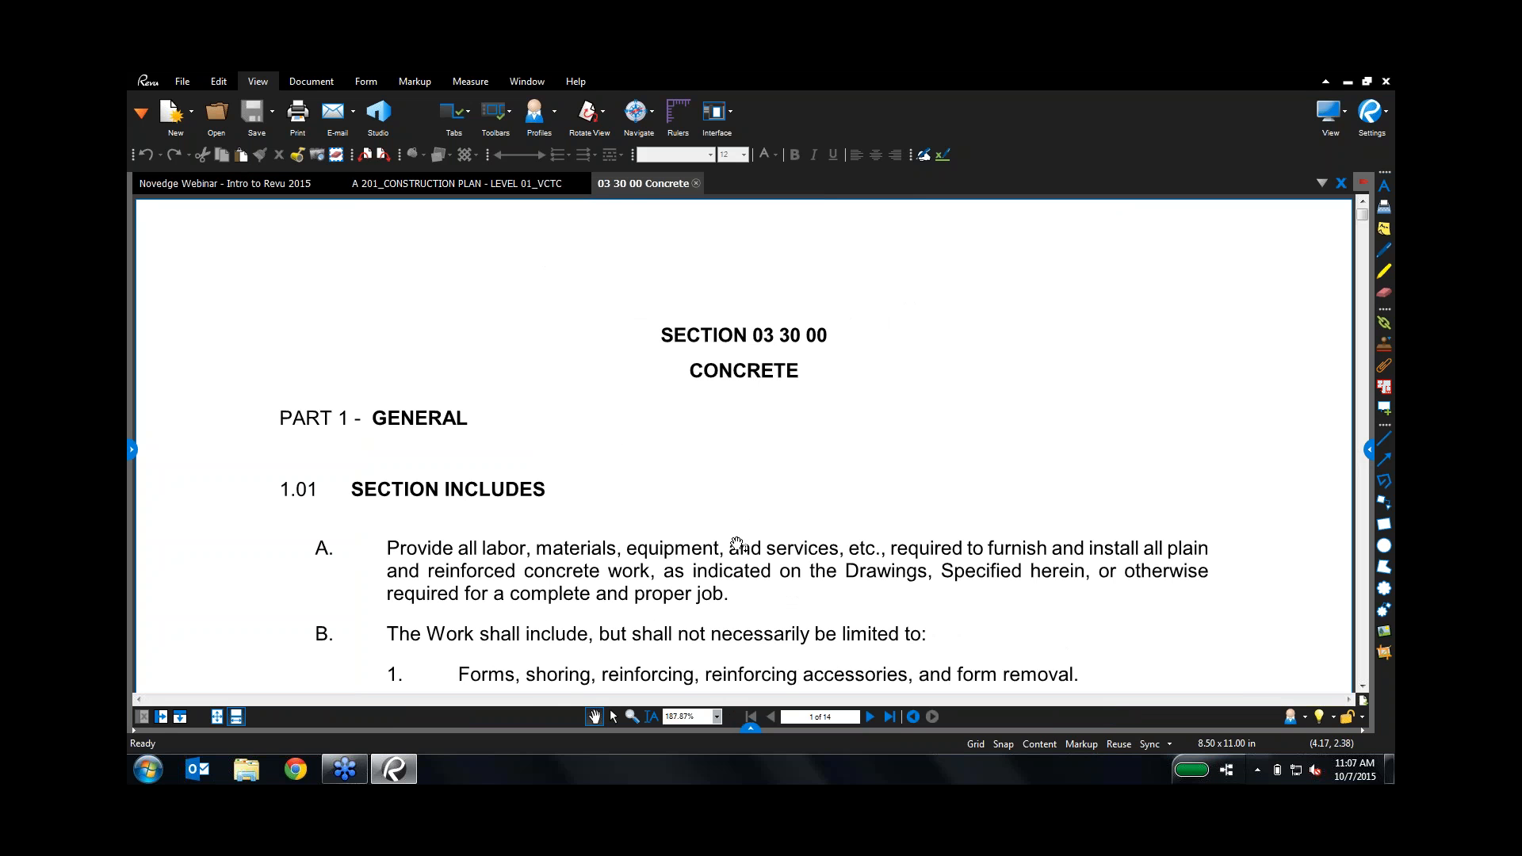
scroll(635, 554, down, 5)
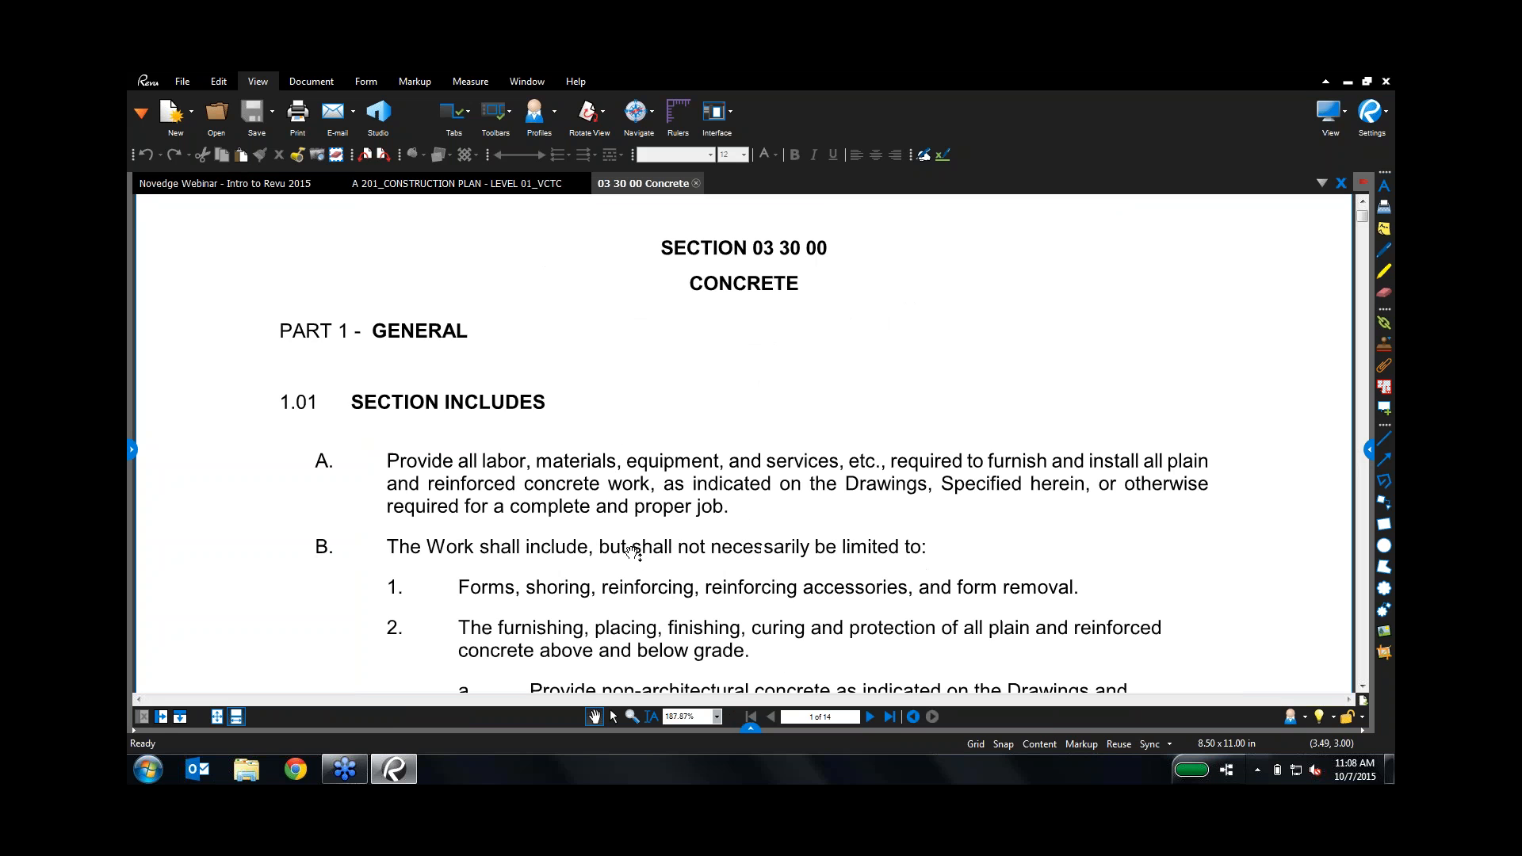
scroll(627, 554, down, 5)
scroll(628, 554, up, 10)
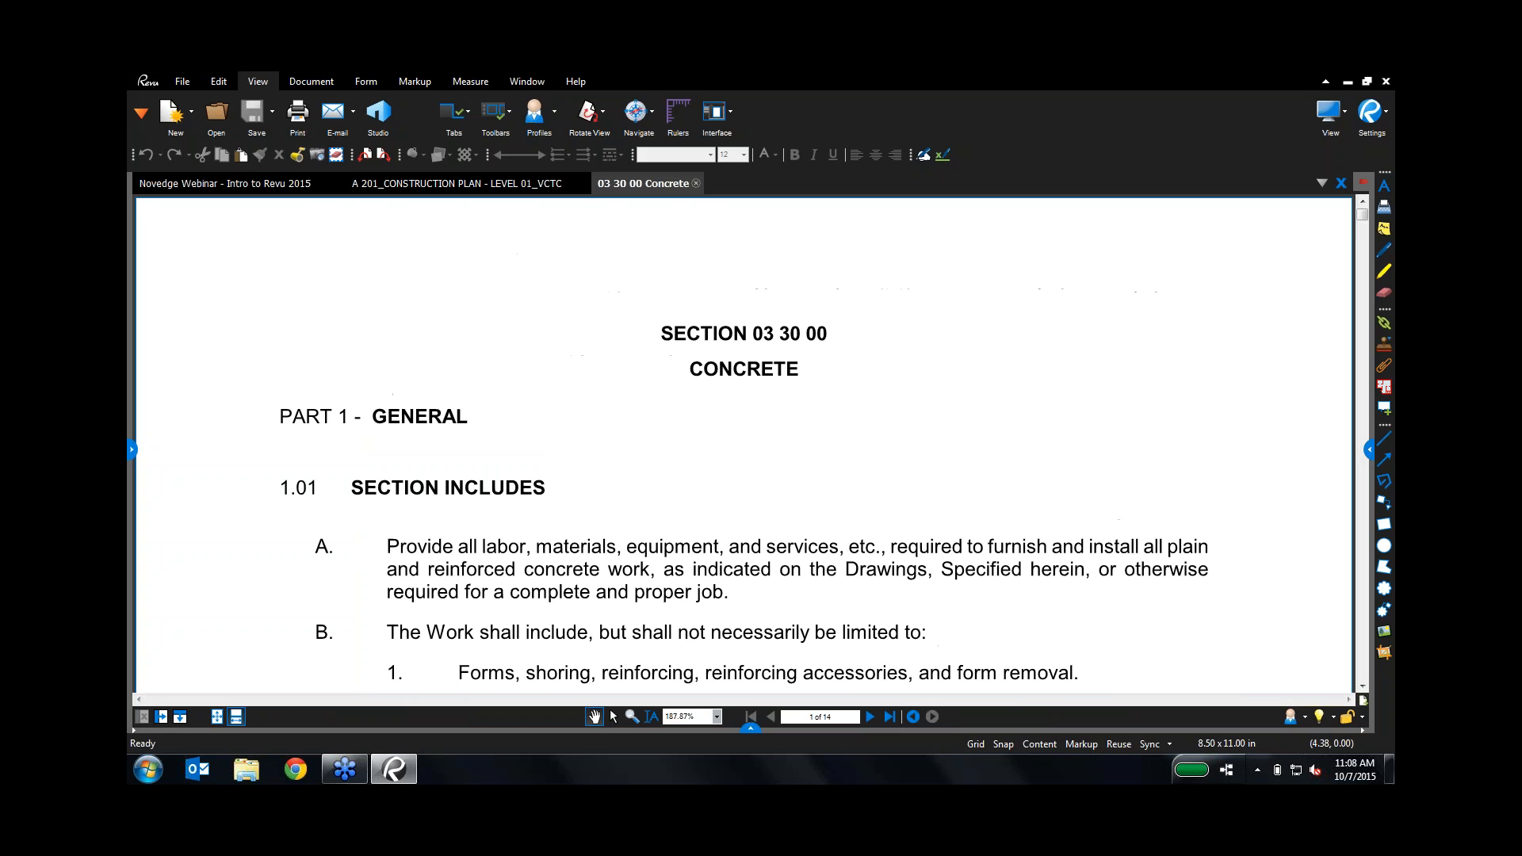
click(696, 184)
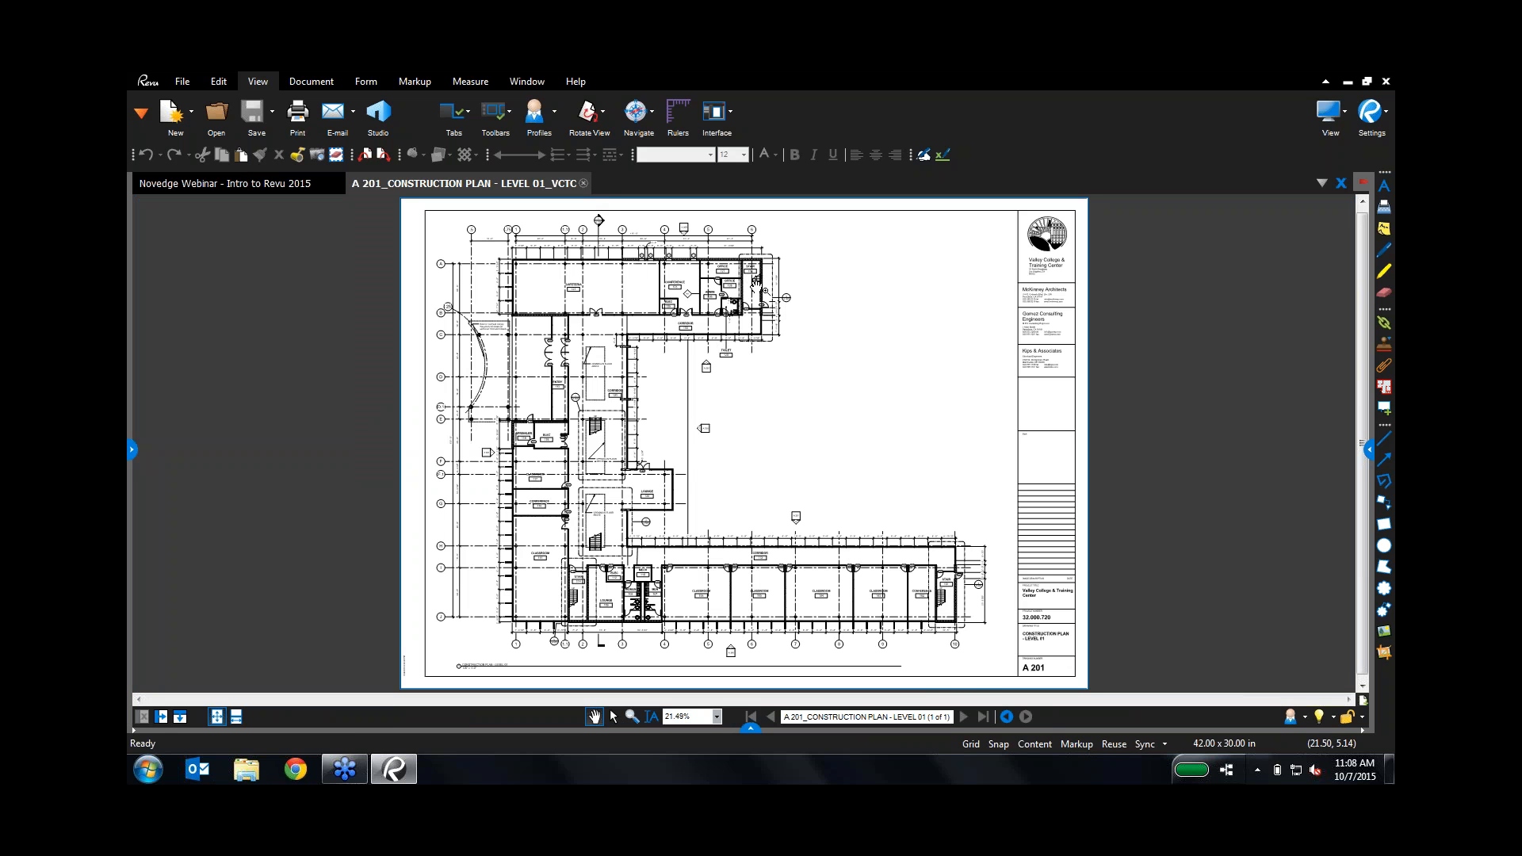
Step: Centre the plan on Lounge 120 and Conference 116, then split the view vertically
scroll(756, 282, up, 4)
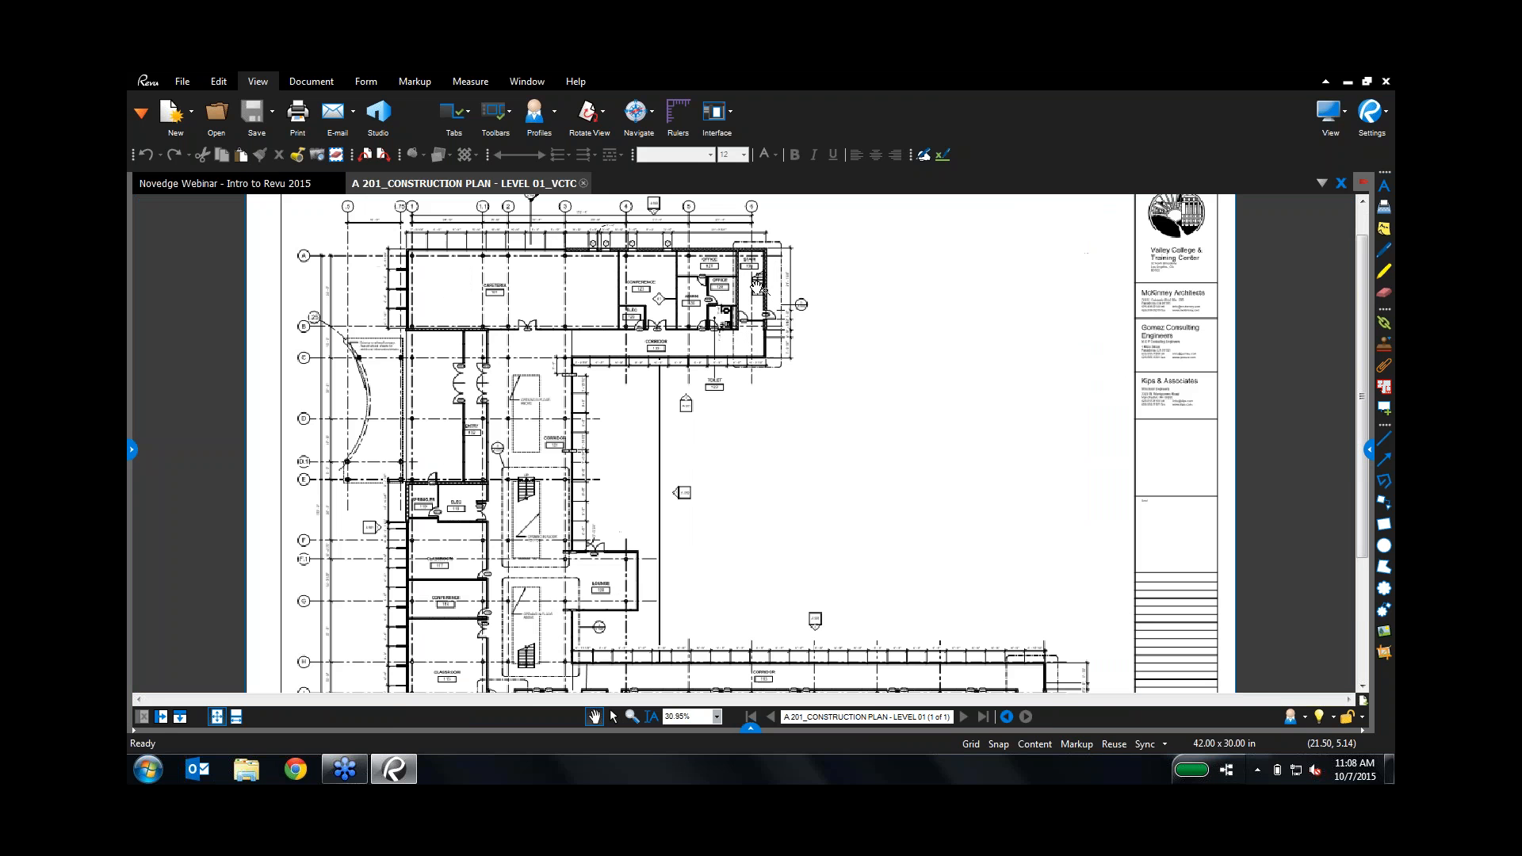
scroll(755, 282, up, 10)
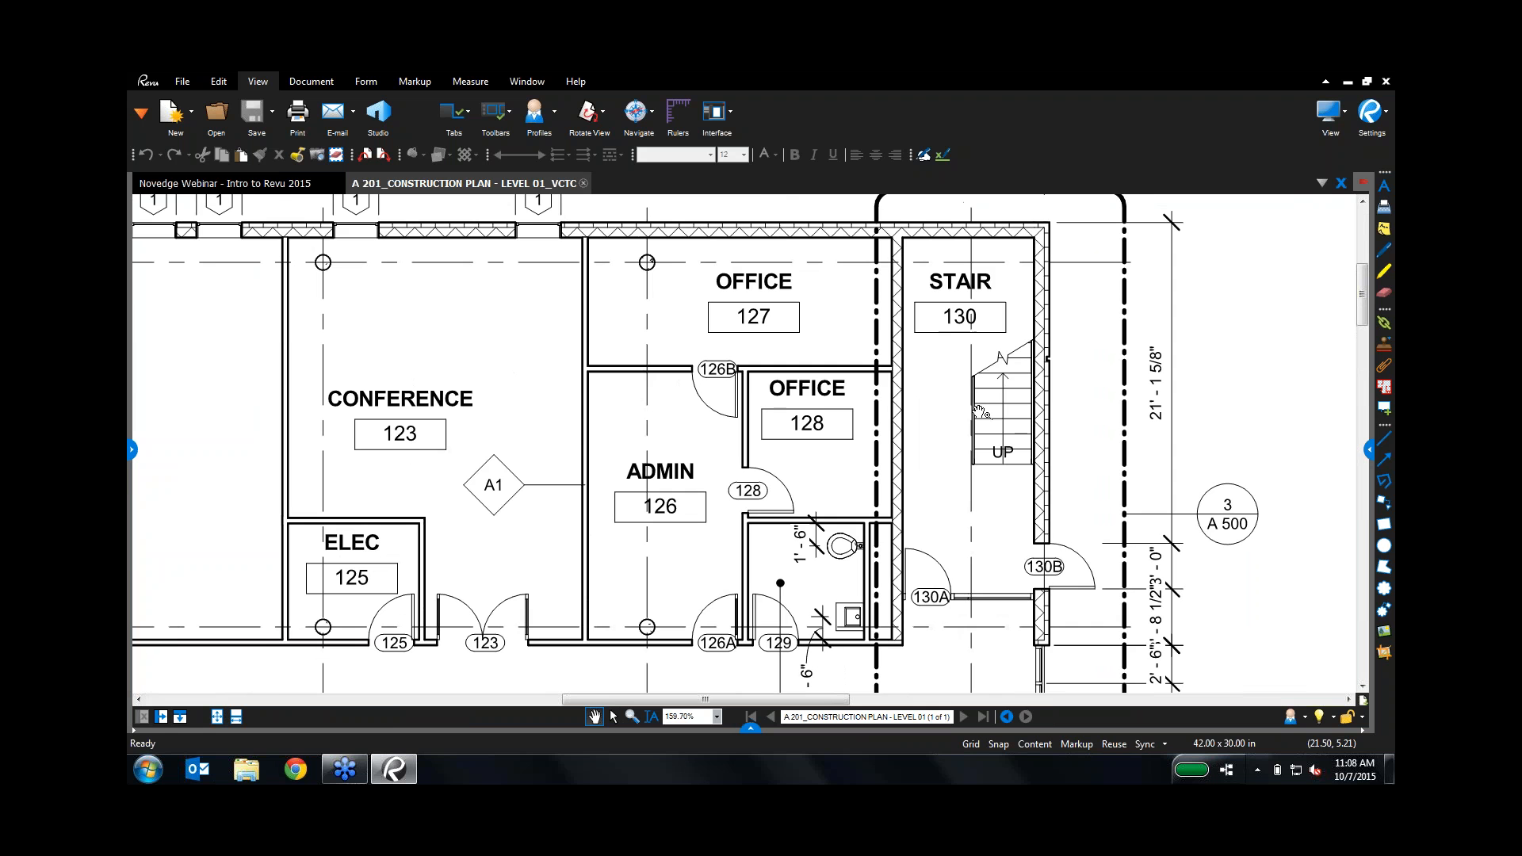
scroll(954, 494, down, 4)
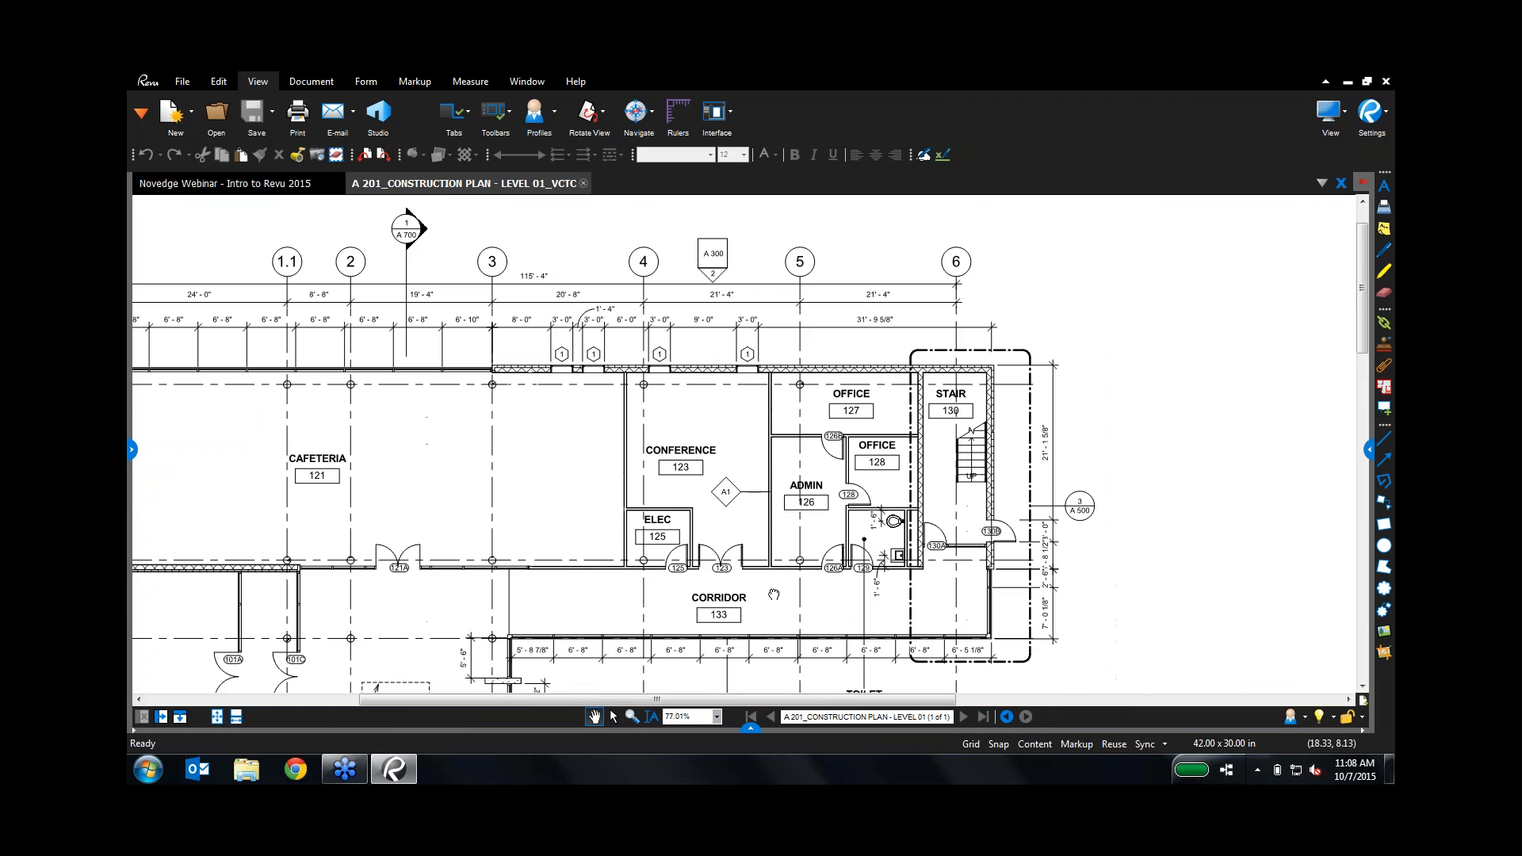
drag(778, 599, 895, 81)
drag(502, 604, 710, 407)
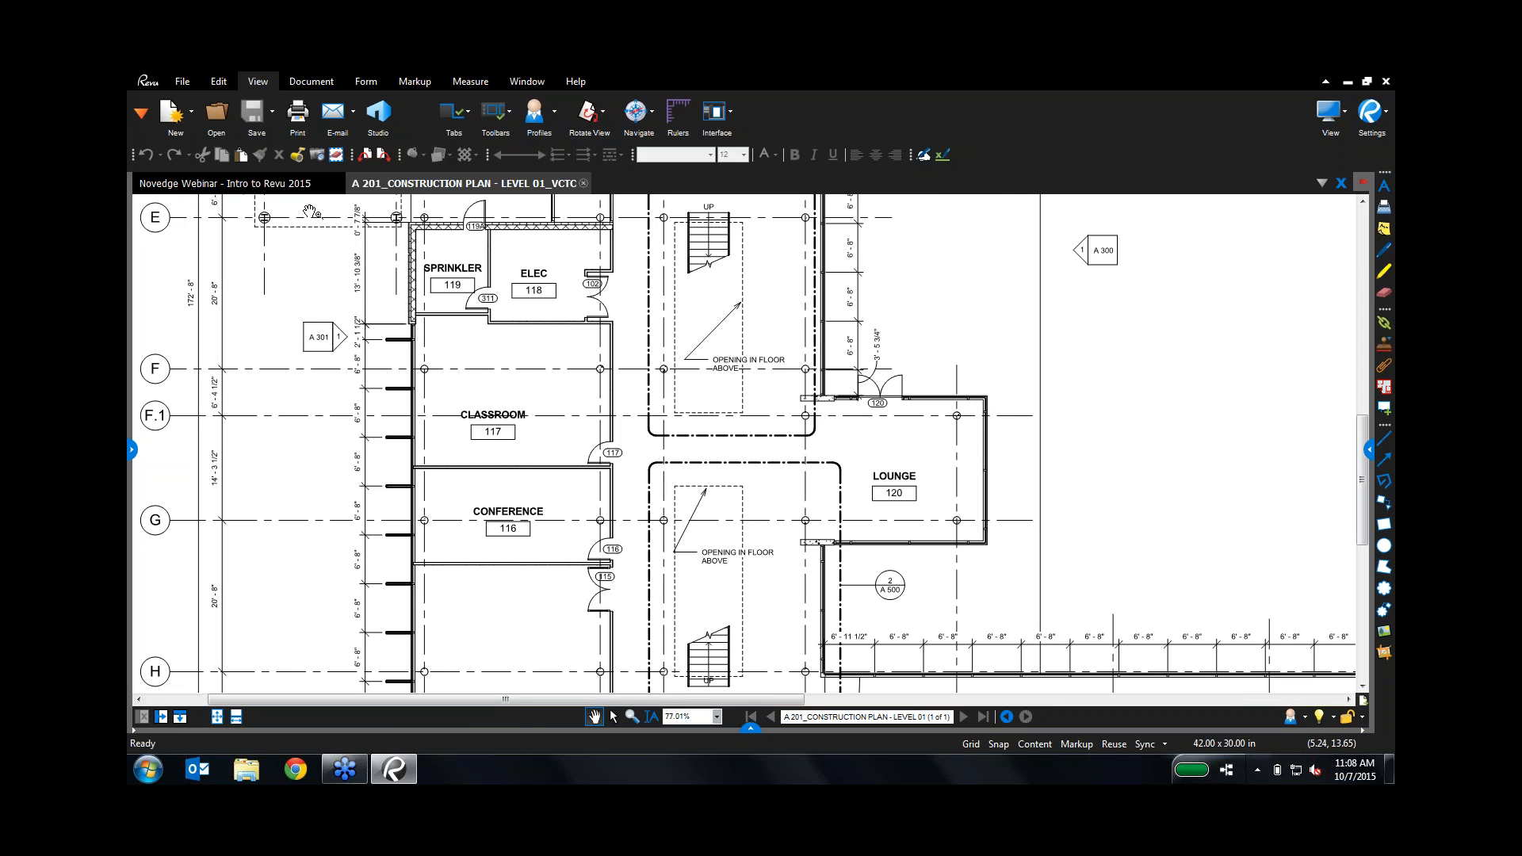
click(161, 718)
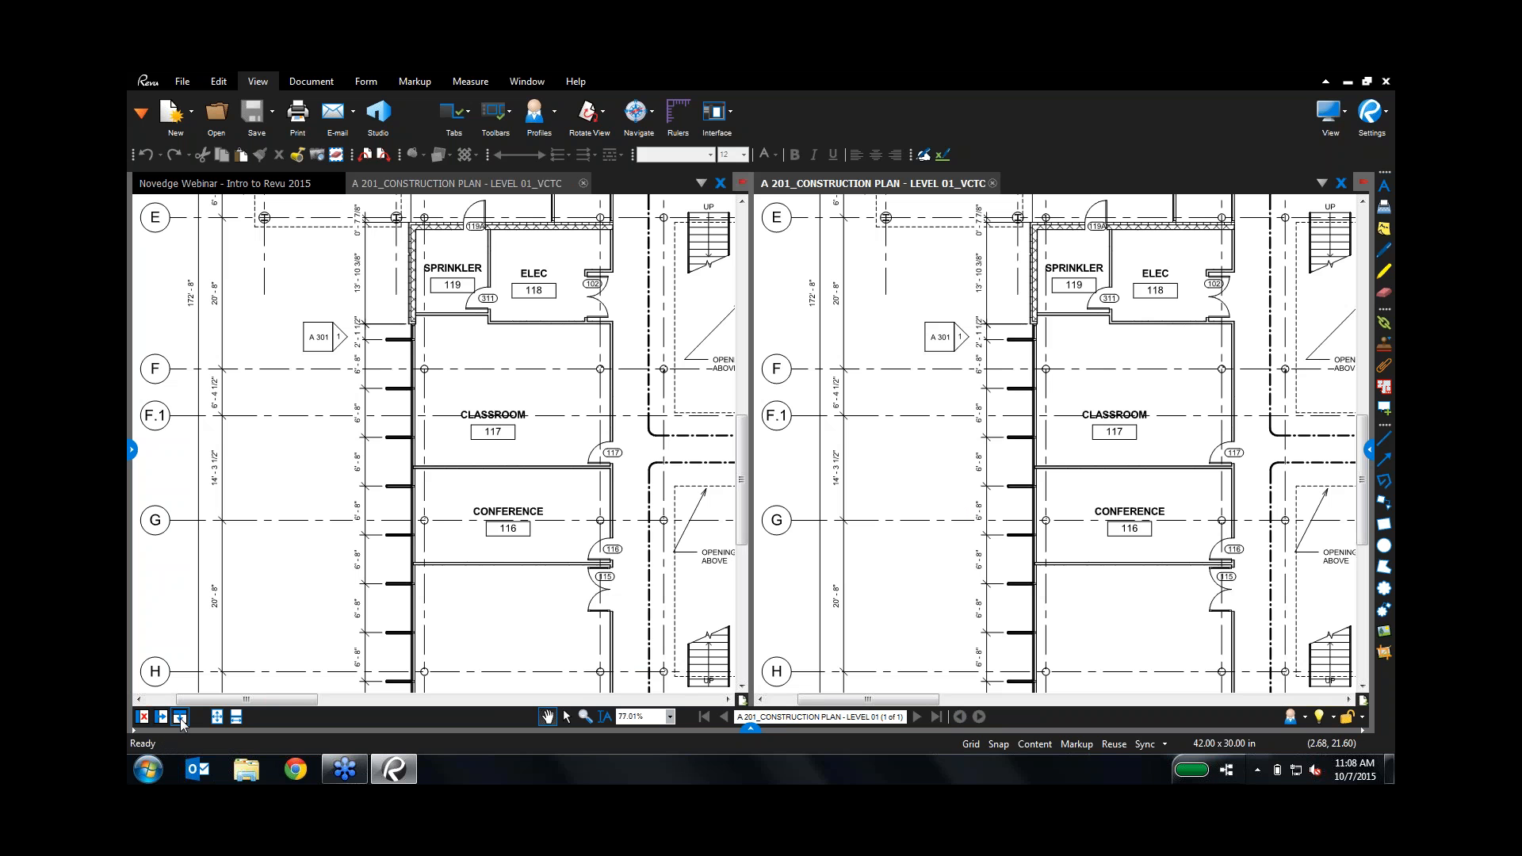
Step: Split the right pane horizontally, search 'building codes' in a lower WebTab, then close it
click(180, 717)
click(1030, 460)
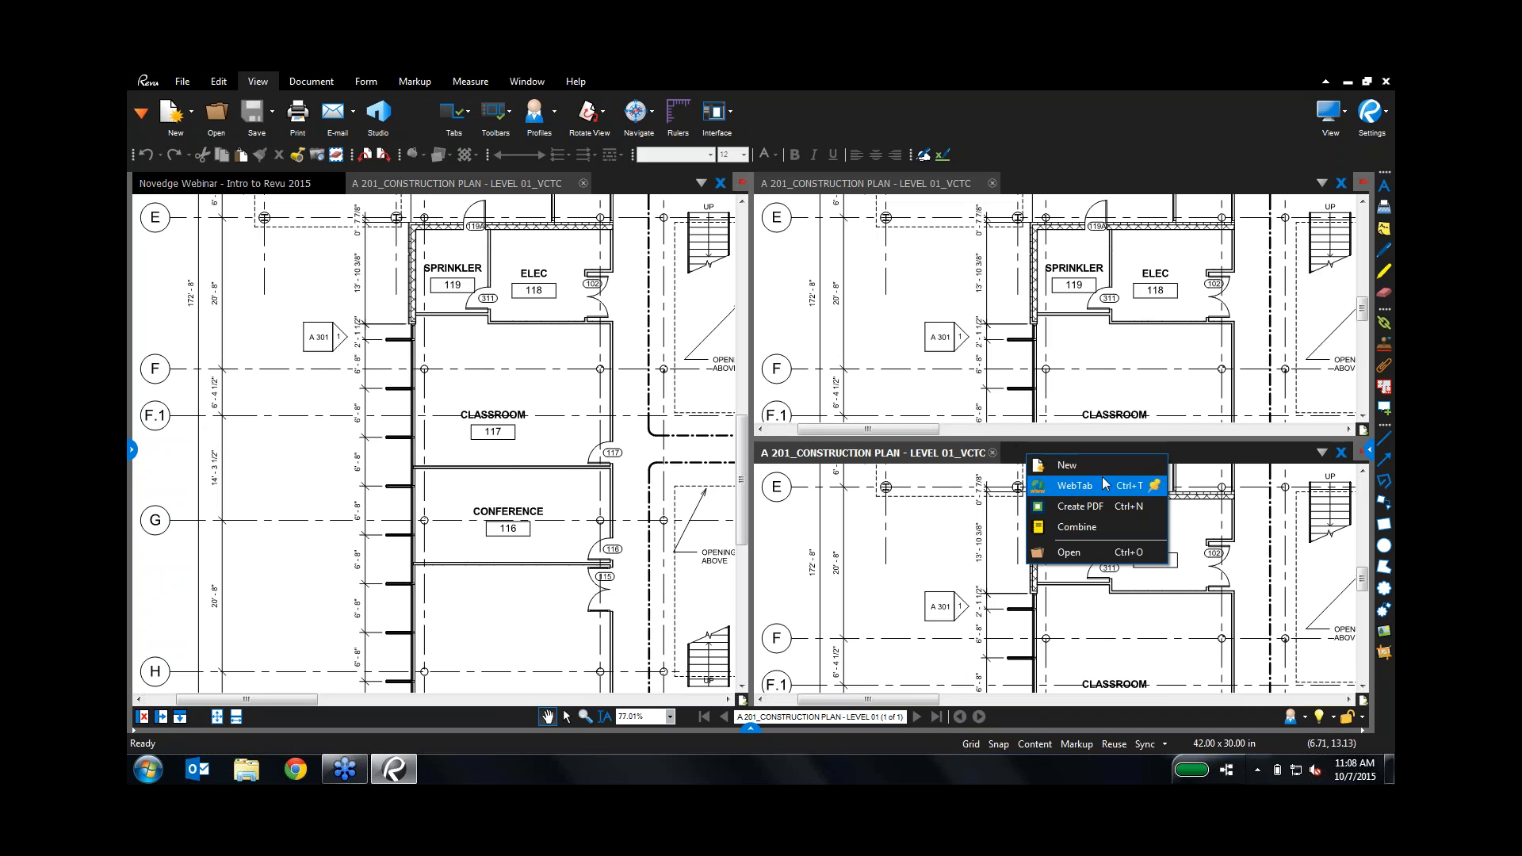
click(1106, 485)
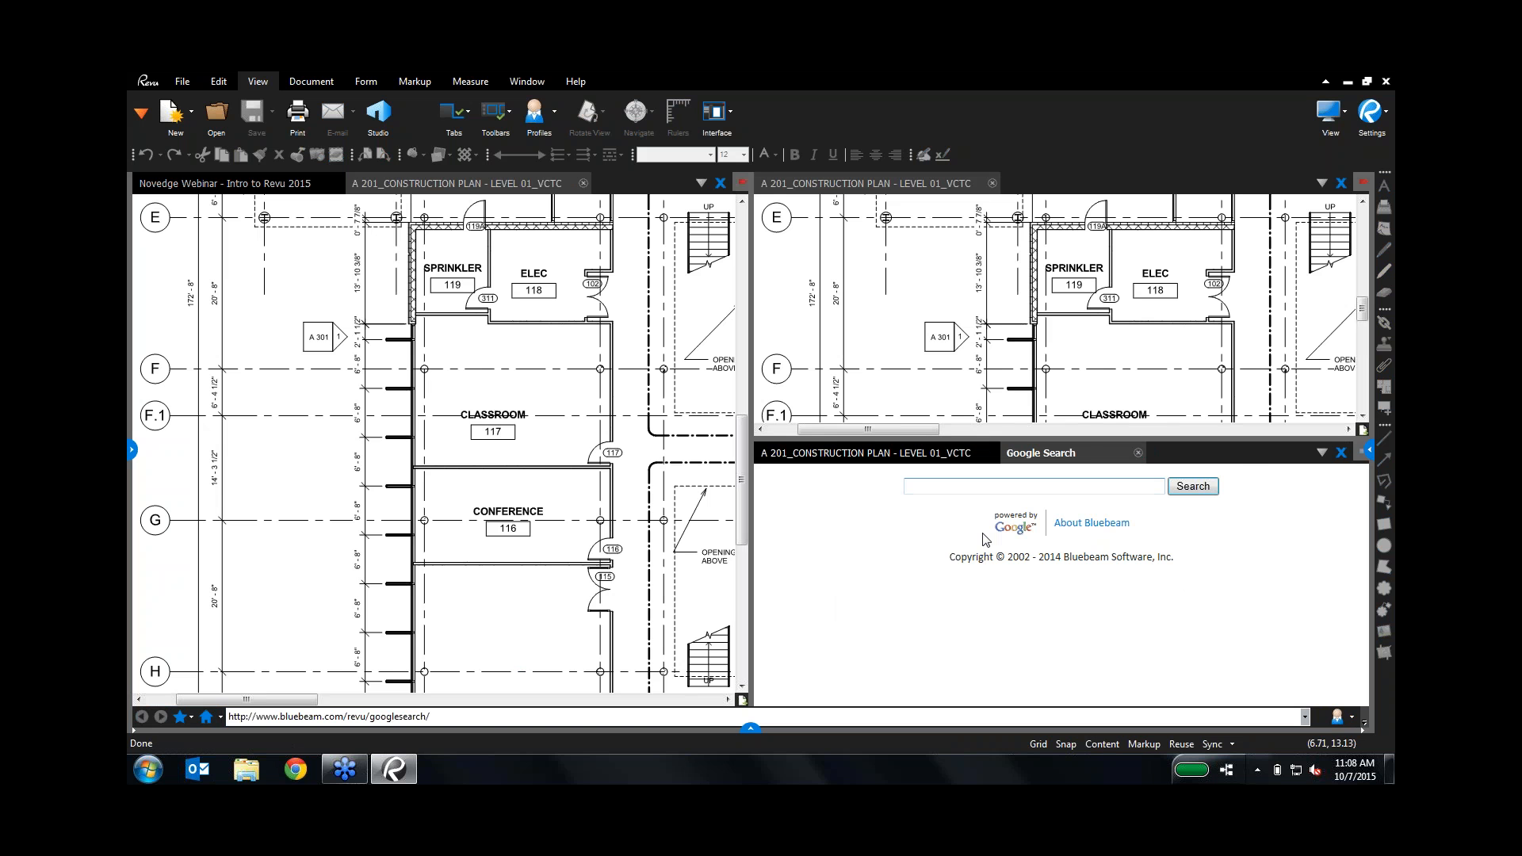
text(building codes)
click(1171, 486)
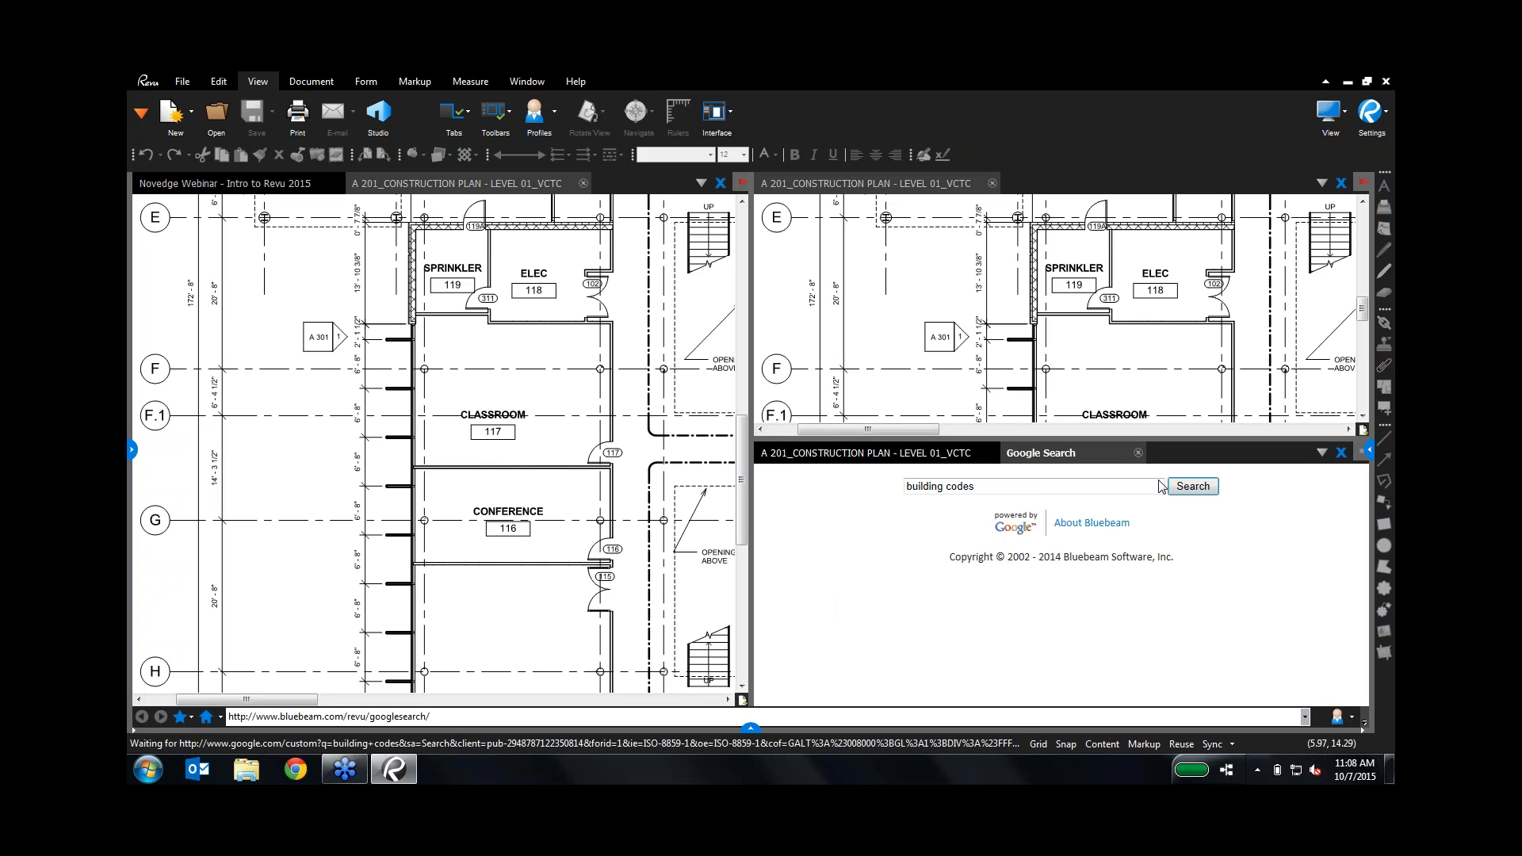
click(1340, 453)
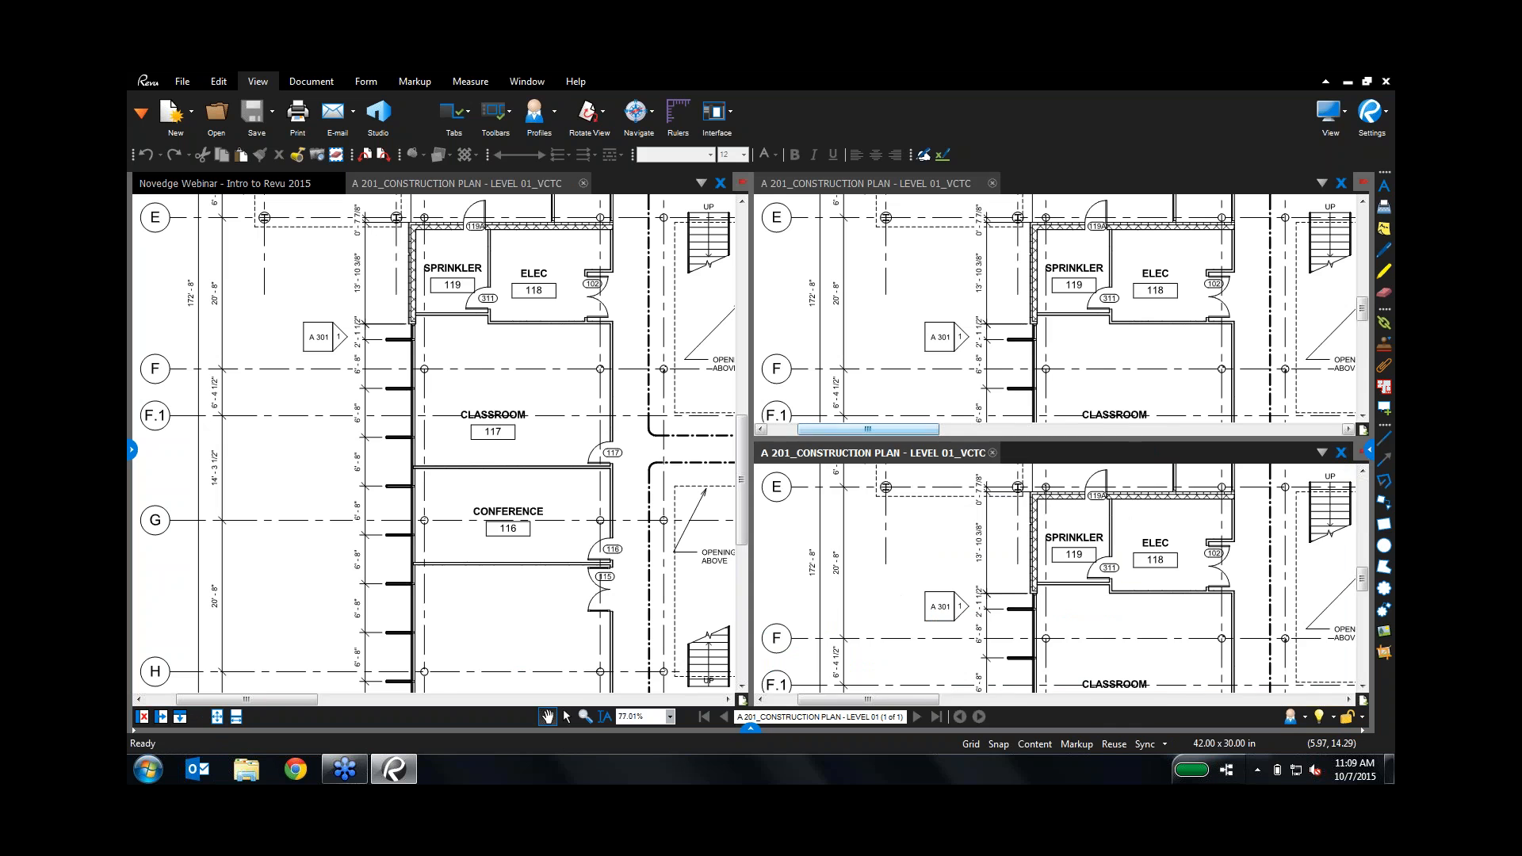
Step: Close the lower pane's plan, link the two views, and pan both to the cafeteria
click(993, 453)
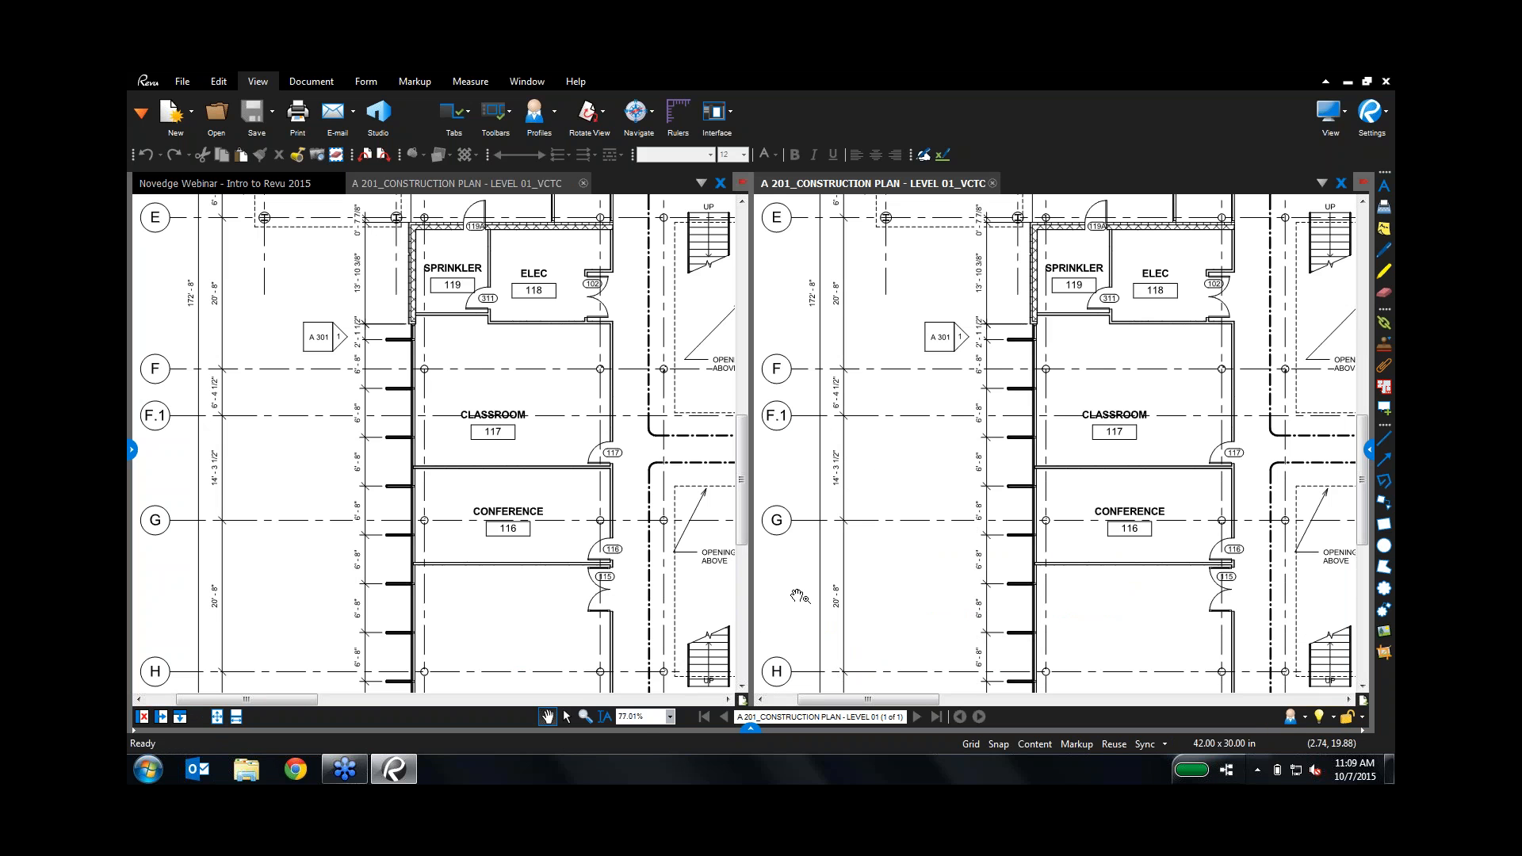
click(1144, 744)
drag(553, 310, 394, 769)
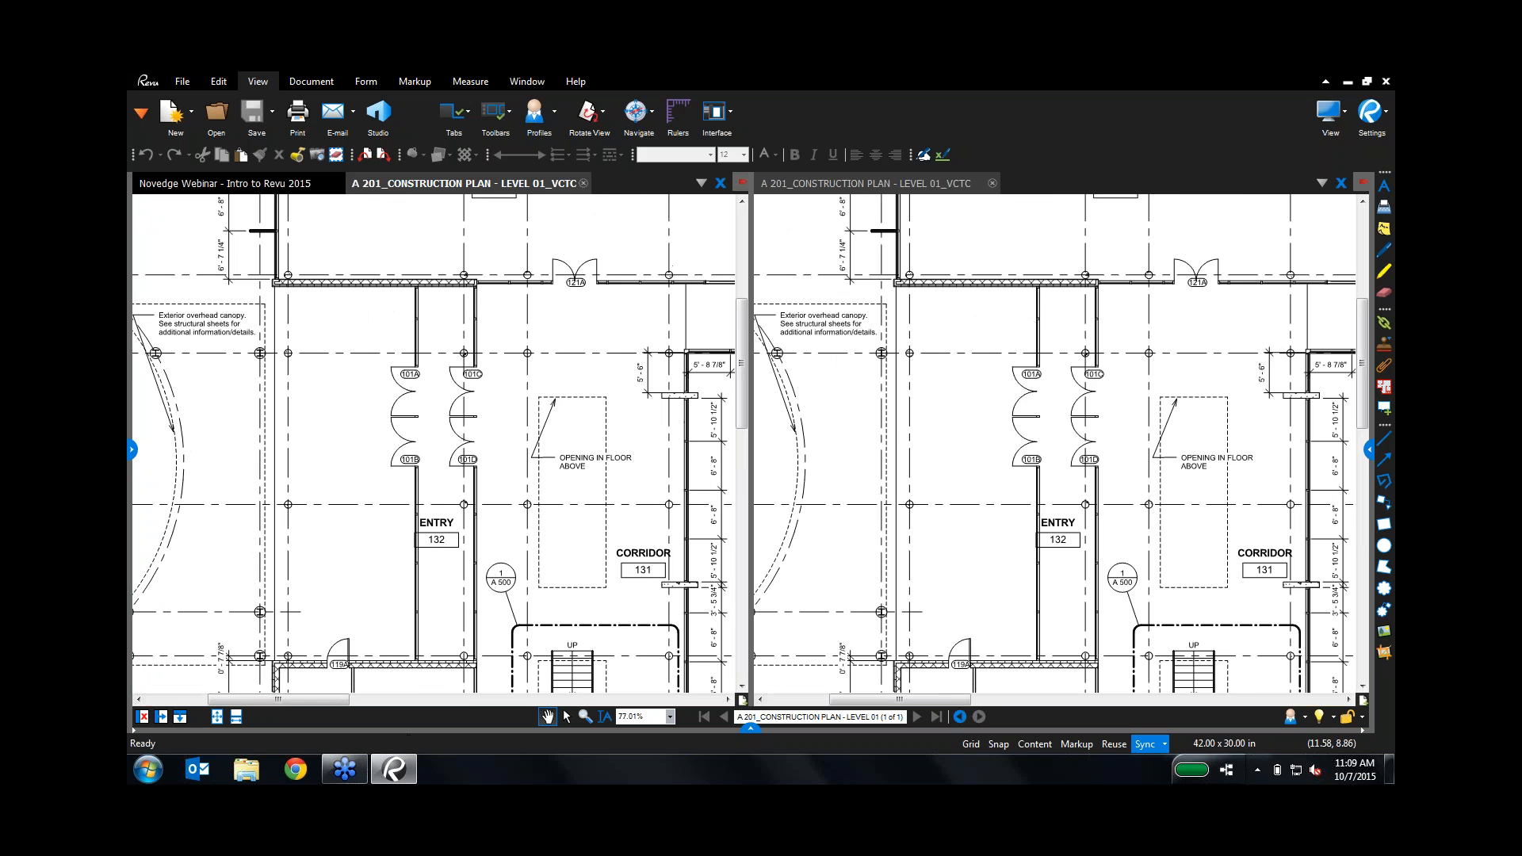
mouse_move(525, 387)
mouse_down()
mouse_move(354, 432)
mouse_move(251, 539)
mouse_up()
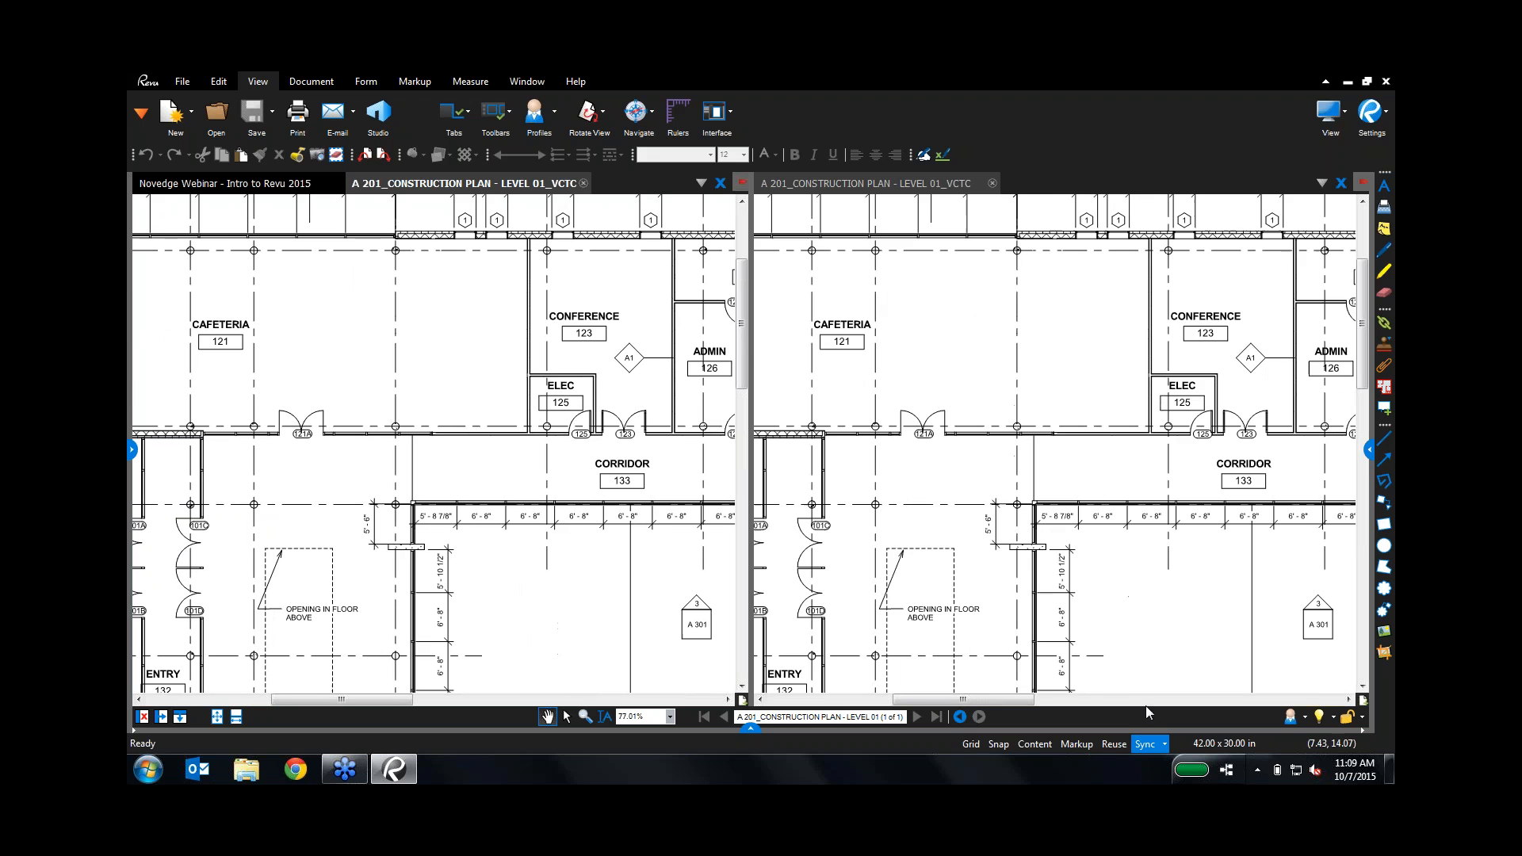
Step: Unlink the views, pan each separately, close the right plan, and bring the Cafeteria wing into view
click(1139, 750)
drag(644, 393, 322, 398)
drag(941, 508, 1025, 379)
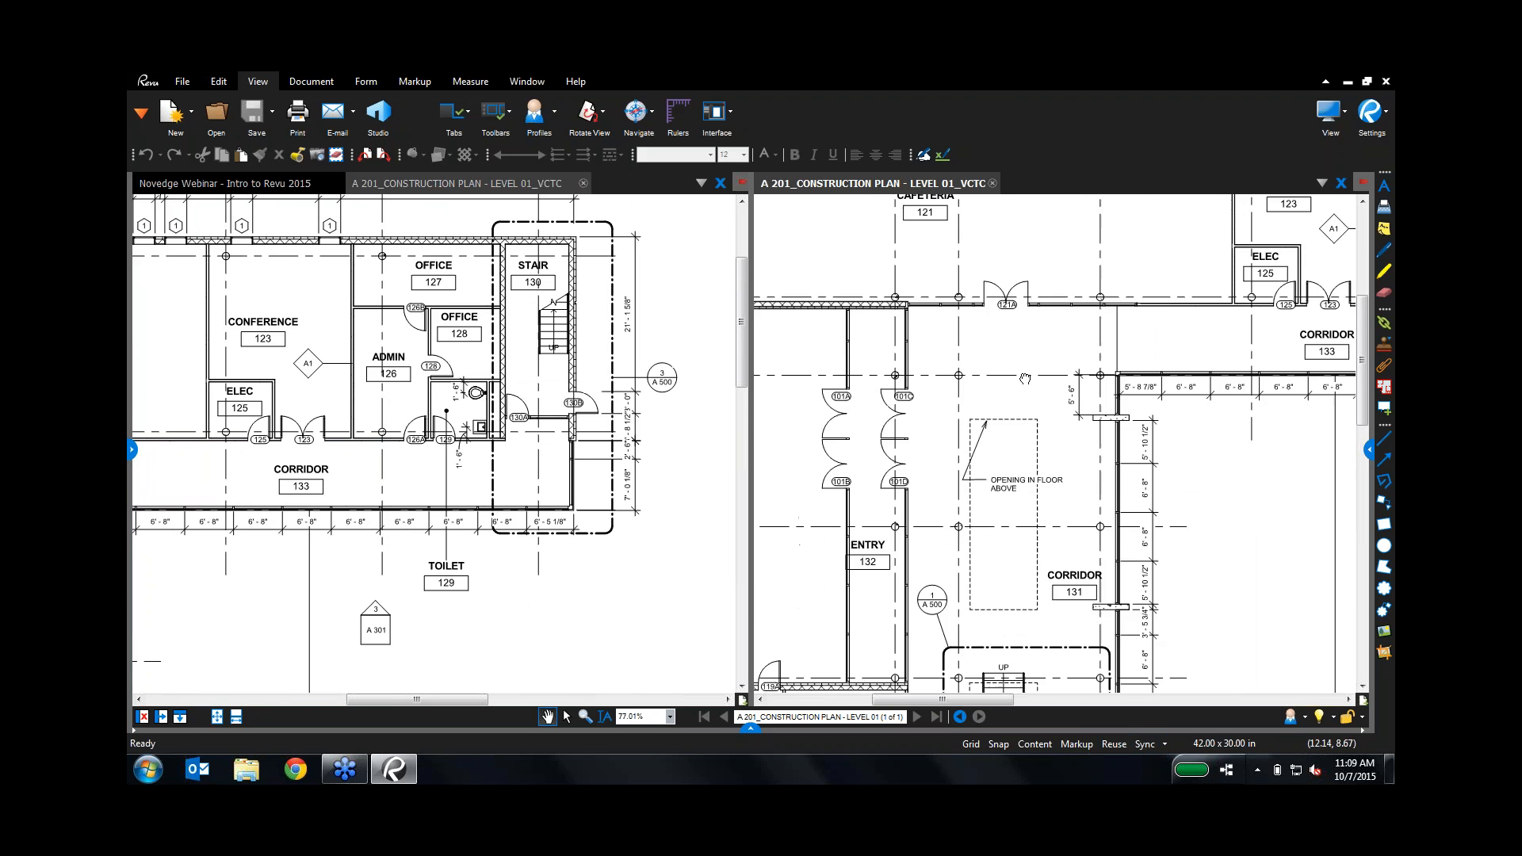
scroll(1025, 379, down, 5)
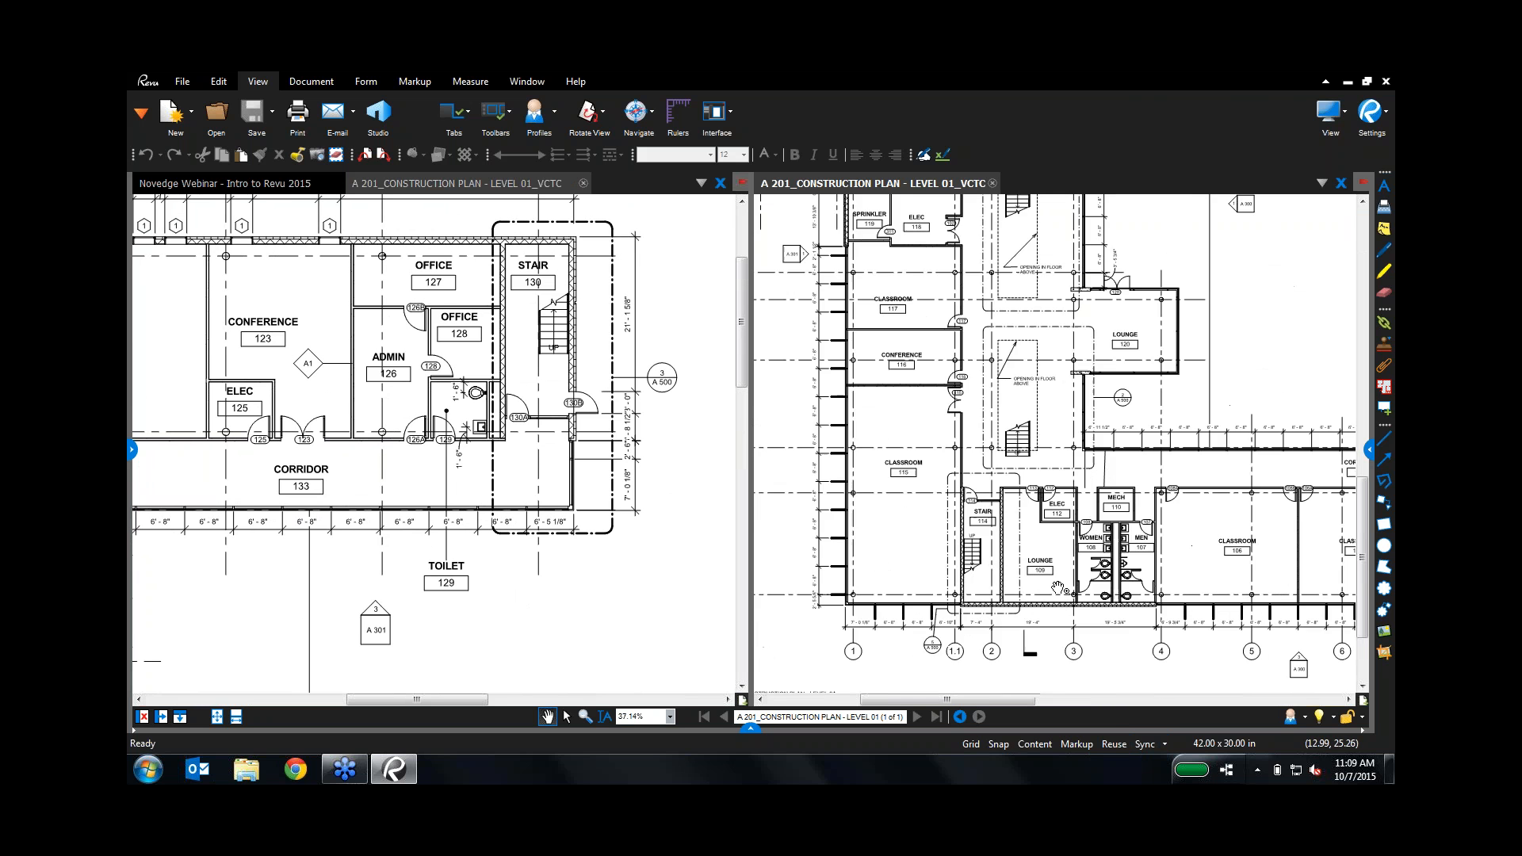
scroll(1058, 589, up, 7)
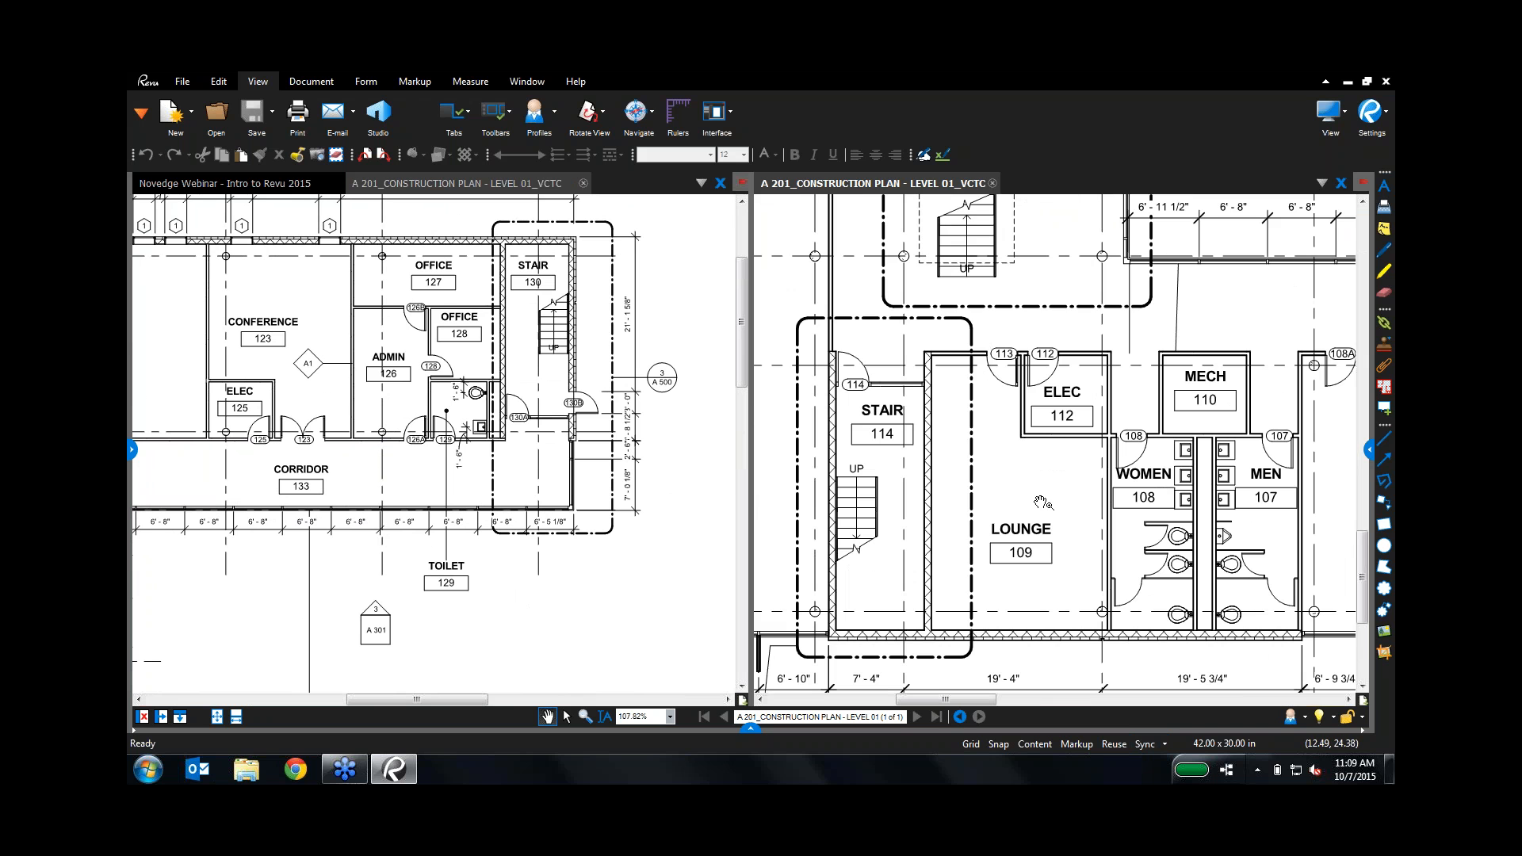
click(1341, 184)
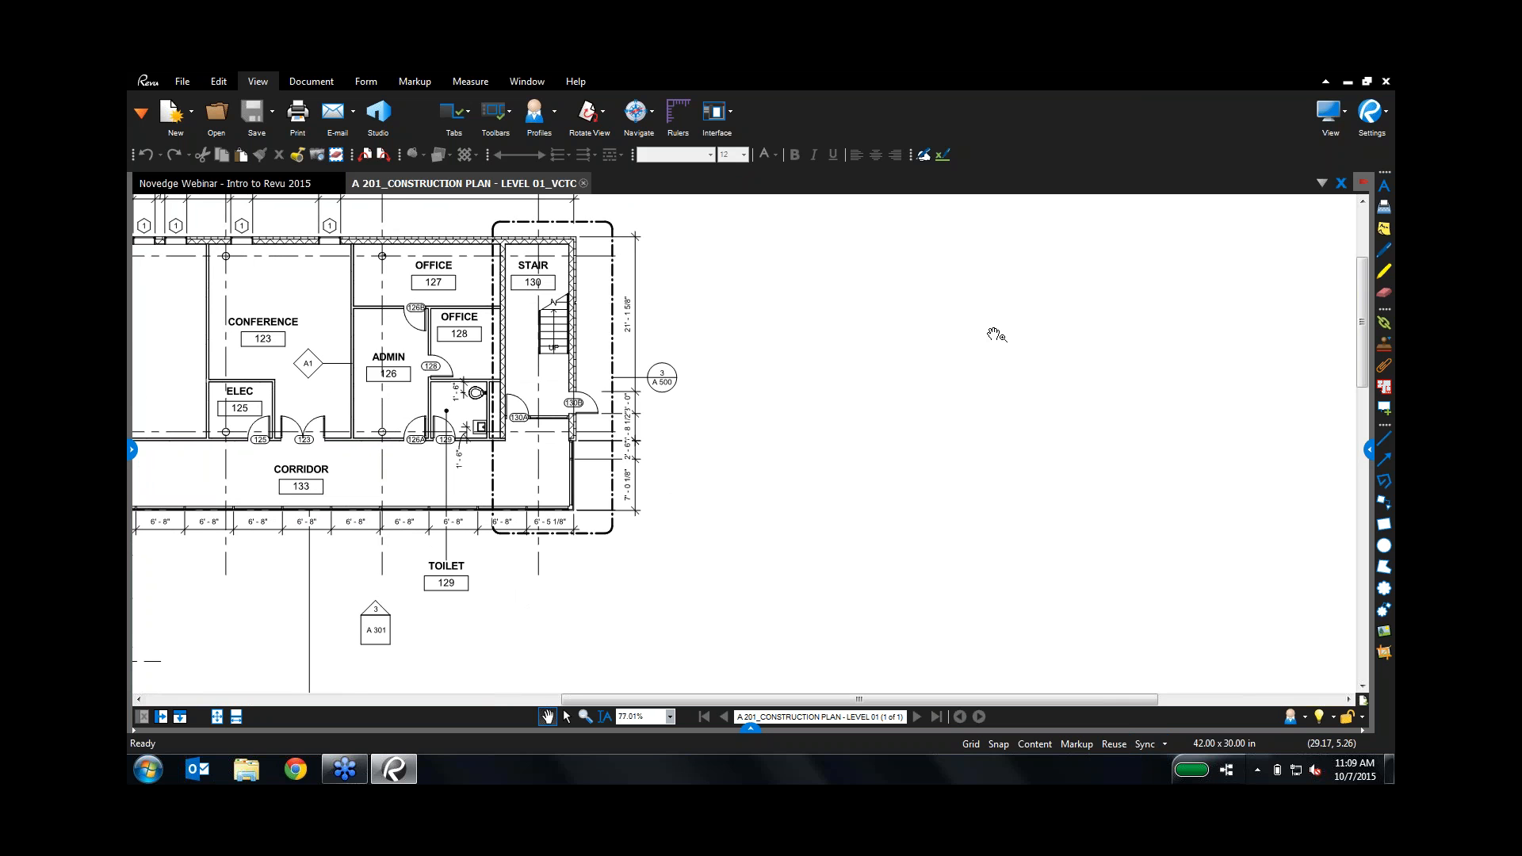
drag(323, 415, 739, 466)
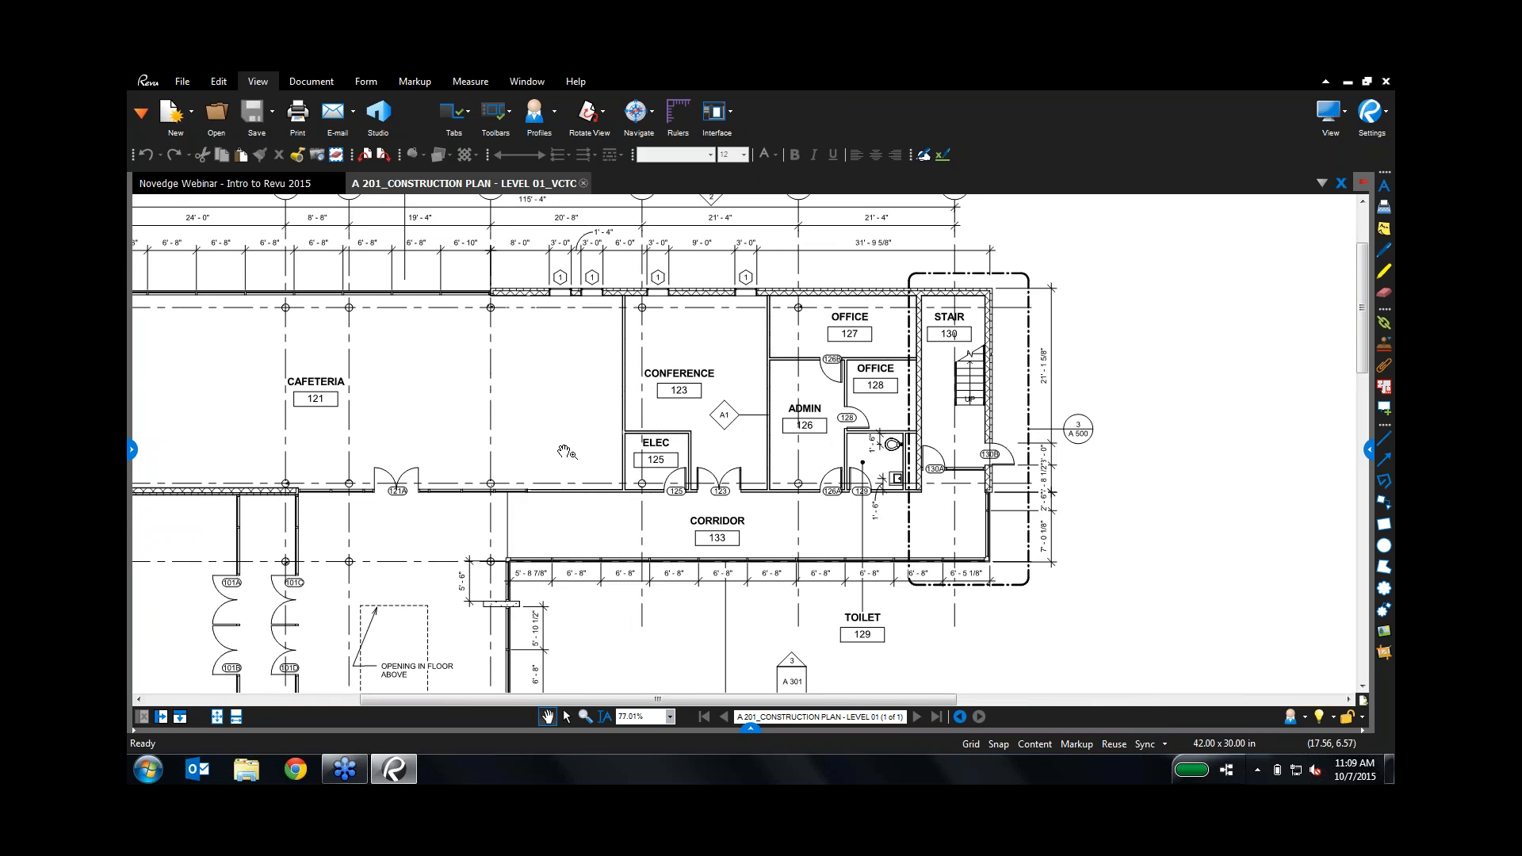
Step: Compare two construction plans from the Compare Docs folder as Document A and Document B
click(310, 83)
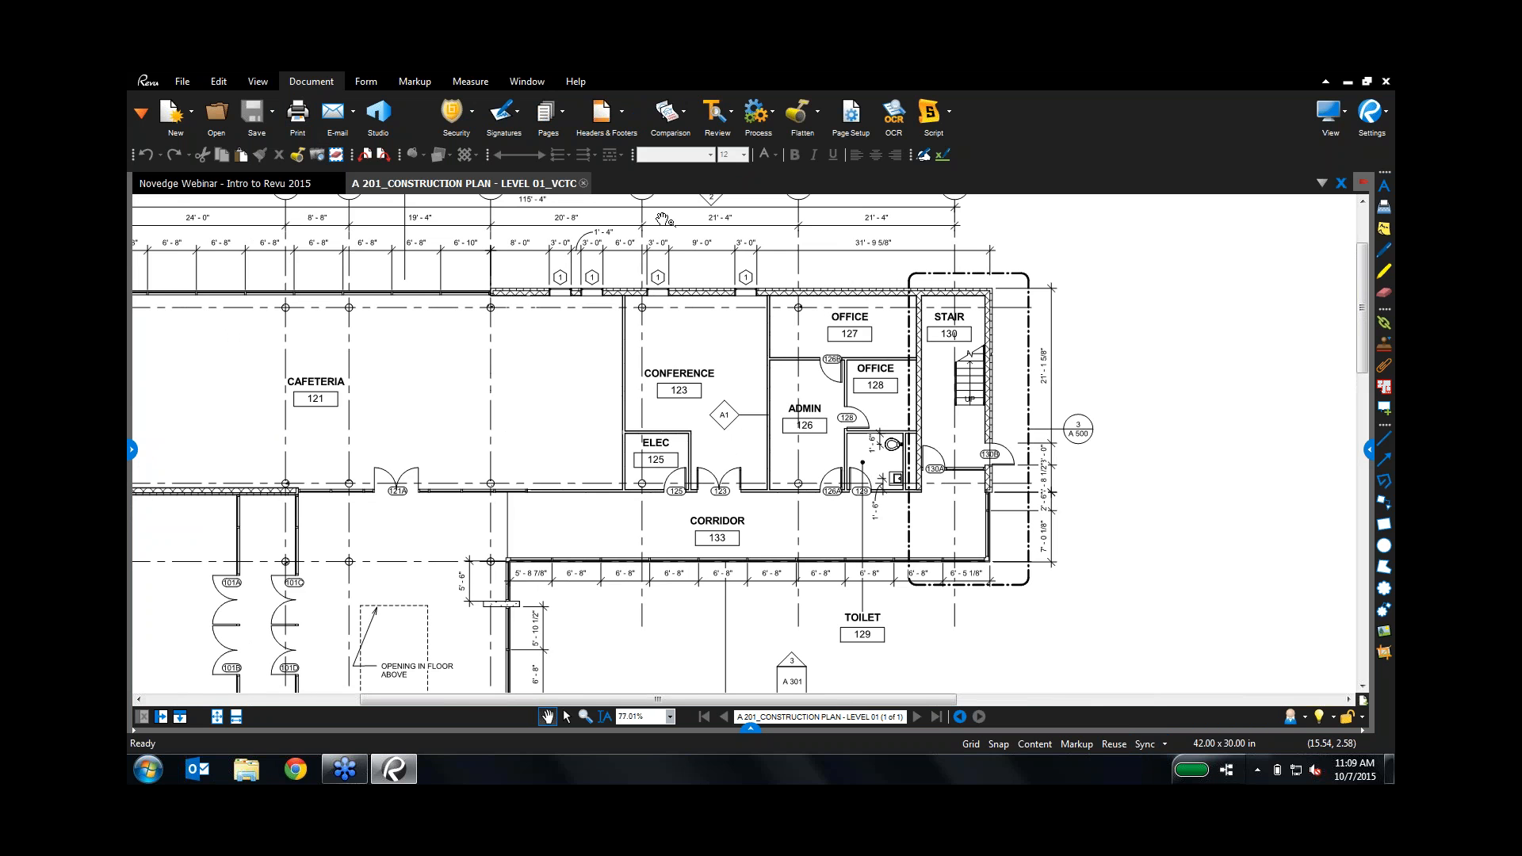
click(680, 124)
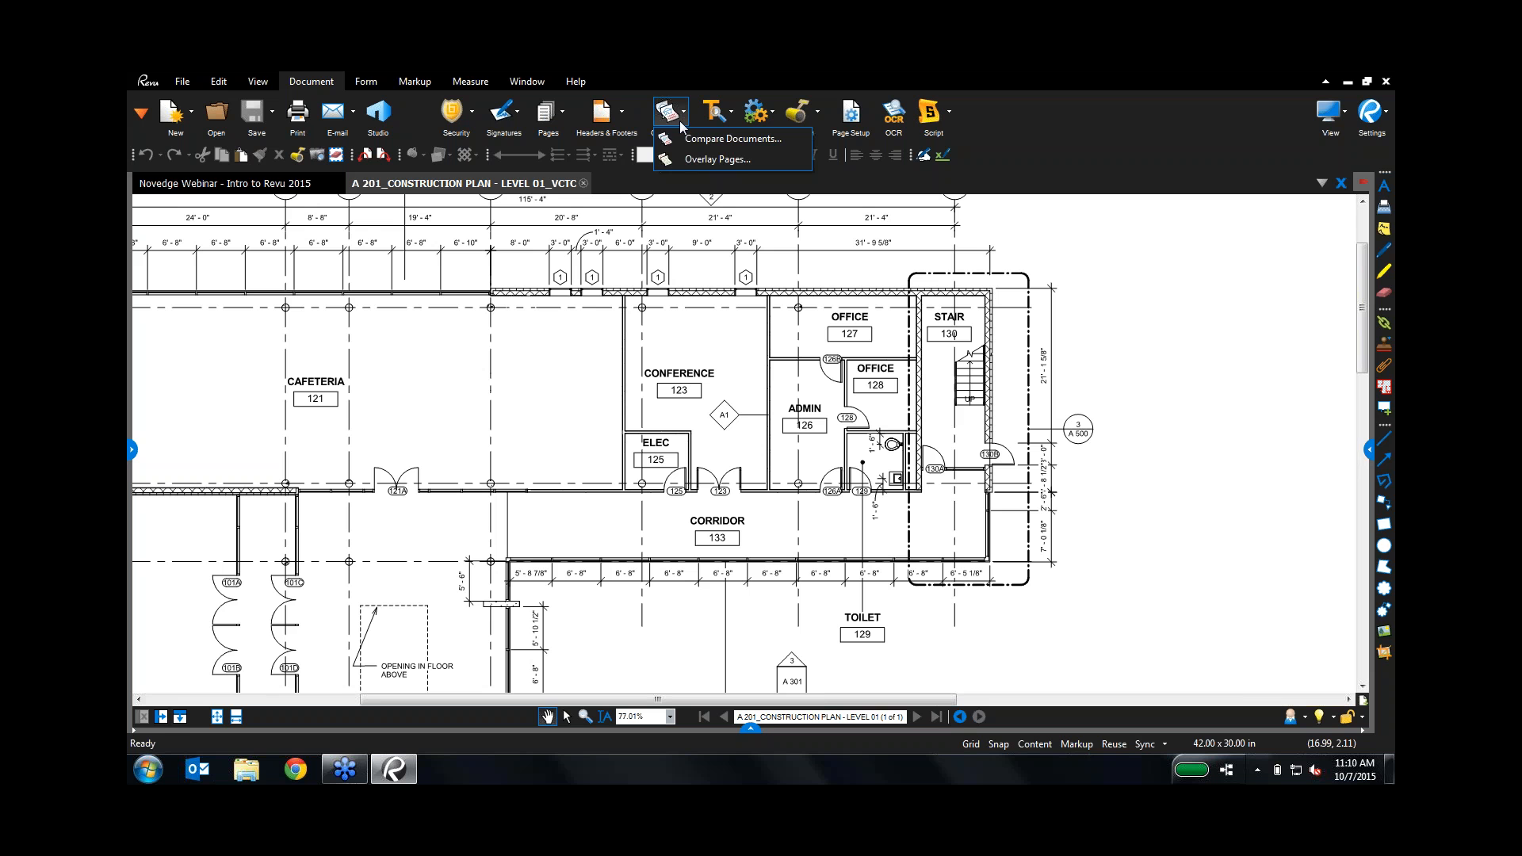
click(681, 138)
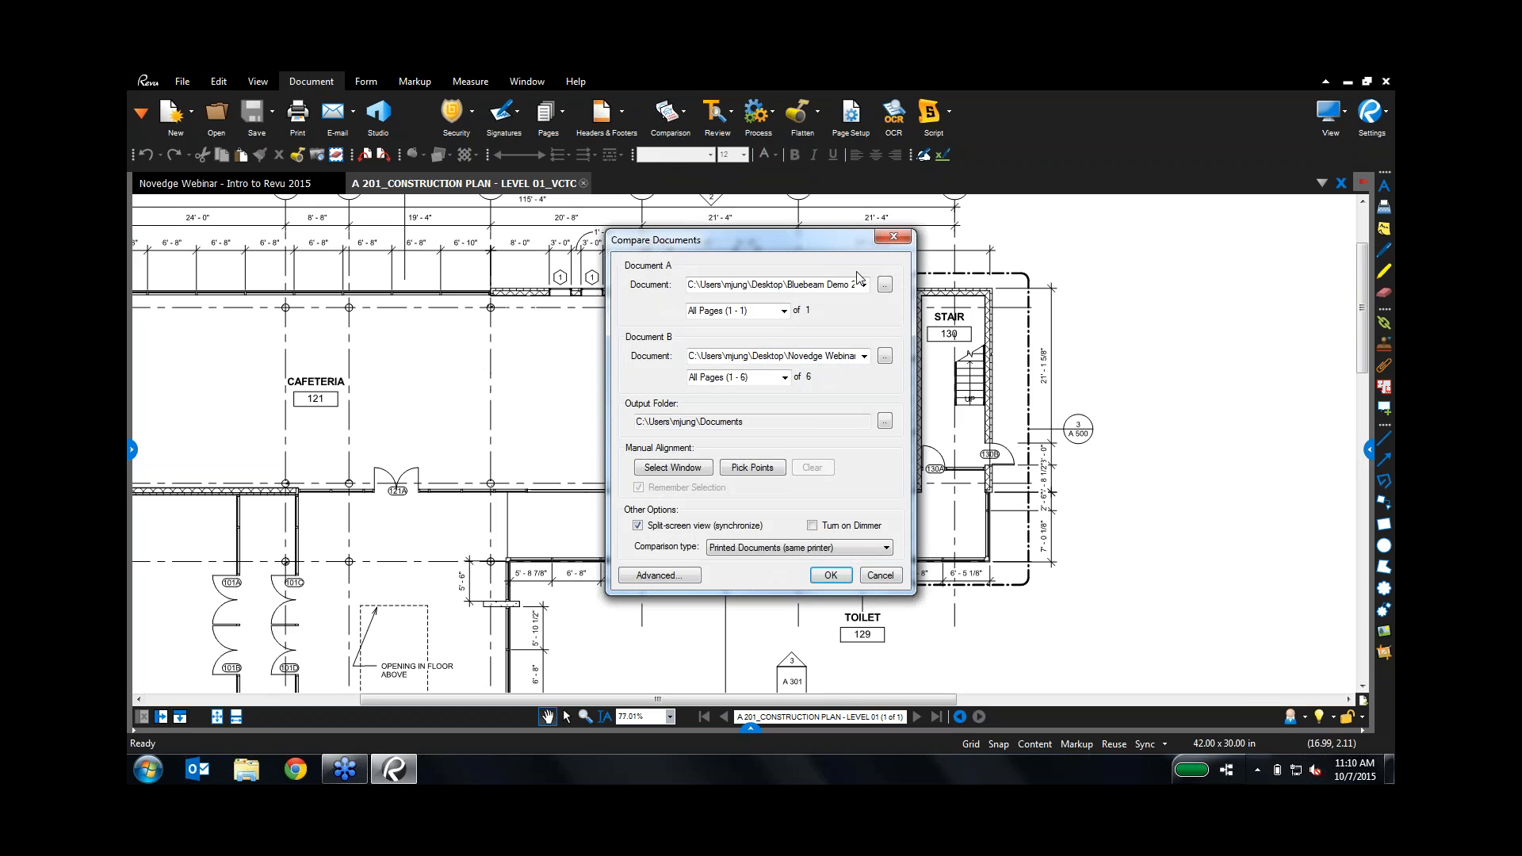
click(884, 287)
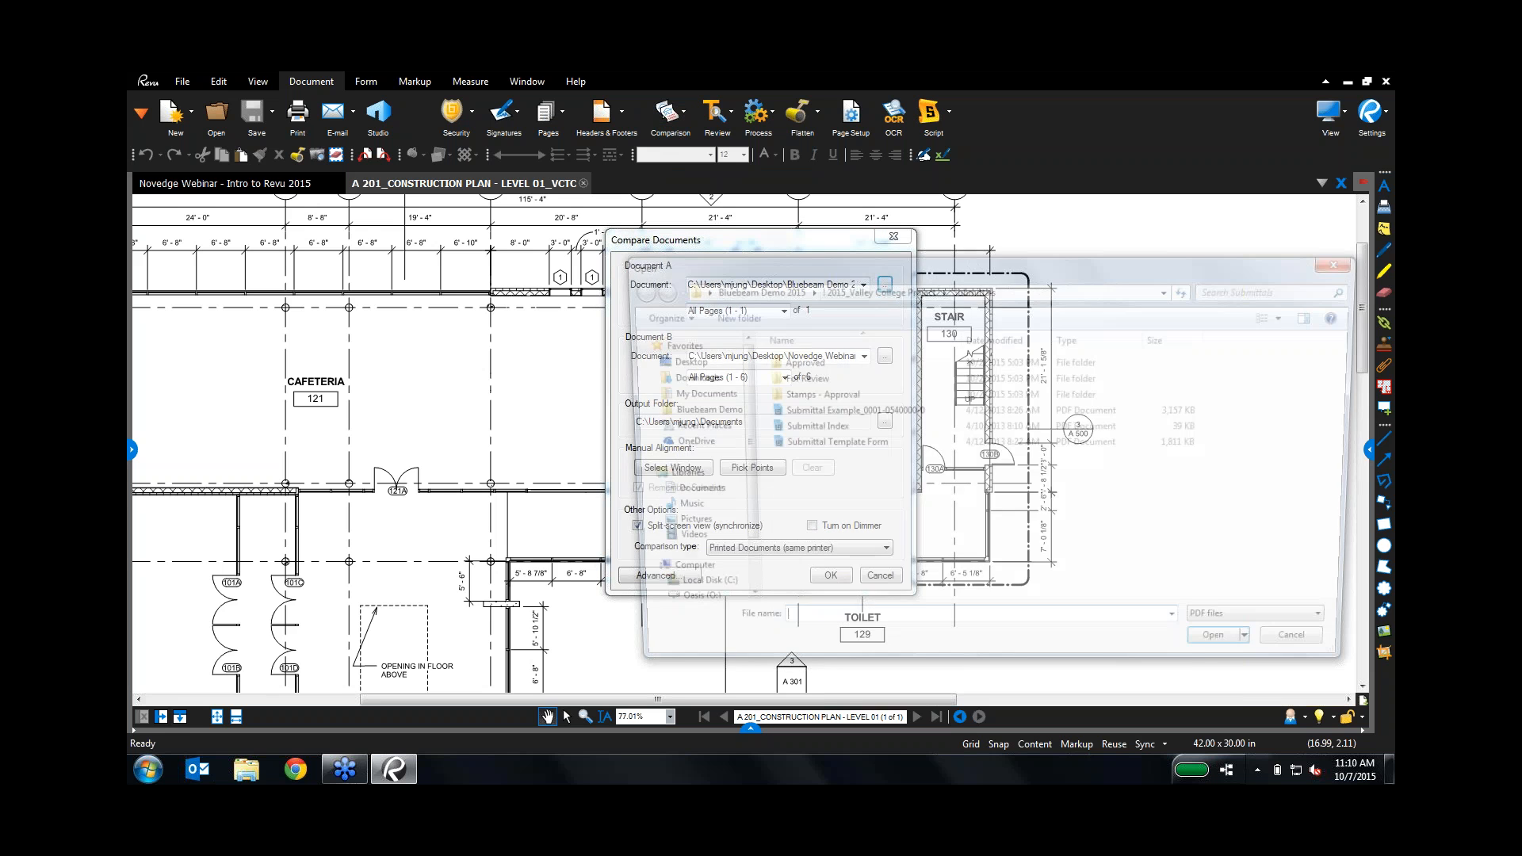
click(689, 410)
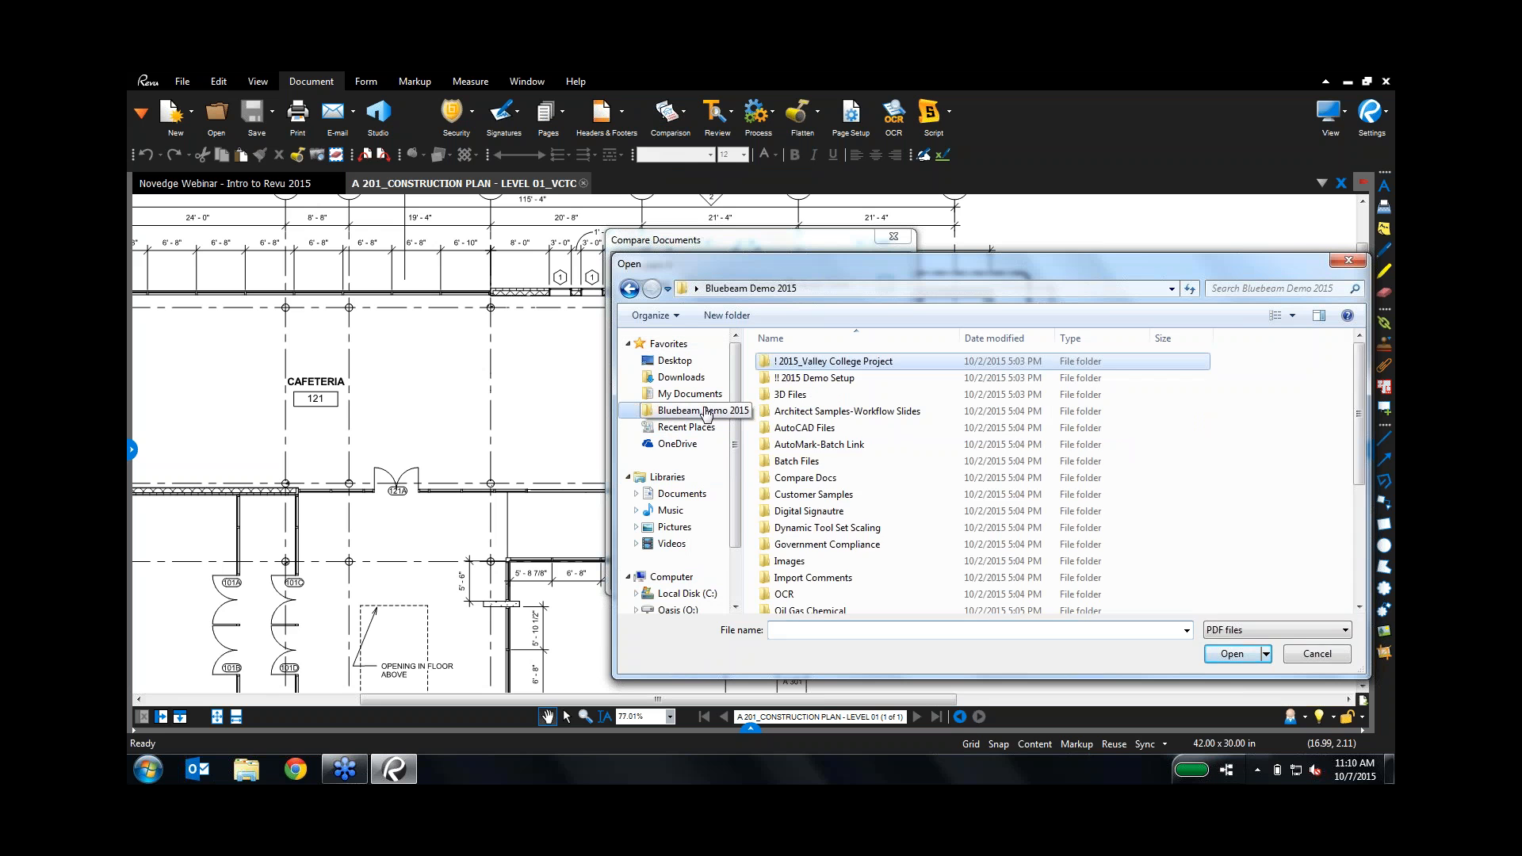
double_click(801, 477)
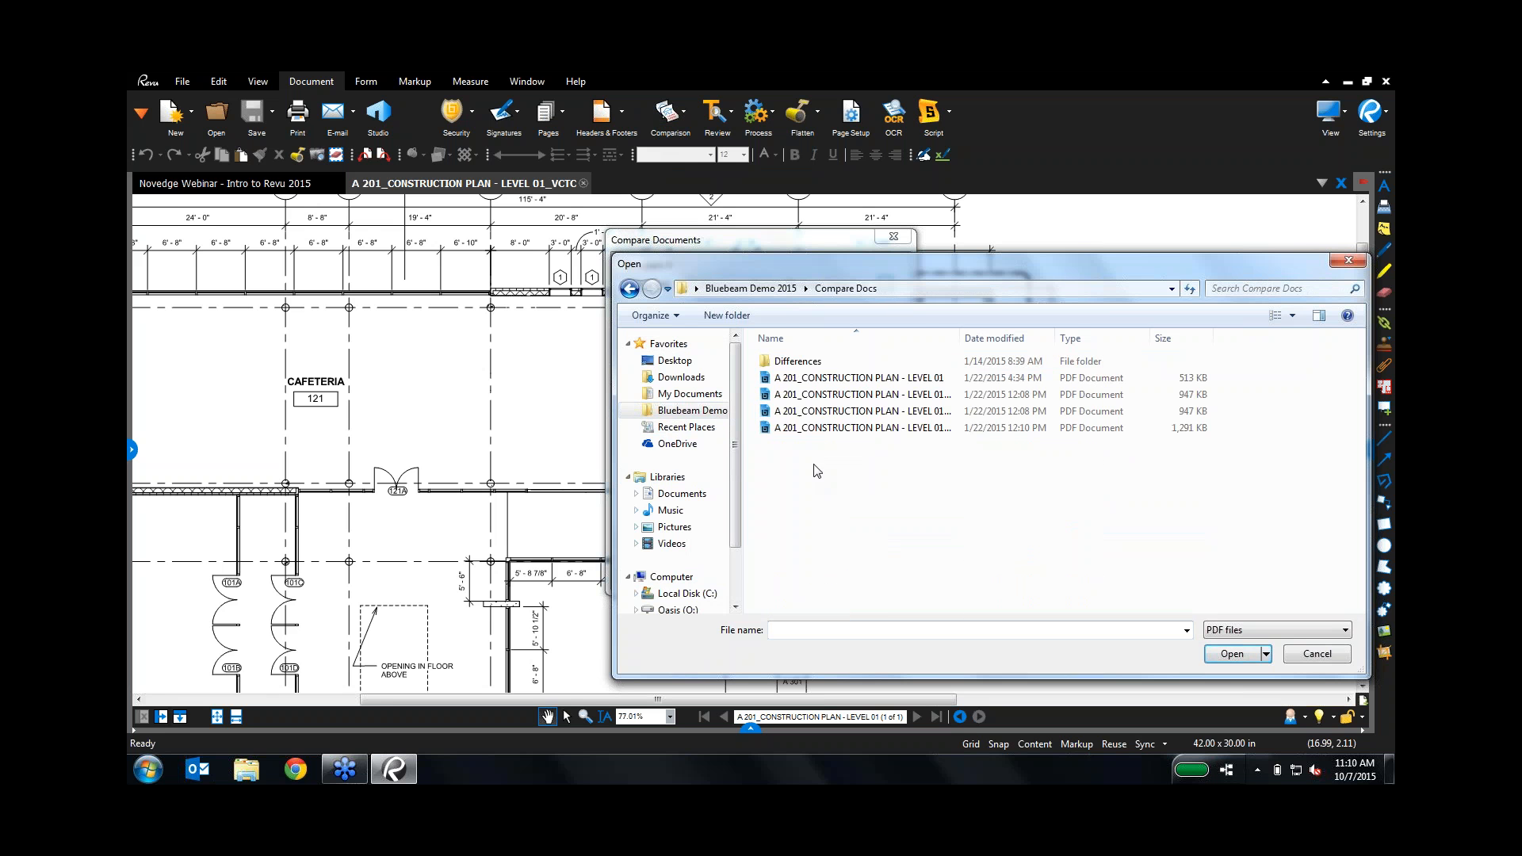
double_click(773, 395)
click(884, 356)
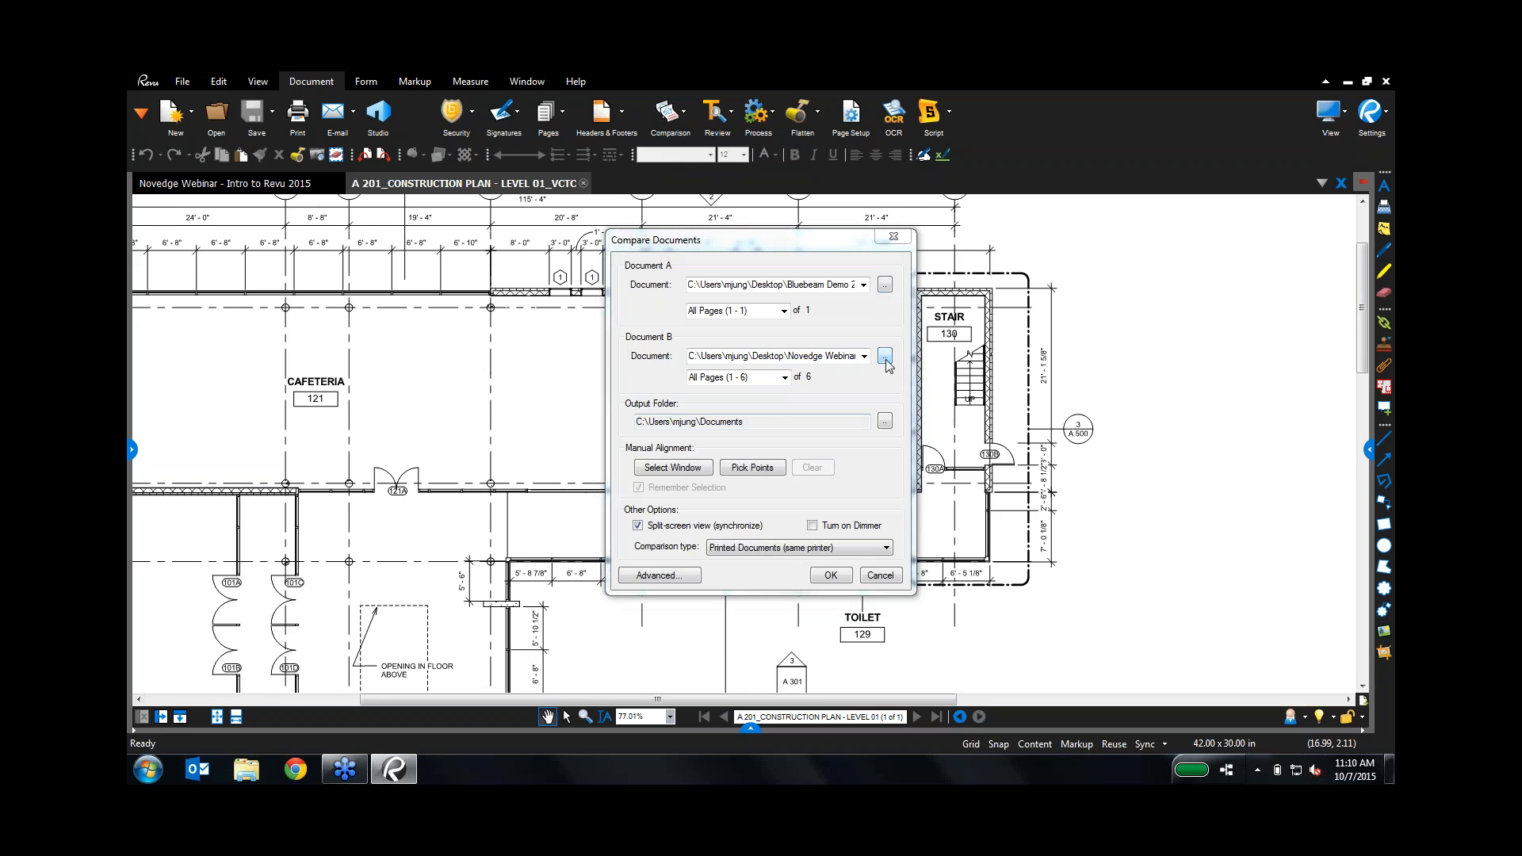
double_click(872, 411)
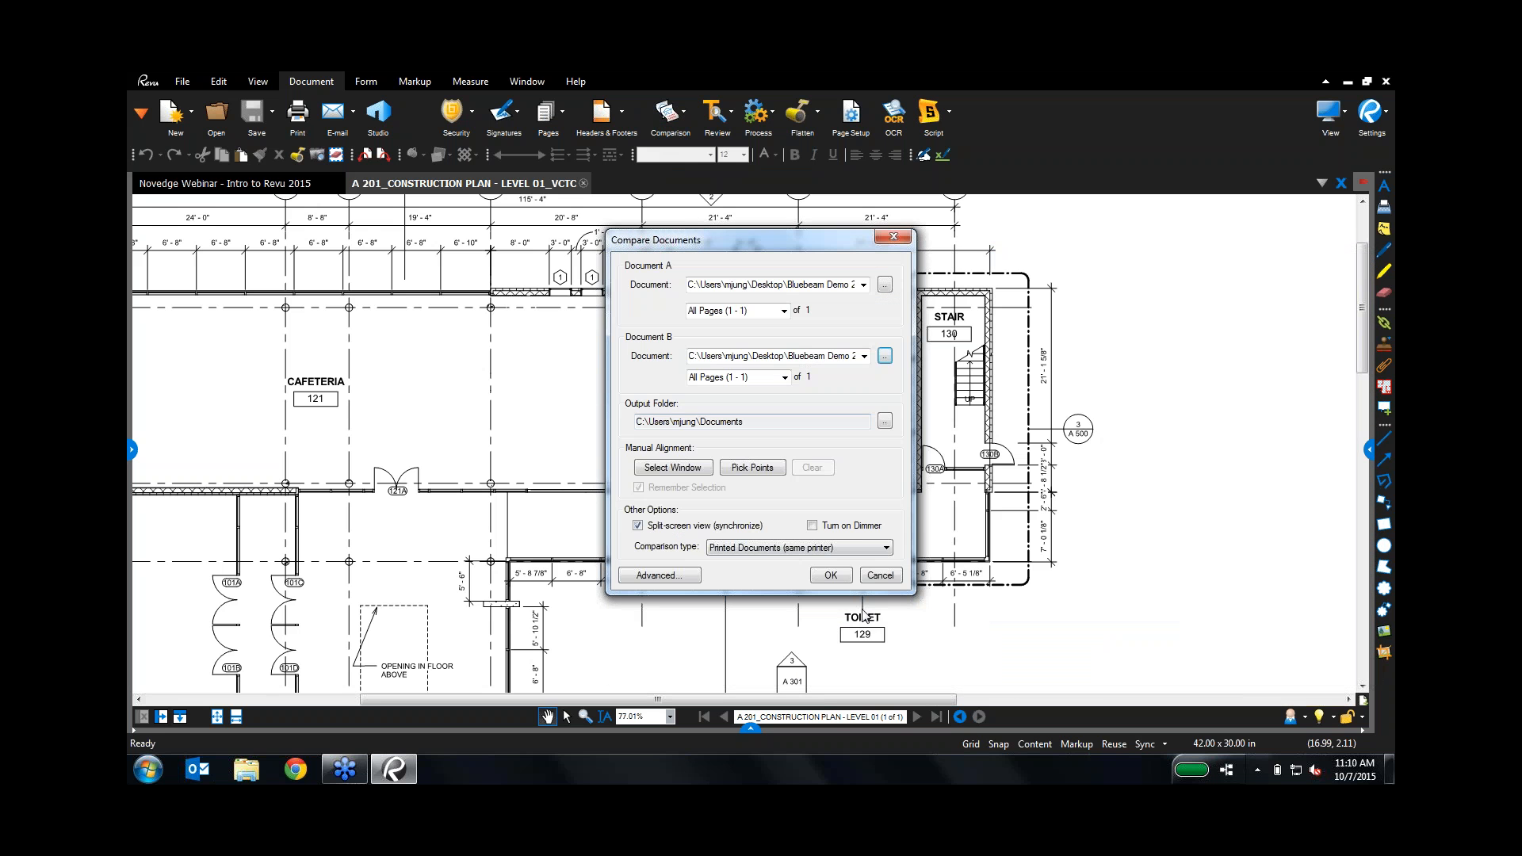
click(831, 575)
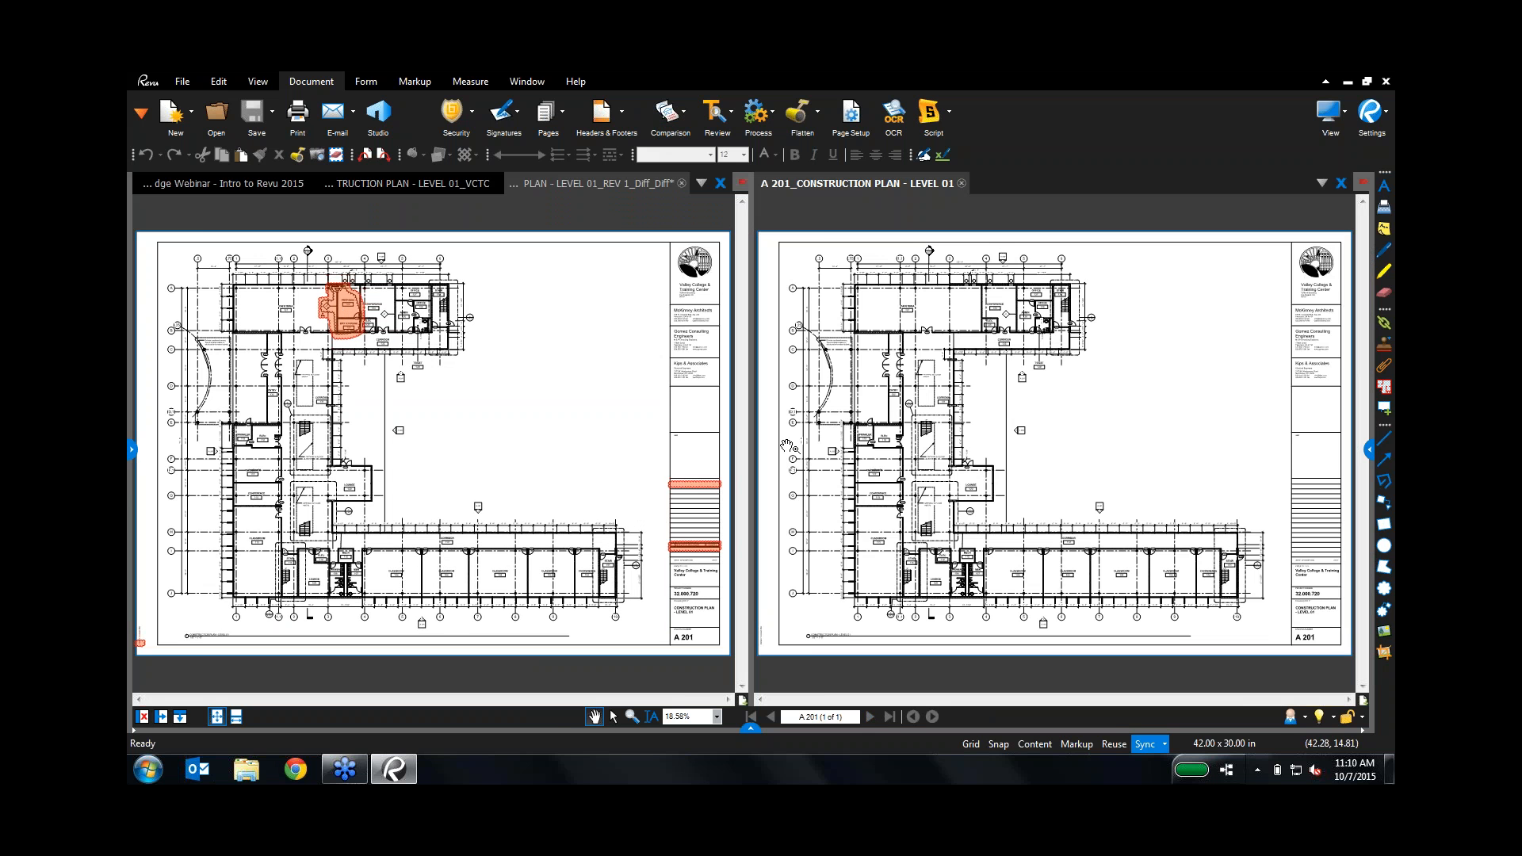
Step: Inspect the Diff clouds up to the DRAWING REVISION row, then close the original plan
scroll(691, 517, up, 1)
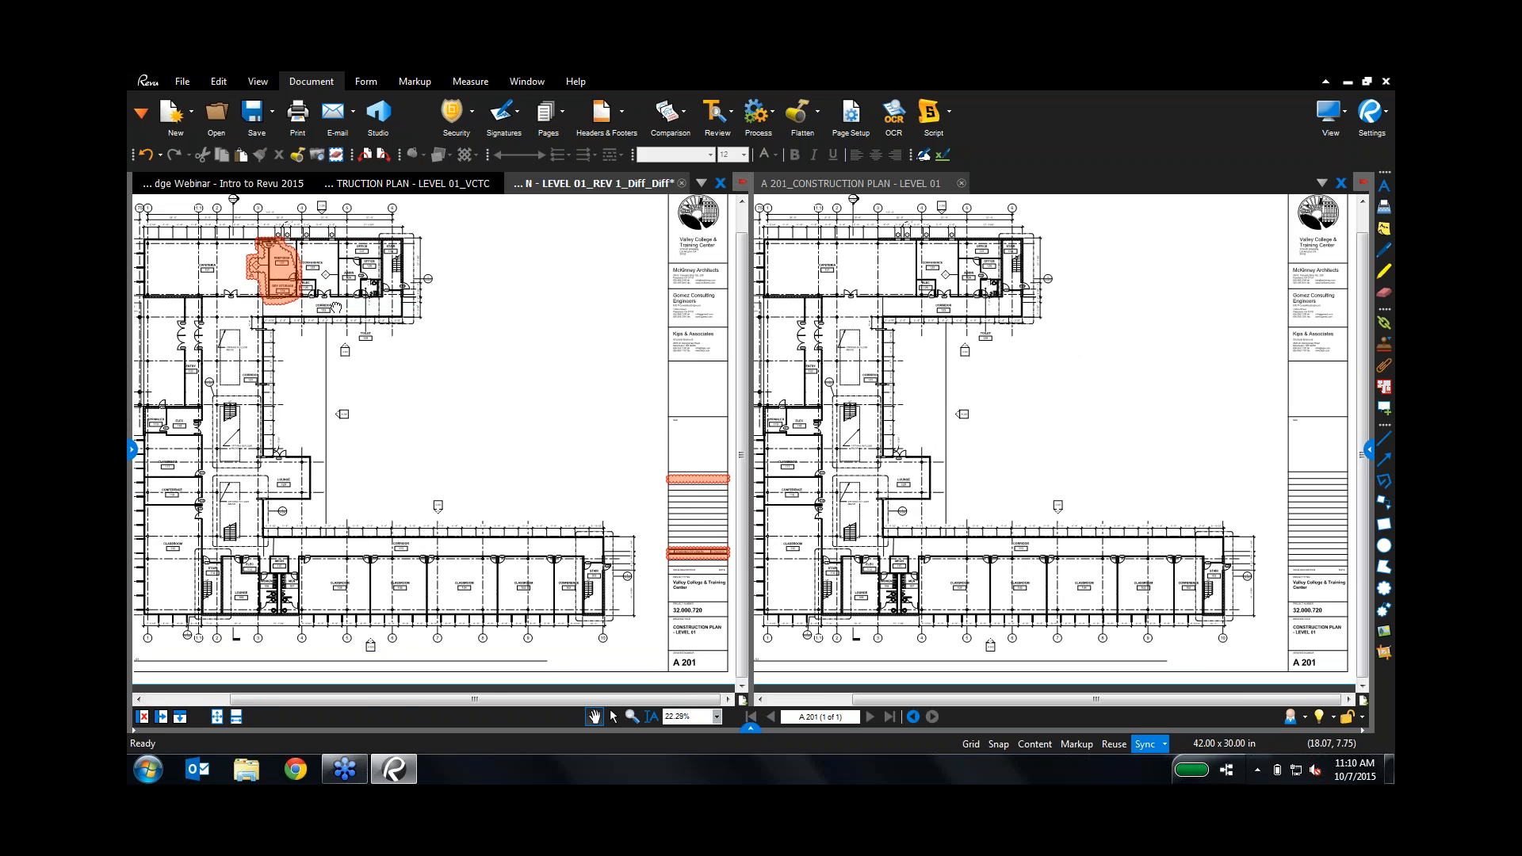
scroll(336, 308, up, 6)
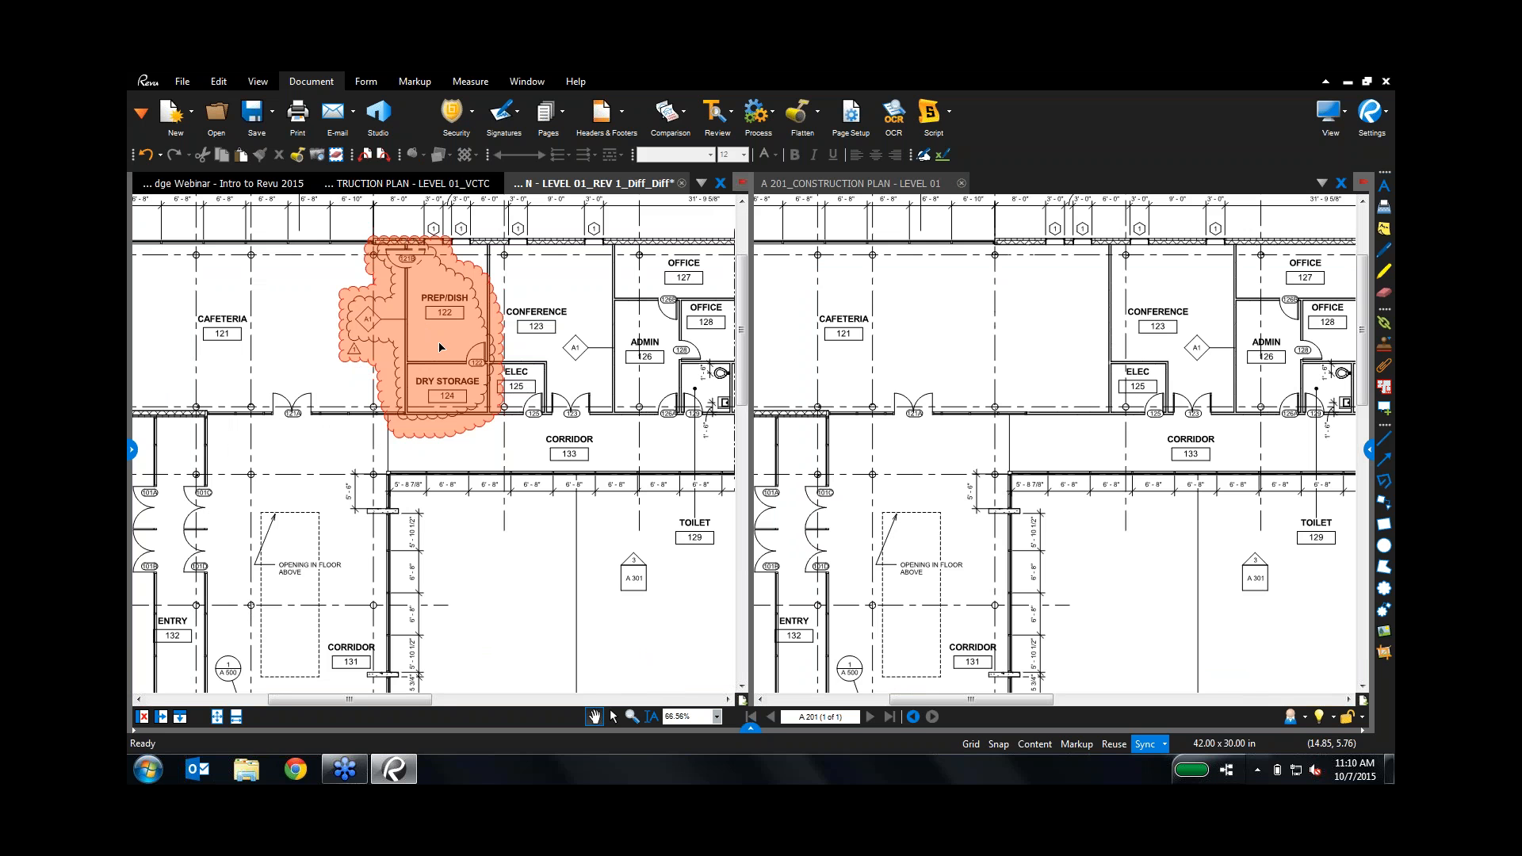
scroll(448, 508, down, 2)
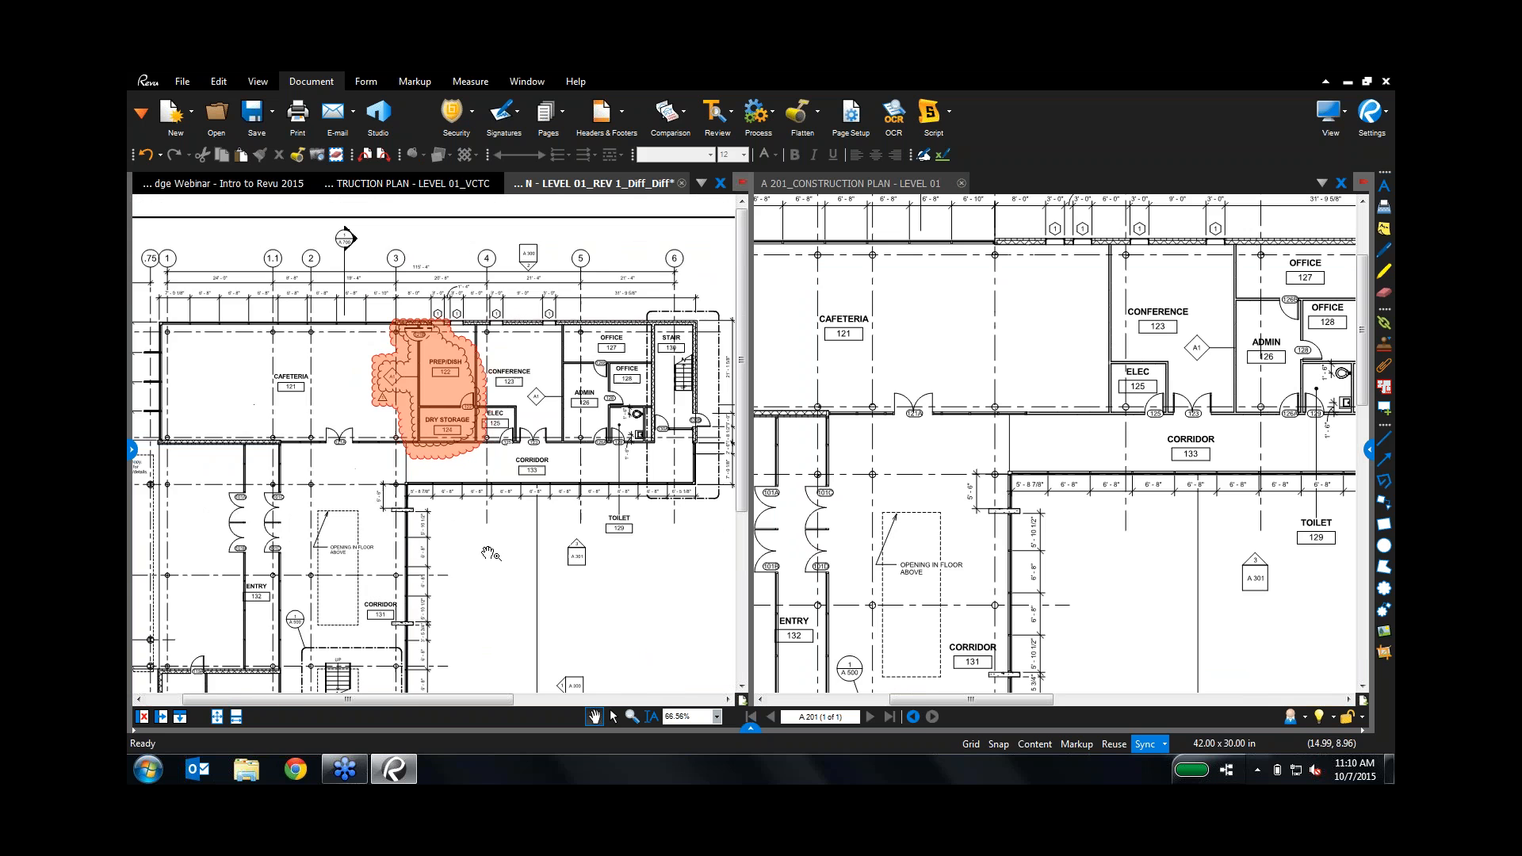
scroll(489, 552, down, 3)
drag(602, 591, 237, 326)
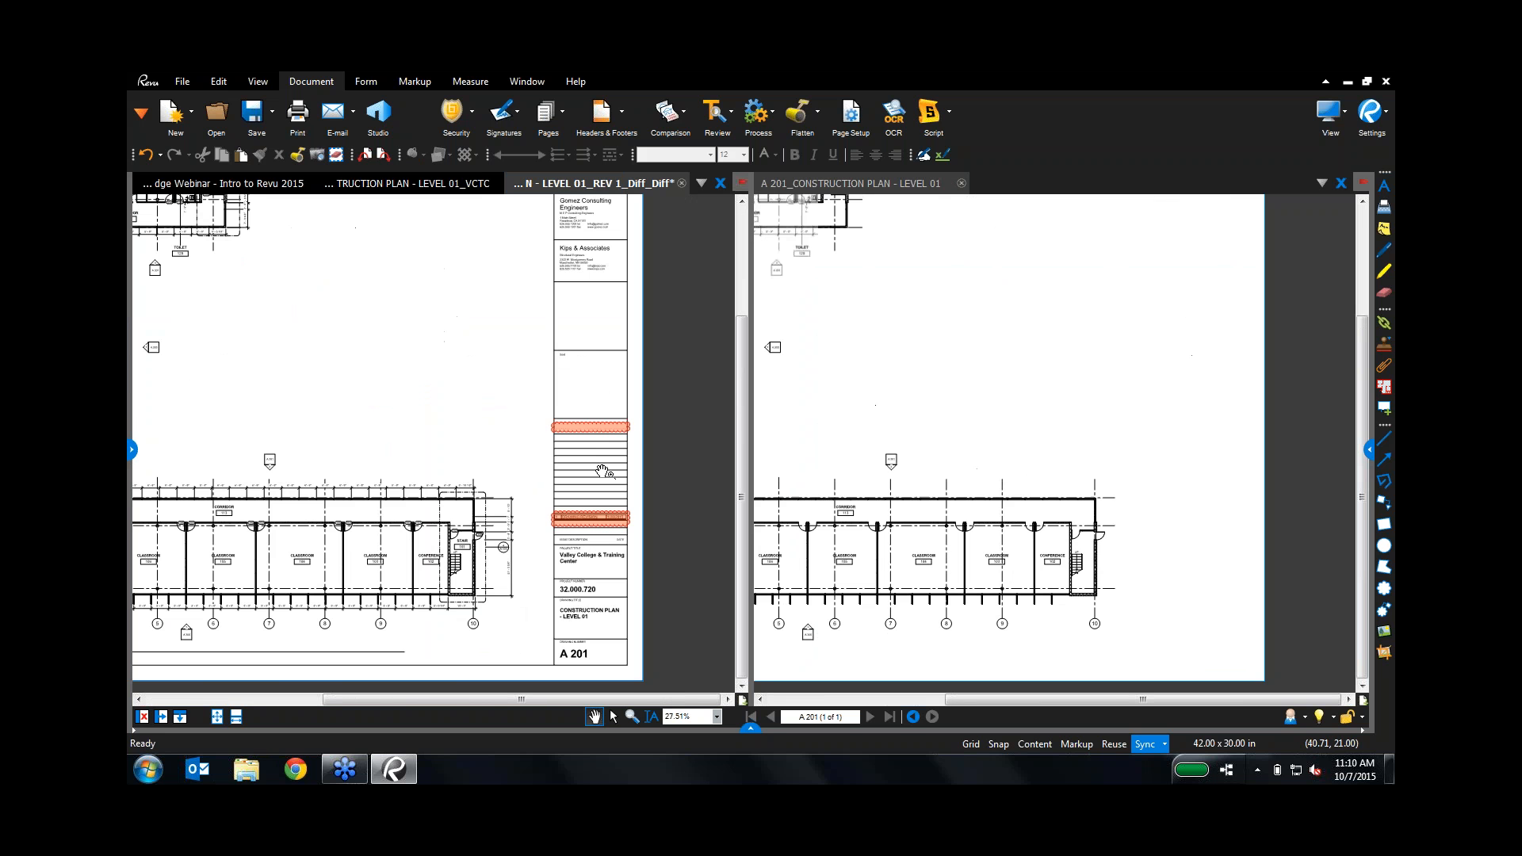
scroll(585, 437, up, 3)
drag(598, 475, 585, 387)
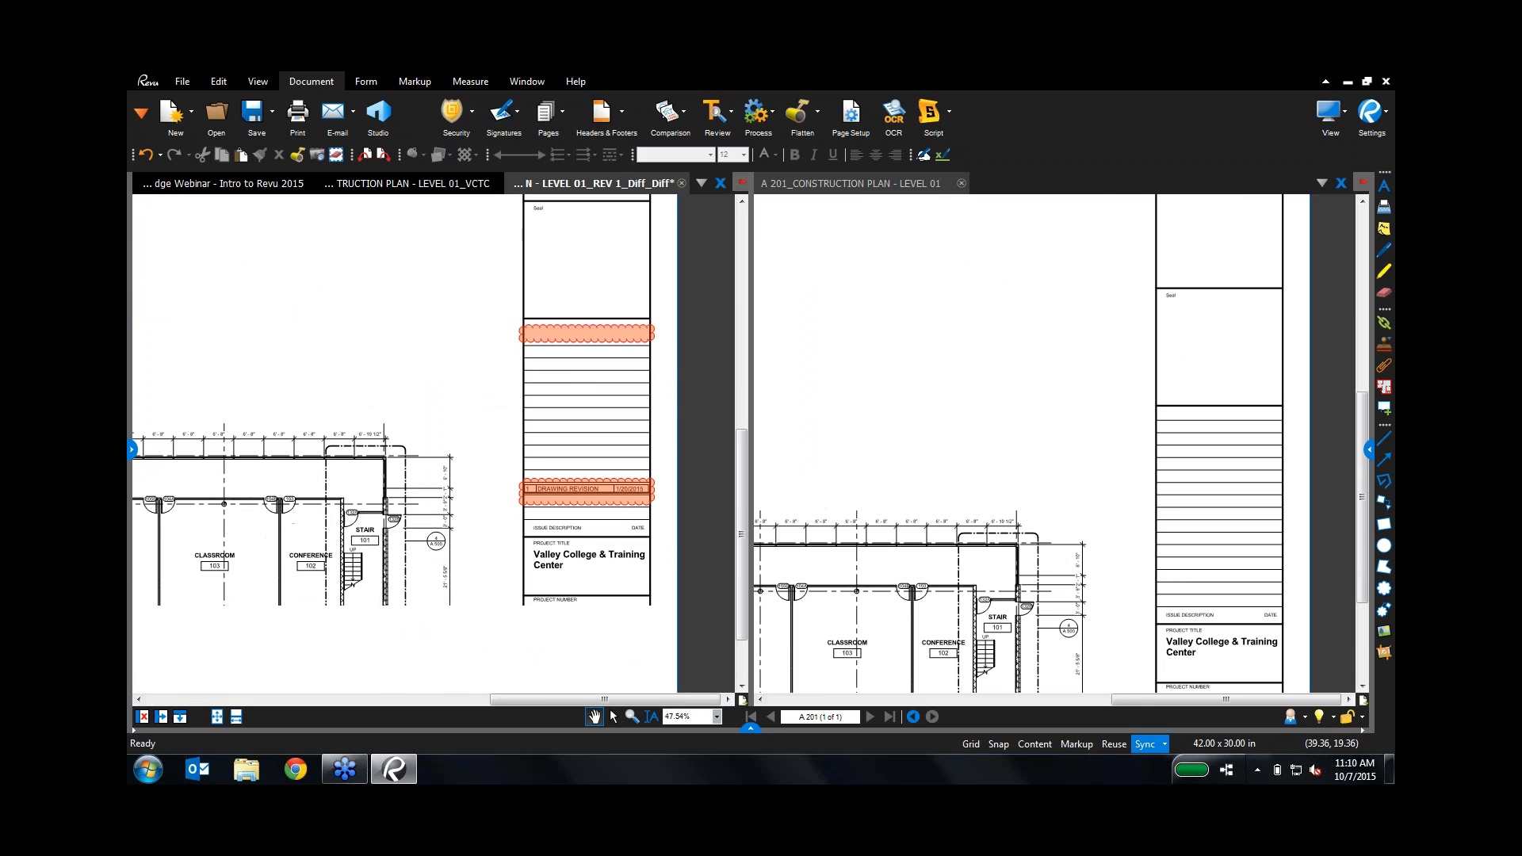
scroll(575, 515, up, 4)
drag(564, 498, 450, 492)
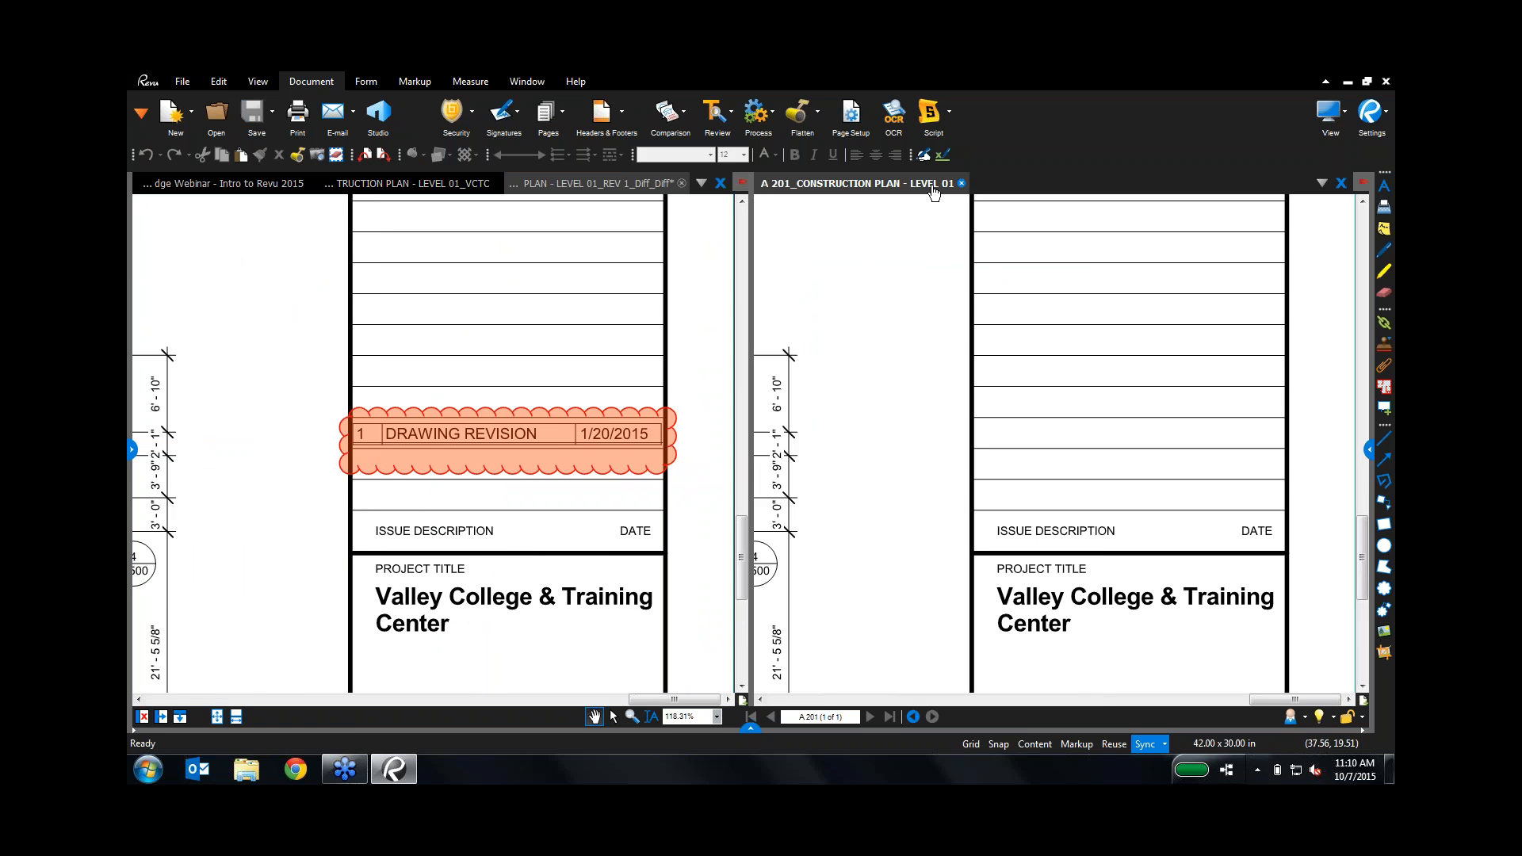
click(962, 185)
Step: Close the comparison Diff file and choose No to discard its changes
click(887, 185)
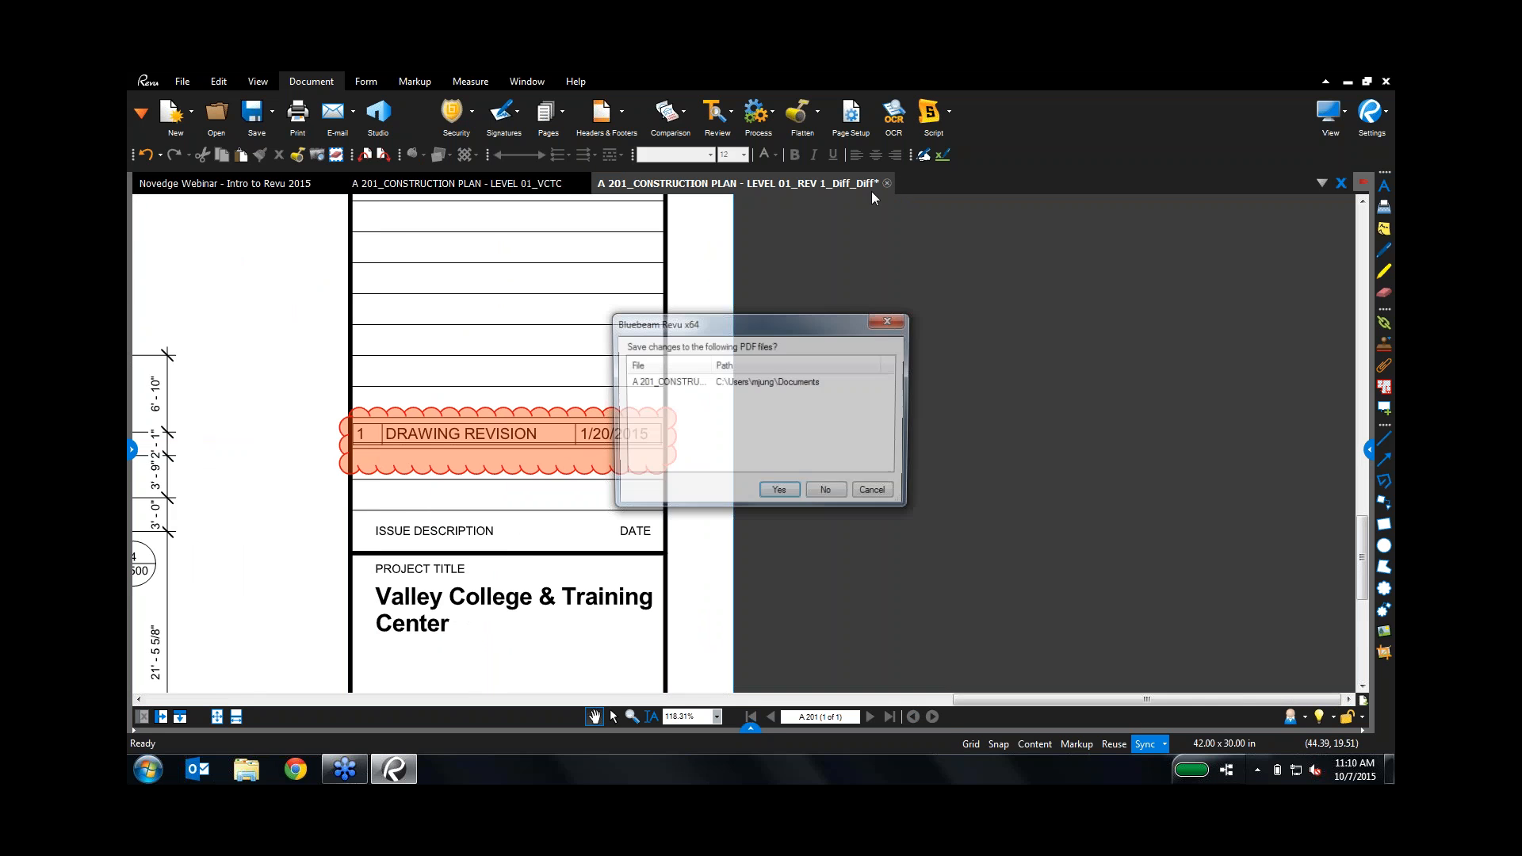
click(829, 494)
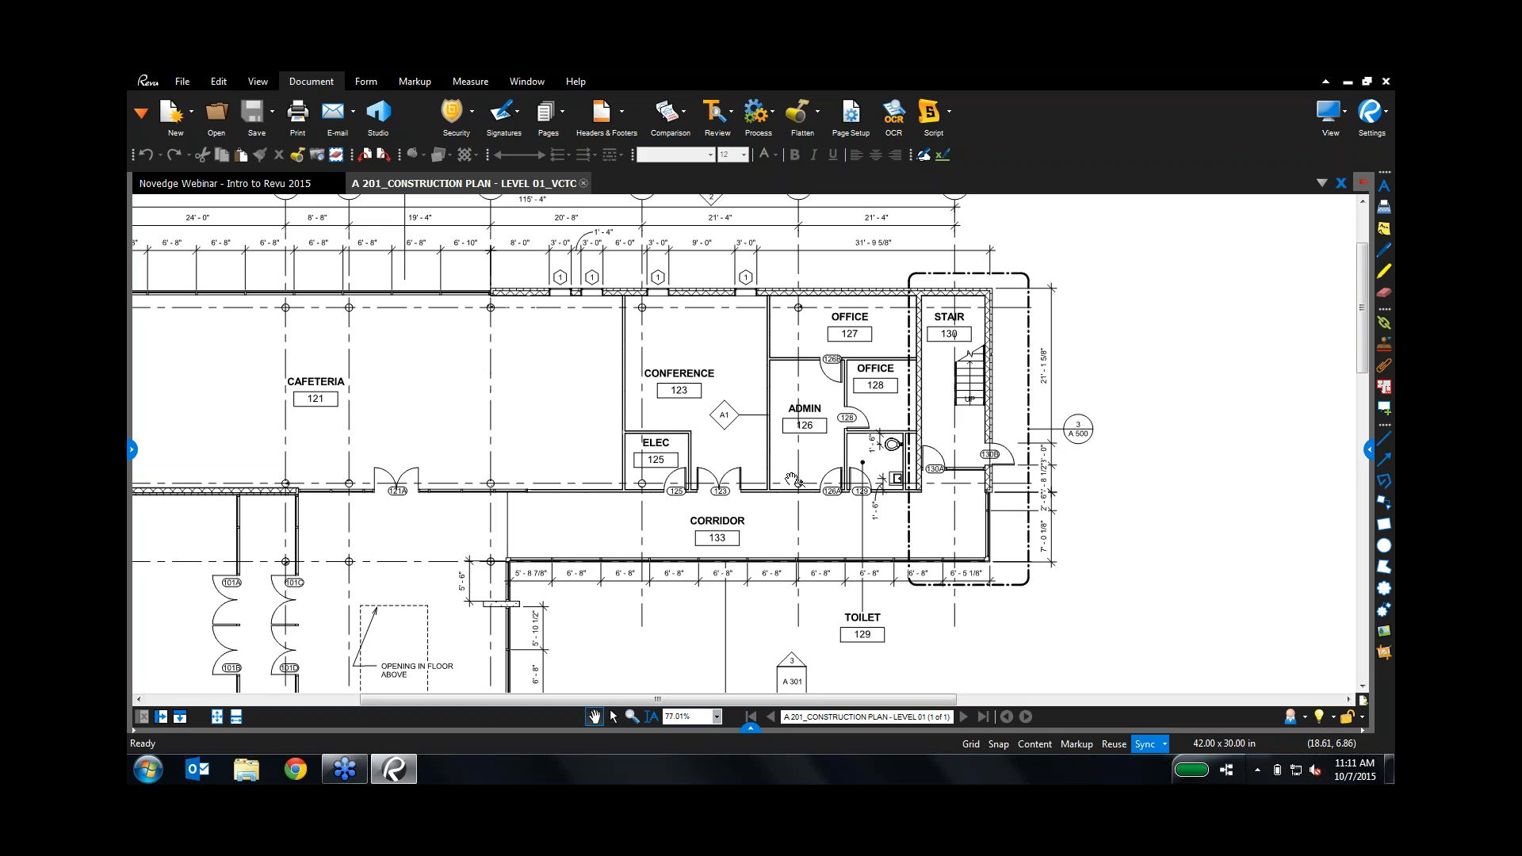
Step: Draw a red revision cloud around ELEC 125
click(400, 81)
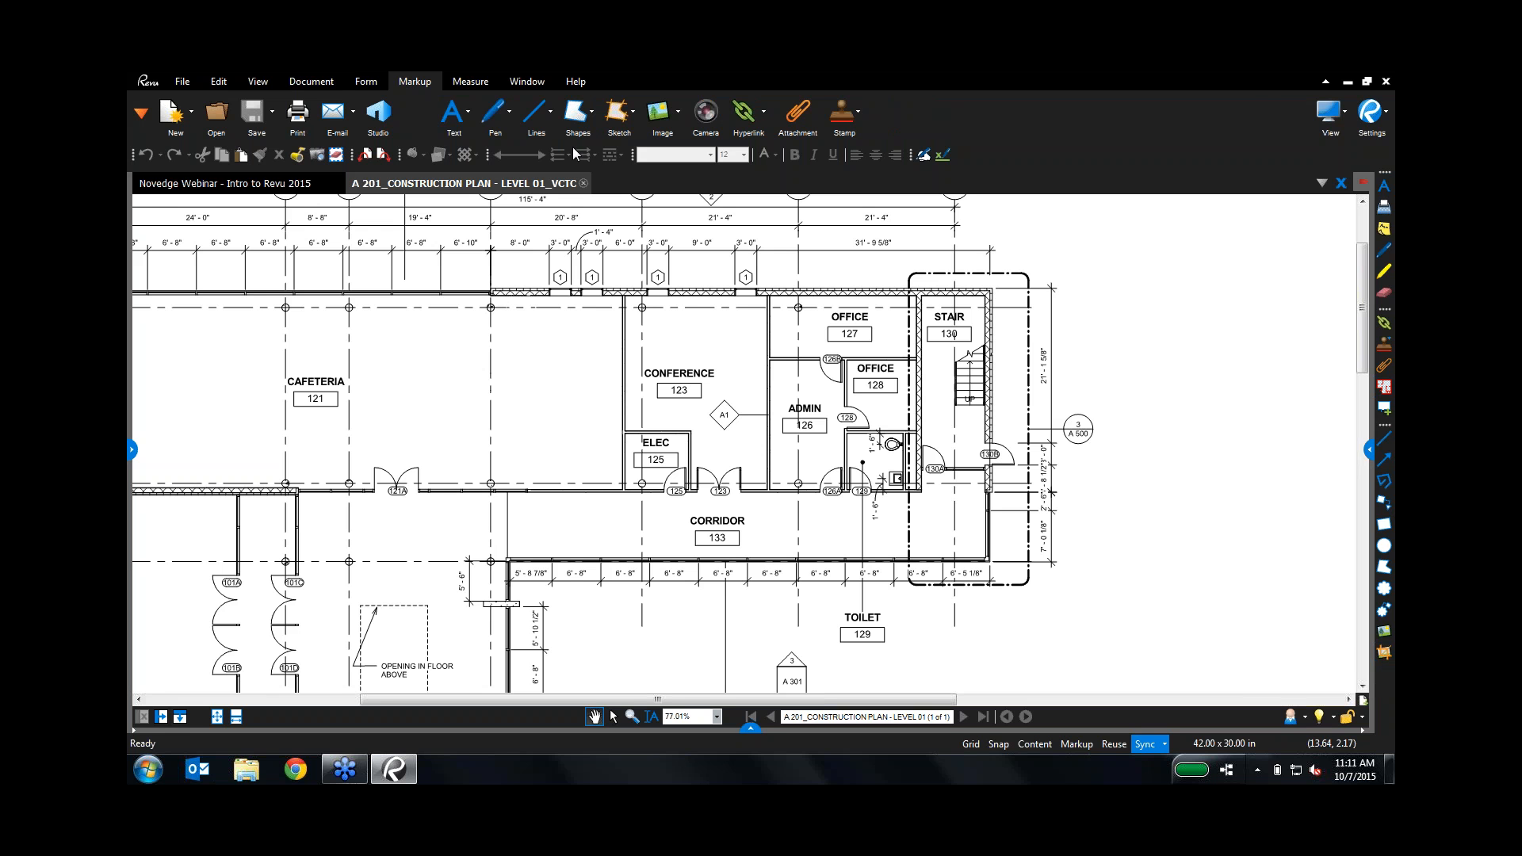
click(589, 114)
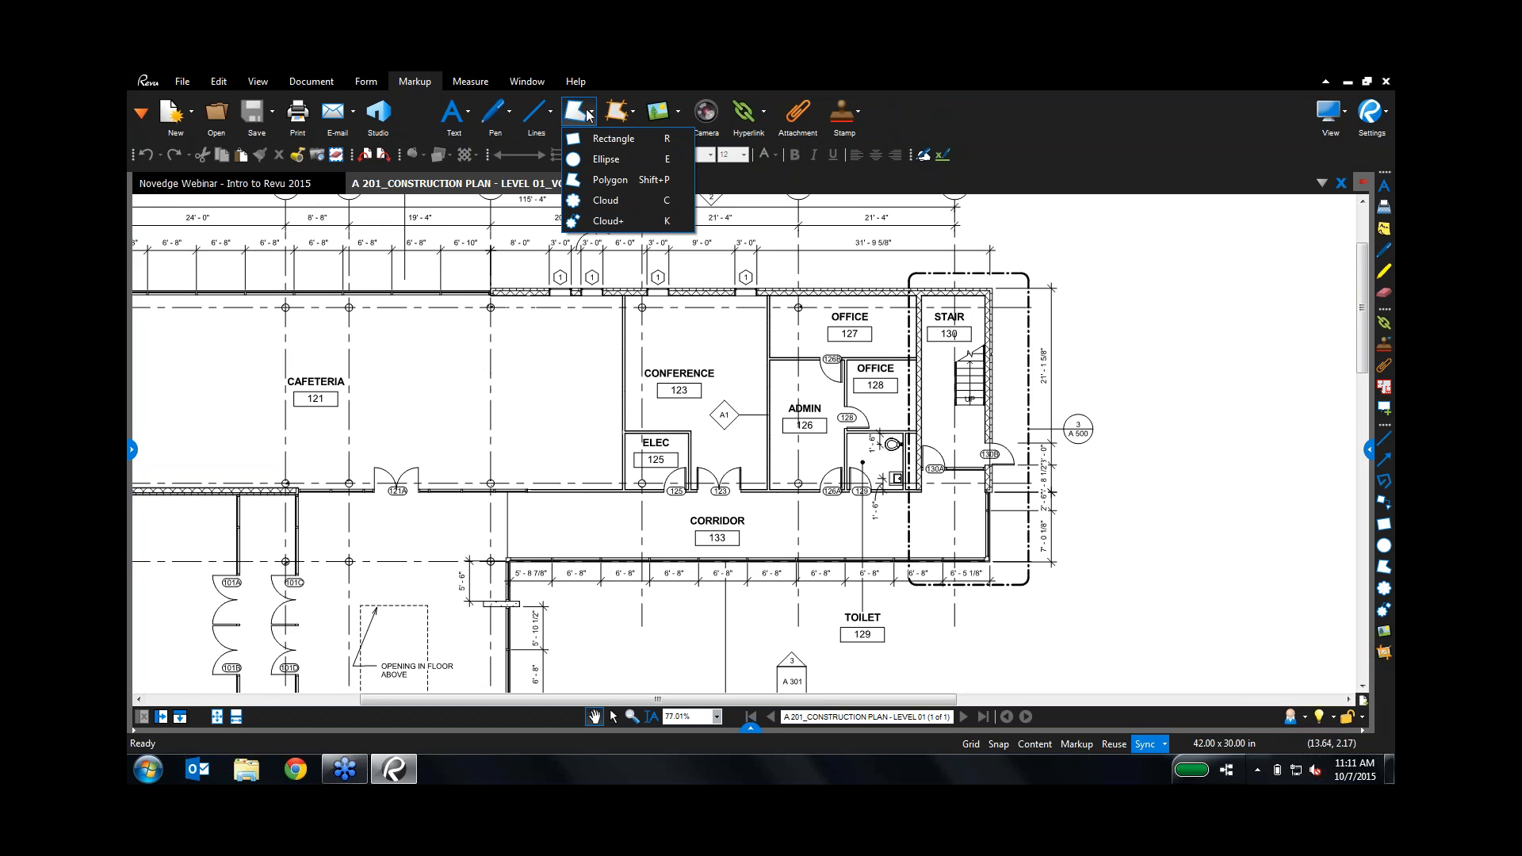
click(621, 551)
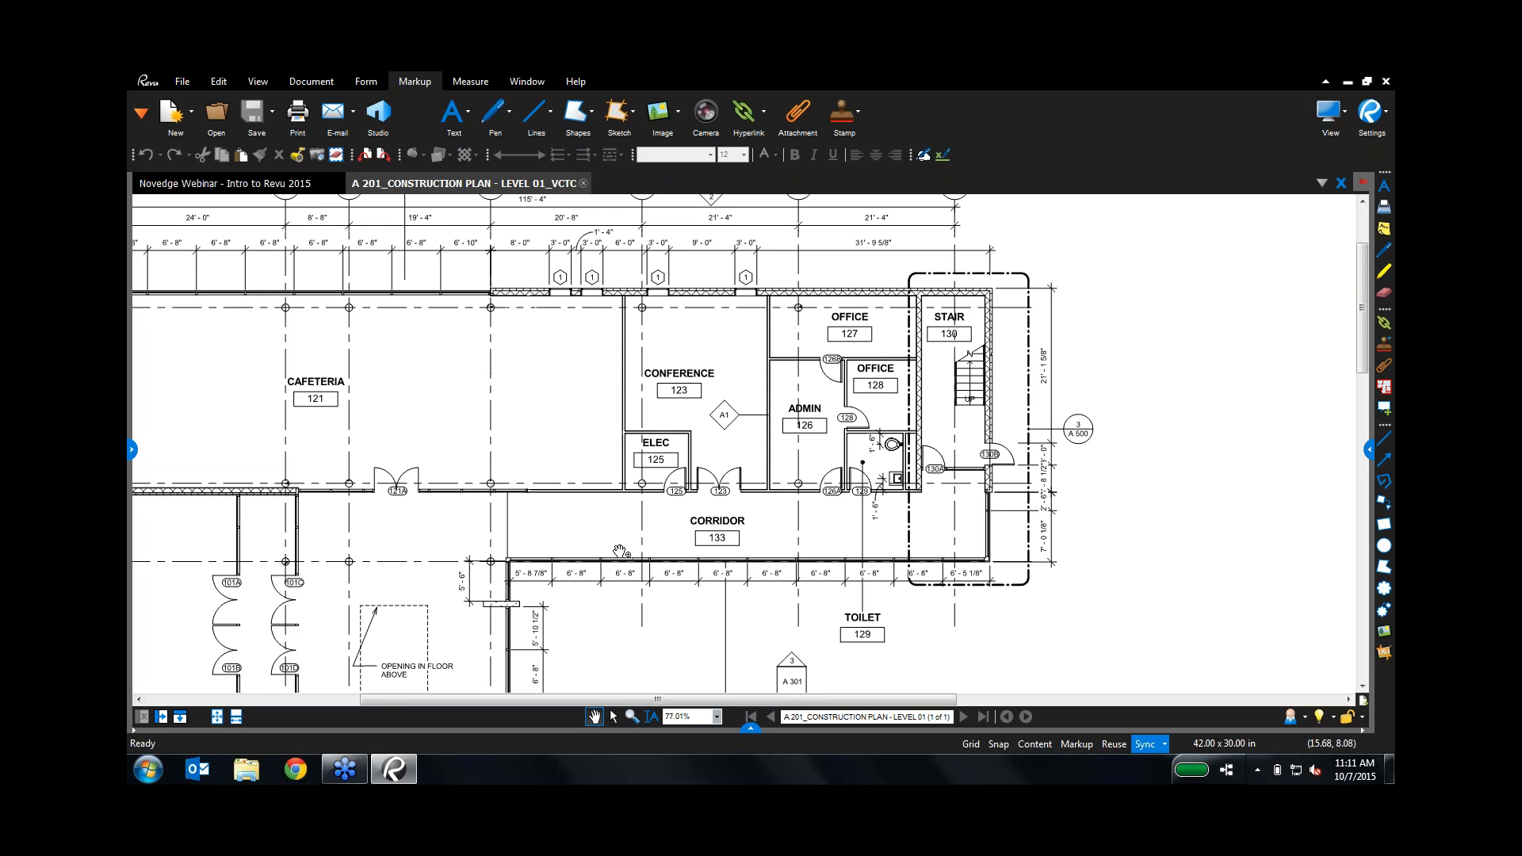
drag(602, 421, 703, 507)
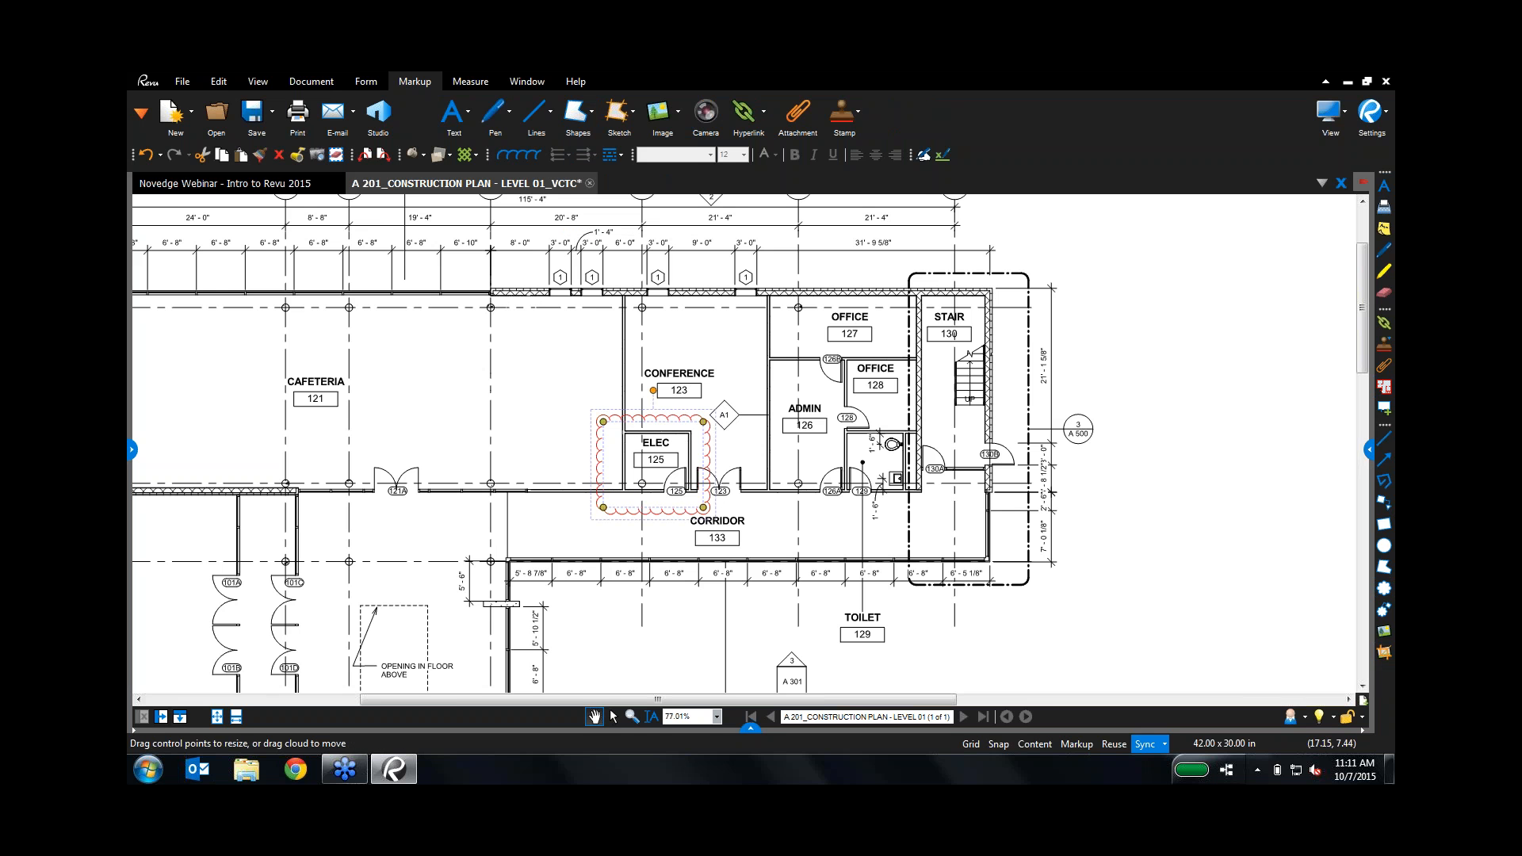
Step: Attach a callout to the cloud reading 'needs to have double doors'
click(469, 111)
click(476, 156)
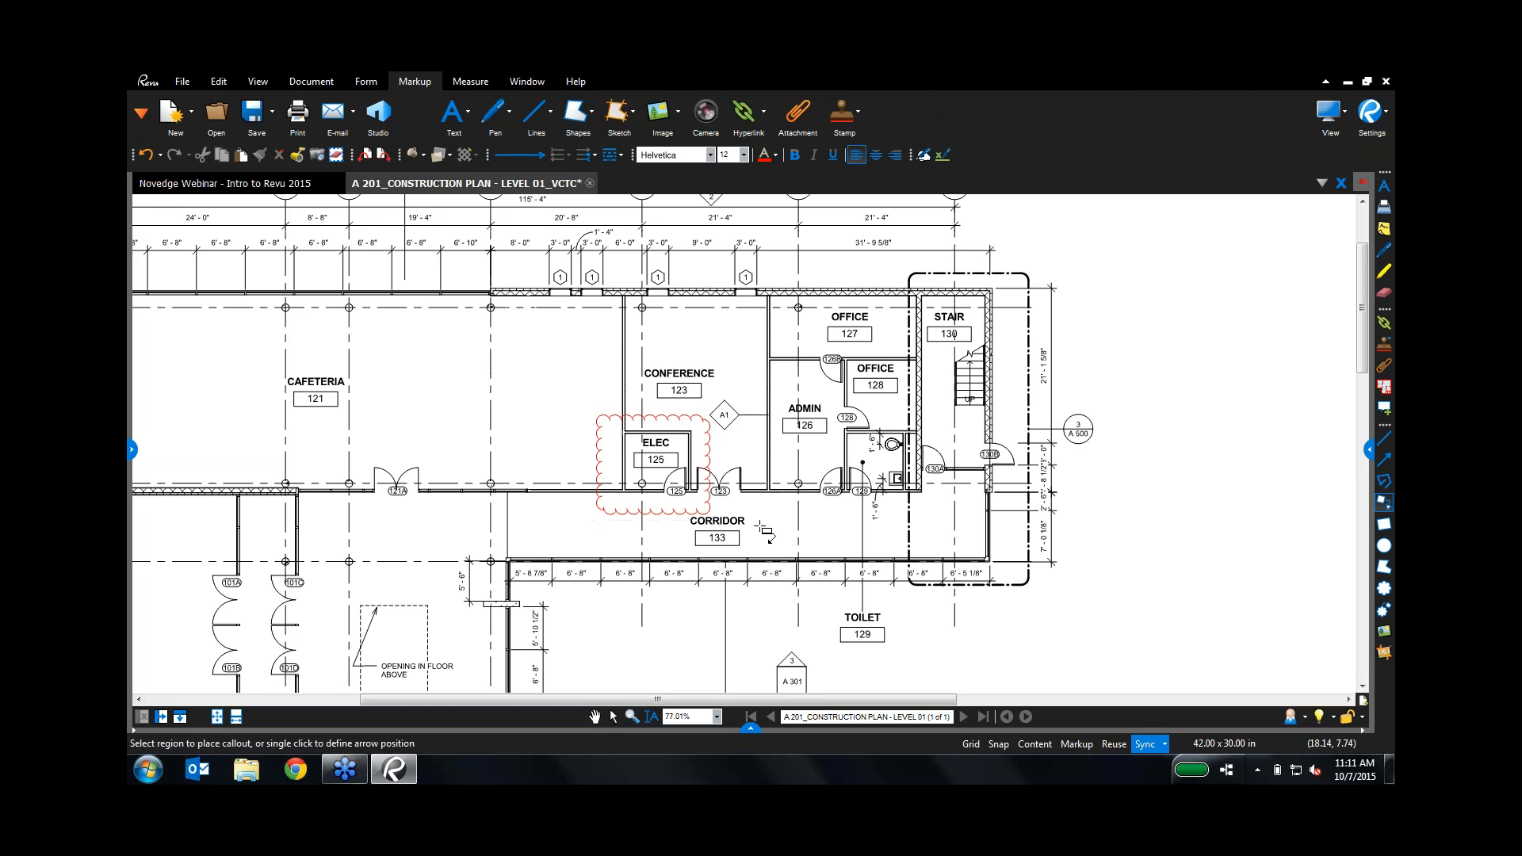
click(697, 504)
click(775, 523)
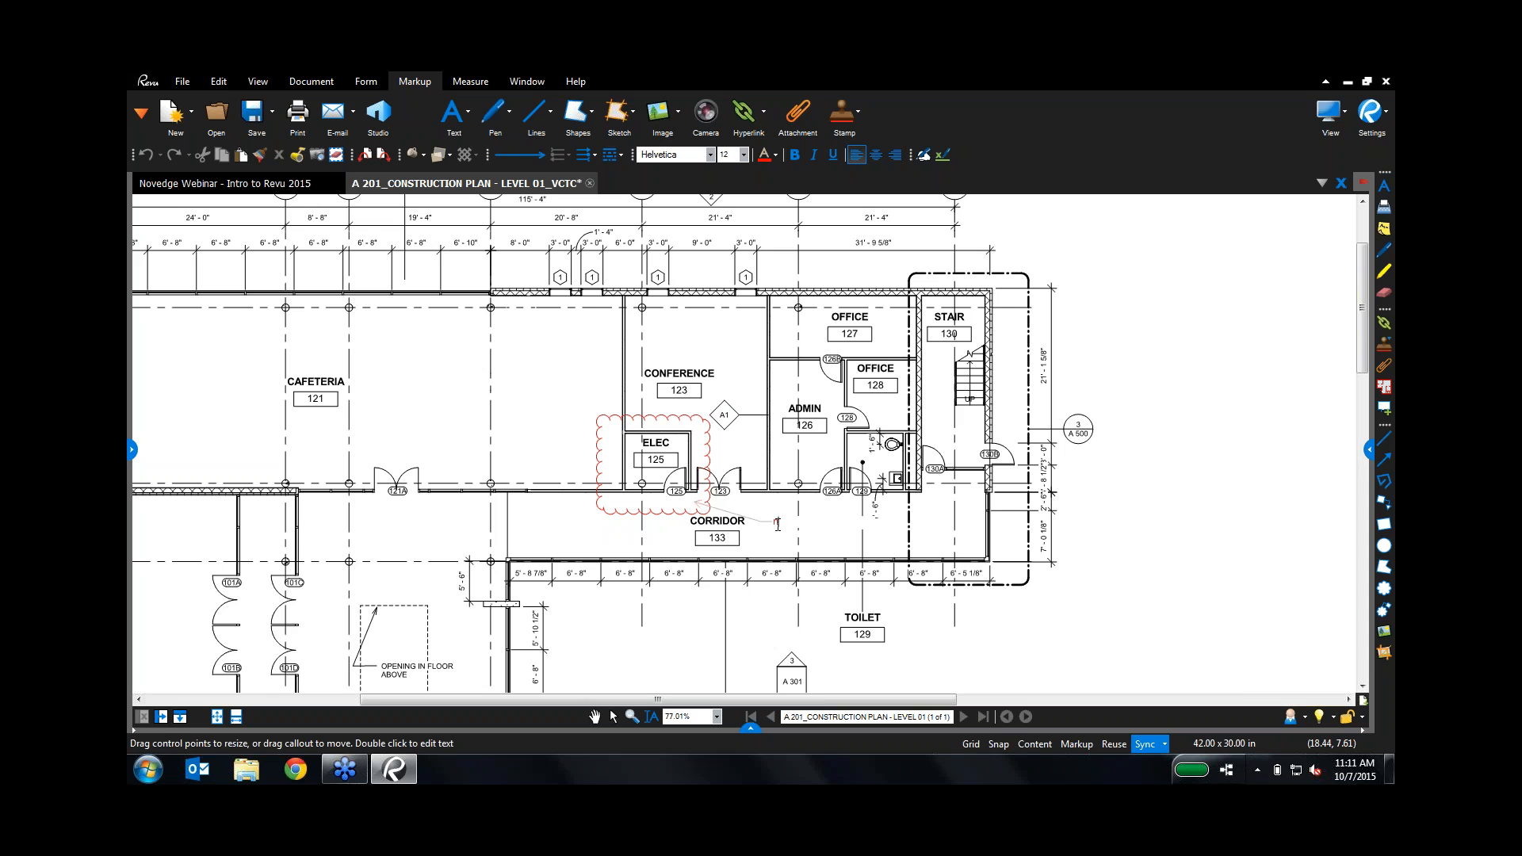
text(needs to hvae do)
key(BackSpace)
key(BackSpace)
key(BackSpace)
key(BackSpace)
key(BackSpace)
key(BackSpace)
key(BackSpace)
text(have double doors)
key(Escape)
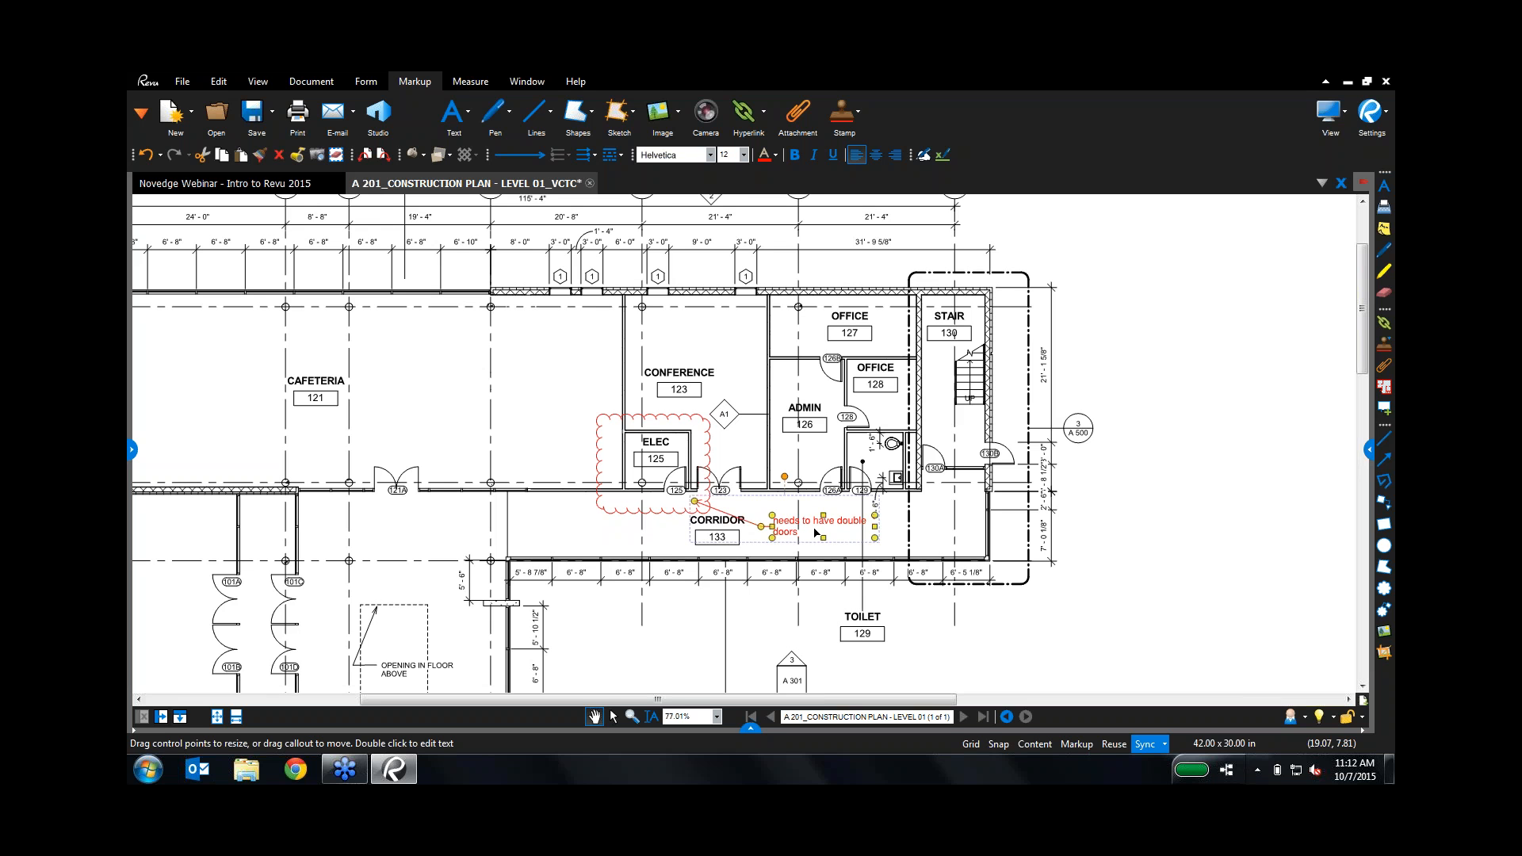
Step: Highlight the word CONFERENCE in yellow and sketch a yellow freehand stroke above the Cafeteria
click(471, 131)
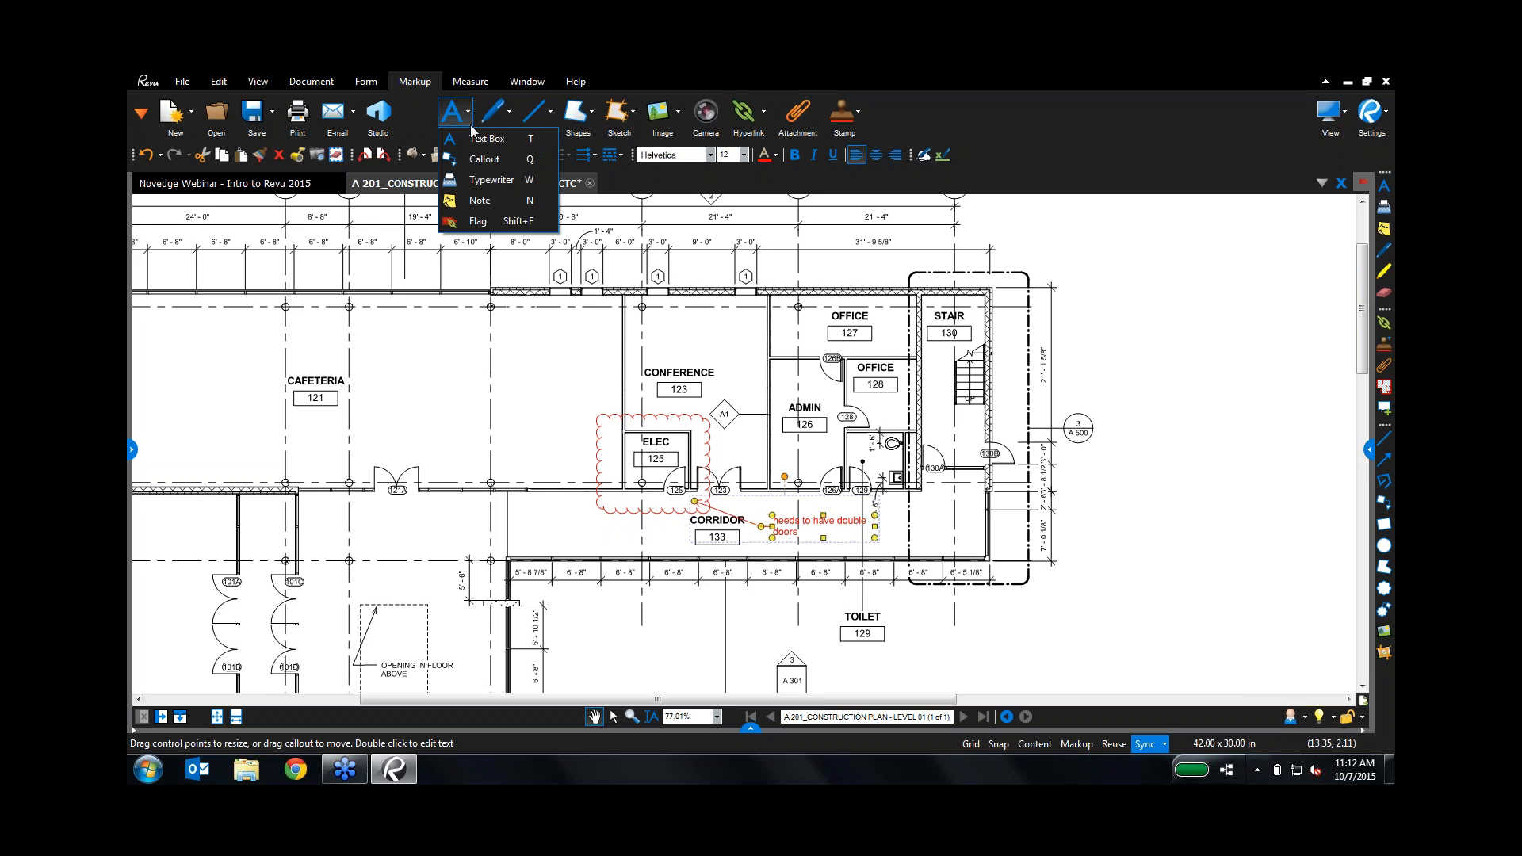
click(486, 120)
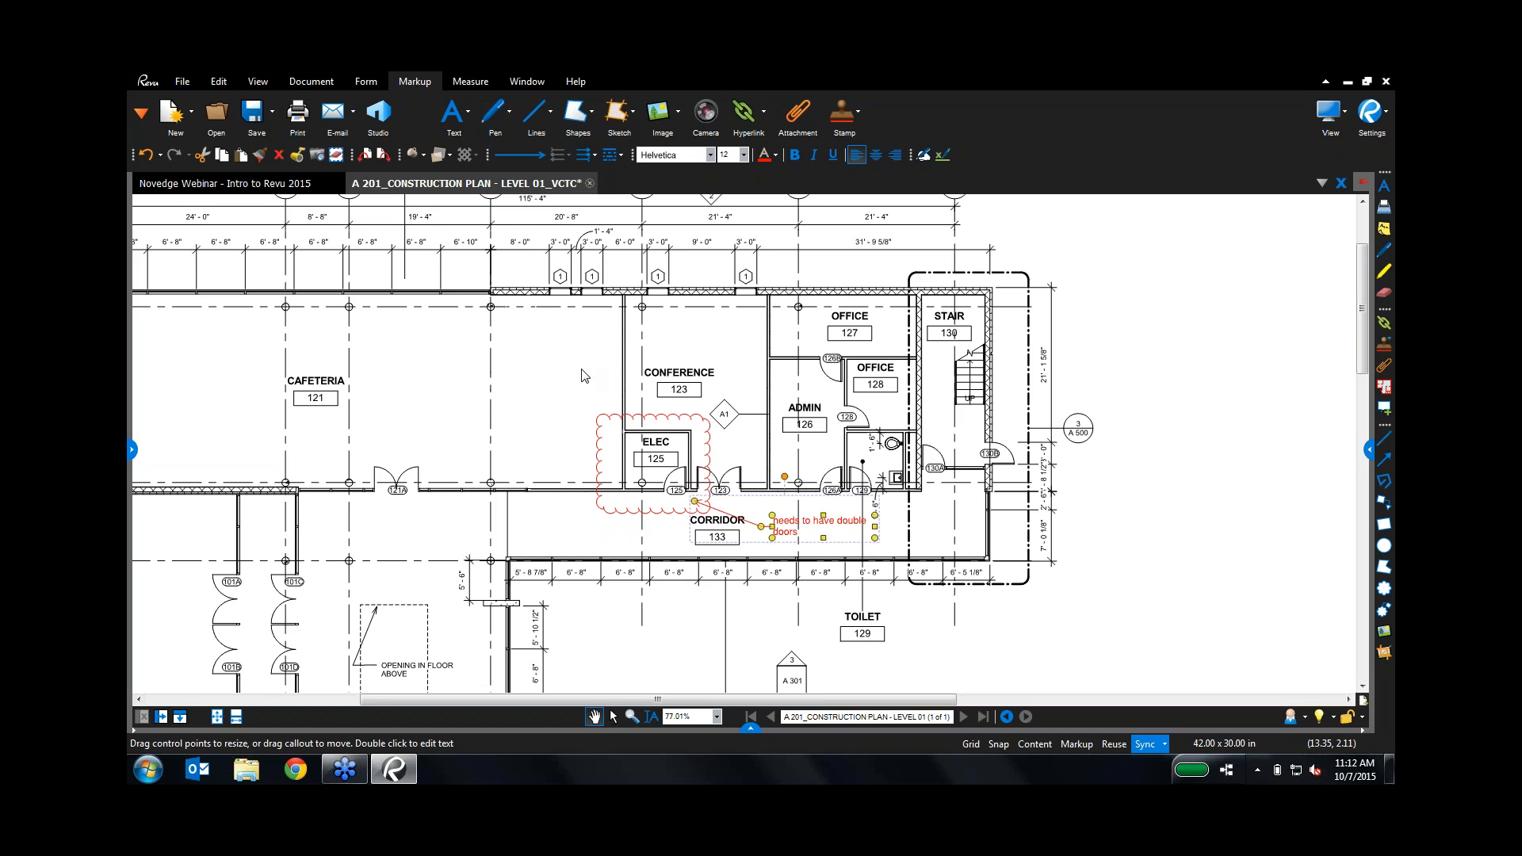
key(h)
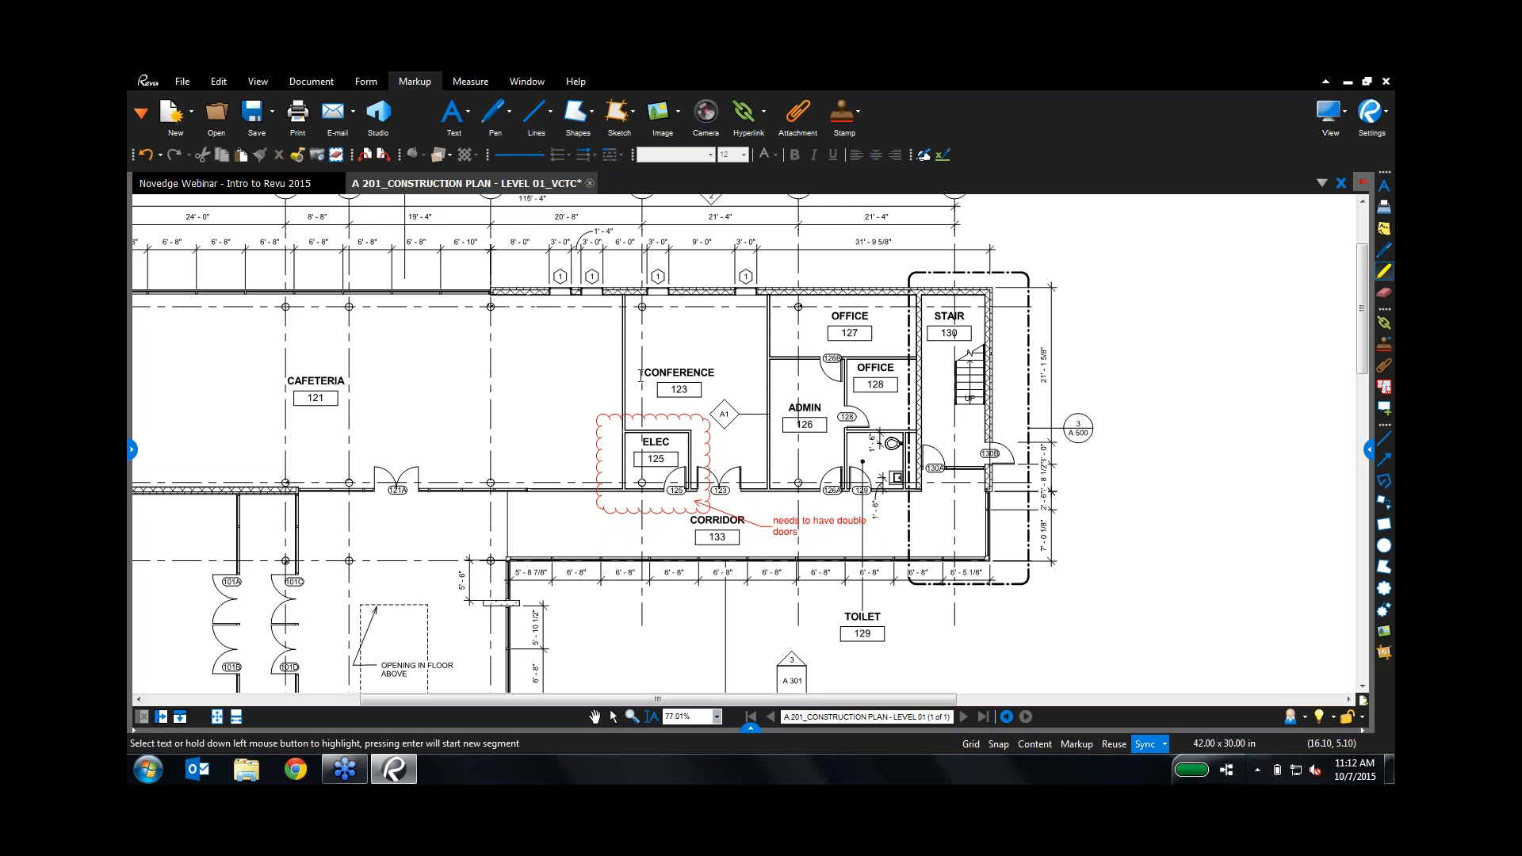
drag(641, 374, 717, 374)
drag(445, 367, 589, 370)
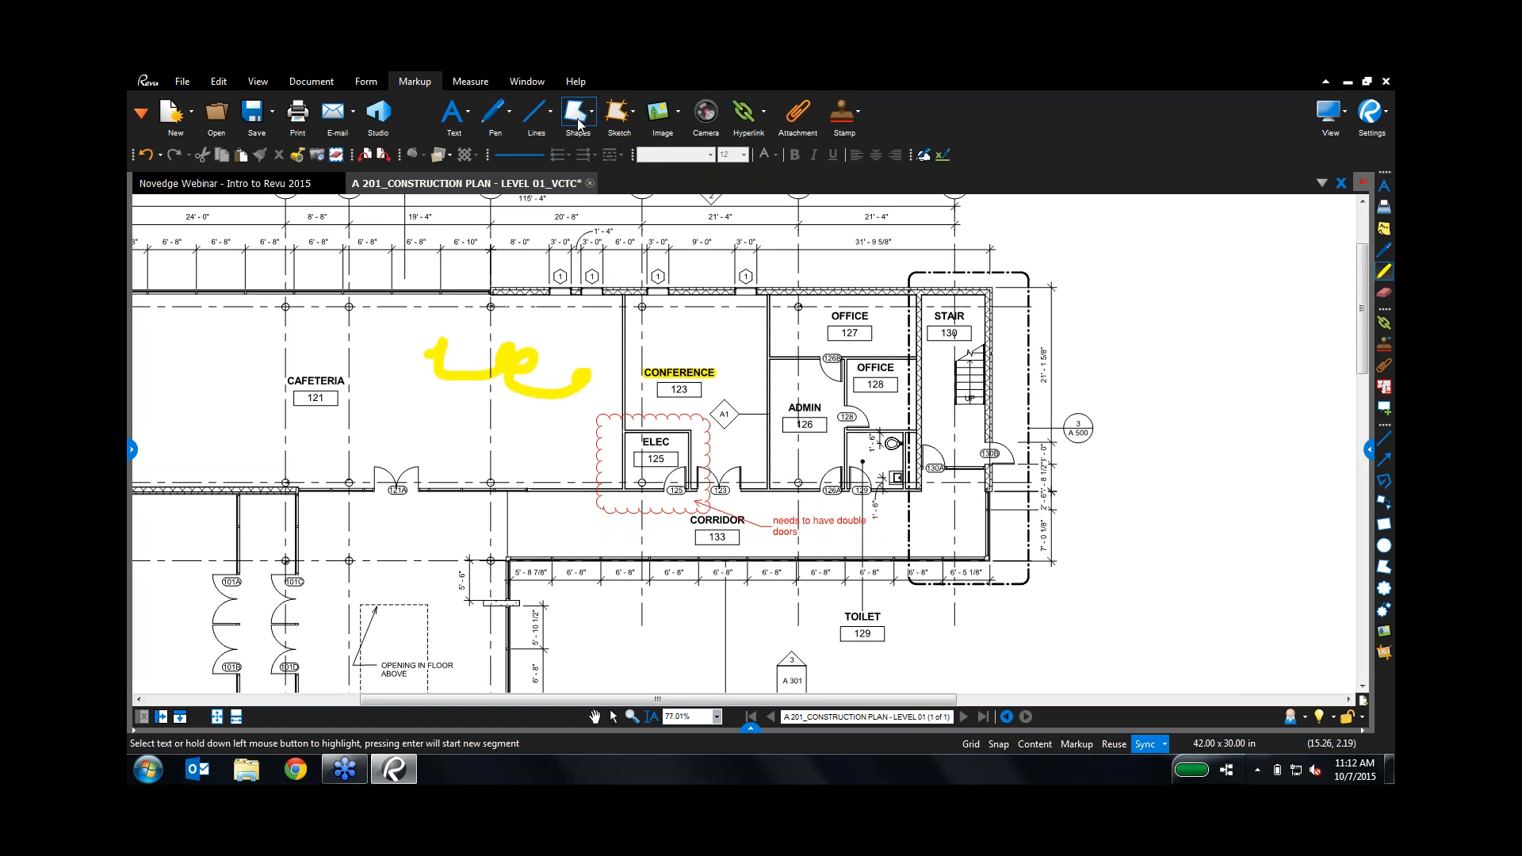
Step: Browse the line and shape markups, then start the Image tool to place a picture from file
click(550, 115)
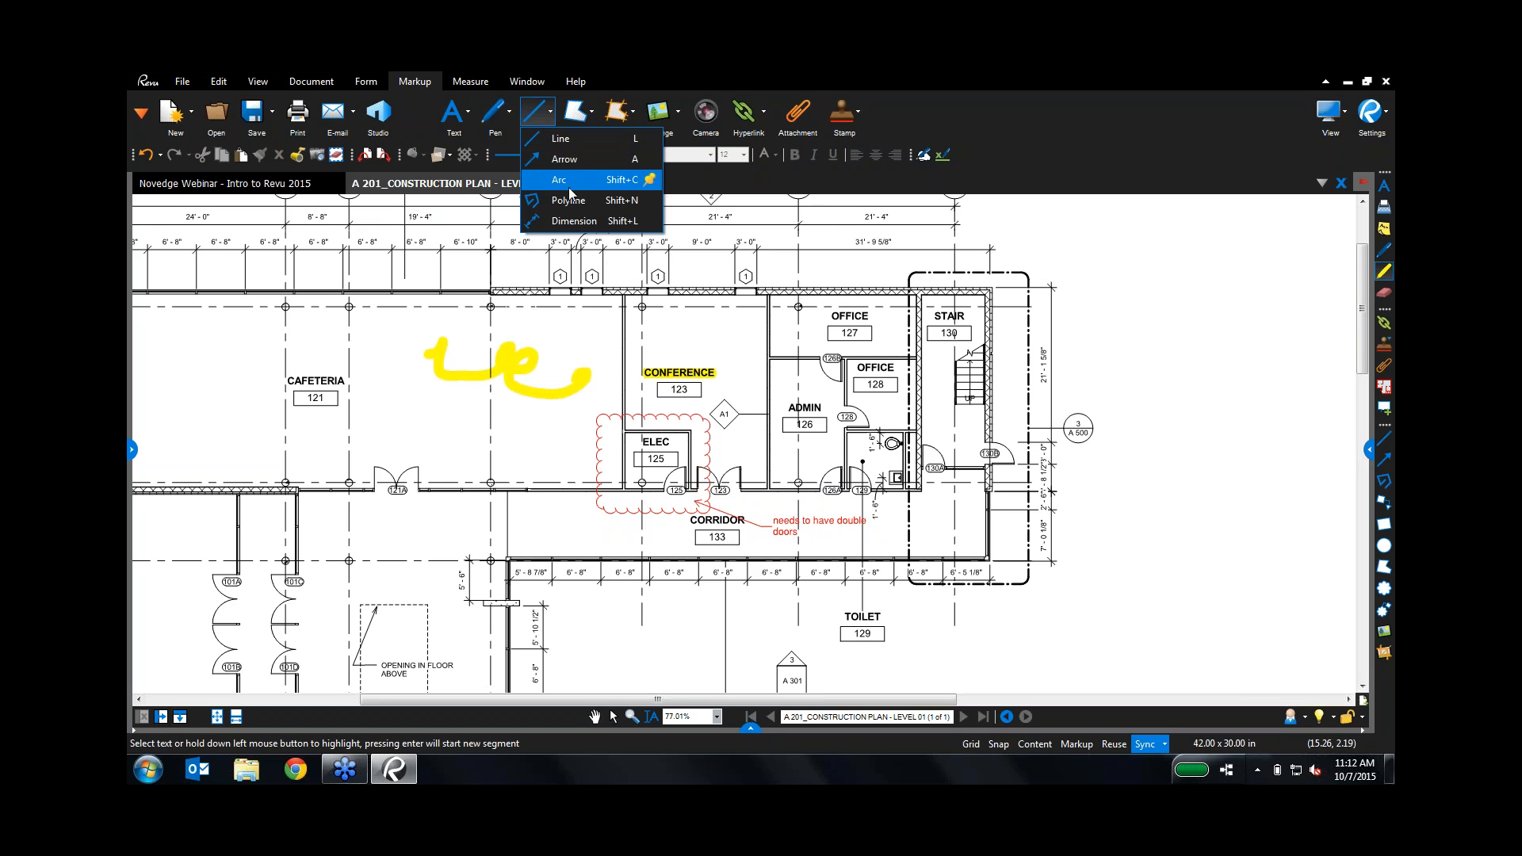
click(583, 115)
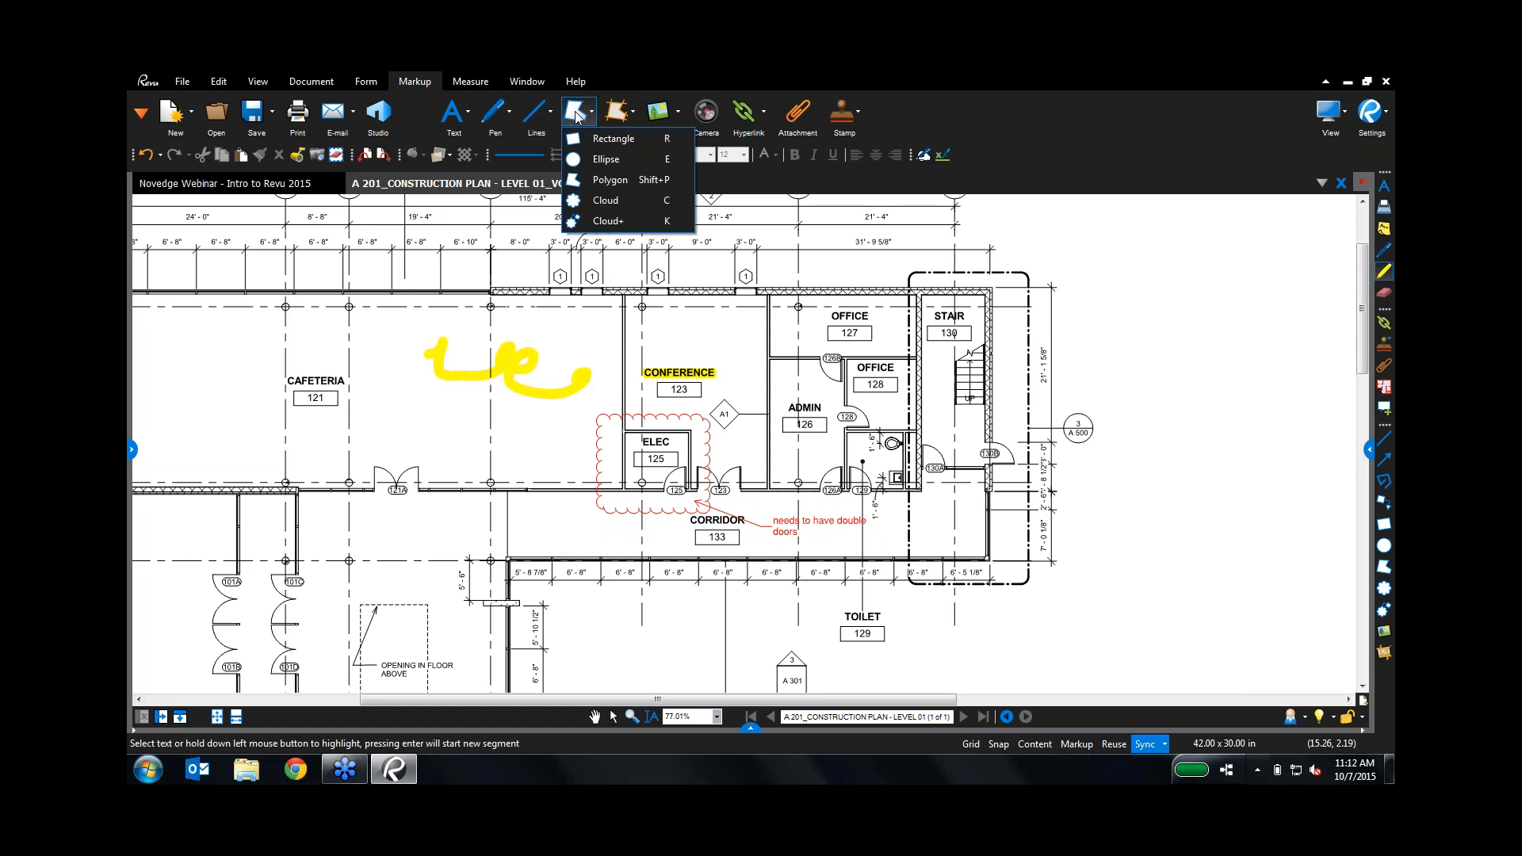
click(678, 114)
click(664, 115)
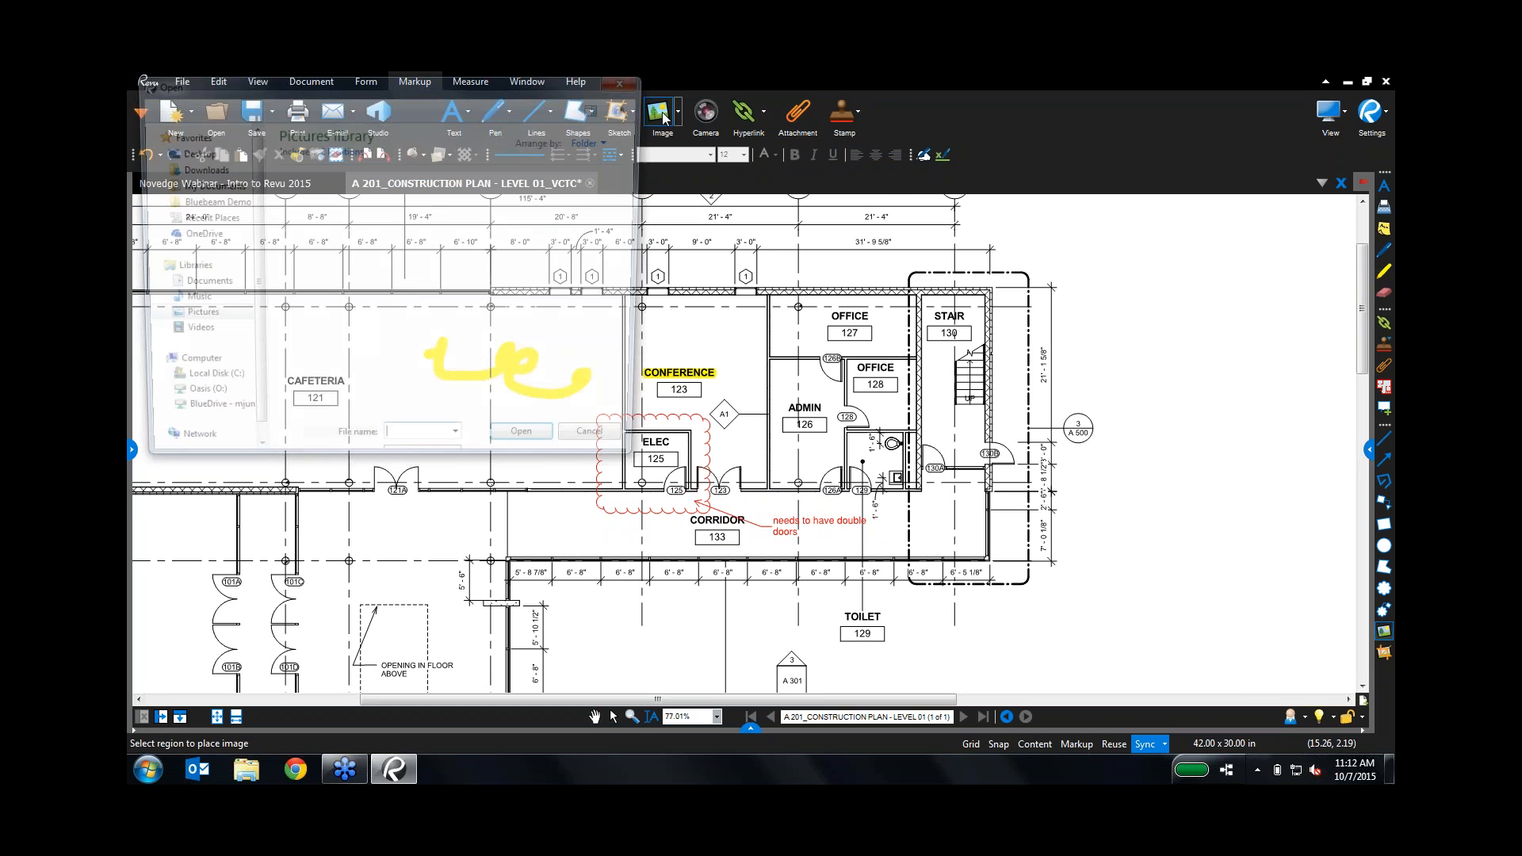
Step: Insert the Electrical panel 2 photo from Bluebeam Demo 2015 > Images beside the CONFERENCE label
click(207, 229)
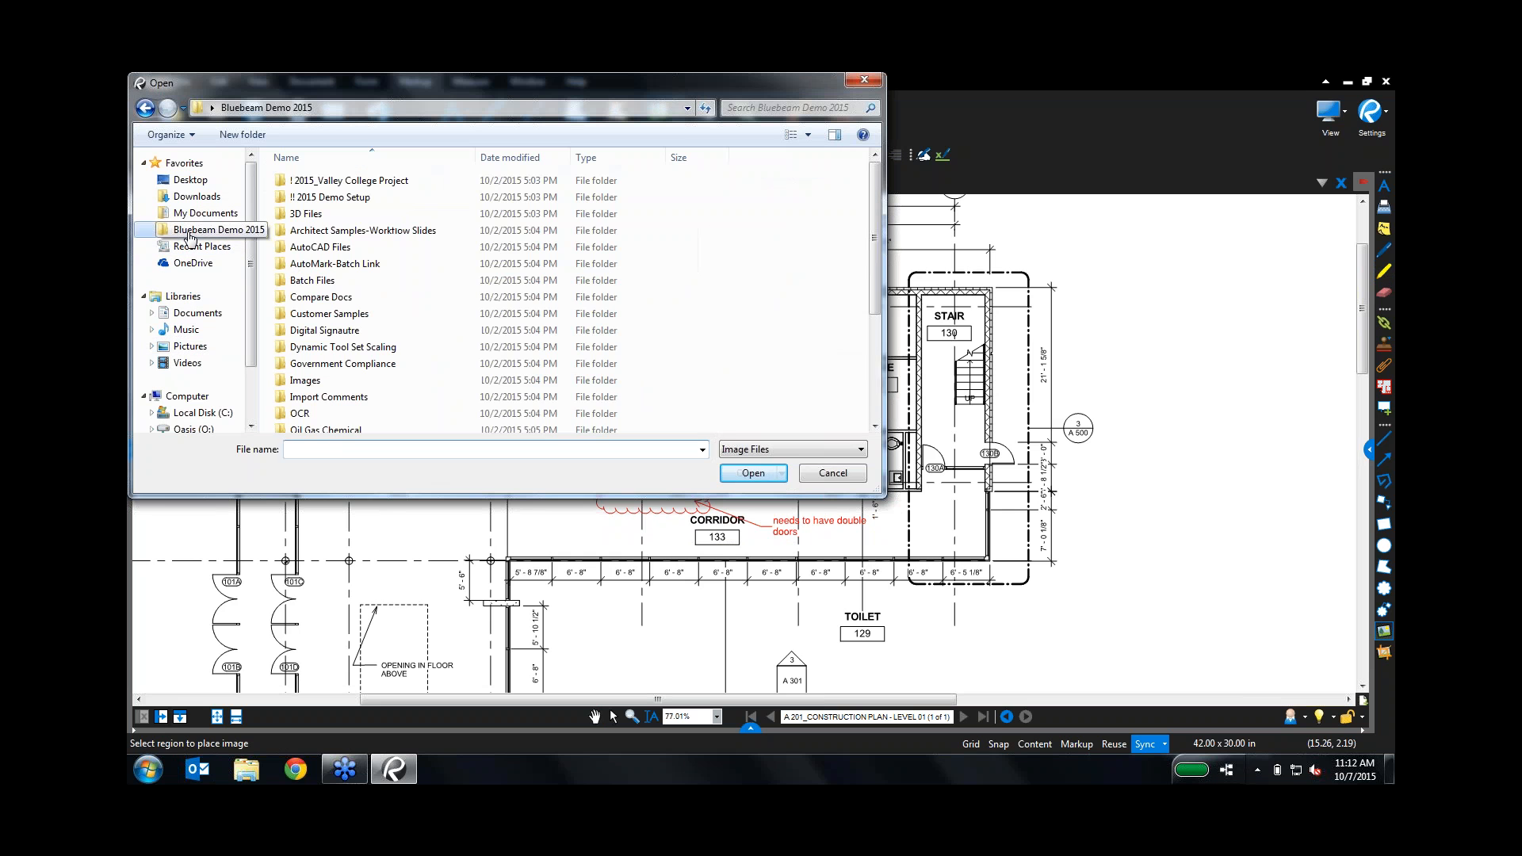
double_click(309, 382)
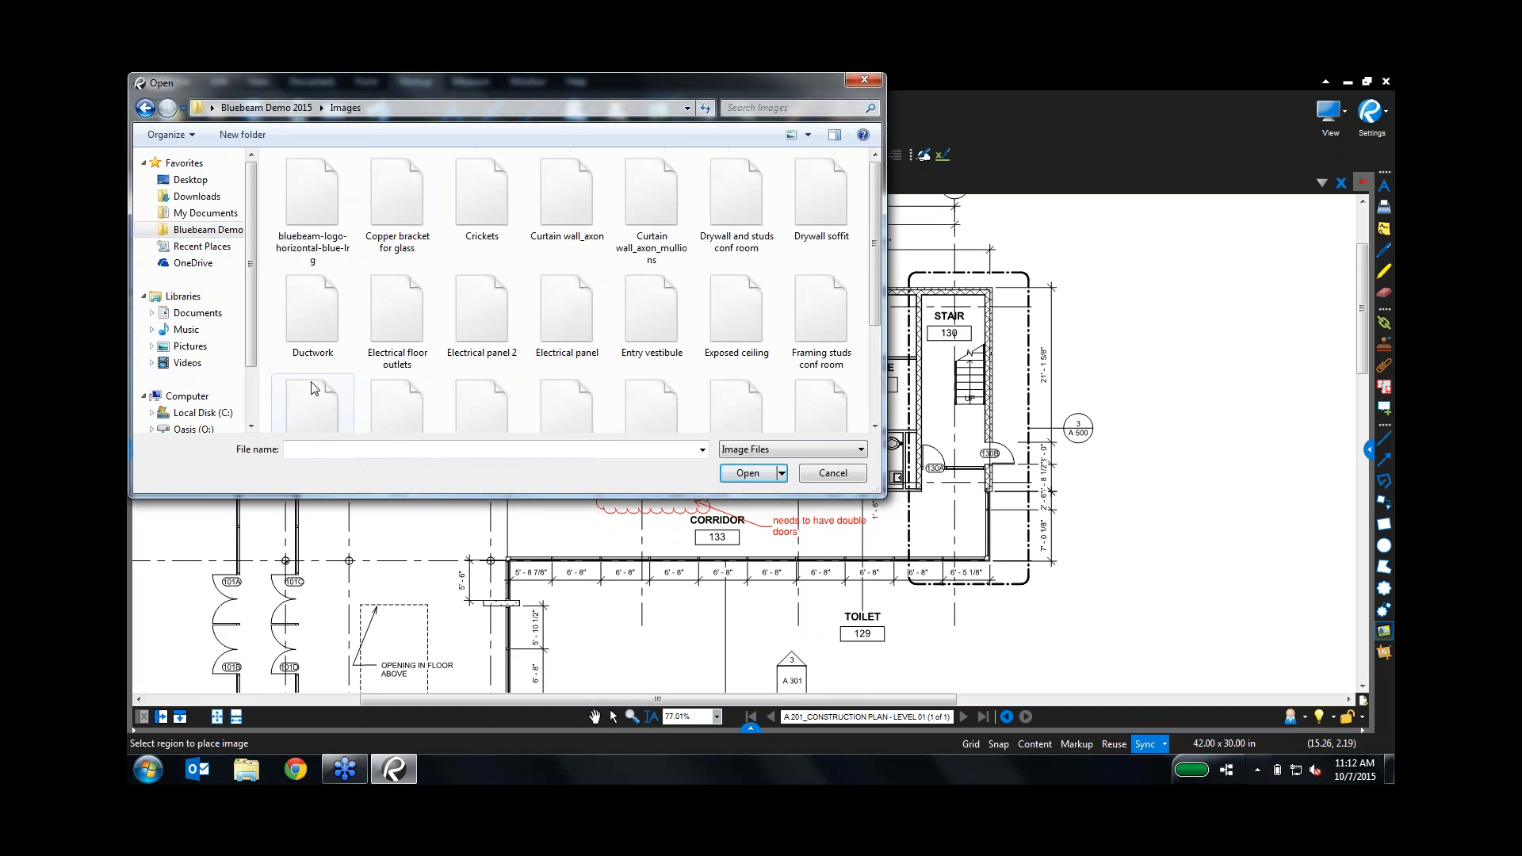
click(465, 312)
double_click(464, 312)
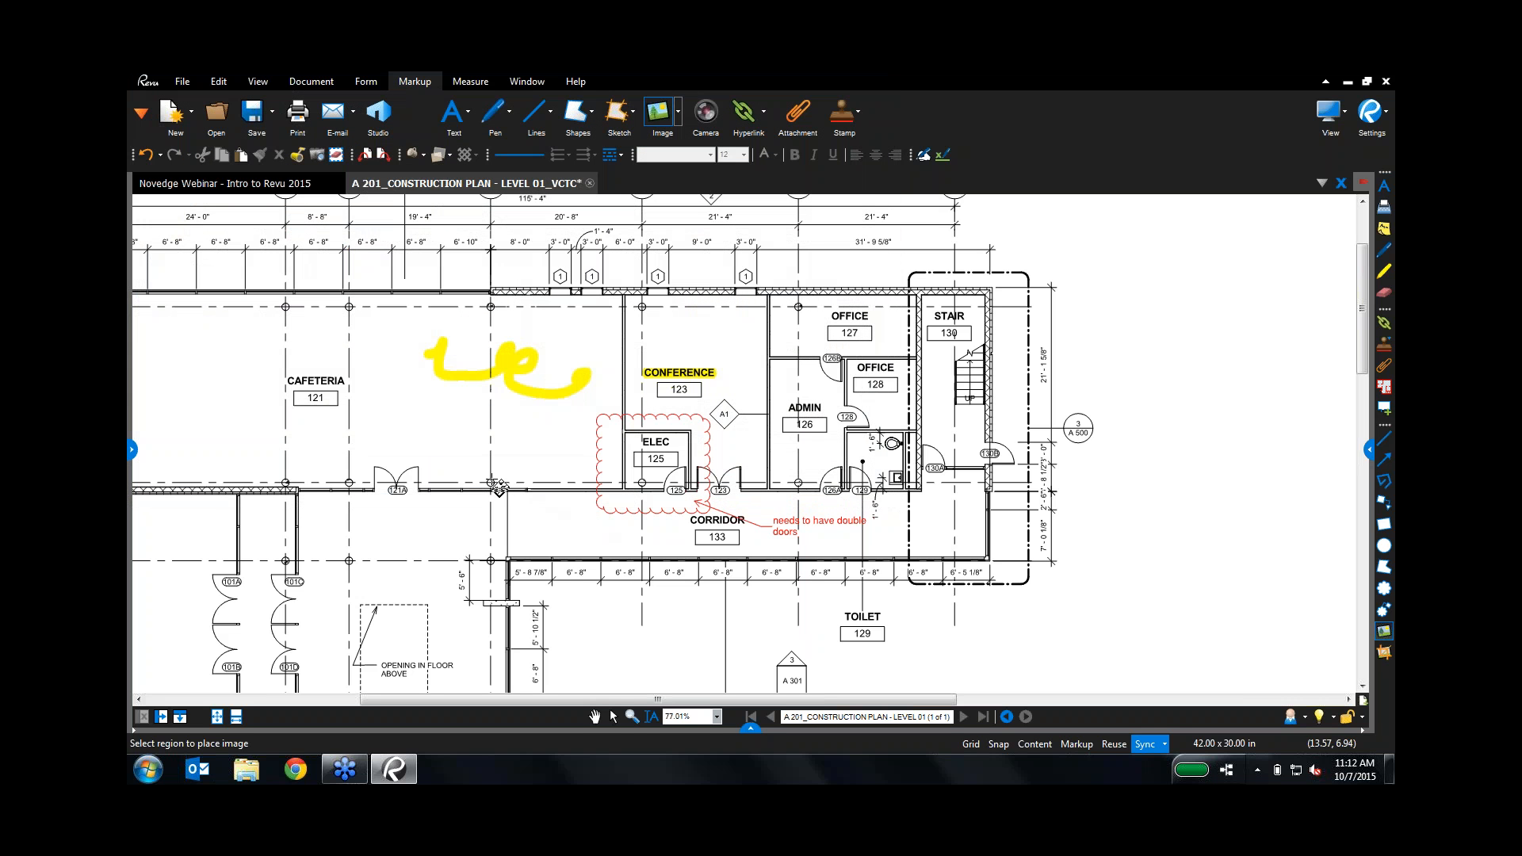
drag(623, 561, 619, 560)
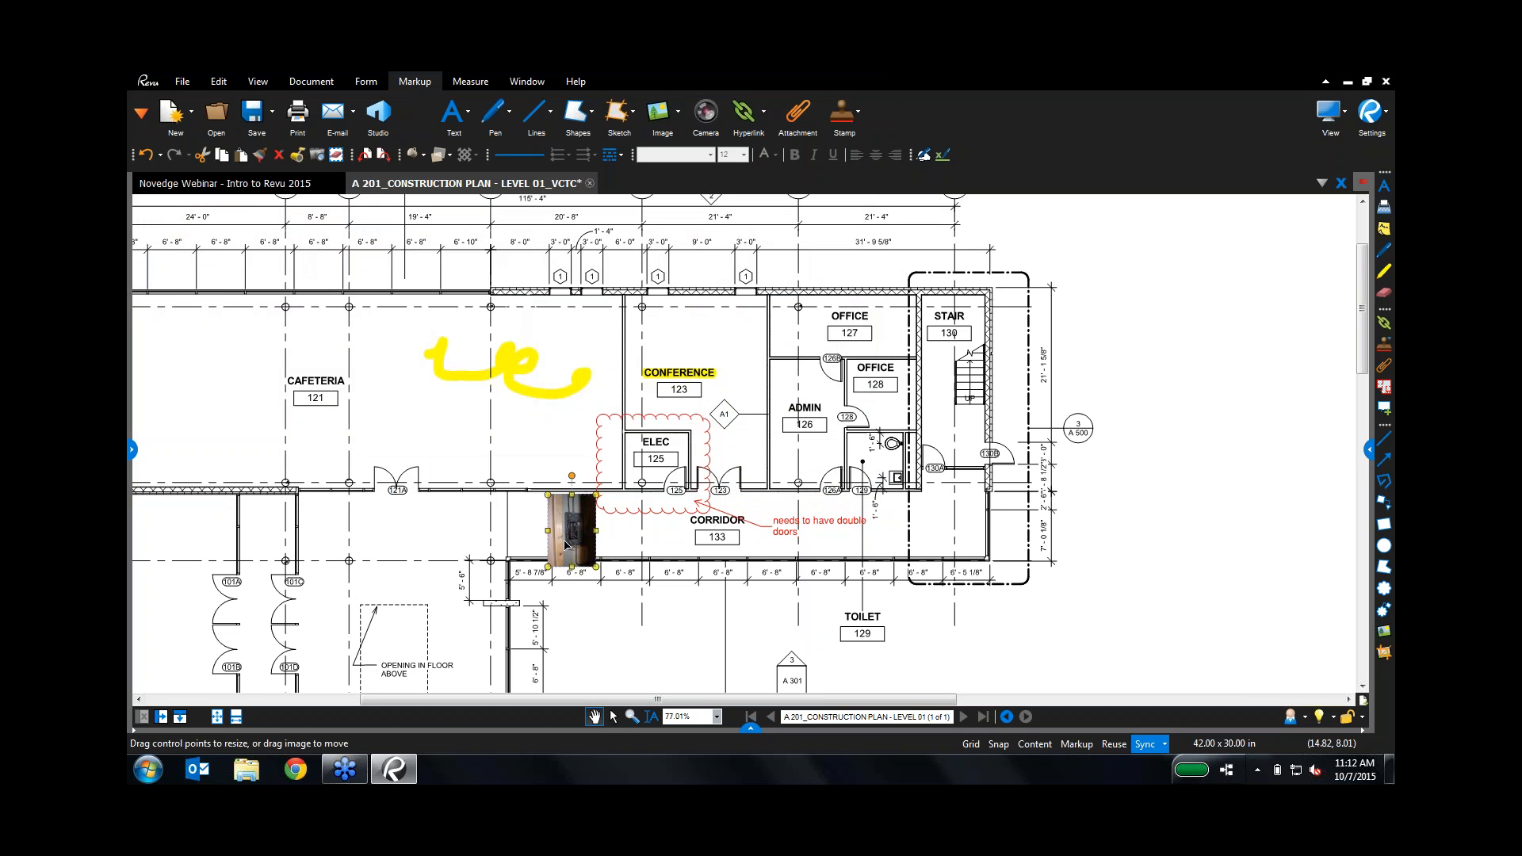
drag(568, 546, 708, 354)
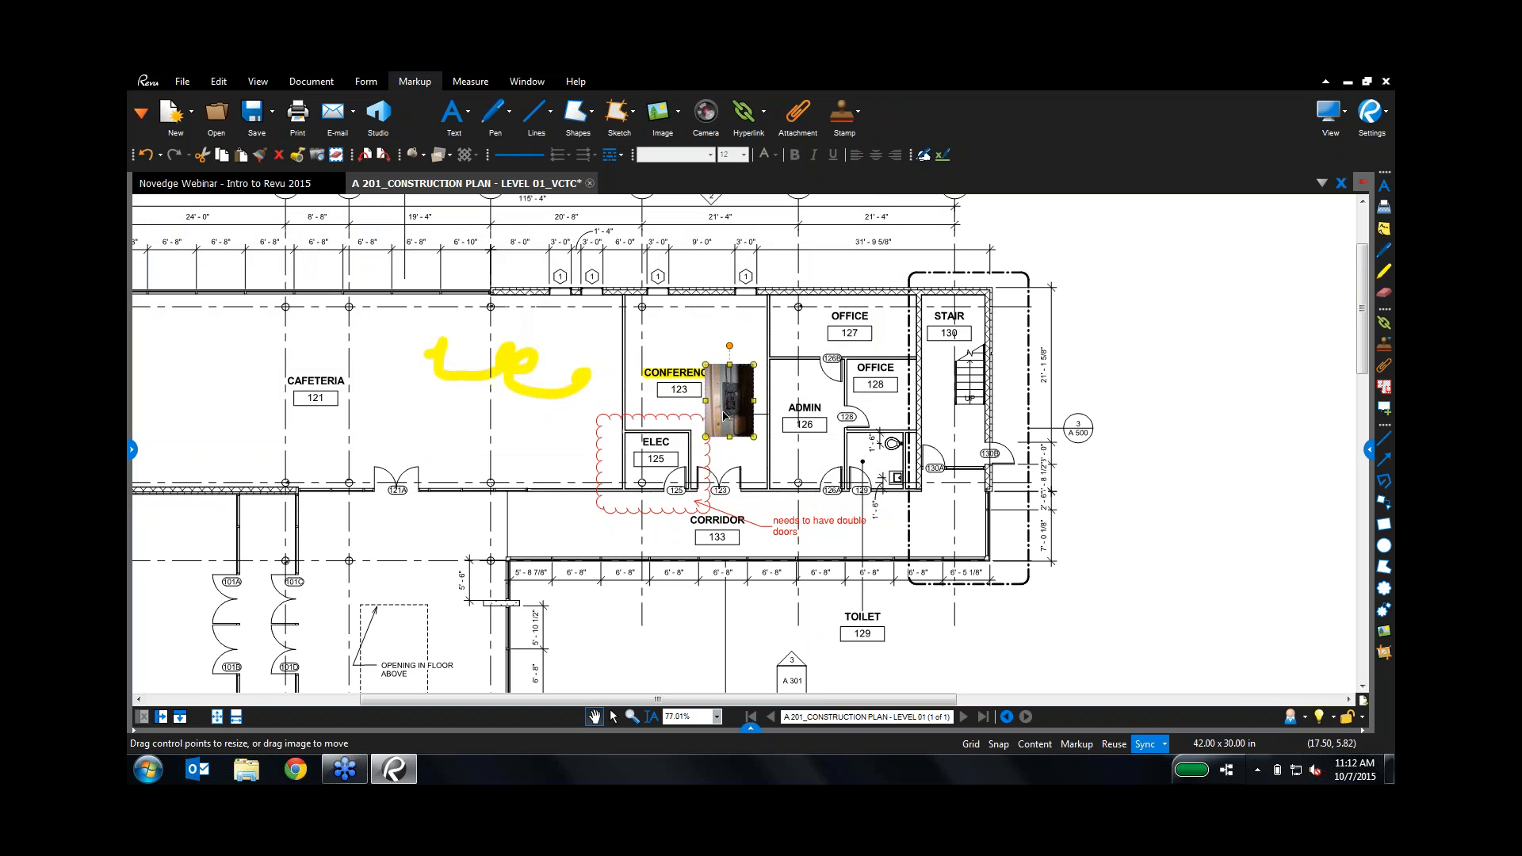
drag(732, 411, 728, 410)
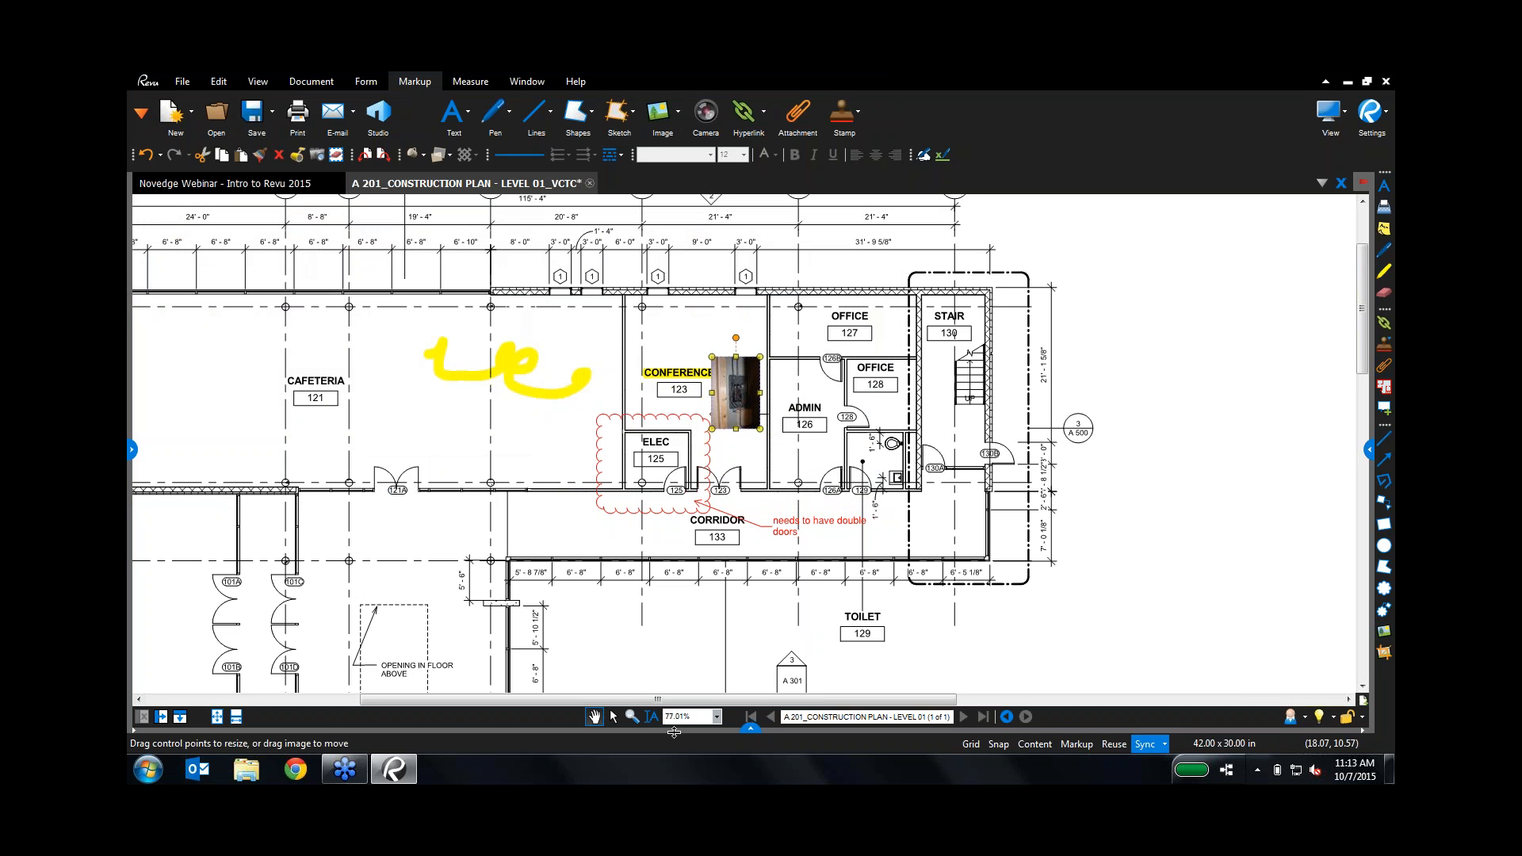
Step: Select all the markups on the plan and set their subject to Electrical
click(614, 717)
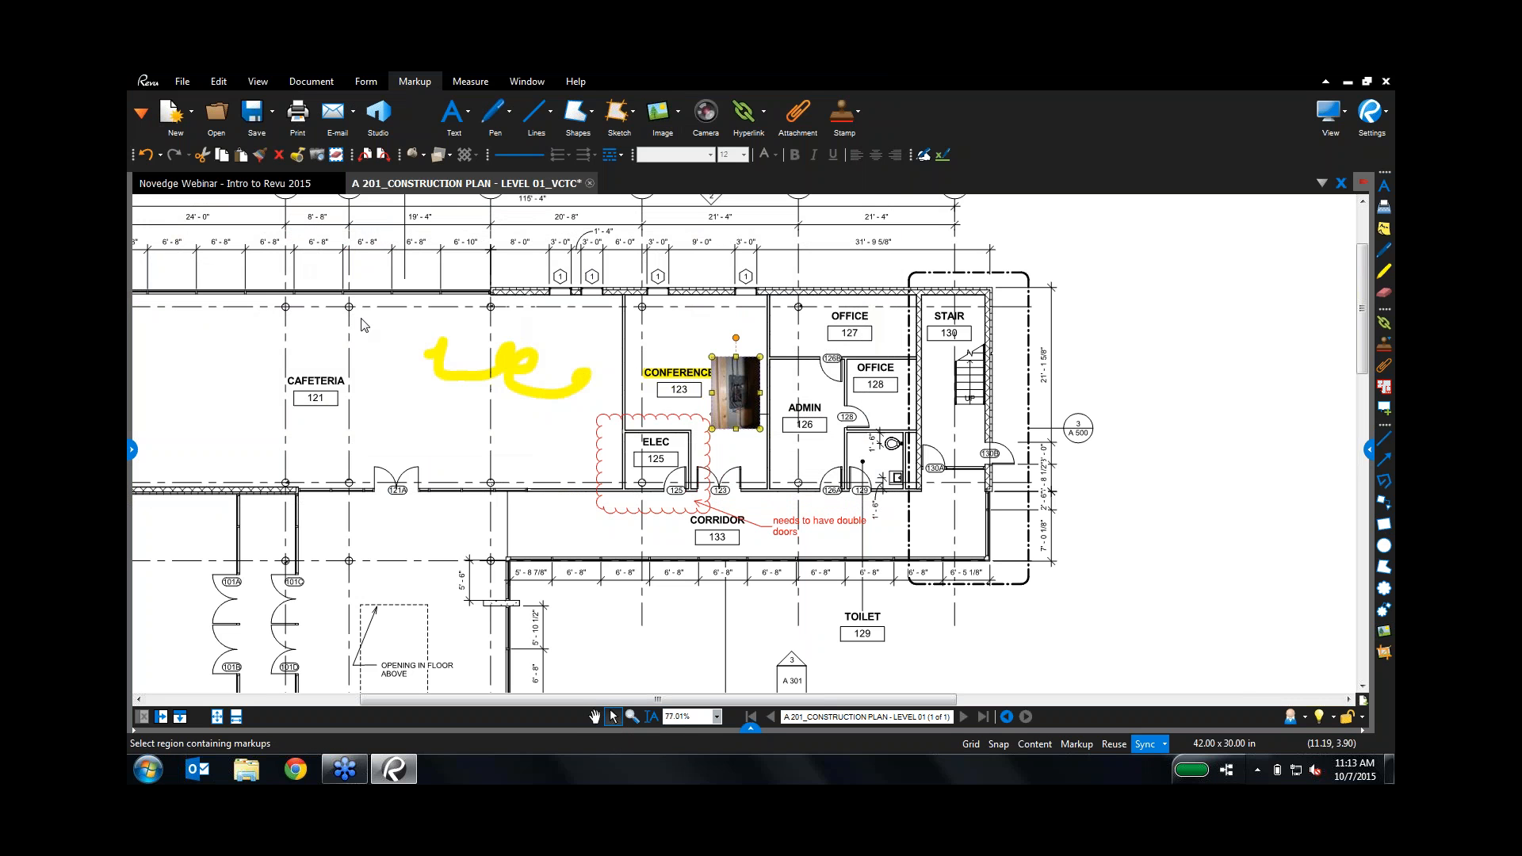
drag(388, 318, 884, 569)
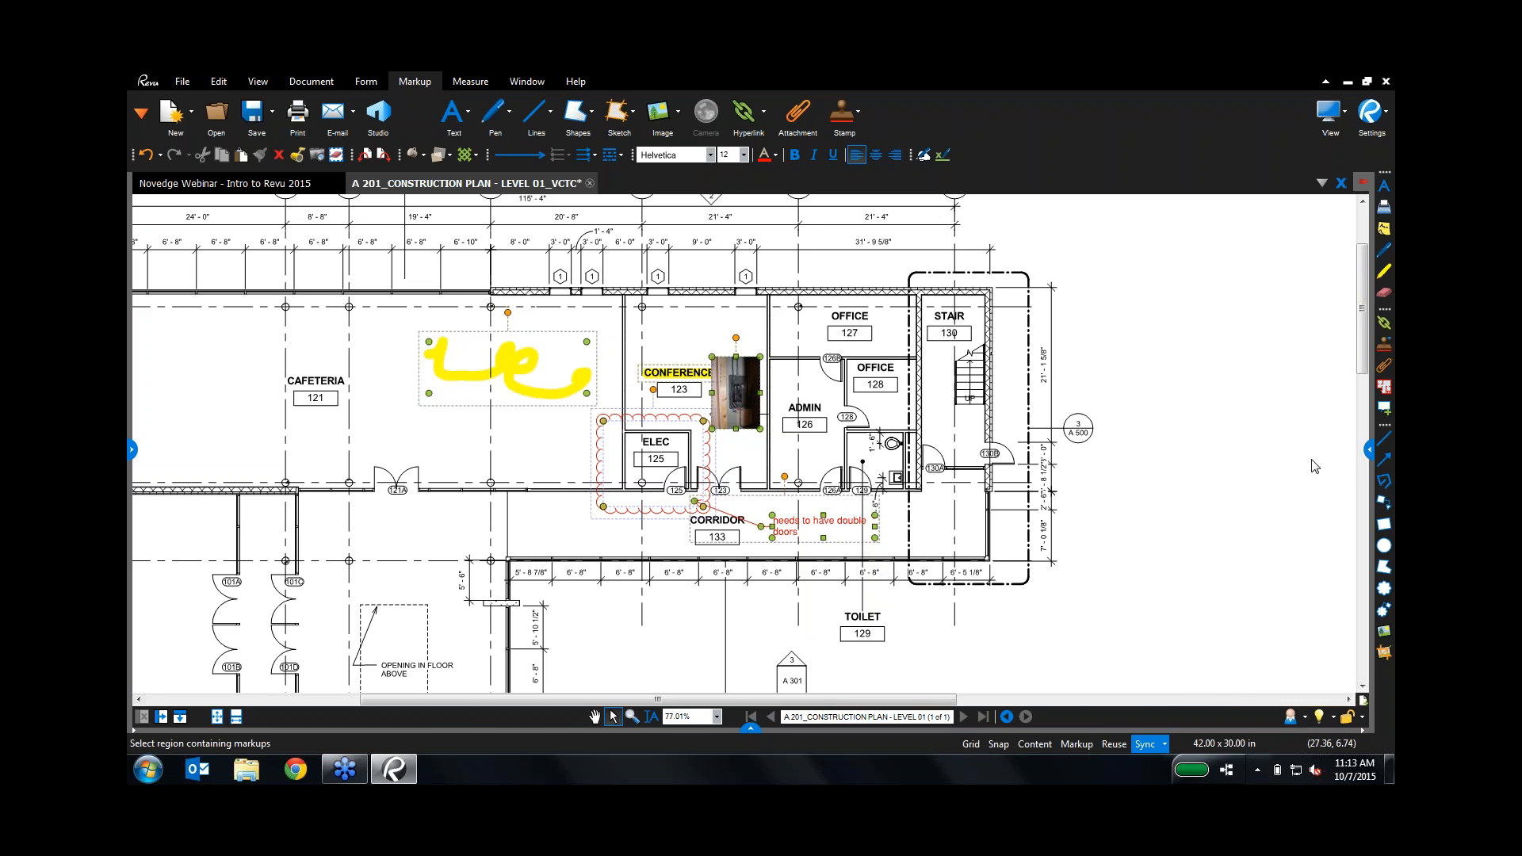
click(1371, 450)
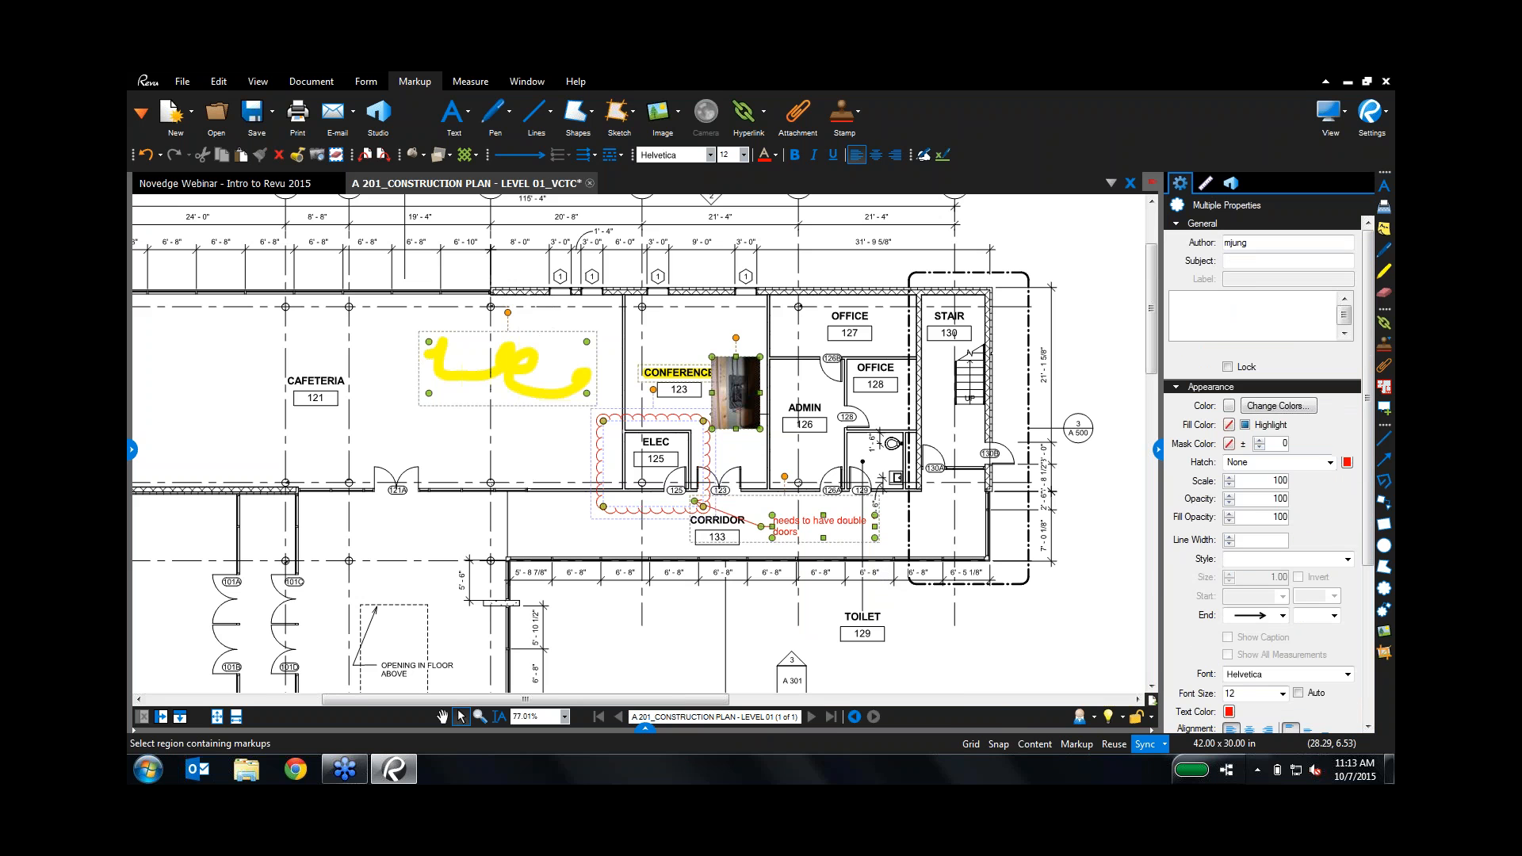
click(1237, 261)
text(Electrical)
Step: Make the markups dark blue with a translucent blue highlight fill at 40 opacity
click(1229, 406)
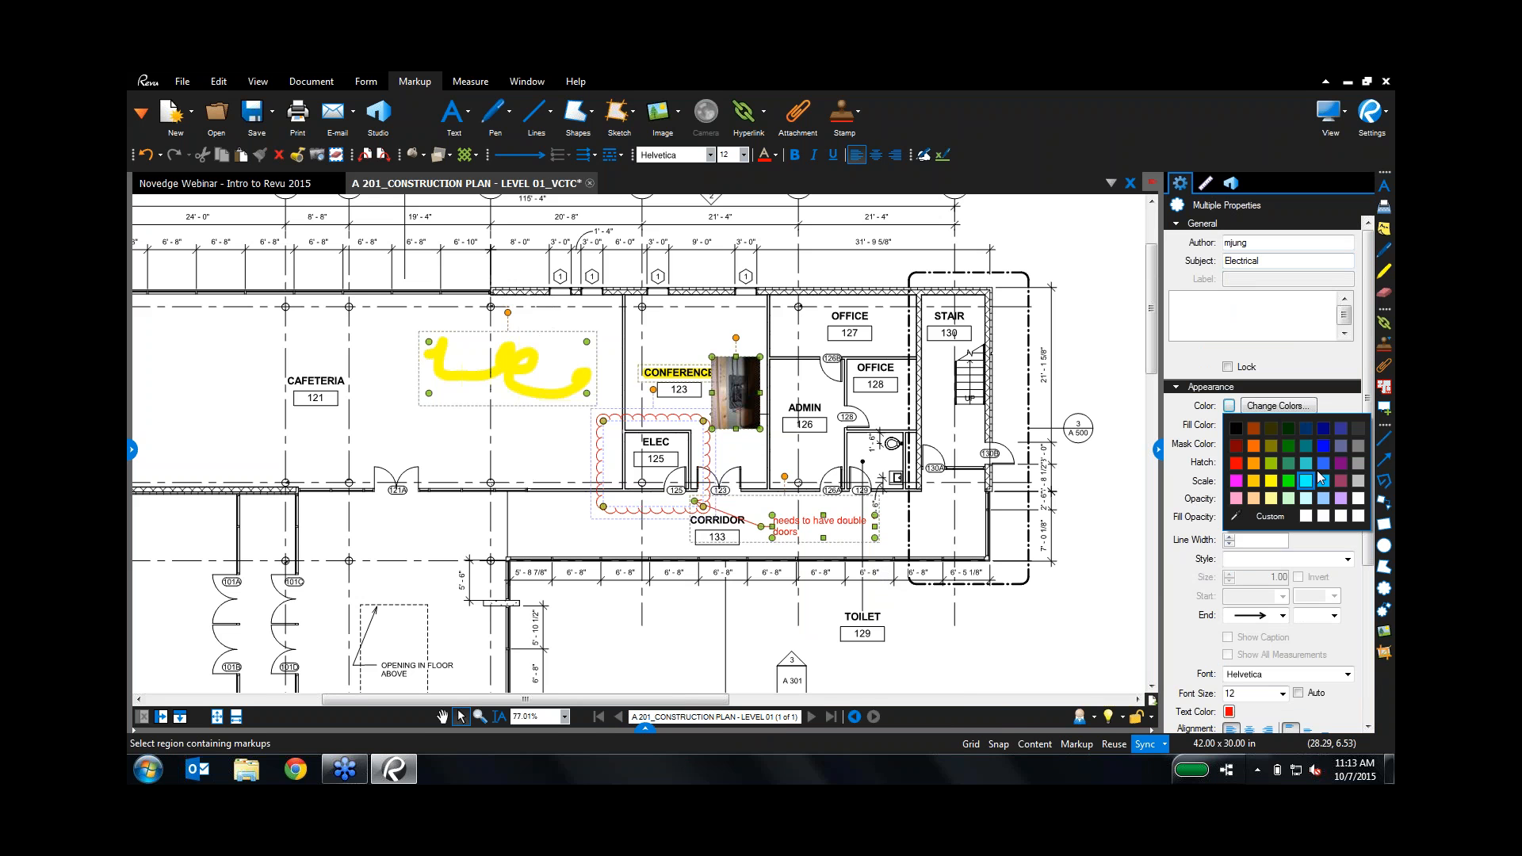
click(1325, 431)
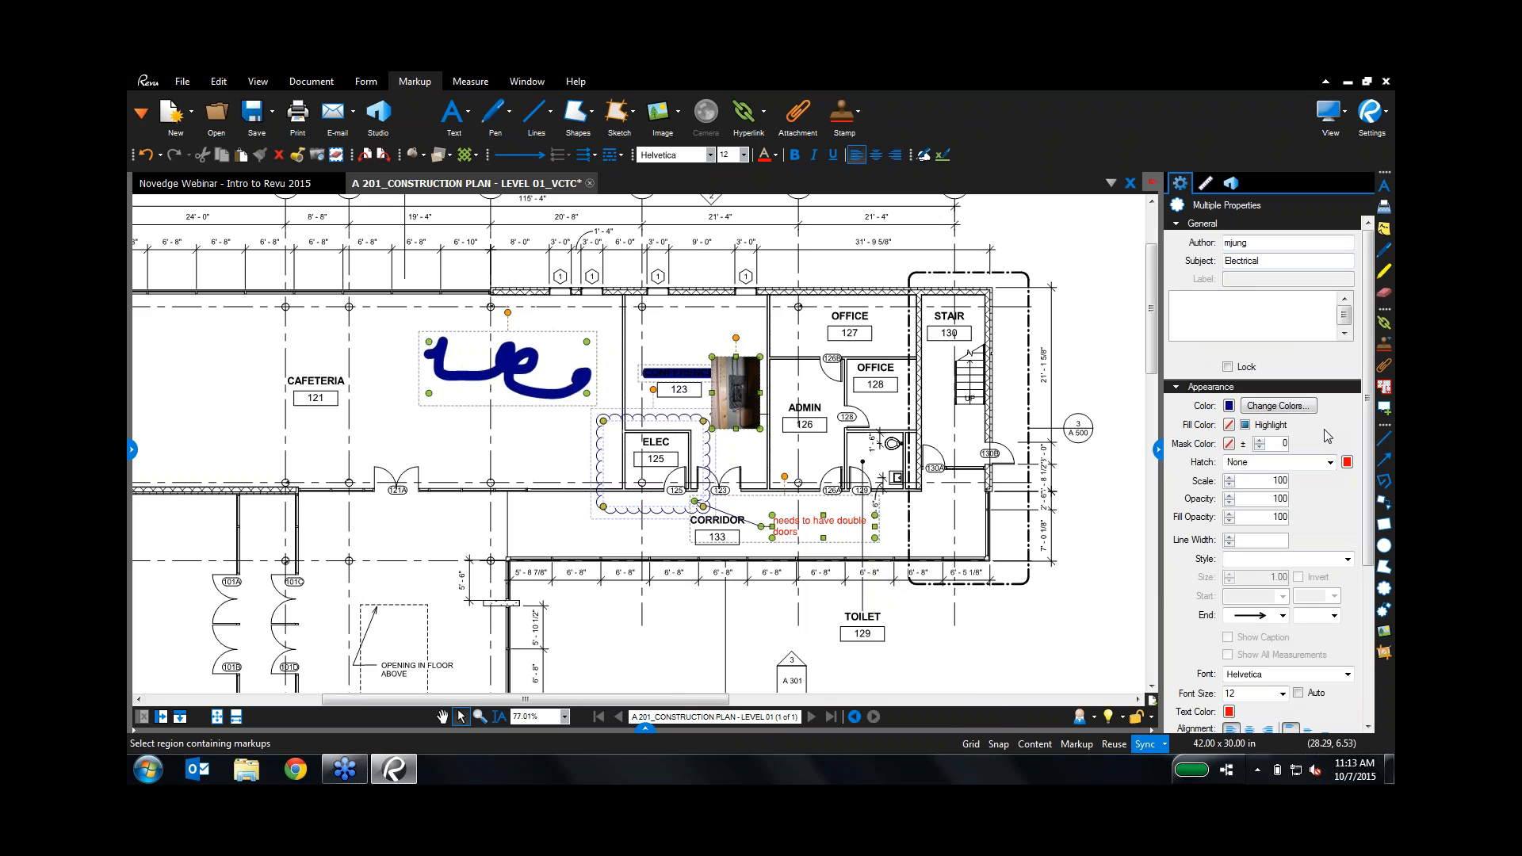
click(1229, 425)
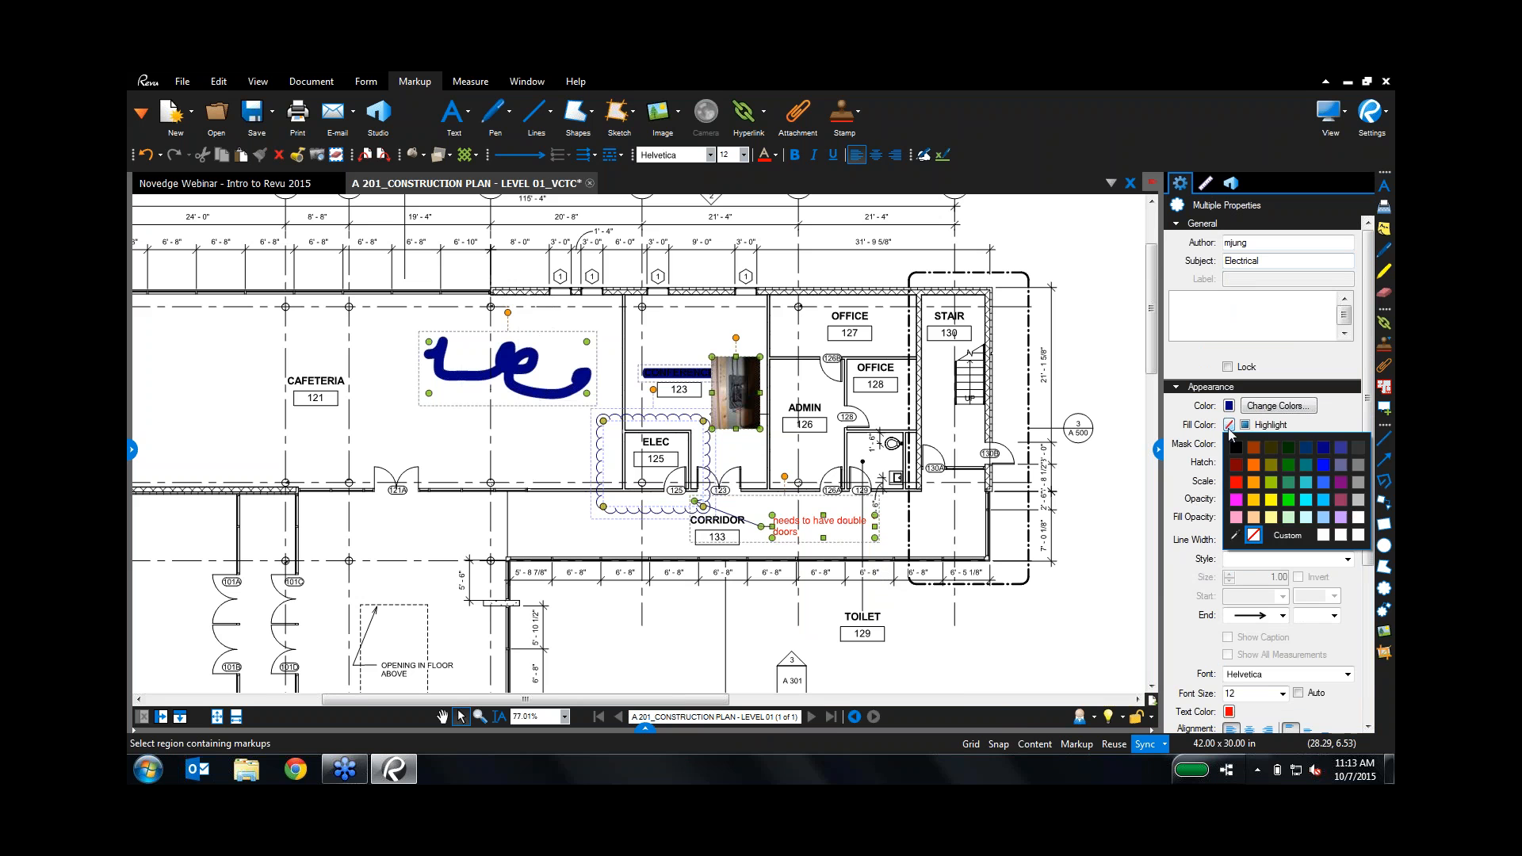
click(1323, 466)
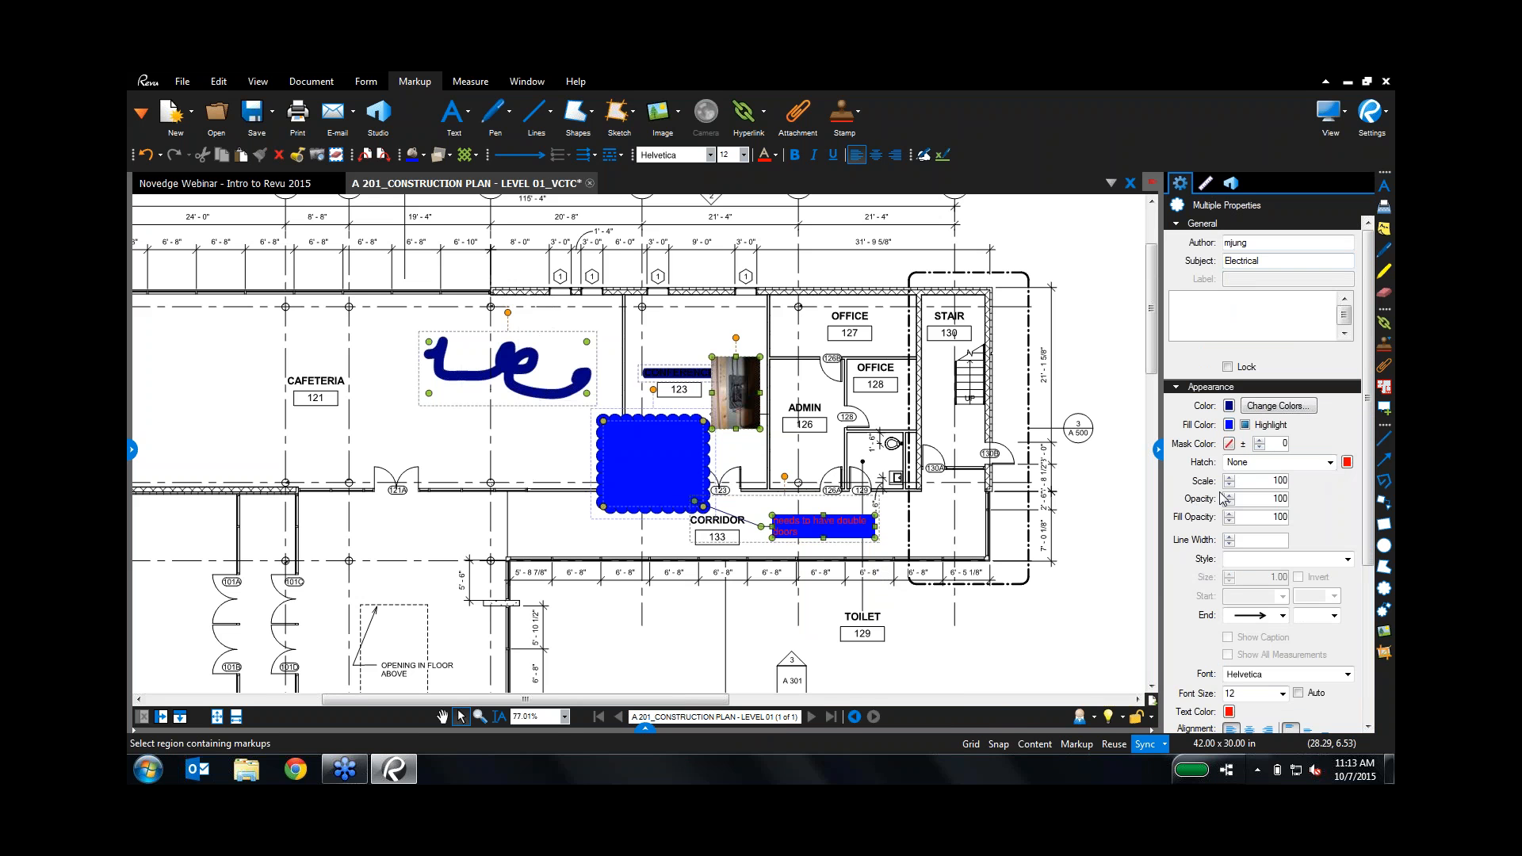
click(1251, 425)
click(1244, 426)
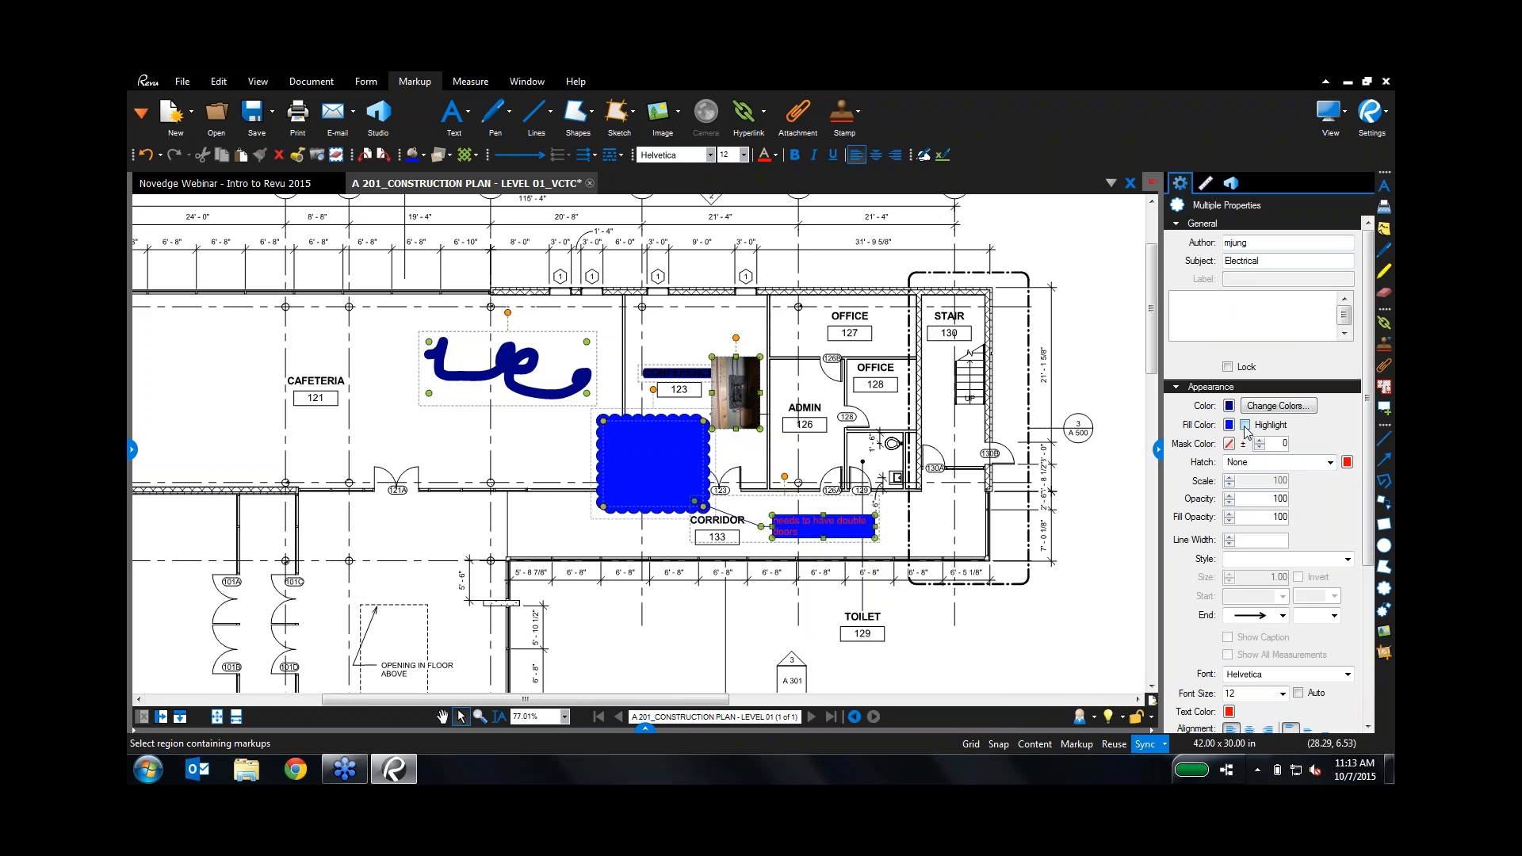
click(1246, 428)
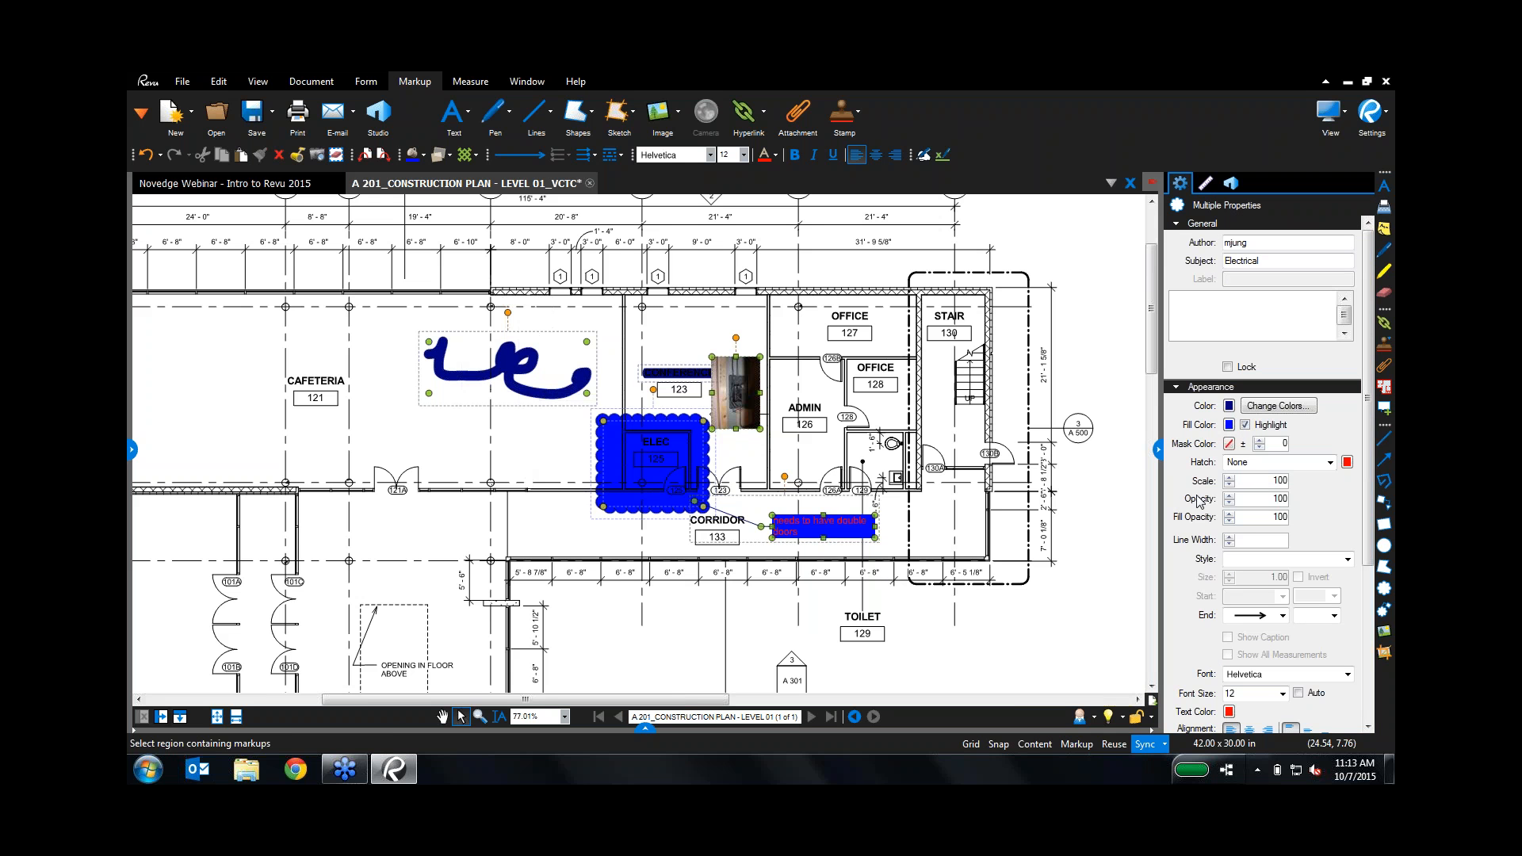
click(1229, 520)
click(1229, 520)
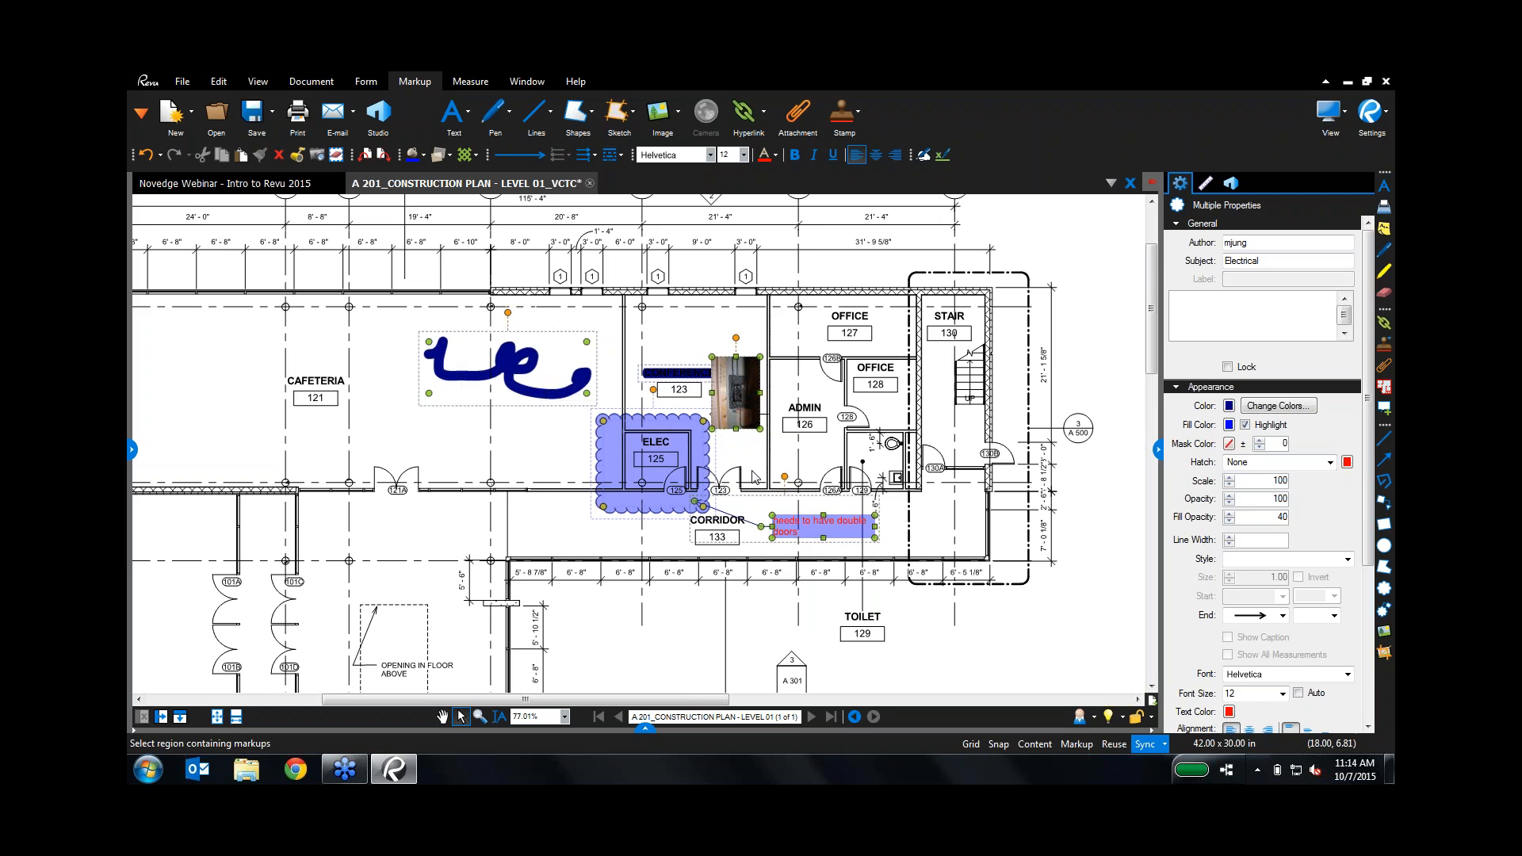
Step: Set the markup text font to Aharoni and text colour to dark blue, then deselect
scroll(1280, 650, down, 3)
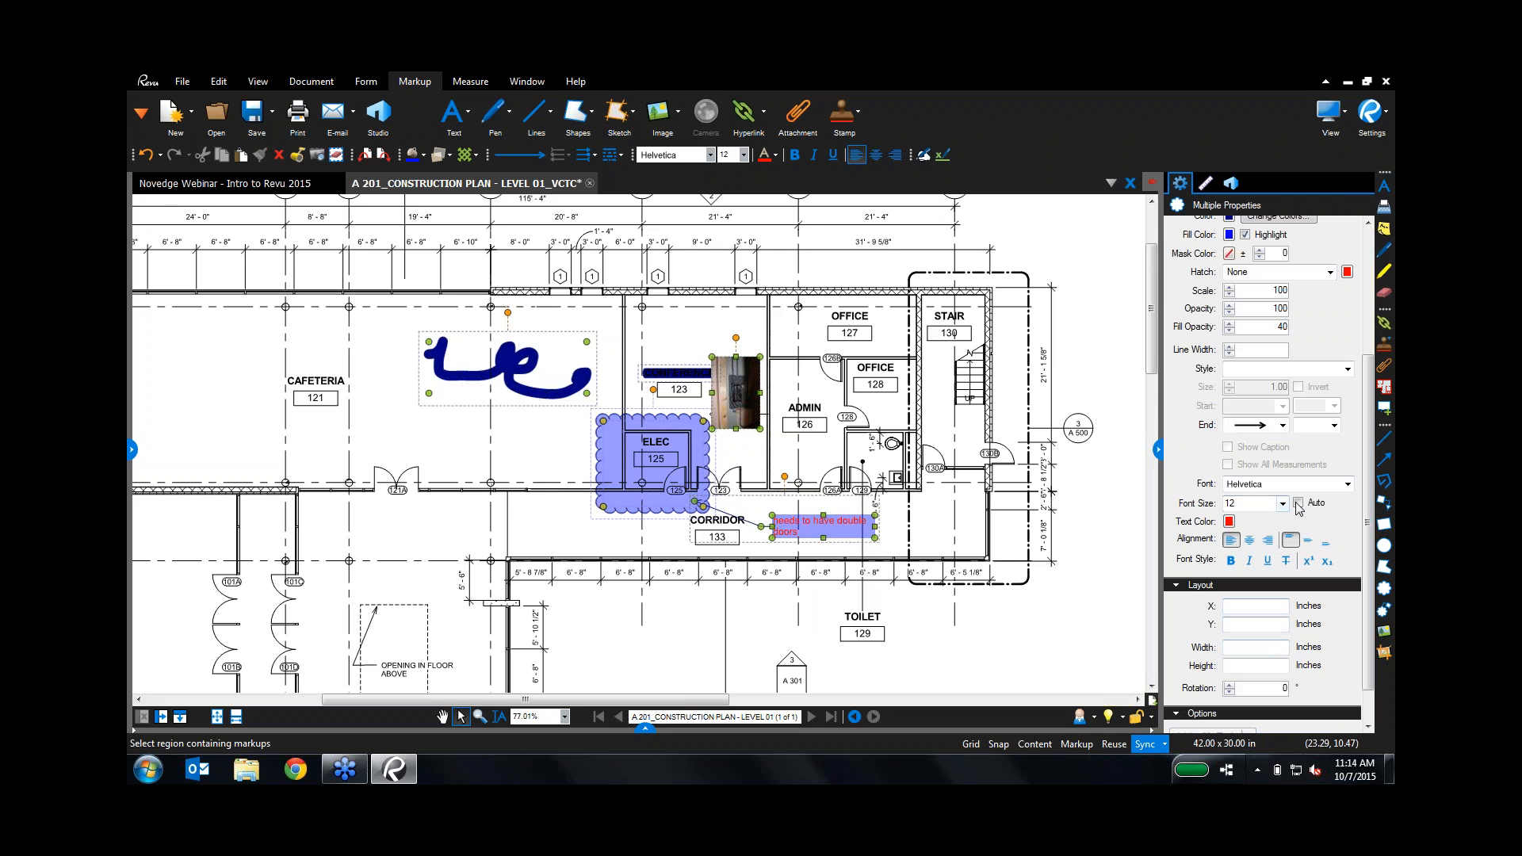
click(1347, 483)
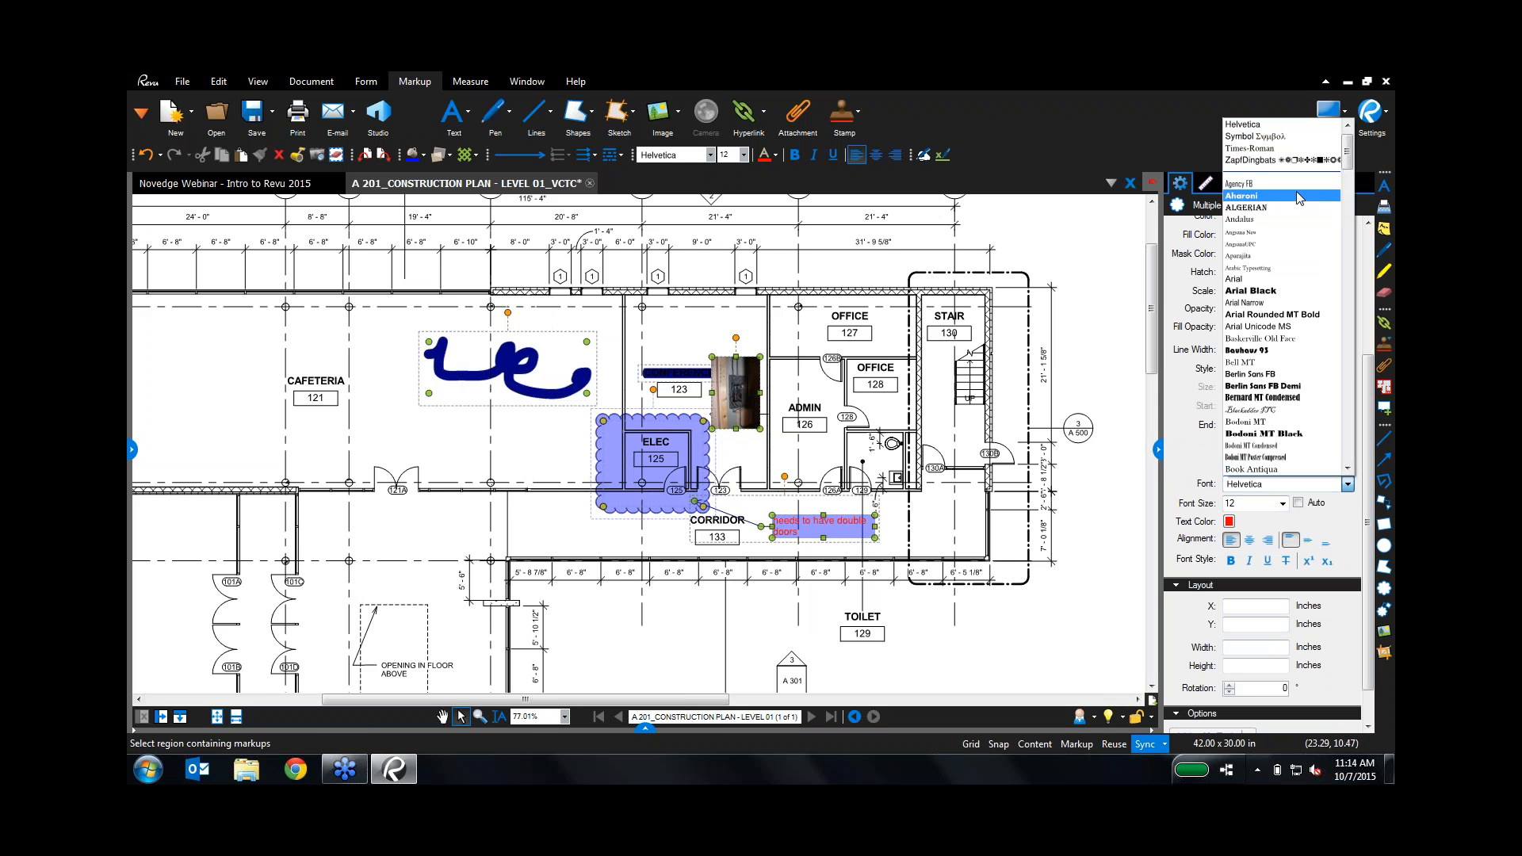
click(1250, 203)
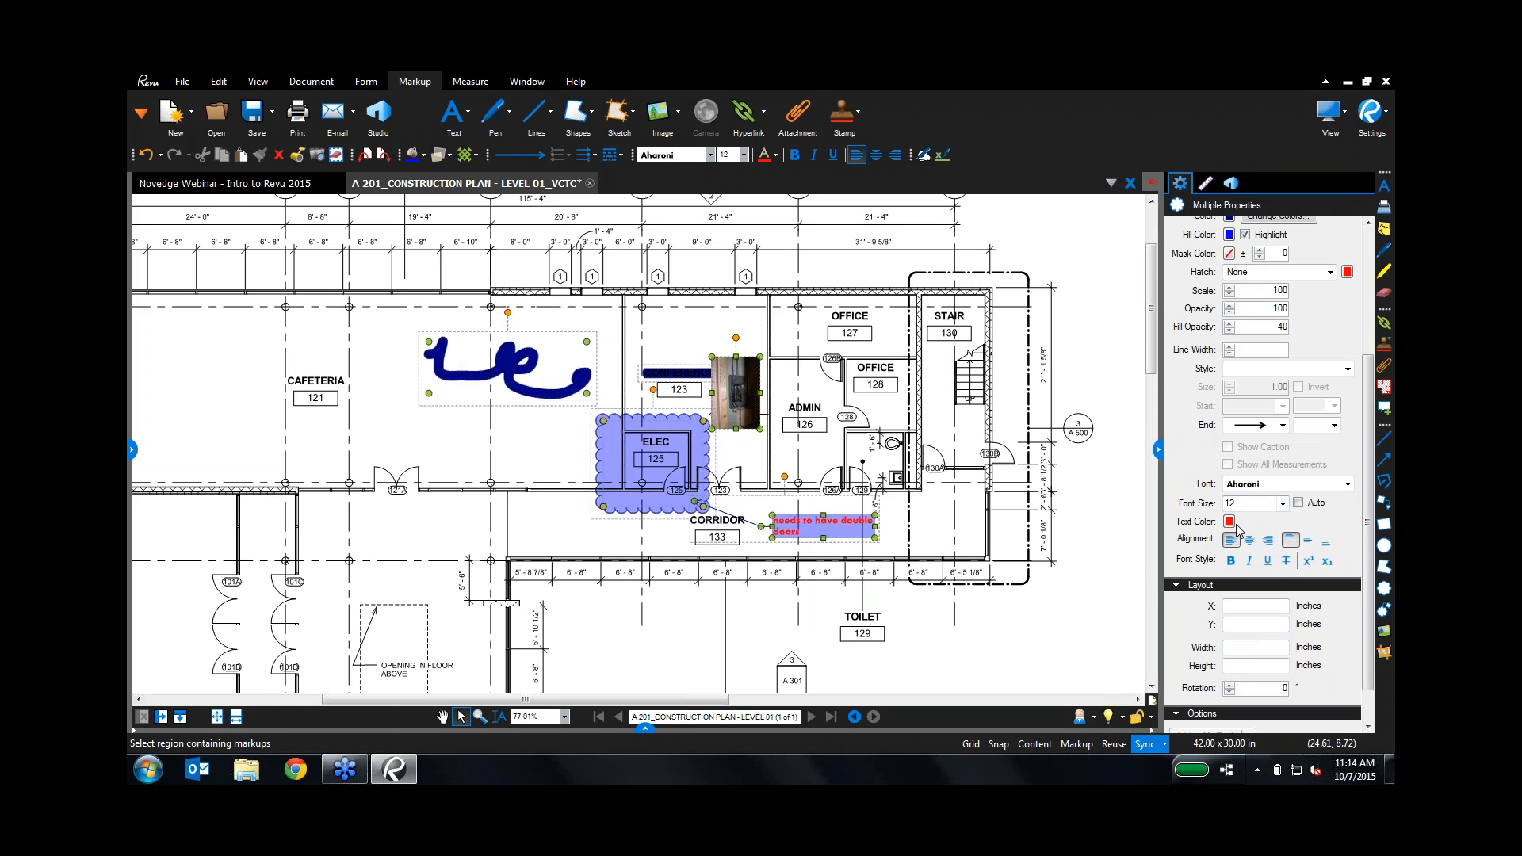
click(1233, 525)
click(1330, 555)
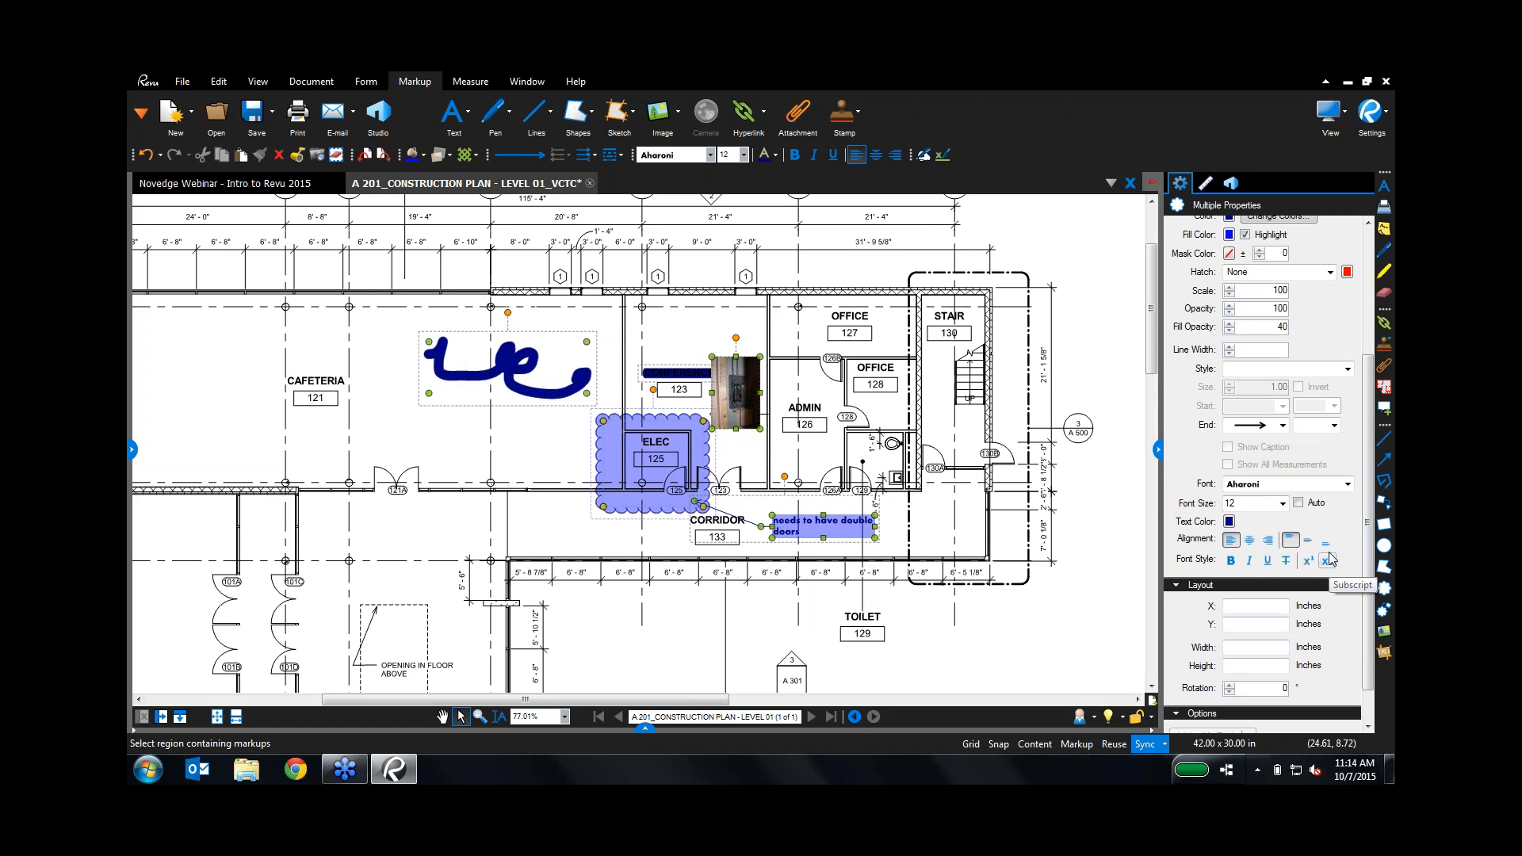
click(581, 568)
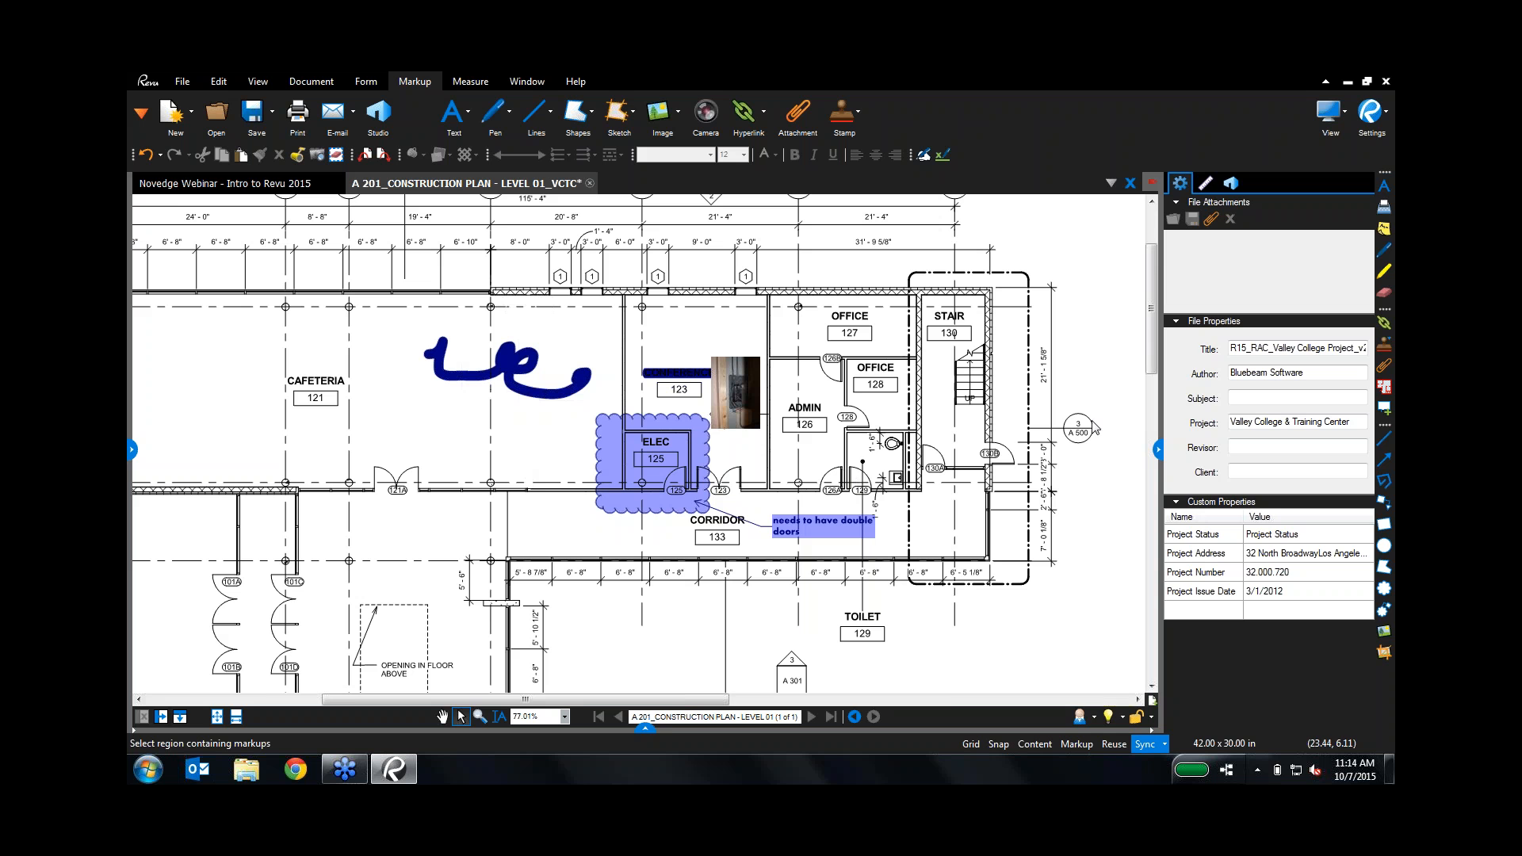
Step: Hide Properties, open the Tool Chest, and collapse Dynamic Scaling, Curves and Sequences & Actions
click(1158, 449)
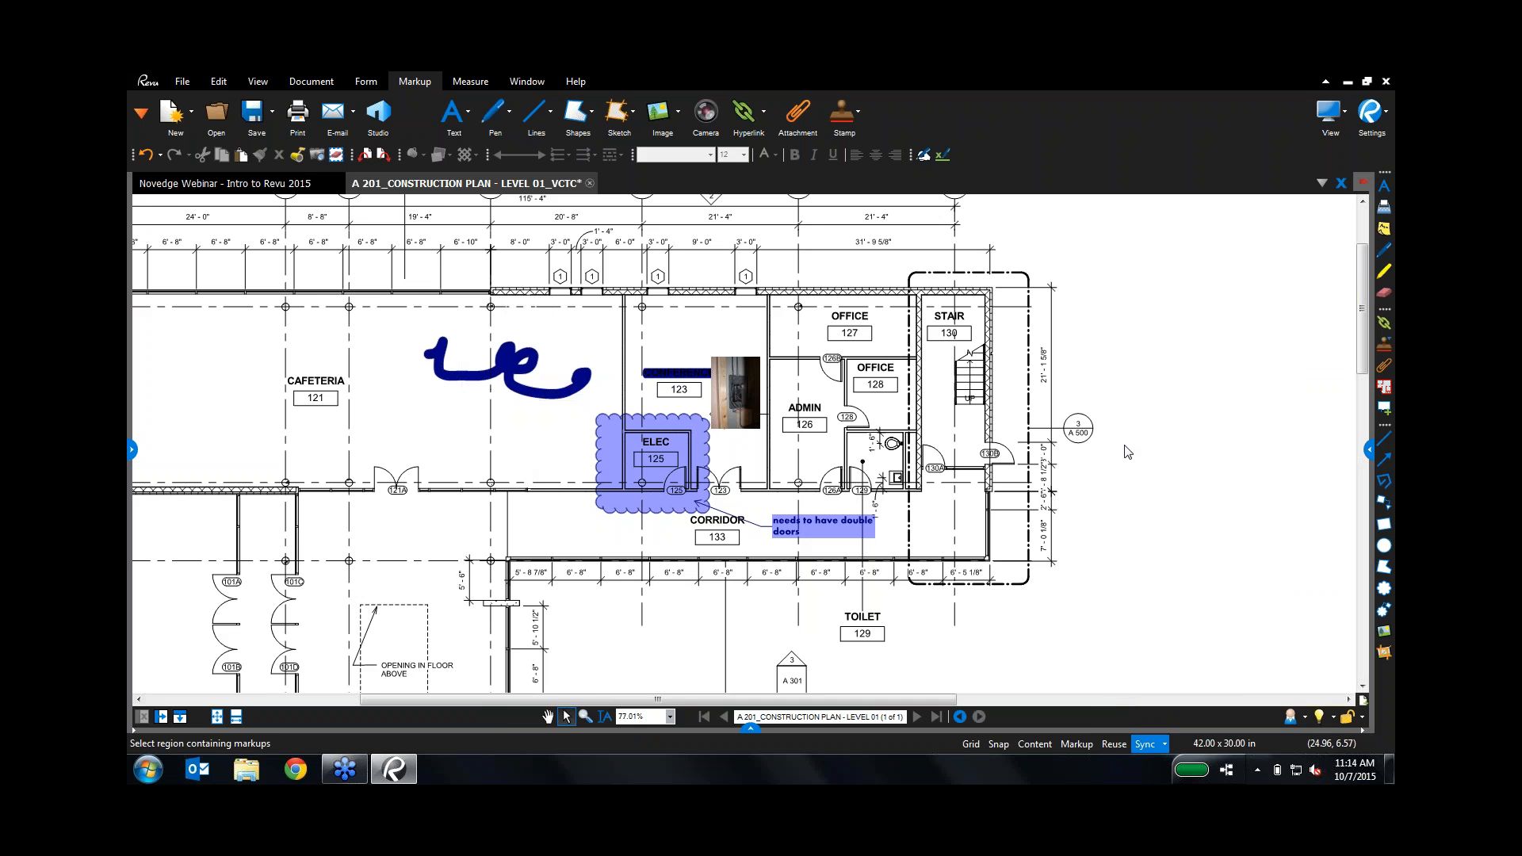
click(144, 112)
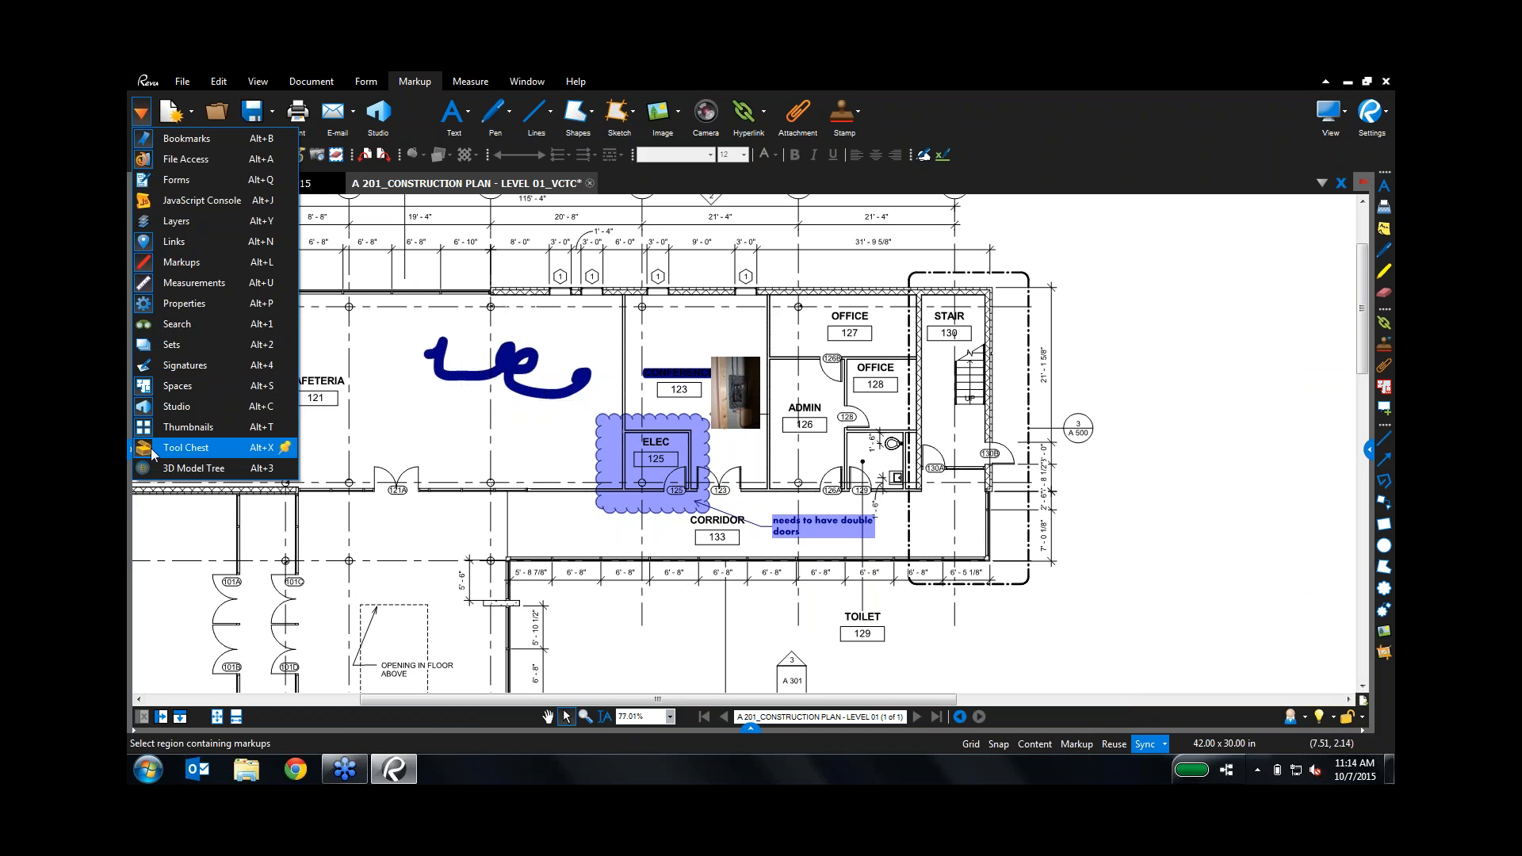
click(187, 447)
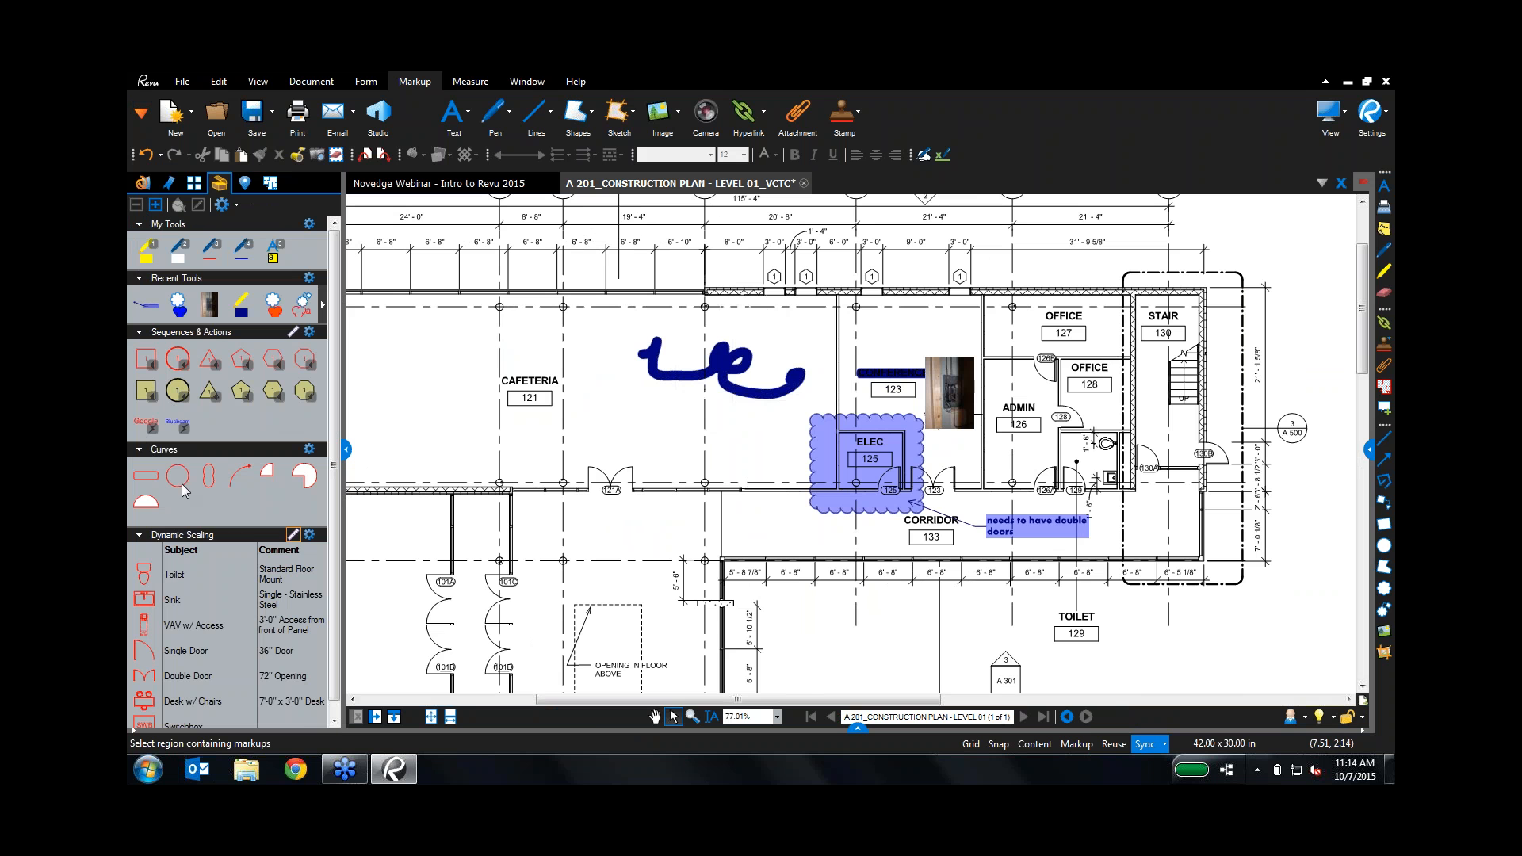
click(139, 538)
click(143, 449)
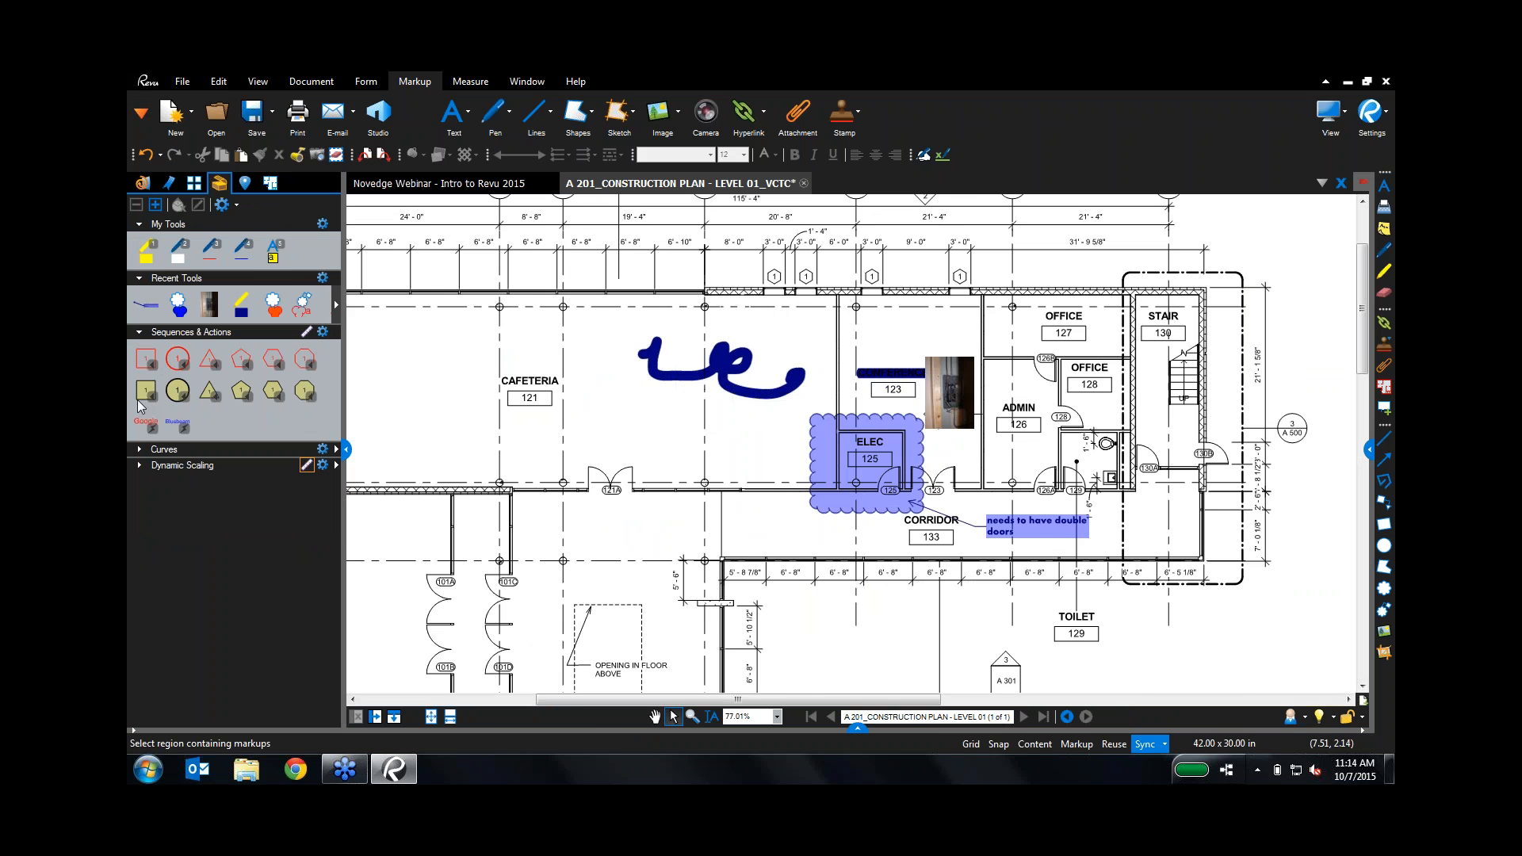
click(139, 335)
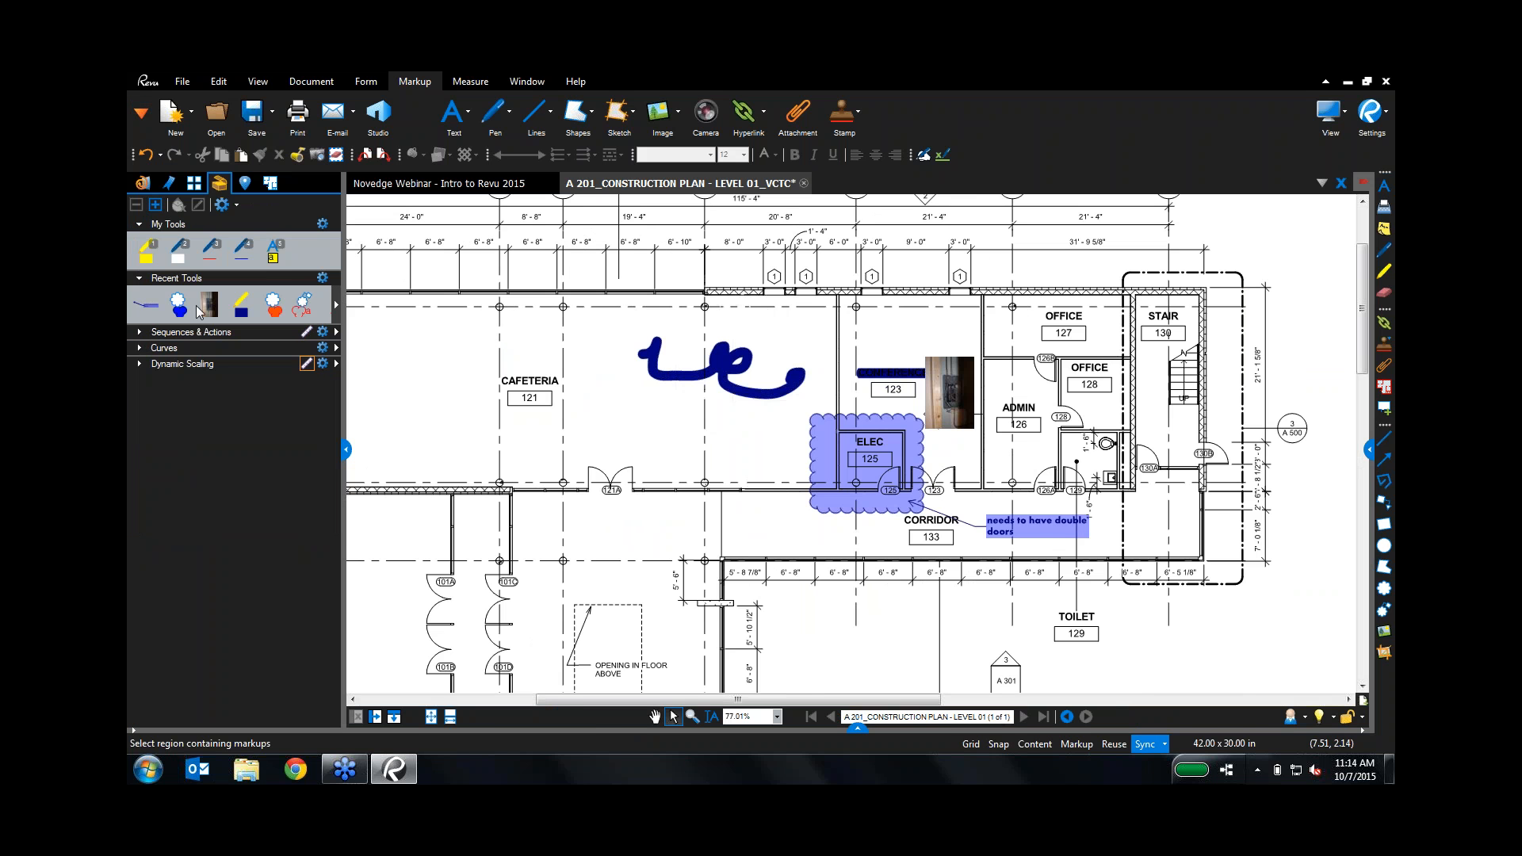
click(336, 308)
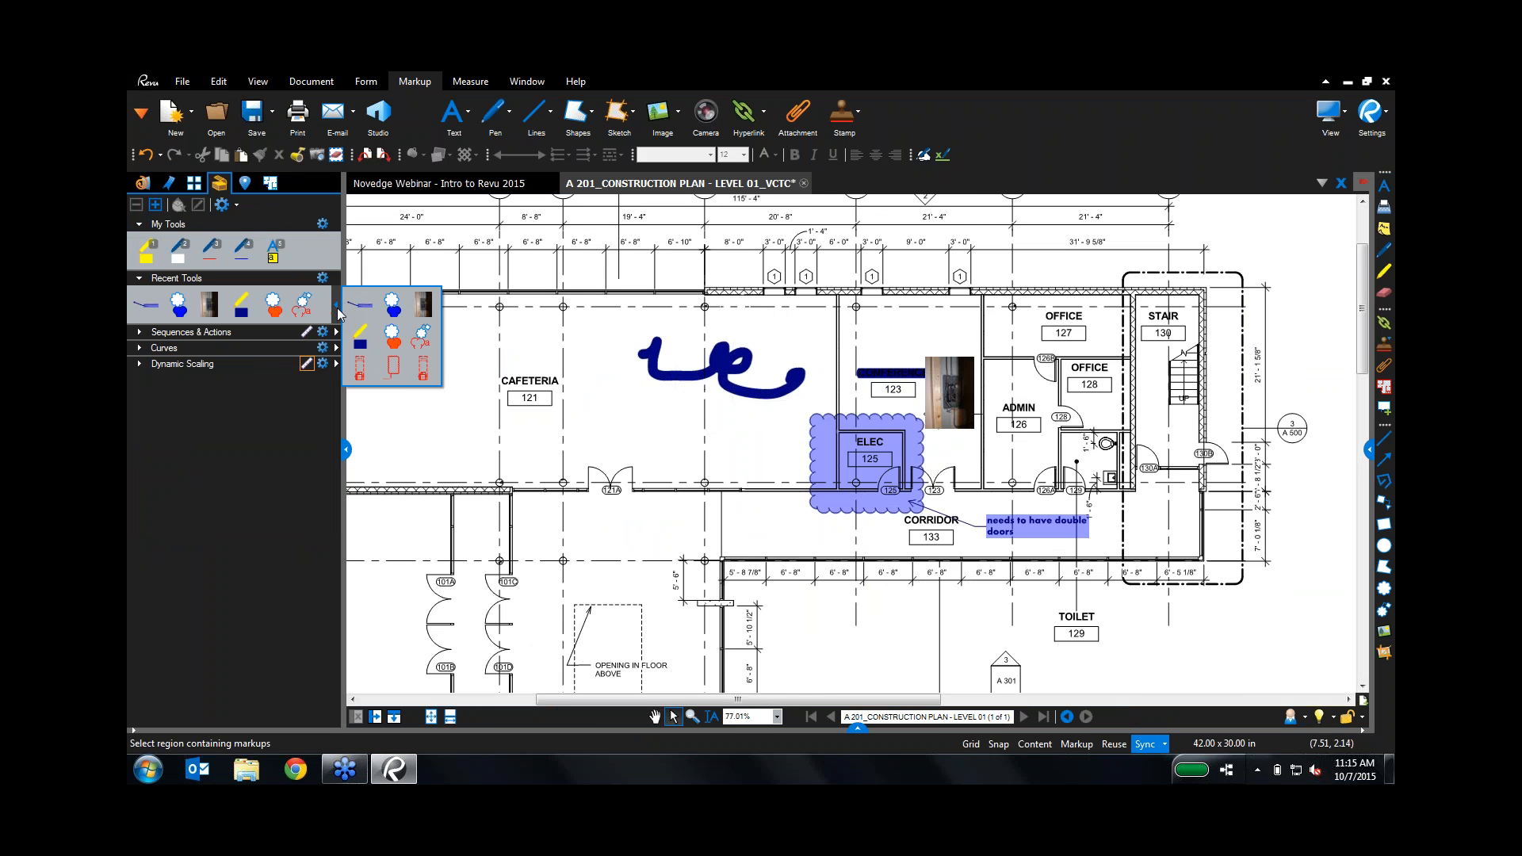
click(337, 309)
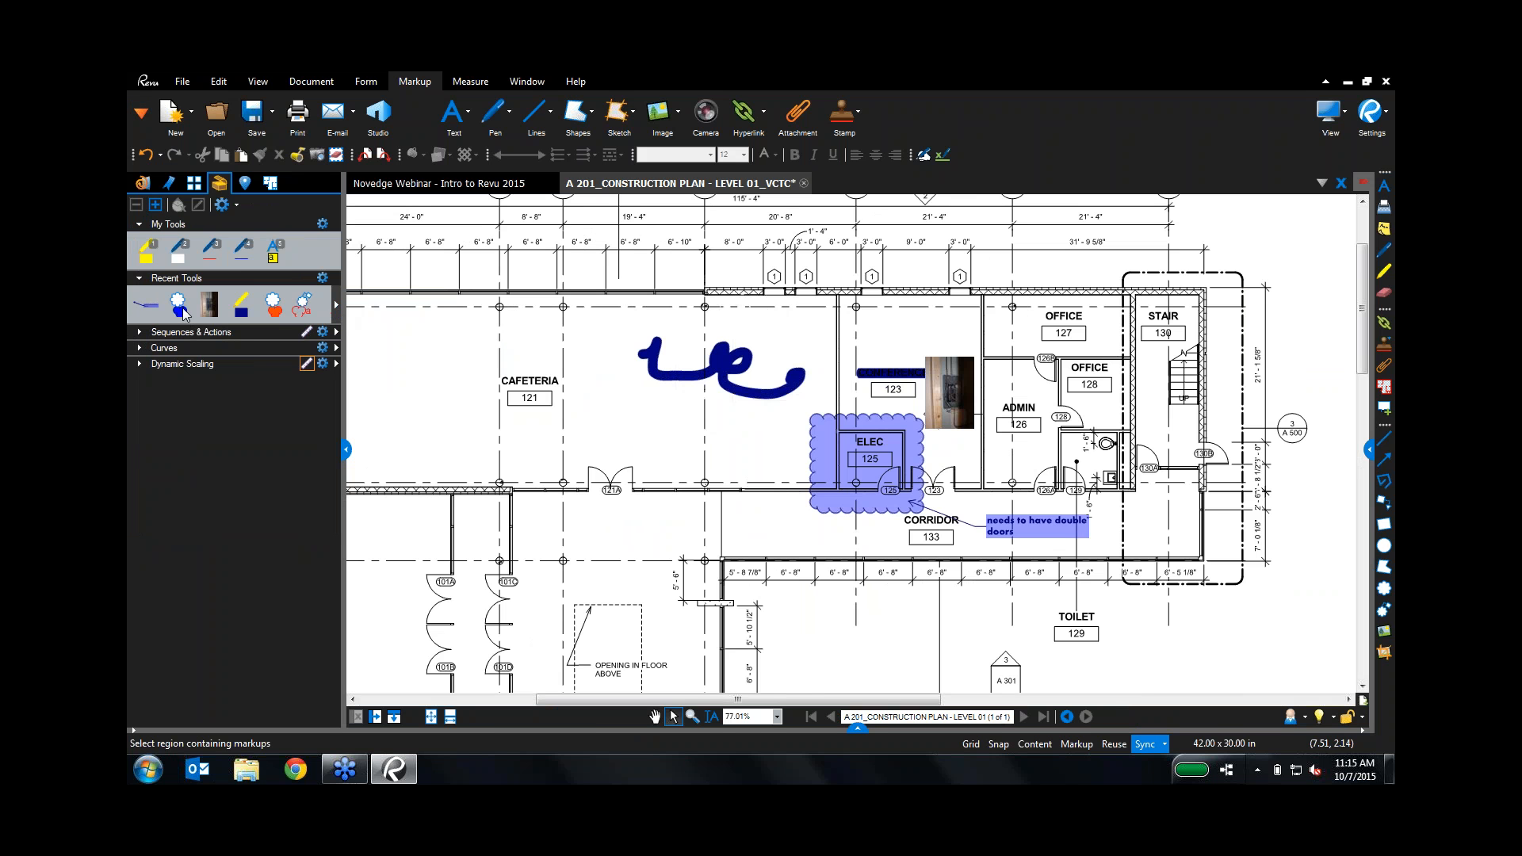
Step: Place a callout on ELEC 125 with a left-side text box reading 'Broken electrical panel, see image'
click(146, 305)
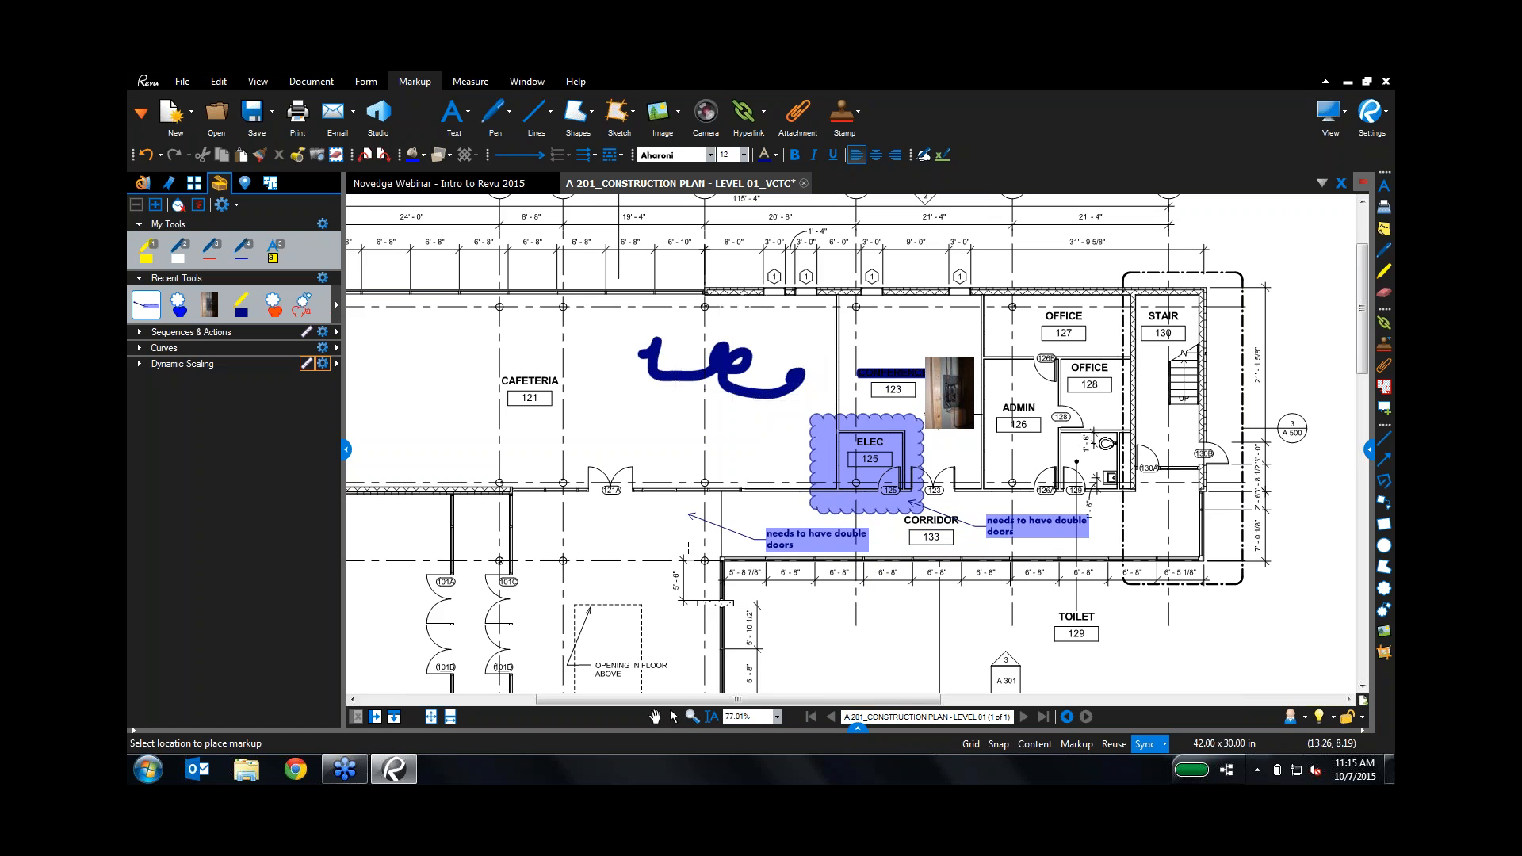
click(154, 312)
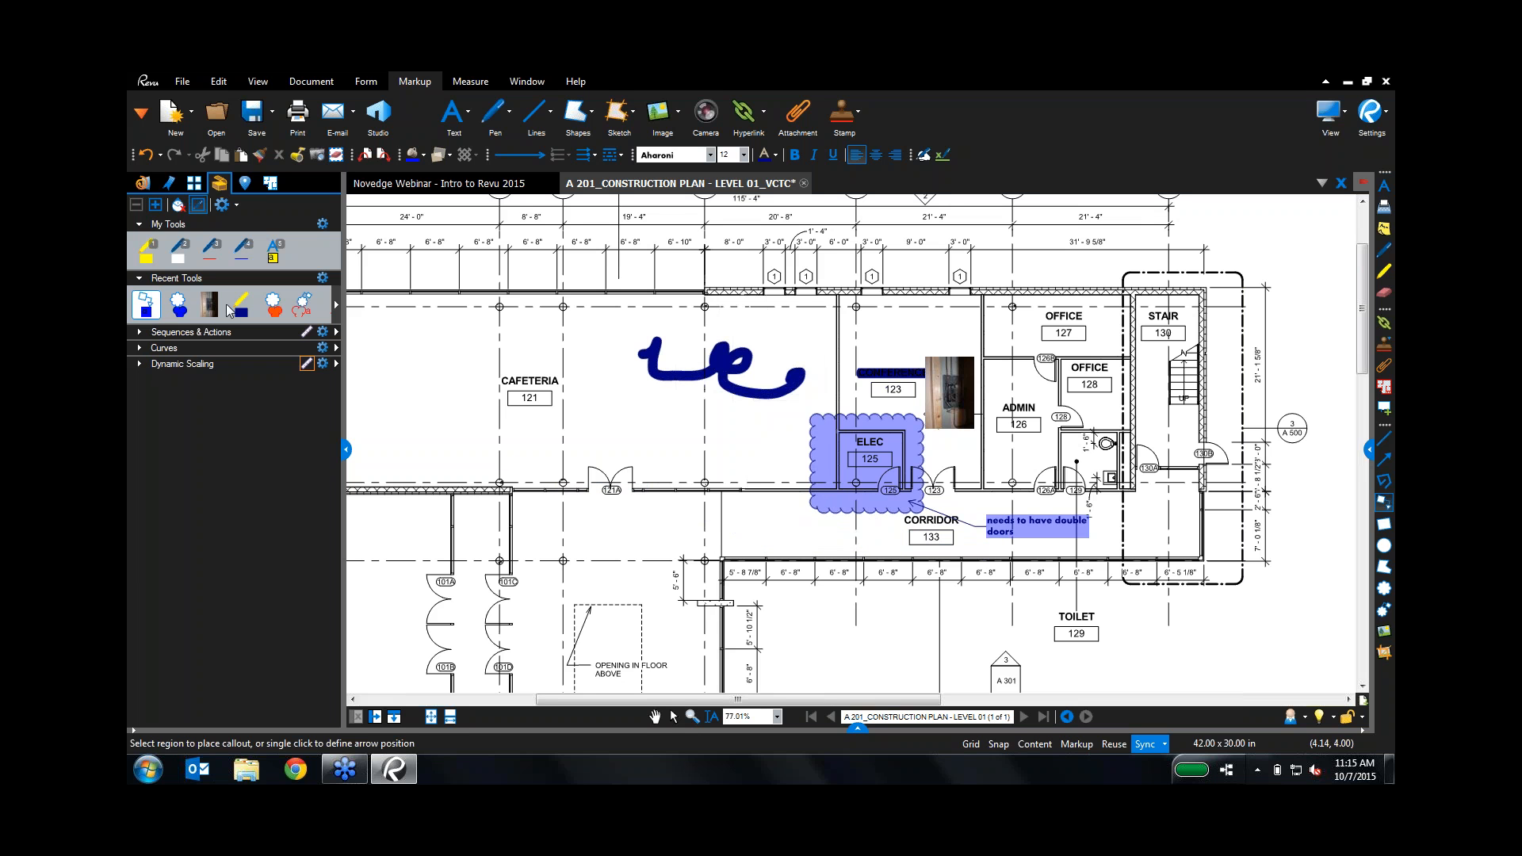
click(839, 432)
click(759, 420)
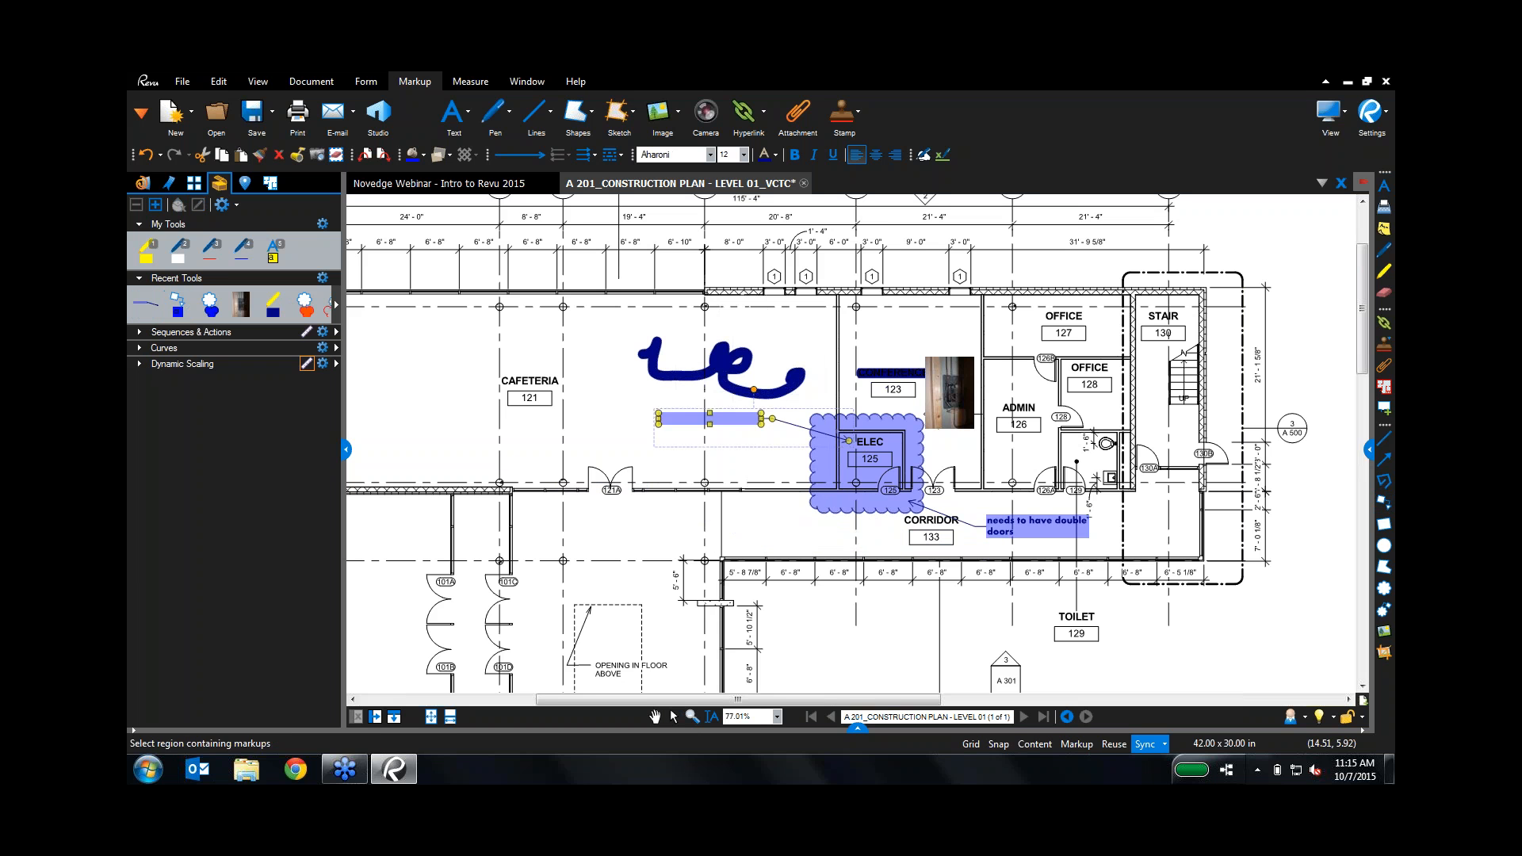
text(te)
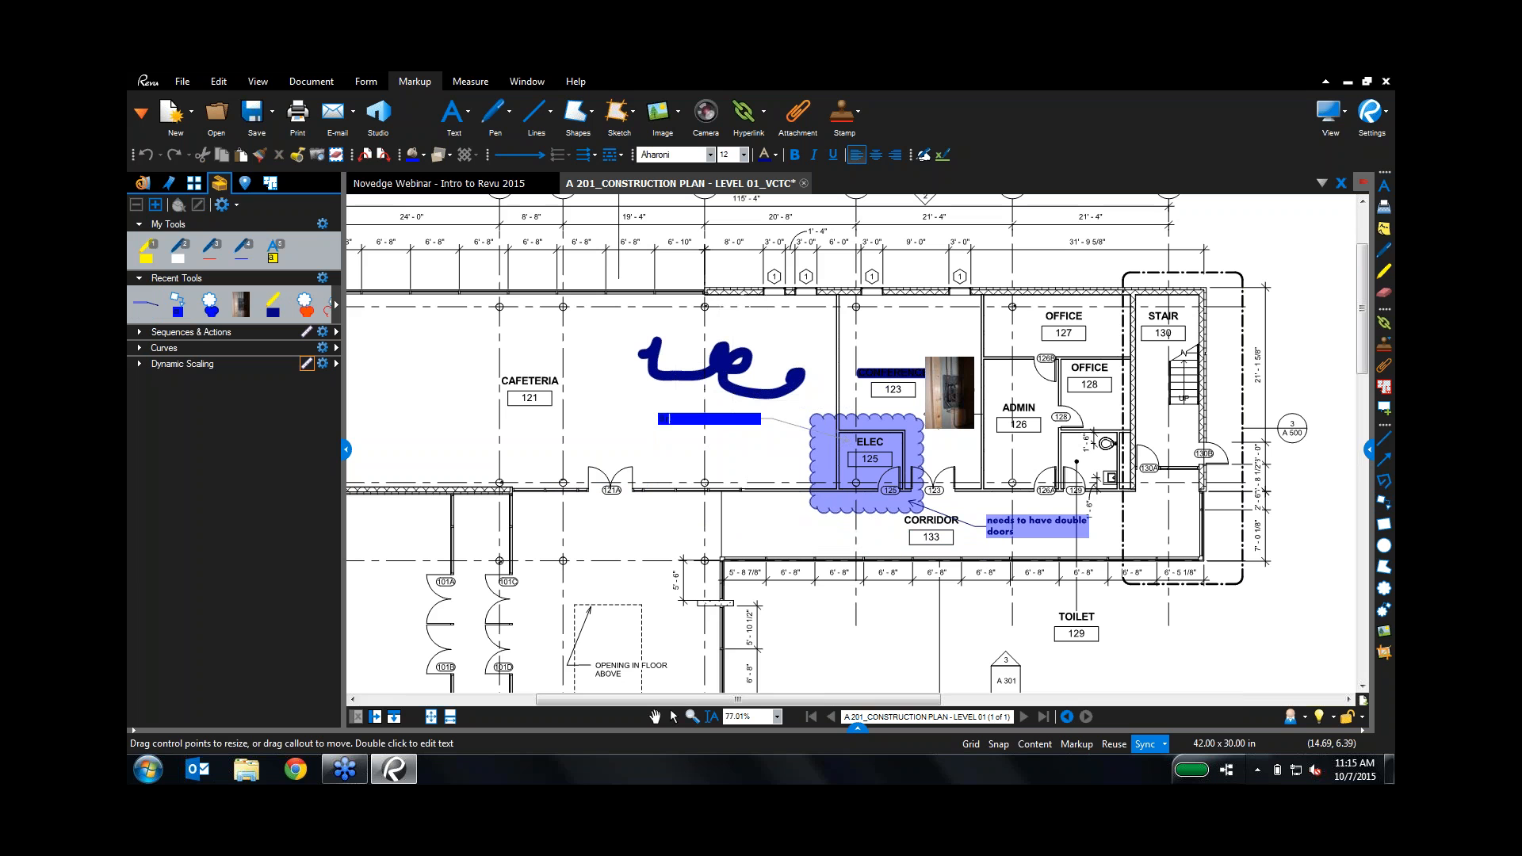
text(oken electric)
text(al panel, see image)
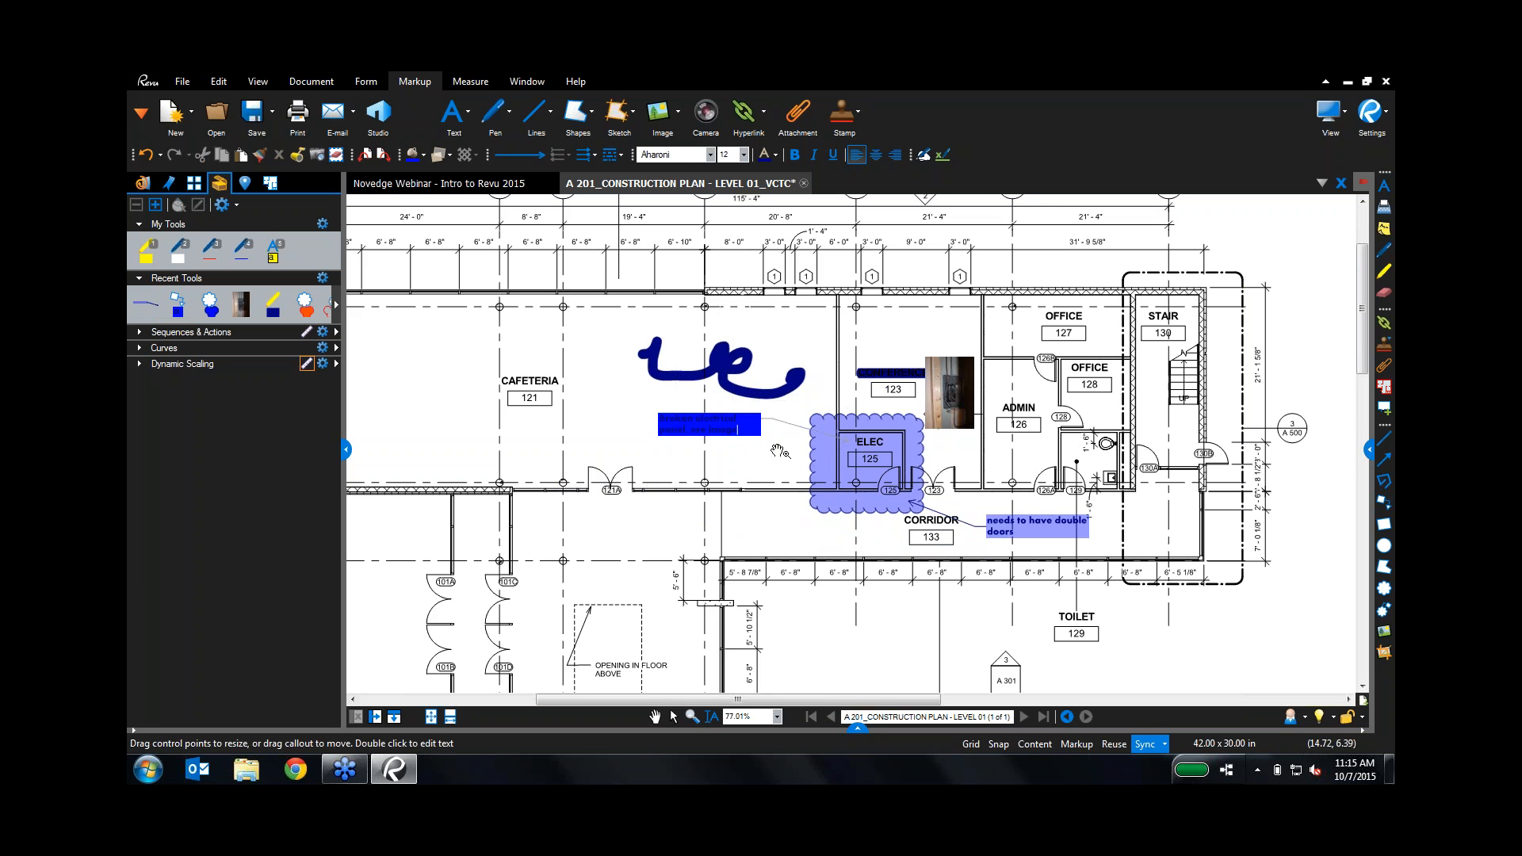
key(Escape)
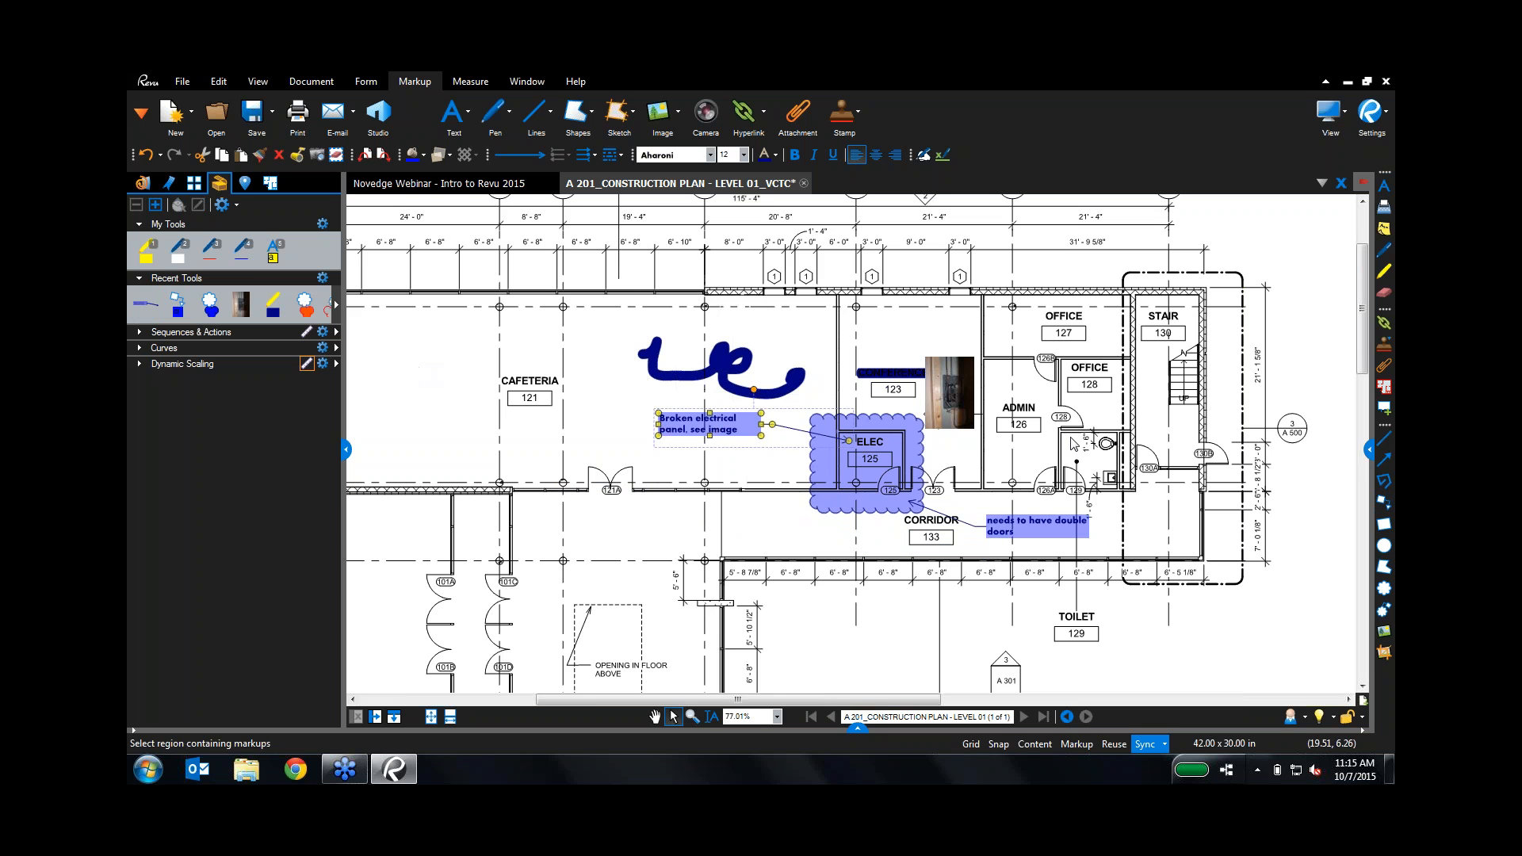
click(1371, 451)
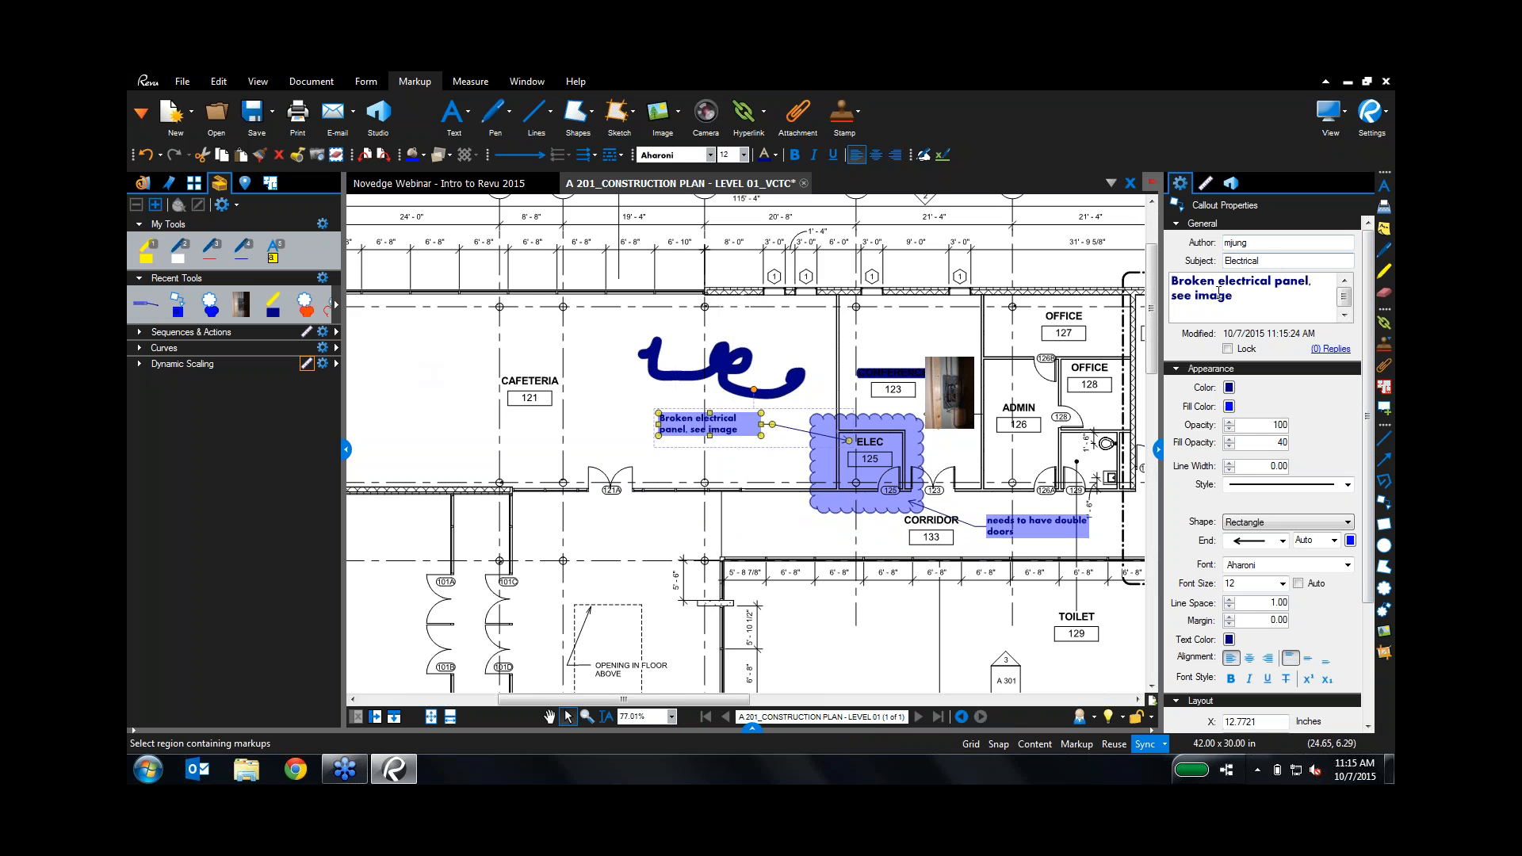
click(1158, 450)
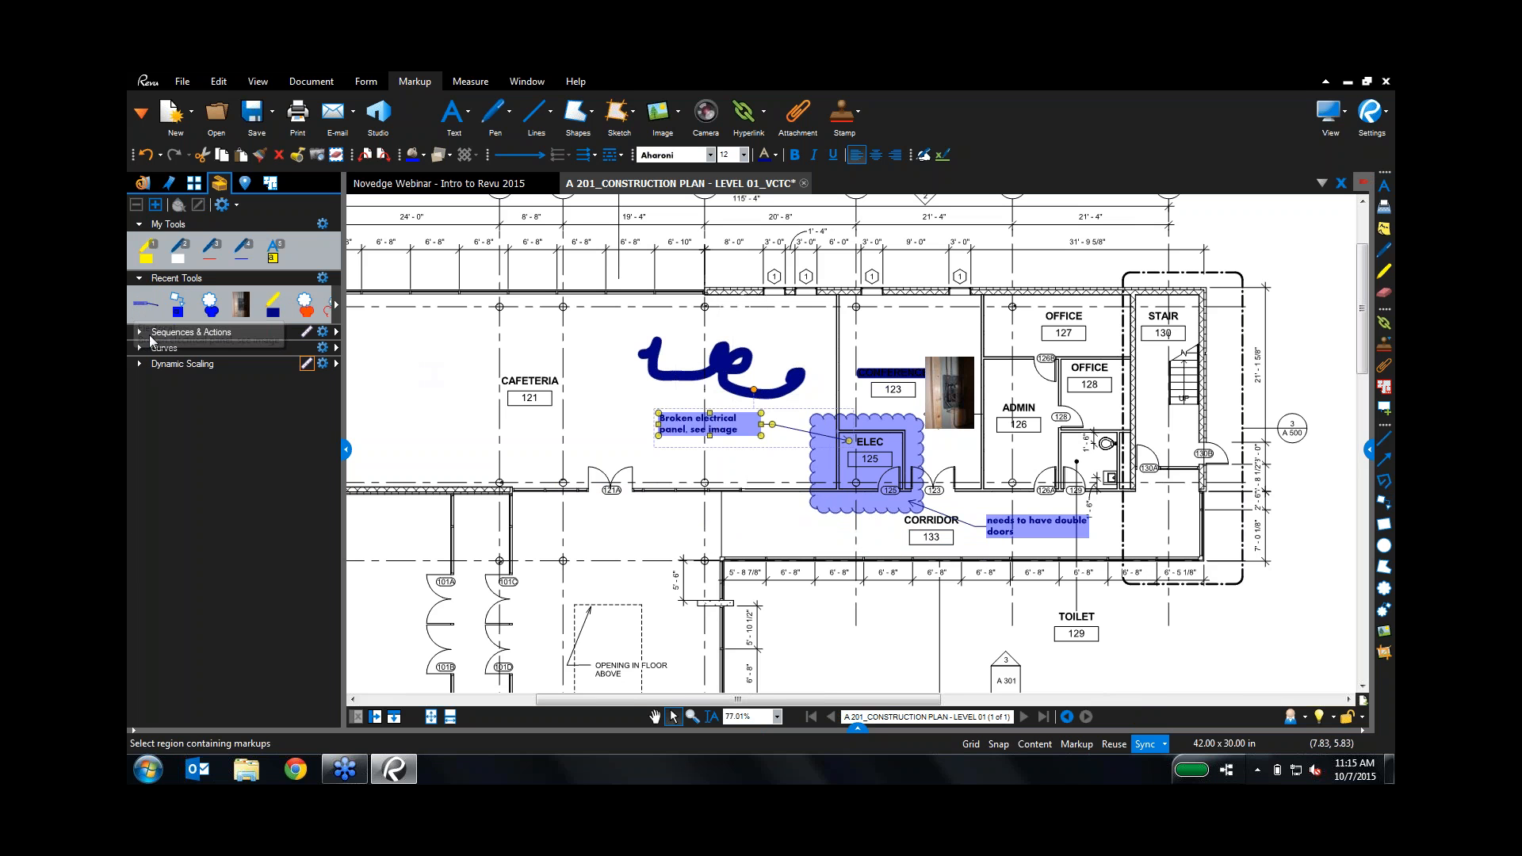
Step: Add the recent callout tool to My Tools and to the expanded Curves tool set
drag(149, 306, 313, 260)
key(Escape)
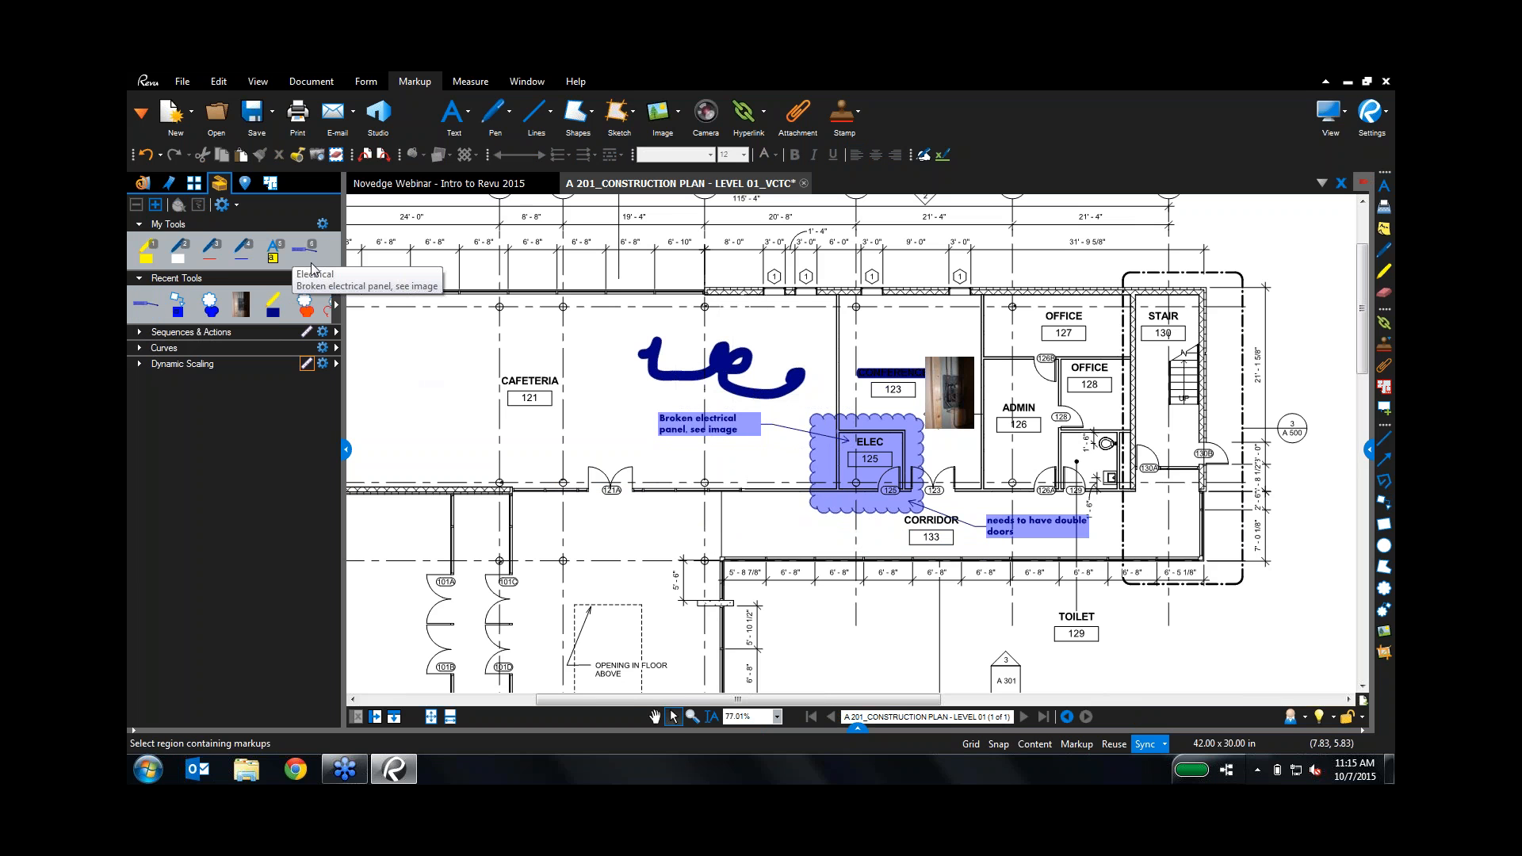
click(140, 350)
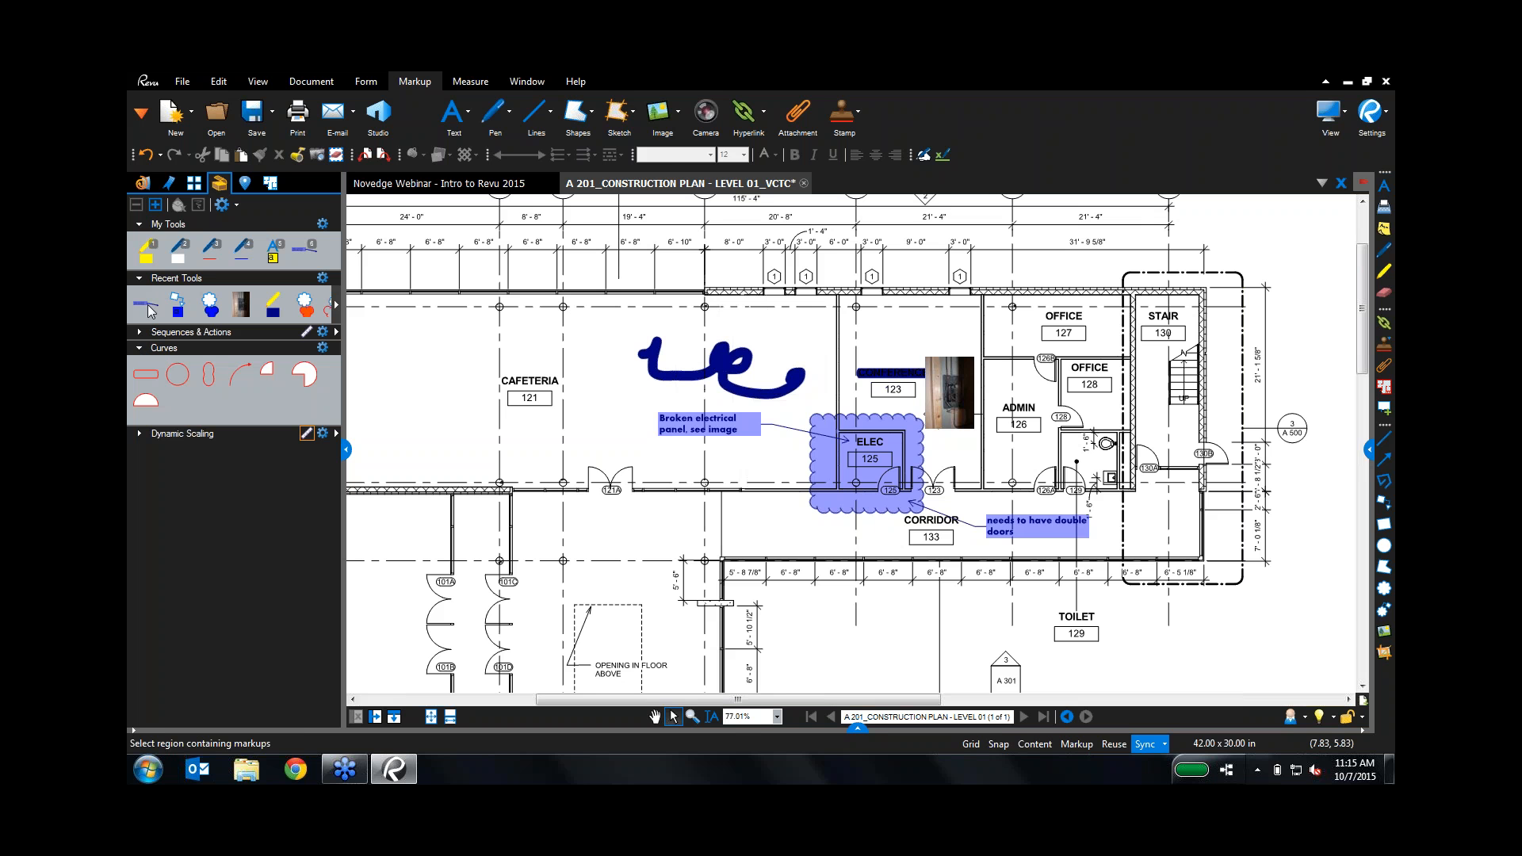
click(192, 417)
drag(189, 418, 188, 411)
click(322, 349)
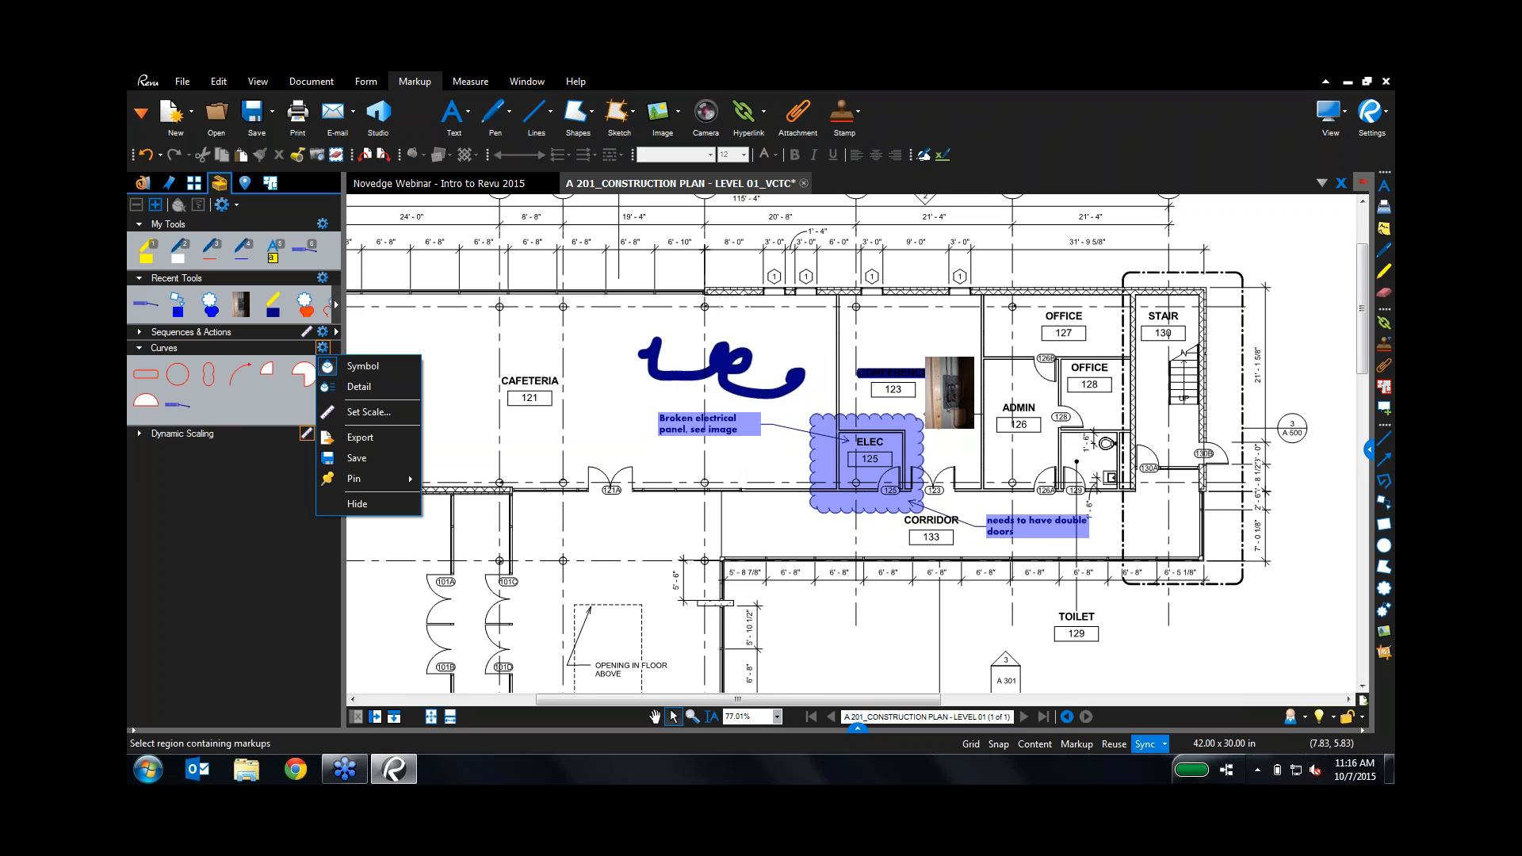
click(326, 444)
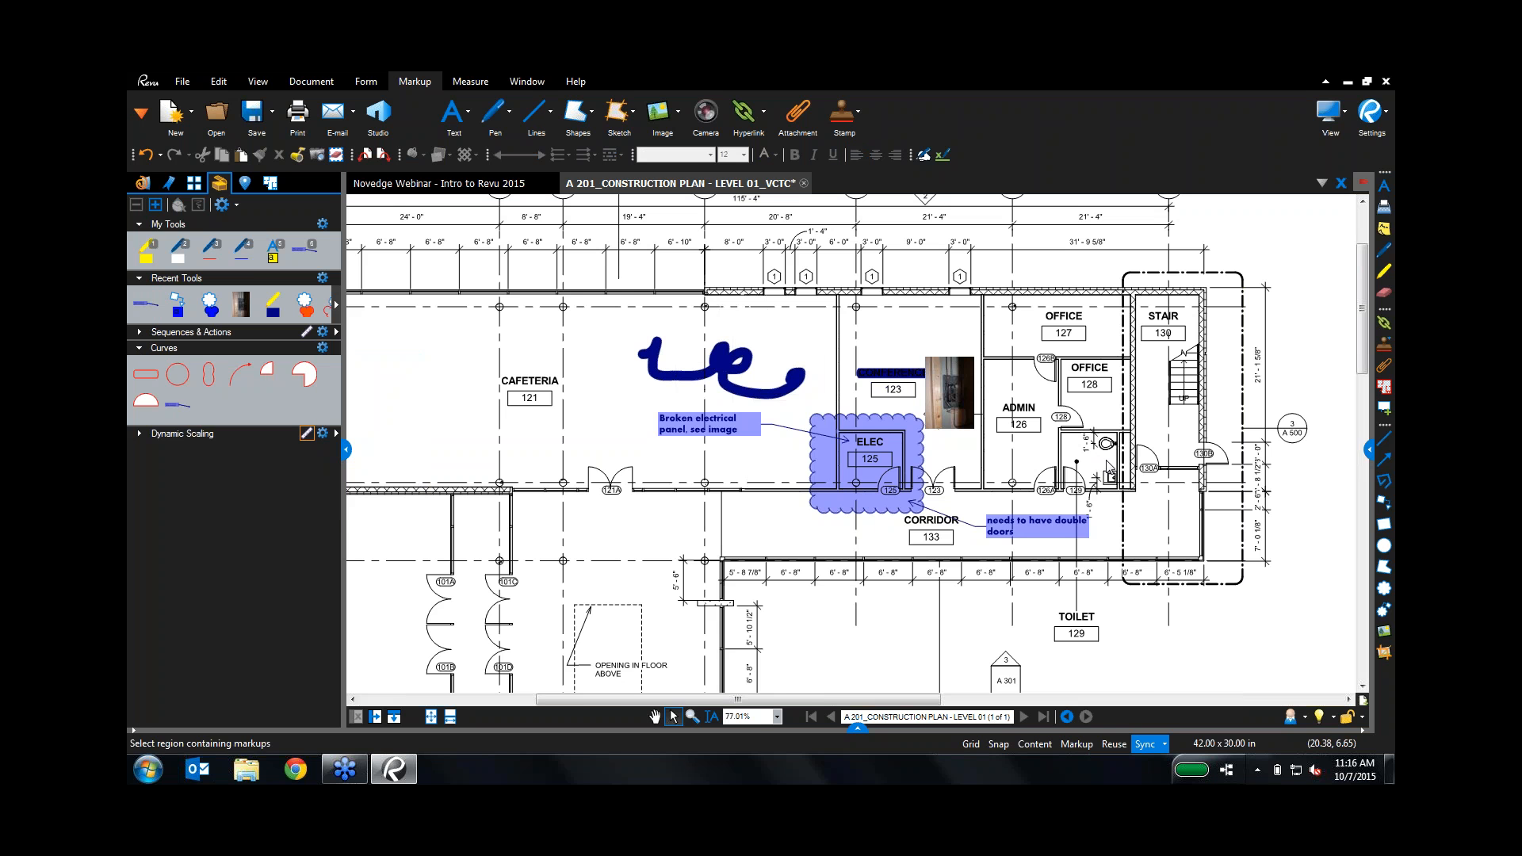
Step: Snapshot the sink fixture and paste a copy below ADMIN 126
scroll(1108, 470, up, 5)
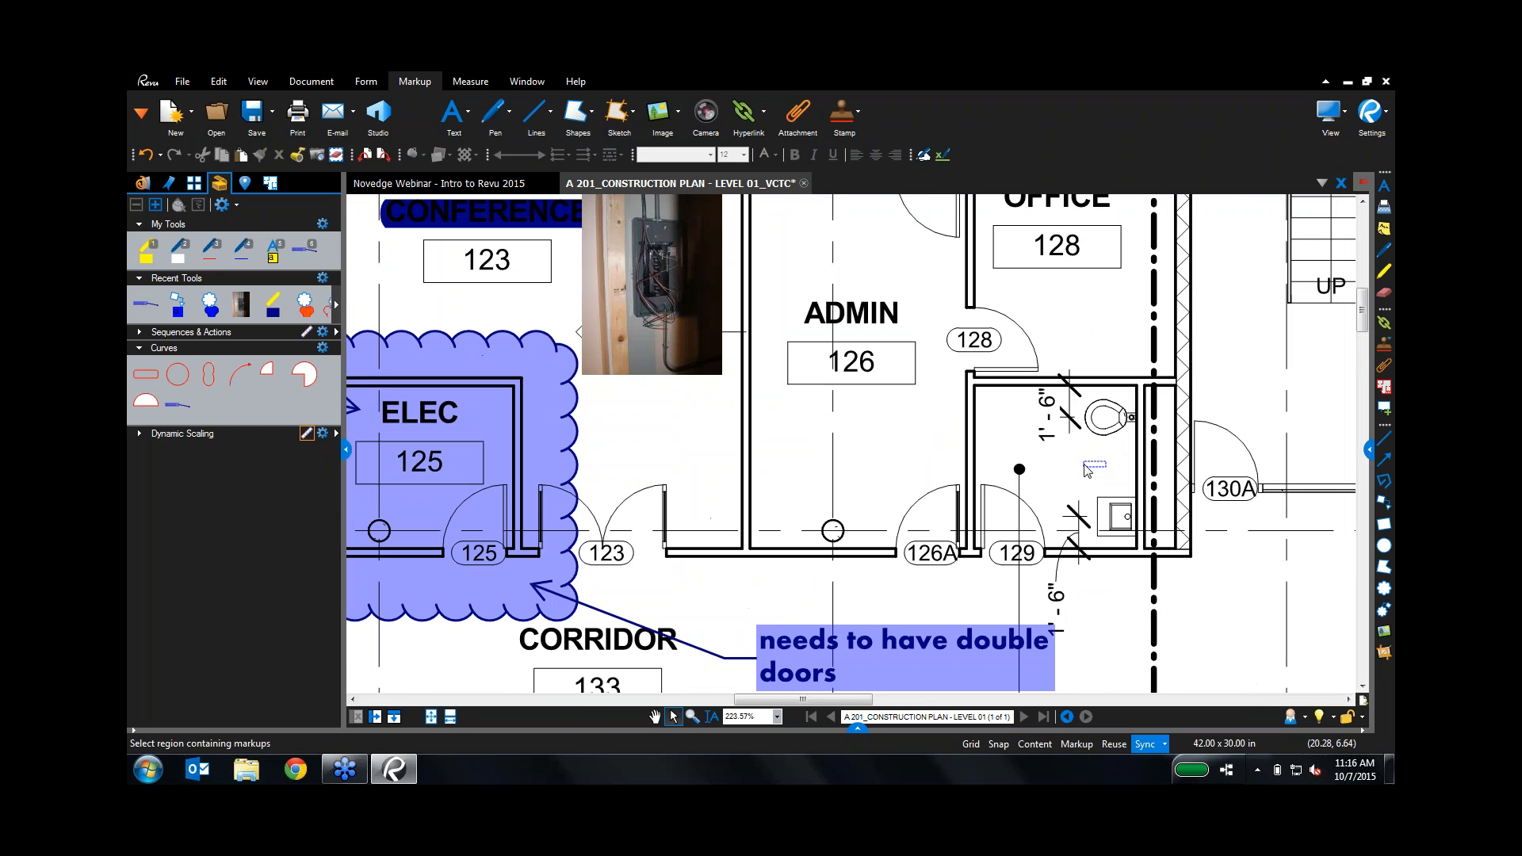
right_click(1188, 444)
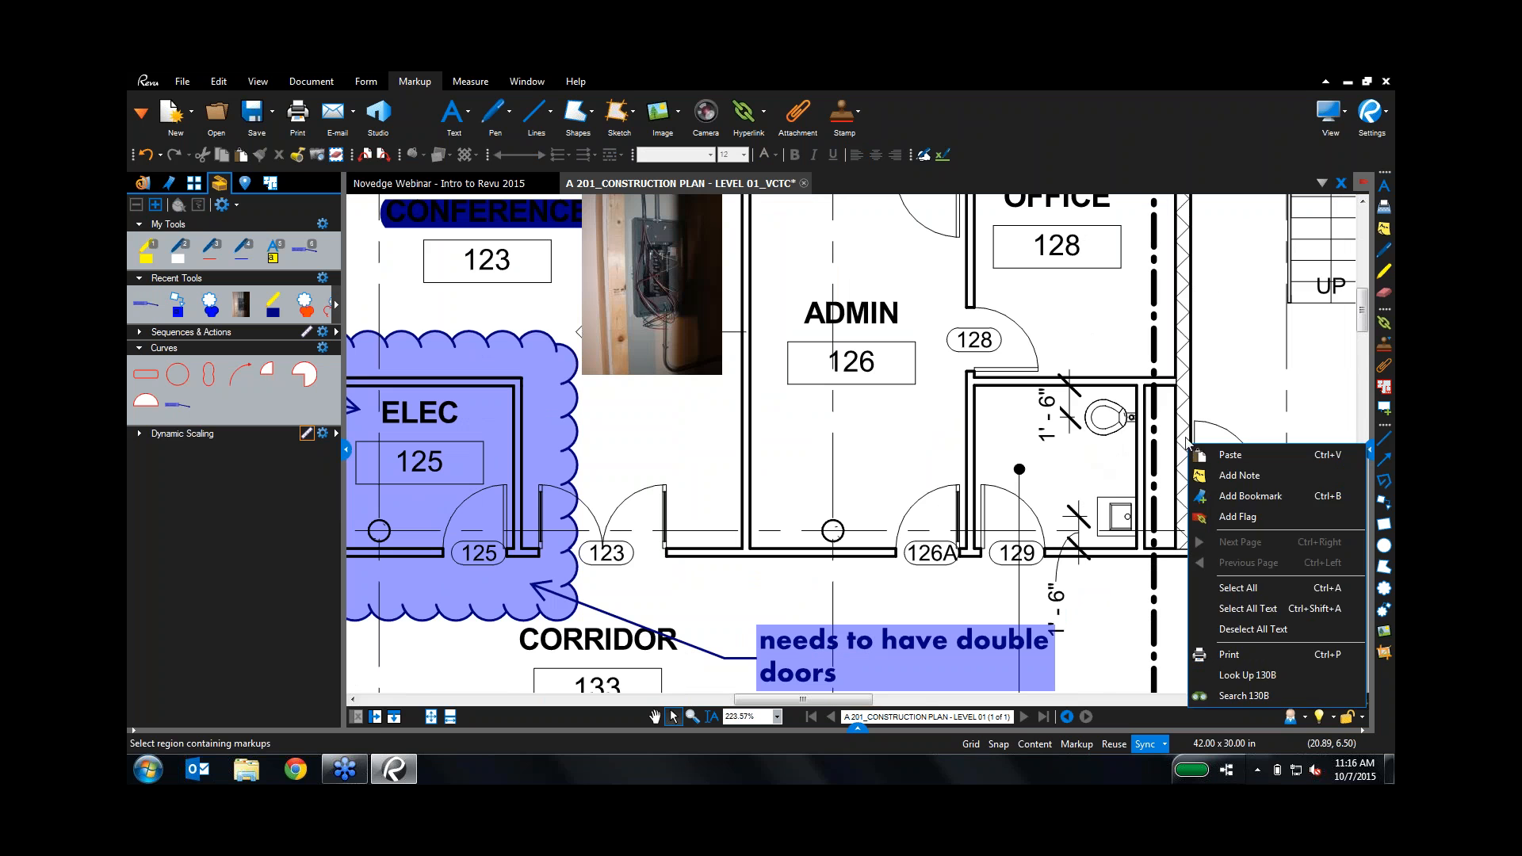
click(1165, 401)
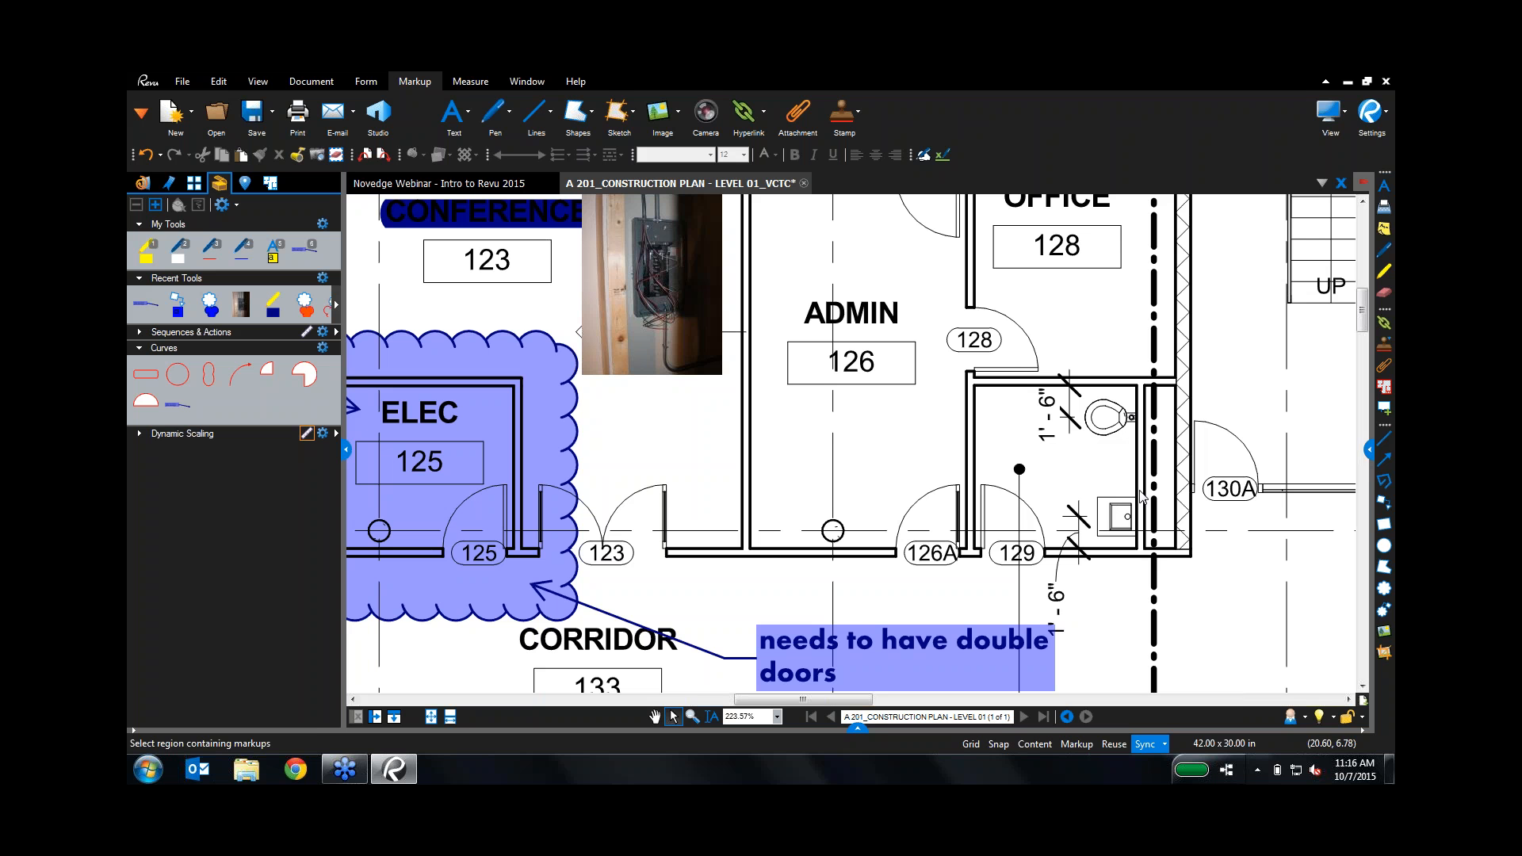
click(227, 83)
click(732, 112)
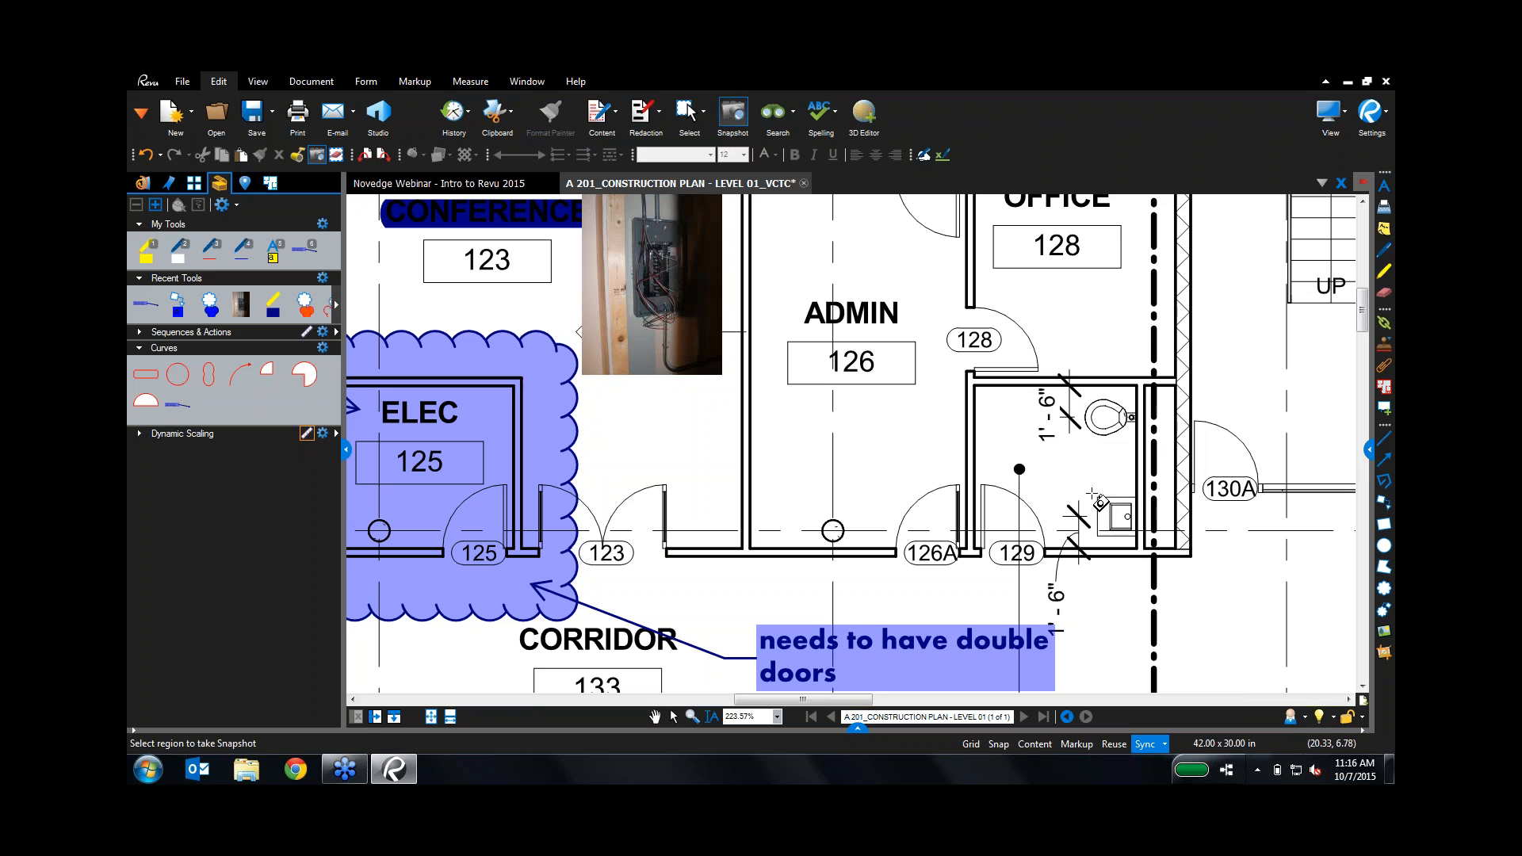
mouse_move(1094, 495)
mouse_down()
mouse_move(1145, 549)
mouse_move(1136, 538)
mouse_up()
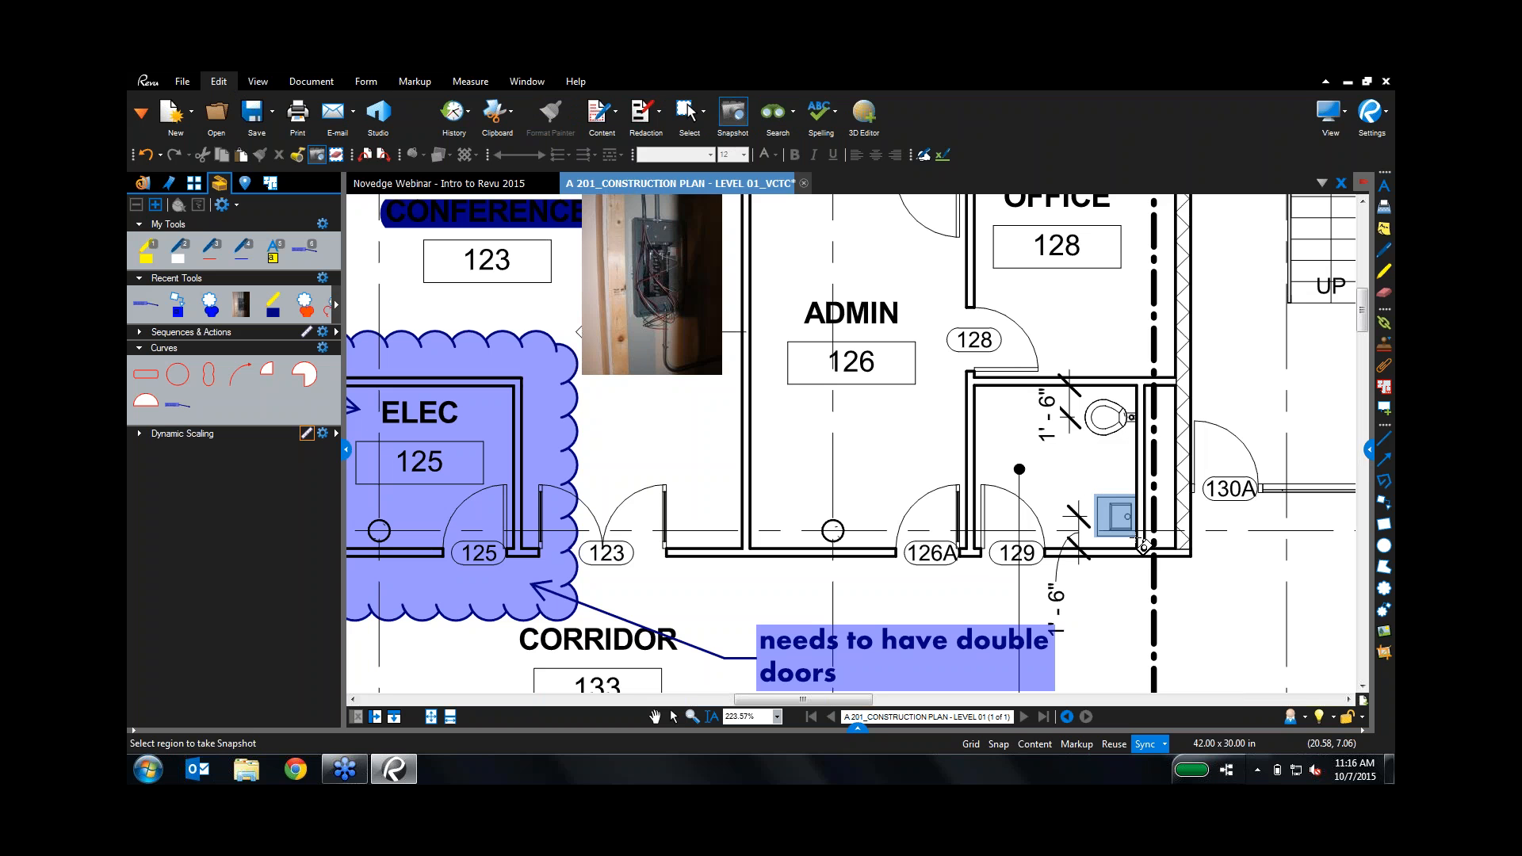
right_click(803, 435)
click(810, 447)
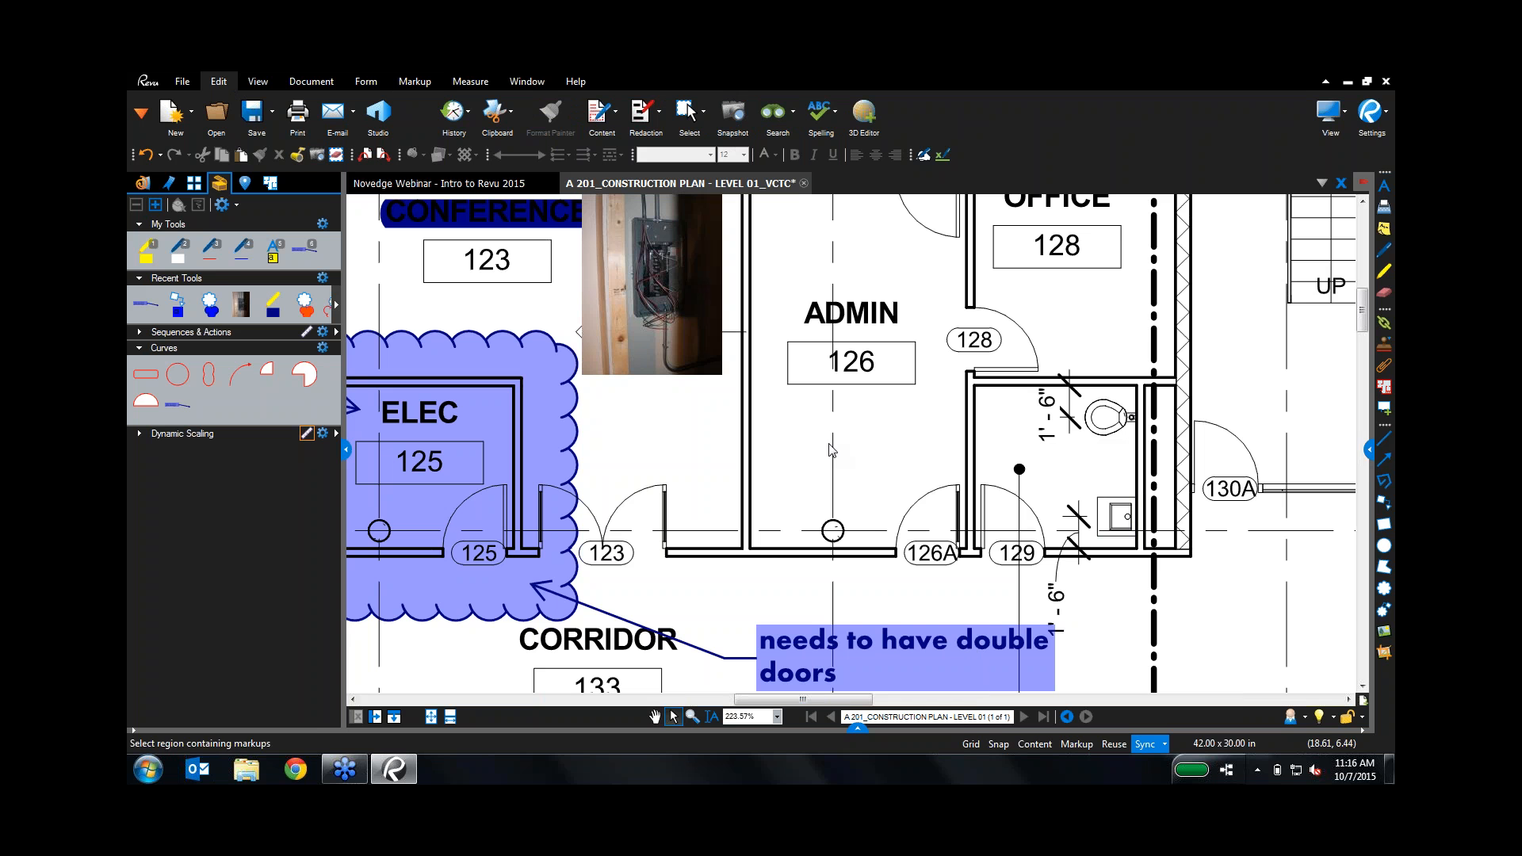
drag(803, 434, 776, 463)
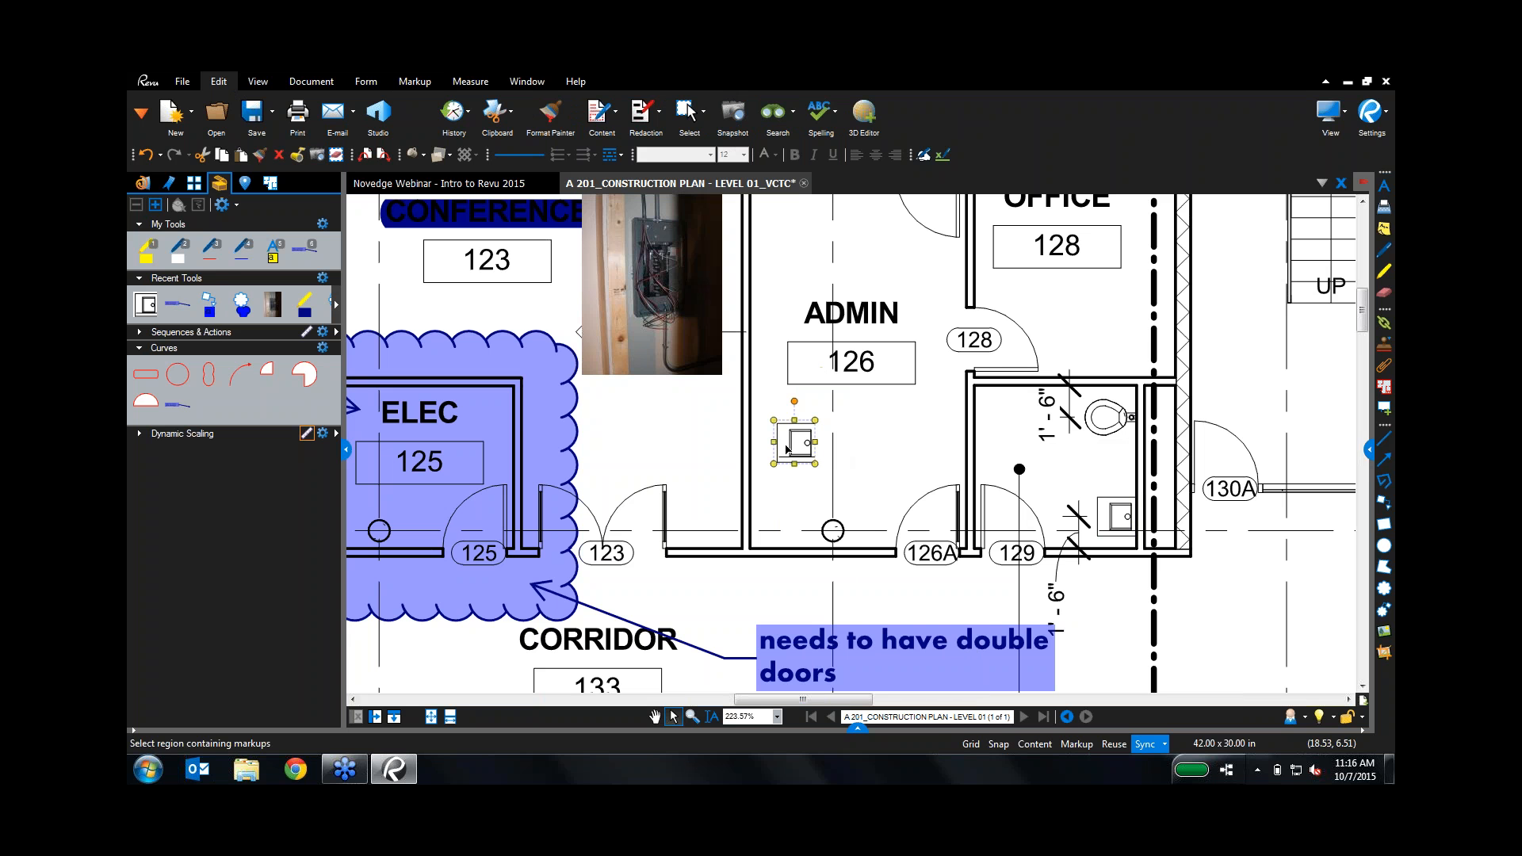
Step: Recolour the pasted sink copy from black to red, then delete it from the plan
right_click(786, 446)
click(812, 448)
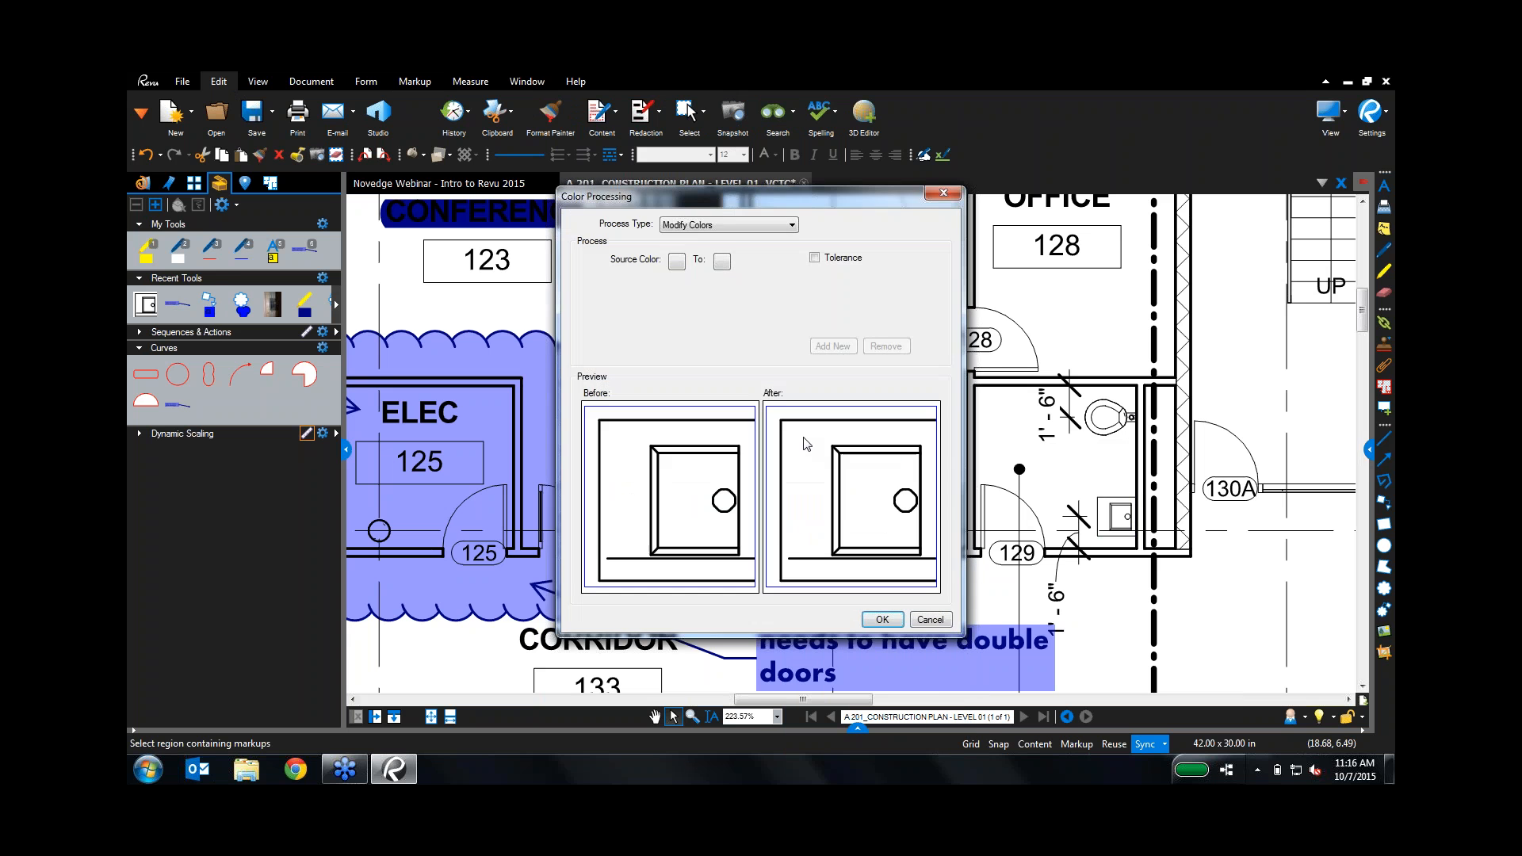
click(676, 261)
click(680, 287)
click(721, 261)
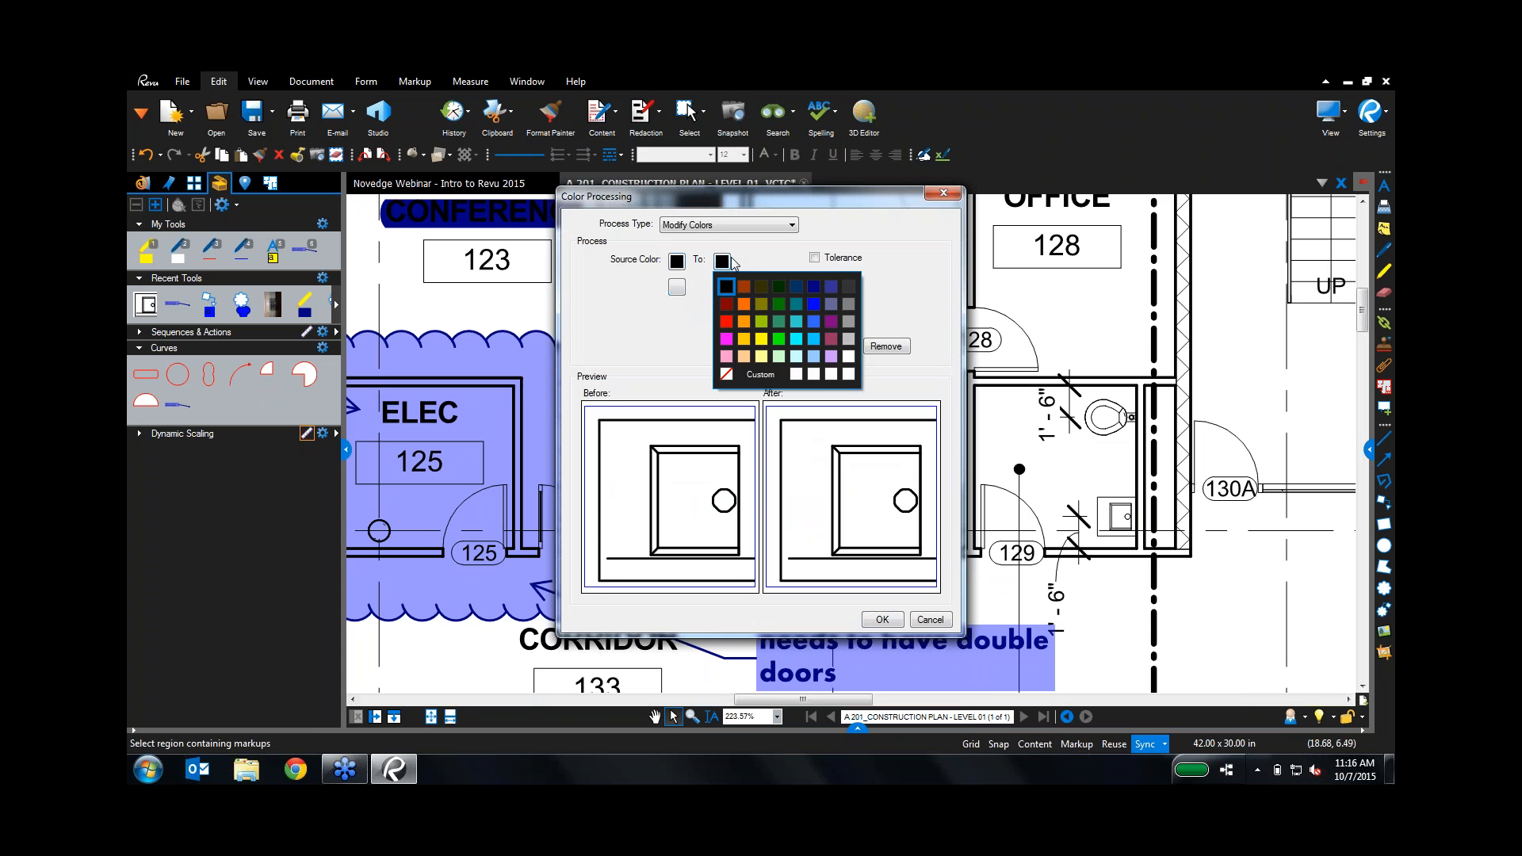
click(733, 323)
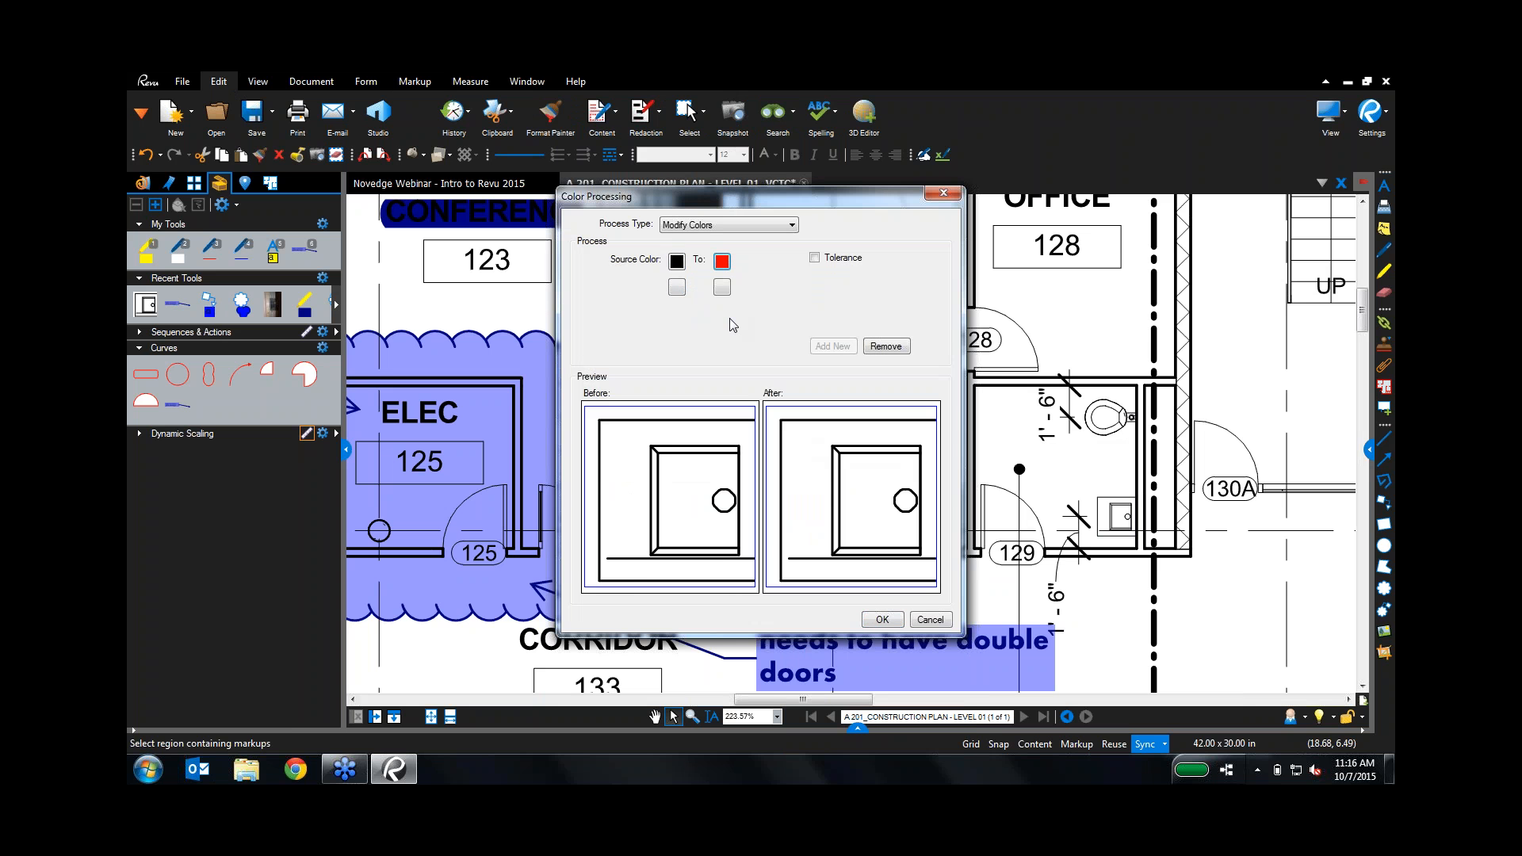
click(881, 621)
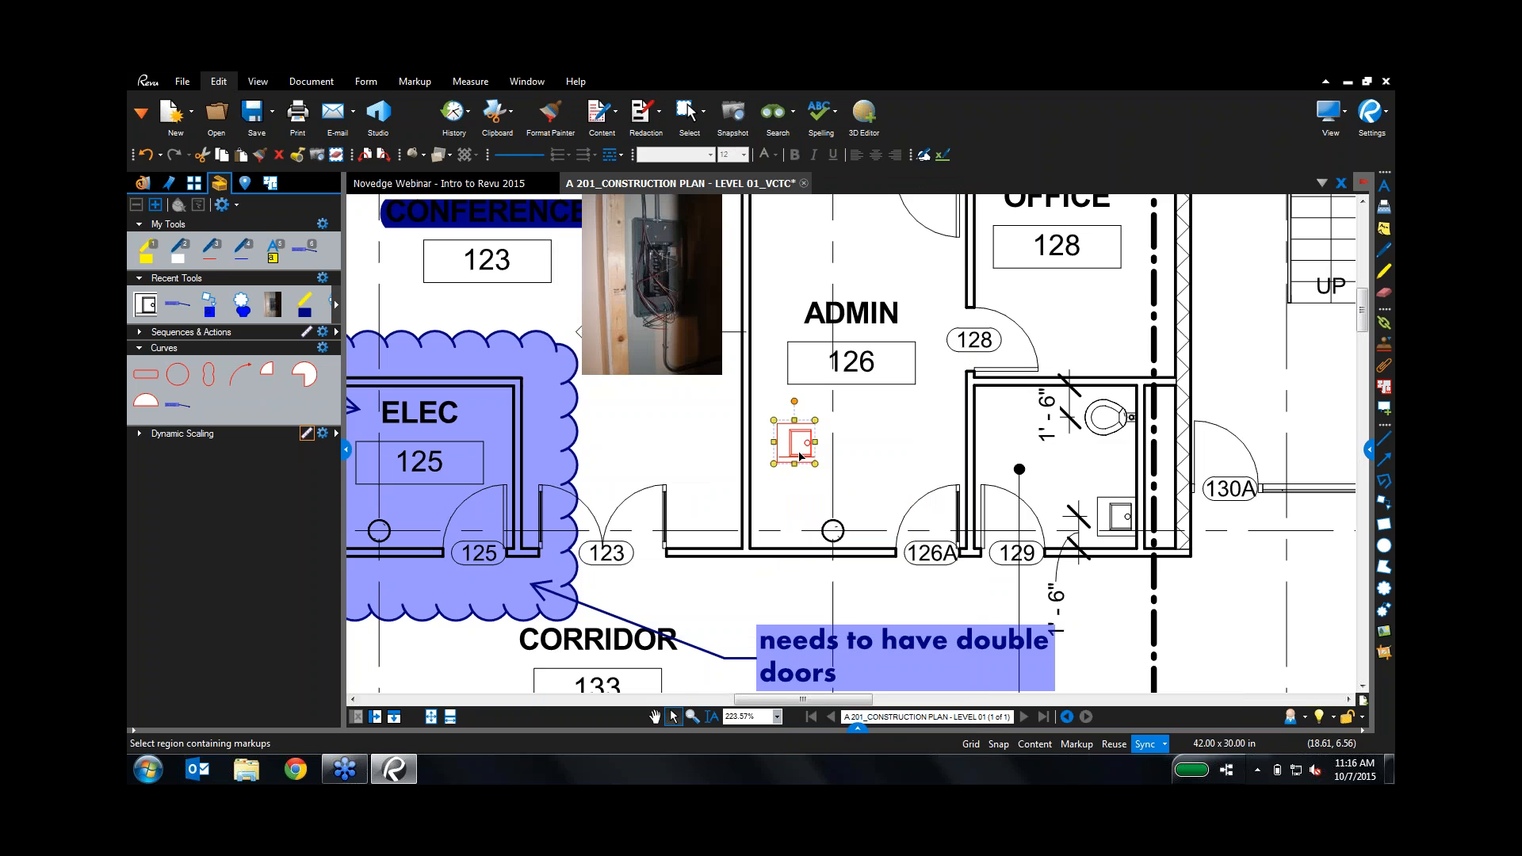
drag(801, 457, 779, 479)
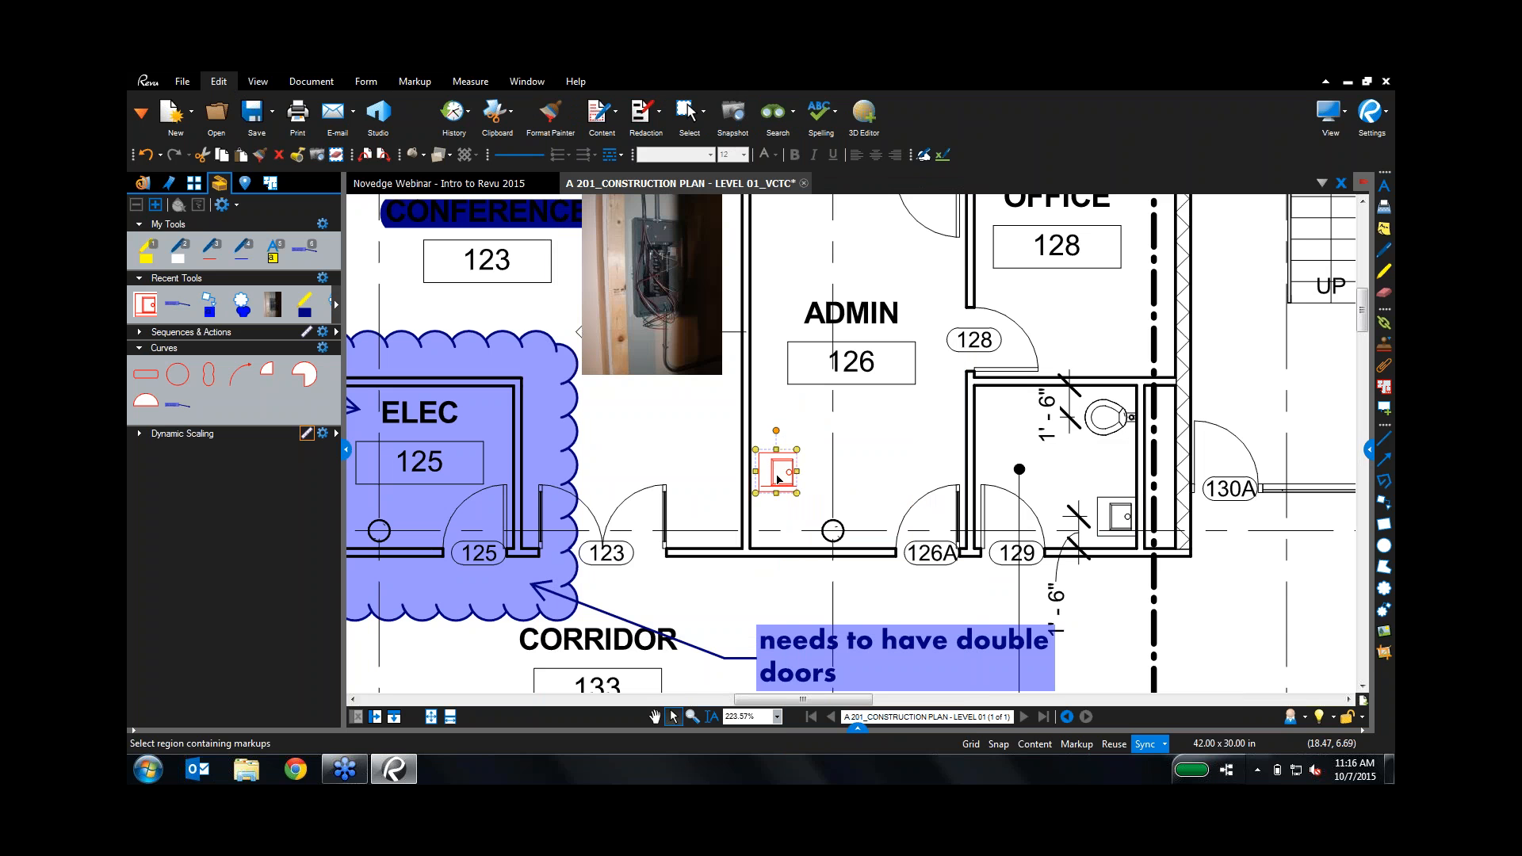
key(Delete)
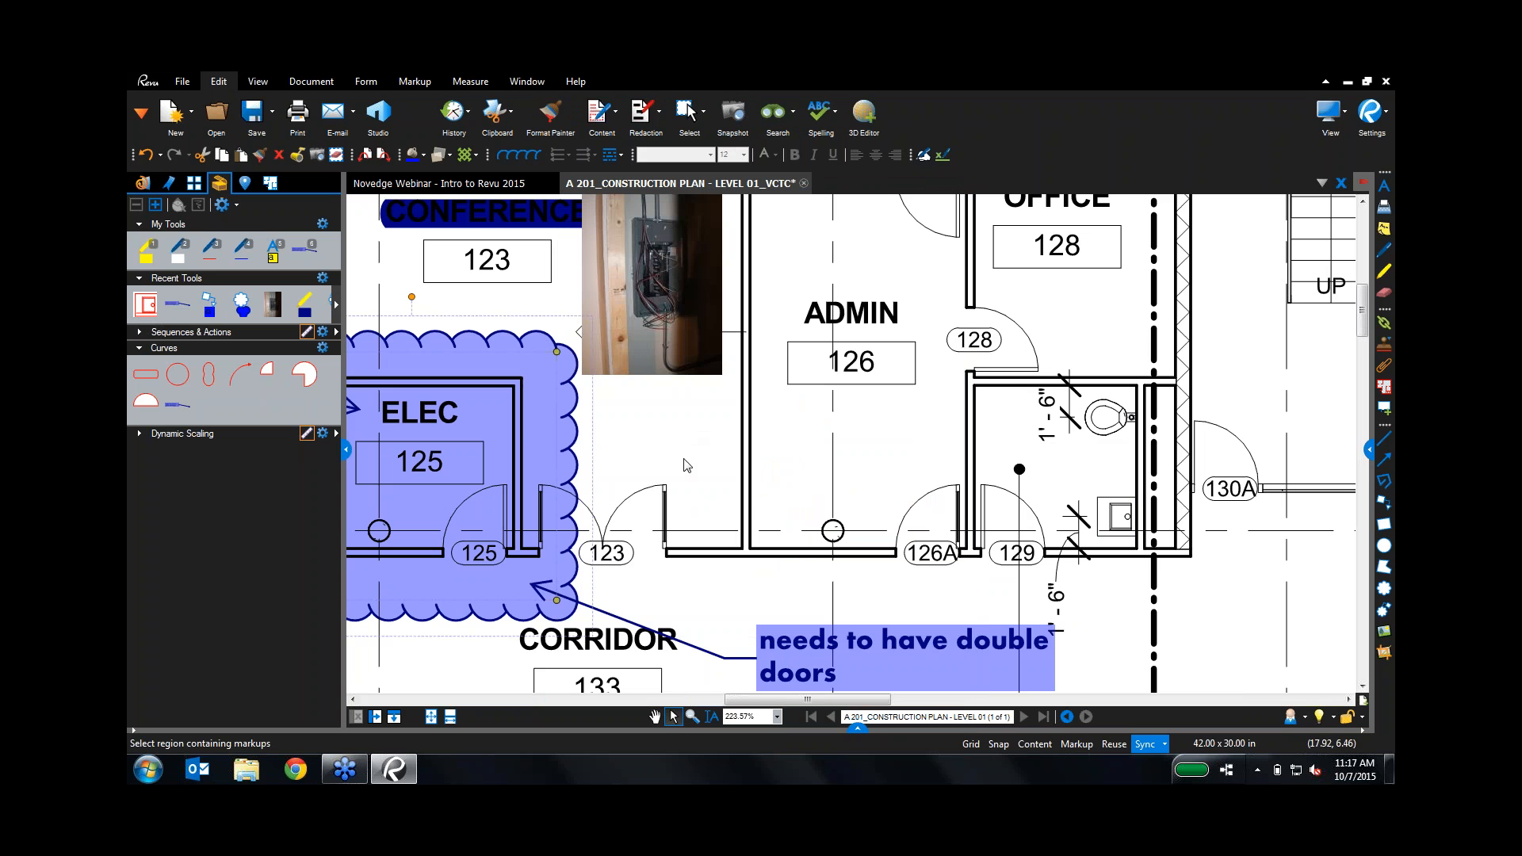
Step: Place the red sink symbol above the conference room, then fit the whole sheet in view
scroll(691, 496, down, 3)
scroll(691, 500, down, 3)
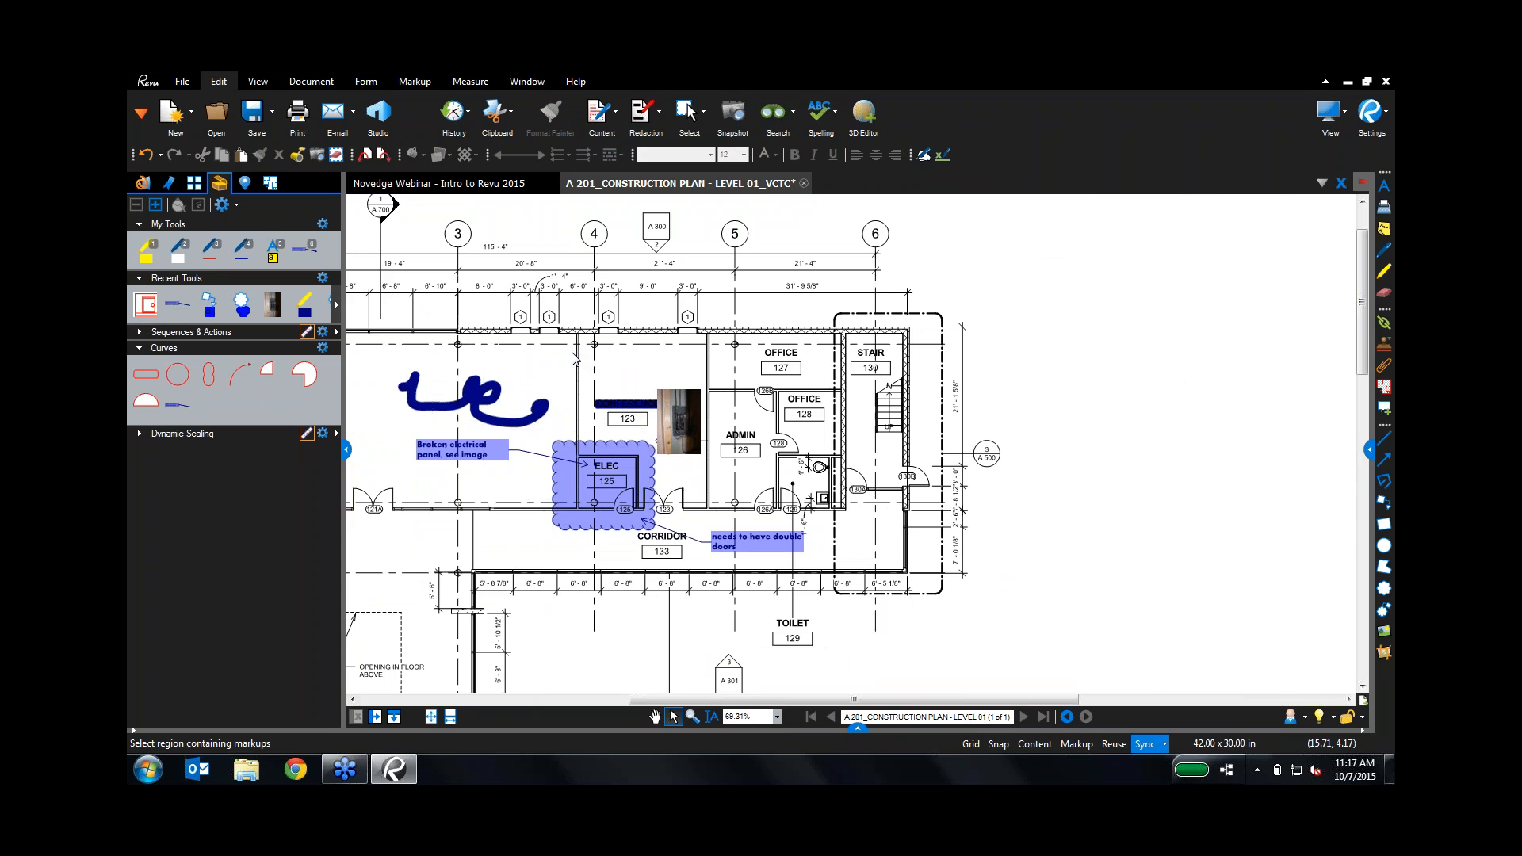
click(655, 717)
drag(649, 392, 925, 435)
scroll(830, 417, up, 6)
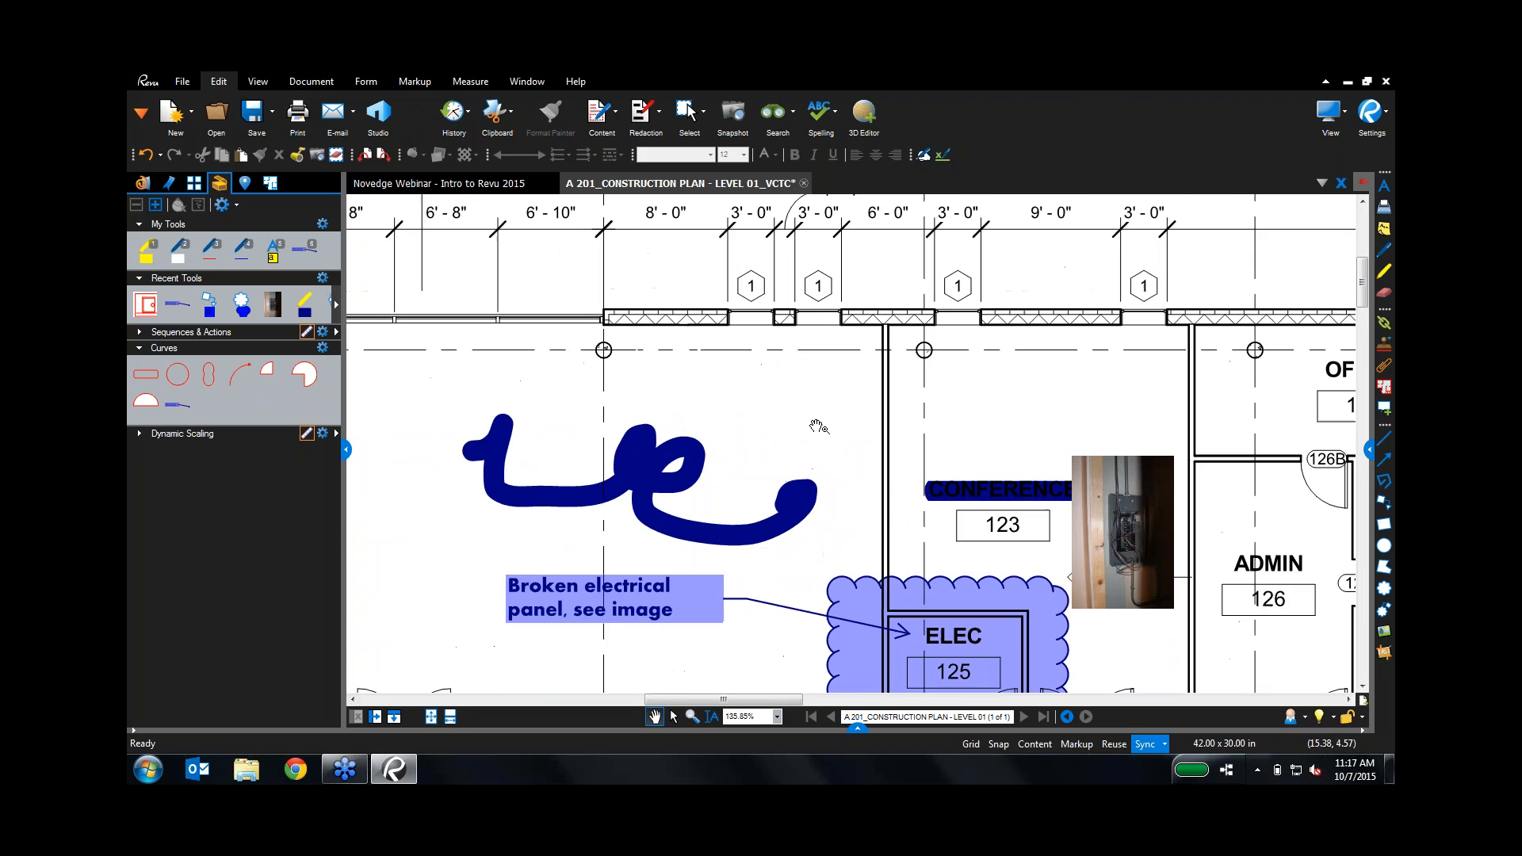
click(146, 304)
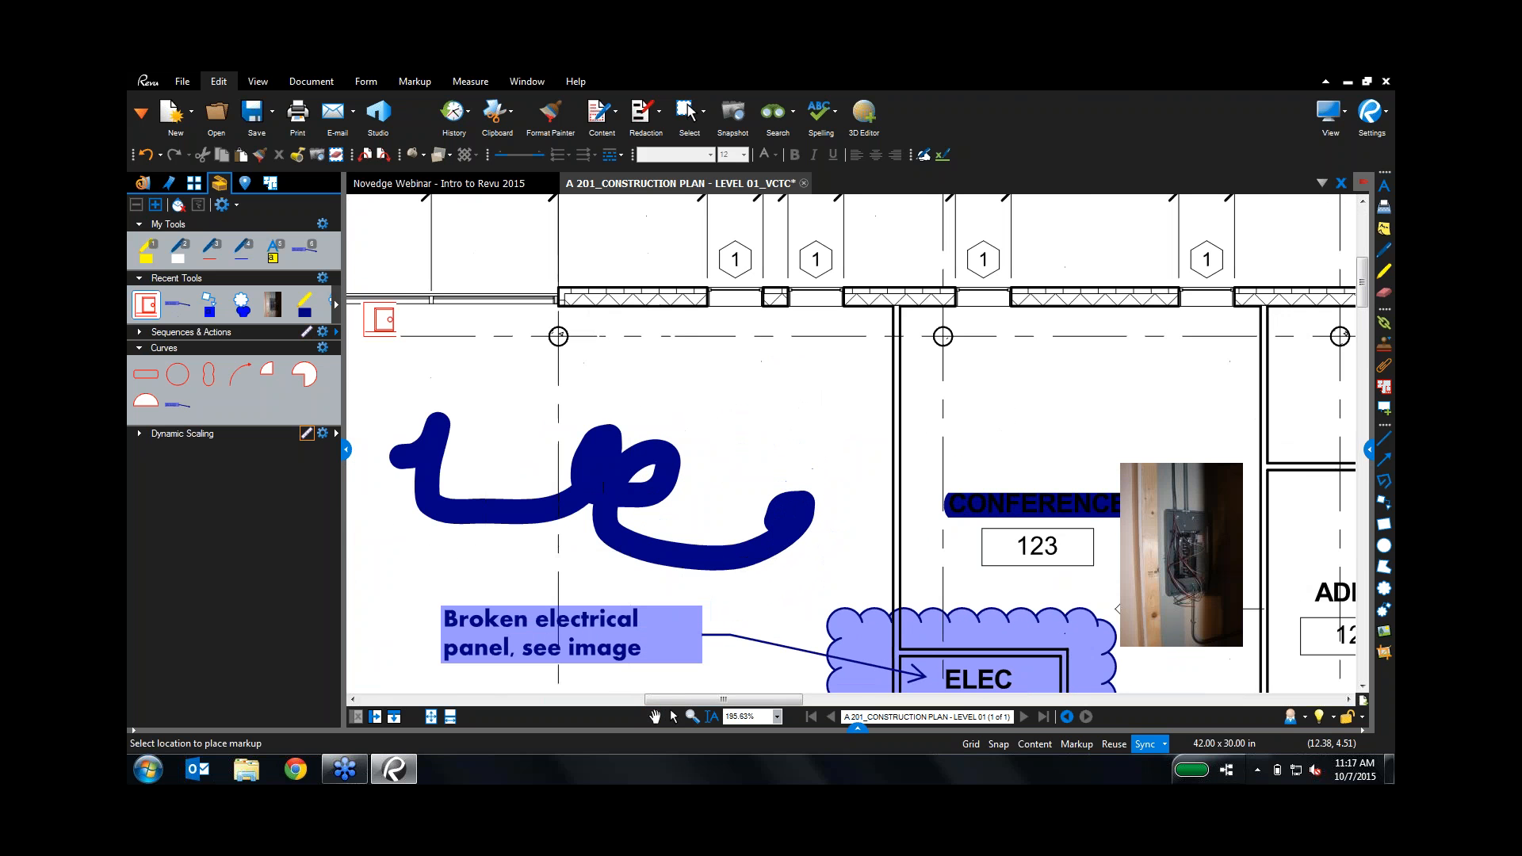
click(855, 387)
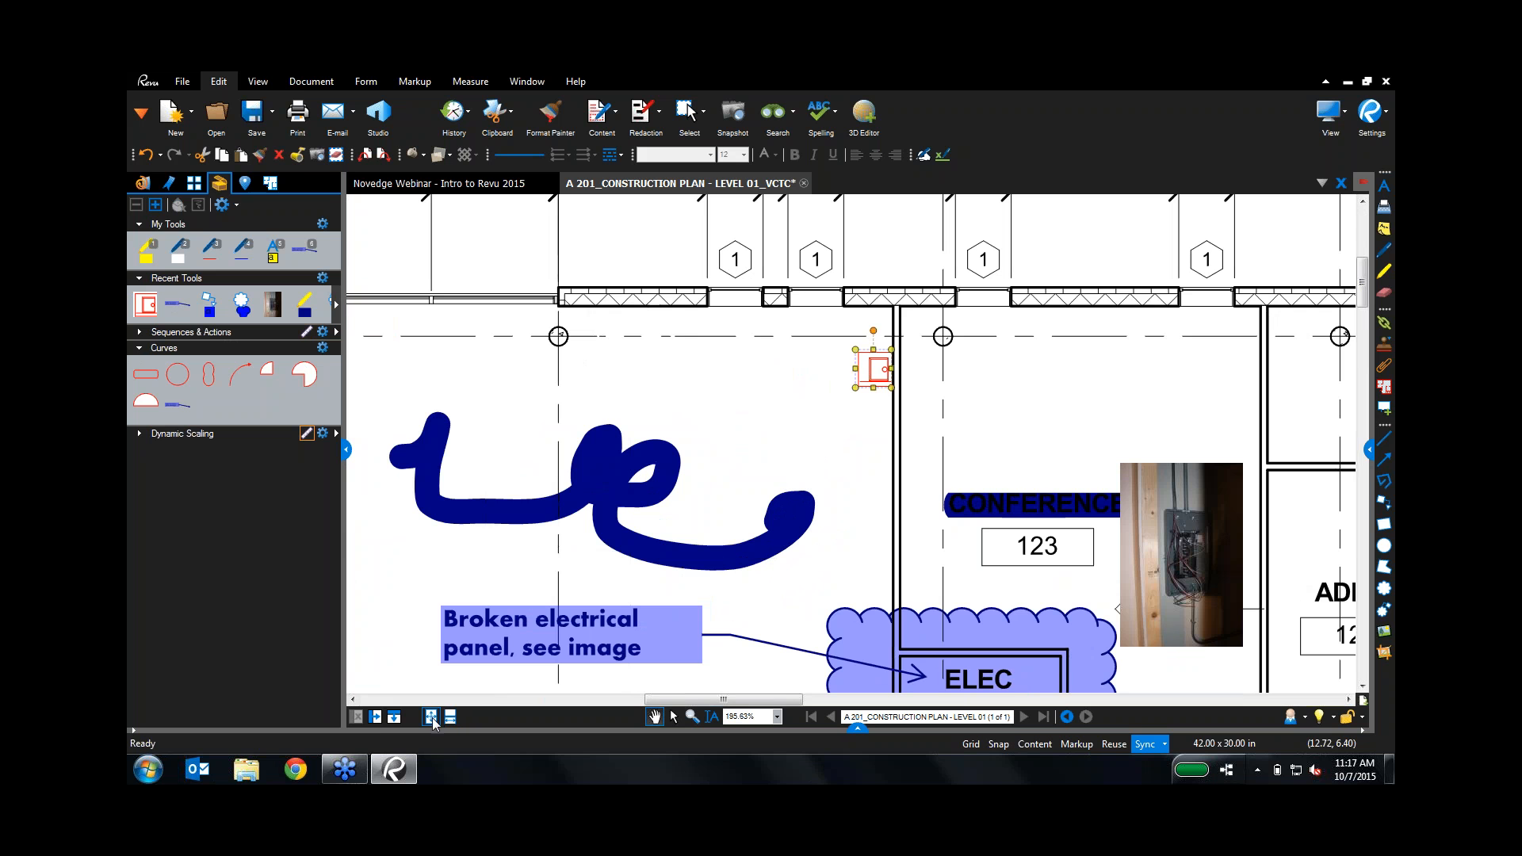
key(shift+z)
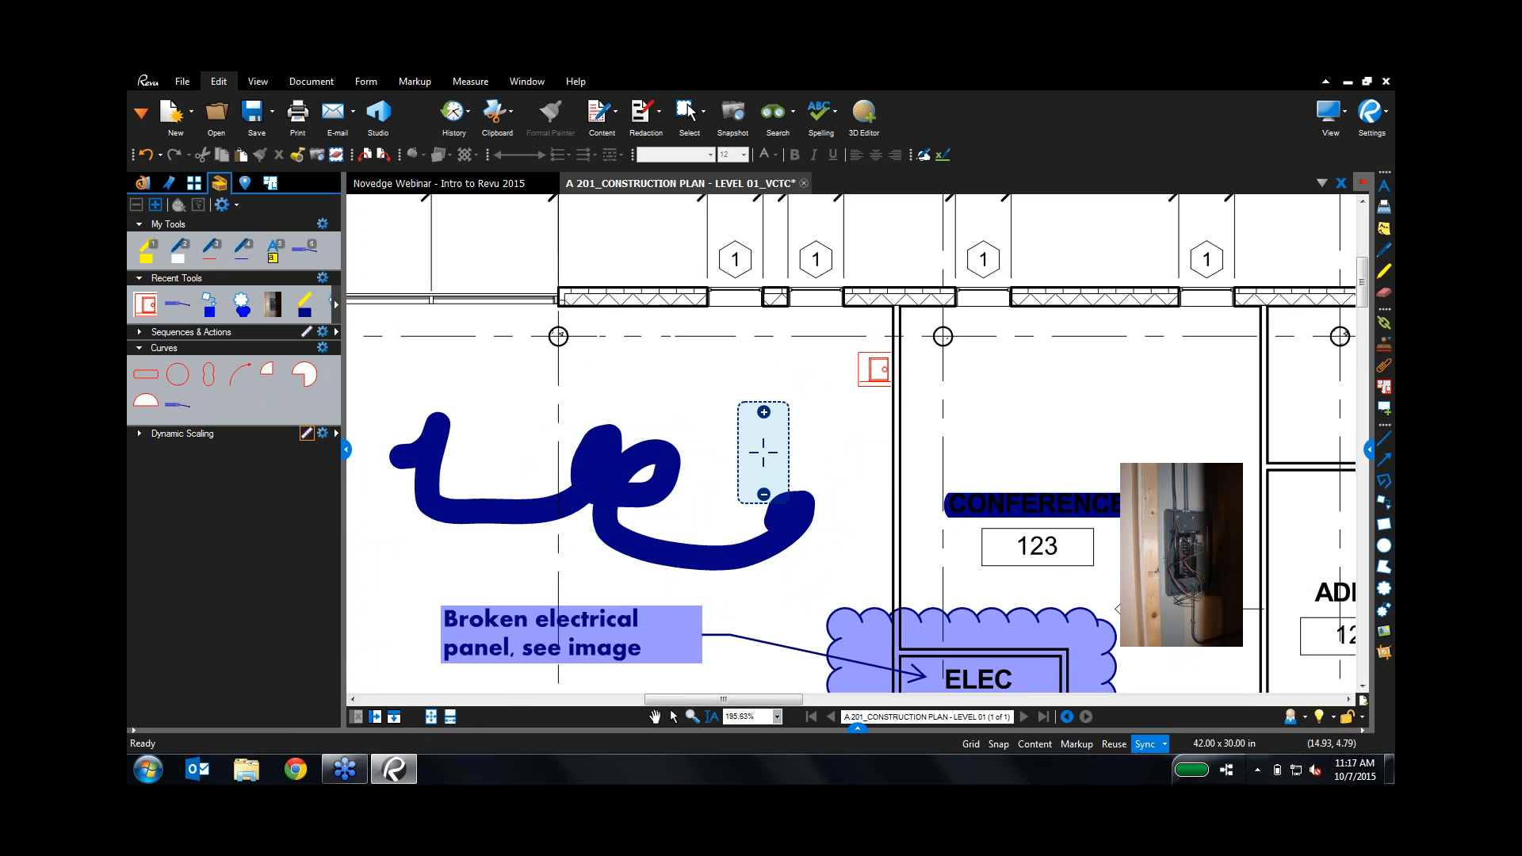
click(430, 717)
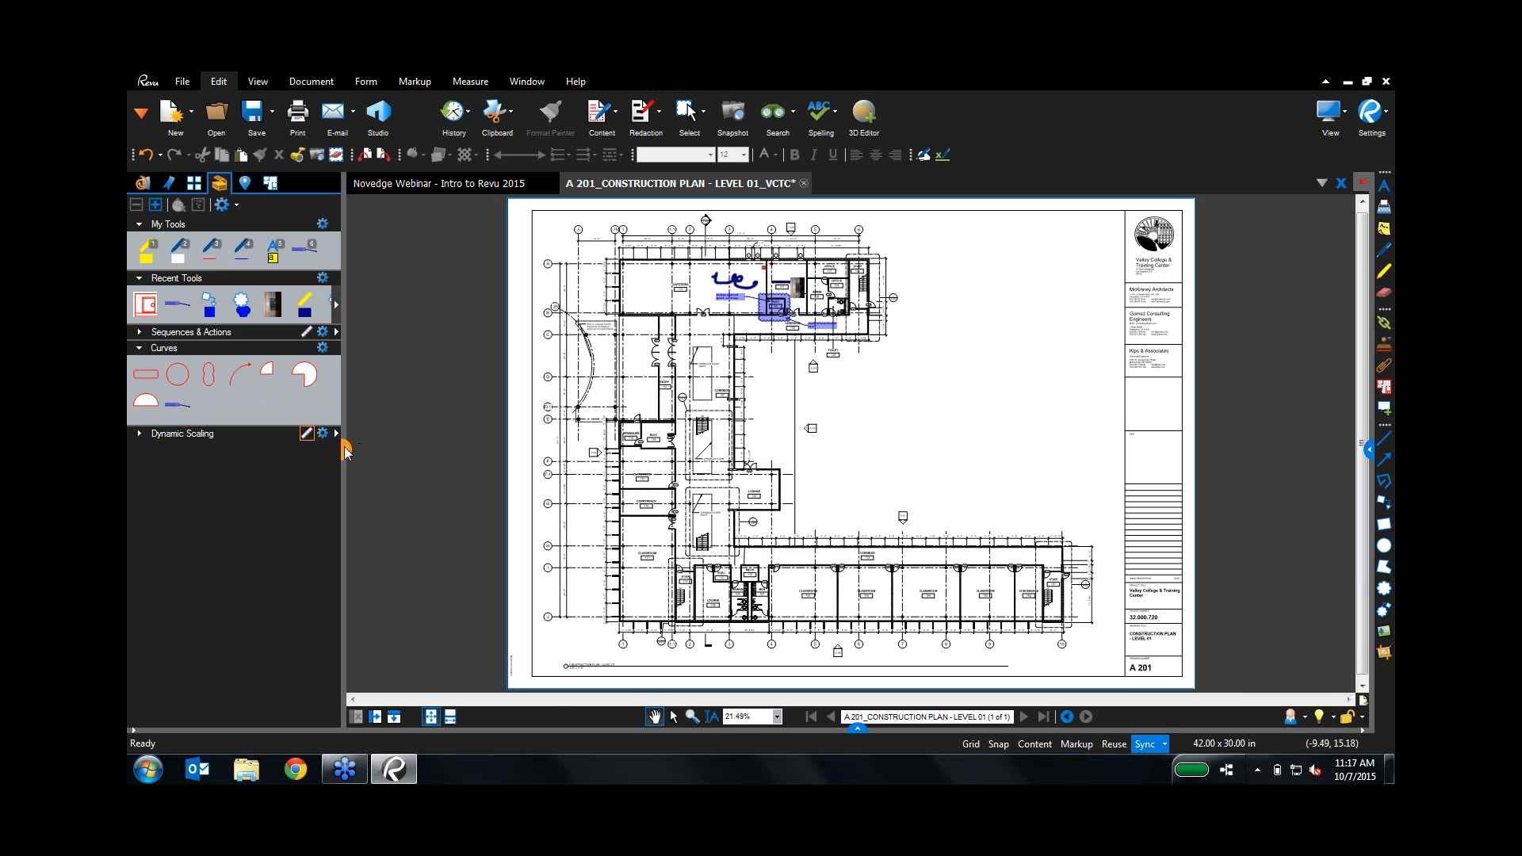
Step: Open and enlarge the Markups List below the sheet, widening the Subject, Date and Status columns
click(346, 451)
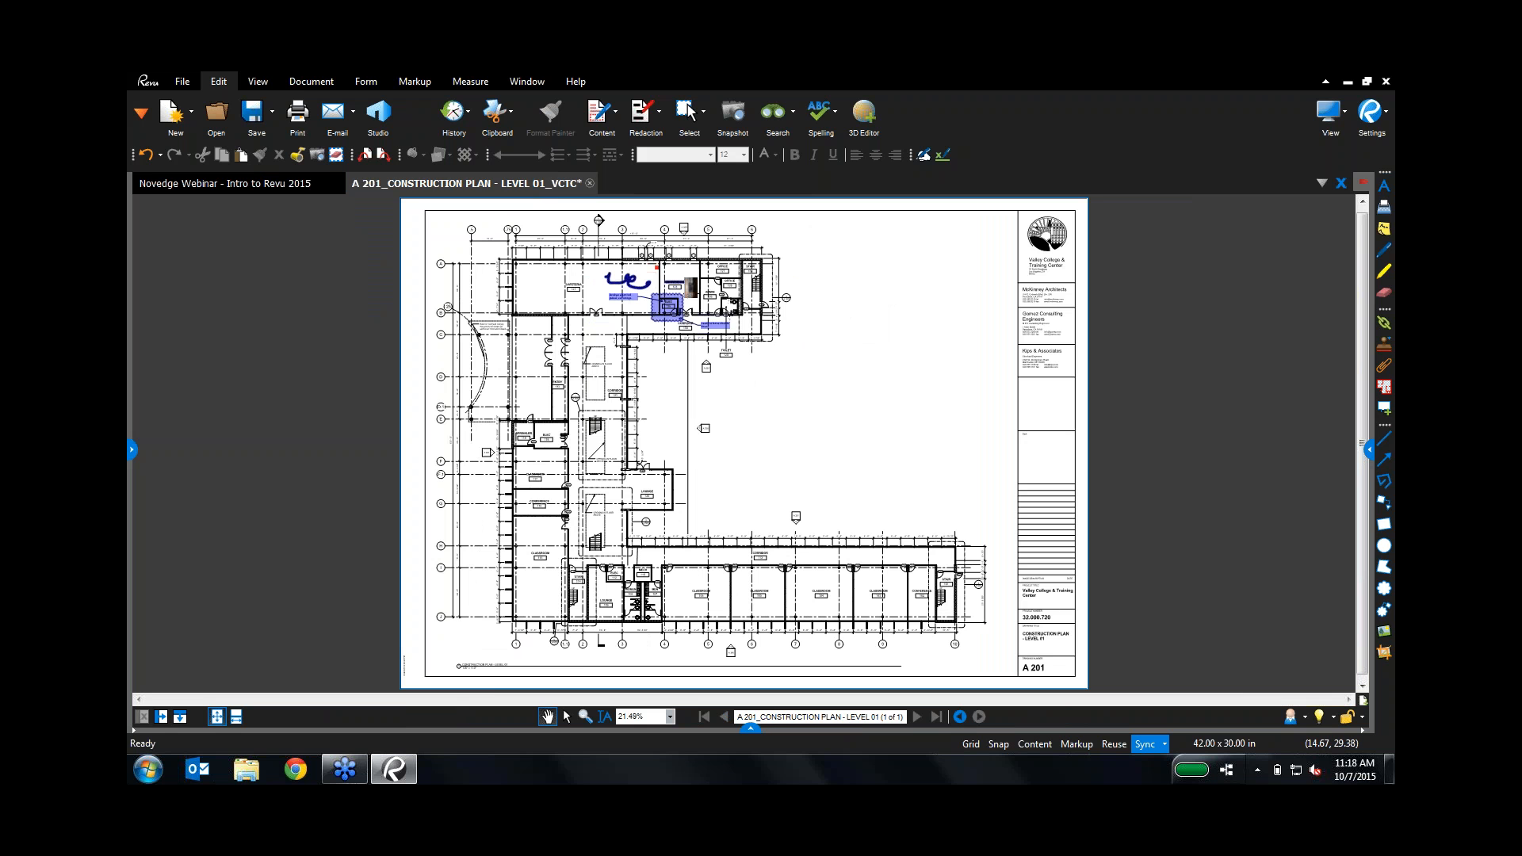
click(752, 729)
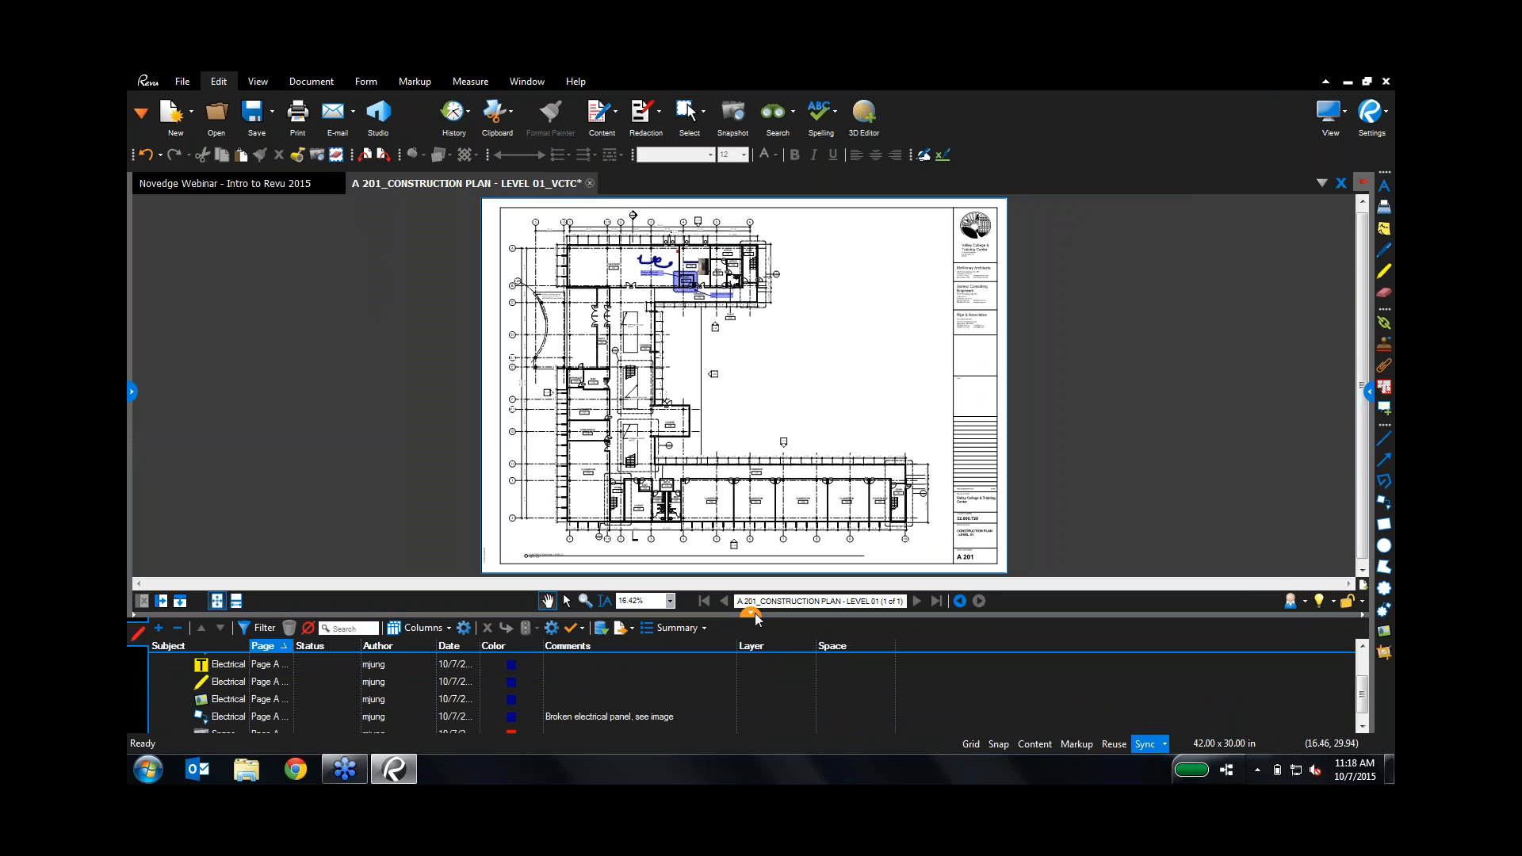
drag(750, 612, 744, 513)
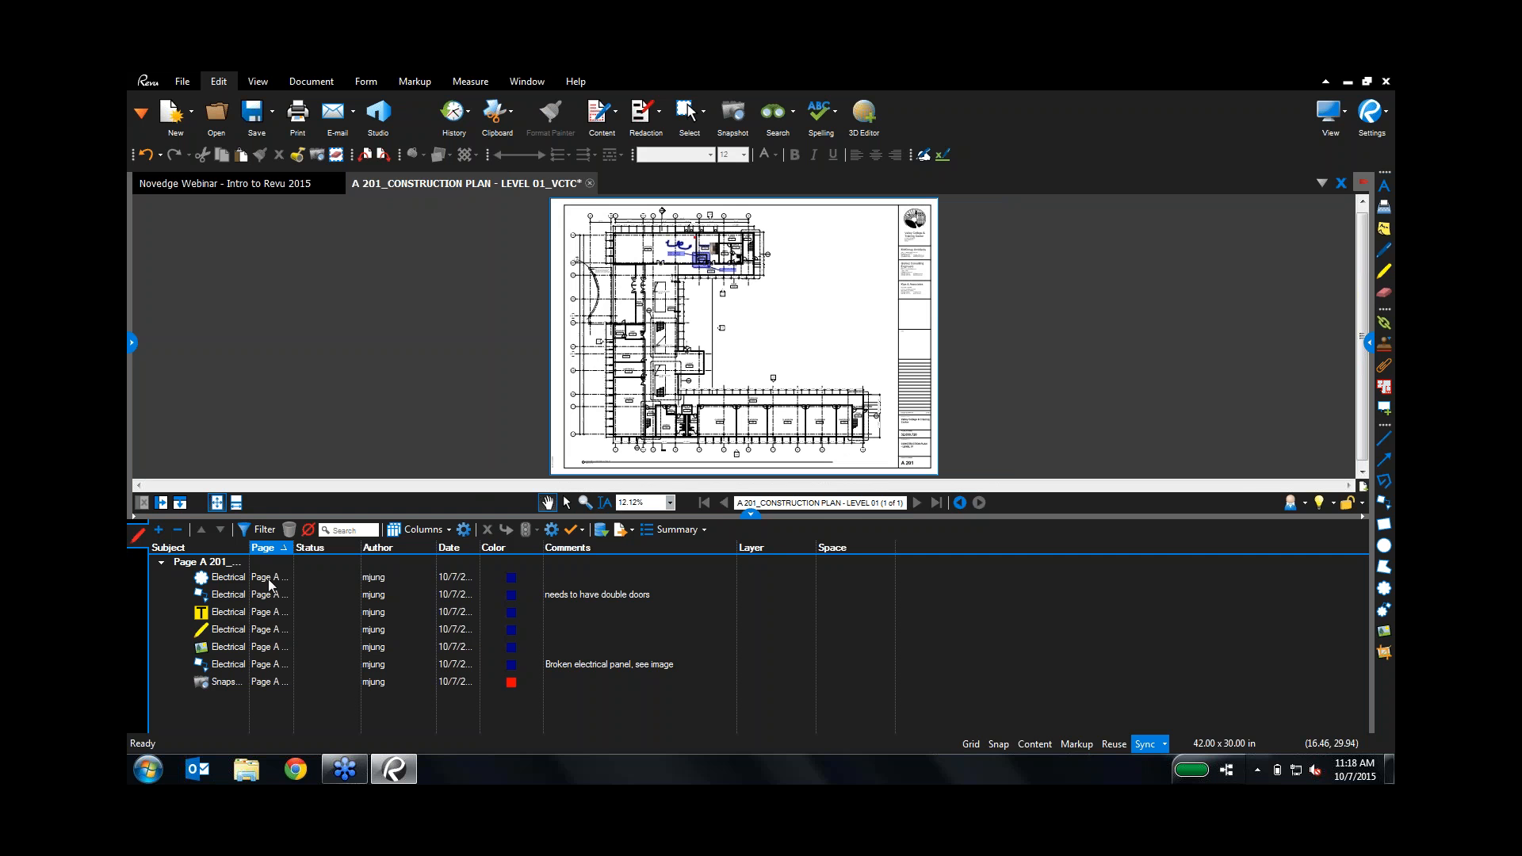
drag(249, 555, 407, 548)
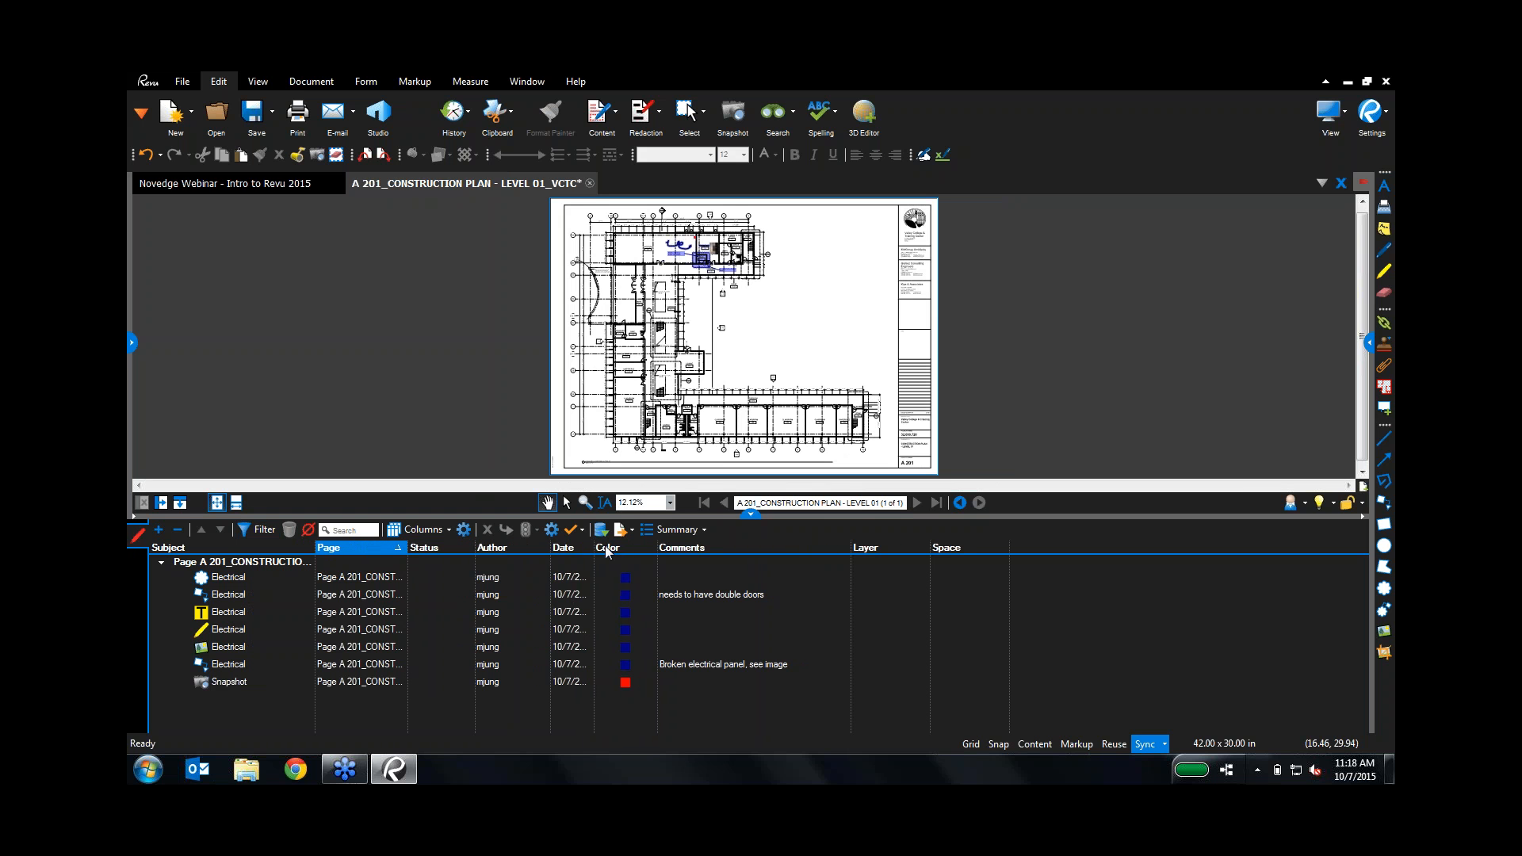
drag(596, 548, 672, 549)
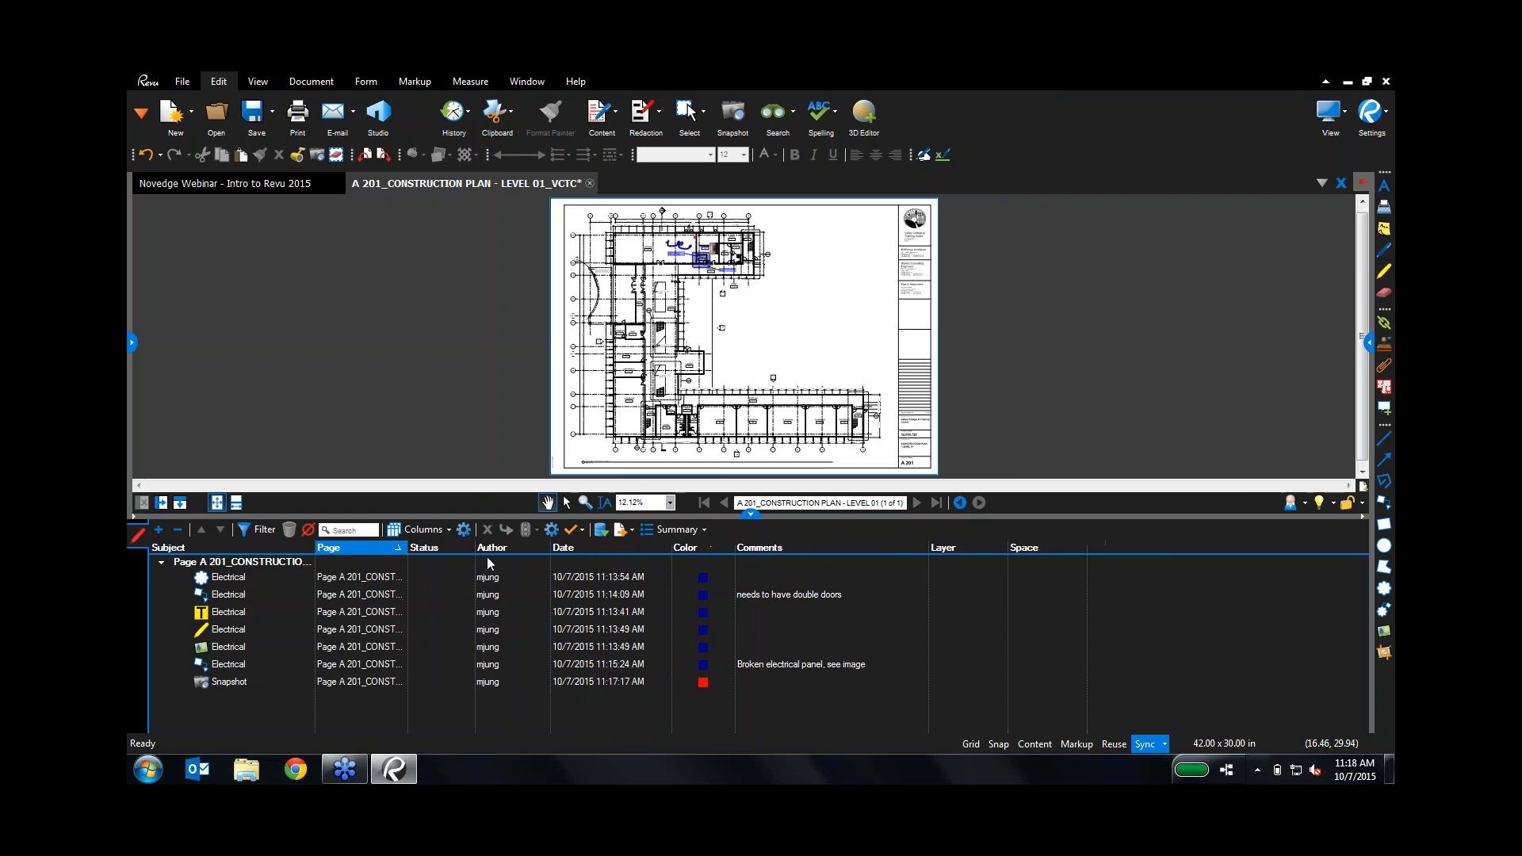
drag(474, 547, 603, 549)
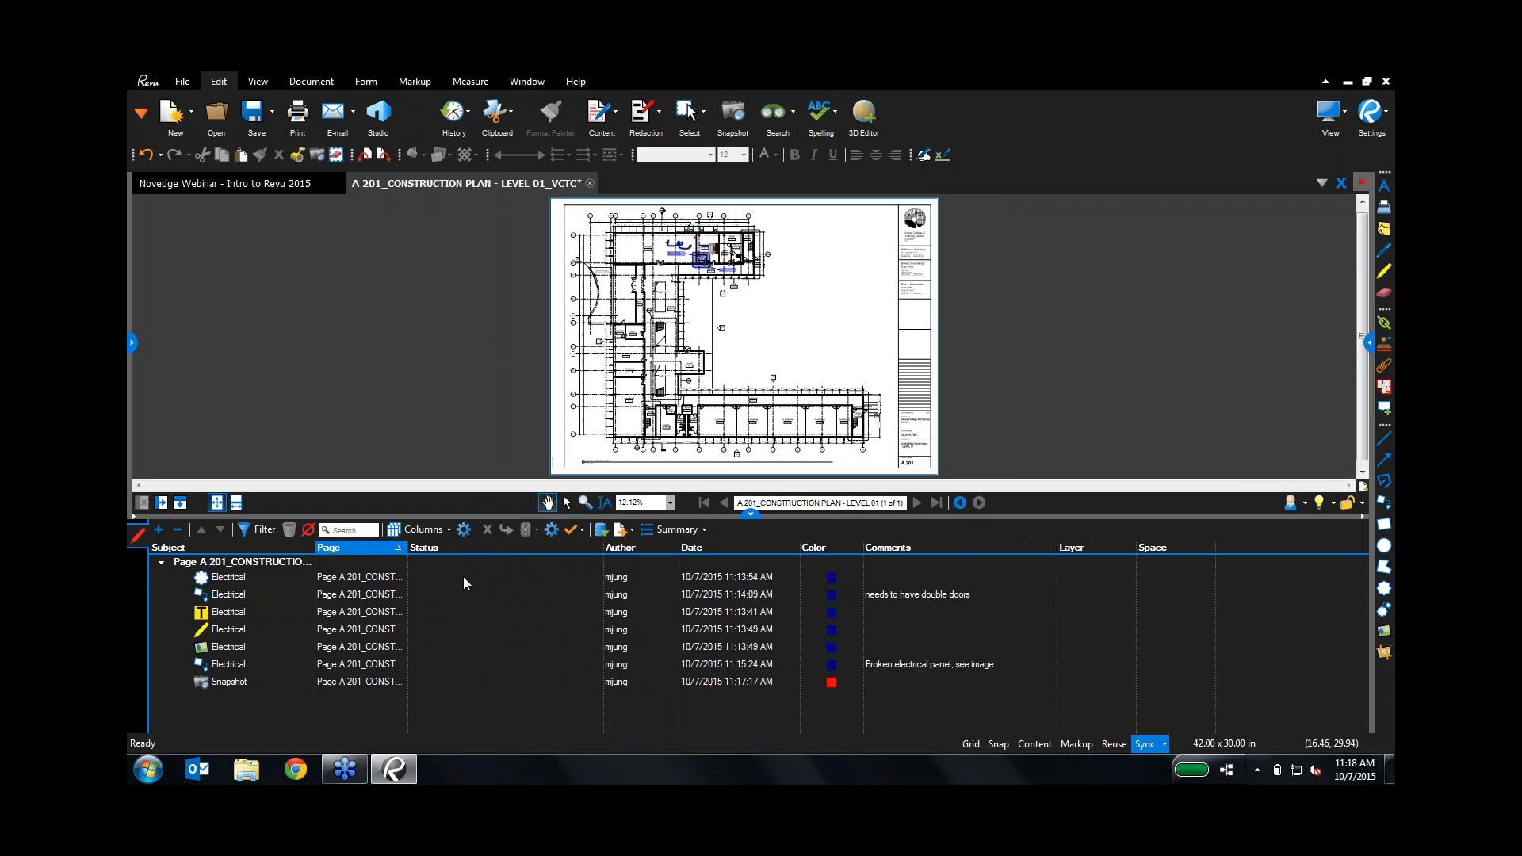
Step: Set the first markup's status to Accepted, Rejected, then Cancelled, and widen the Status column
click(462, 577)
click(451, 595)
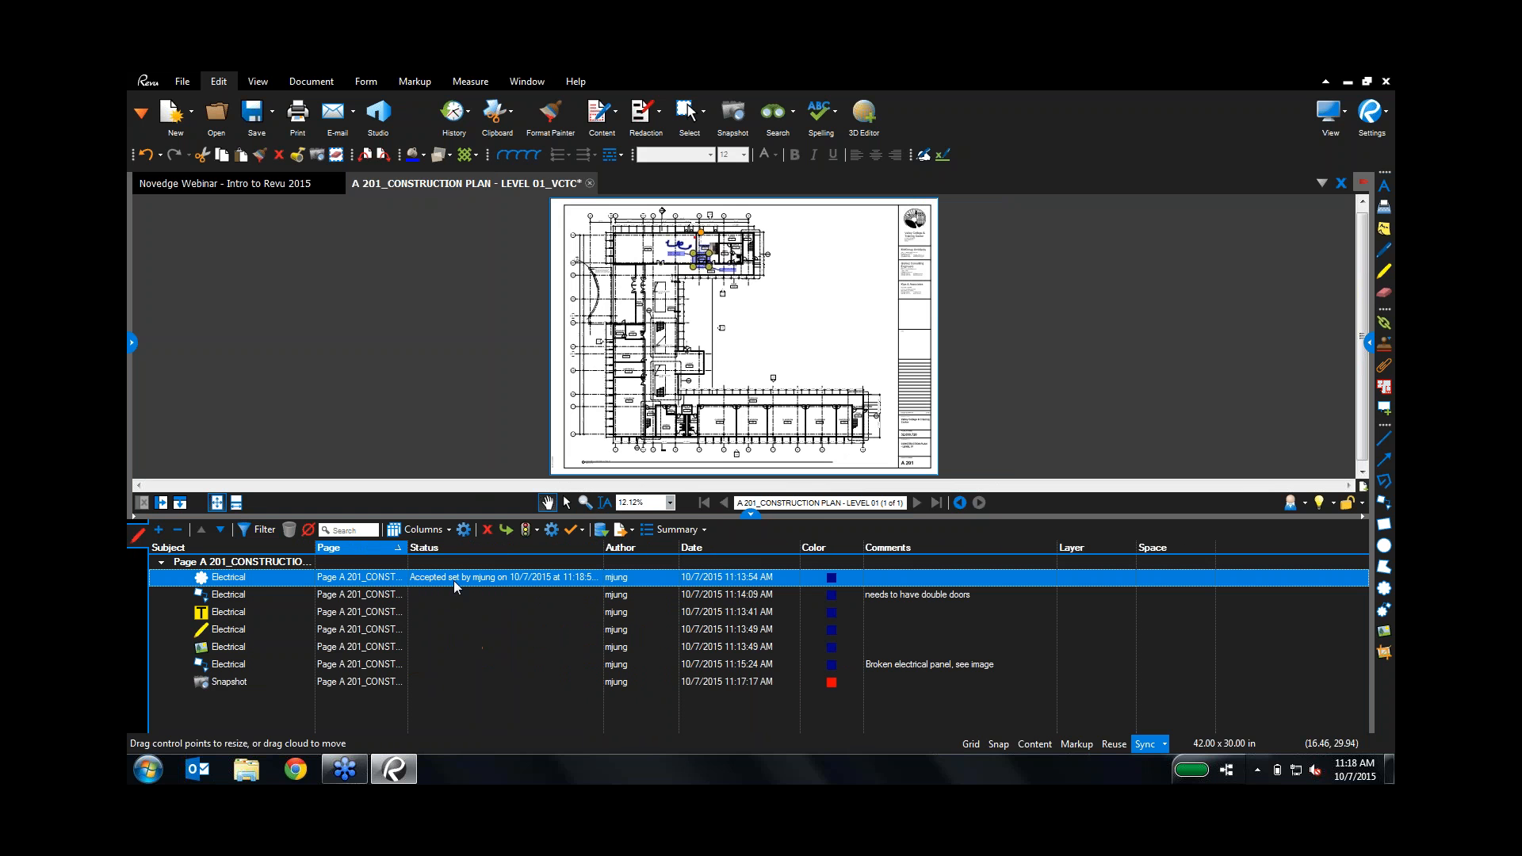
click(454, 580)
click(449, 607)
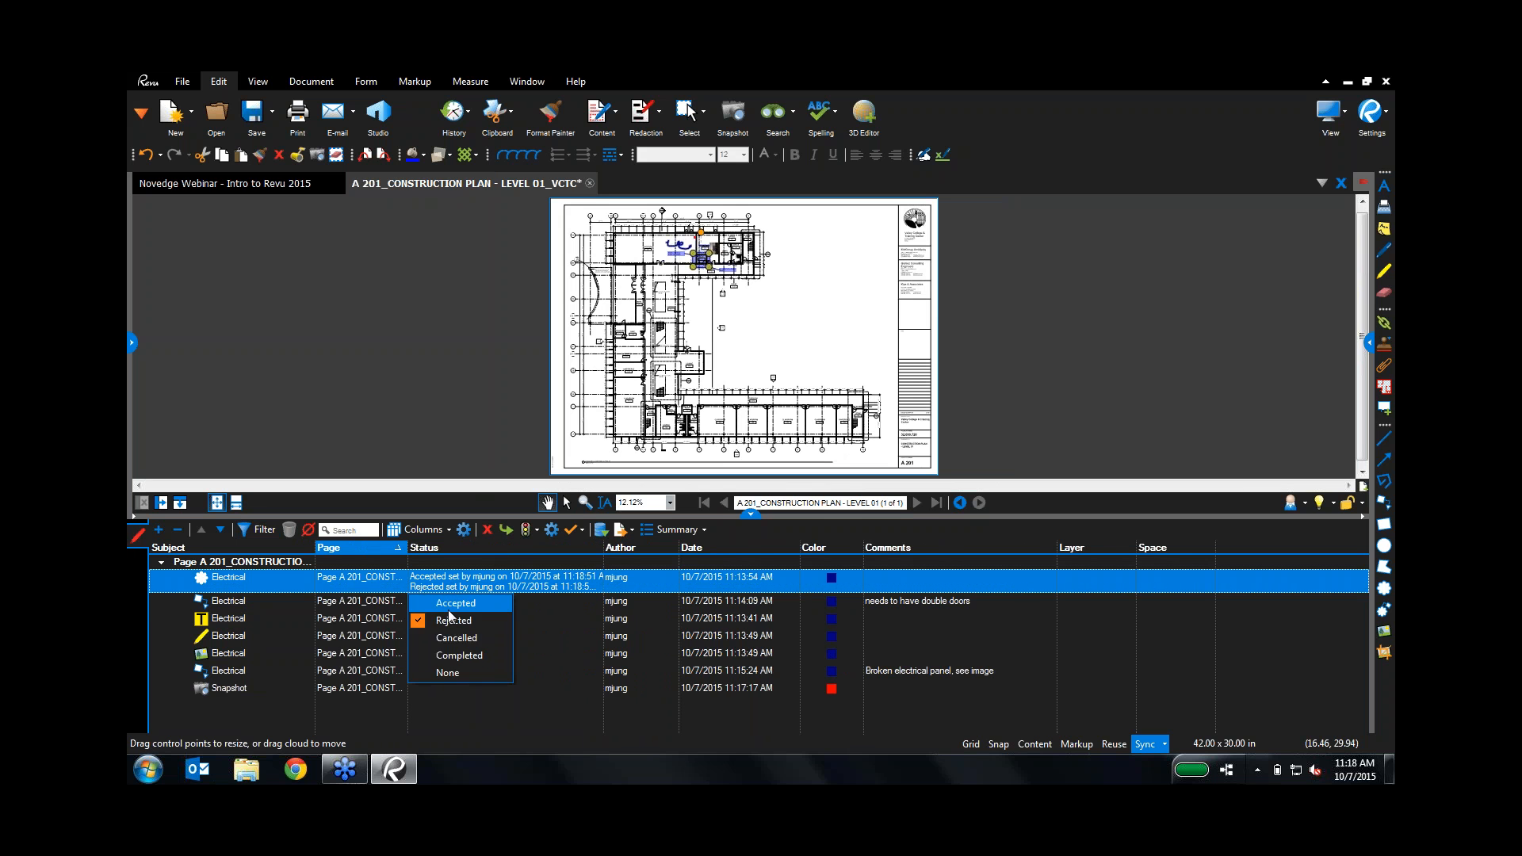
click(450, 639)
drag(603, 548, 646, 547)
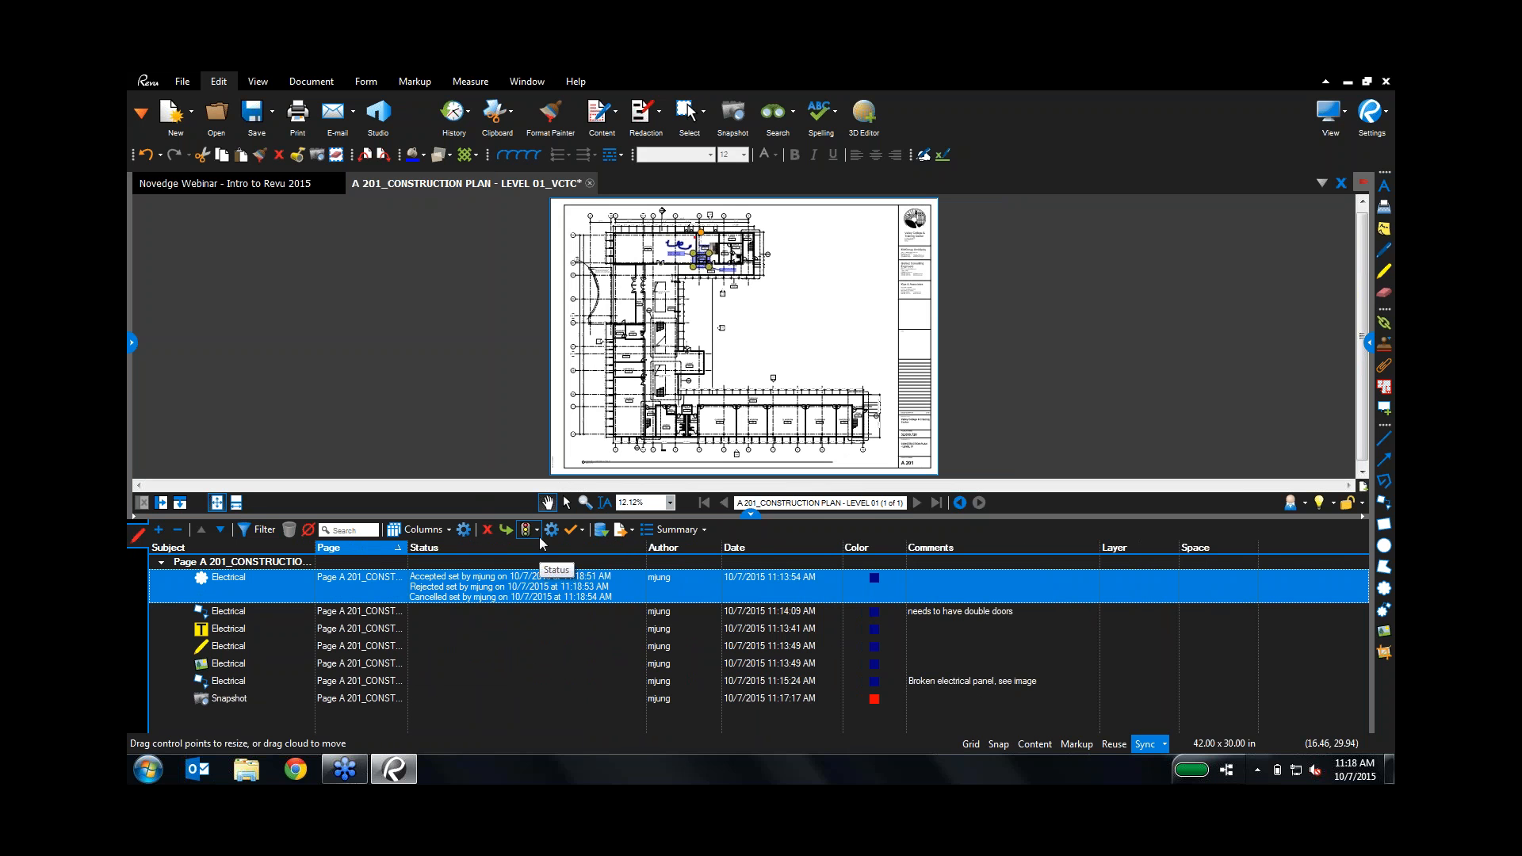
Step: In Manage Columns, add a custom column named 'Responsibility' of type Choice
click(444, 530)
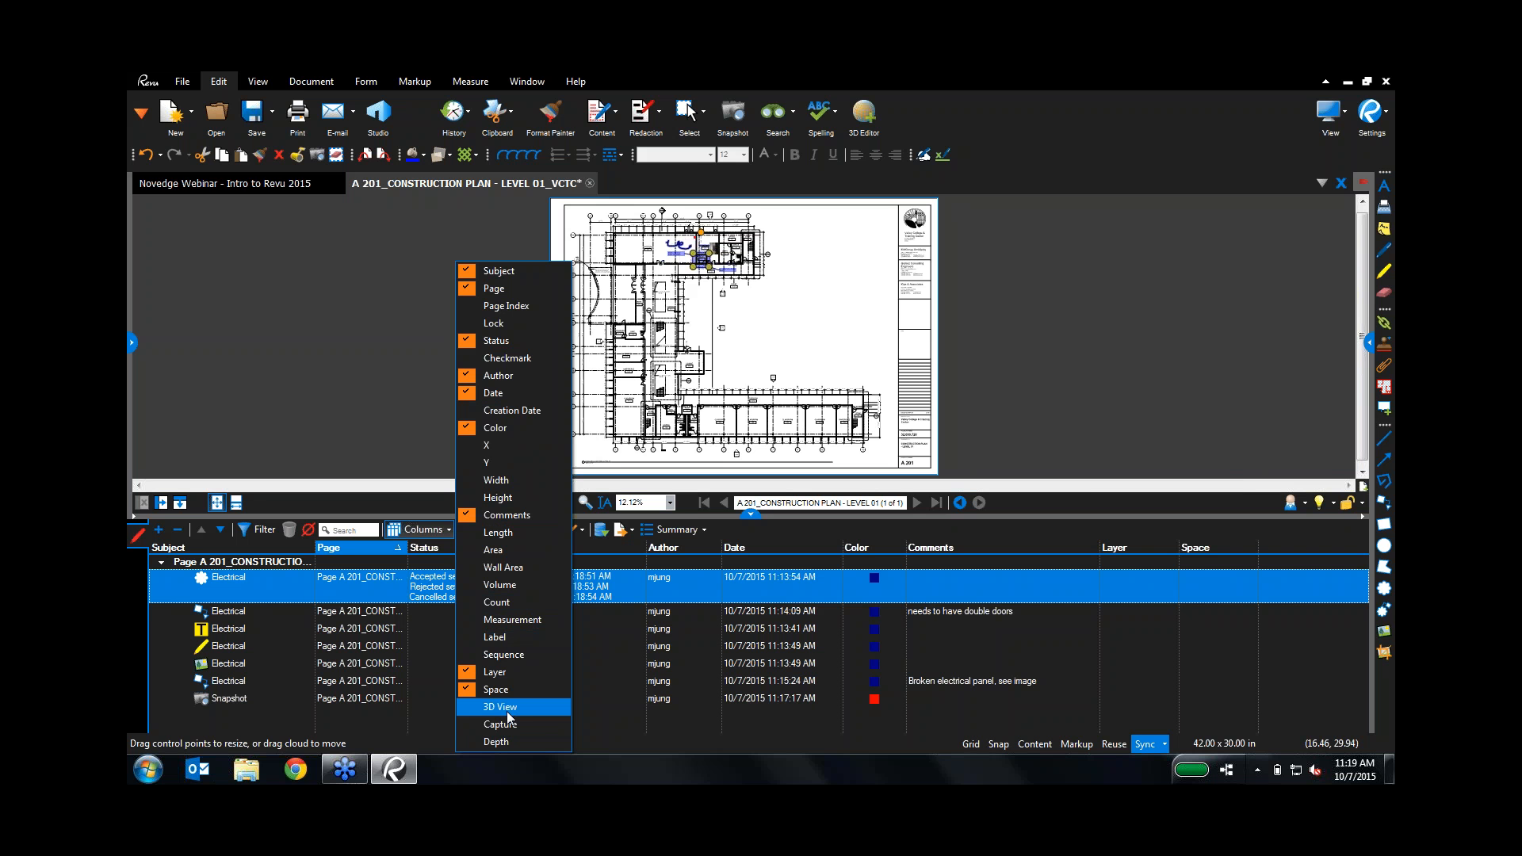
click(534, 344)
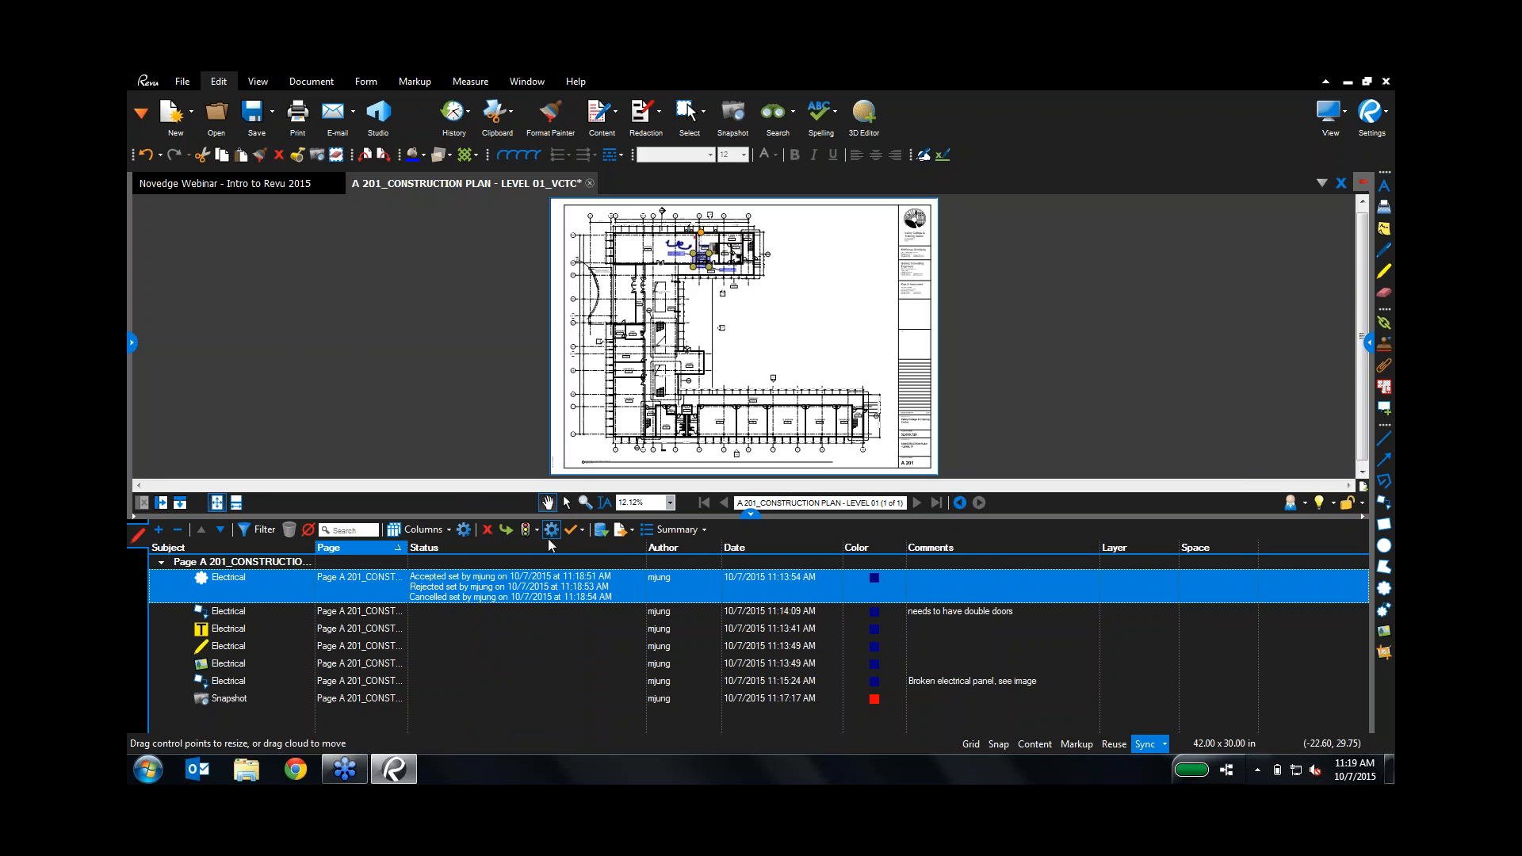
click(464, 530)
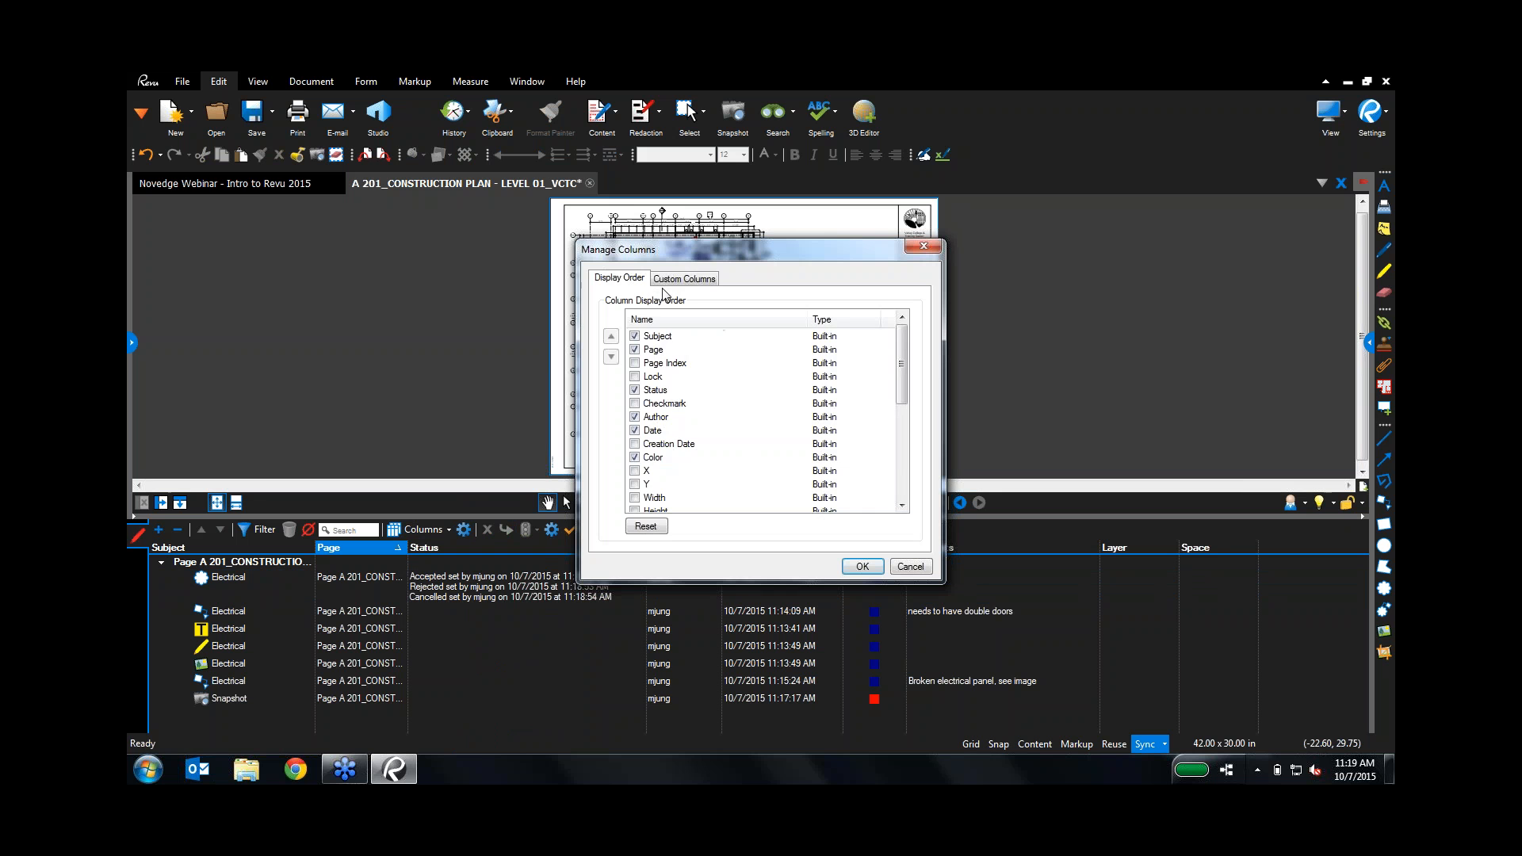
click(666, 280)
click(838, 449)
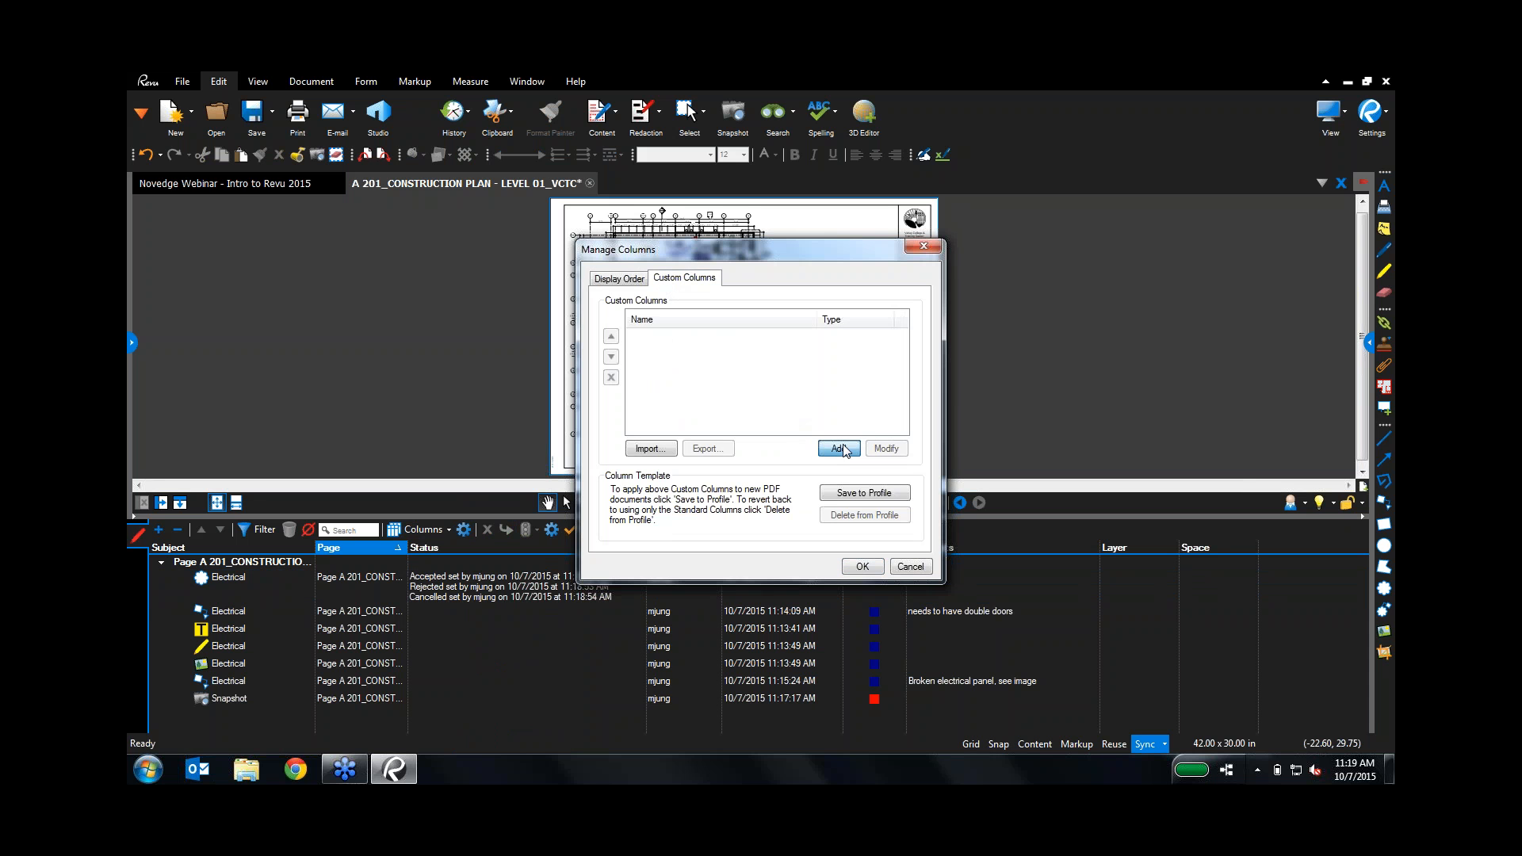
text(Resp)
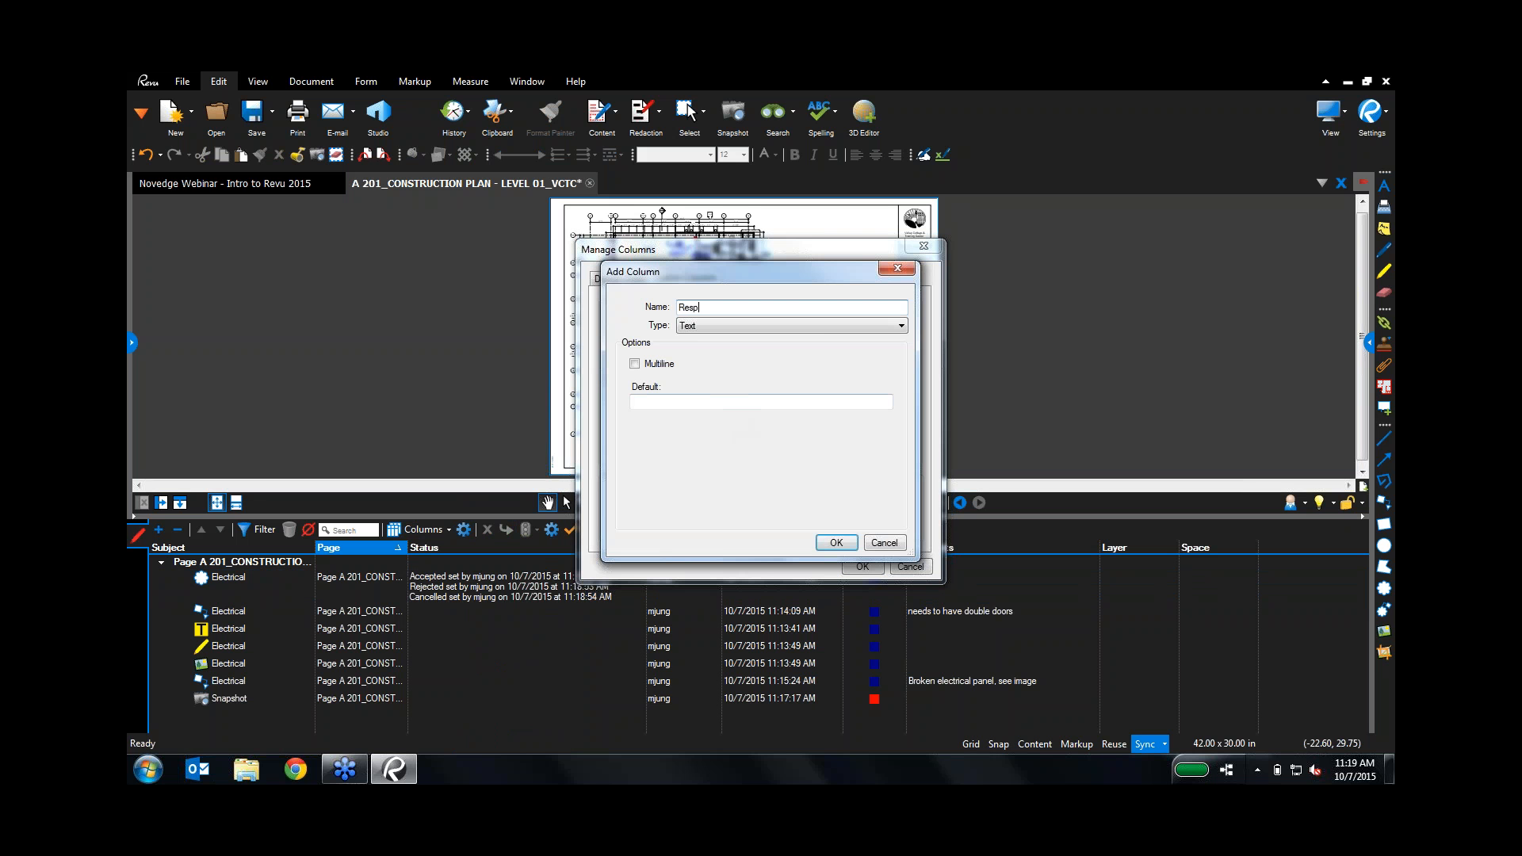
text(onsibility)
click(723, 326)
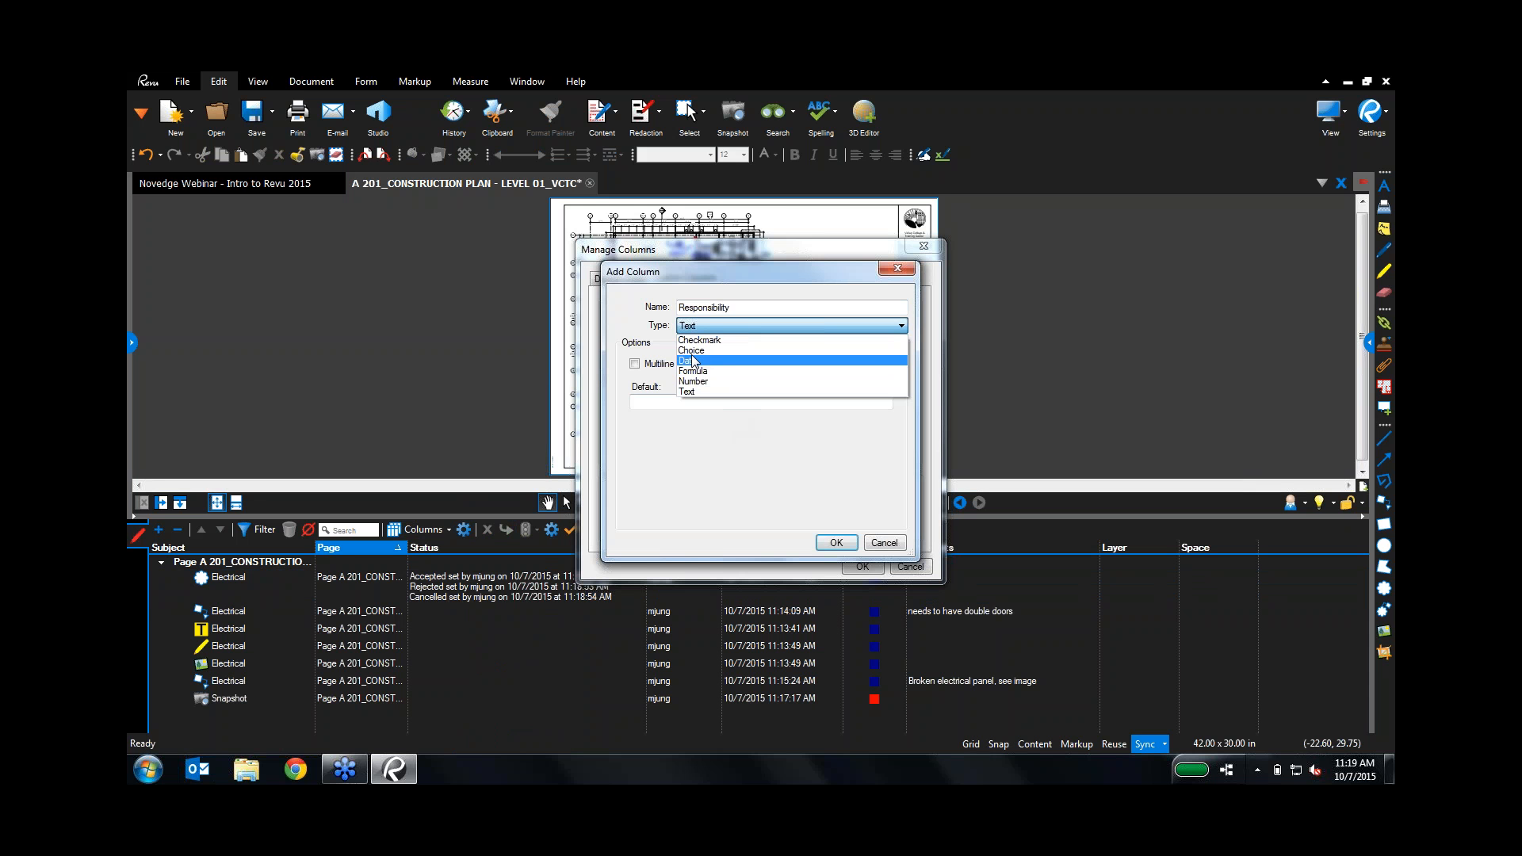
click(698, 351)
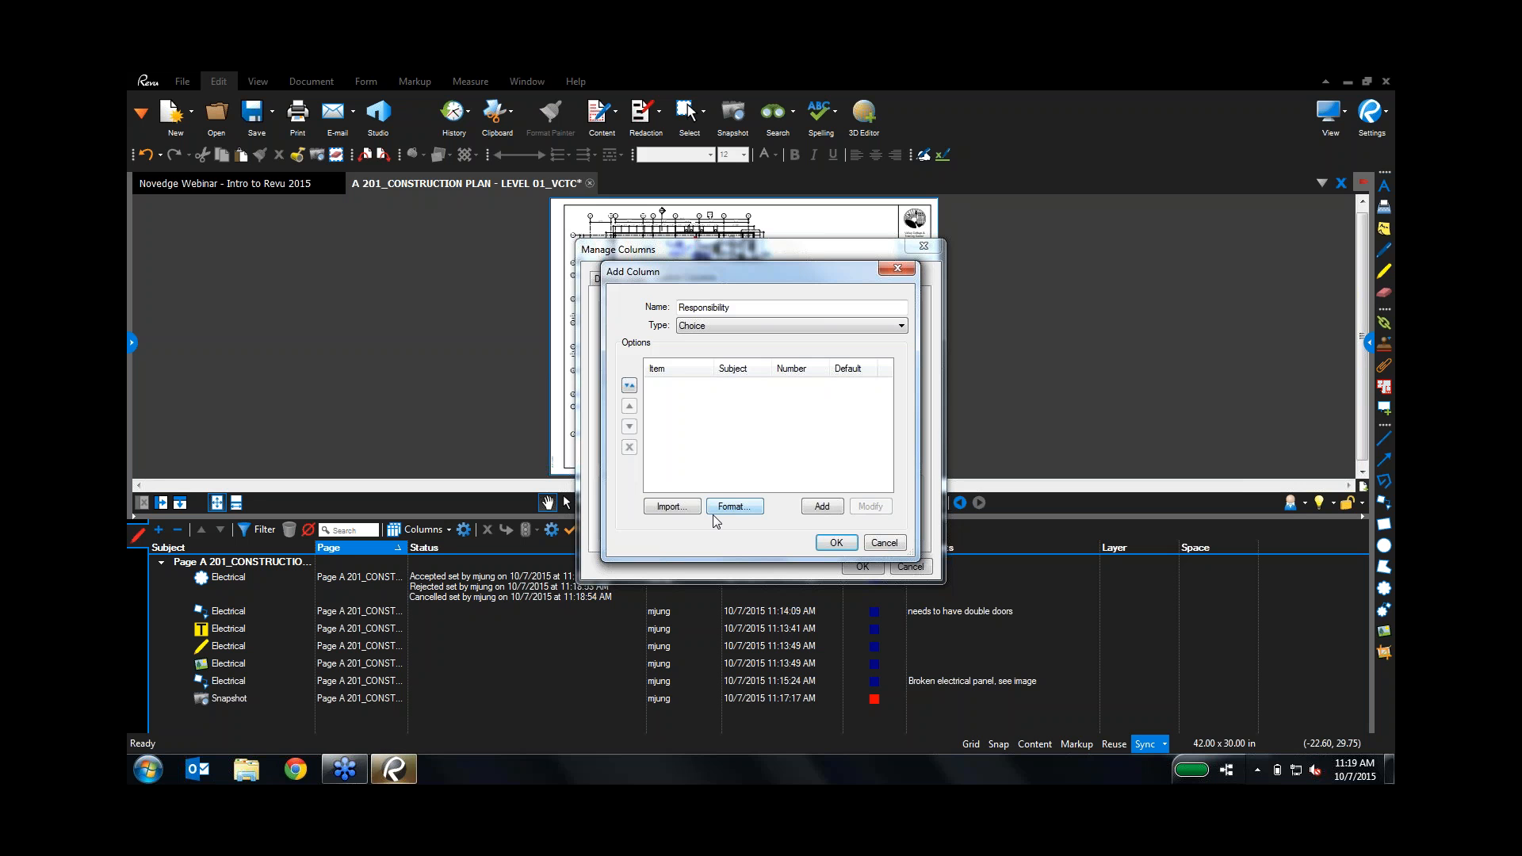
Step: Add two assignees' names as the Responsibility column's choice items and finish the column
click(829, 509)
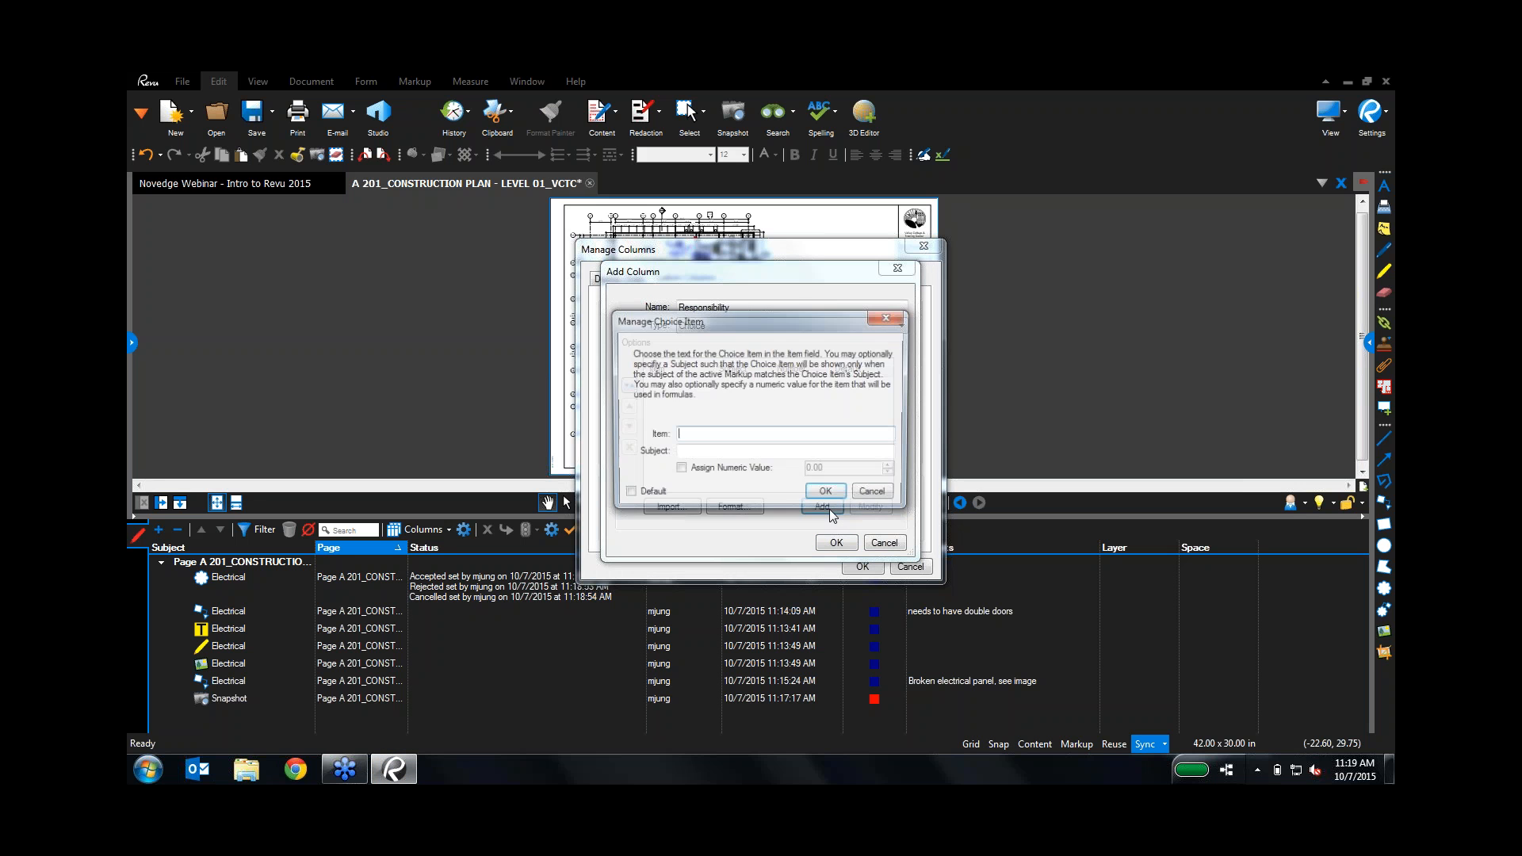
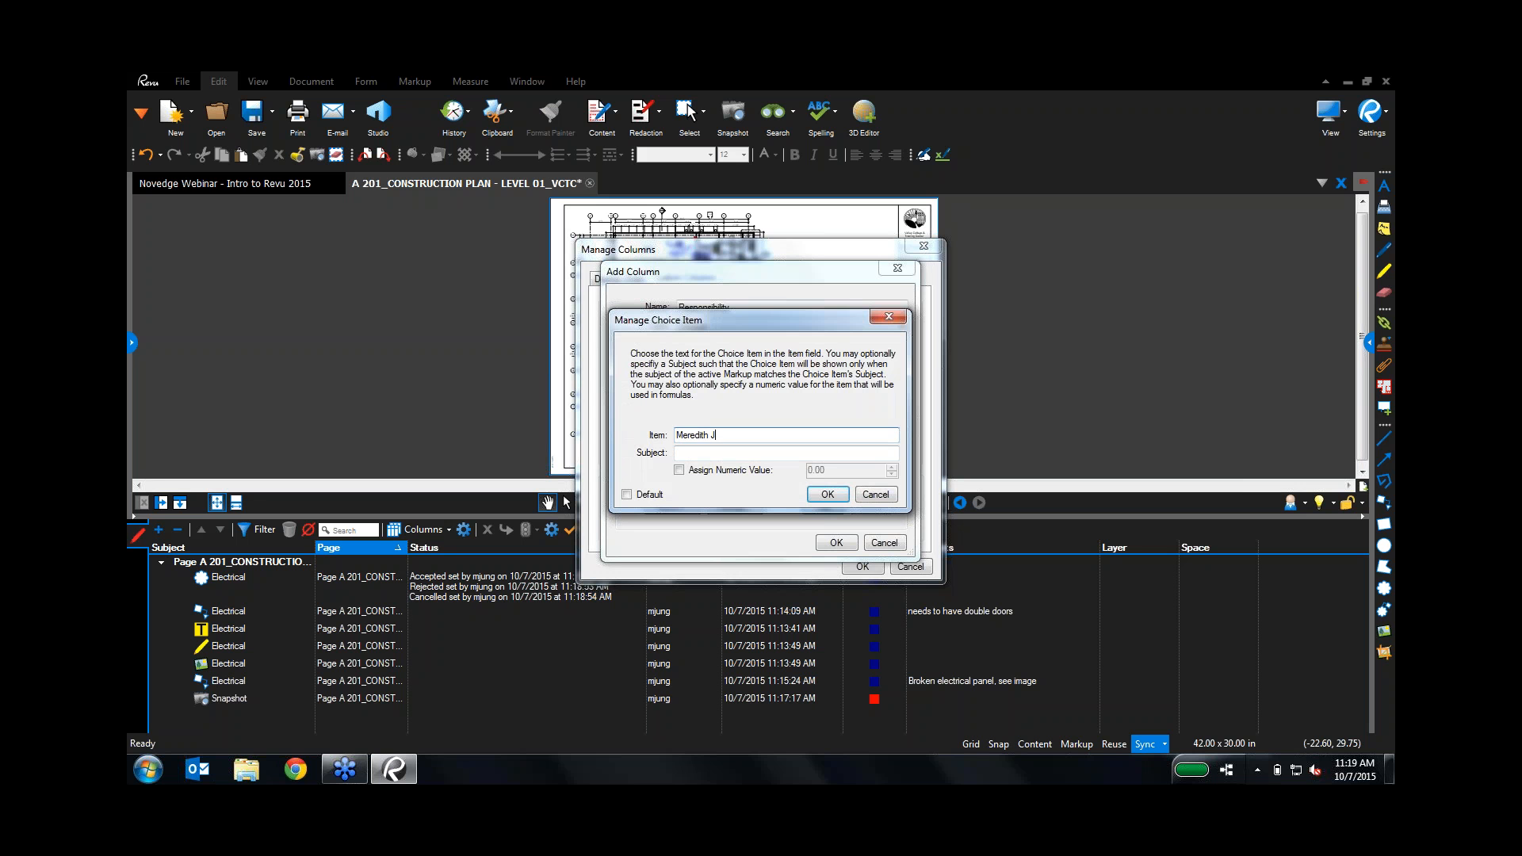
click(827, 493)
click(829, 507)
click(827, 493)
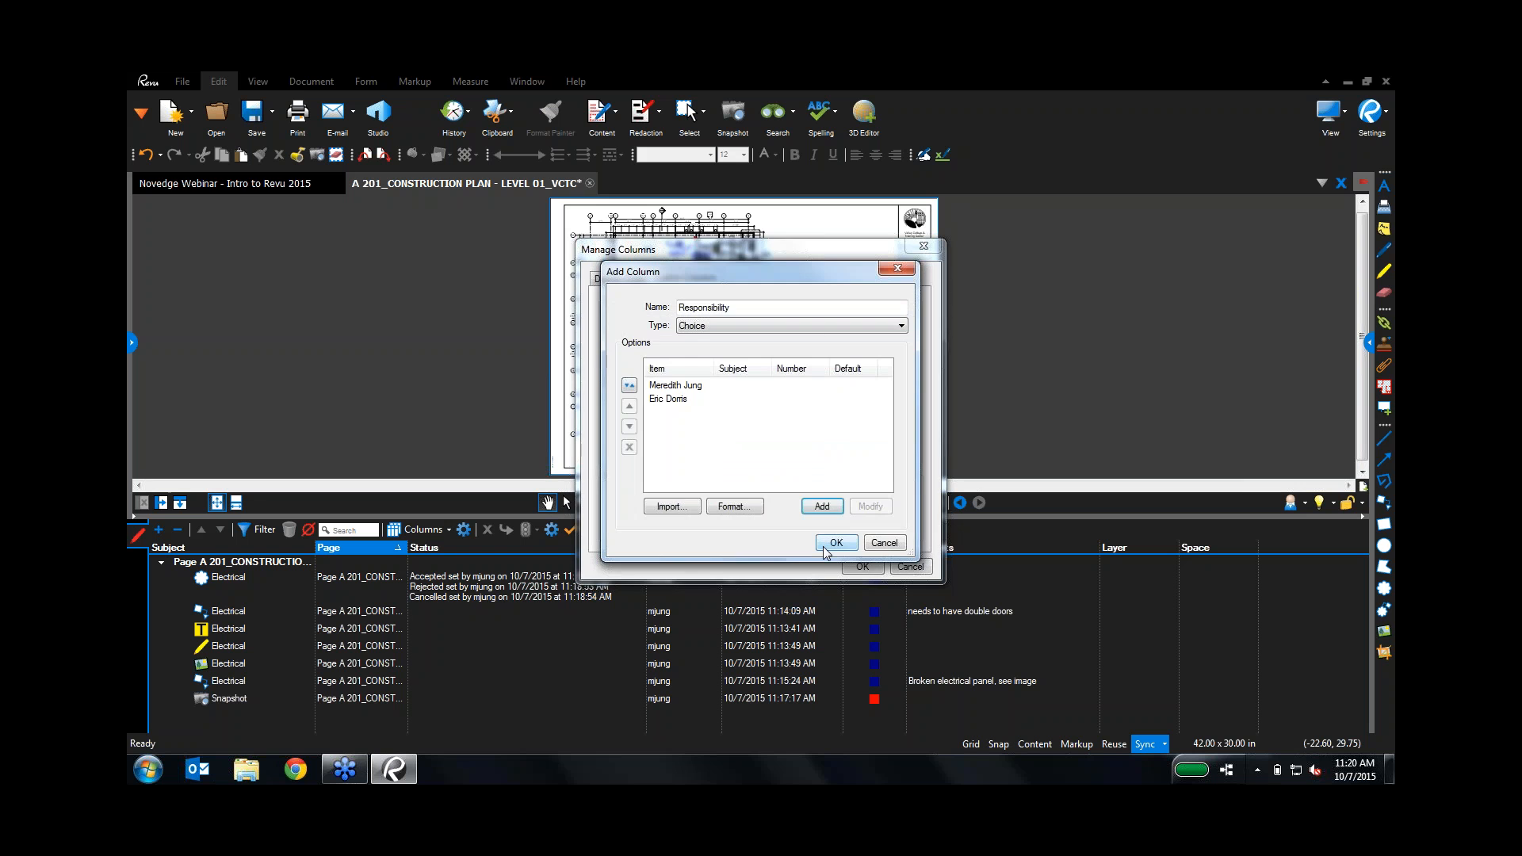
click(830, 544)
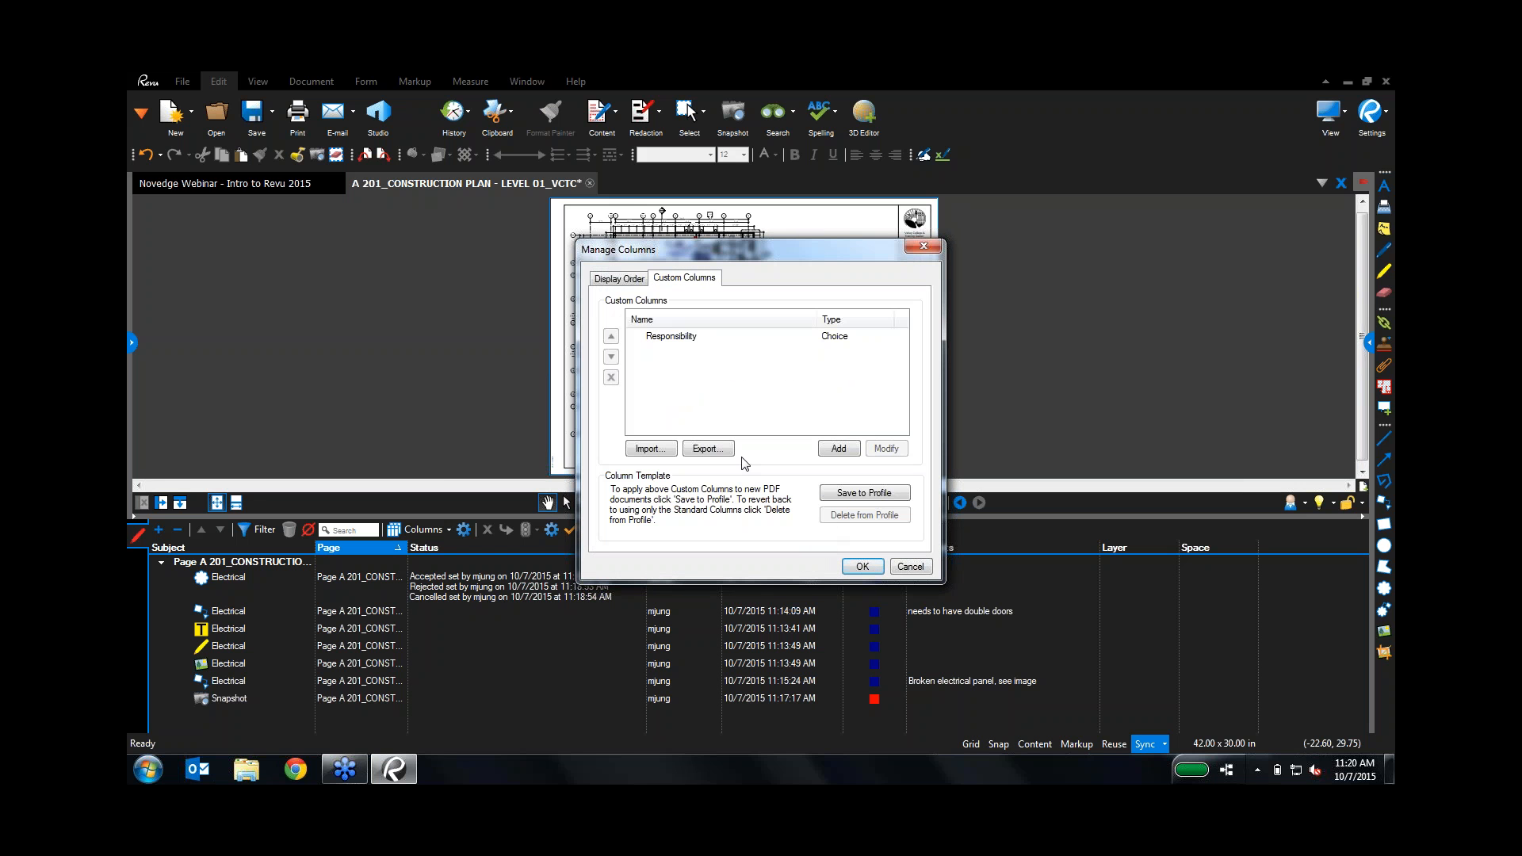
Step: Apply the new column and move Responsibility between the Date and Color columns
click(834, 446)
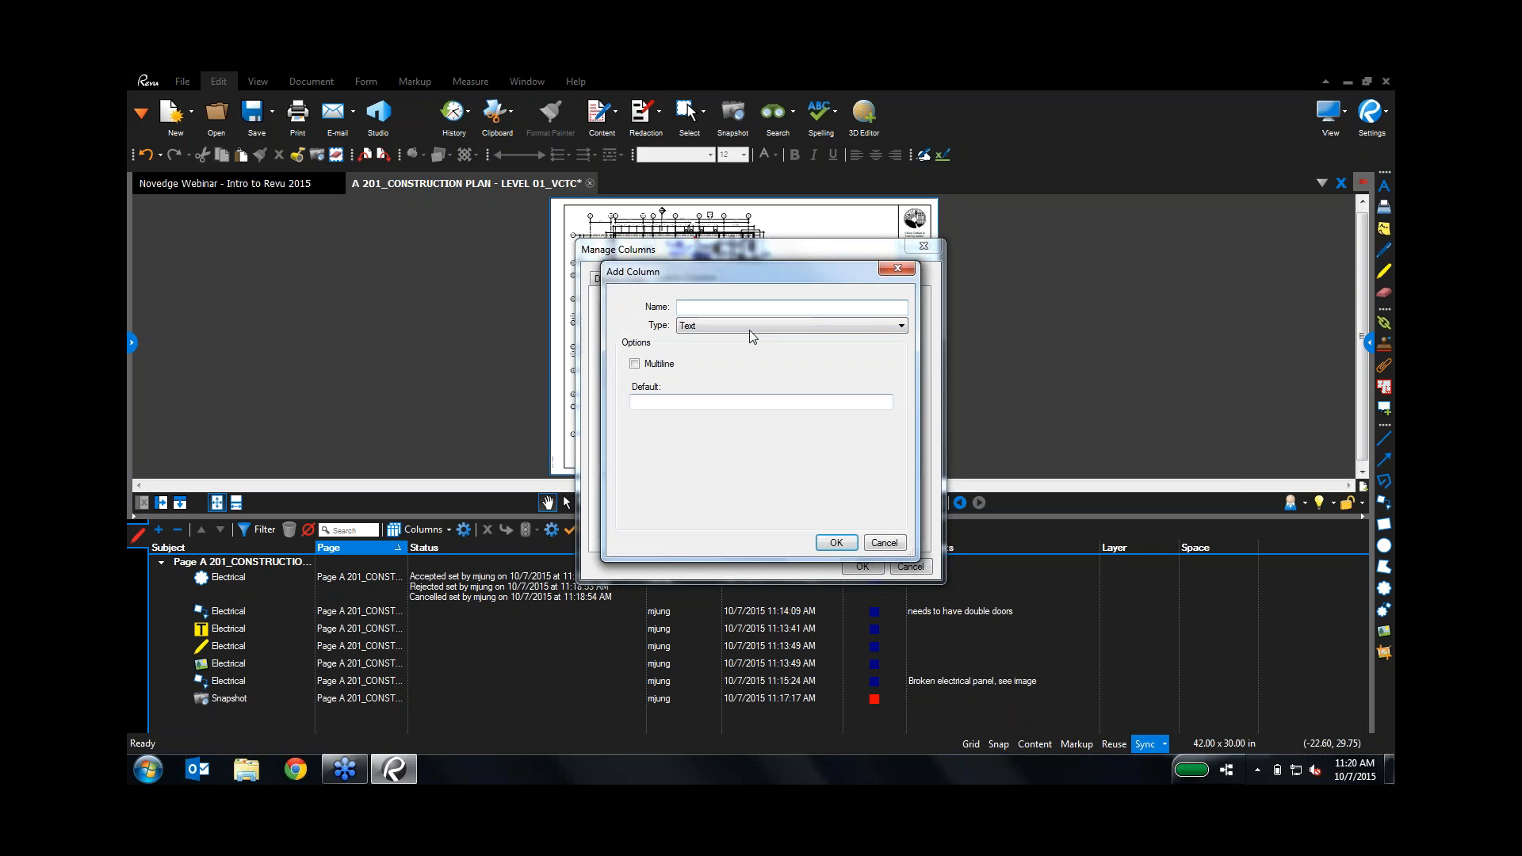
click(749, 328)
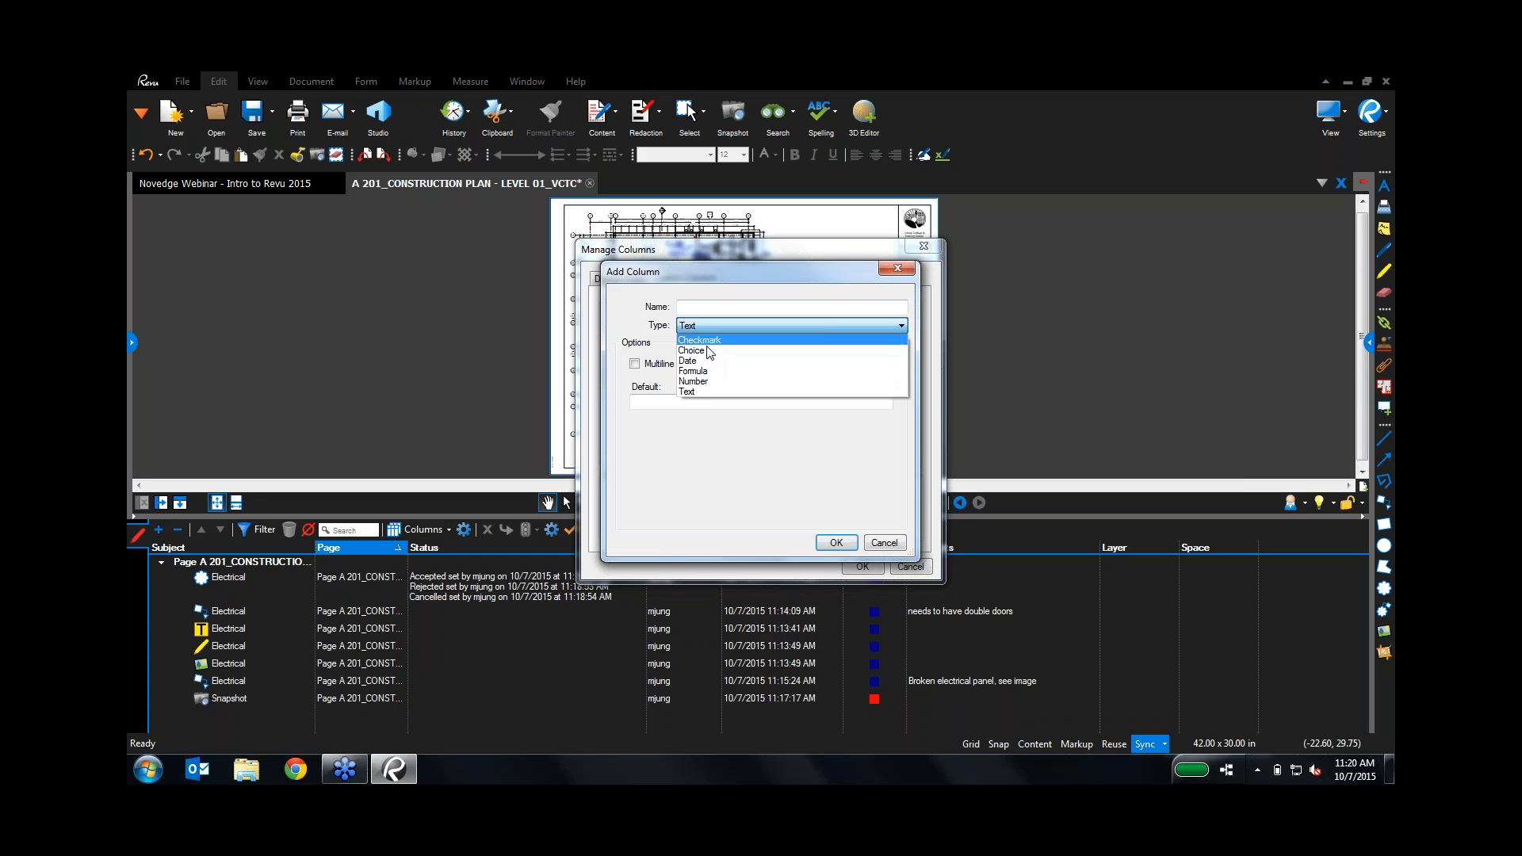
click(885, 545)
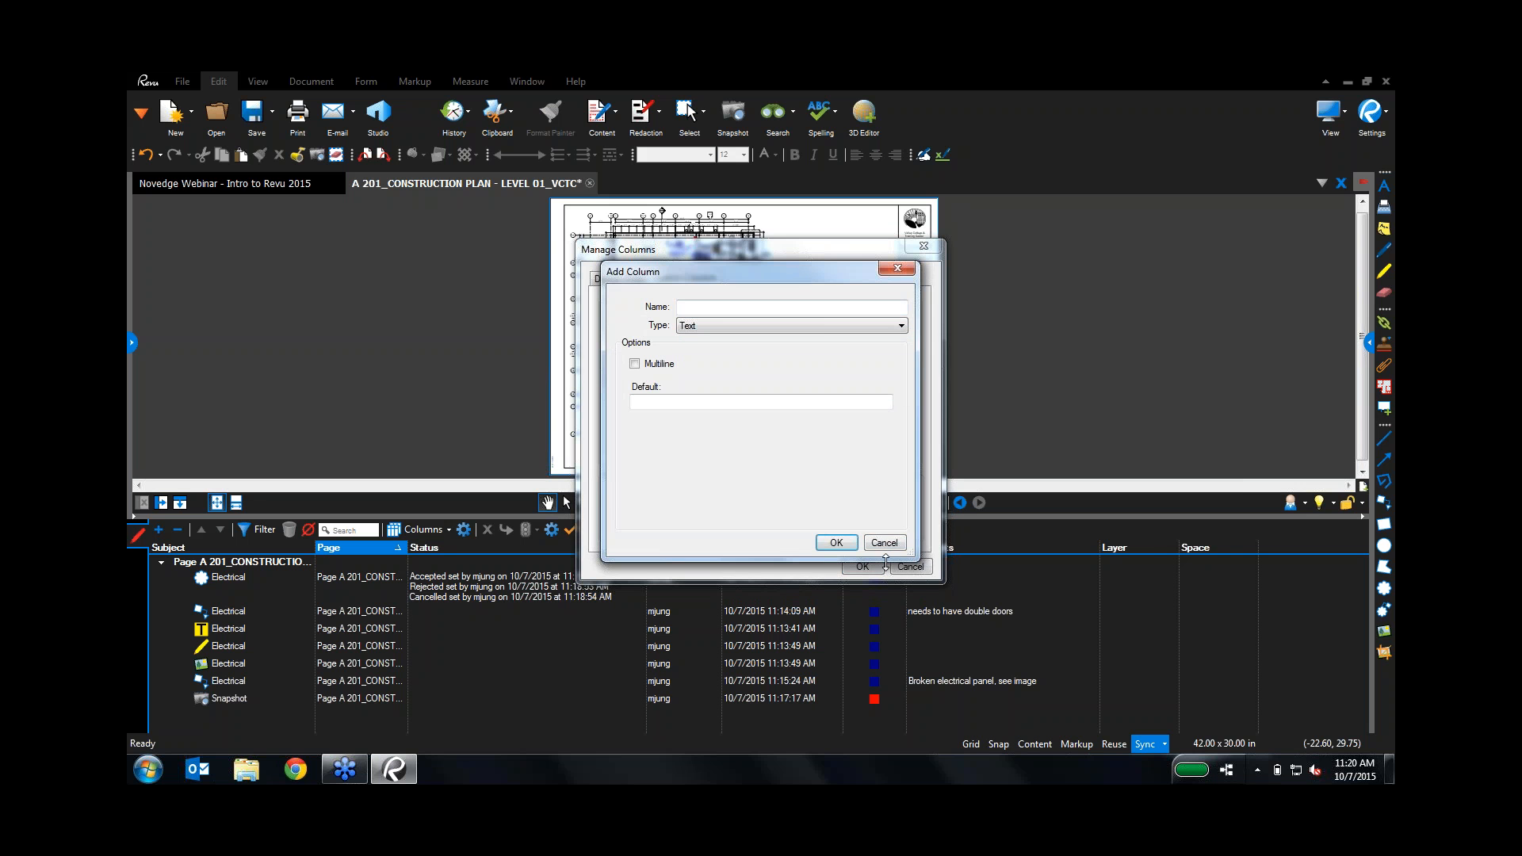
click(885, 545)
click(861, 568)
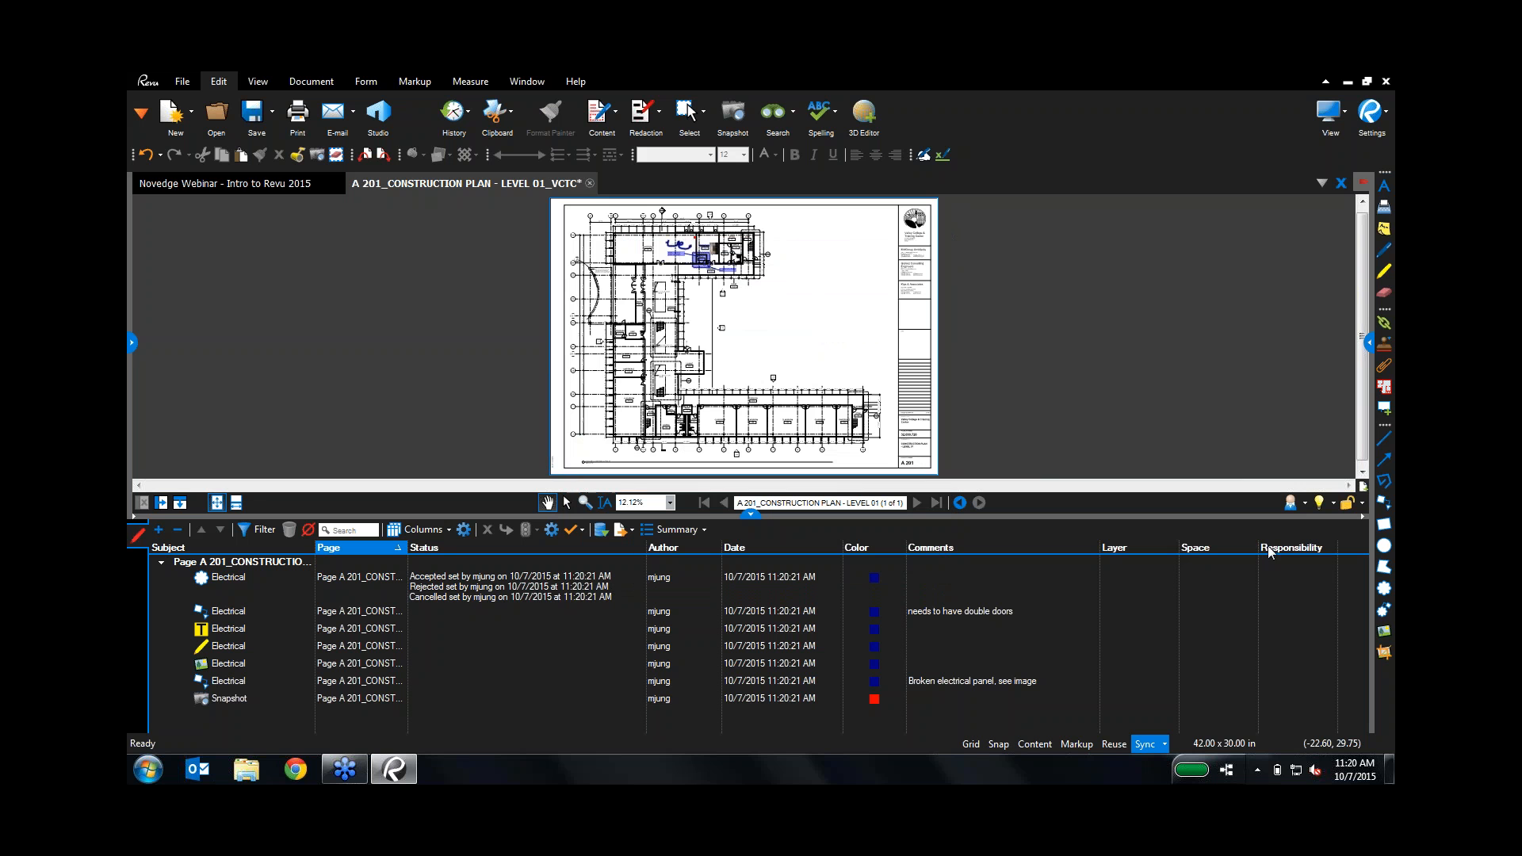
drag(1277, 545, 863, 557)
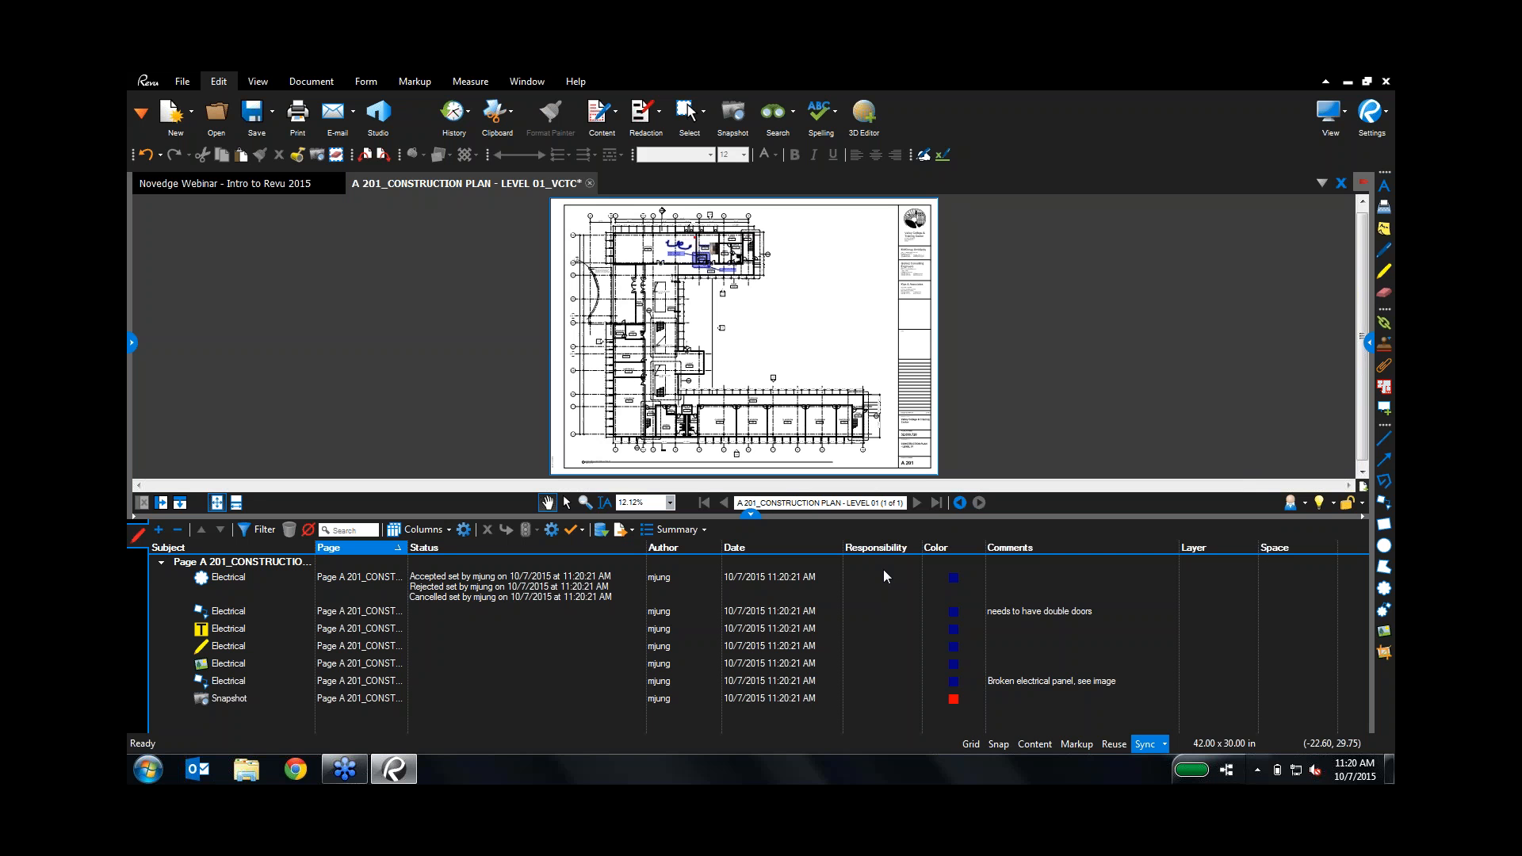
Step: Import the three trade comment PDFs from the Bluebeam Demo 2015 Import Comments folder
click(600, 533)
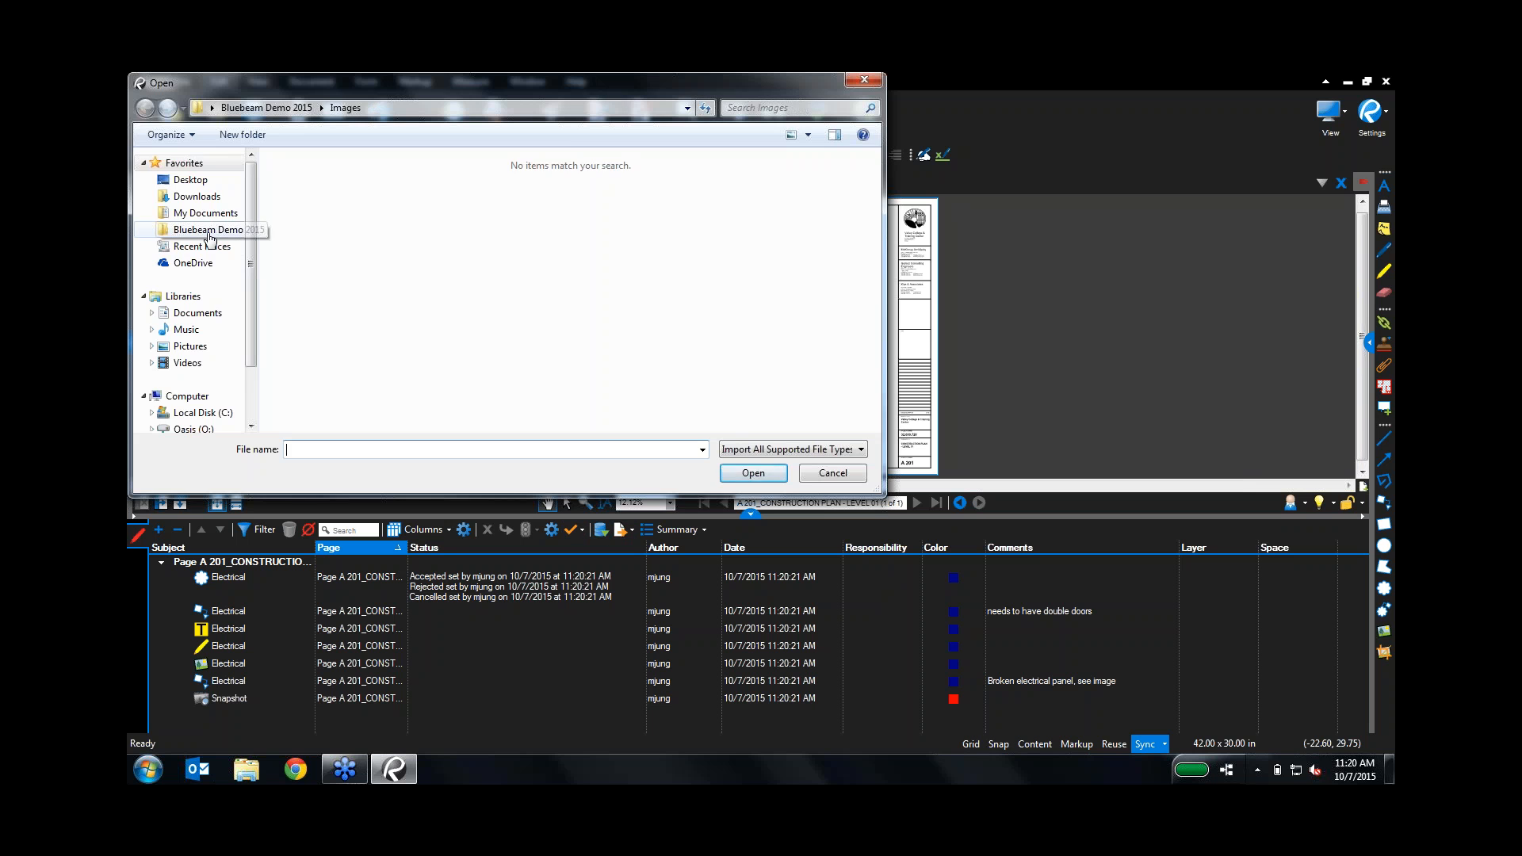
click(212, 231)
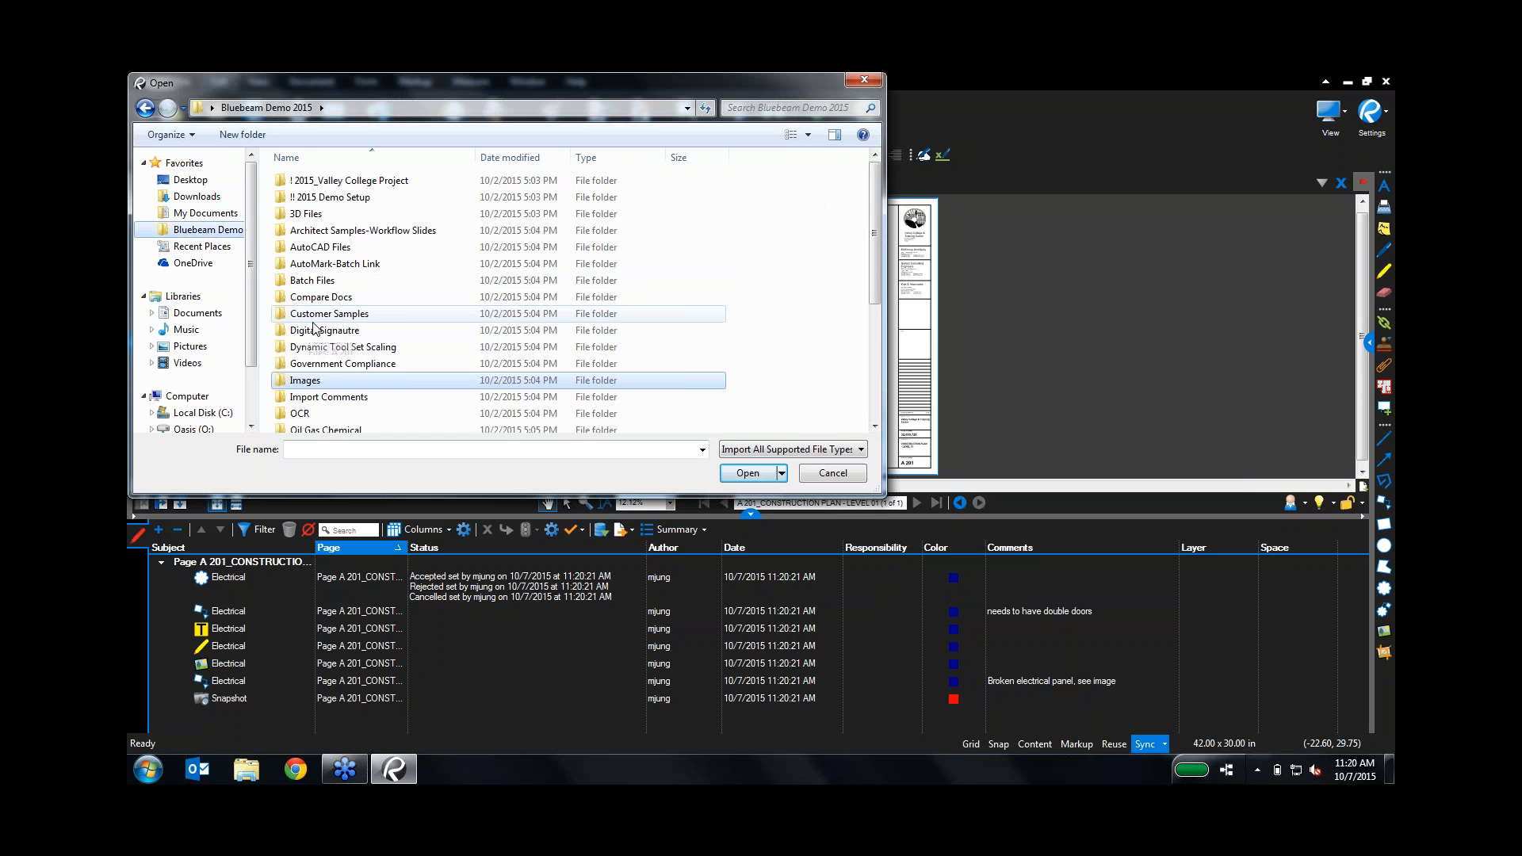
double_click(320, 401)
click(333, 182)
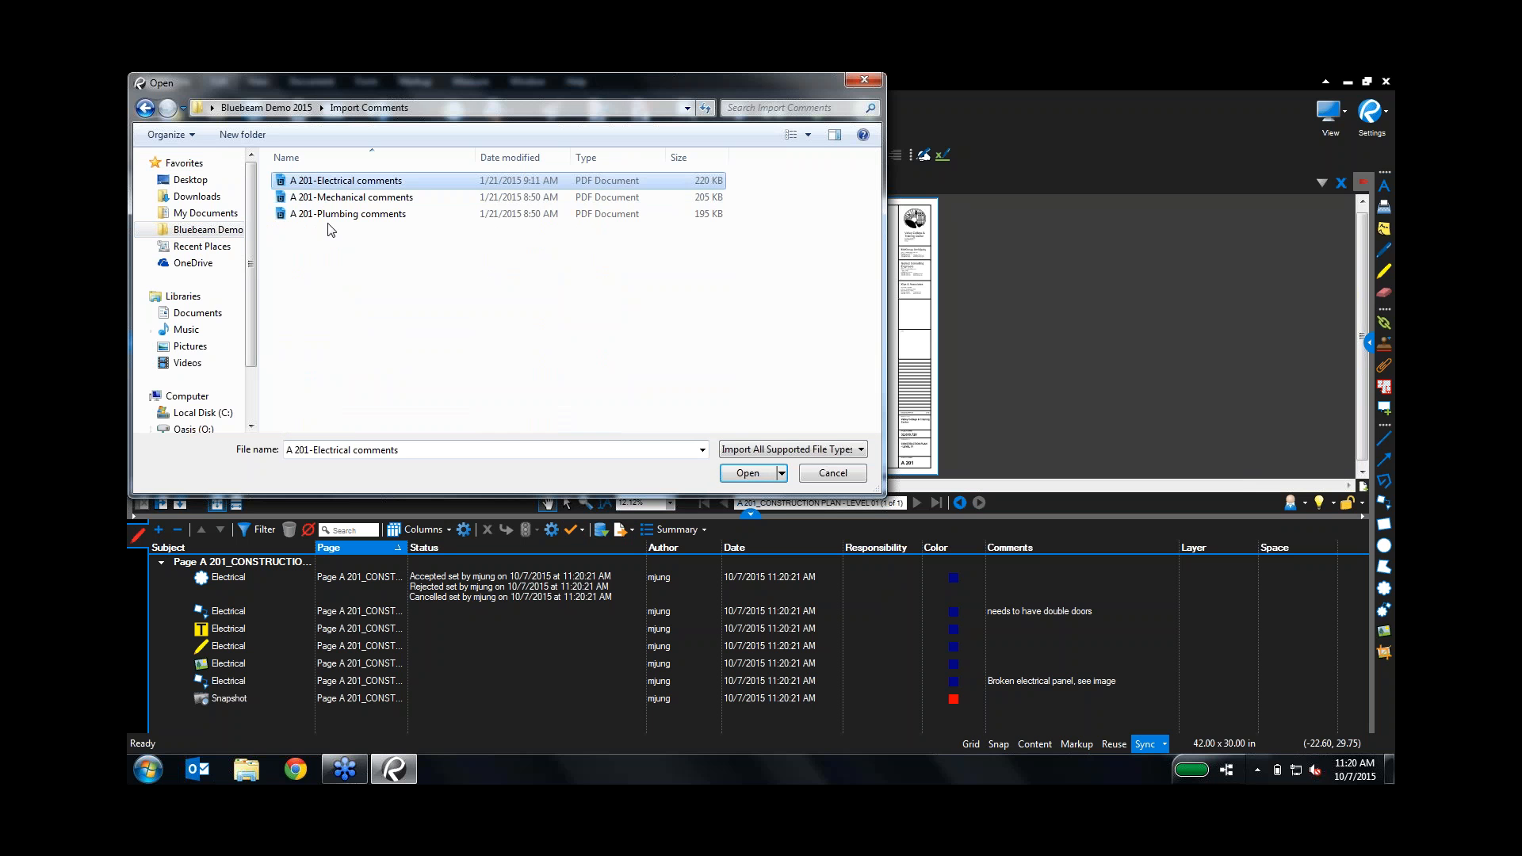
shift+click(333, 214)
click(747, 472)
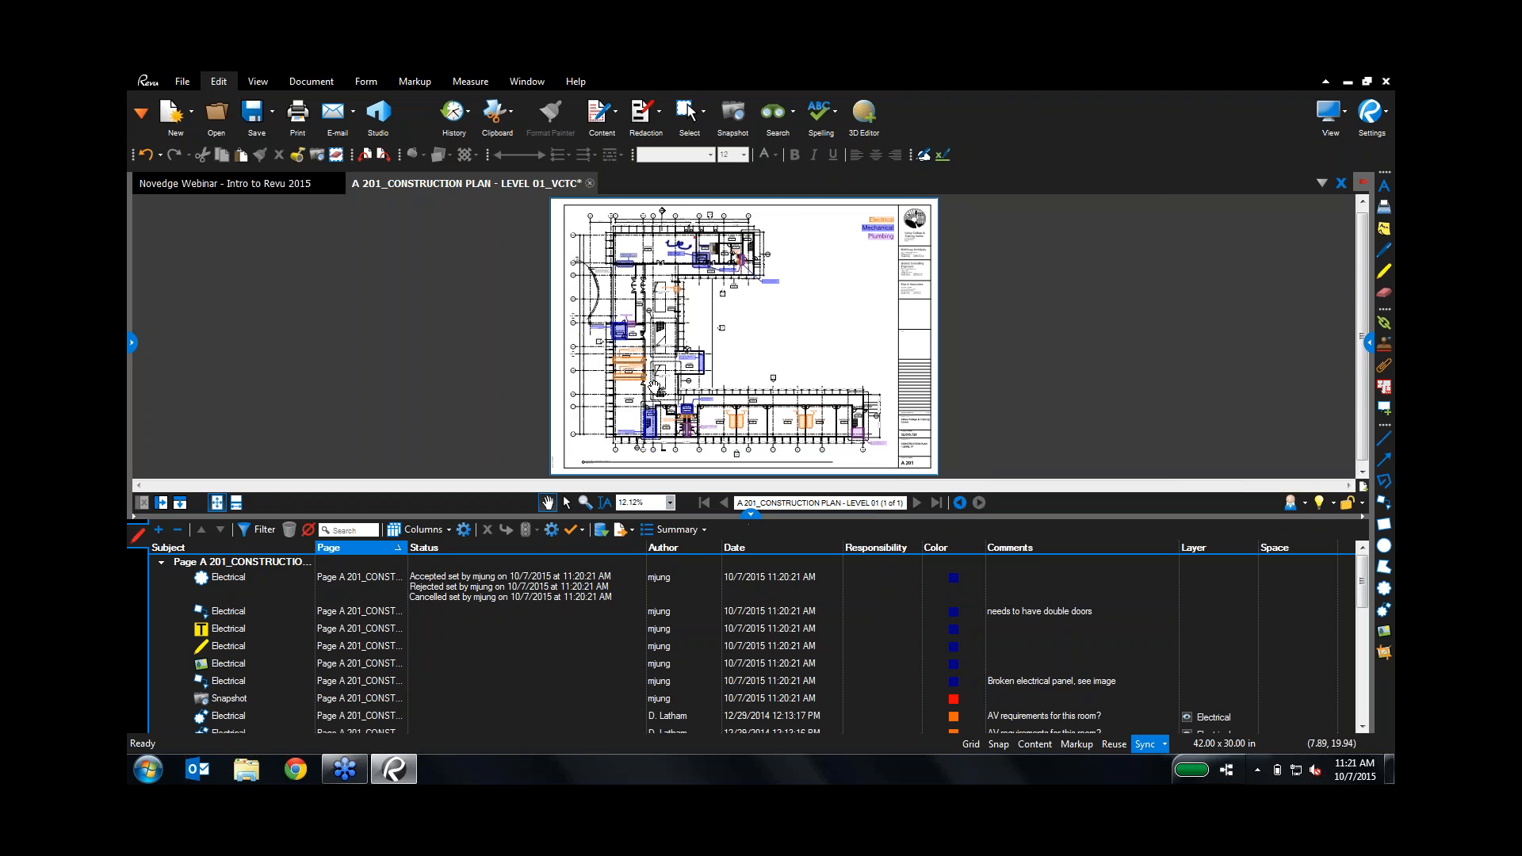
Step: Zoom and pan the sheet to close in on the corridor classrooms and their markup clouds
scroll(728, 358, up, 5)
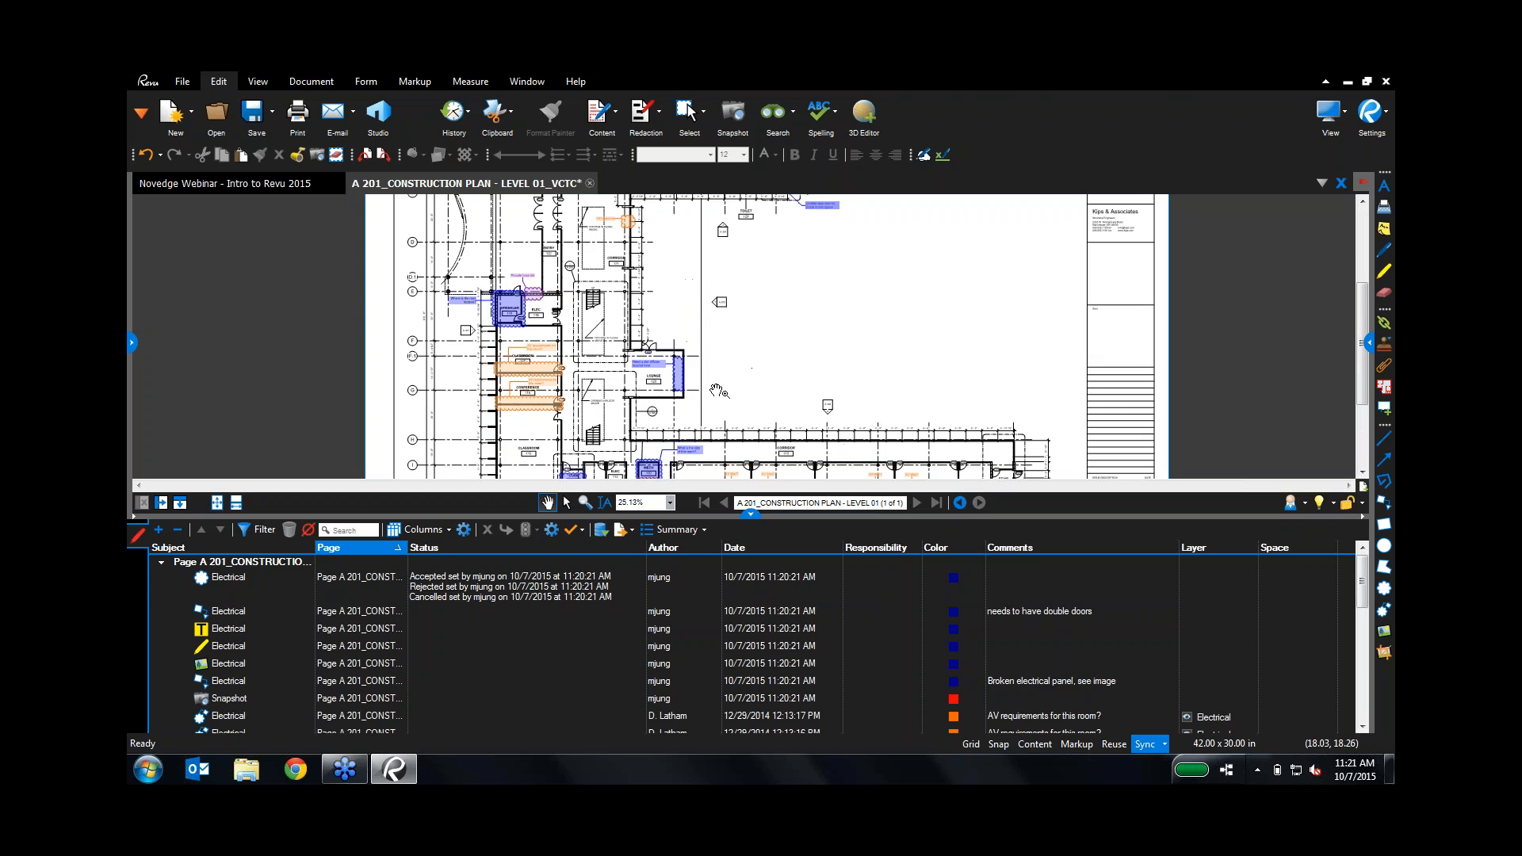
mouse_move(840, 356)
mouse_down()
mouse_move(846, 235)
mouse_move(808, 167)
mouse_up()
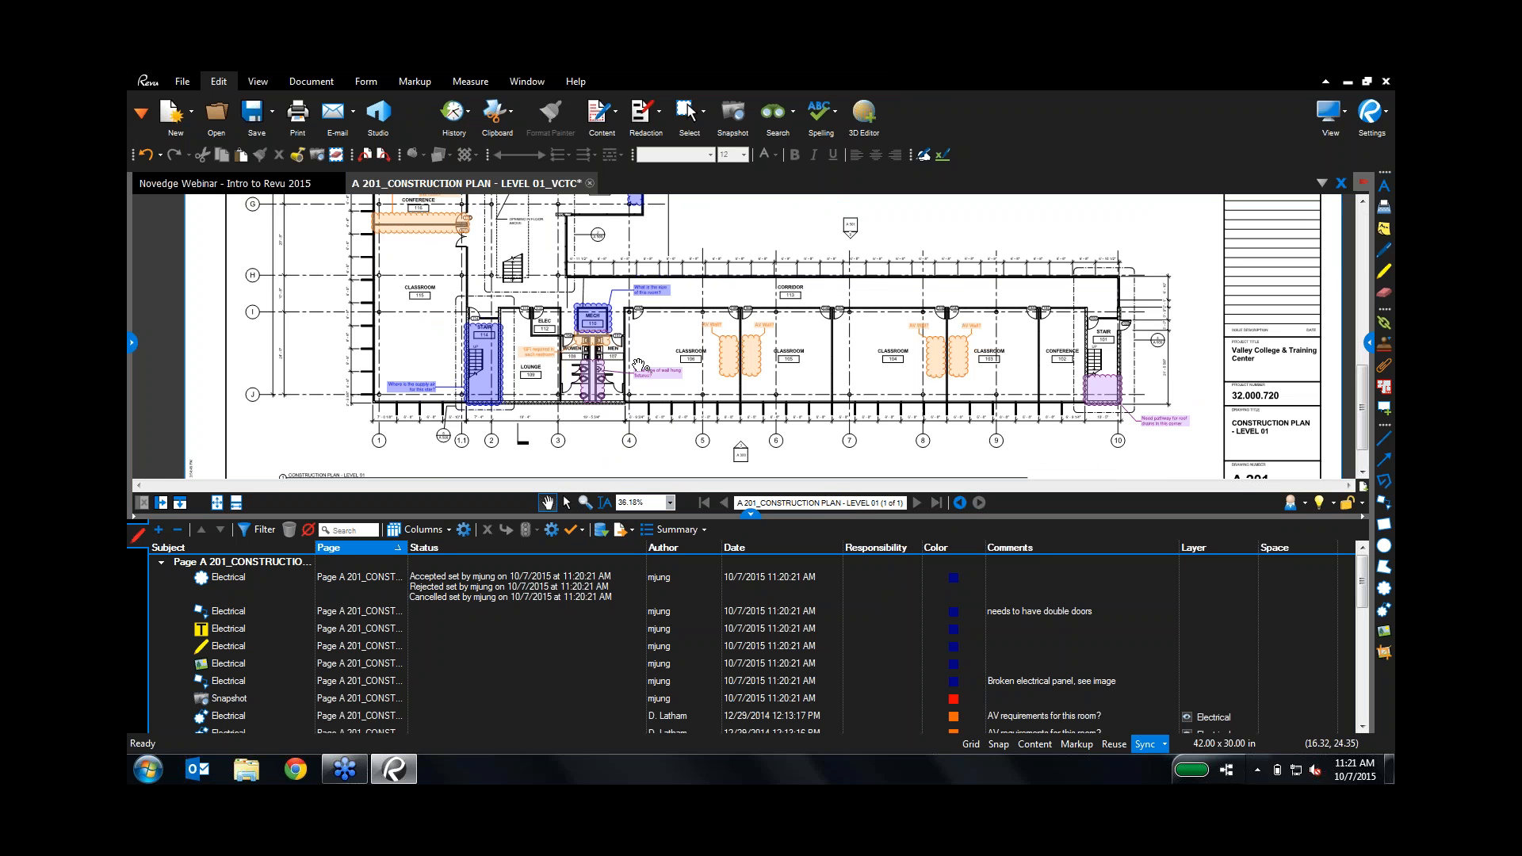
scroll(720, 371, down, 3)
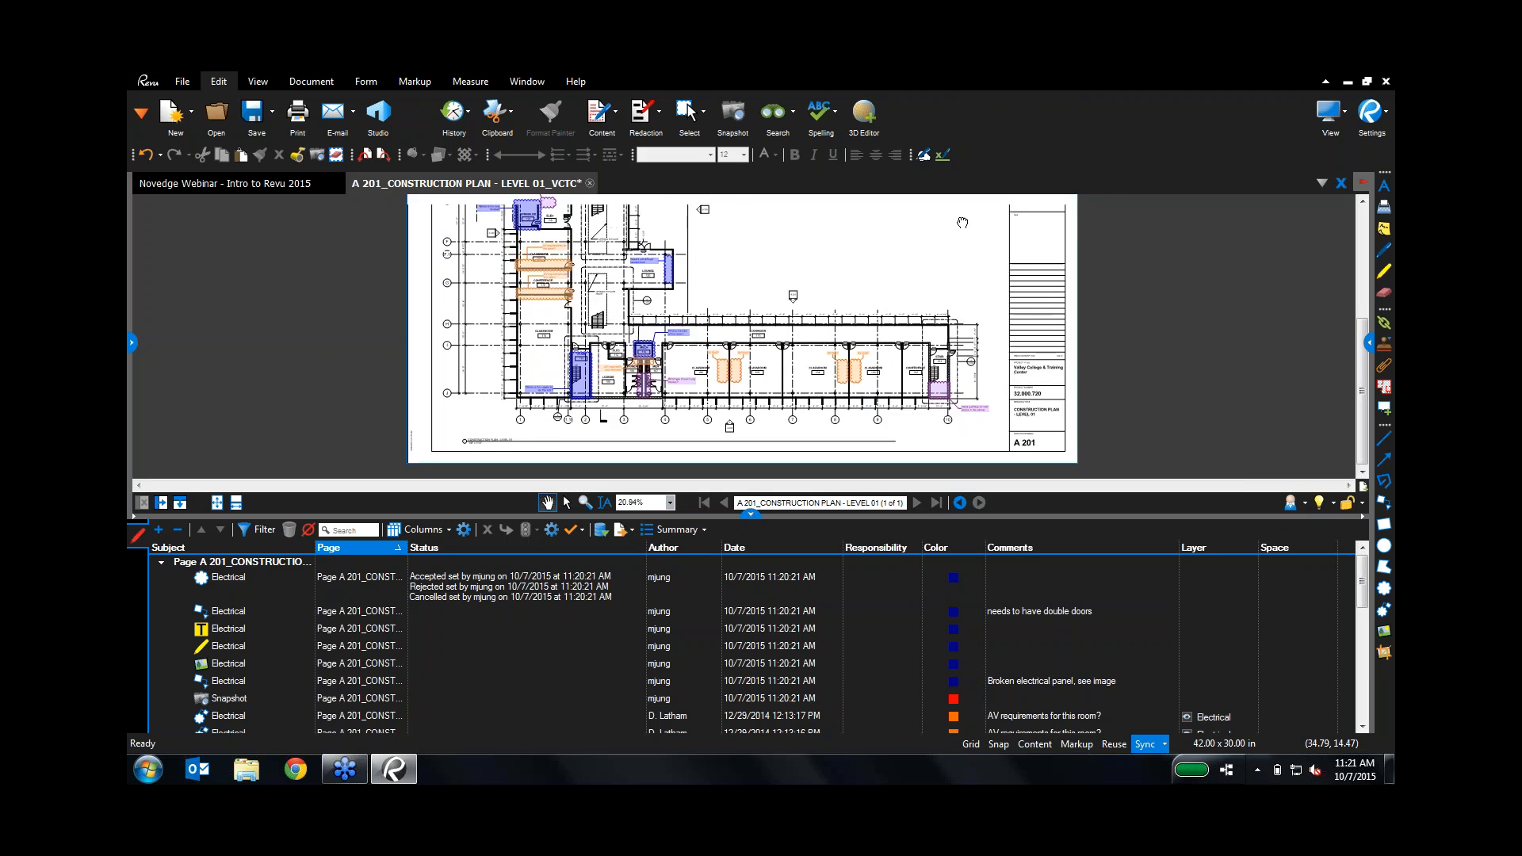
scroll(963, 223, up, 3)
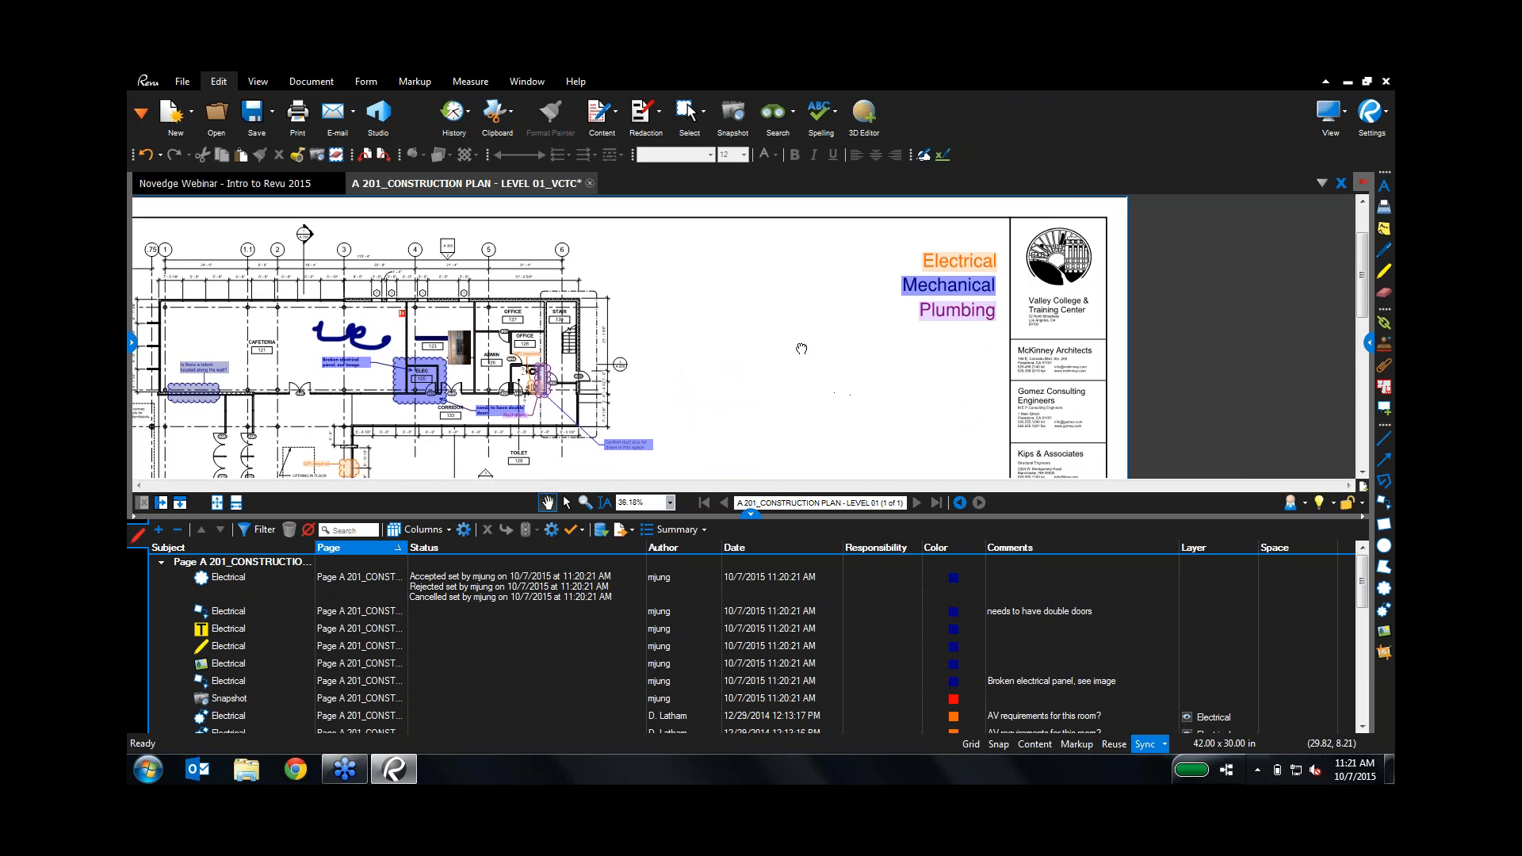
drag(801, 349, 811, 254)
scroll(799, 354, down, 2)
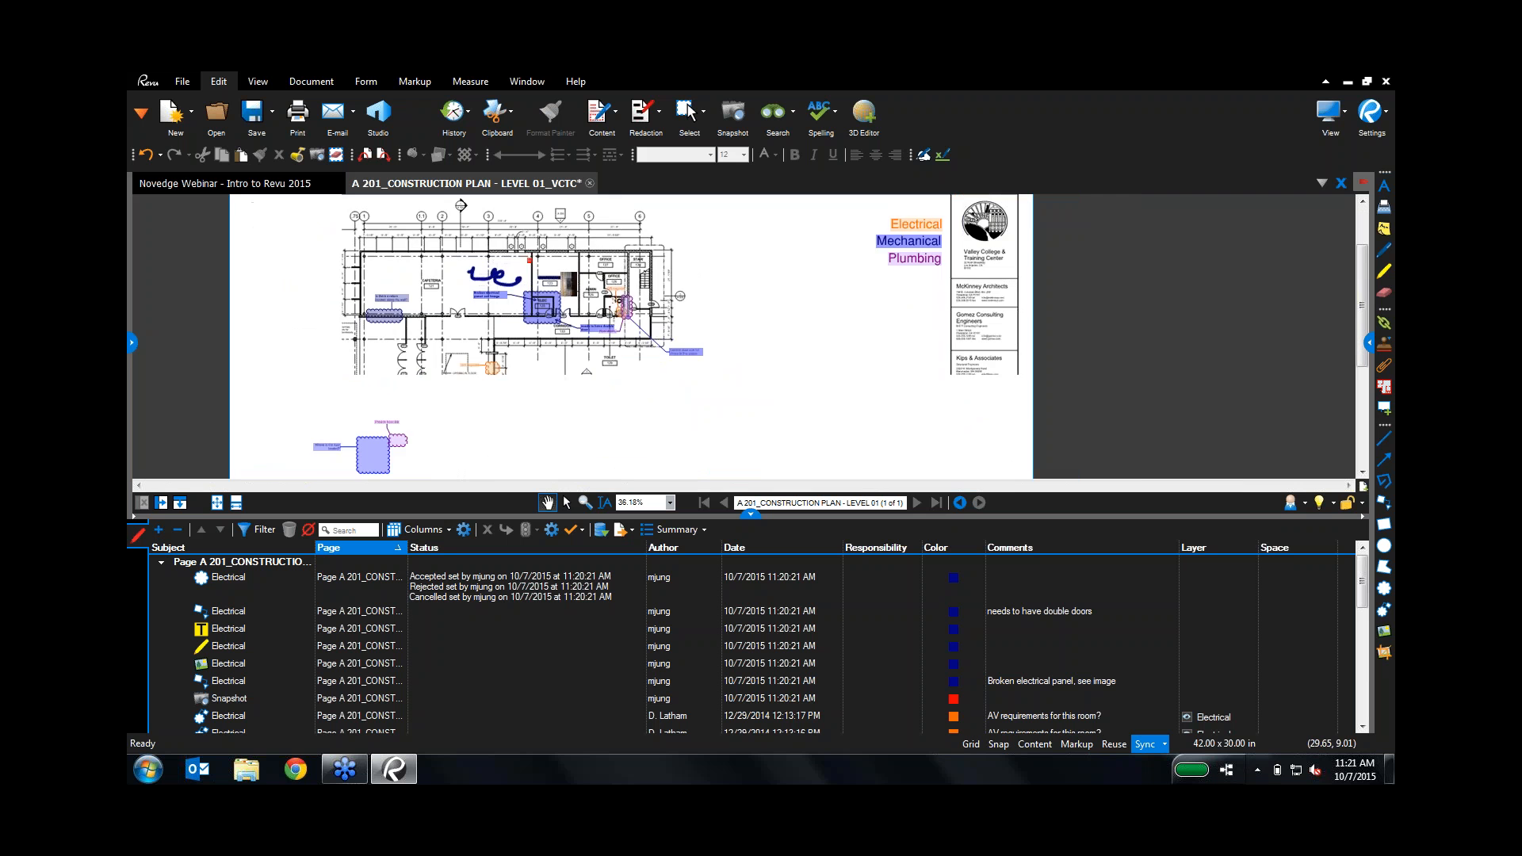
drag(762, 365, 765, 195)
scroll(614, 367, up, 1)
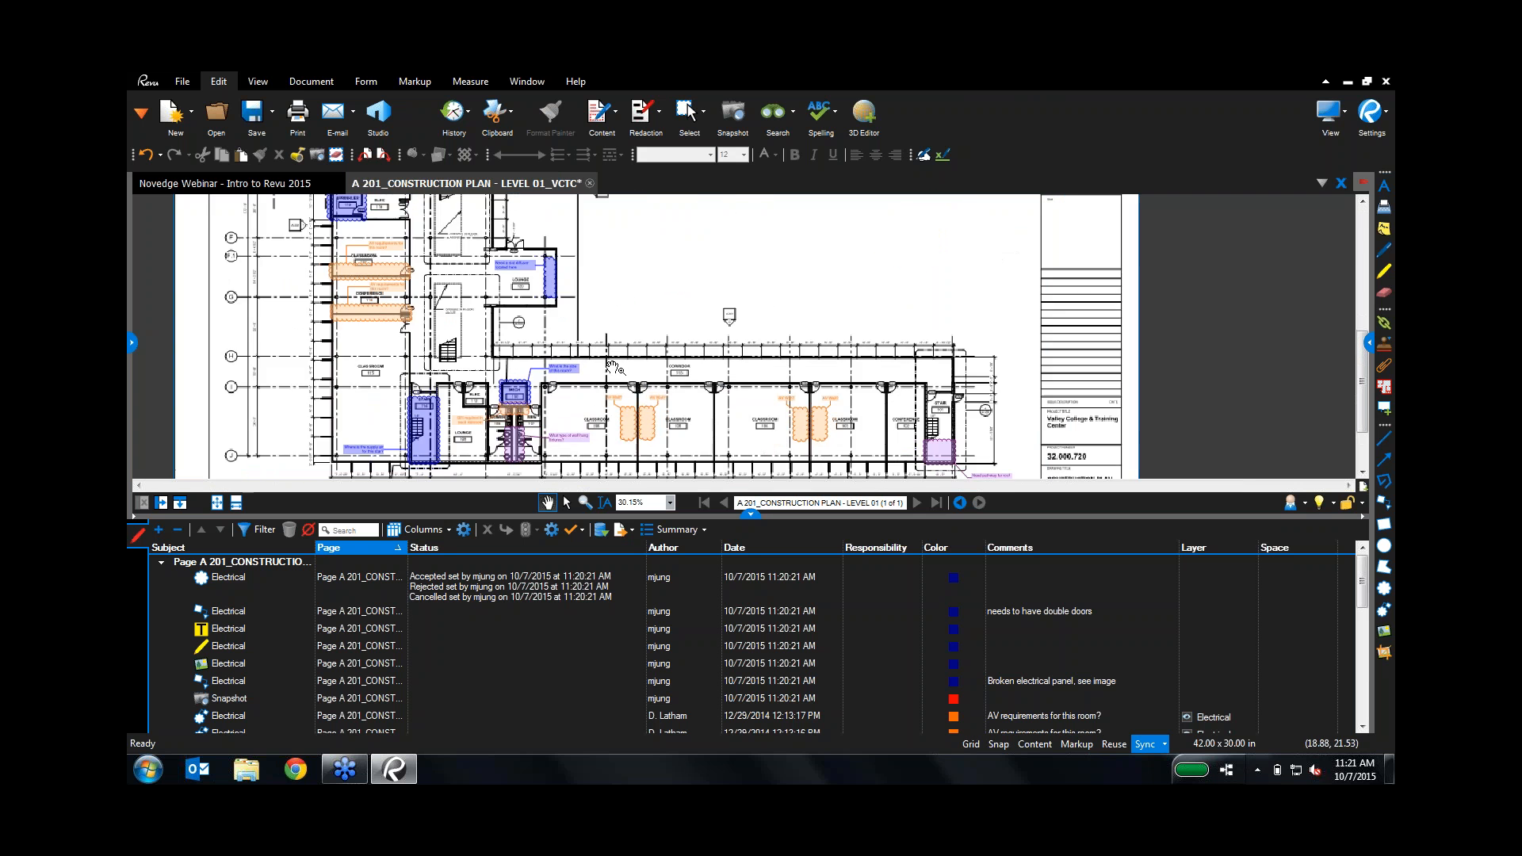
scroll(614, 367, up, 3)
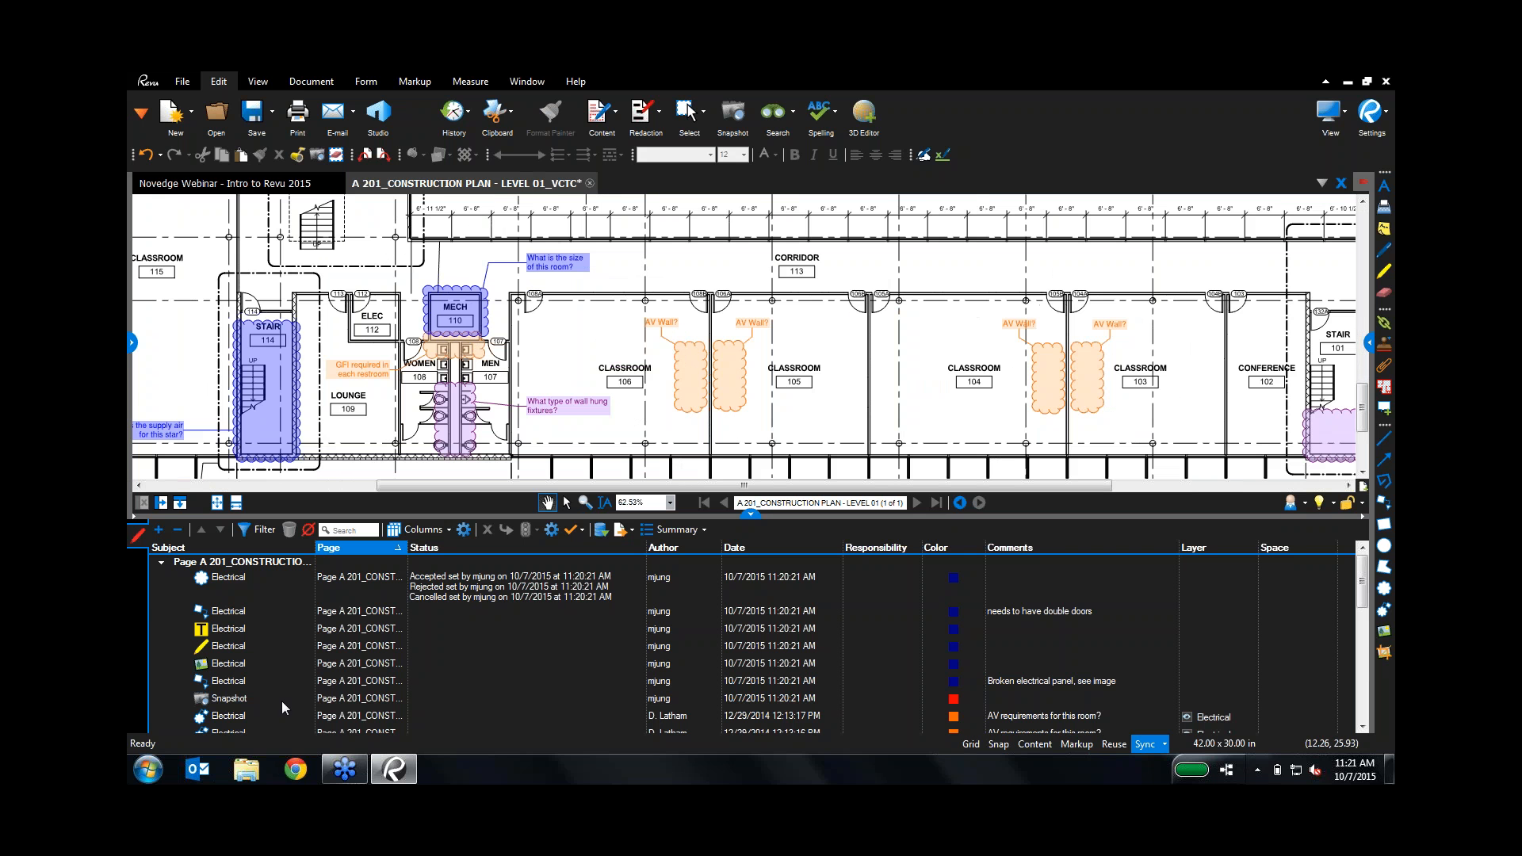
Step: Sort and group the markups list by Subject
click(220, 548)
scroll(272, 612, down, 6)
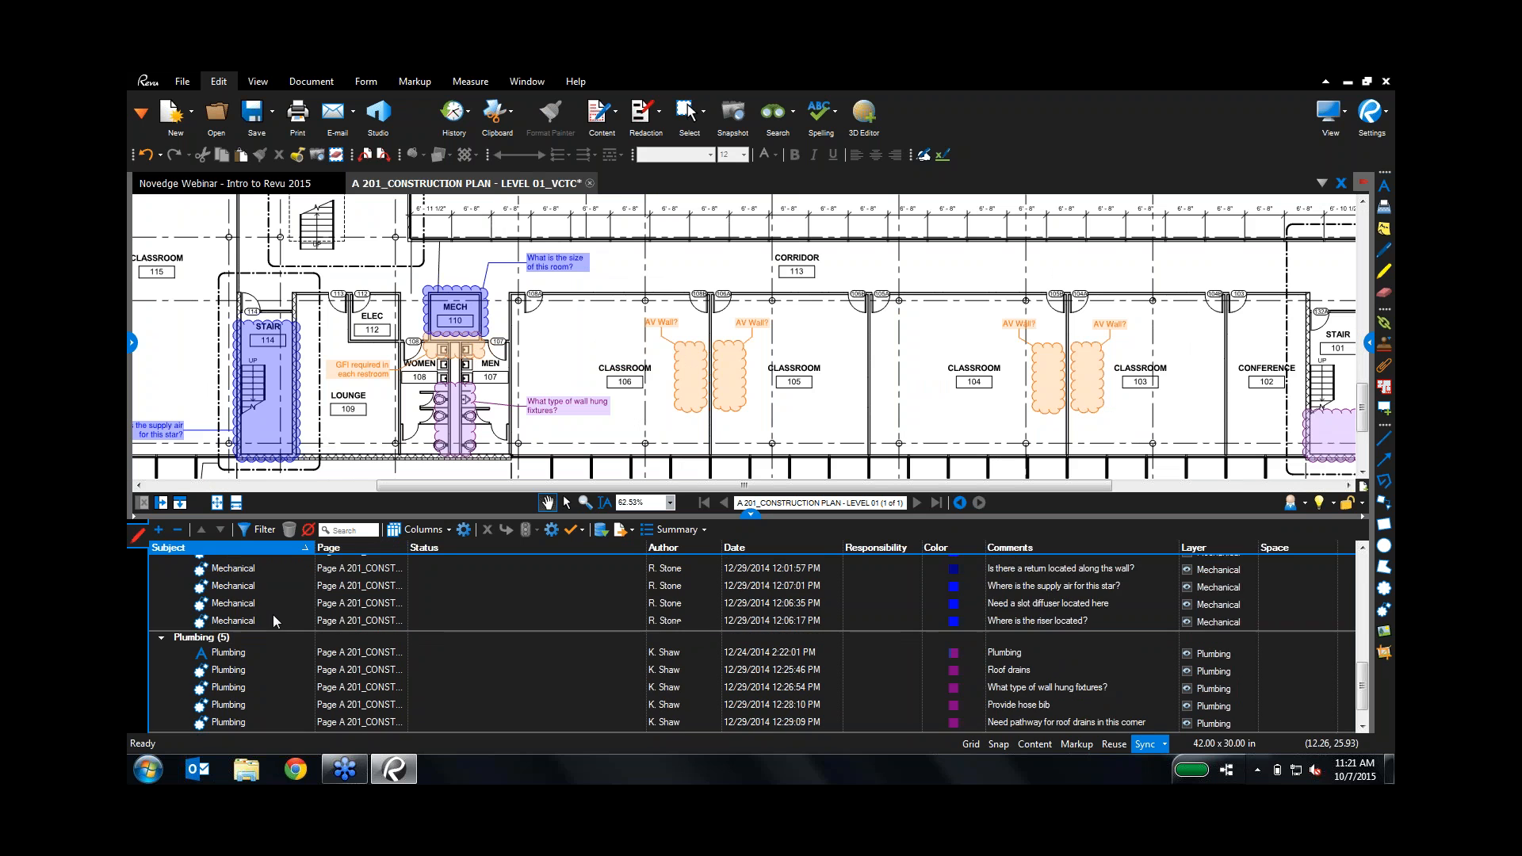
scroll(273, 615, up, 3)
scroll(231, 645, down, 5)
scroll(232, 668, down, 2)
scroll(226, 672, up, 10)
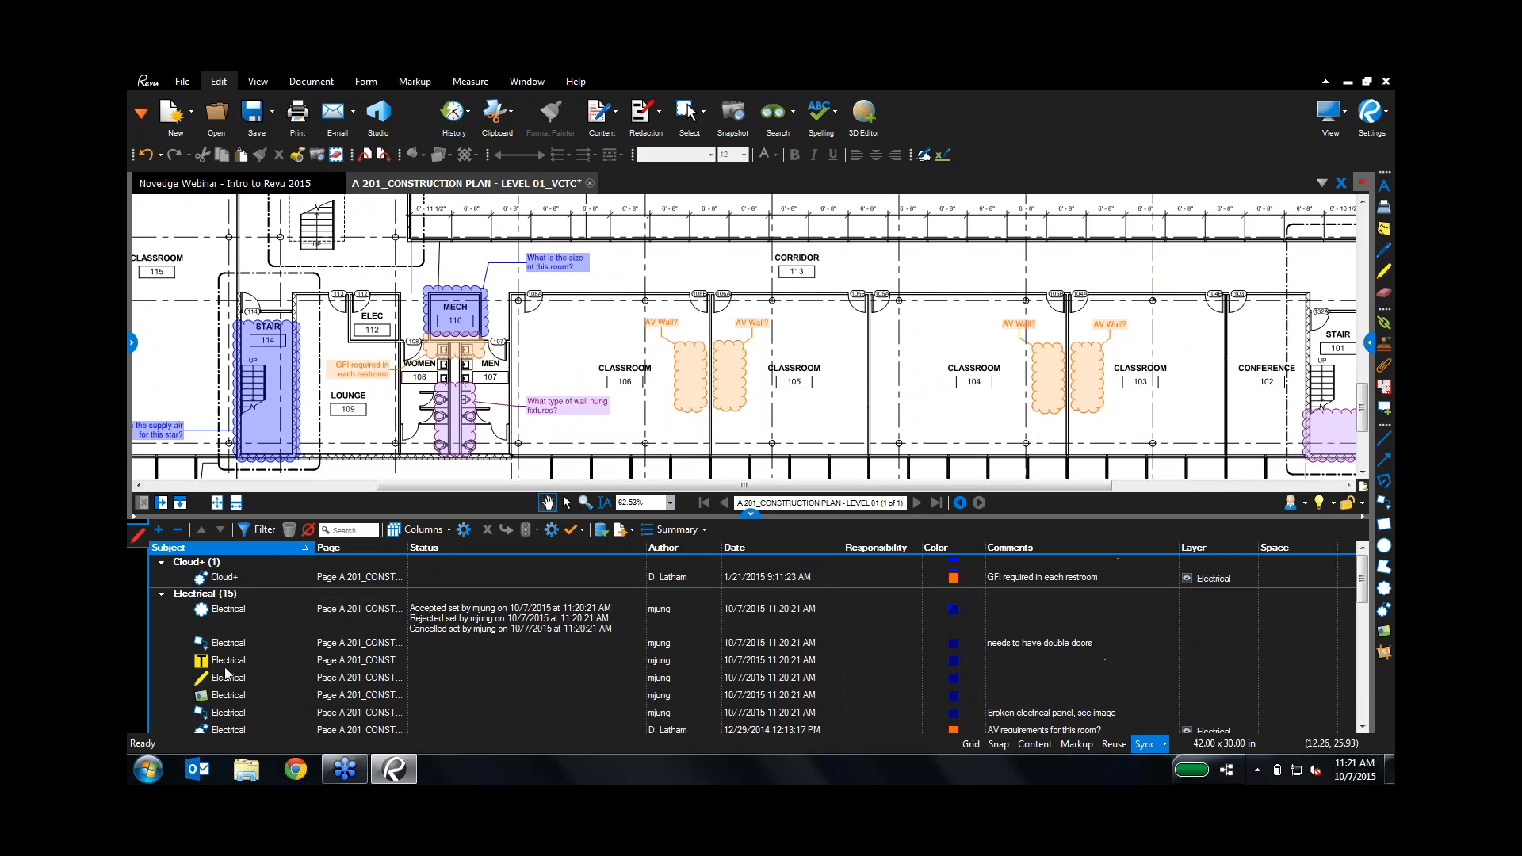
Step: Filter the markups list by Subject to show only Mechanical
click(246, 532)
click(311, 553)
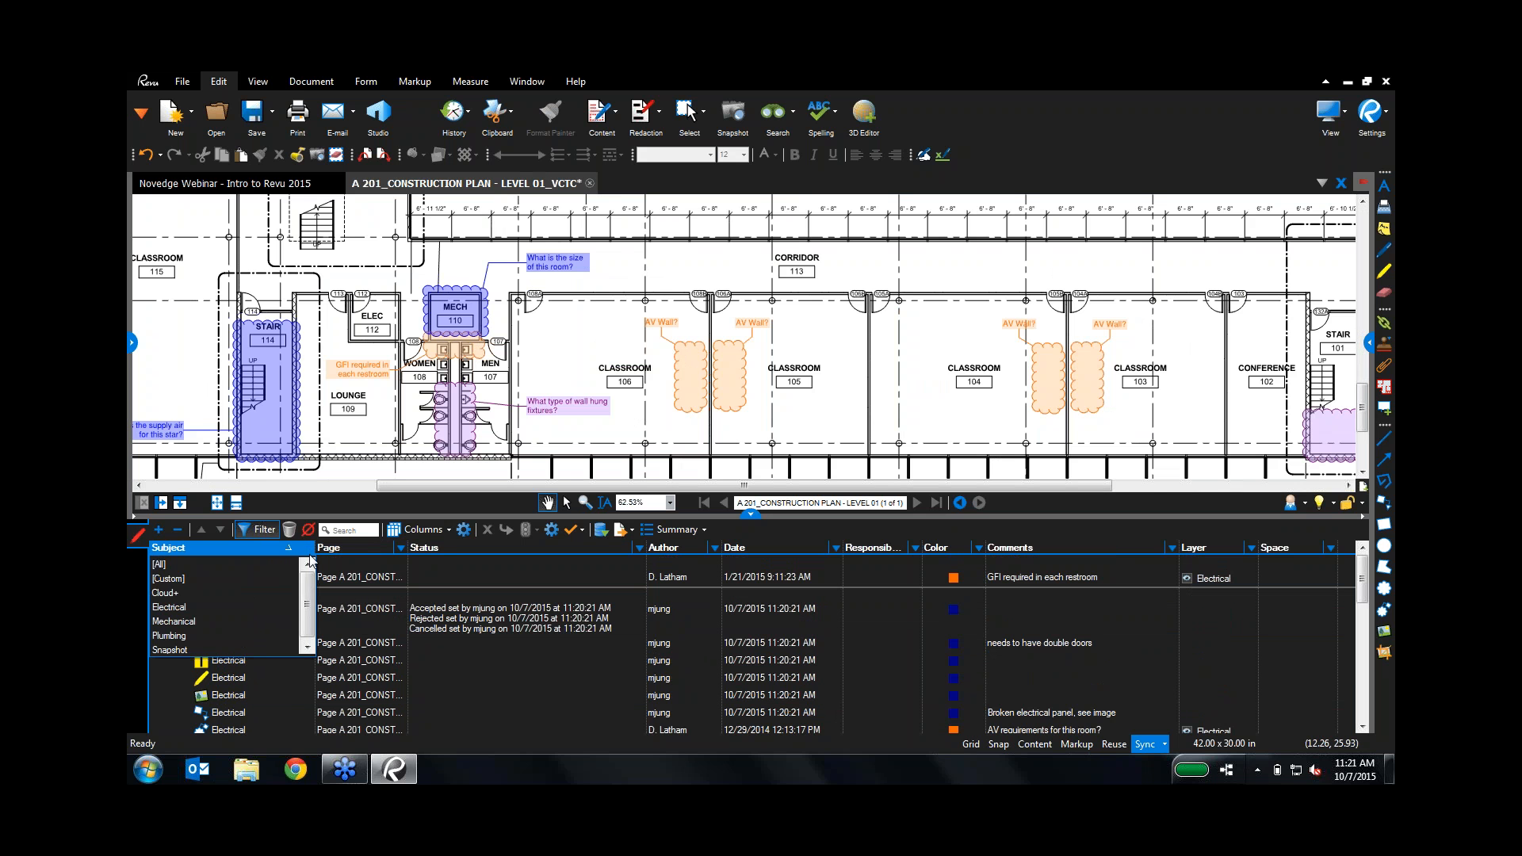
click(188, 625)
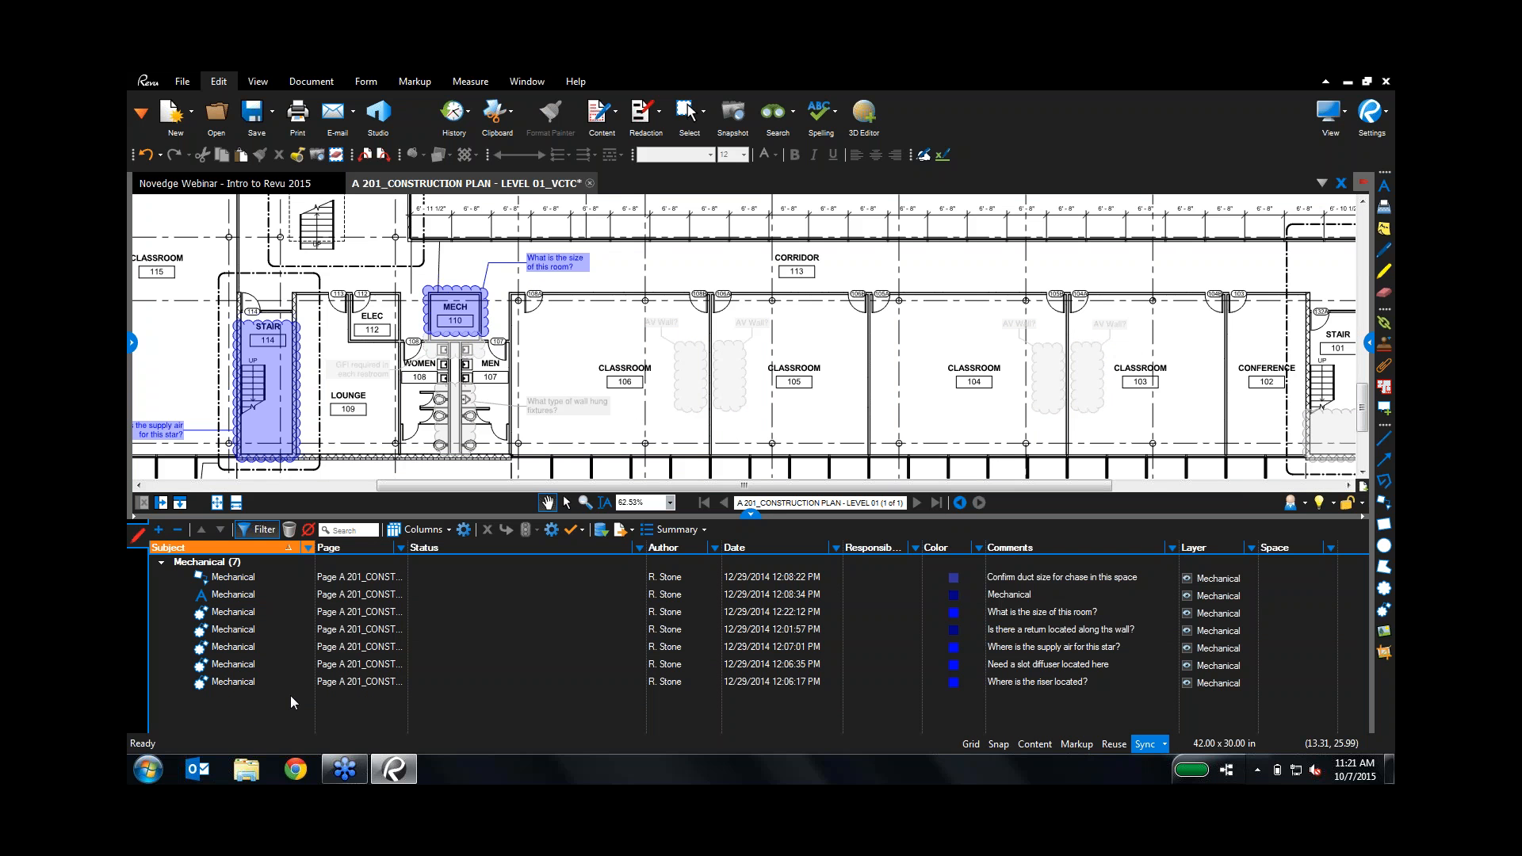
Step: Assign the chase duct size markup and the second Mechanical markup to different responsible people
click(872, 583)
click(872, 585)
click(869, 592)
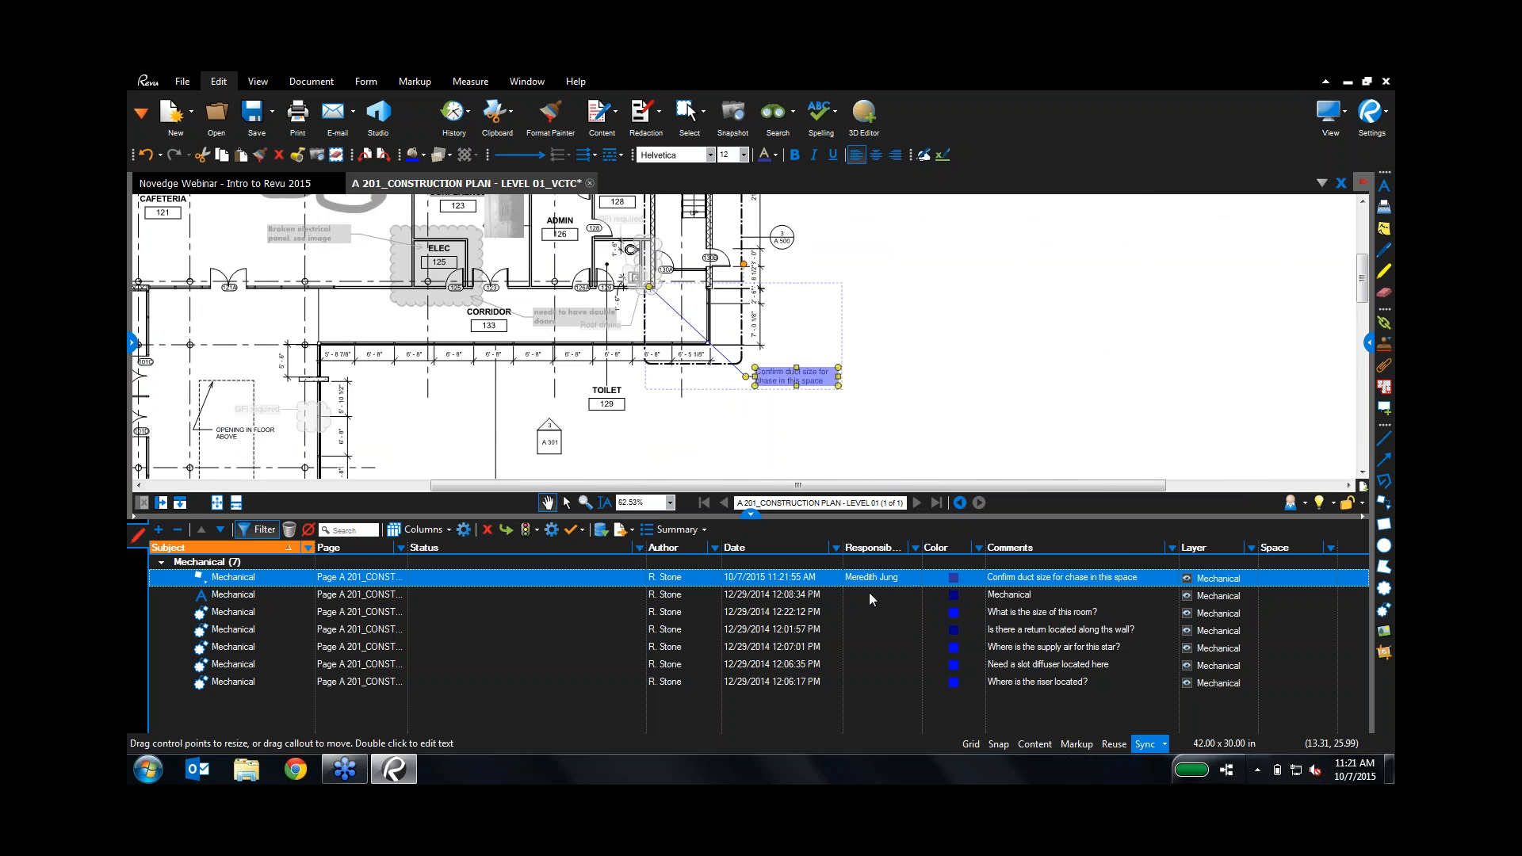
click(868, 593)
click(868, 593)
click(886, 619)
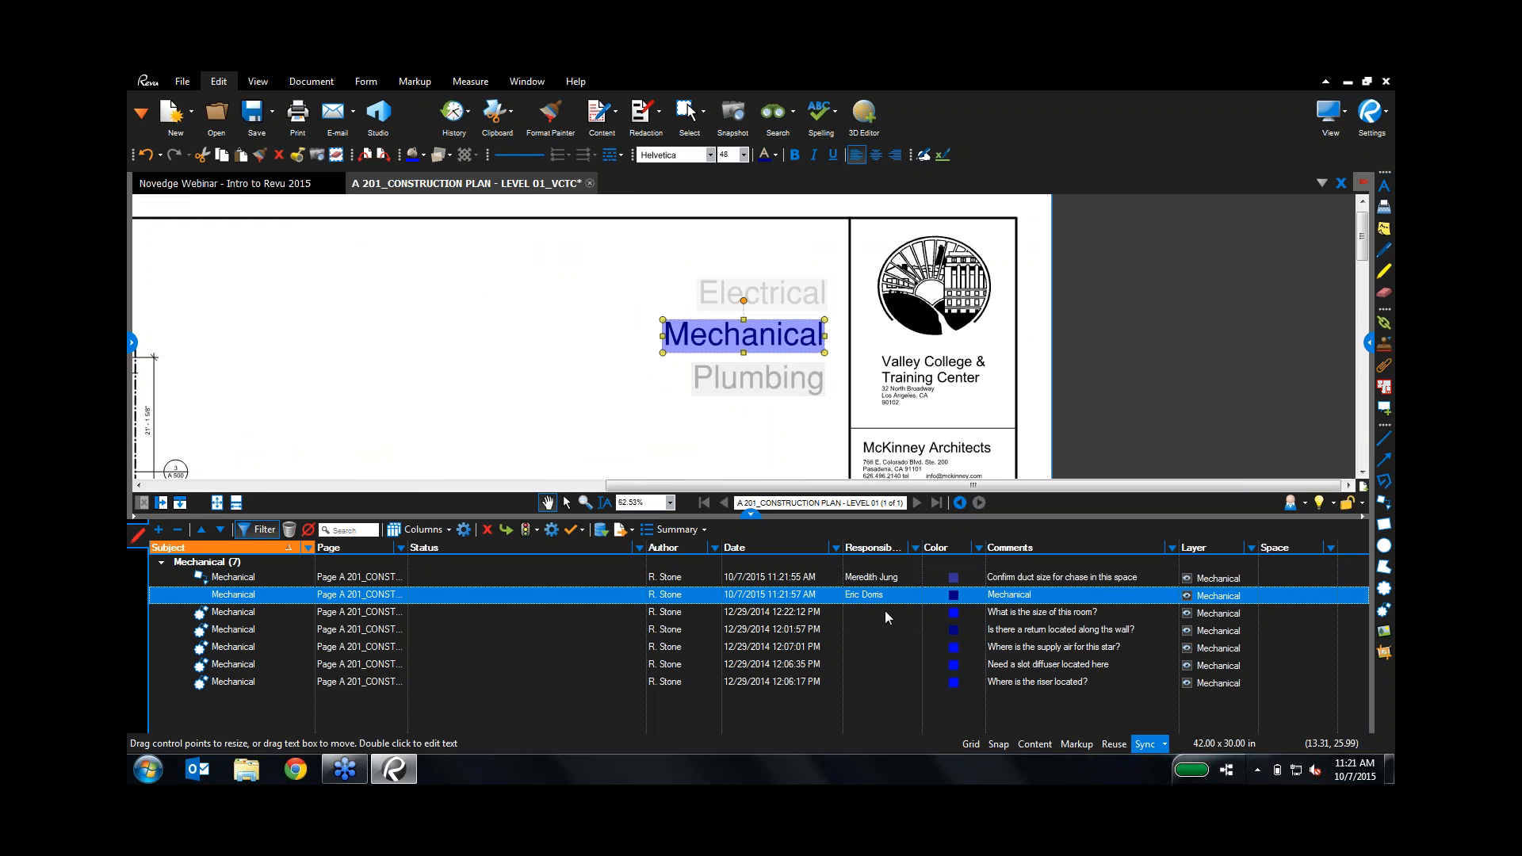
Step: Assign the room size and return air wall markups, then group the list by Responsibility
click(877, 609)
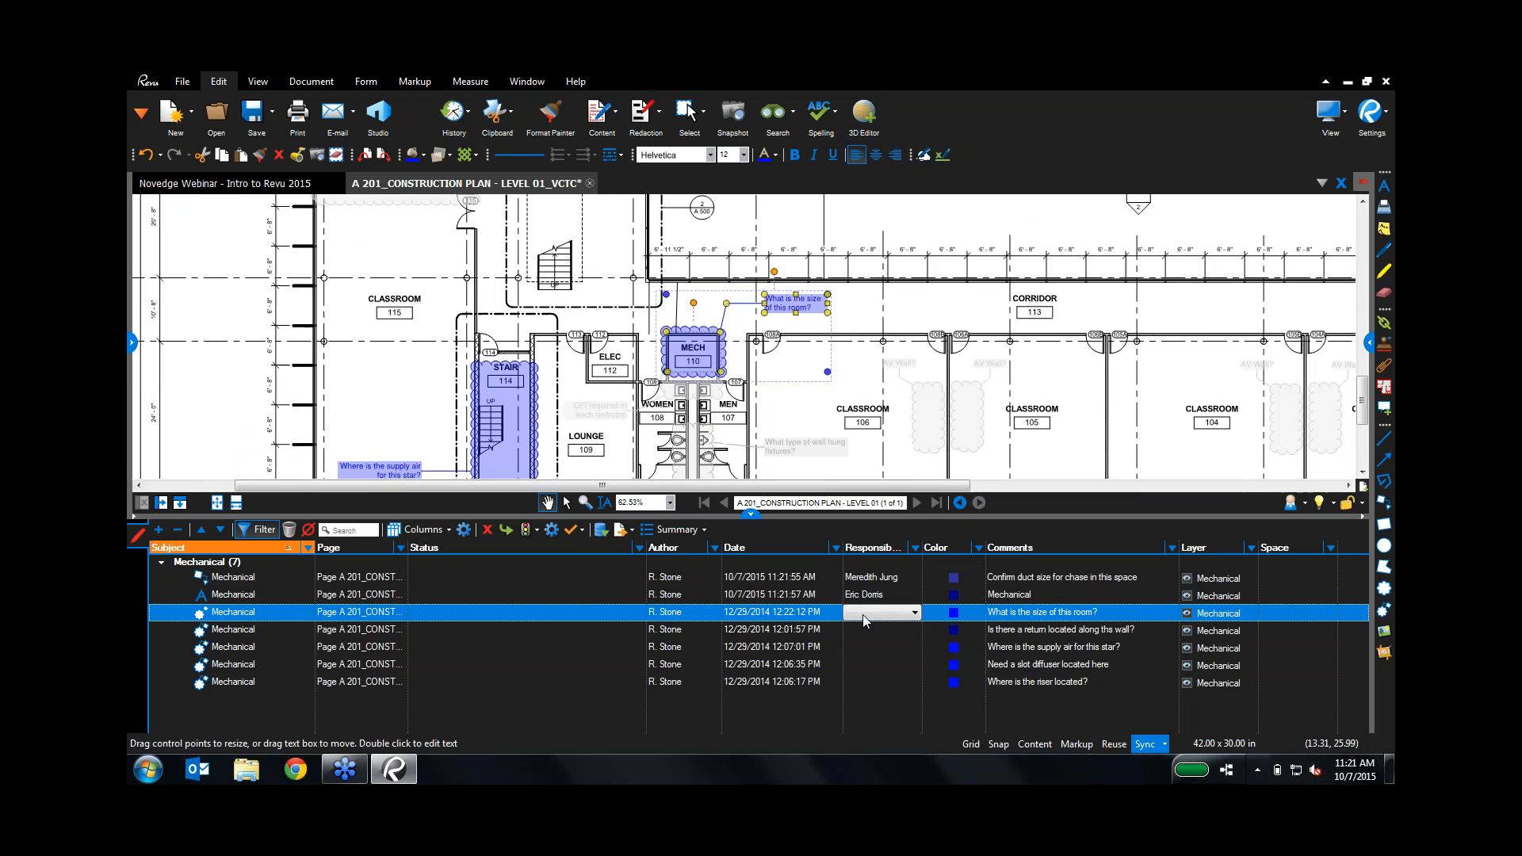
click(862, 615)
click(863, 627)
click(863, 629)
click(864, 631)
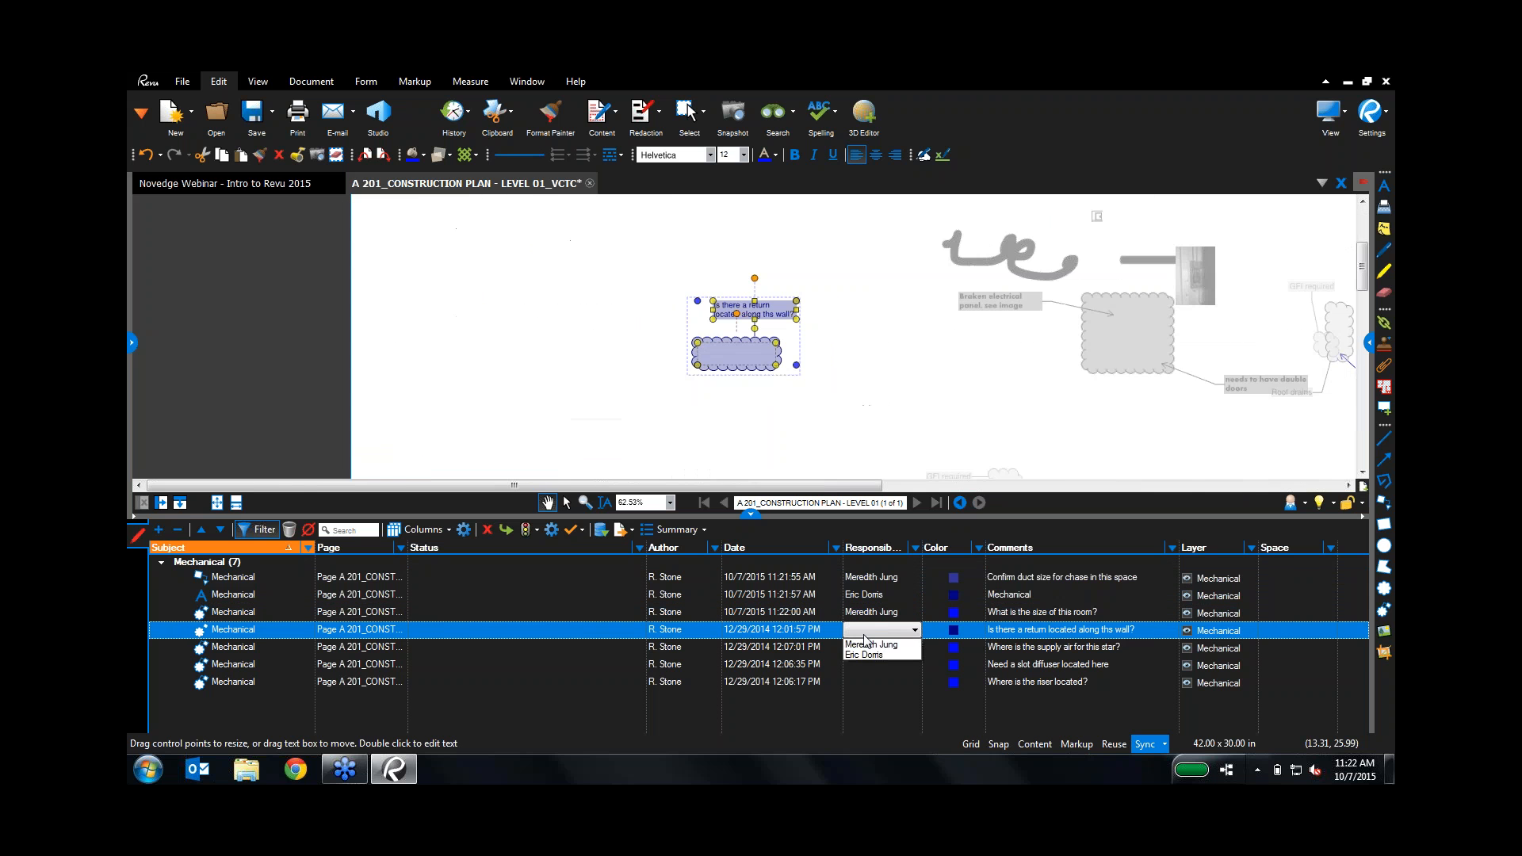
click(864, 654)
click(872, 547)
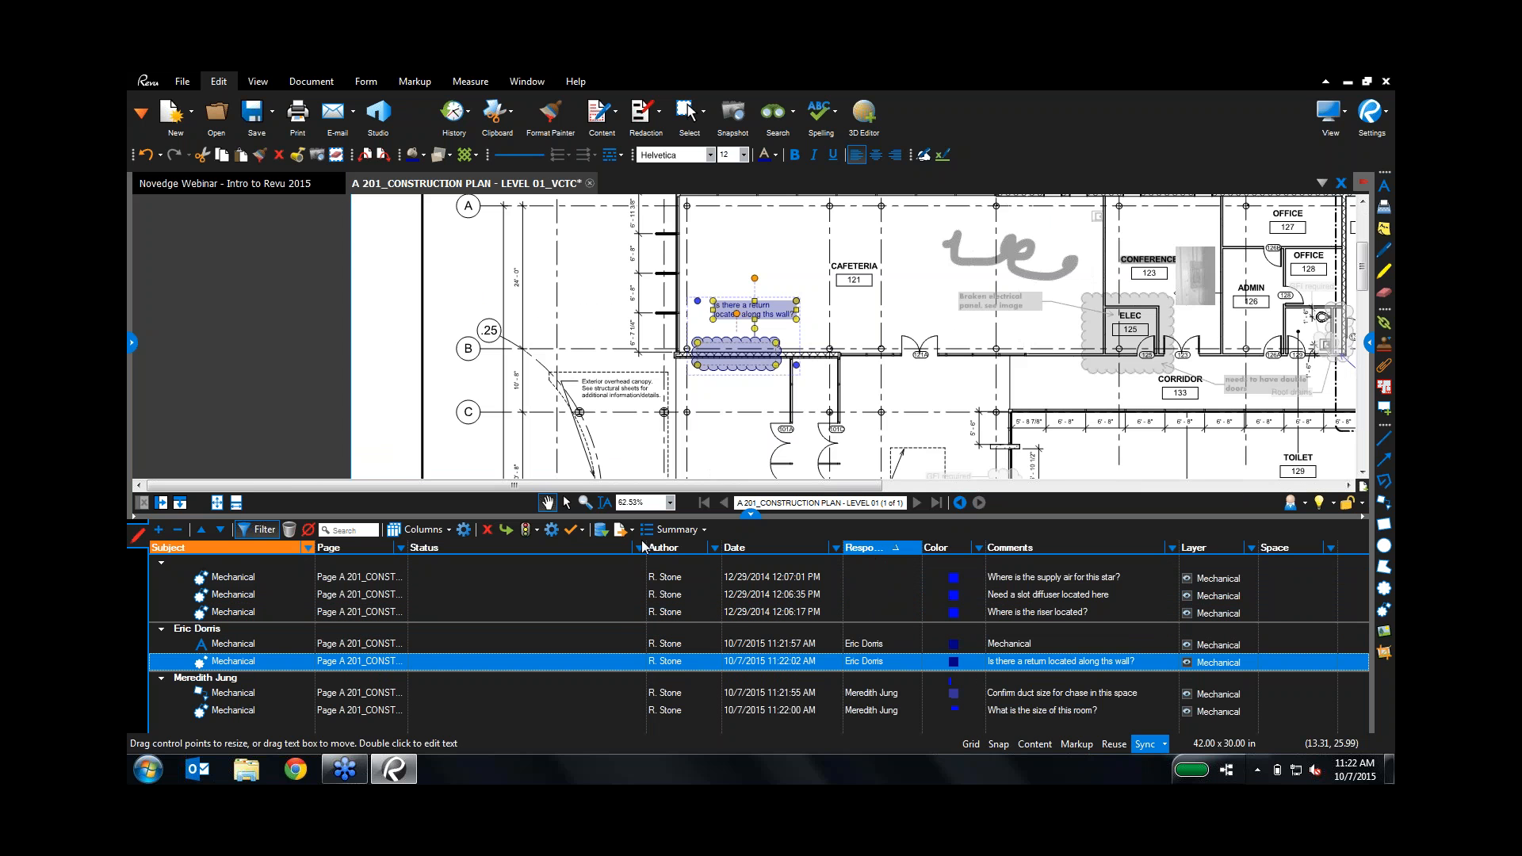
click(674, 529)
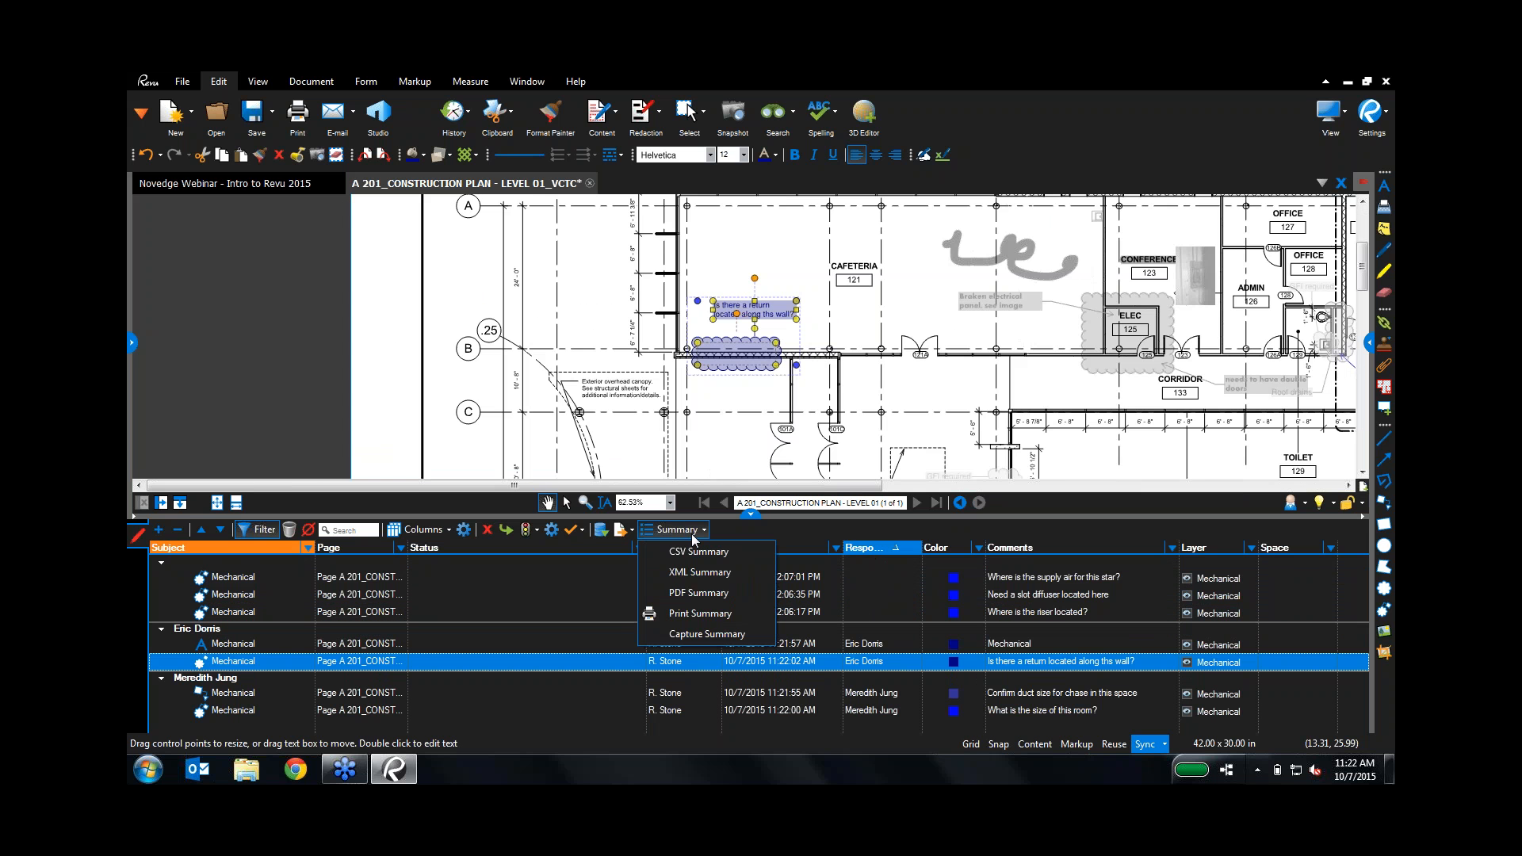
Step: Create a PDF Summary titled 'Task List' with Append to Current PDF checked
click(702, 623)
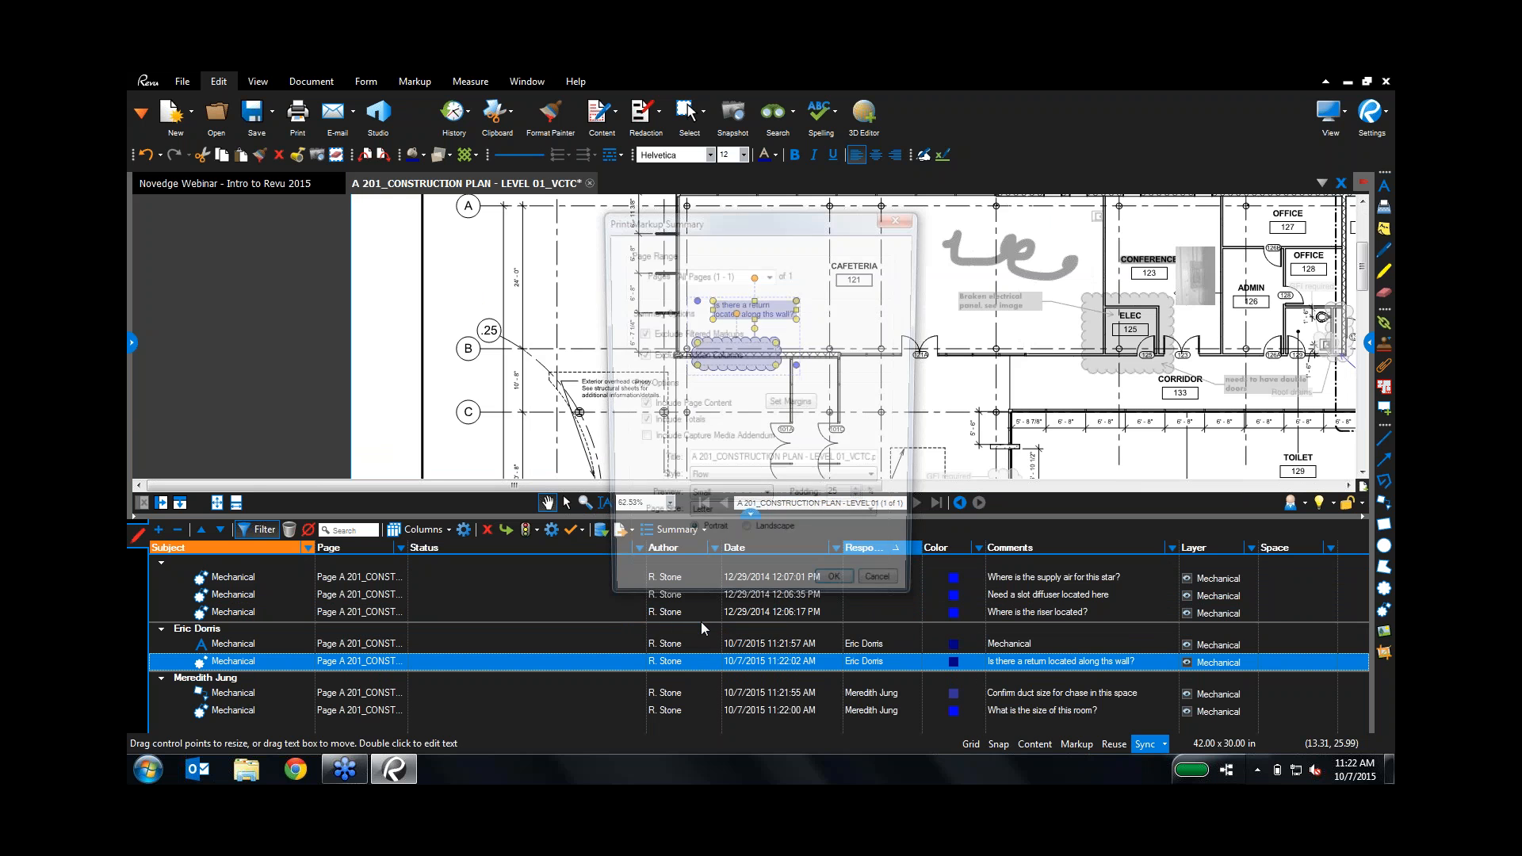
click(887, 596)
click(678, 528)
click(703, 592)
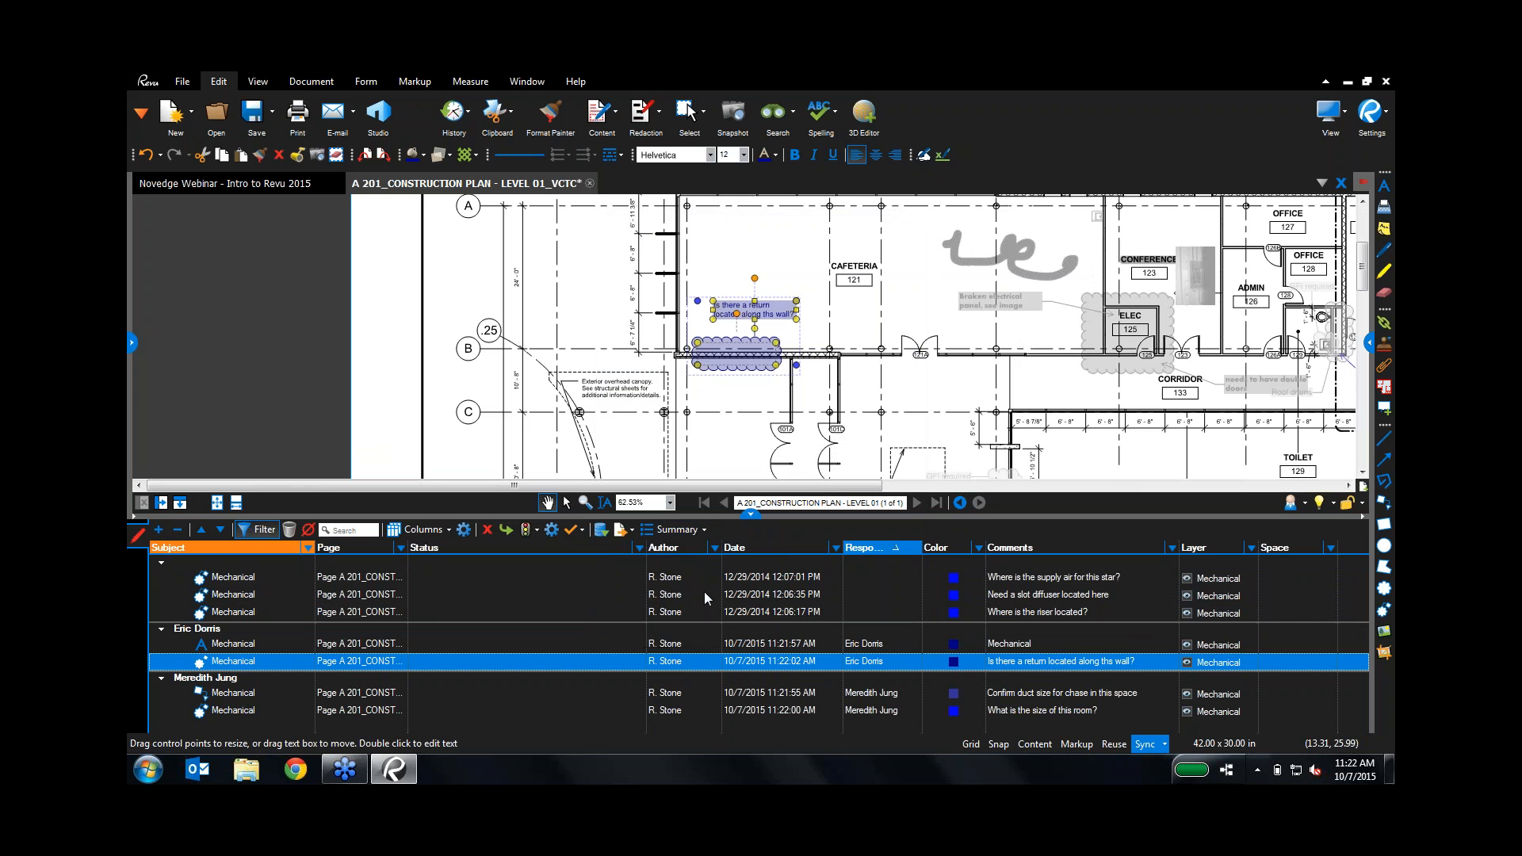
click(639, 398)
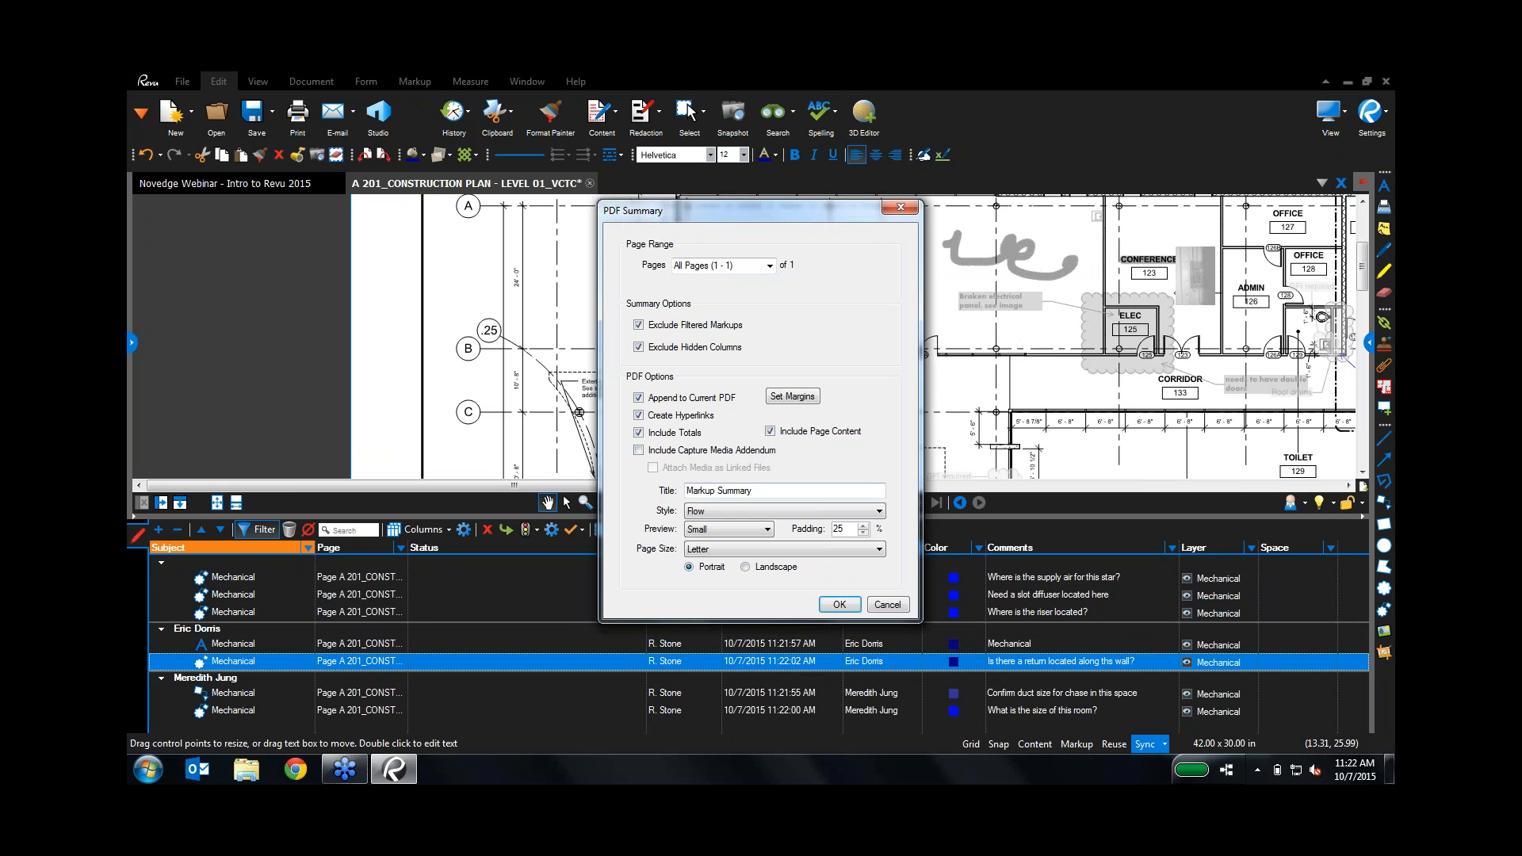
triple_click(774, 494)
text(Task List)
click(839, 605)
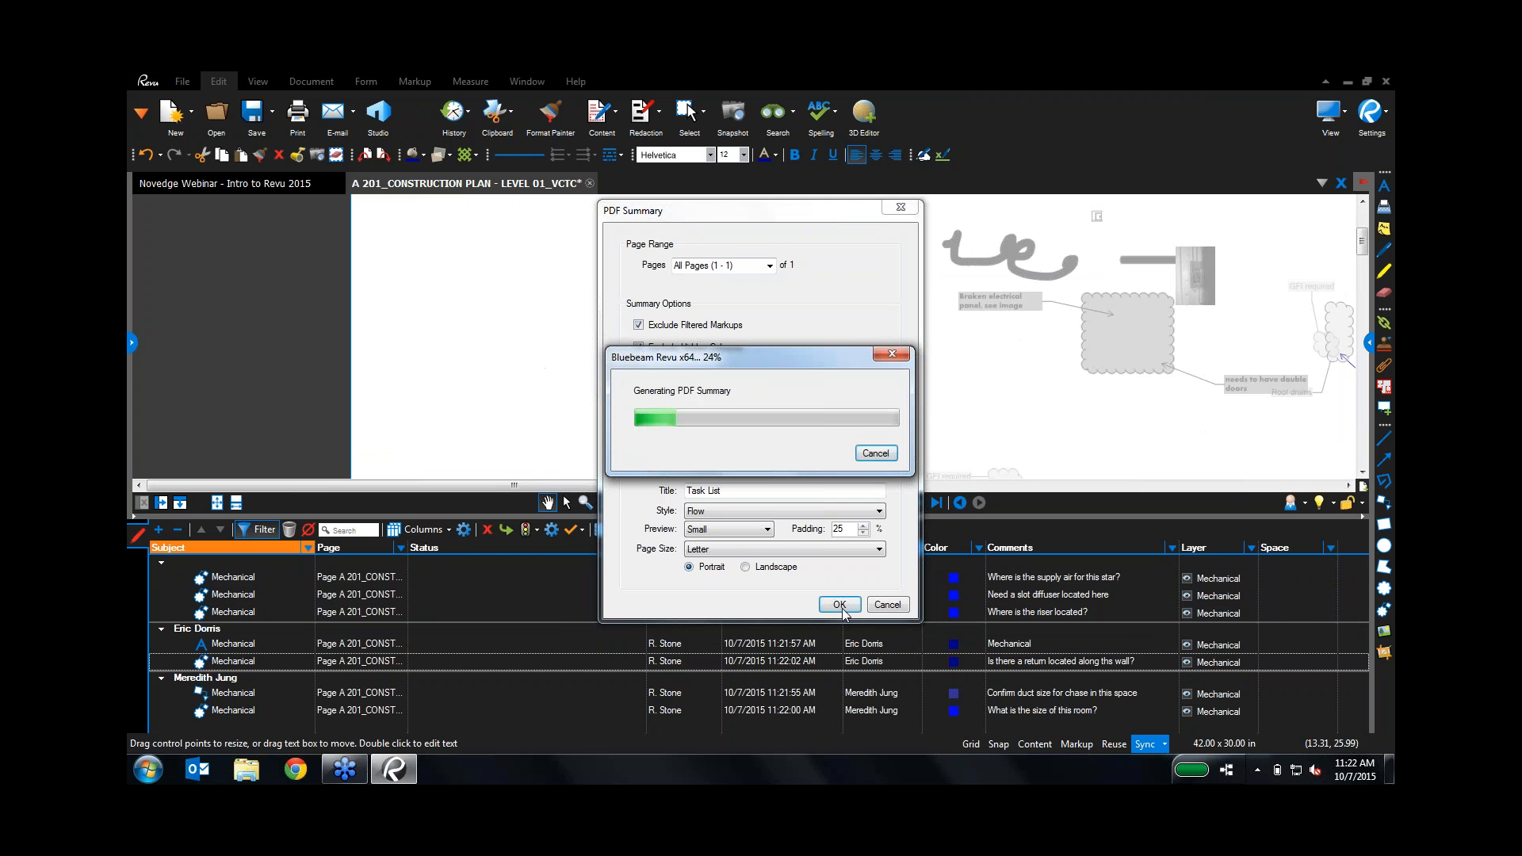
scroll(725, 281, up, 6)
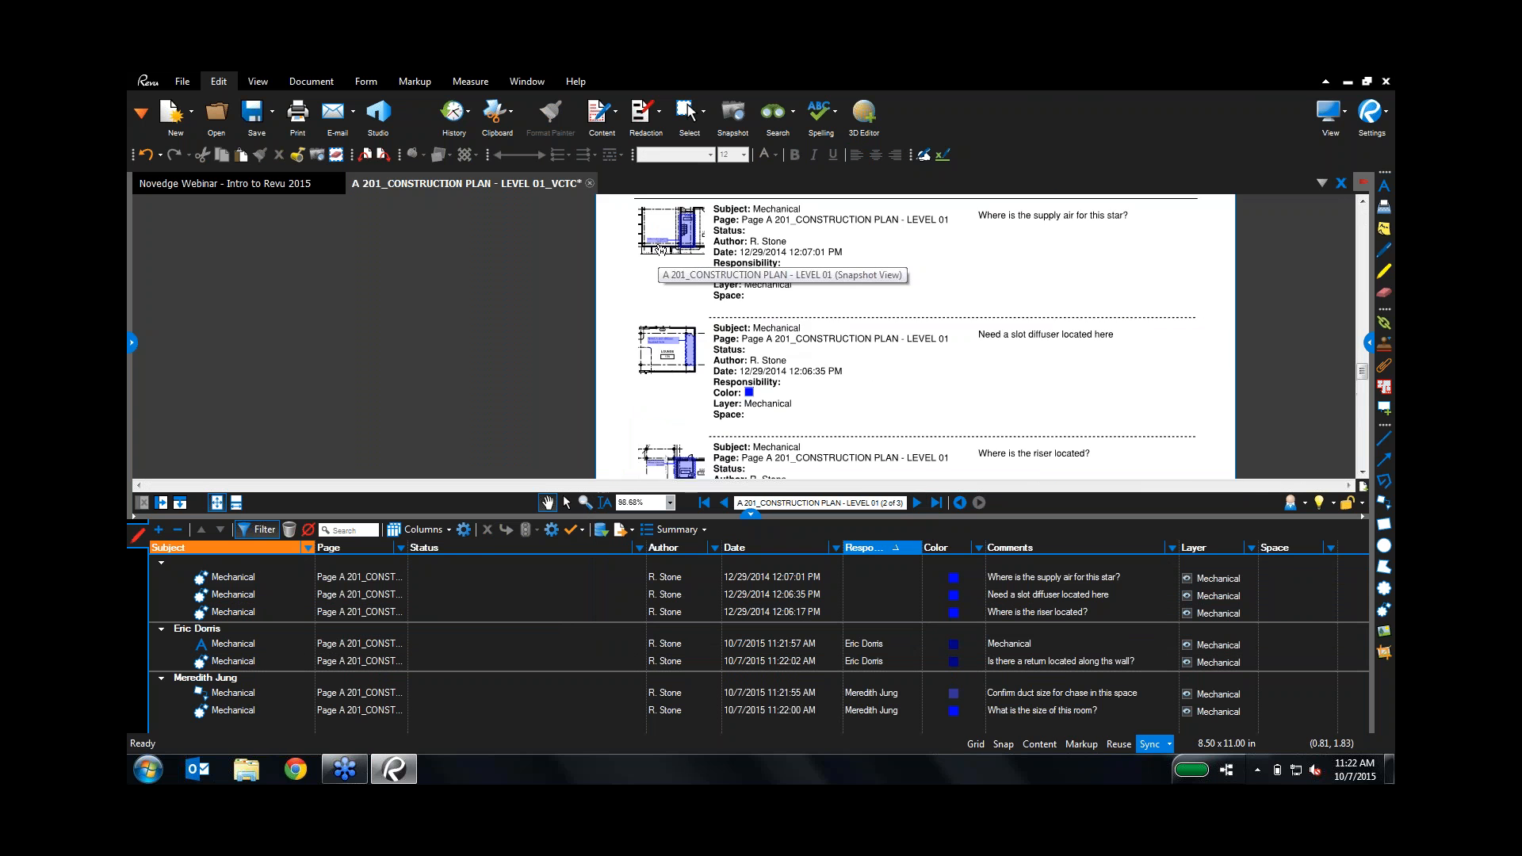
Step: Jump from a Task List snapshot to its plan cloud, hide the markups list, and show the Intro to Revu slides
drag(848, 428, 909, 161)
drag(899, 375, 900, 249)
scroll(749, 388, up, 1)
scroll(748, 388, up, 2)
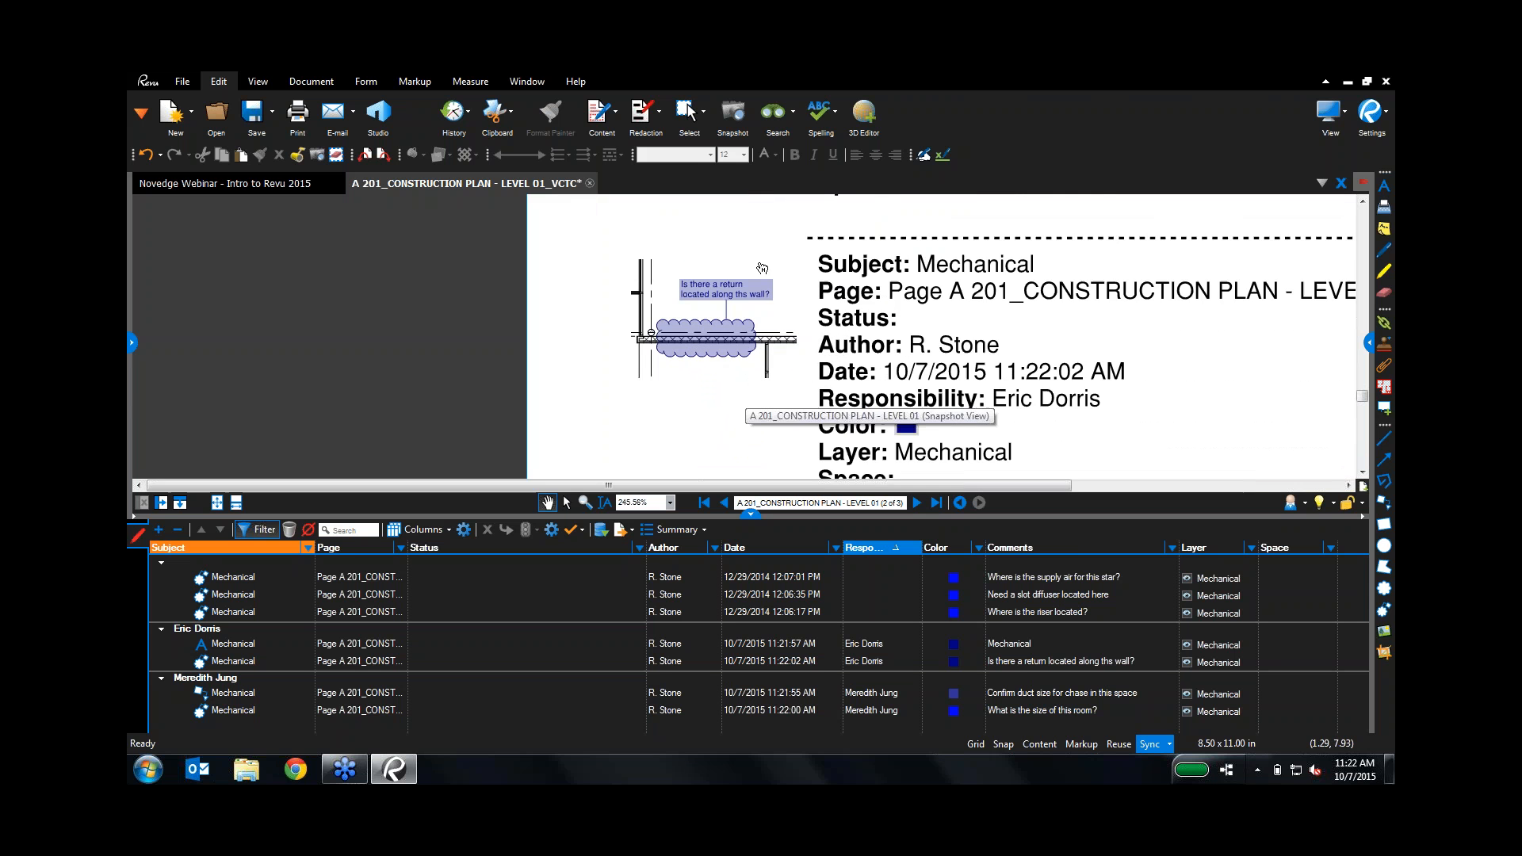
click(670, 328)
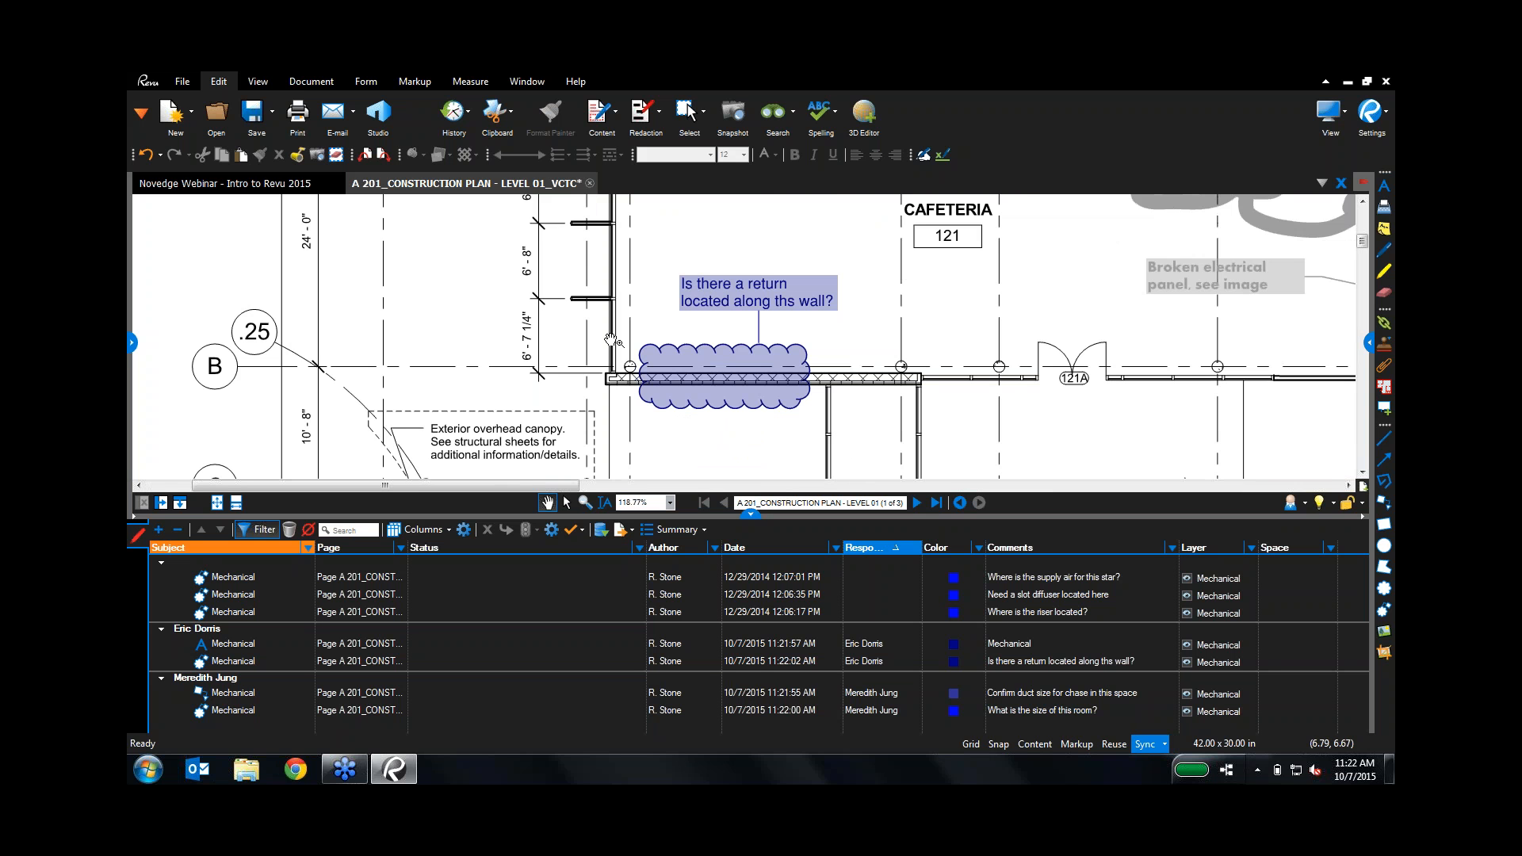
click(752, 513)
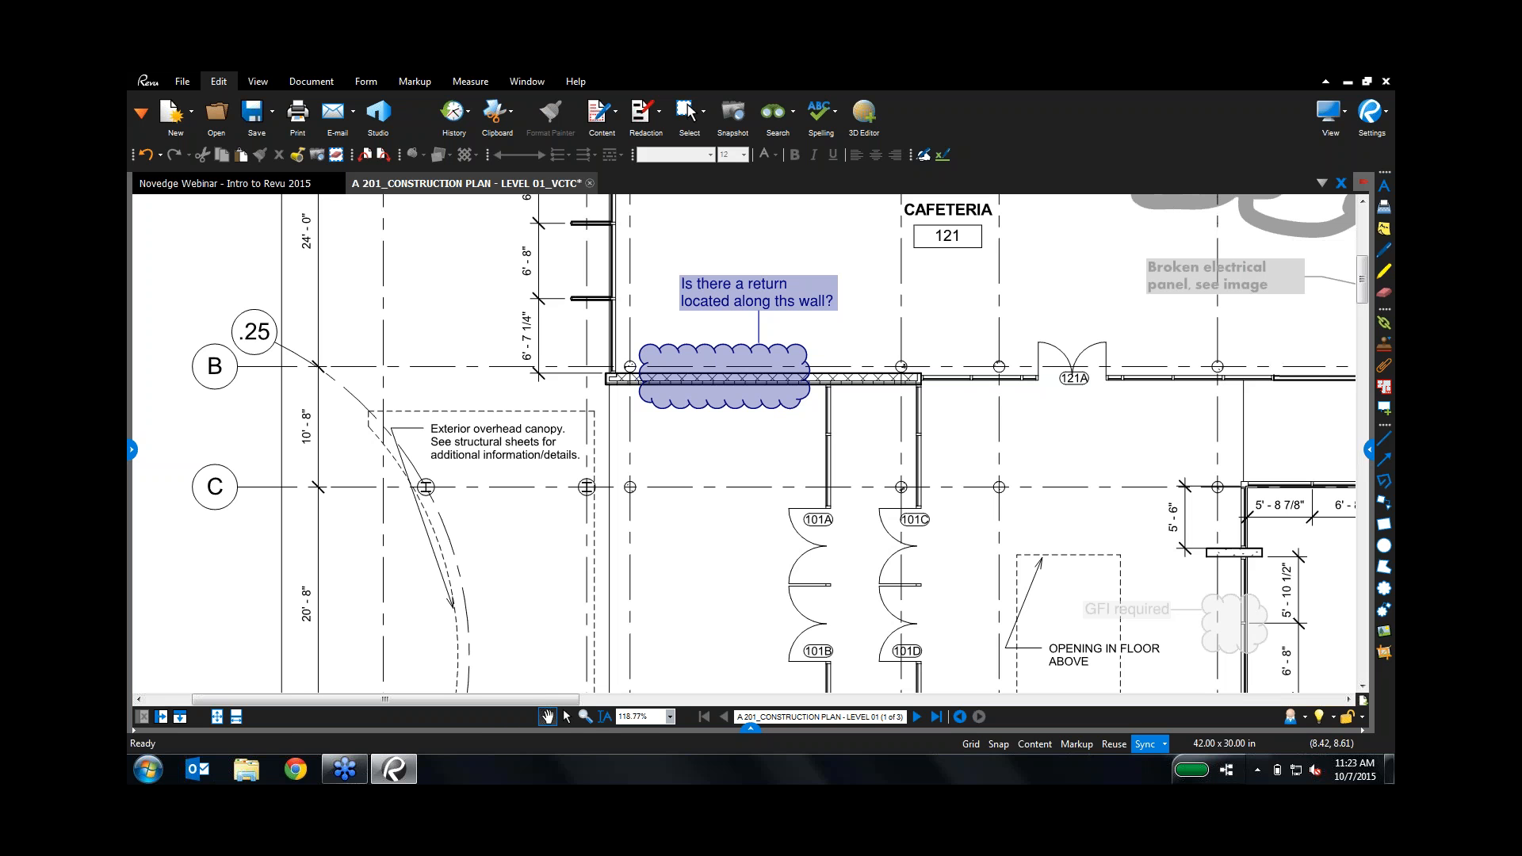
click(249, 186)
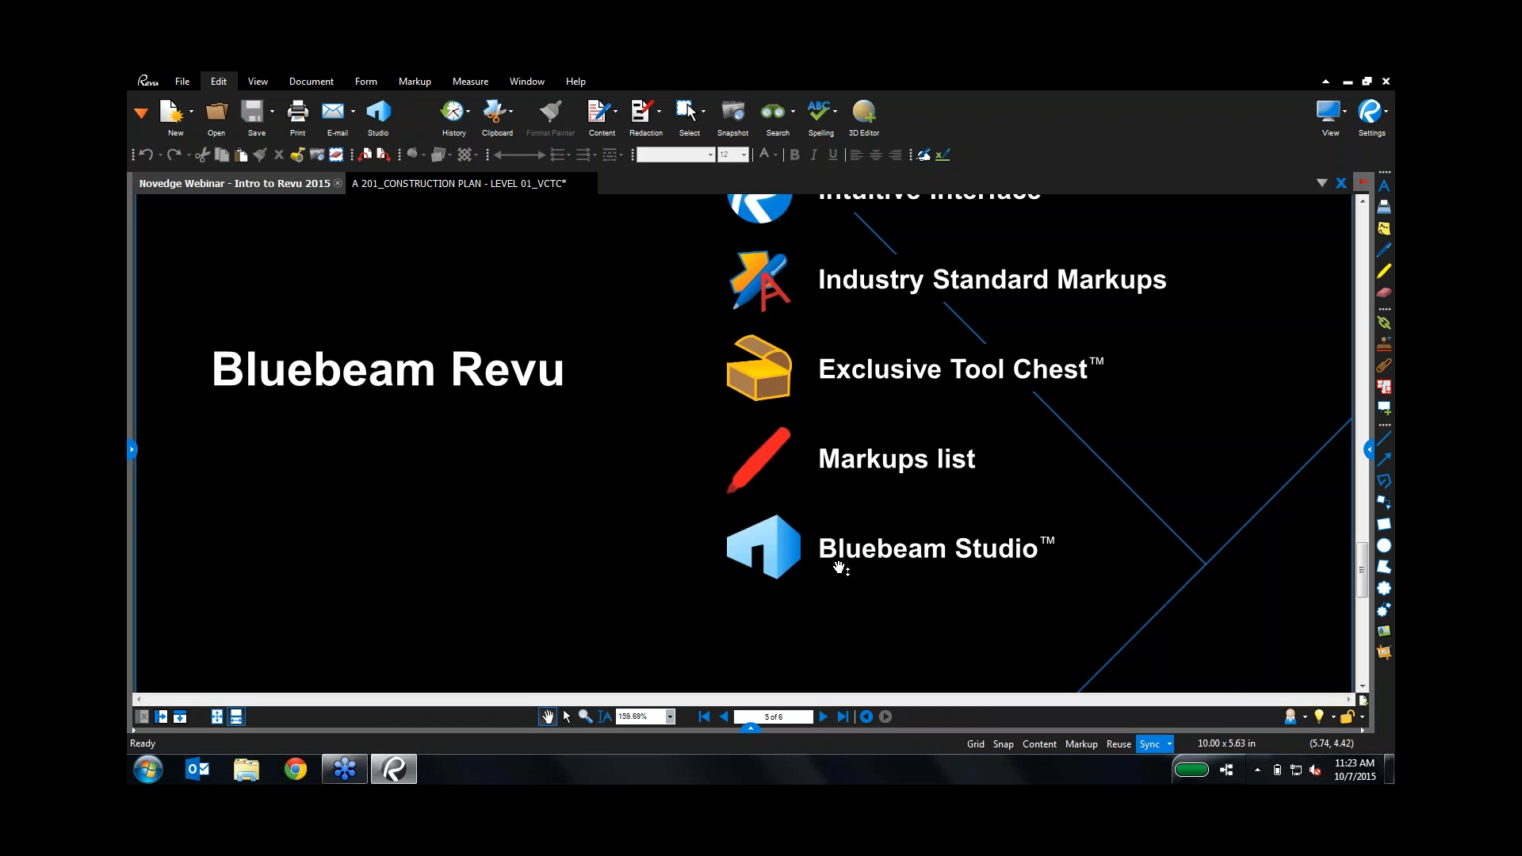
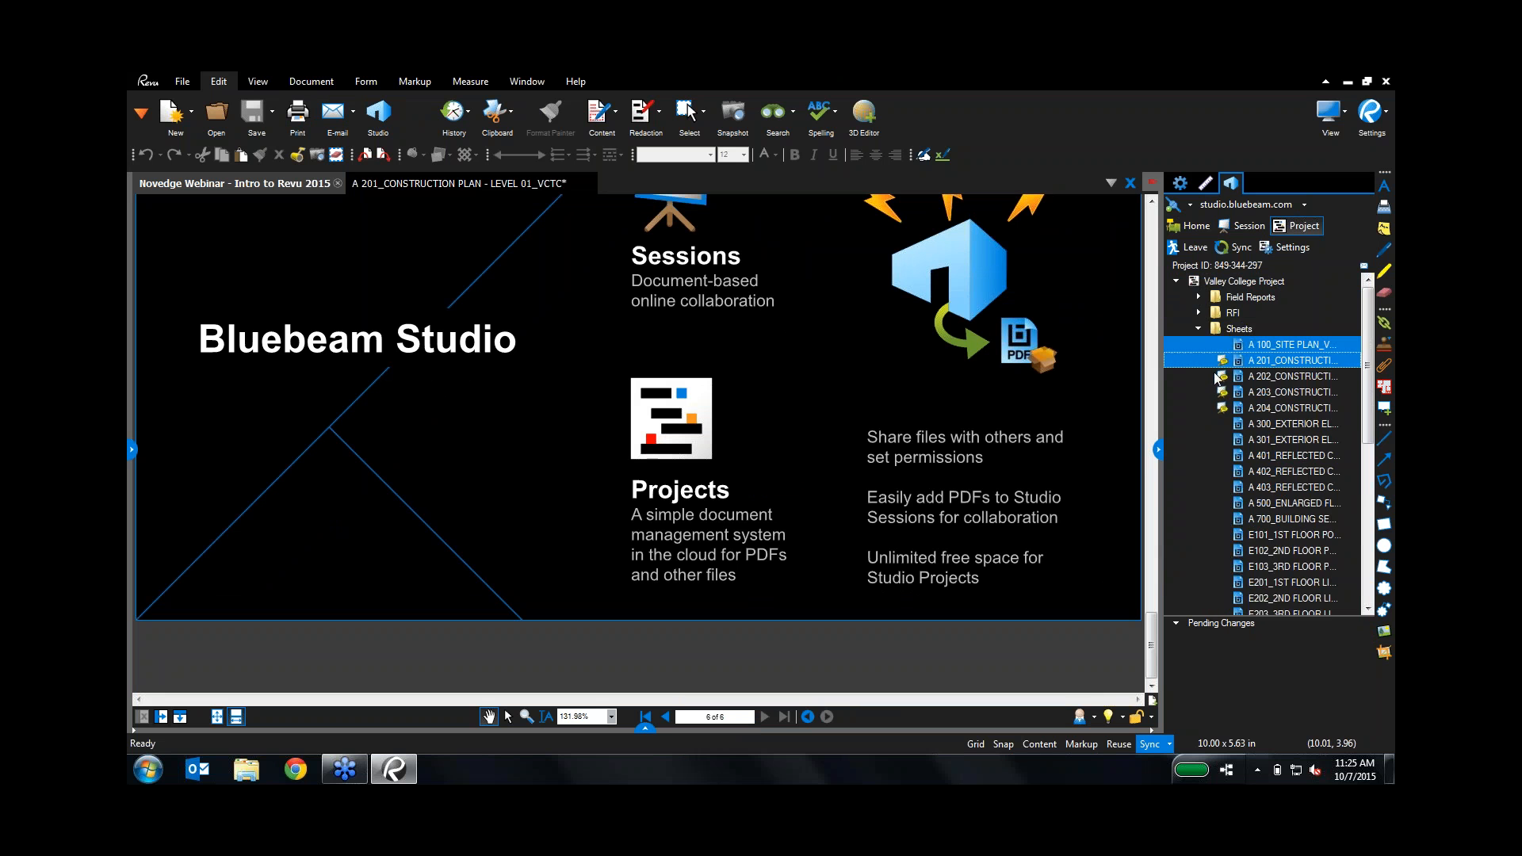
Step: Scroll the Studio Project tree, expanding and collapsing the Specifications folder
scroll(1206, 357, down, 8)
click(1198, 593)
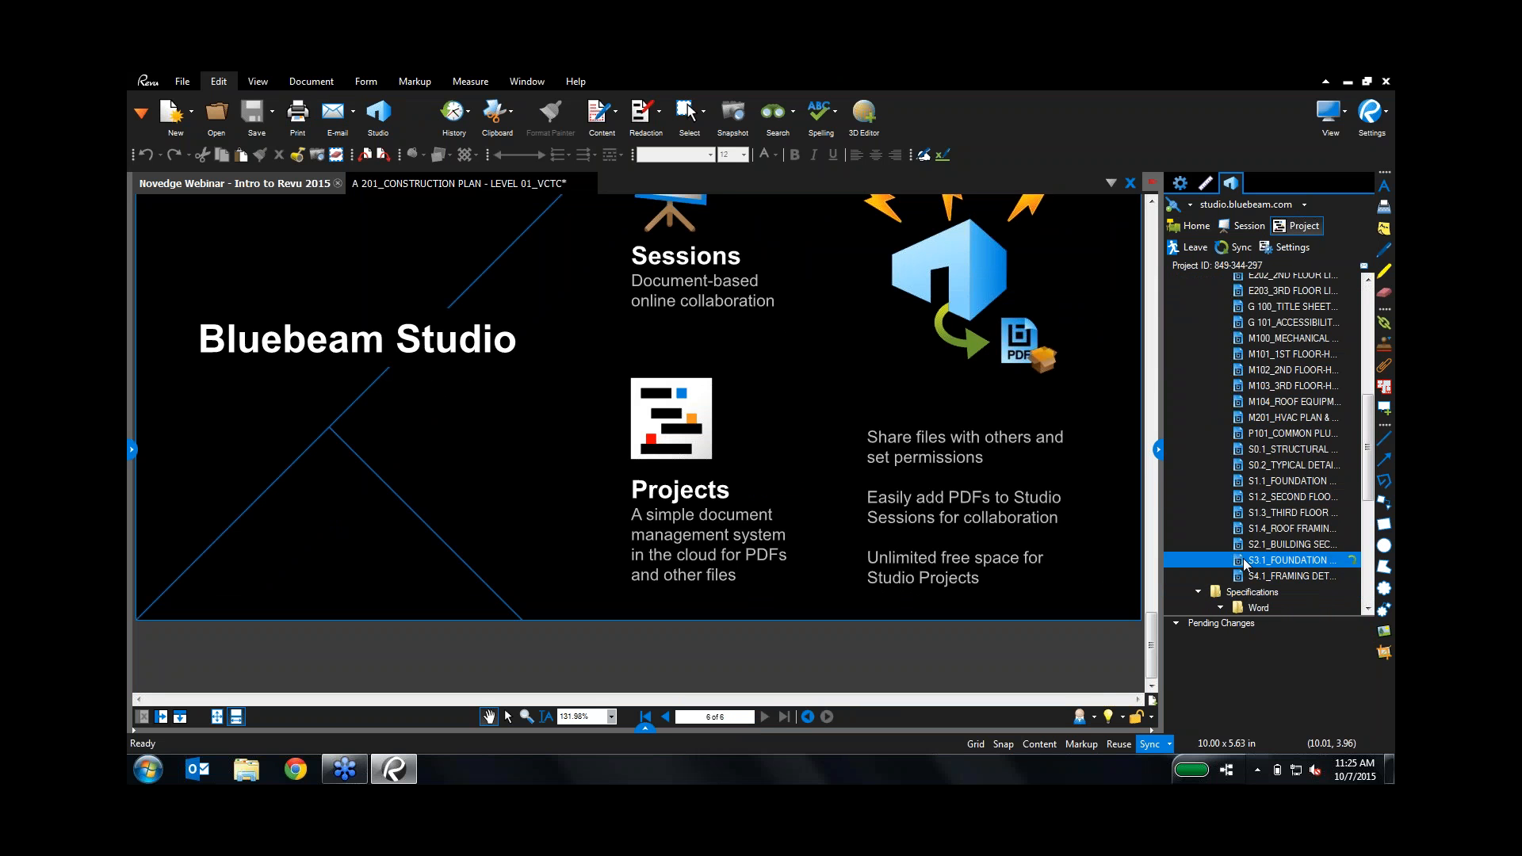
scroll(1242, 557, down, 4)
scroll(1249, 500, down, 3)
scroll(1249, 520, up, 4)
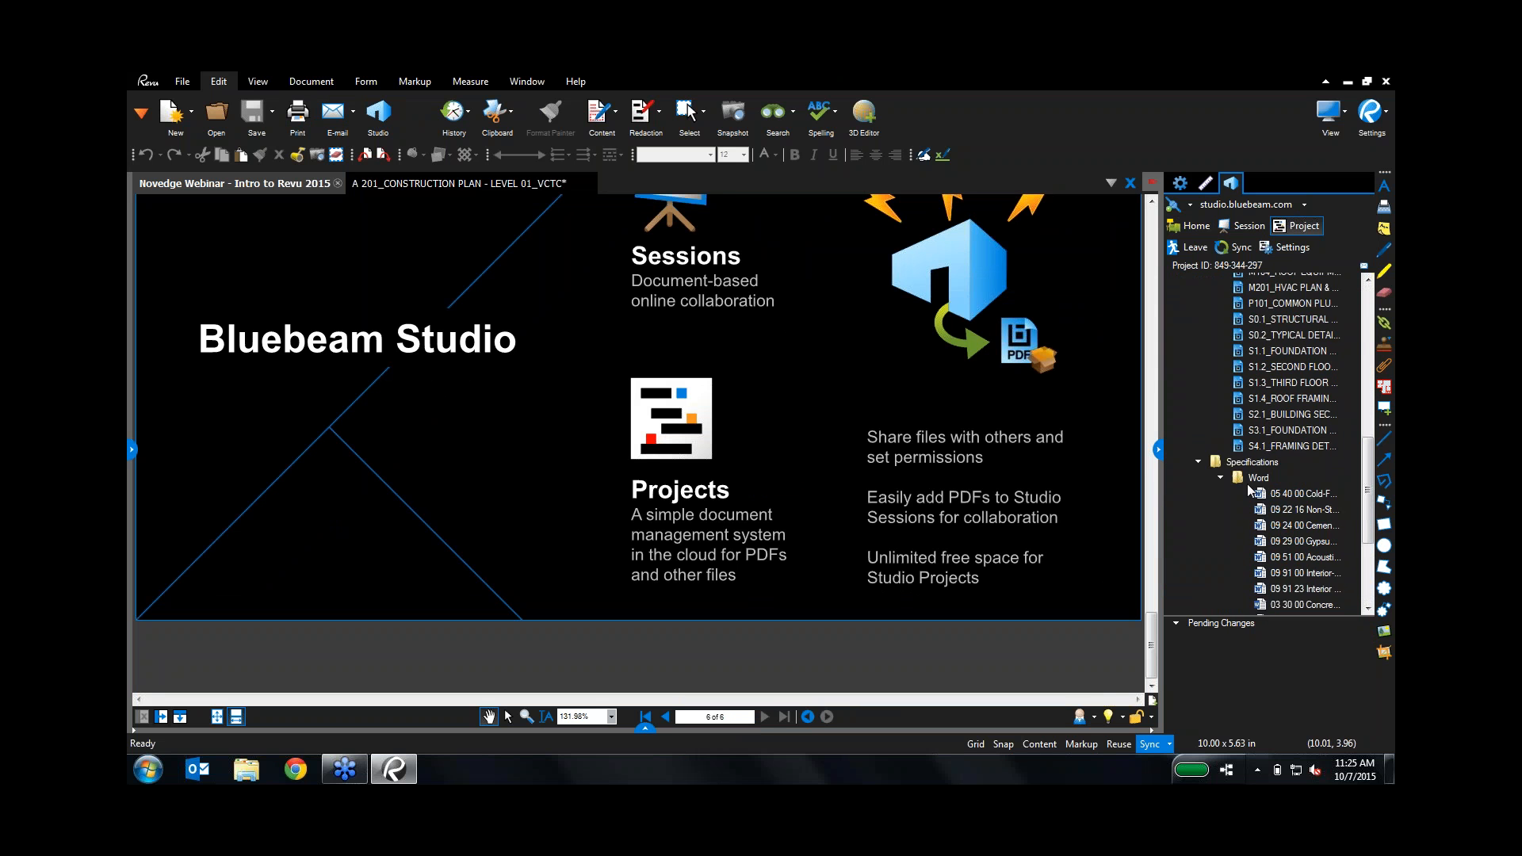
click(1198, 462)
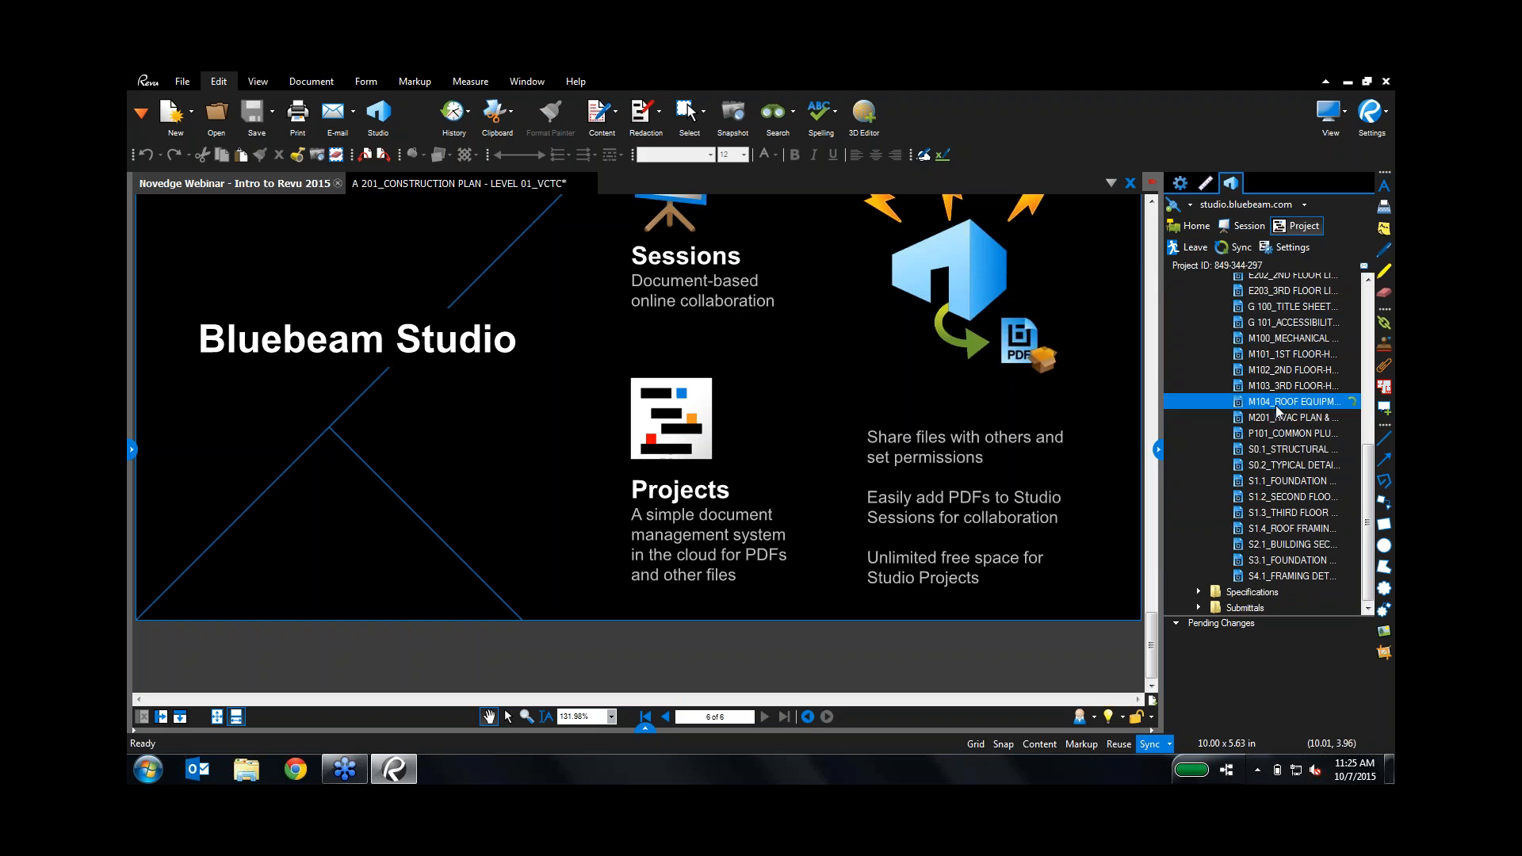
Step: Open the E101_1ST FLOOR POWER PLAN_VCTC sheet in a new tab
scroll(1269, 411, up, 7)
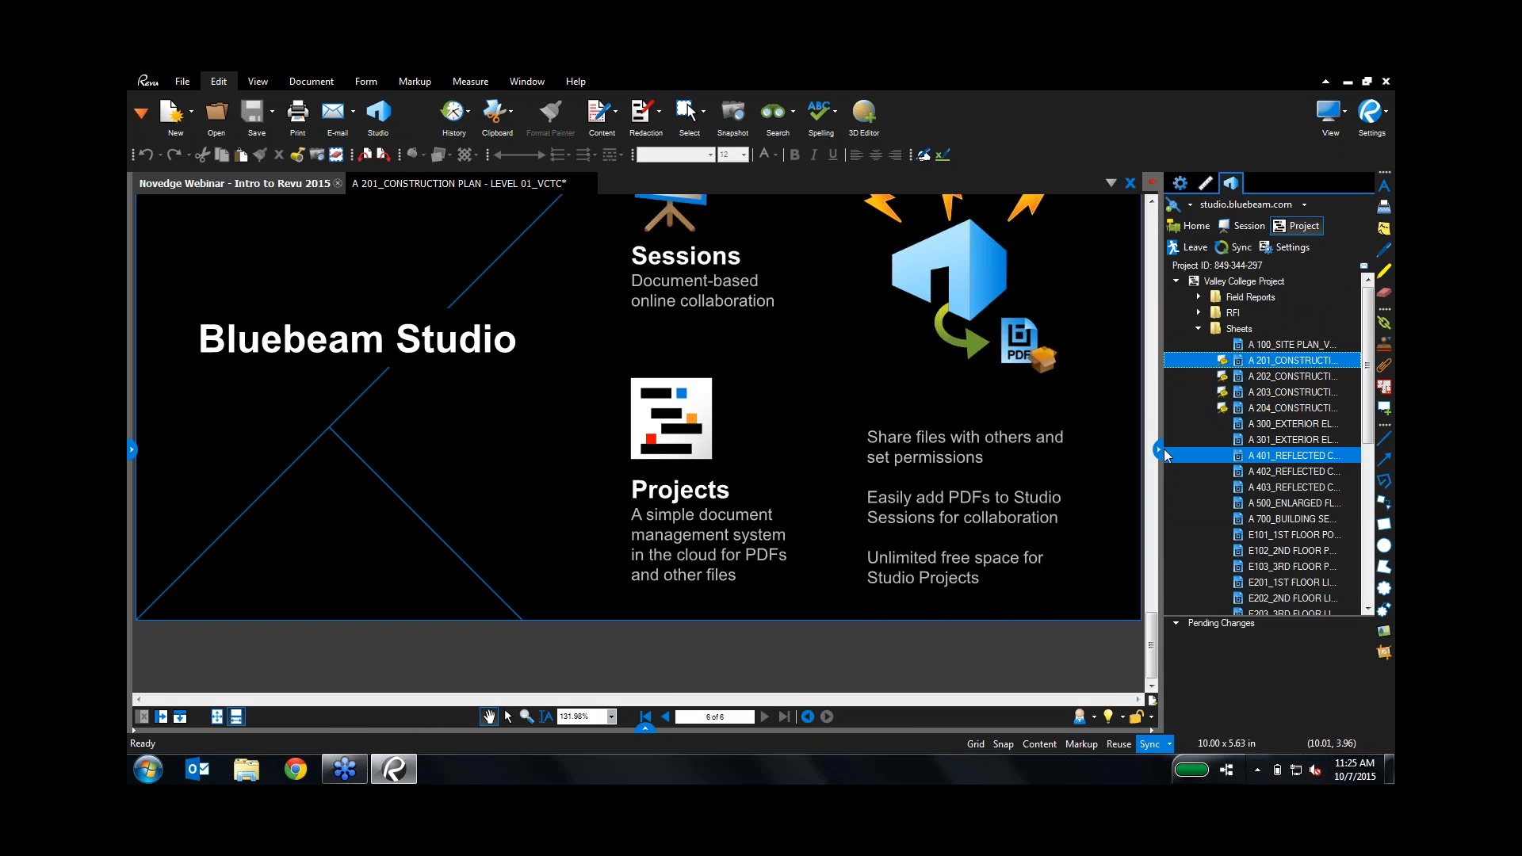
mouse_move(1167, 485)
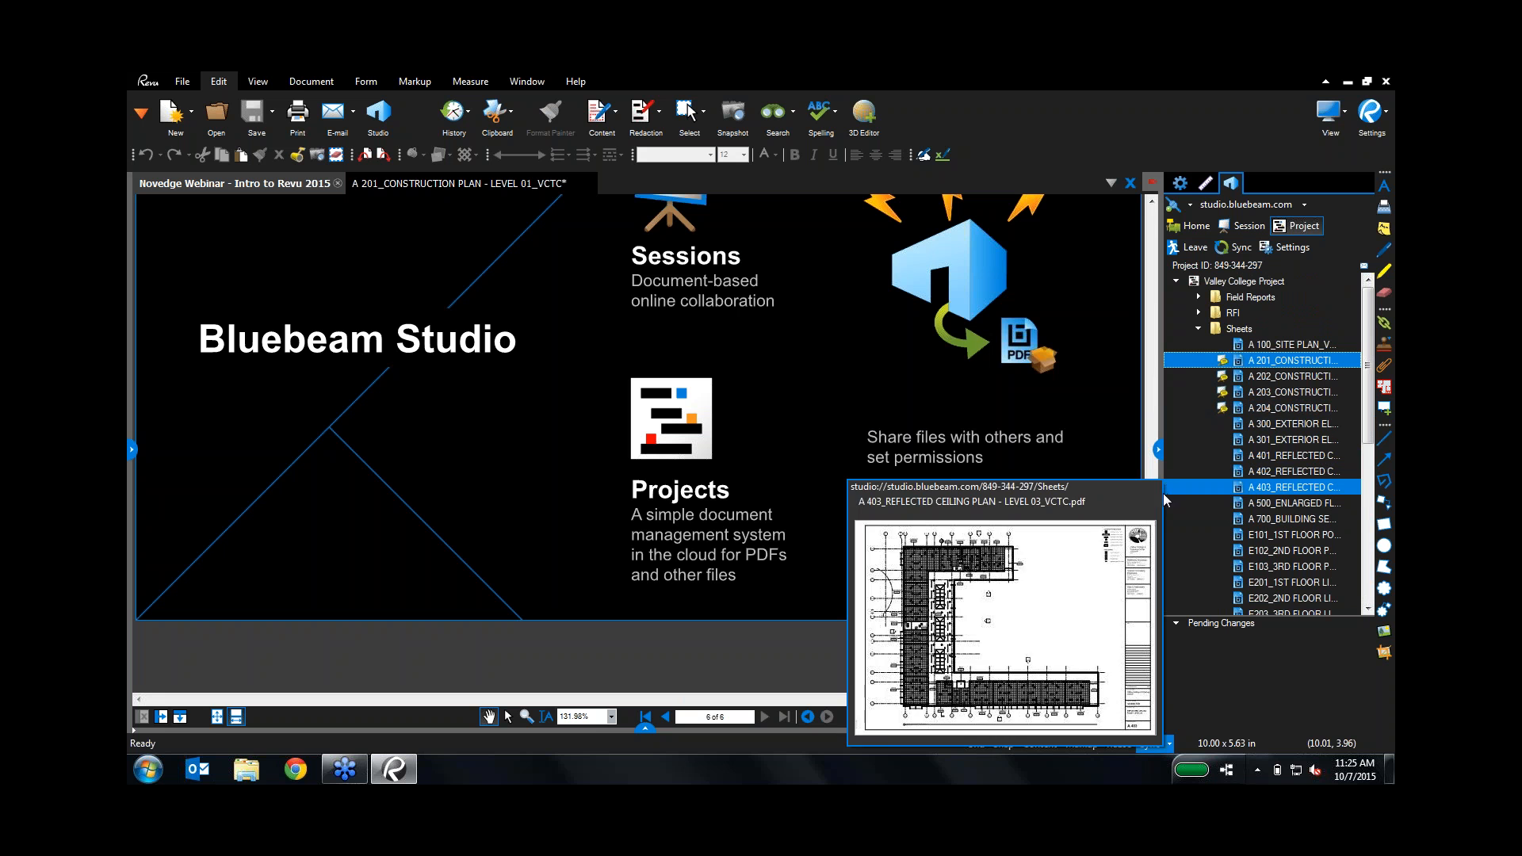
double_click(1252, 539)
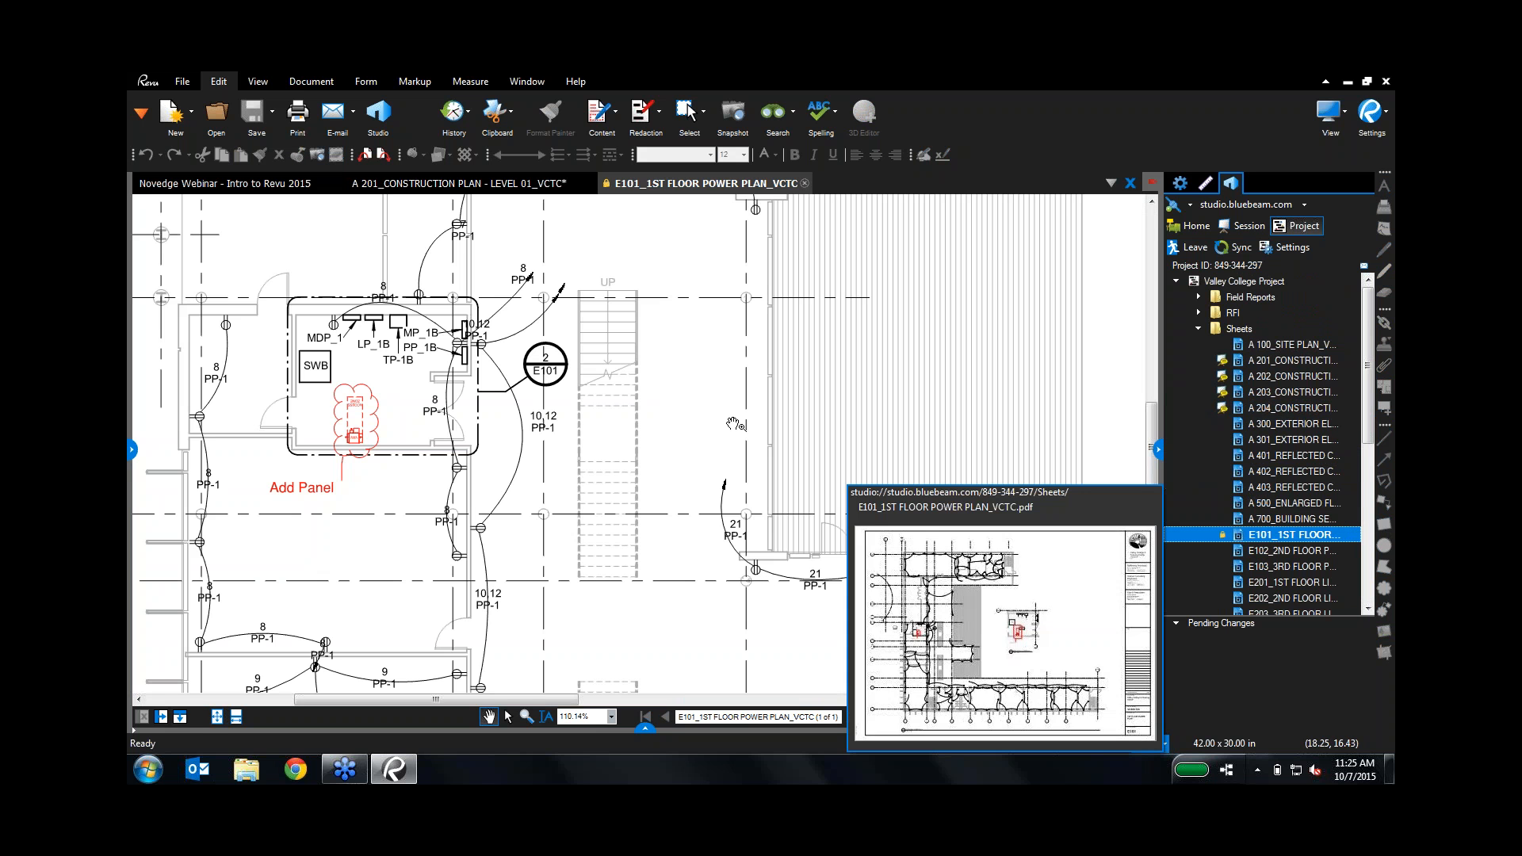
Step: Pan and zoom out to about 64% so the Elec Room 113 part plan shows
drag(684, 428, 504, 407)
scroll(504, 406, down, 3)
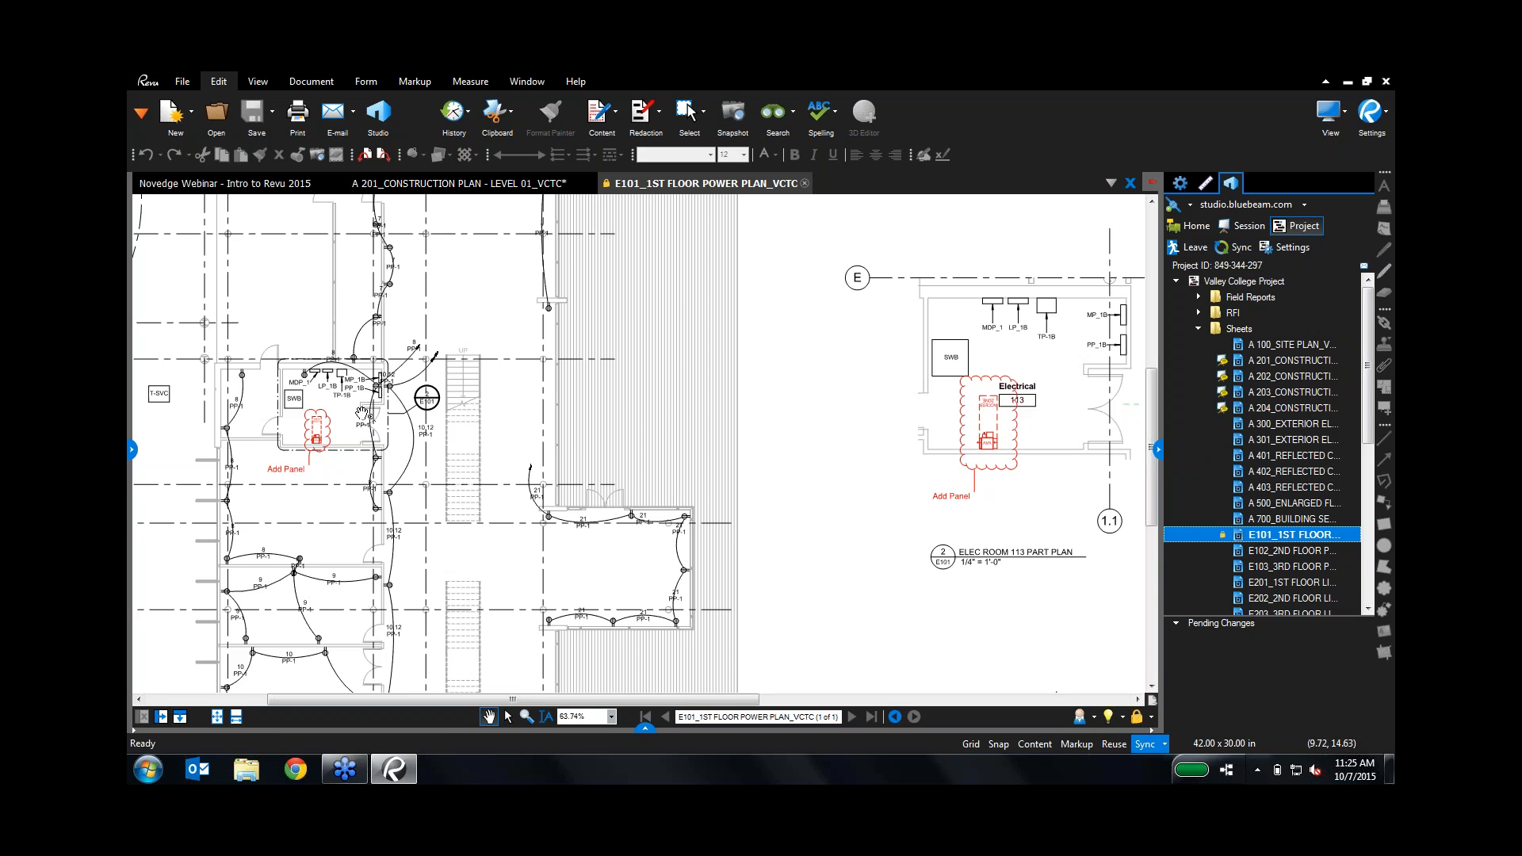
right_click(1352, 536)
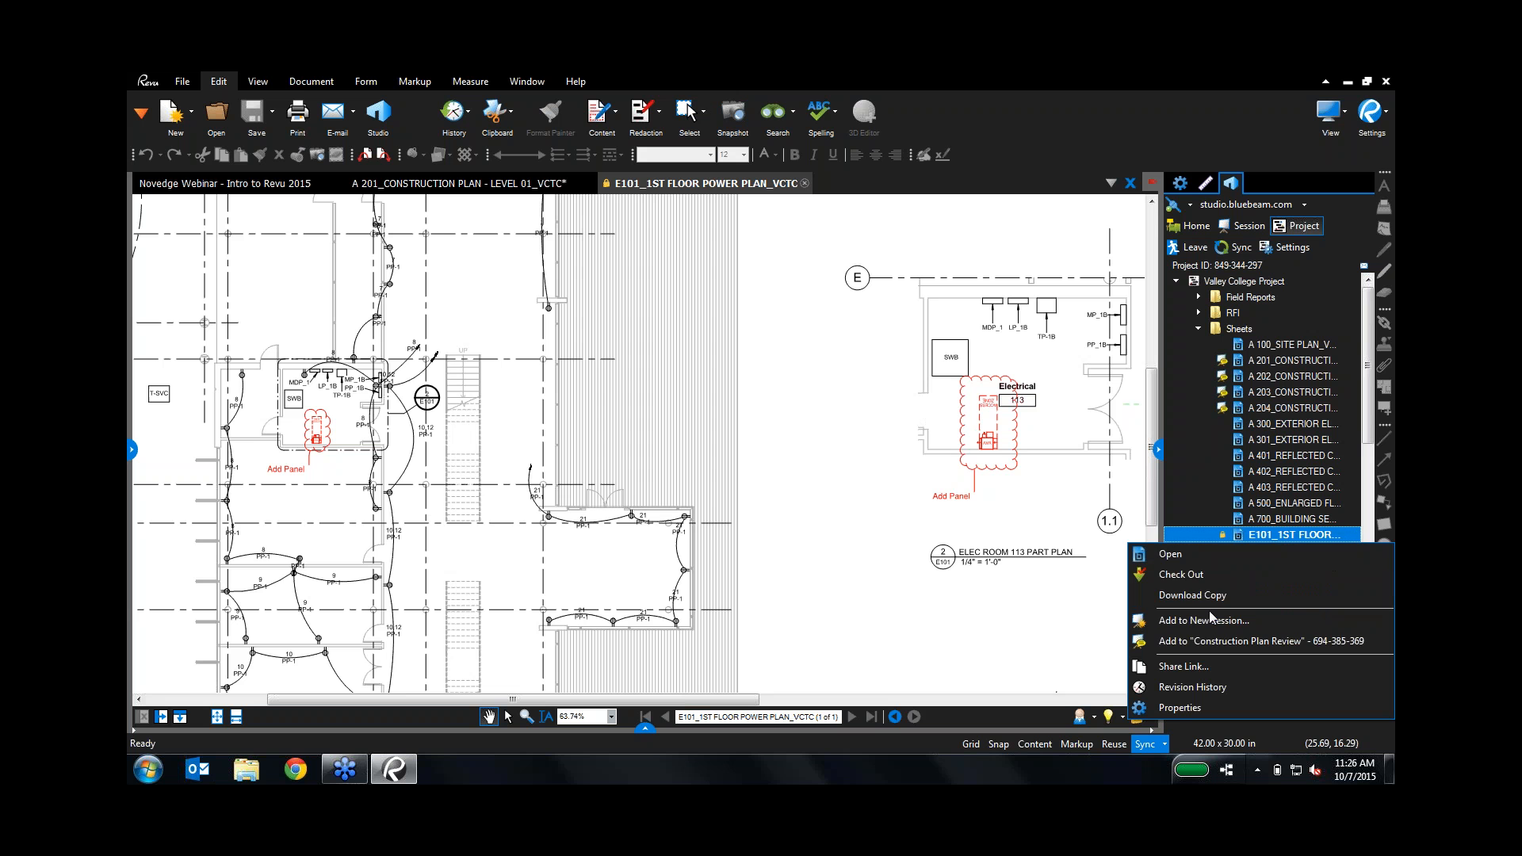
click(1197, 688)
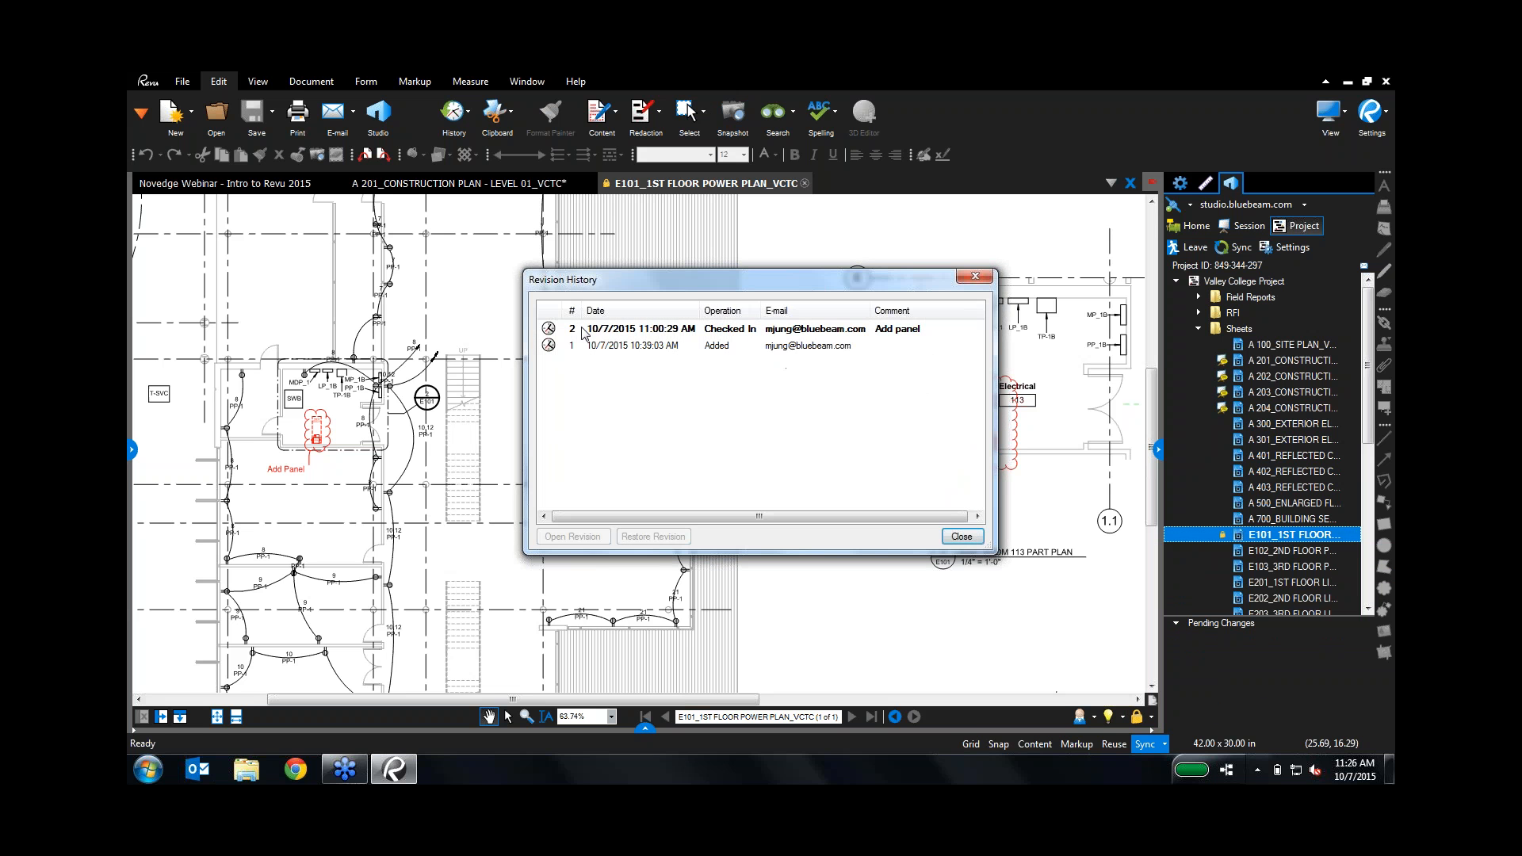
click(596, 347)
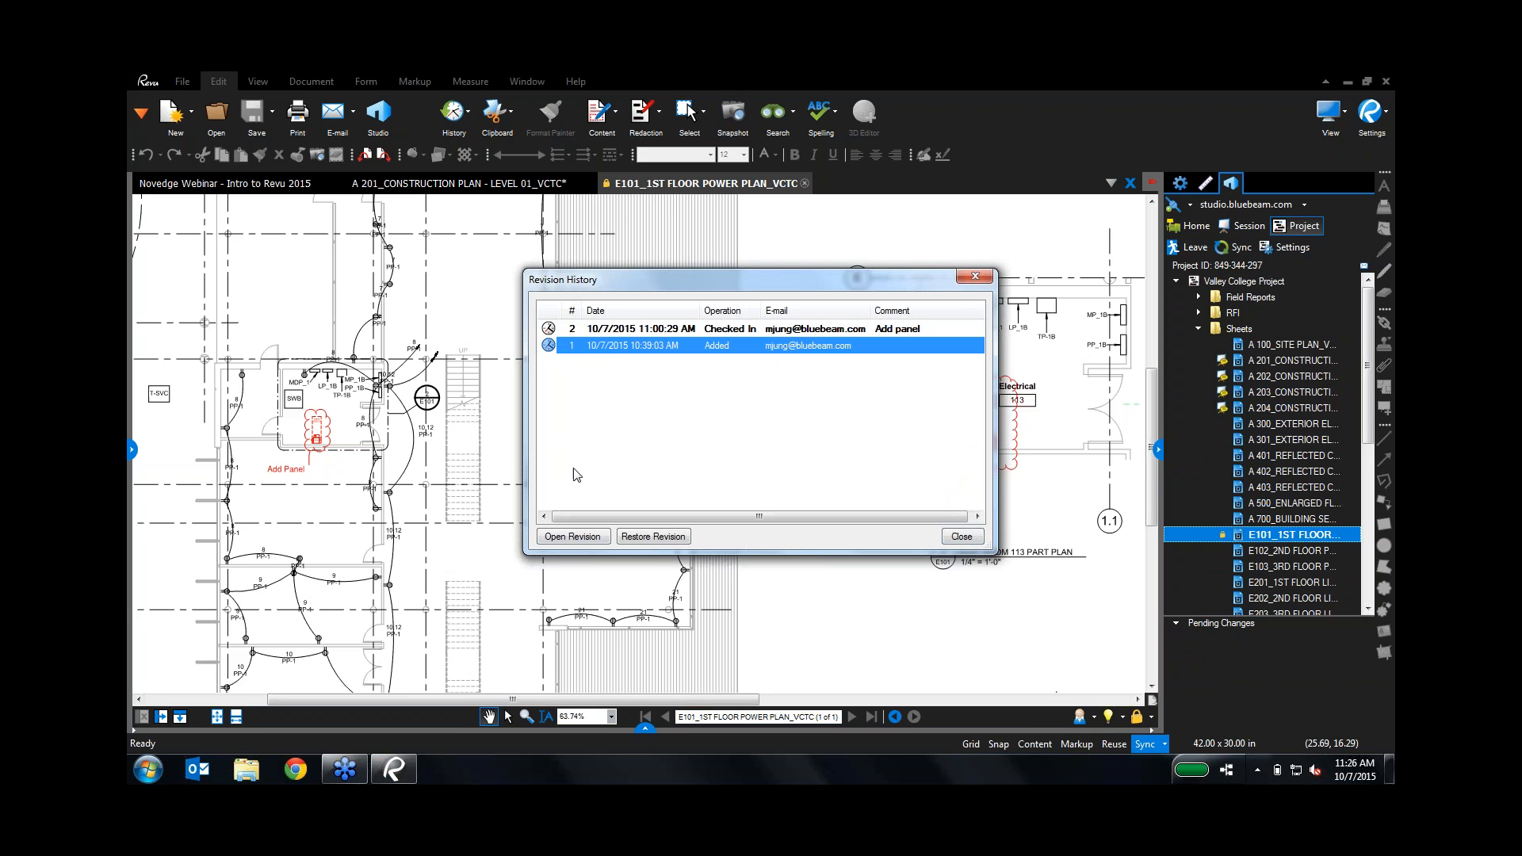
click(584, 545)
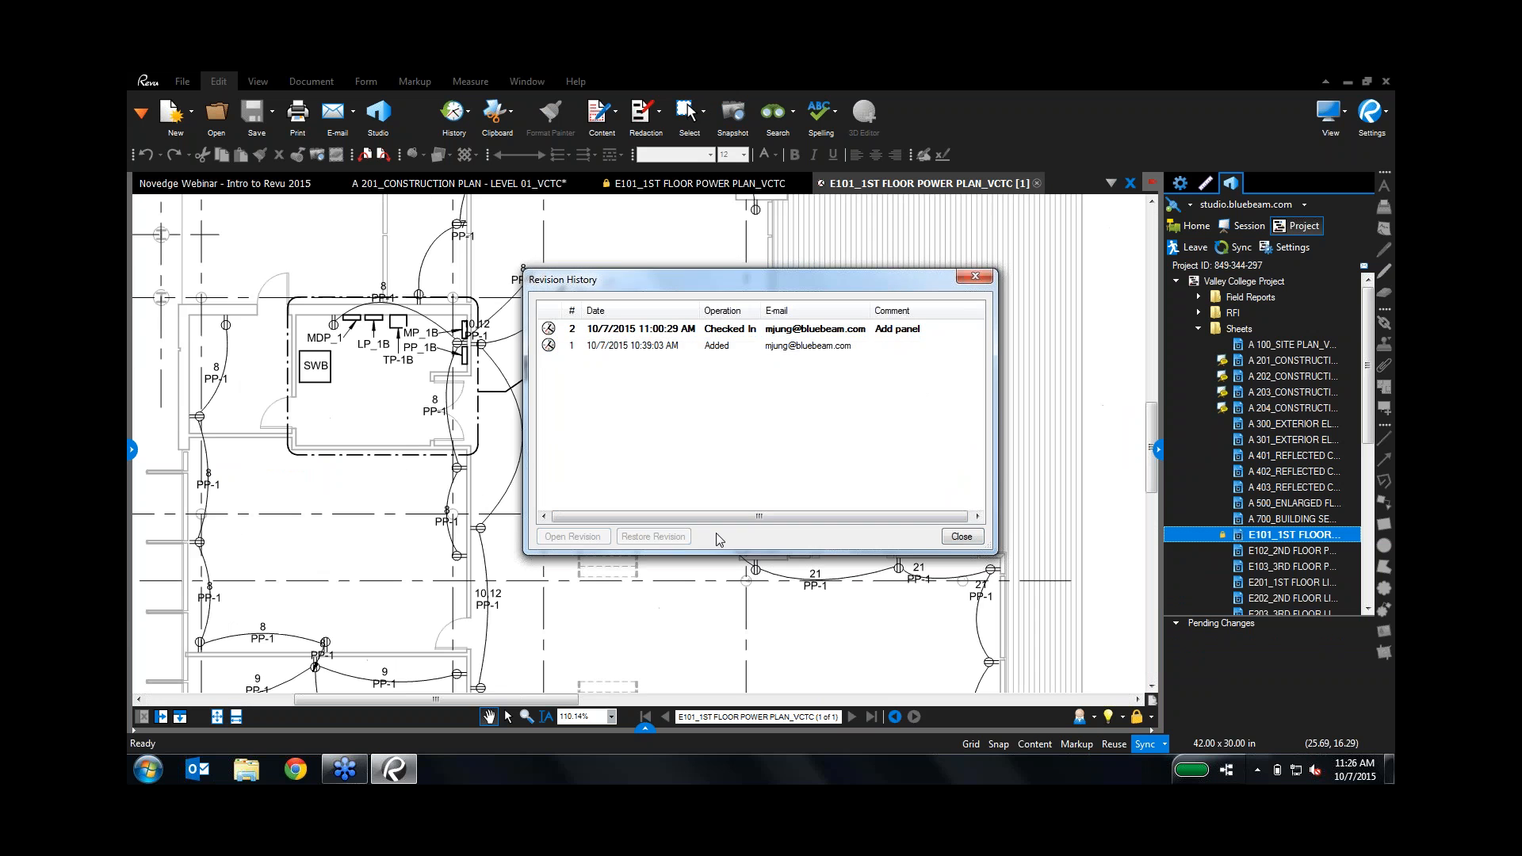
click(972, 541)
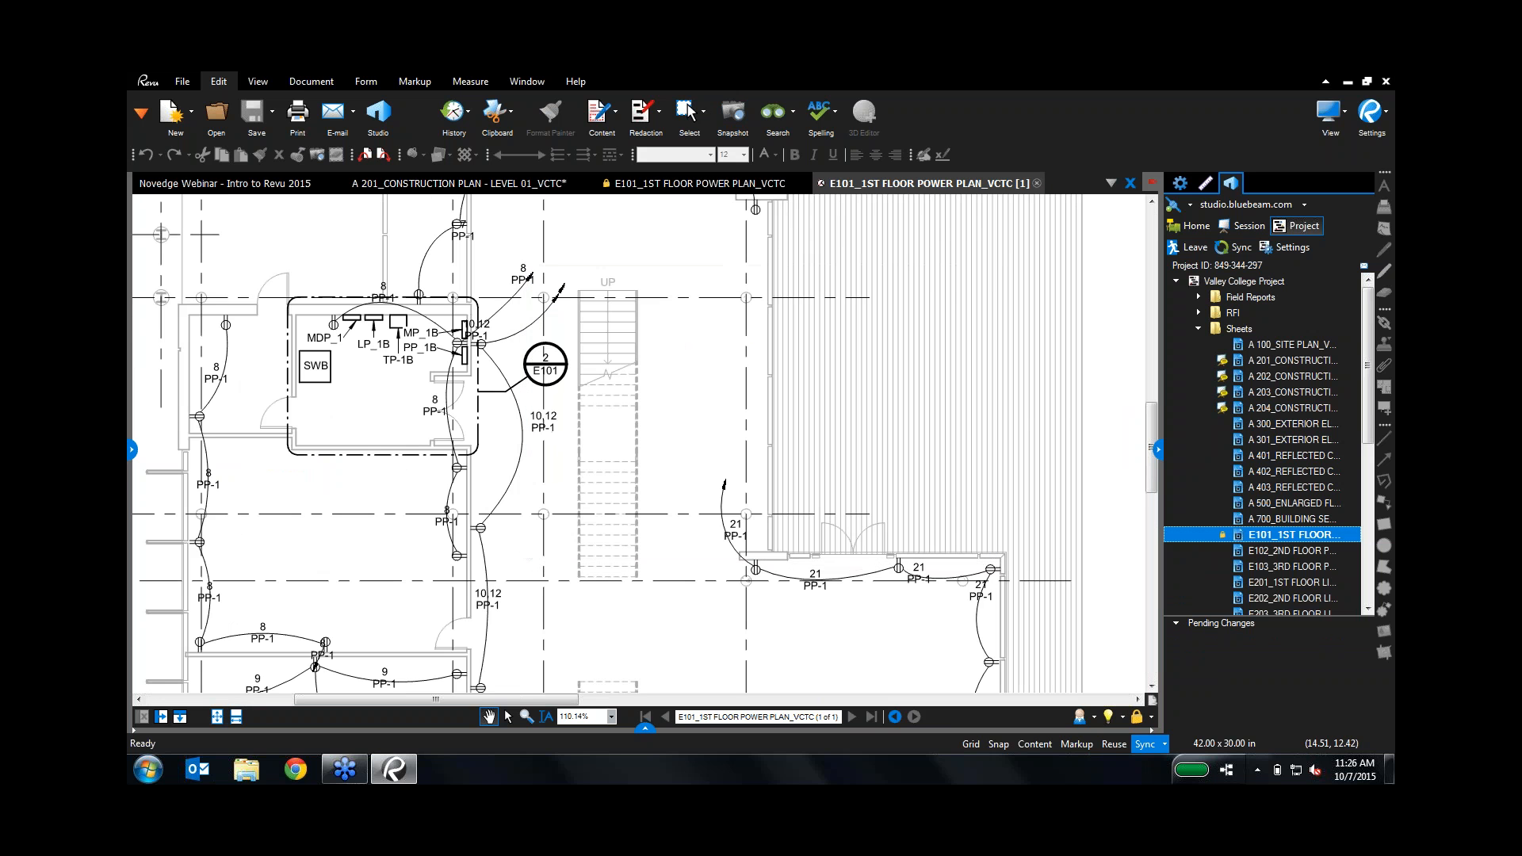
click(163, 719)
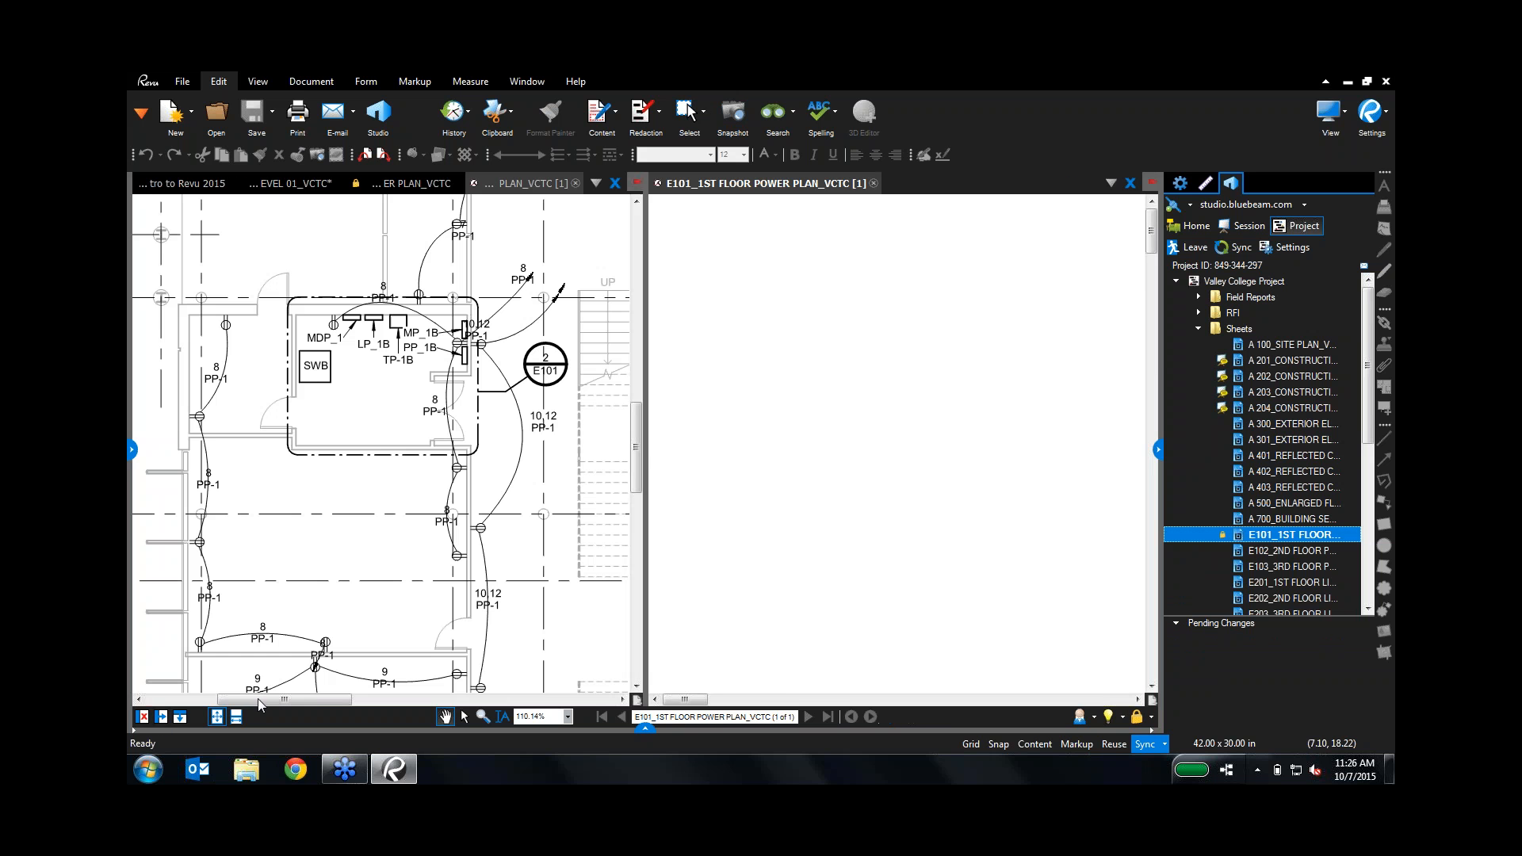
click(420, 183)
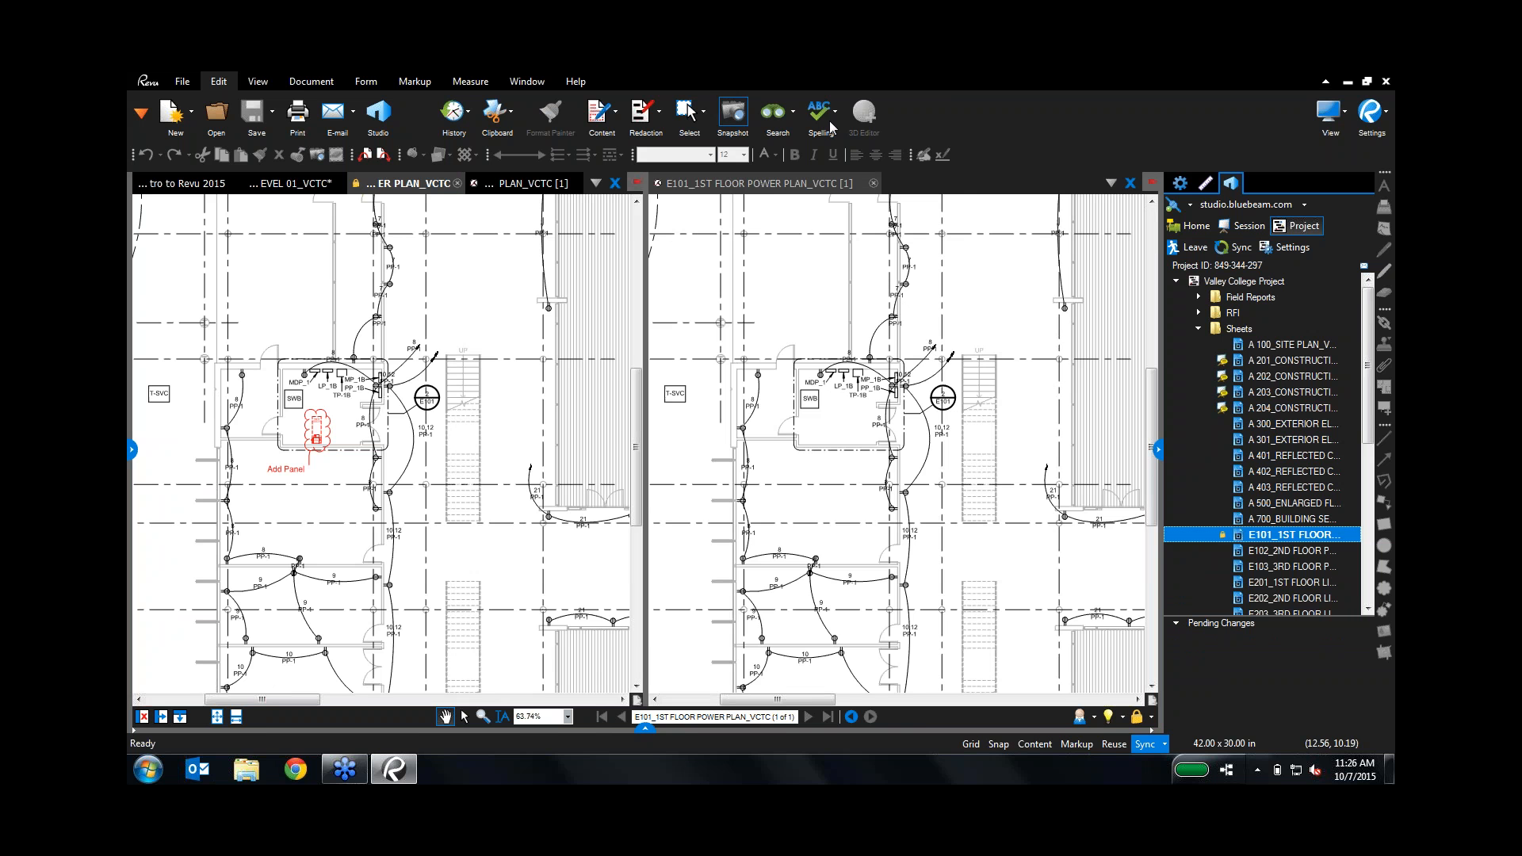
click(873, 183)
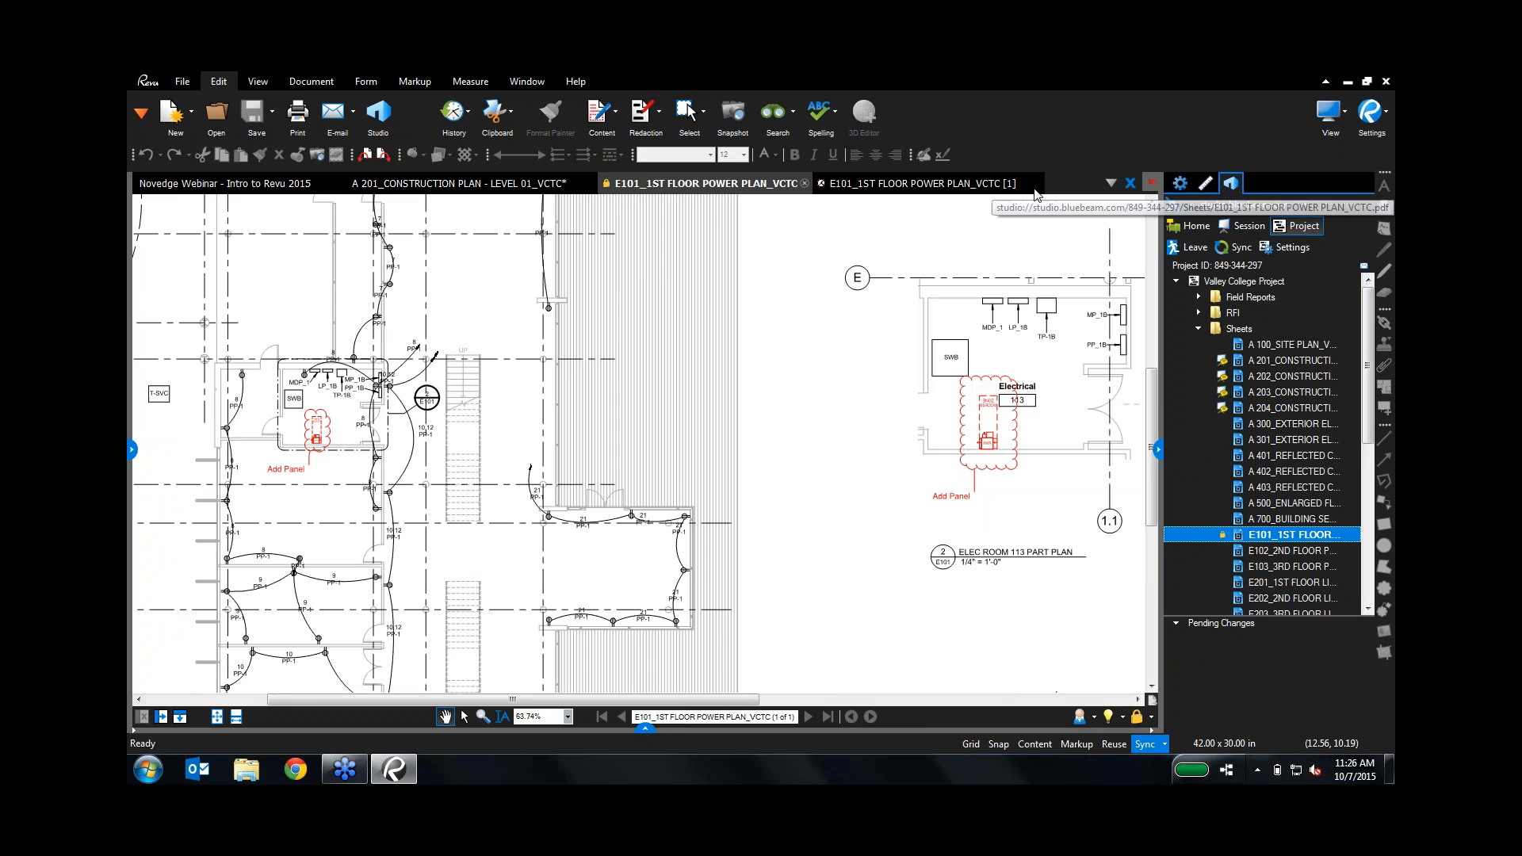
click(1000, 186)
click(1036, 184)
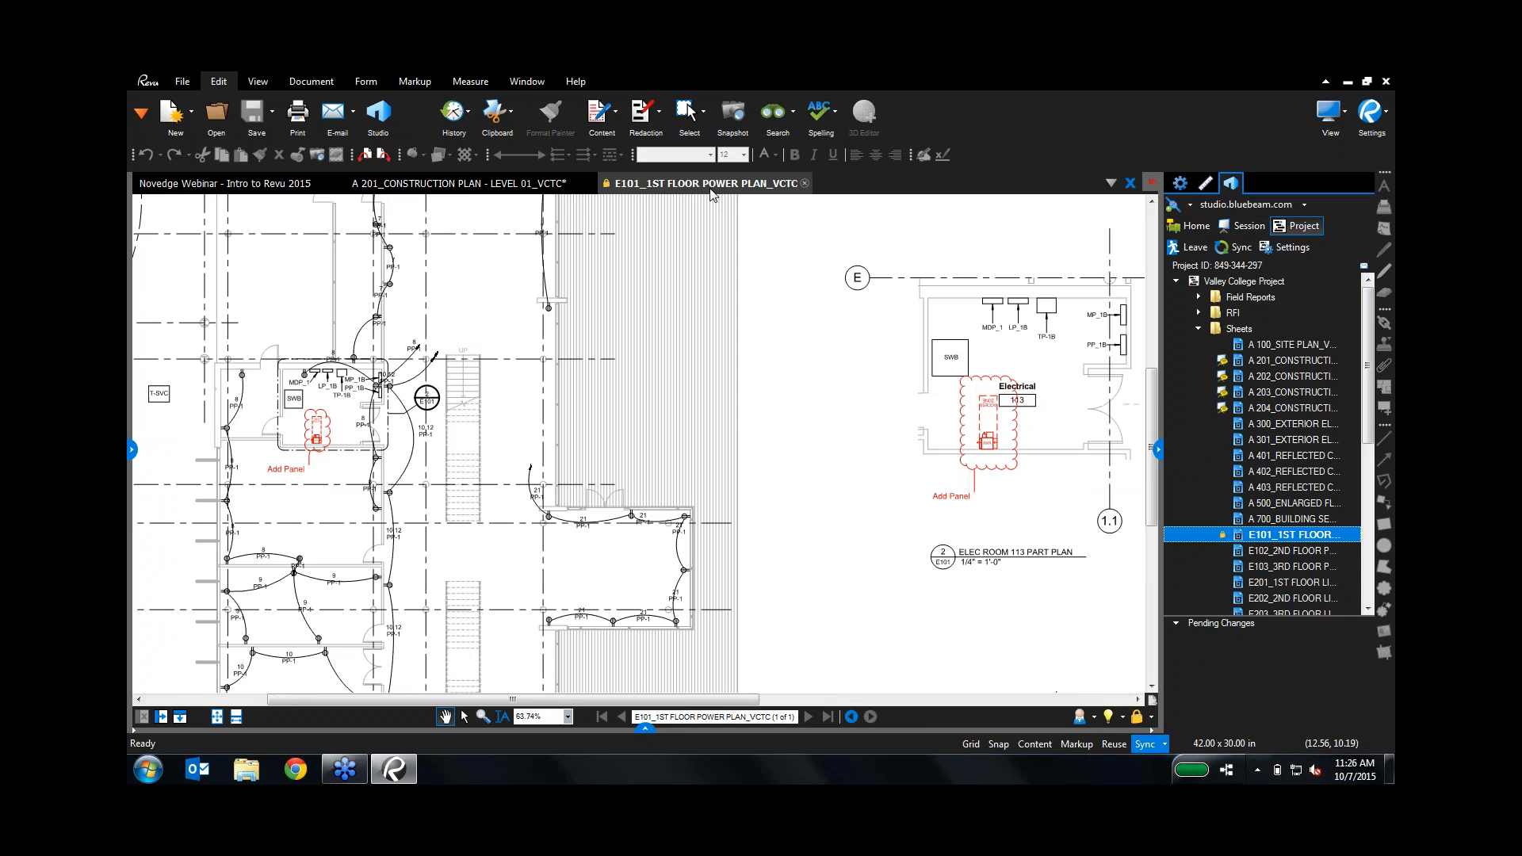
Step: Check out the E101 sheet and add a 'Panel added' callout at the floor plan's Add Panel cloud
right_click(712, 186)
click(735, 240)
click(130, 450)
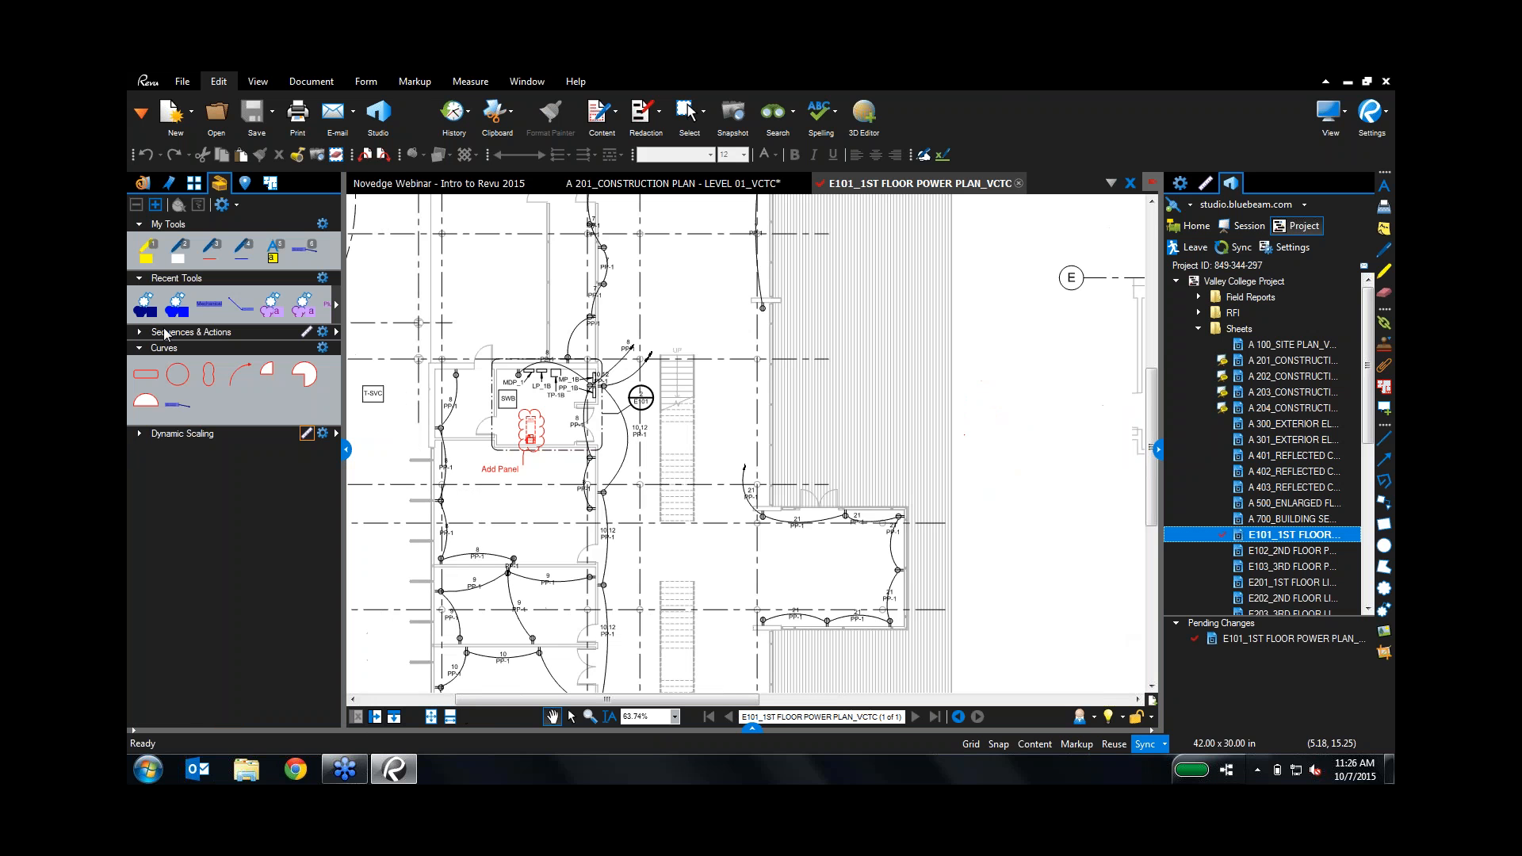
click(240, 307)
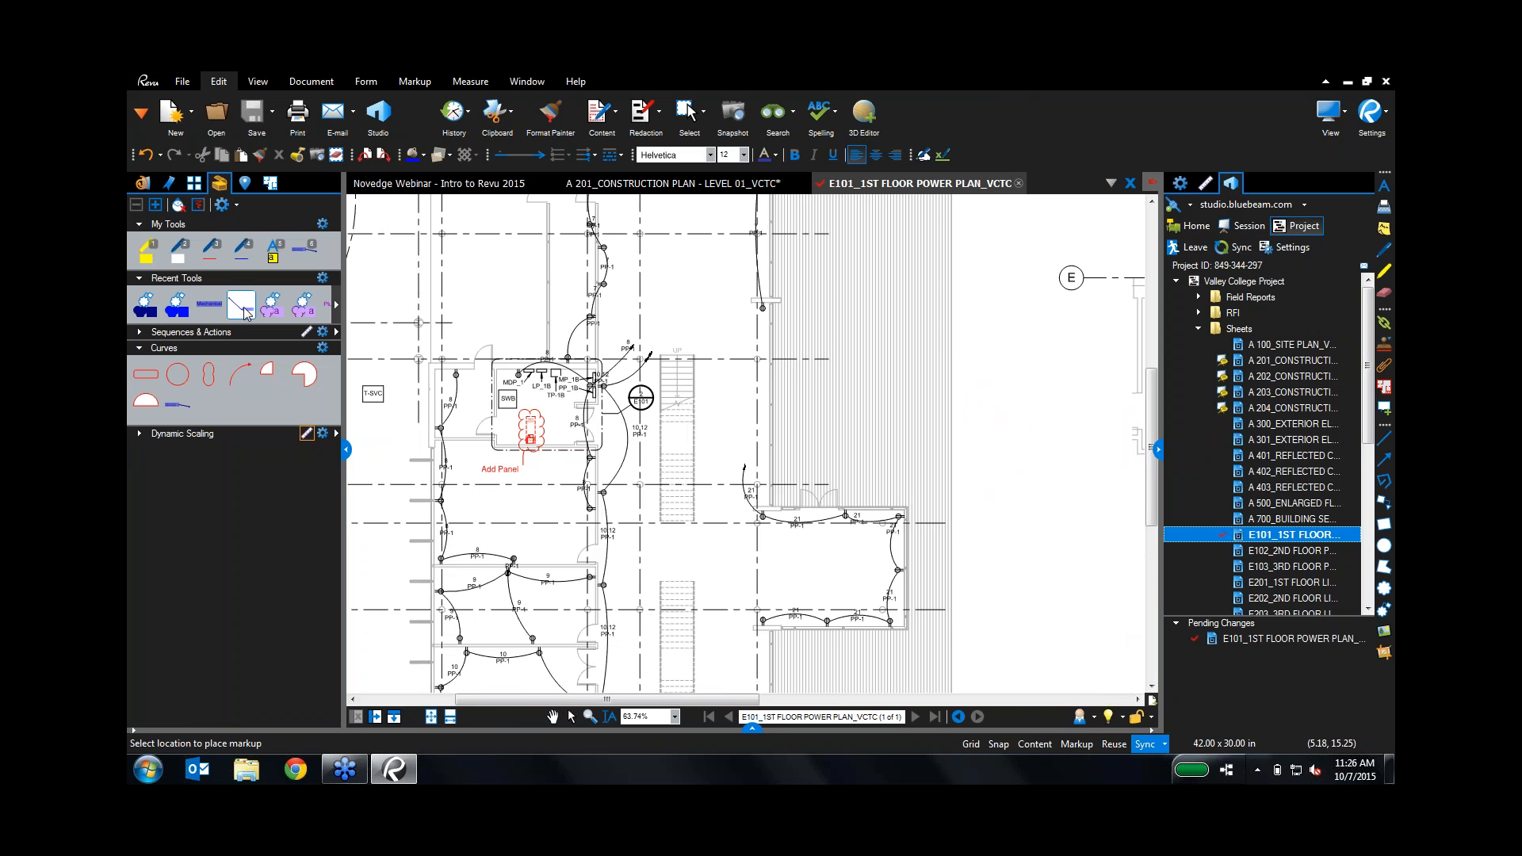
click(533, 455)
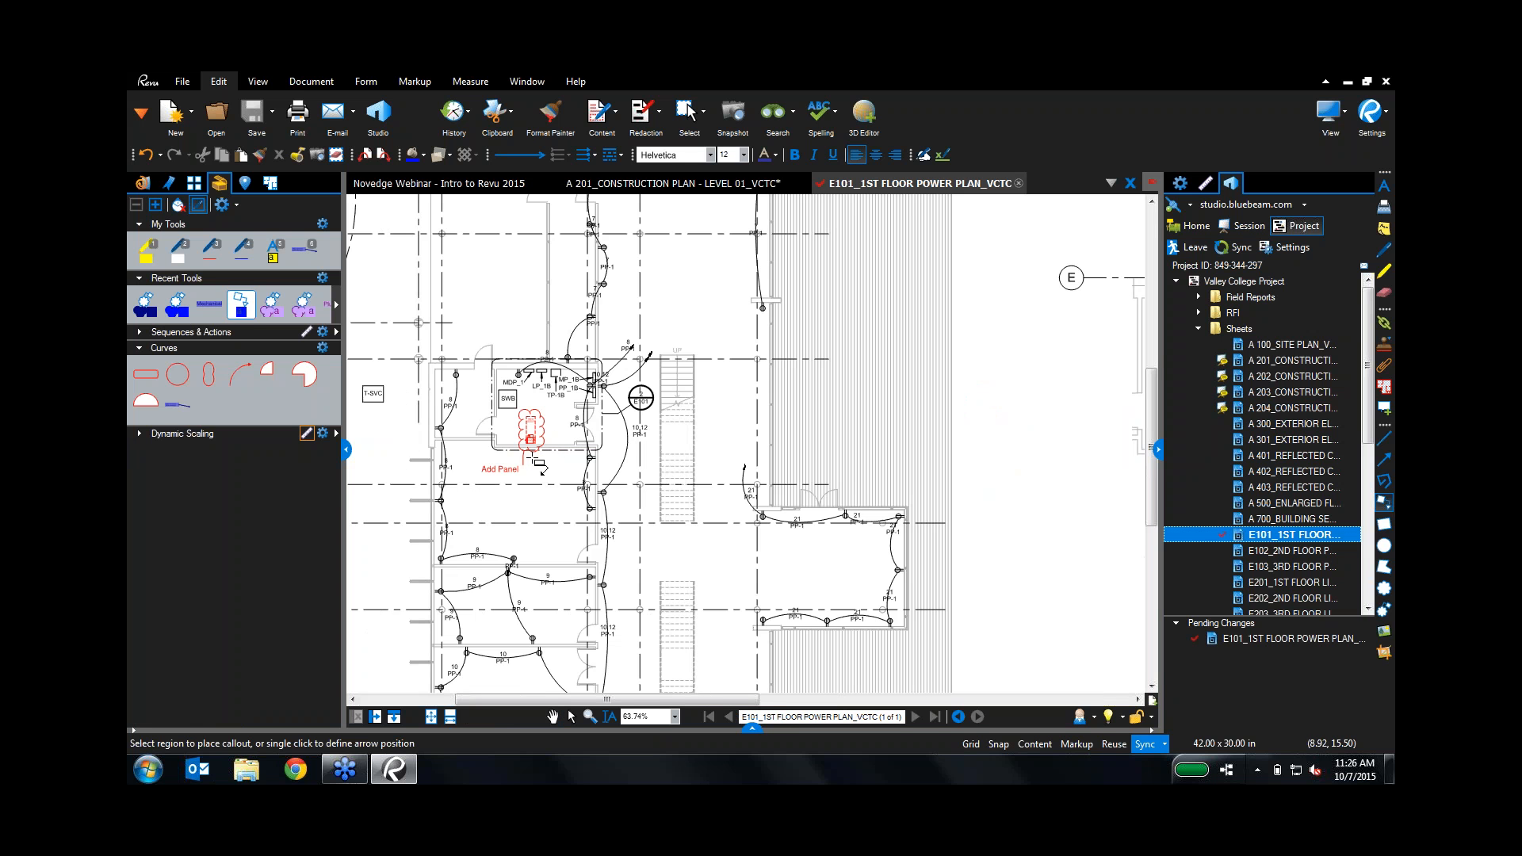
click(553, 486)
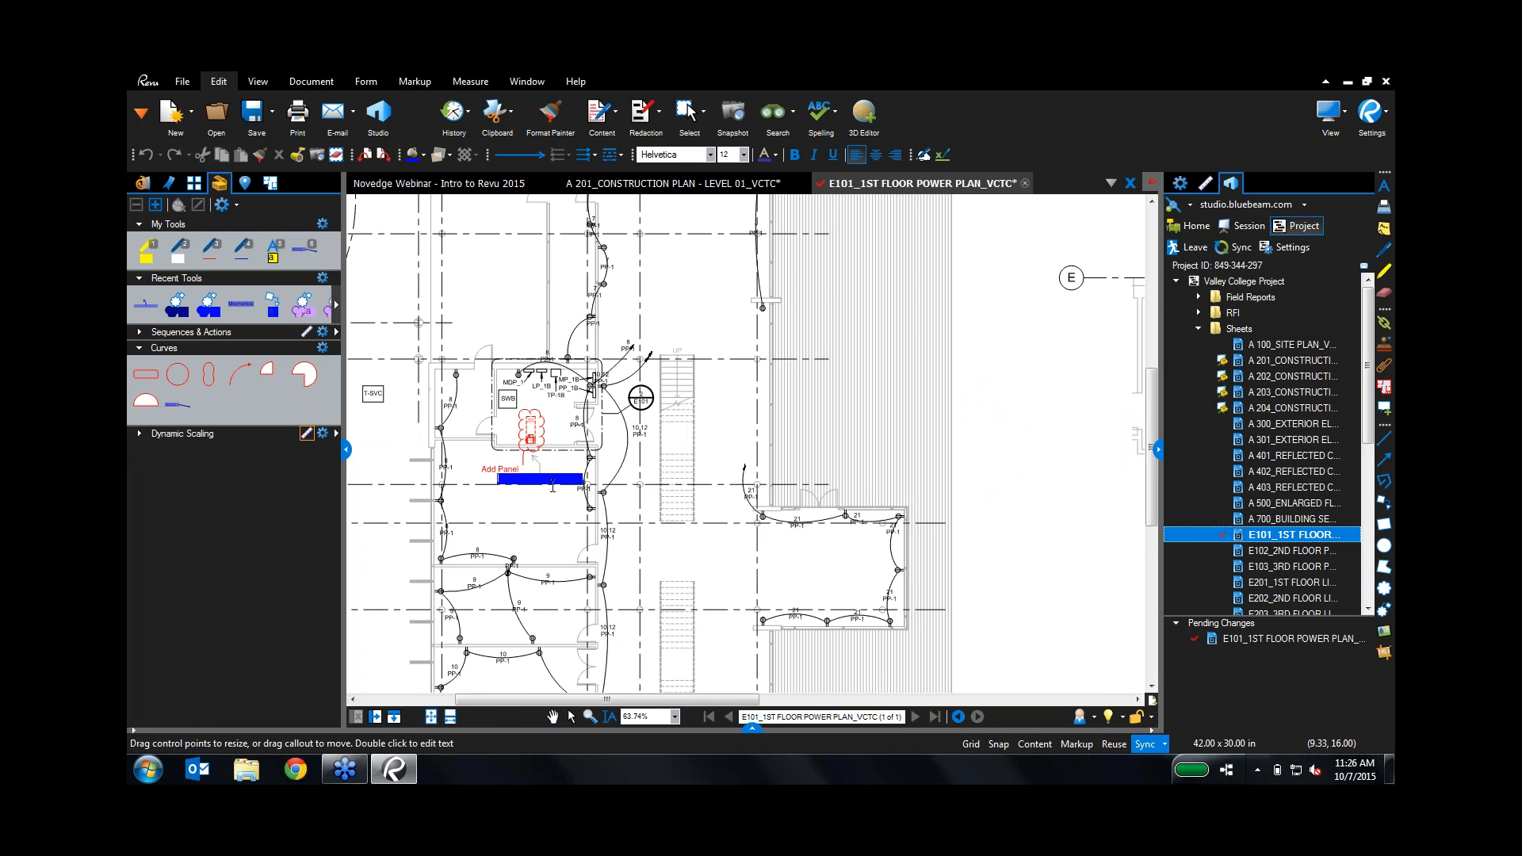
text(Panel added)
key(Escape)
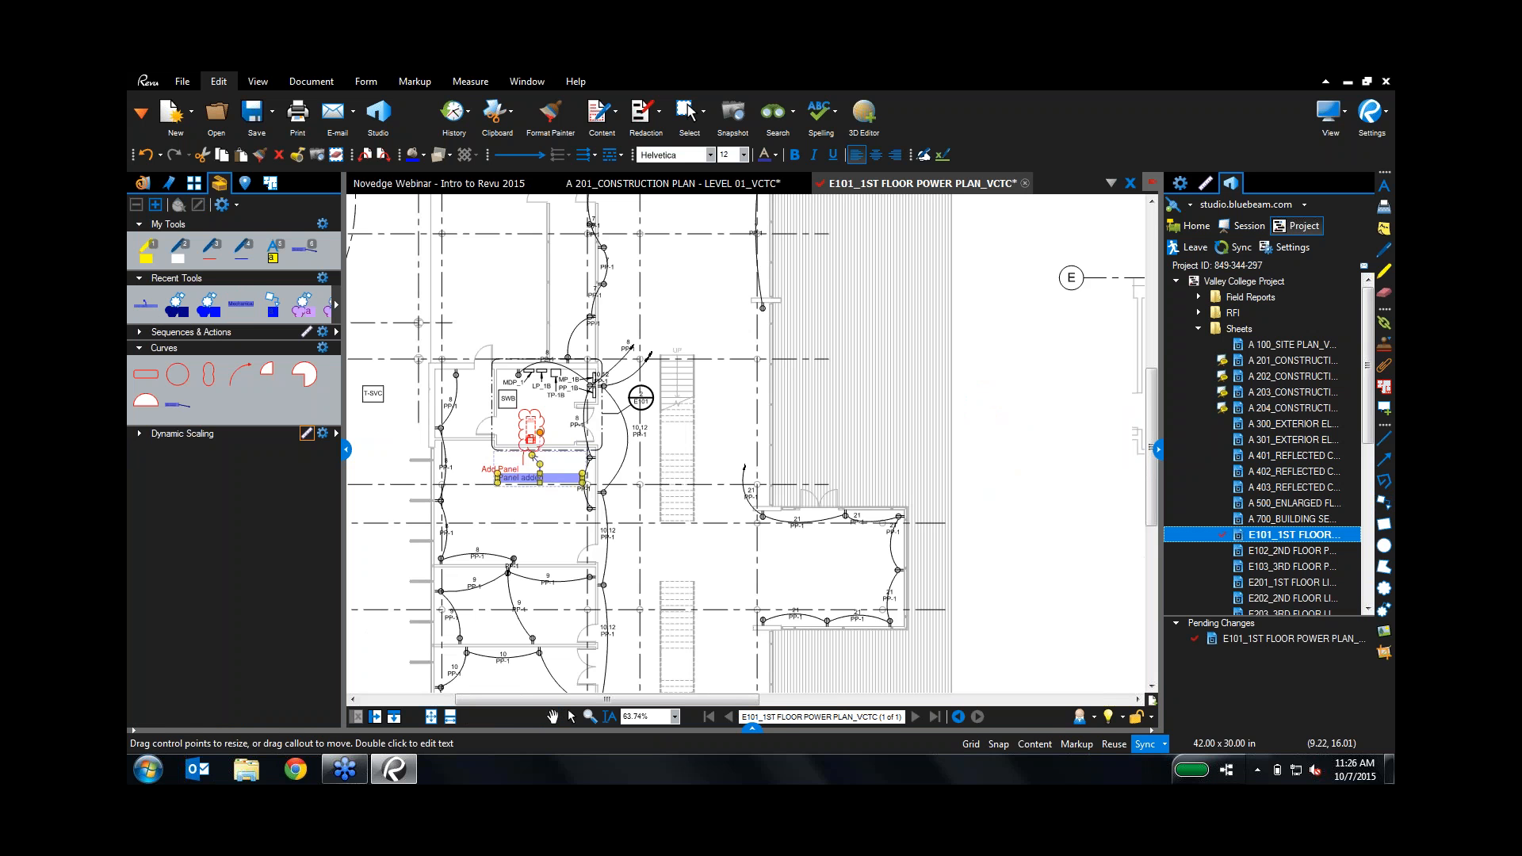
drag(543, 480, 540, 492)
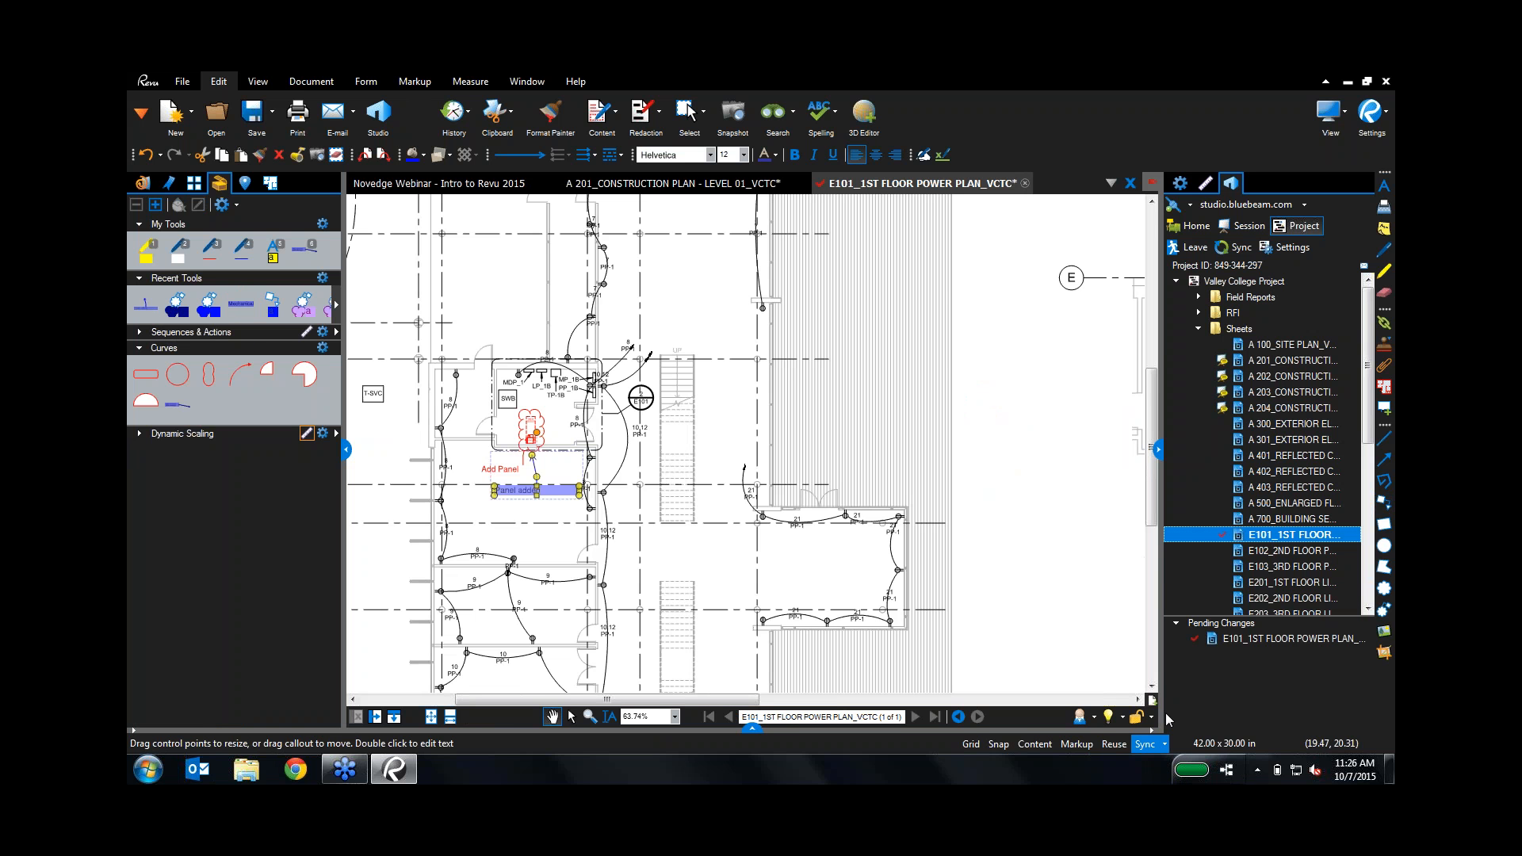
Step: Add a second 'Panel added' callout at the Elec Room 113 part plan cloud
click(1139, 700)
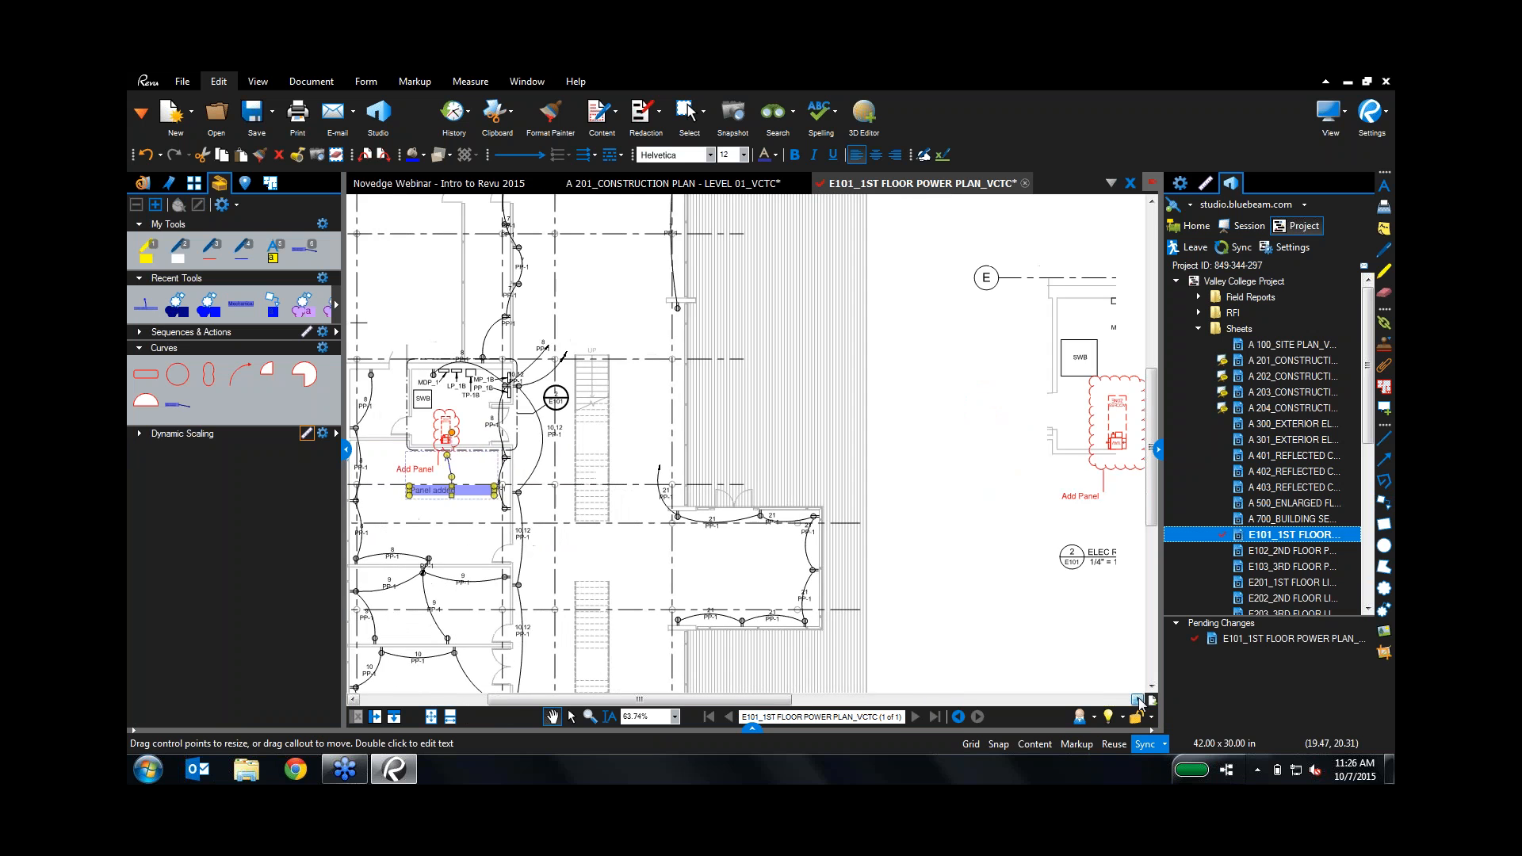
click(1138, 700)
click(146, 305)
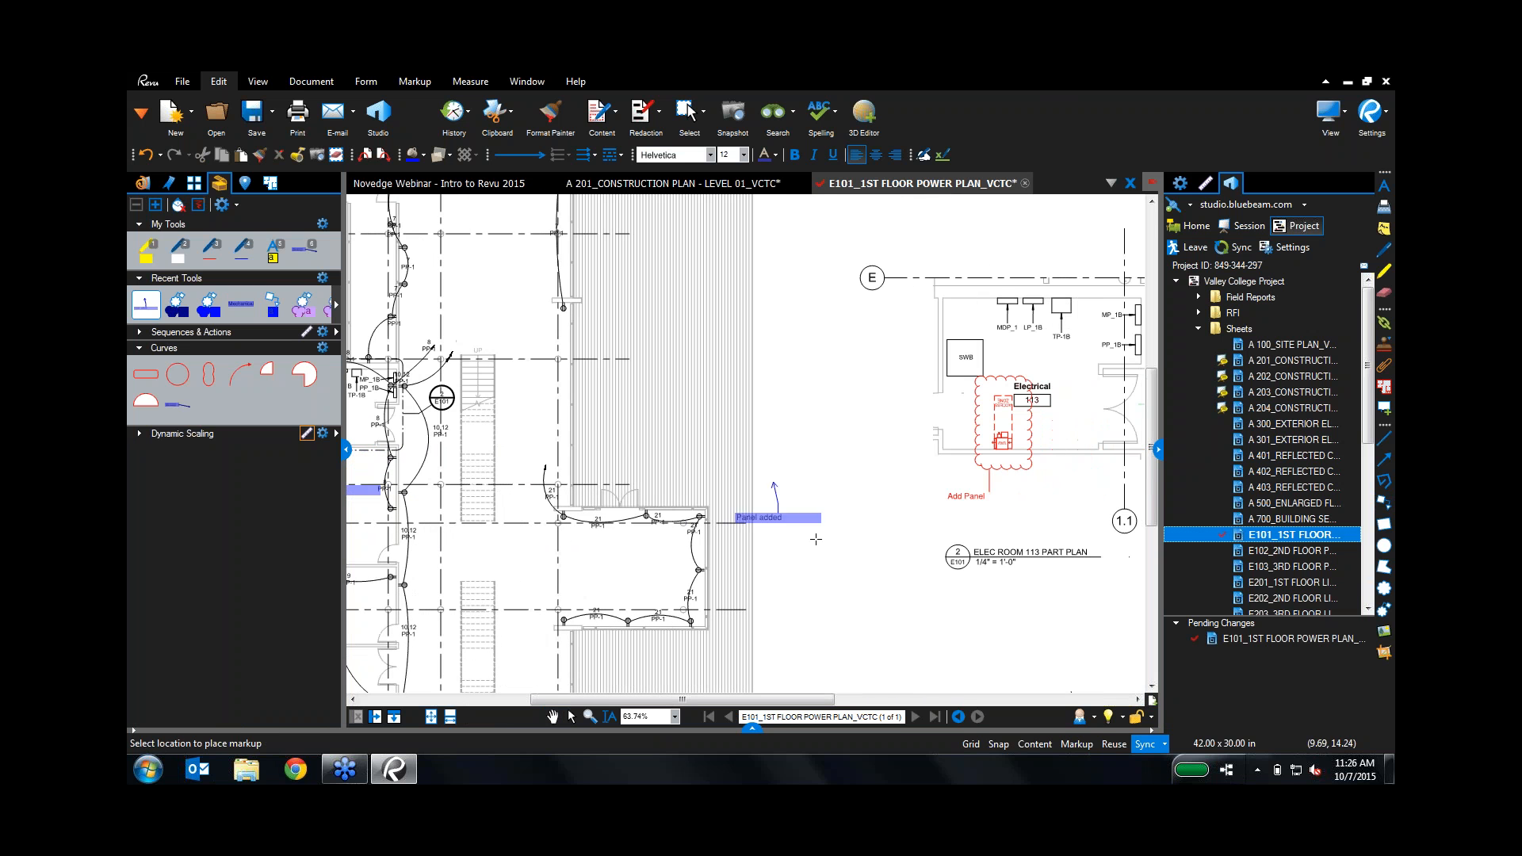
click(992, 507)
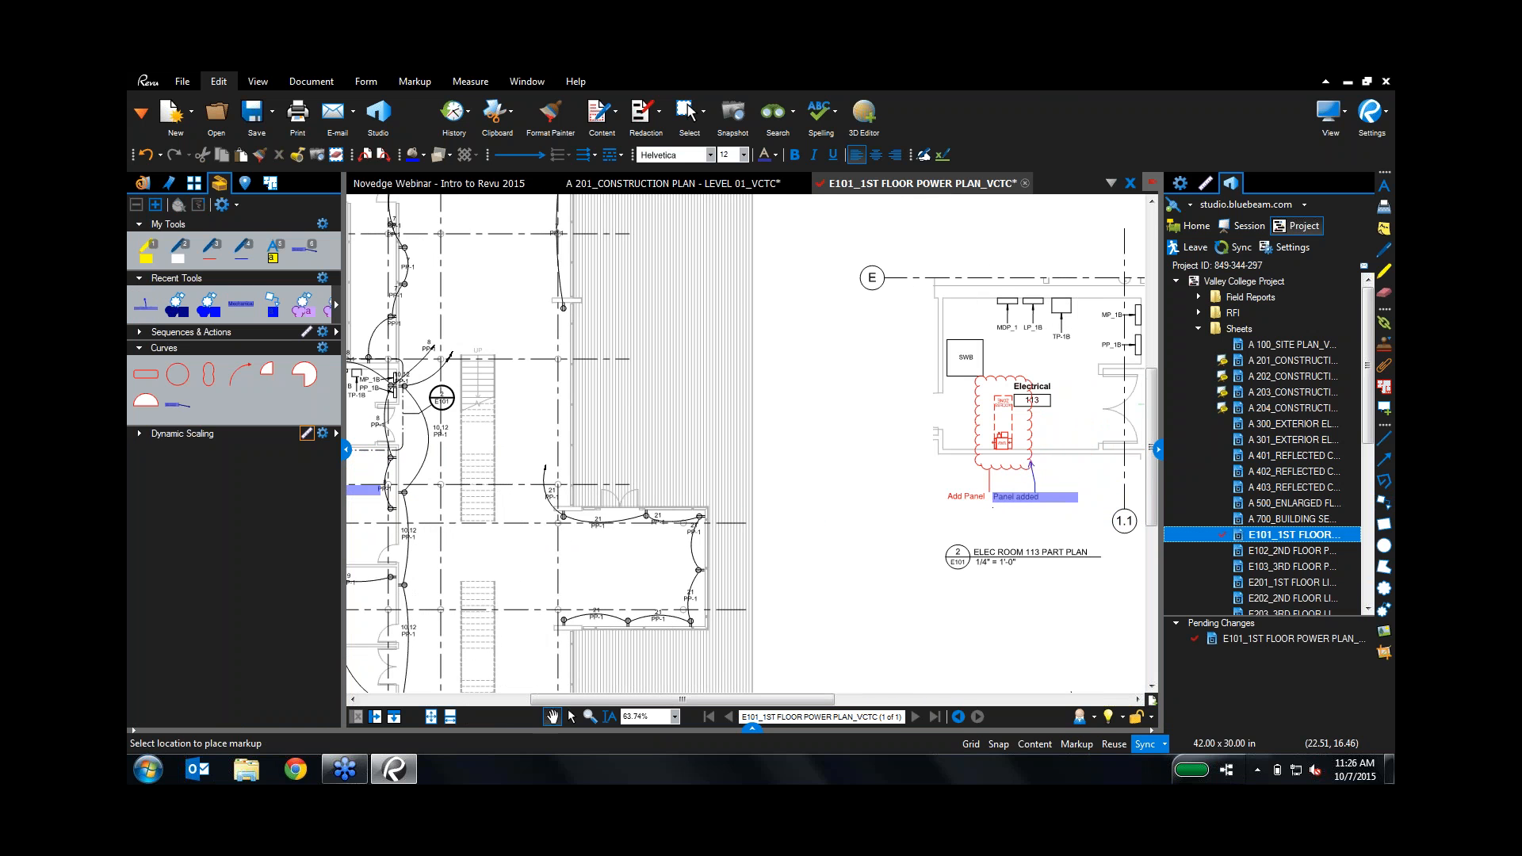
click(1110, 550)
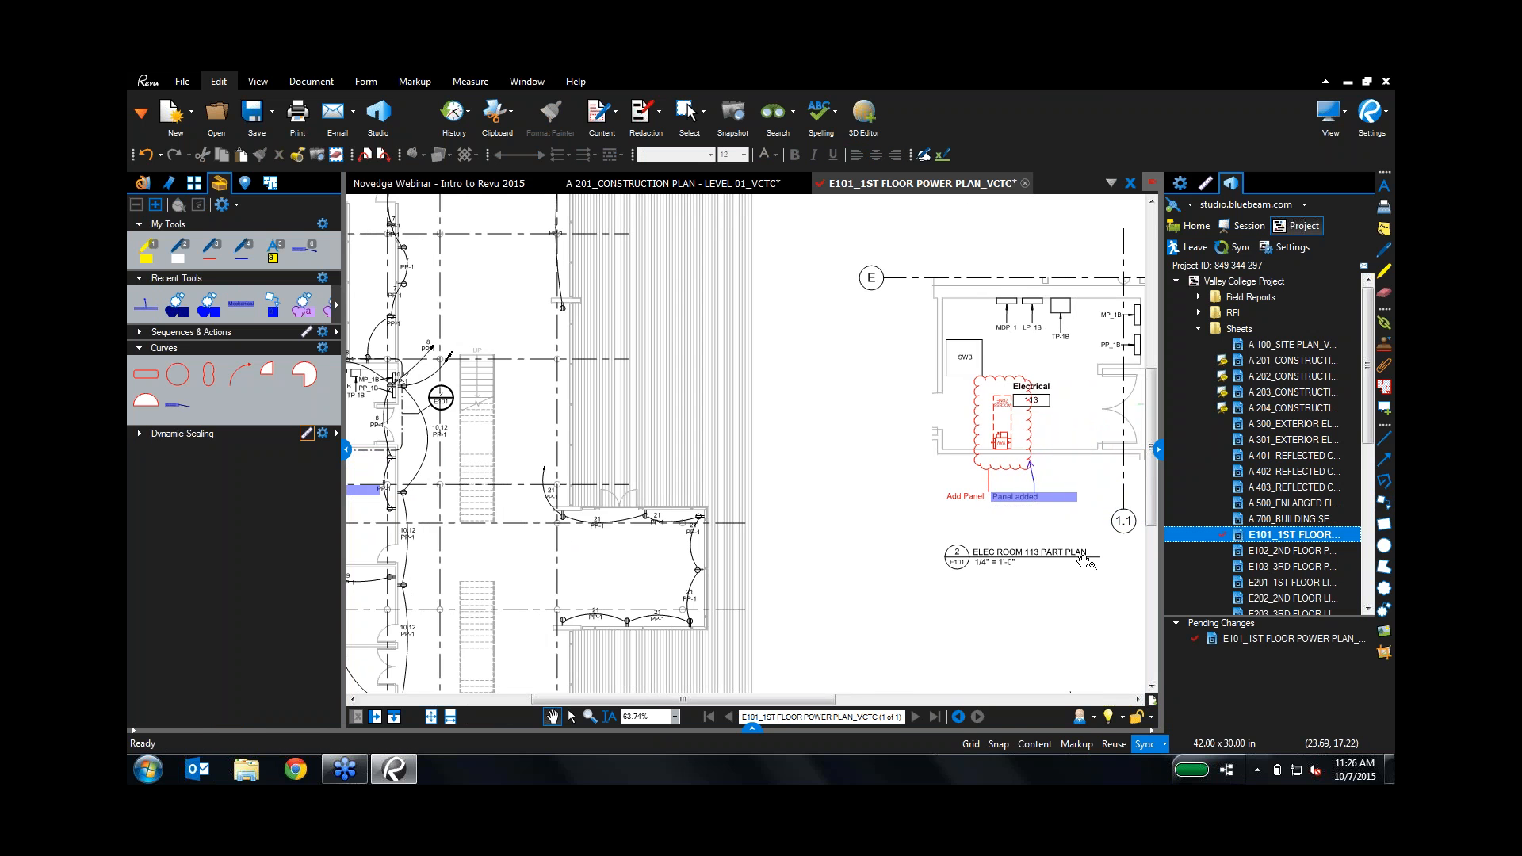
Step: Check E101 back in with a comment that the panel was added, then collapse the Tool Chest
right_click(963, 185)
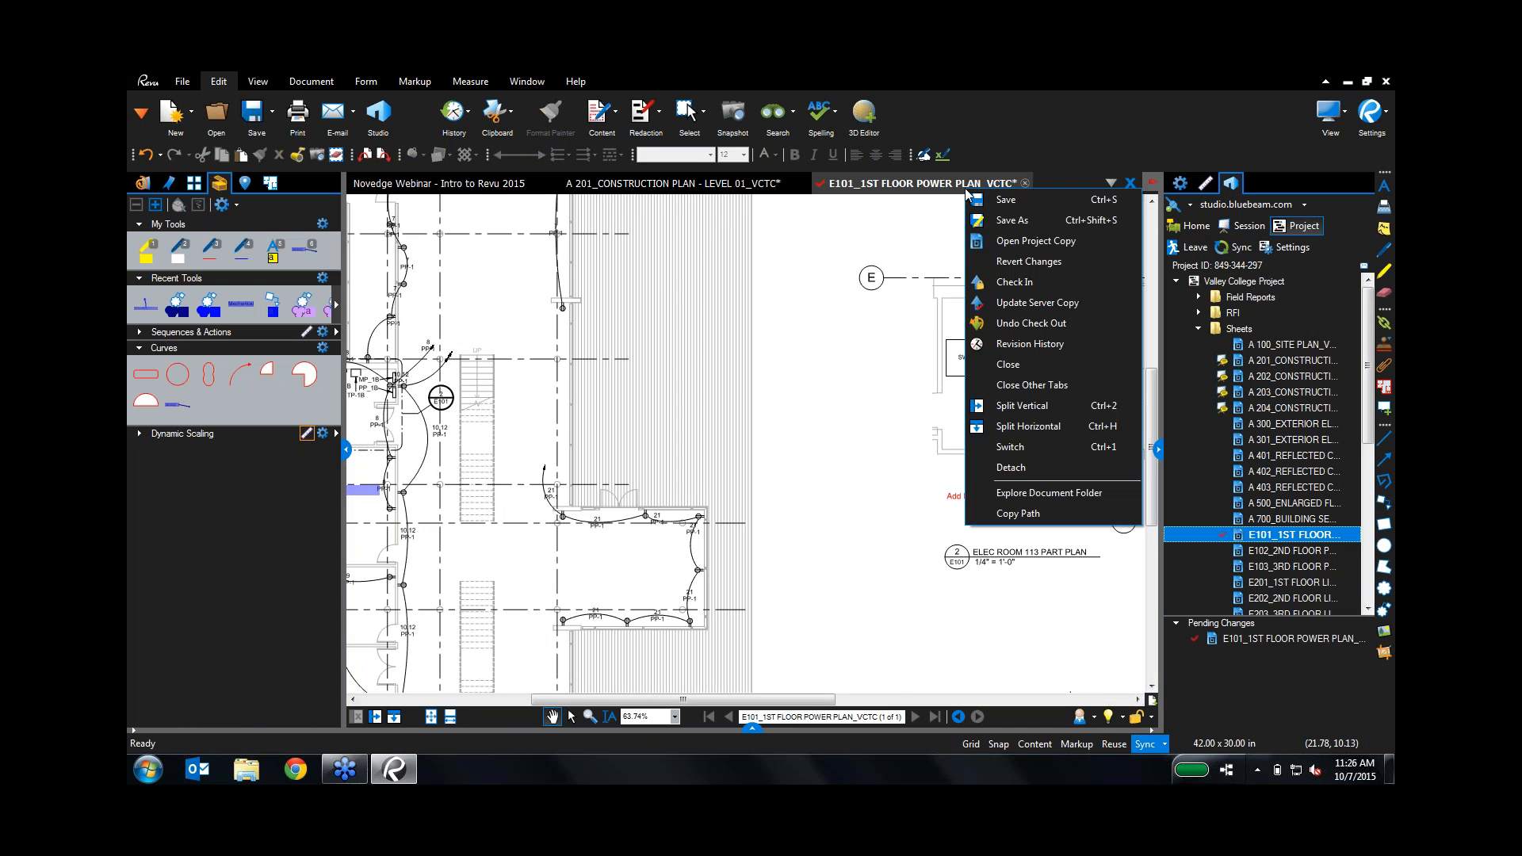
click(1005, 279)
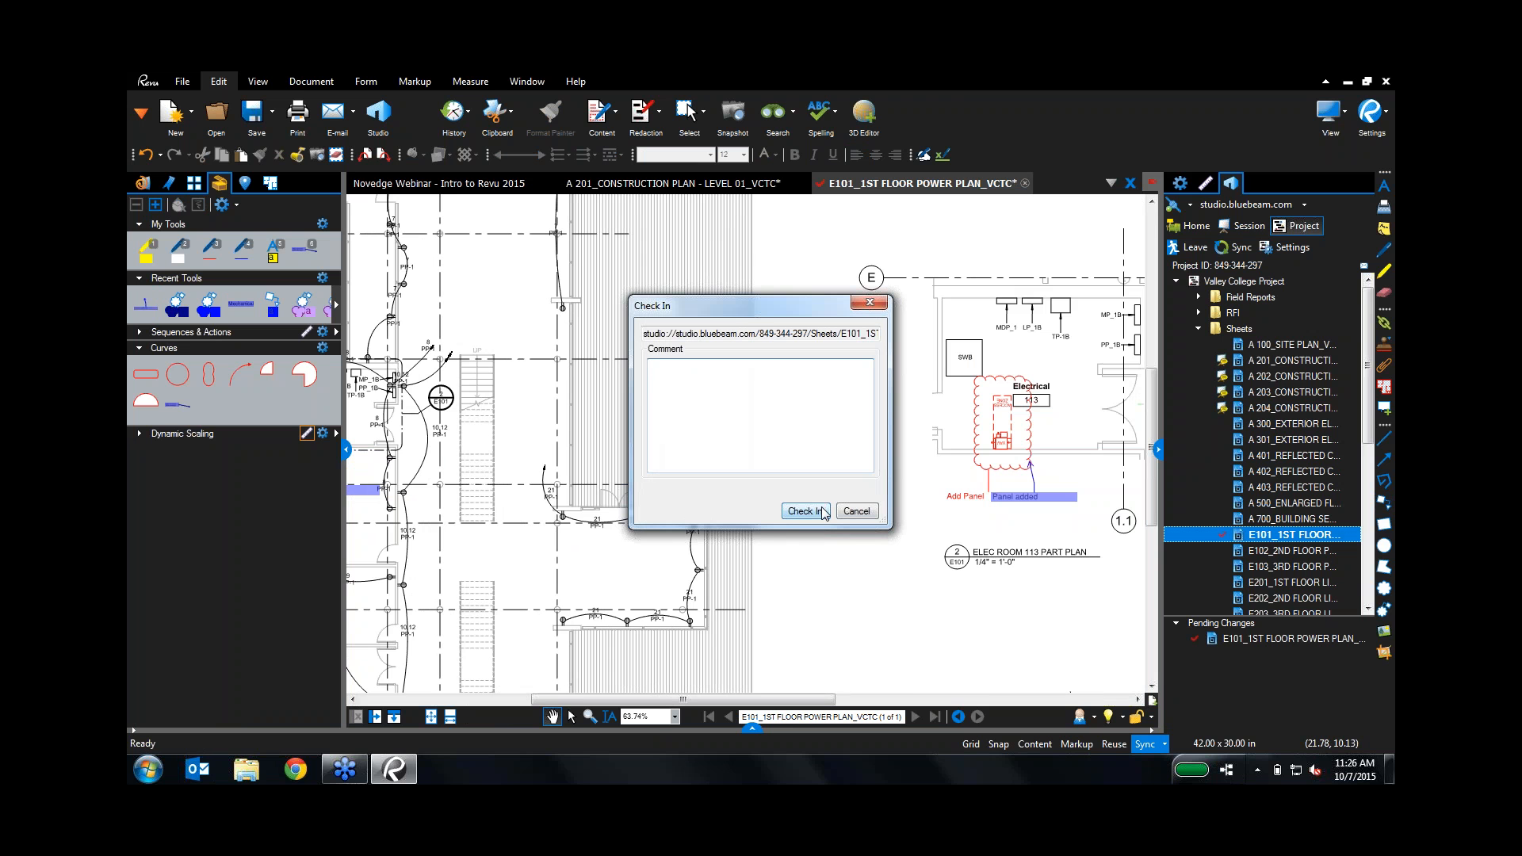
text(Noted that panel has been added to the design.)
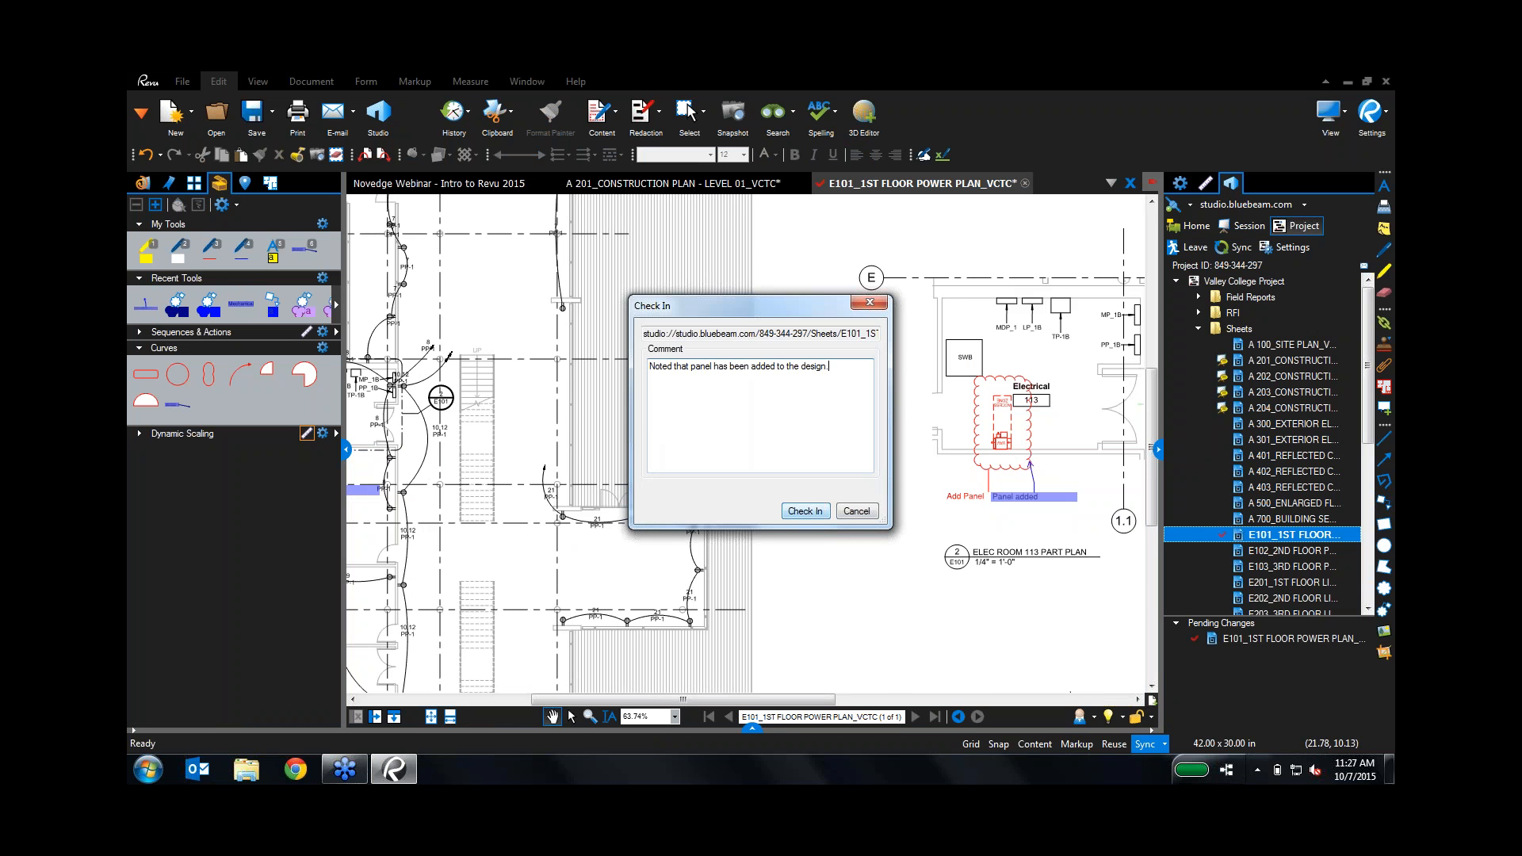
click(826, 517)
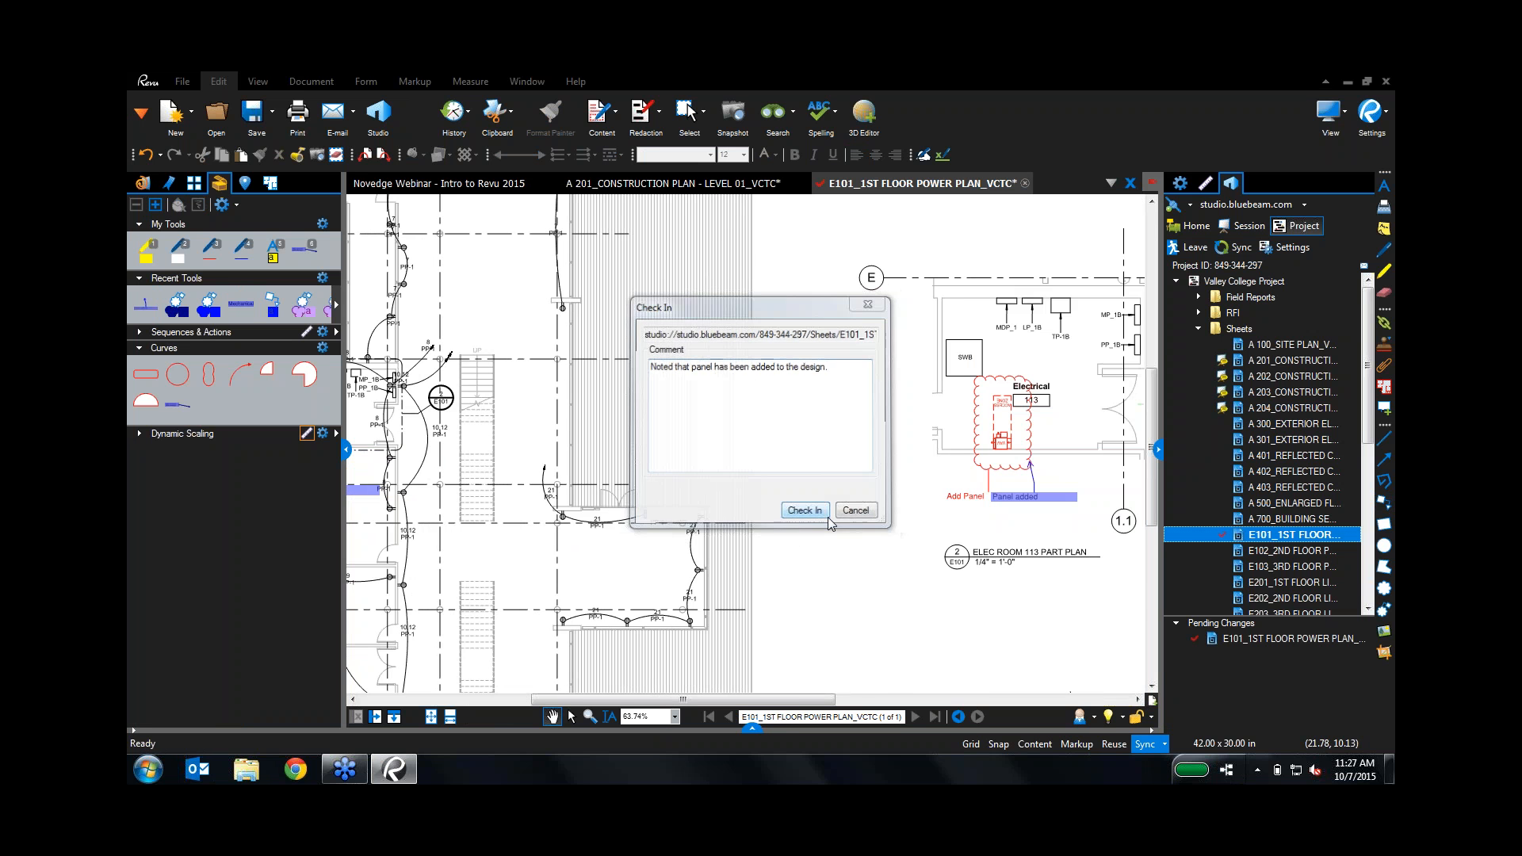
click(345, 450)
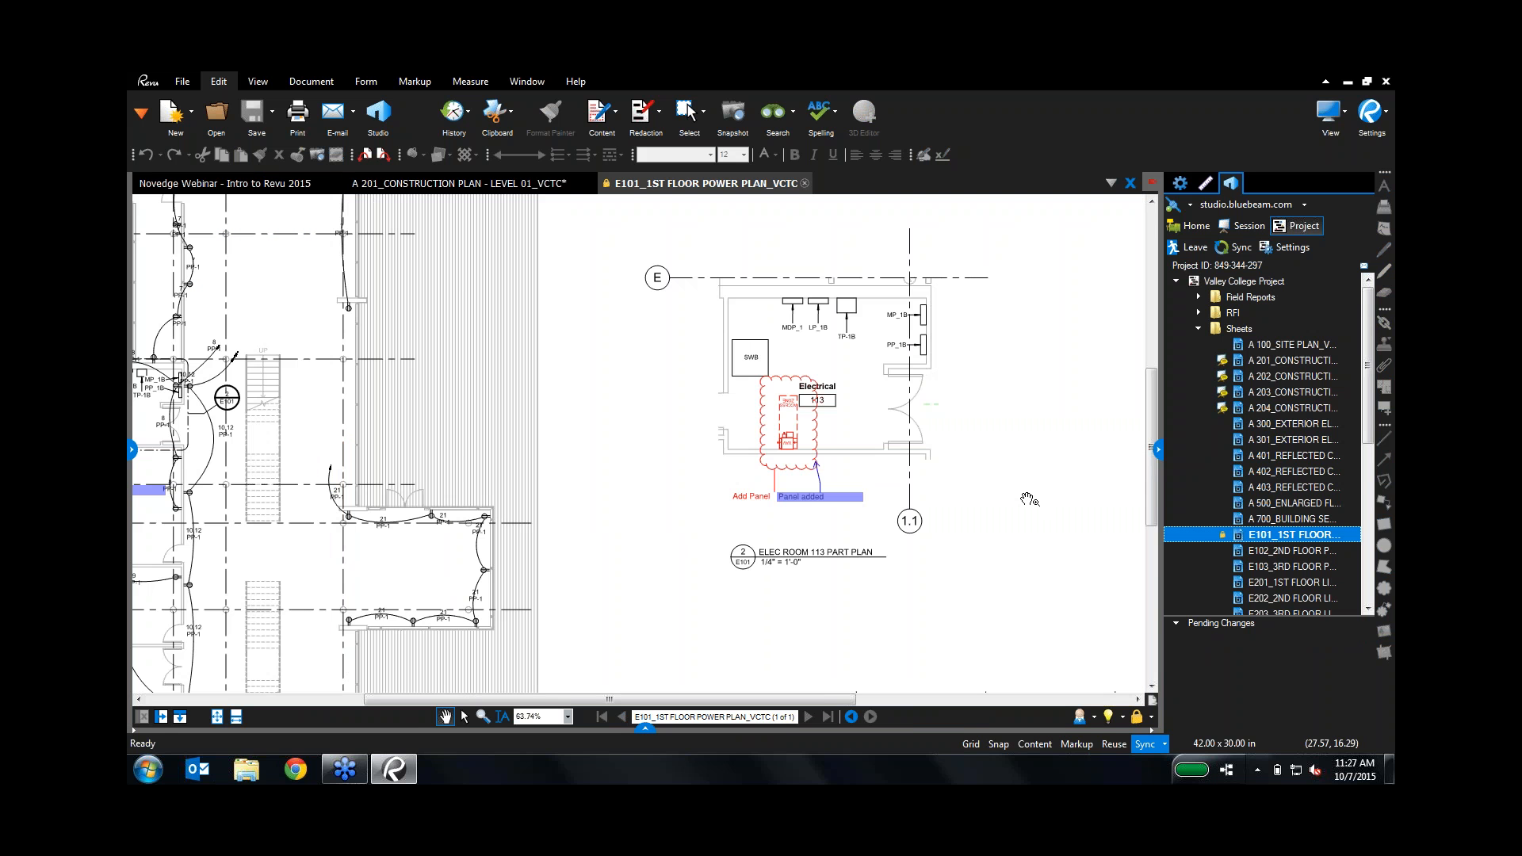
Step: Join the 'Construction Plan Review' session from the A 201_CONSTRUCTION PLAN sheet
mouse_move(1271, 363)
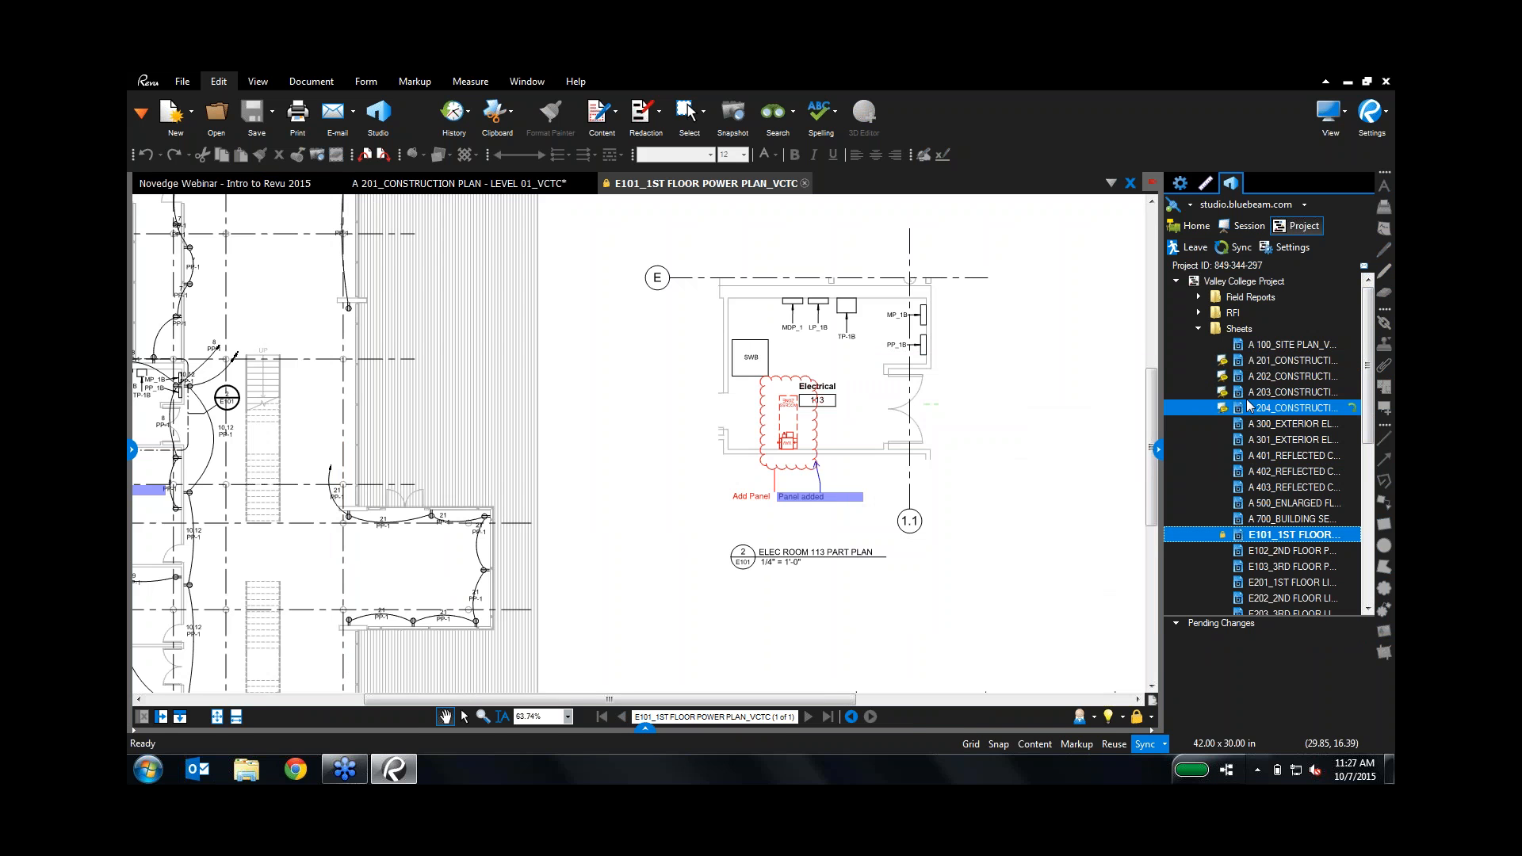
mouse_move(1238, 413)
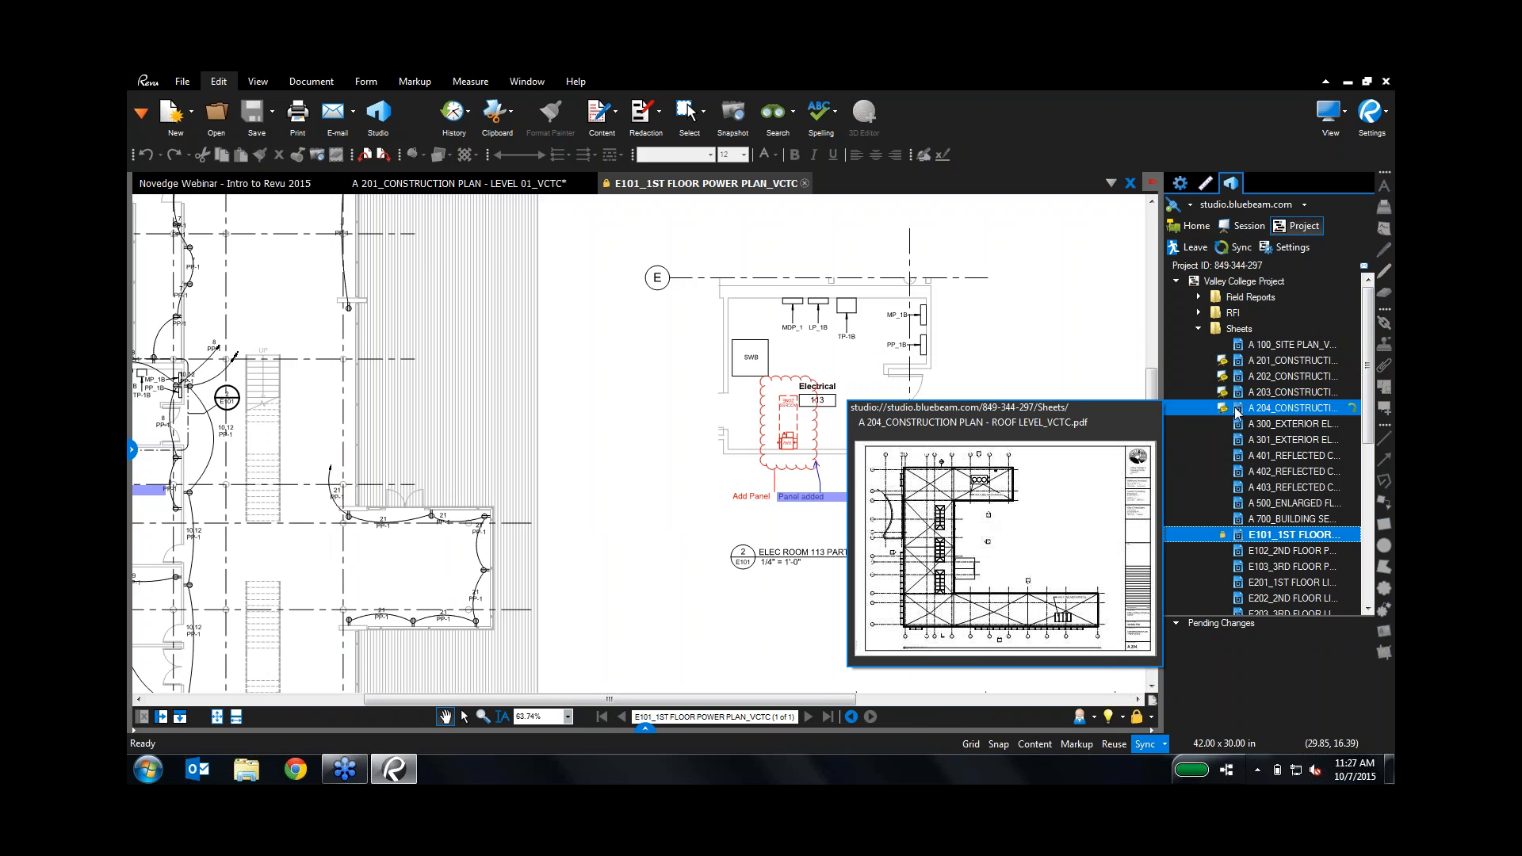
right_click(1238, 363)
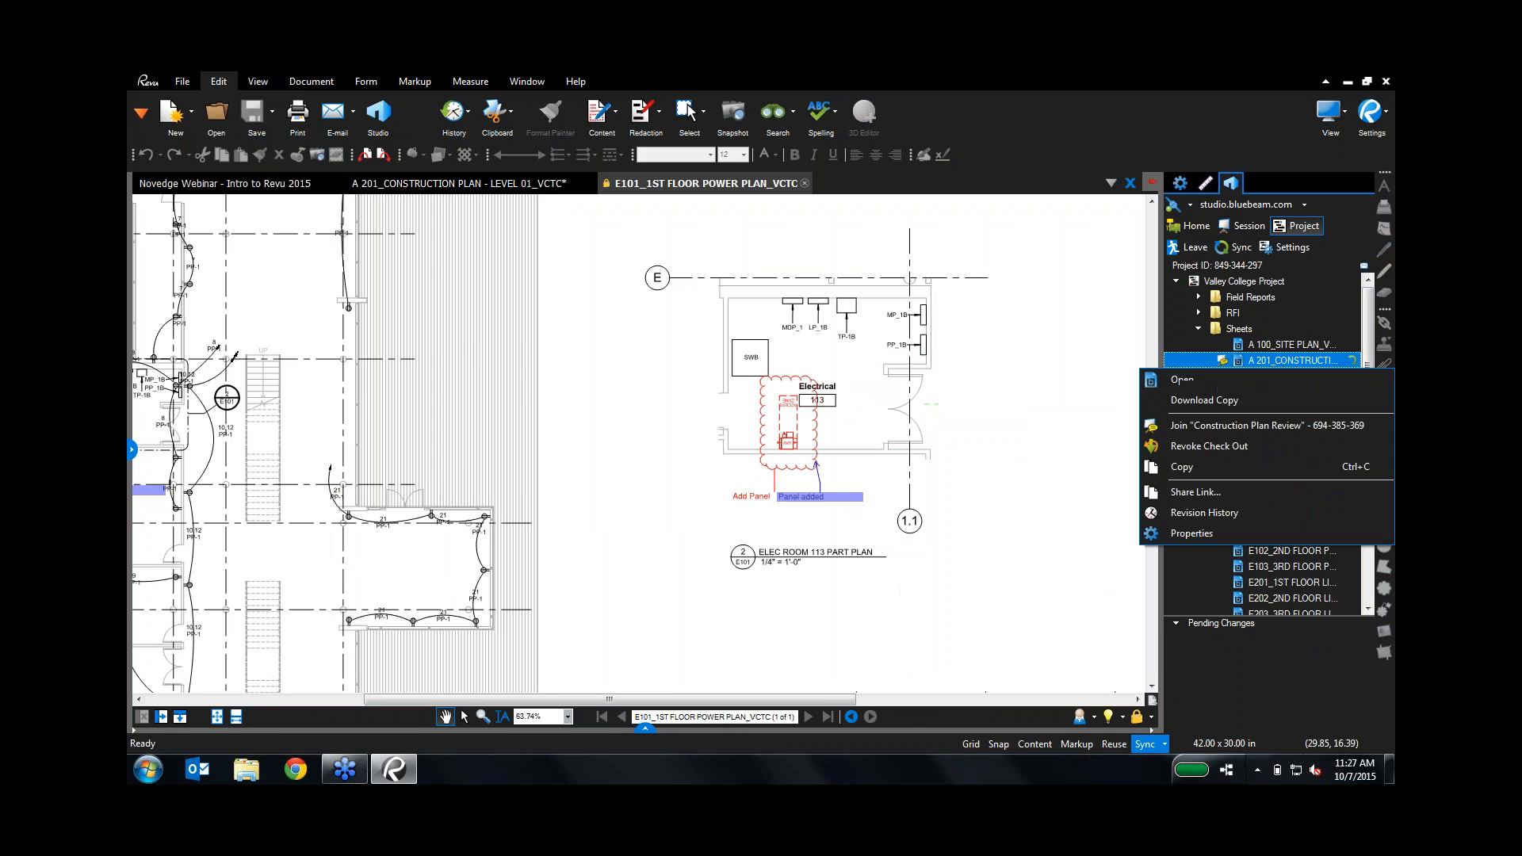
click(1234, 432)
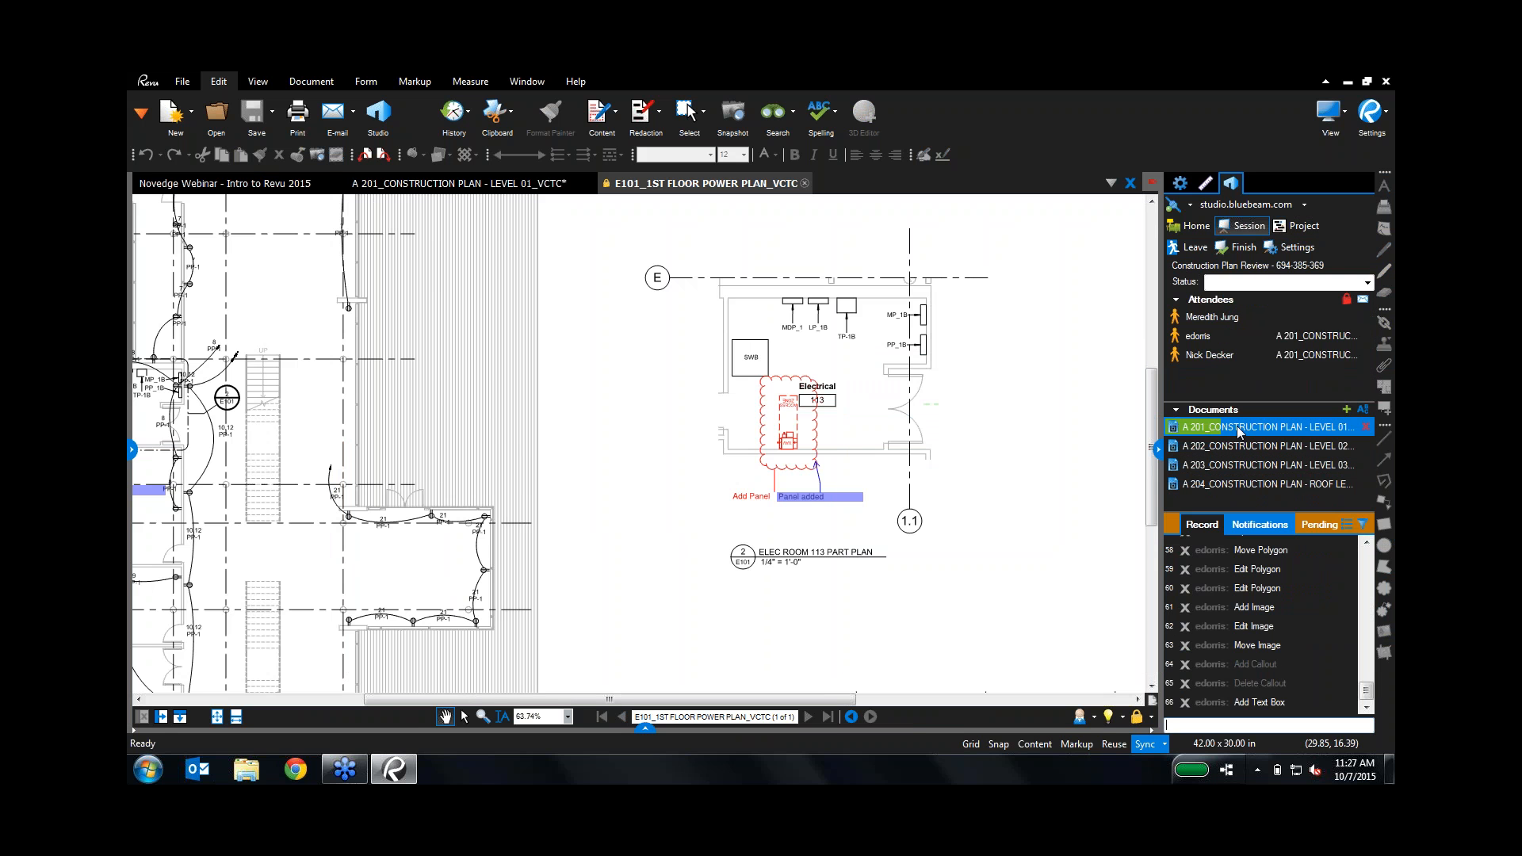
Step: Open A 201 from the session and inspect attendees, the red heart and webcam image markups
double_click(1236, 427)
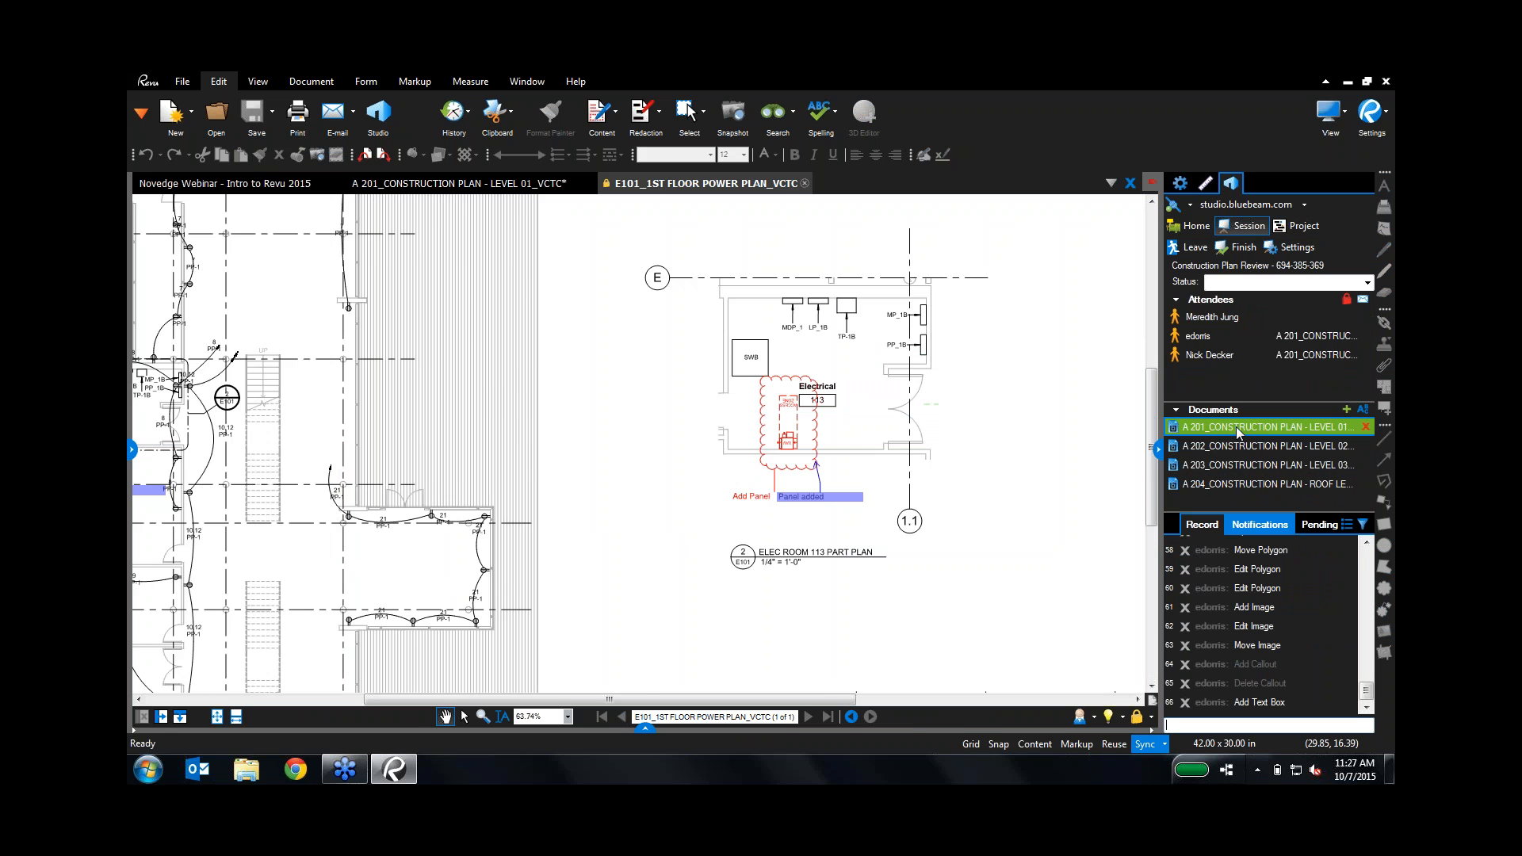
click(1212, 351)
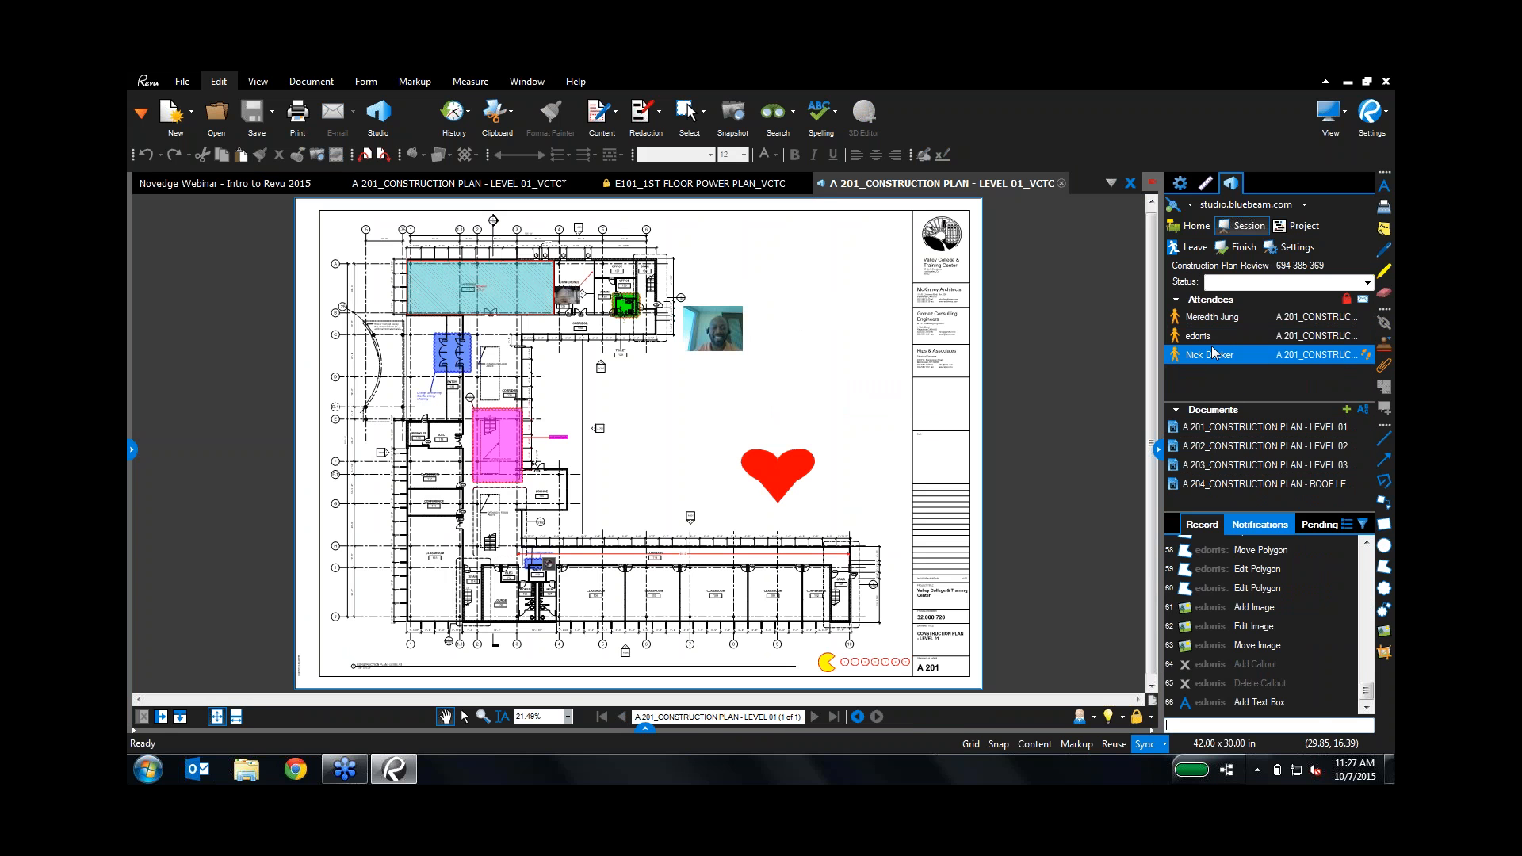
click(1195, 338)
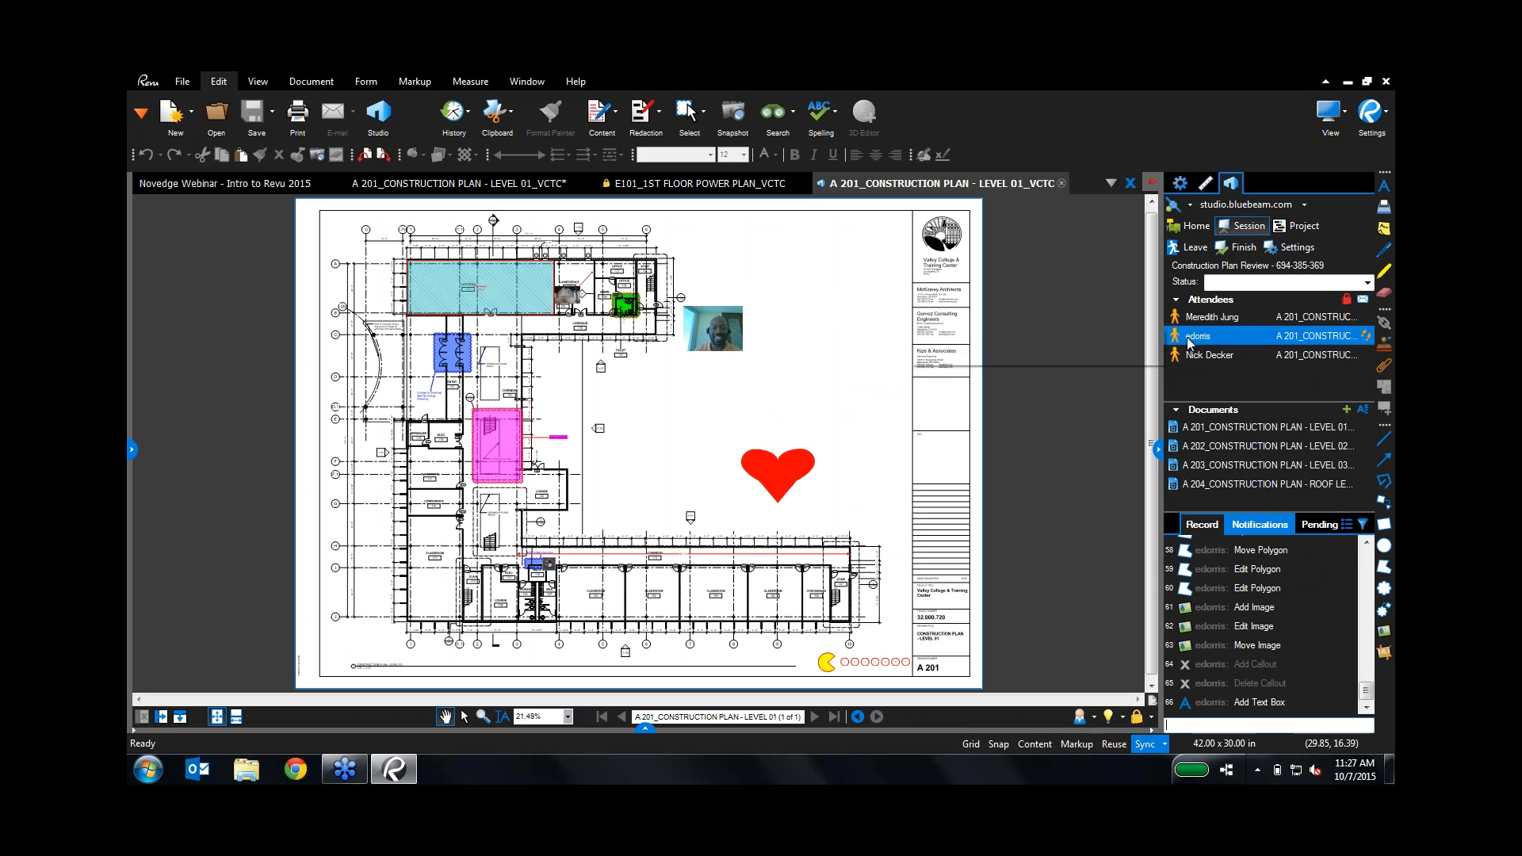
click(767, 477)
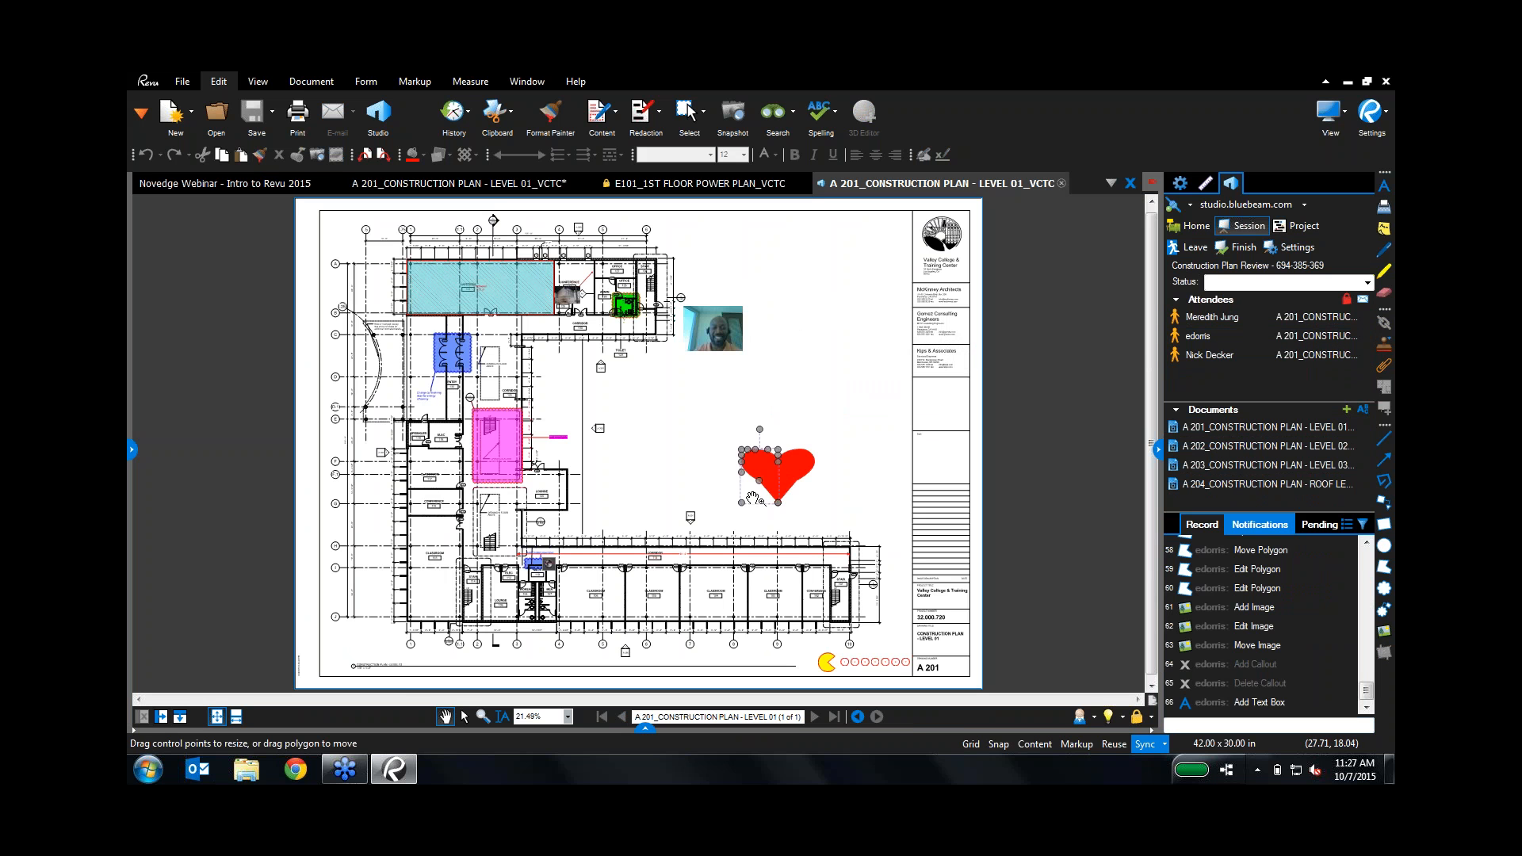
click(863, 494)
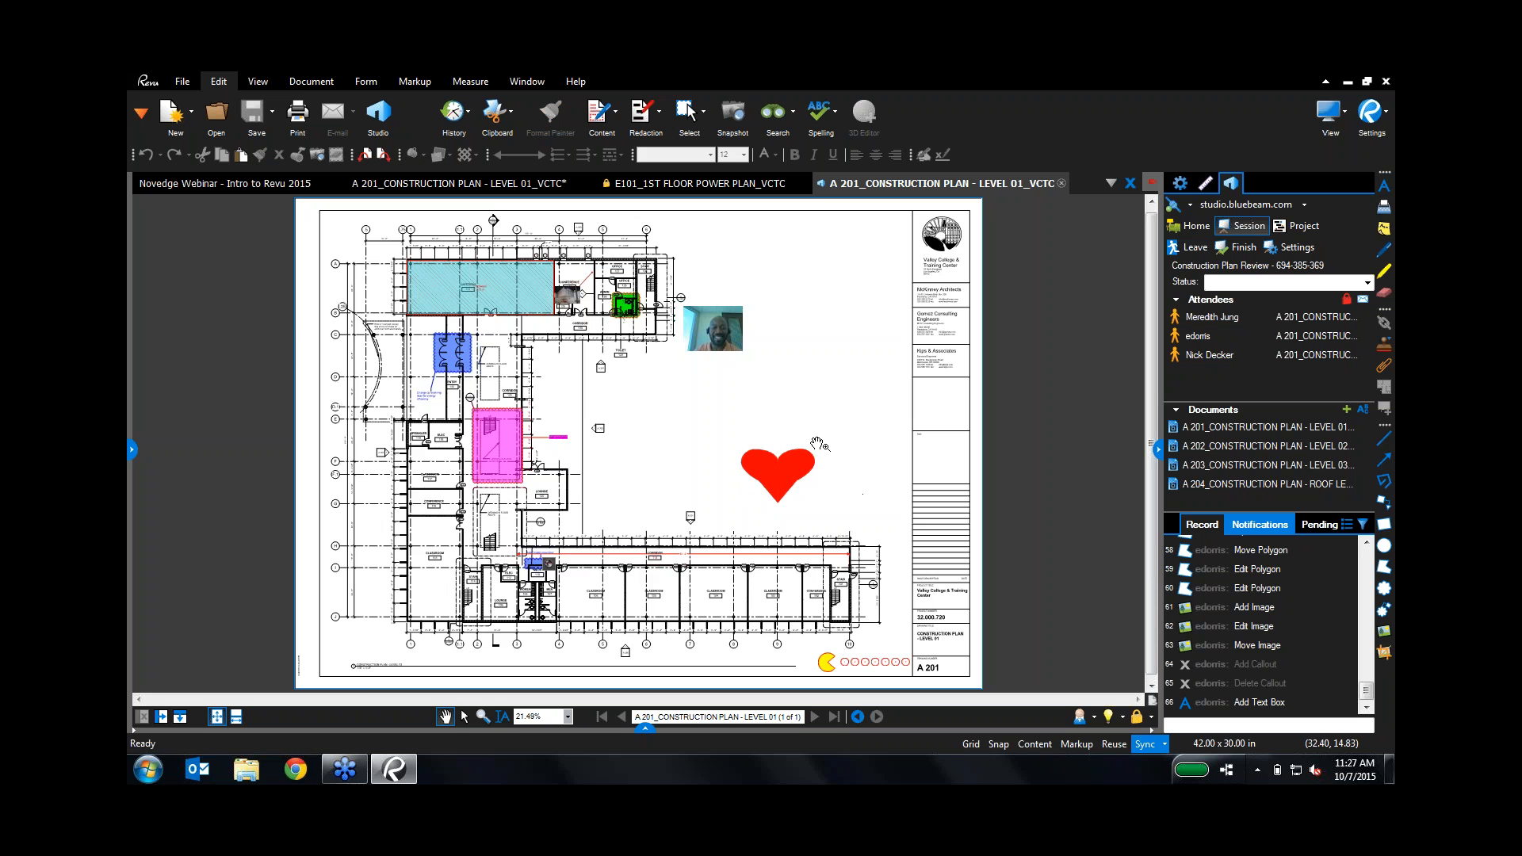
click(730, 344)
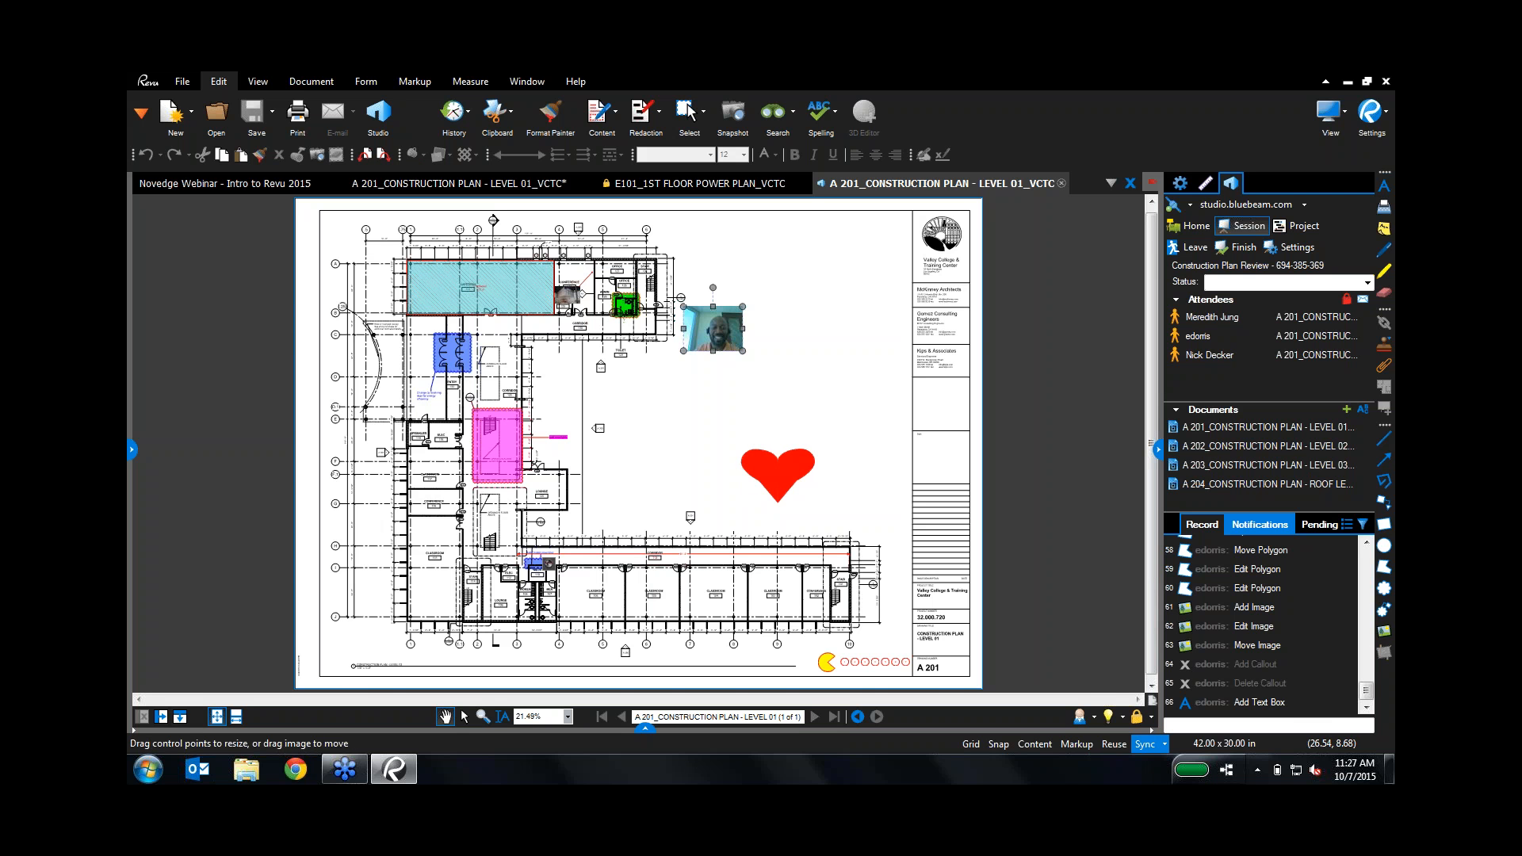
scroll(731, 343, up, 5)
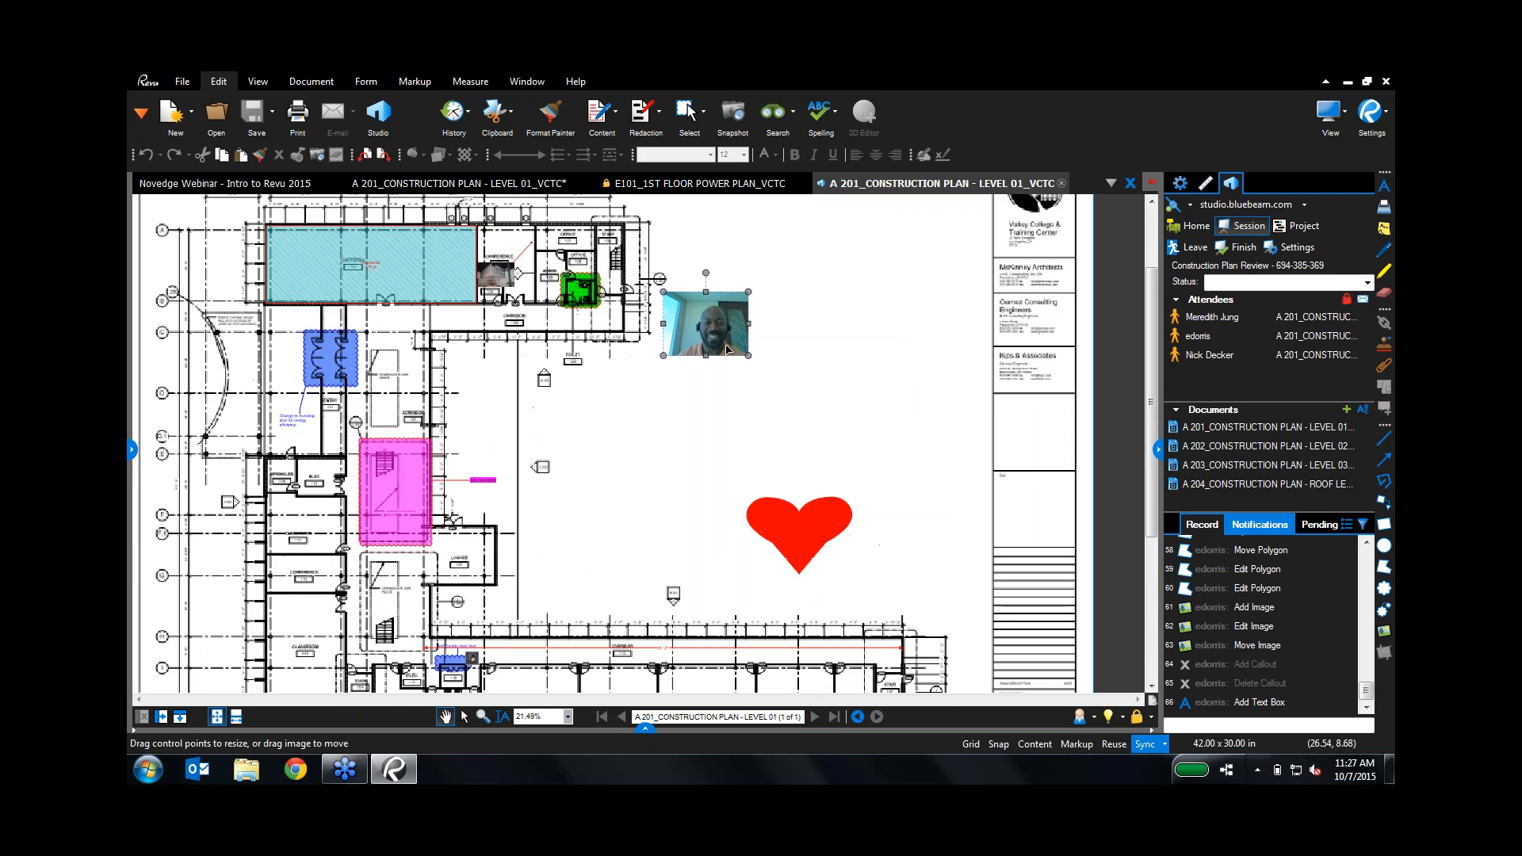
drag(635, 469, 776, 517)
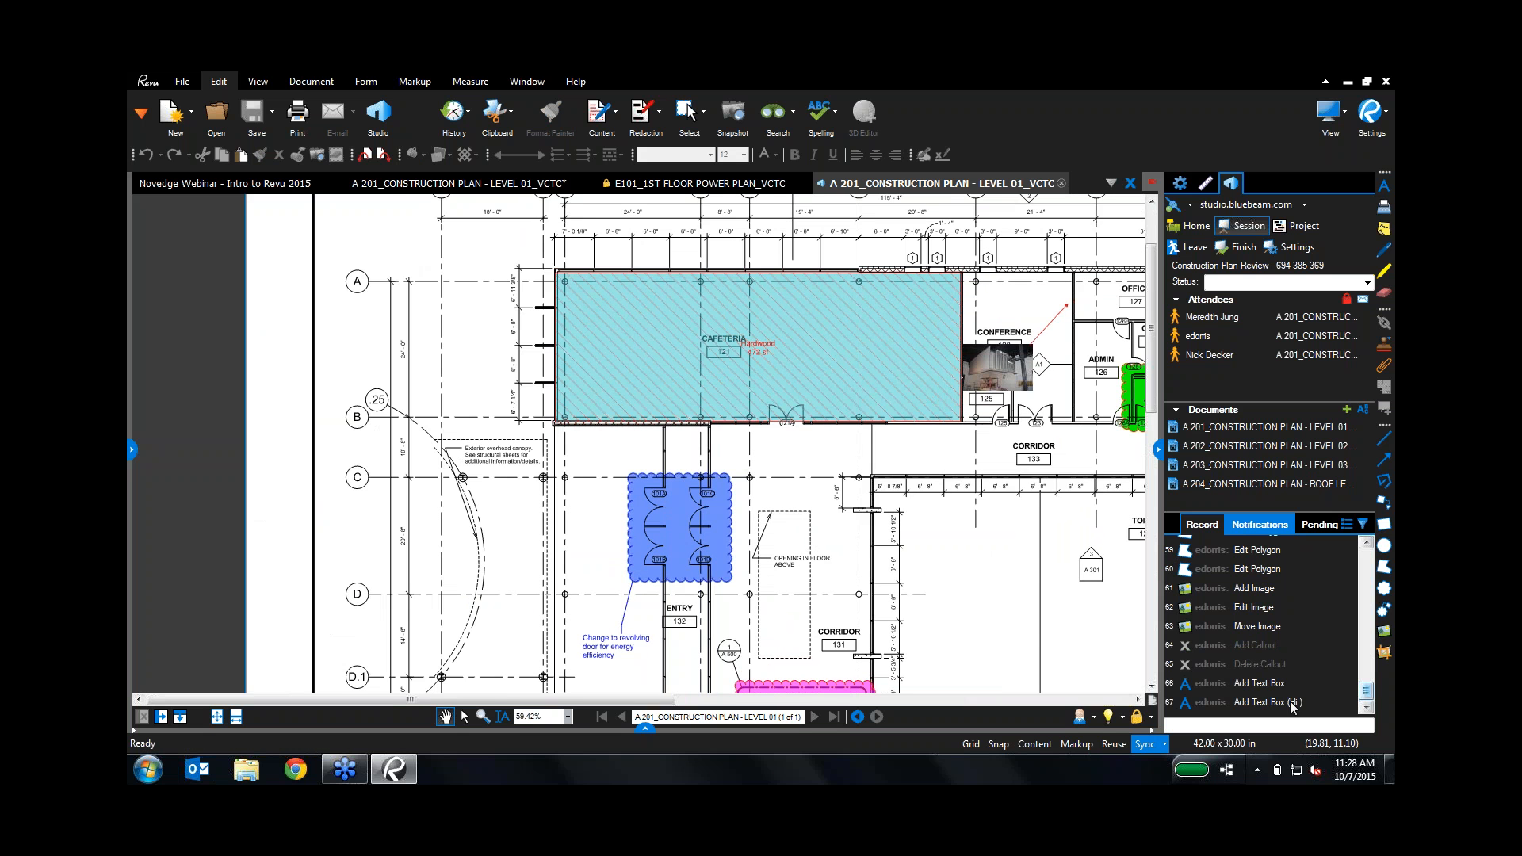
Step: Jump to the recorded 'Add Text Box (Hi)' markup and center the drawing around it
click(1241, 703)
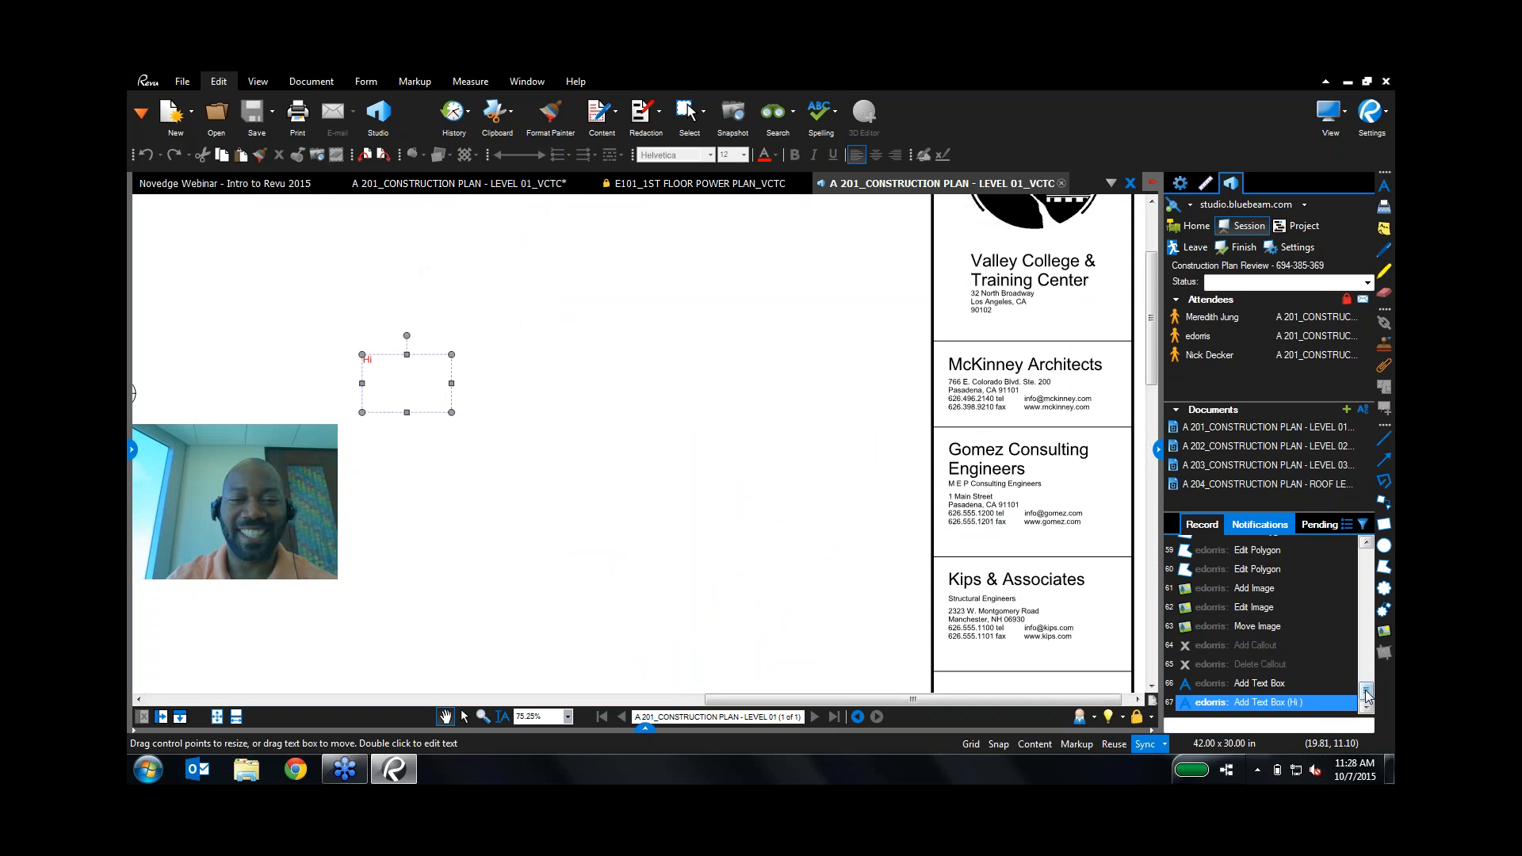
scroll(1365, 674, up, 15)
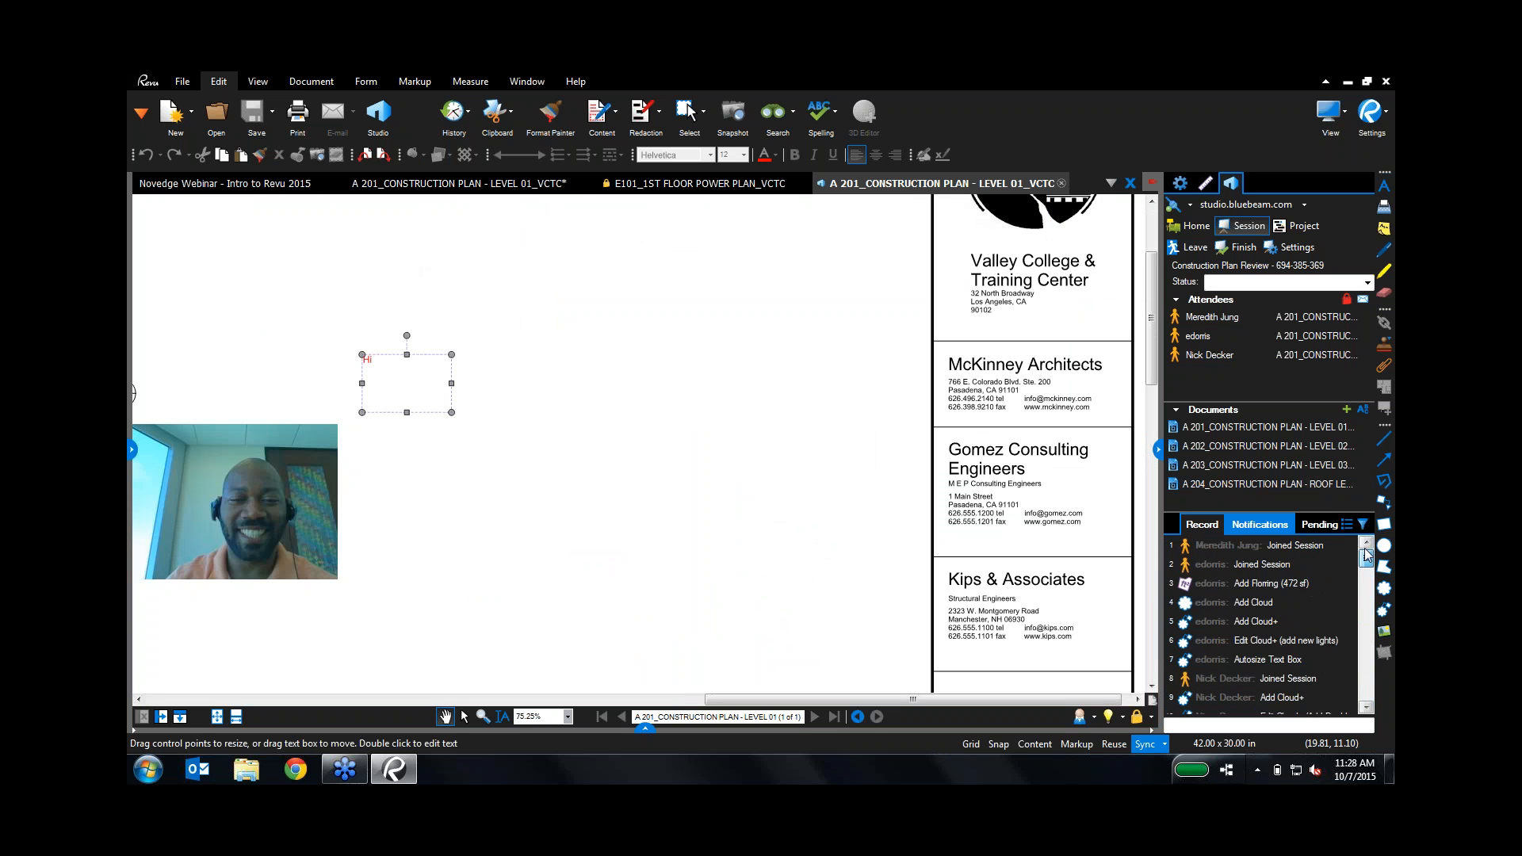
scroll(1365, 627, down, 14)
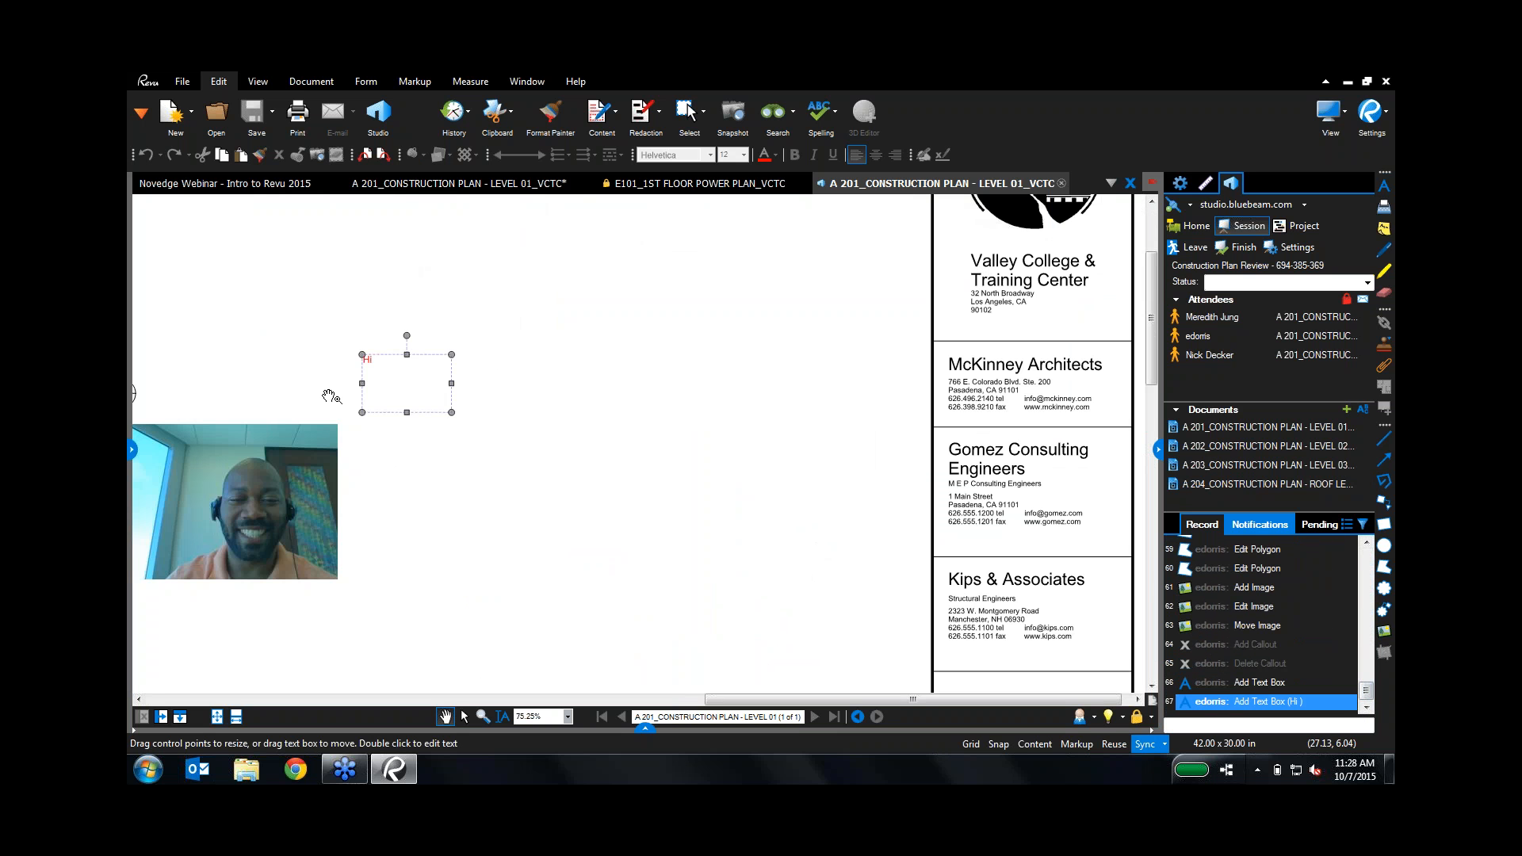
mouse_move(477, 513)
mouse_down()
mouse_move(583, 512)
mouse_move(1012, 415)
mouse_up()
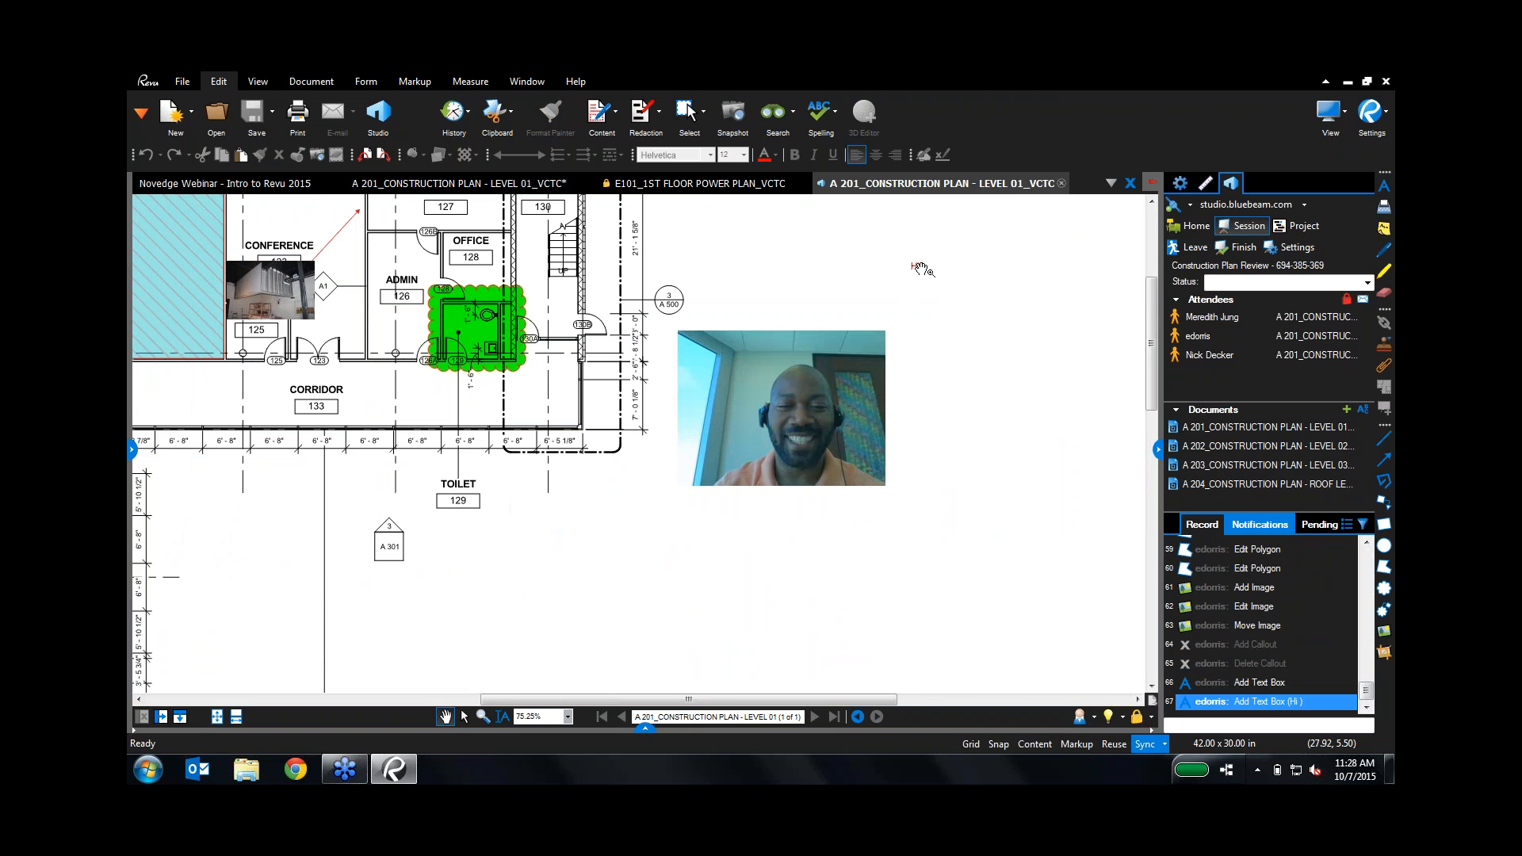
click(915, 266)
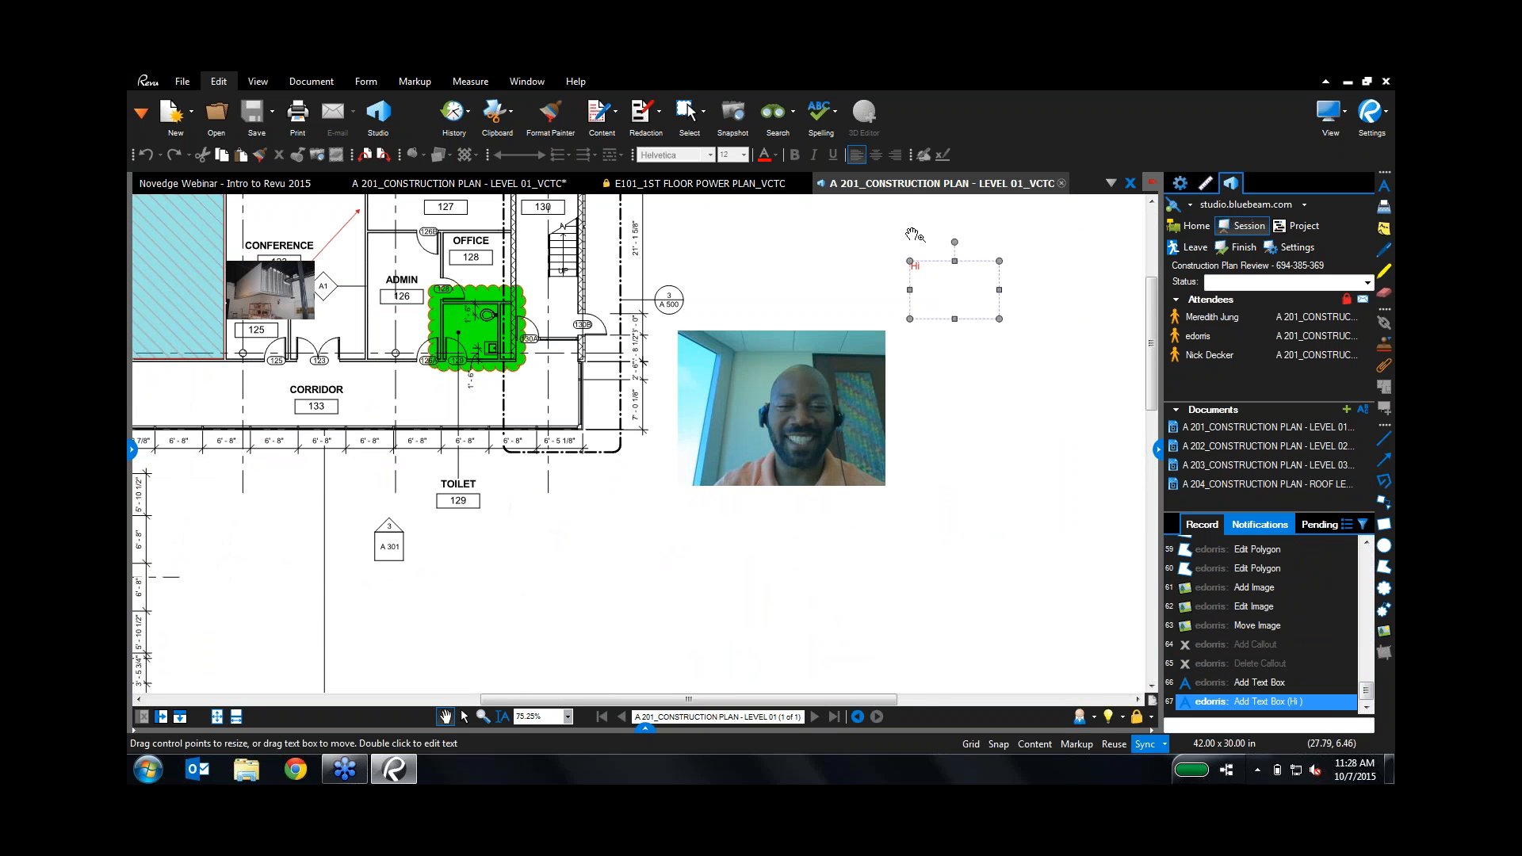
drag(909, 263, 986, 262)
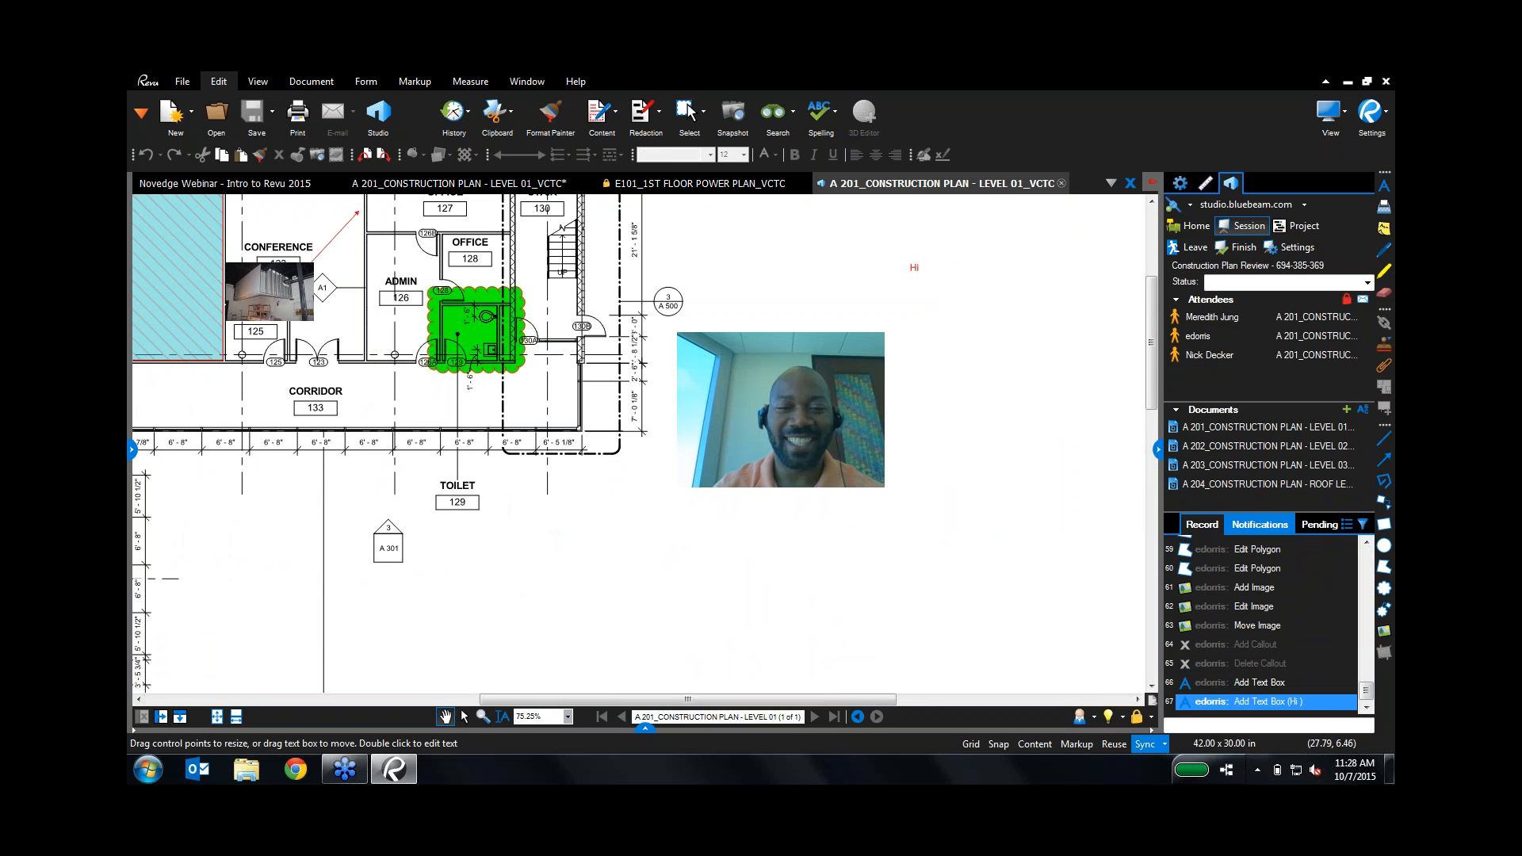
click(926, 276)
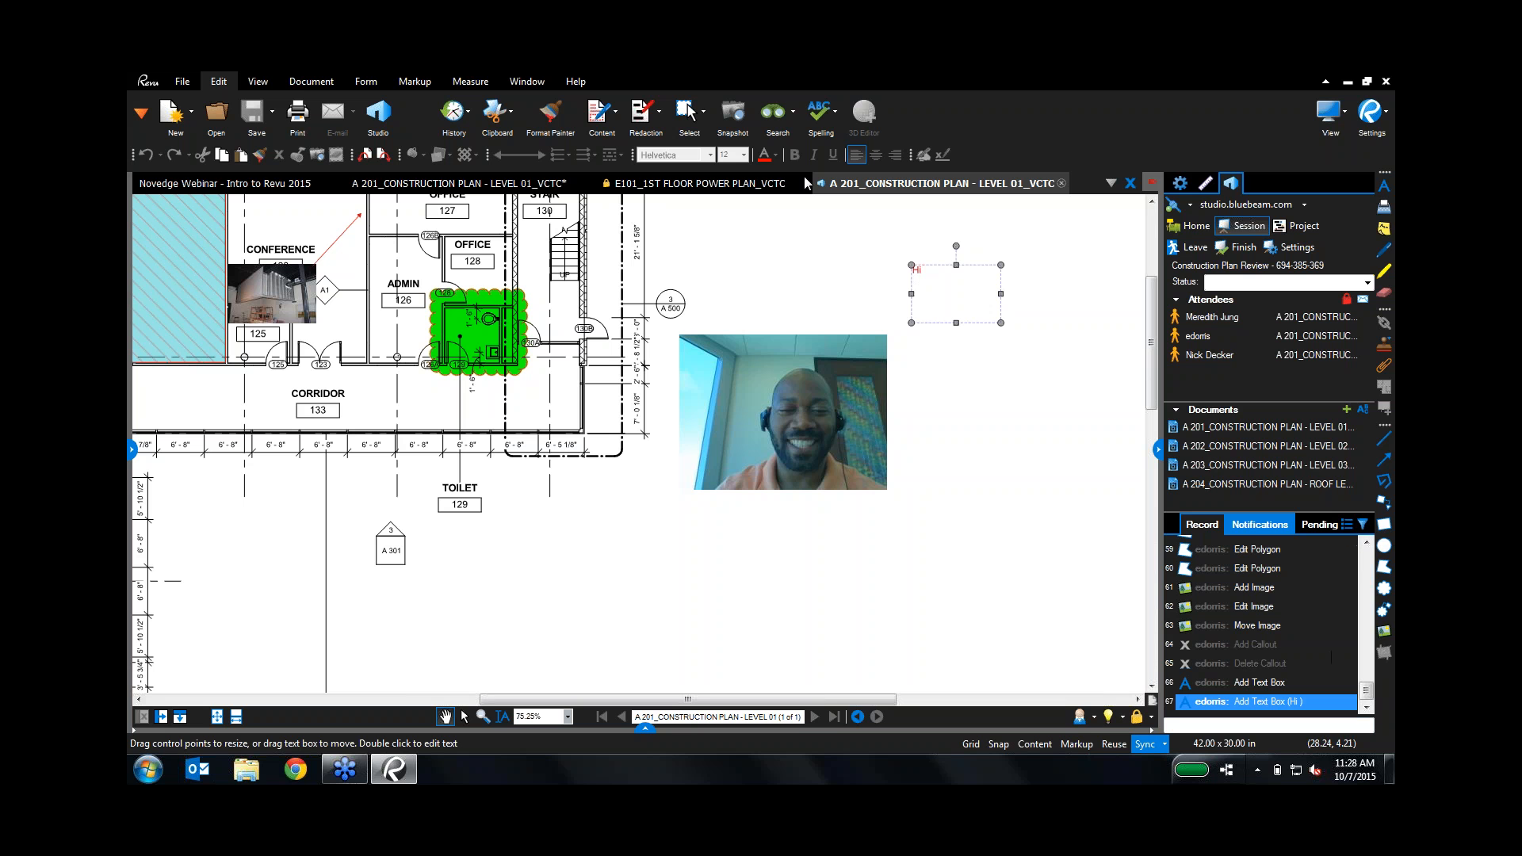
Step: Follow an attendee's session notification to the yellow arc markup on A 201
click(1261, 525)
click(1197, 565)
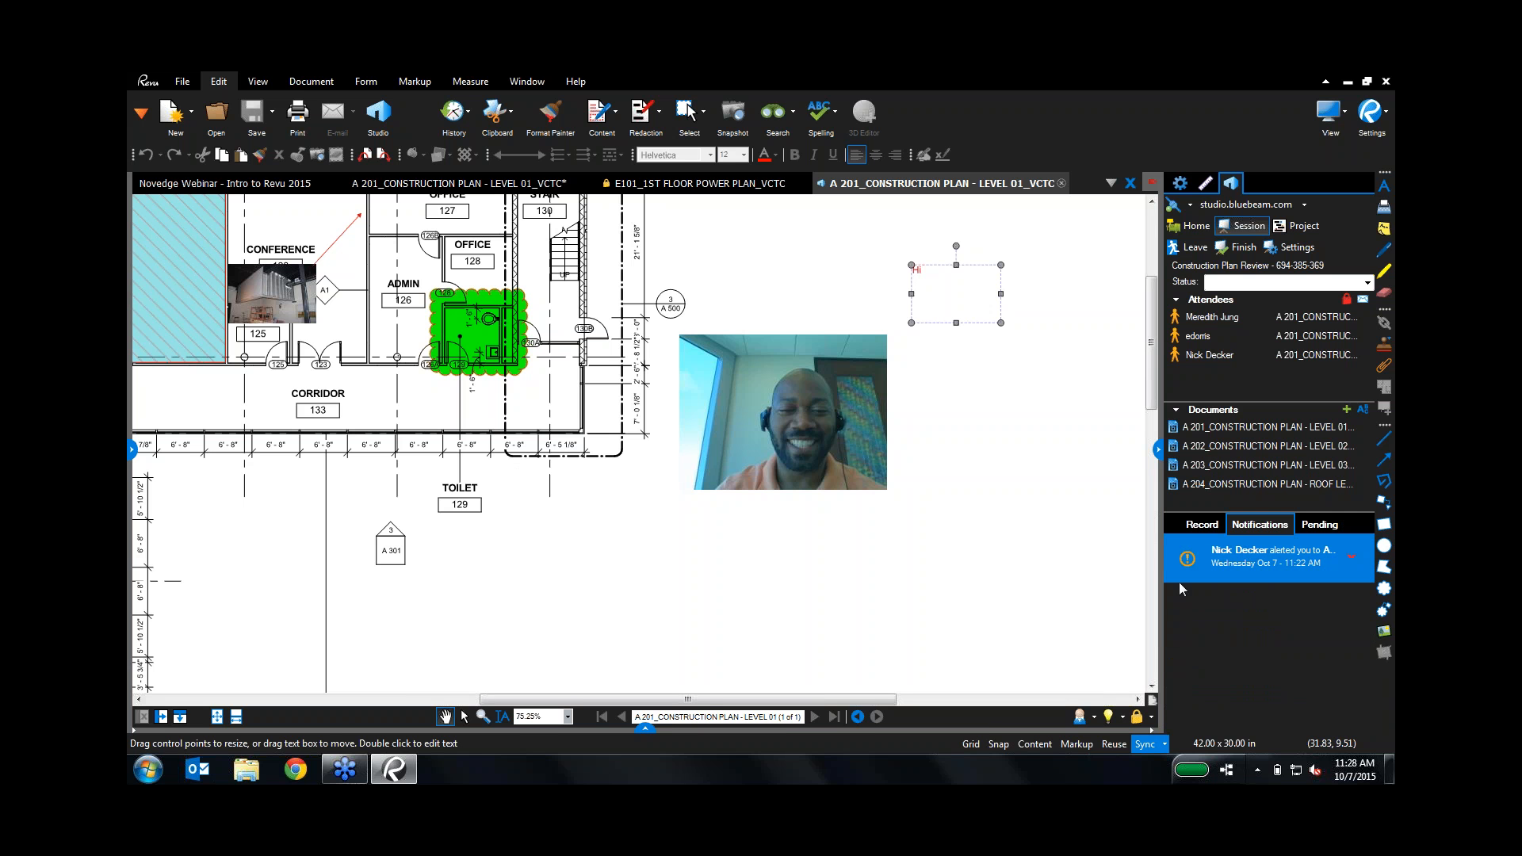
double_click(1221, 563)
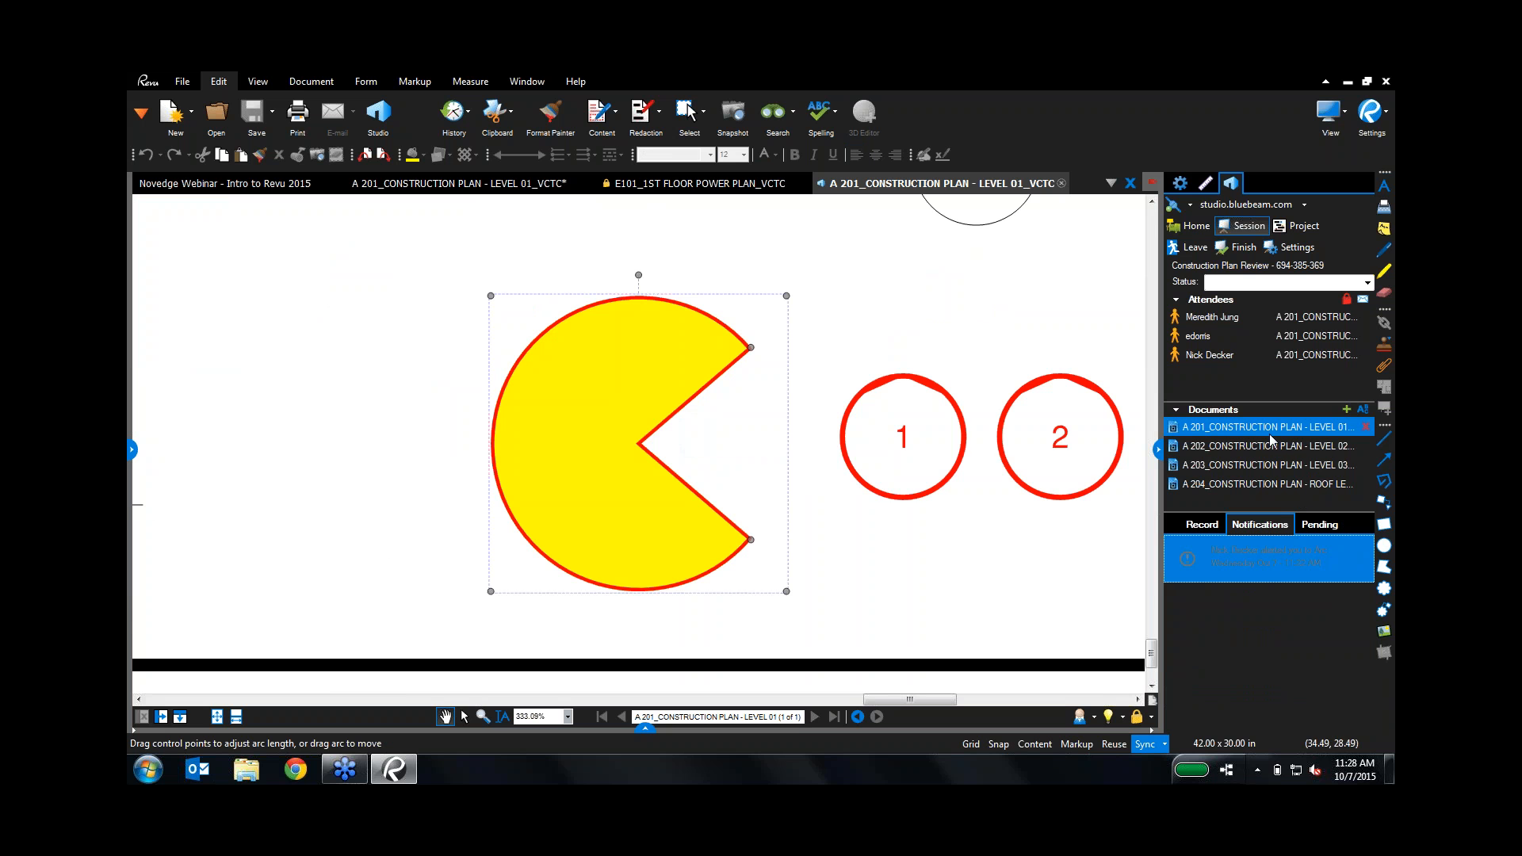
mouse_move(1270, 436)
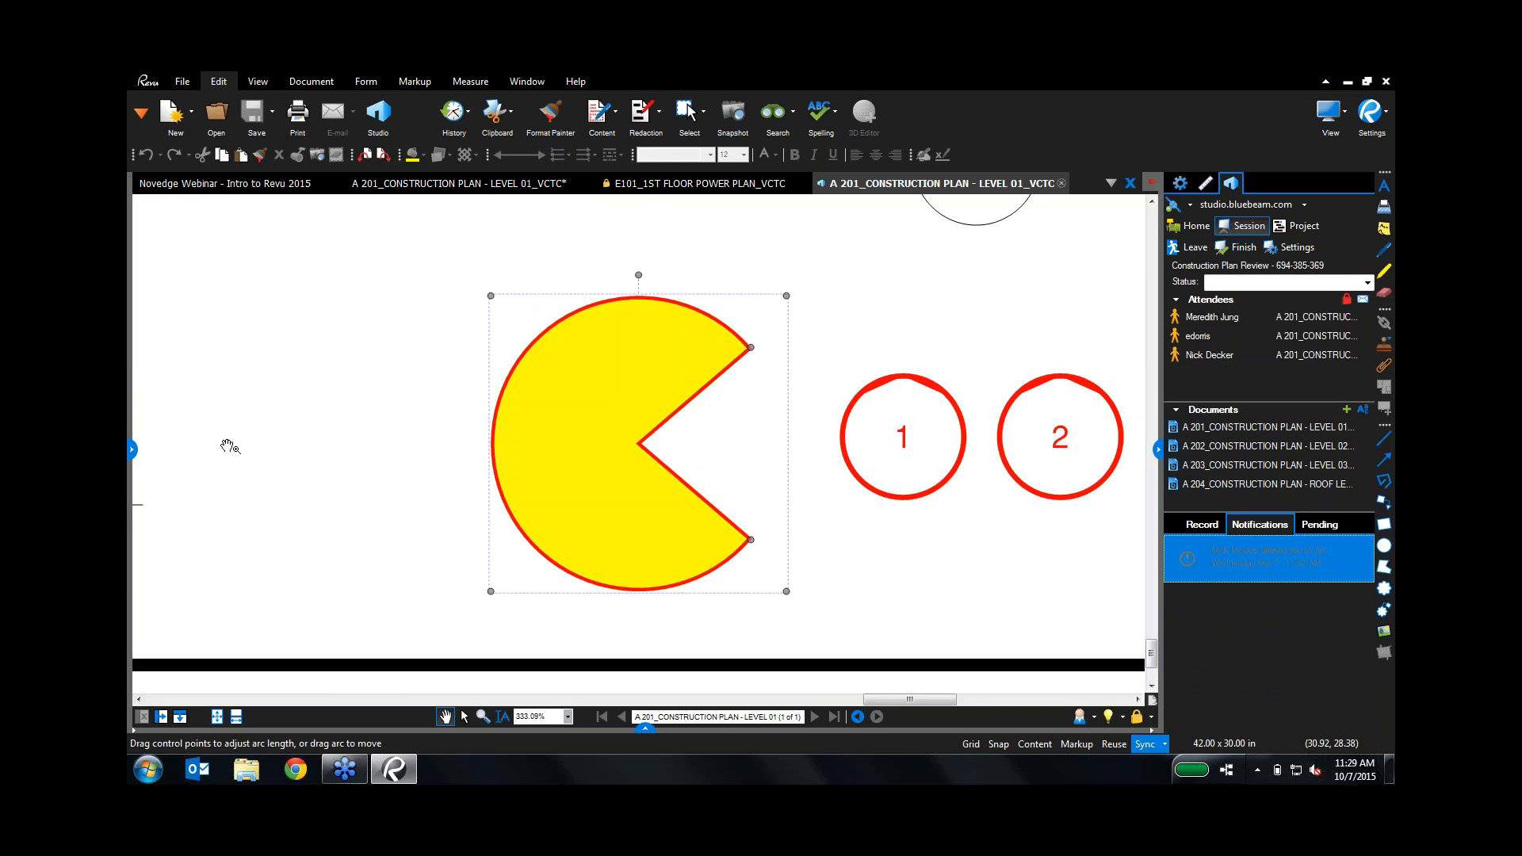
Step: Zoom out and pan to show the classroom corridor with its 81'-2" dimension
scroll(202, 511, down, 5)
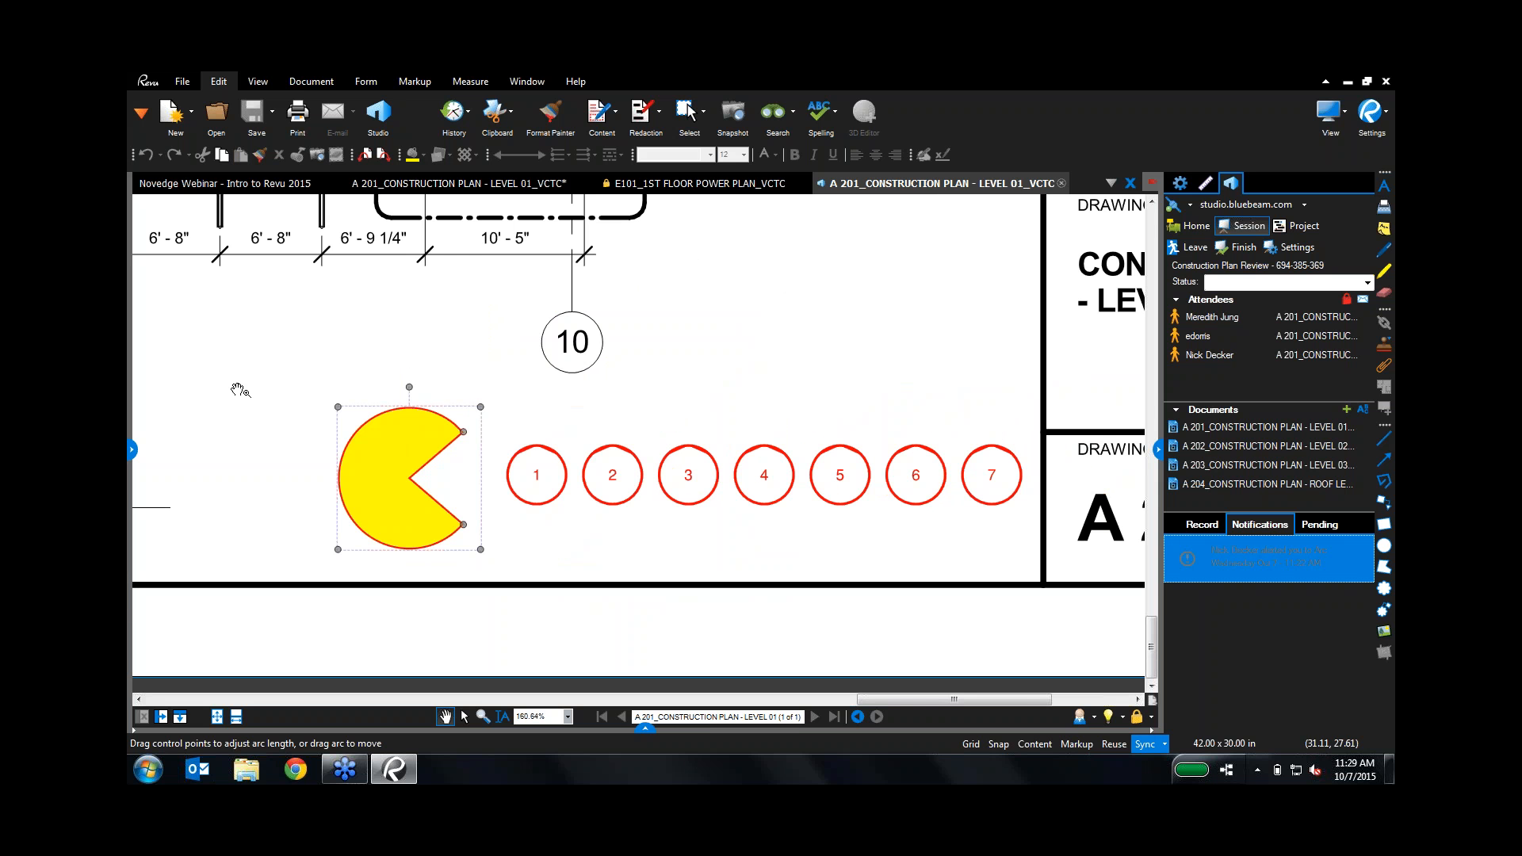
drag(241, 391, 846, 590)
scroll(517, 354, down, 4)
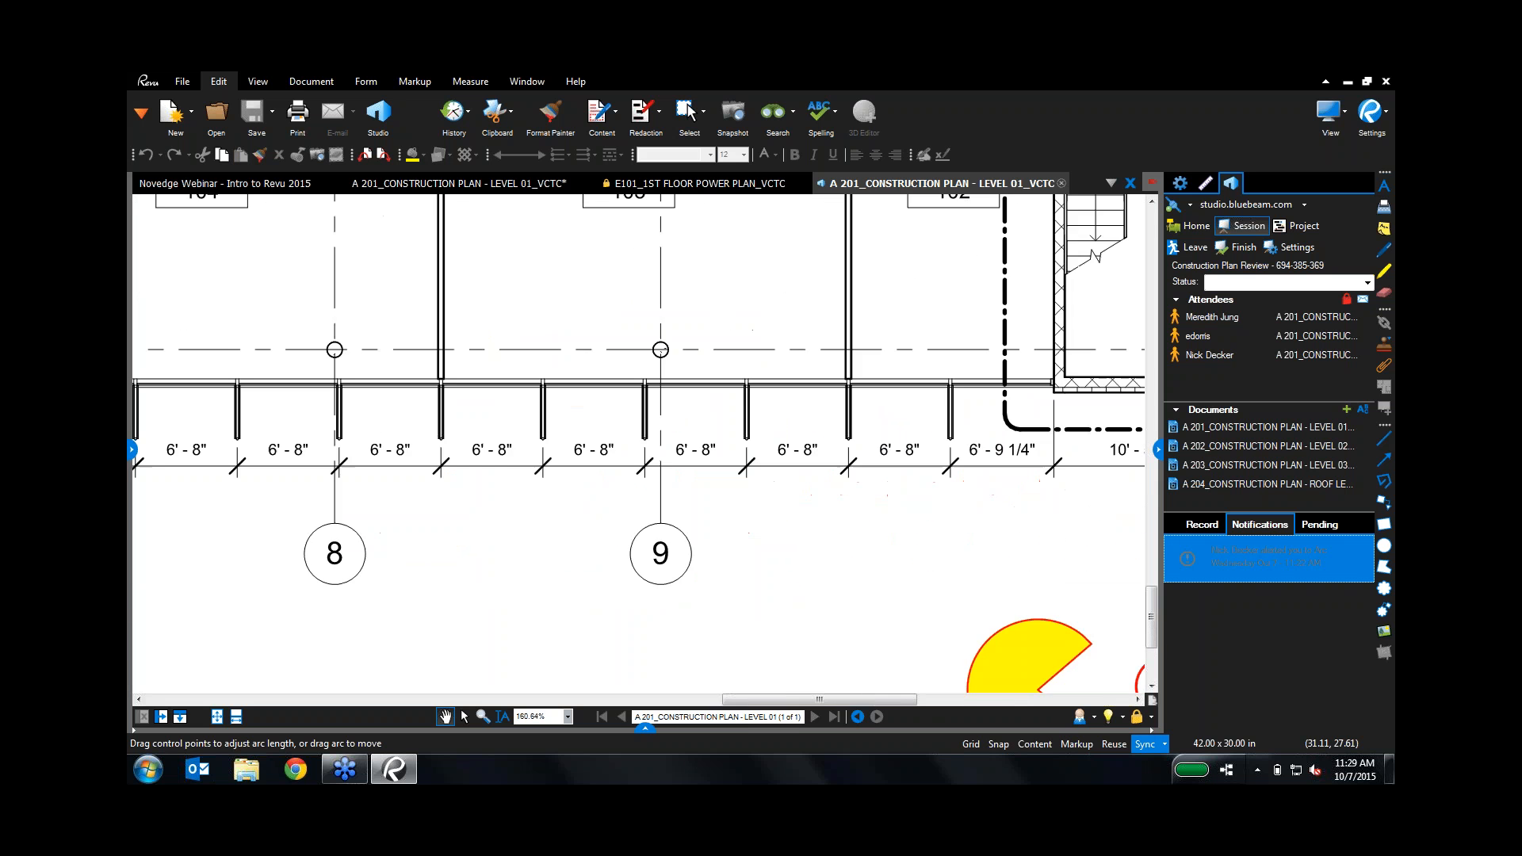
scroll(517, 354, down, 3)
drag(517, 353, 802, 550)
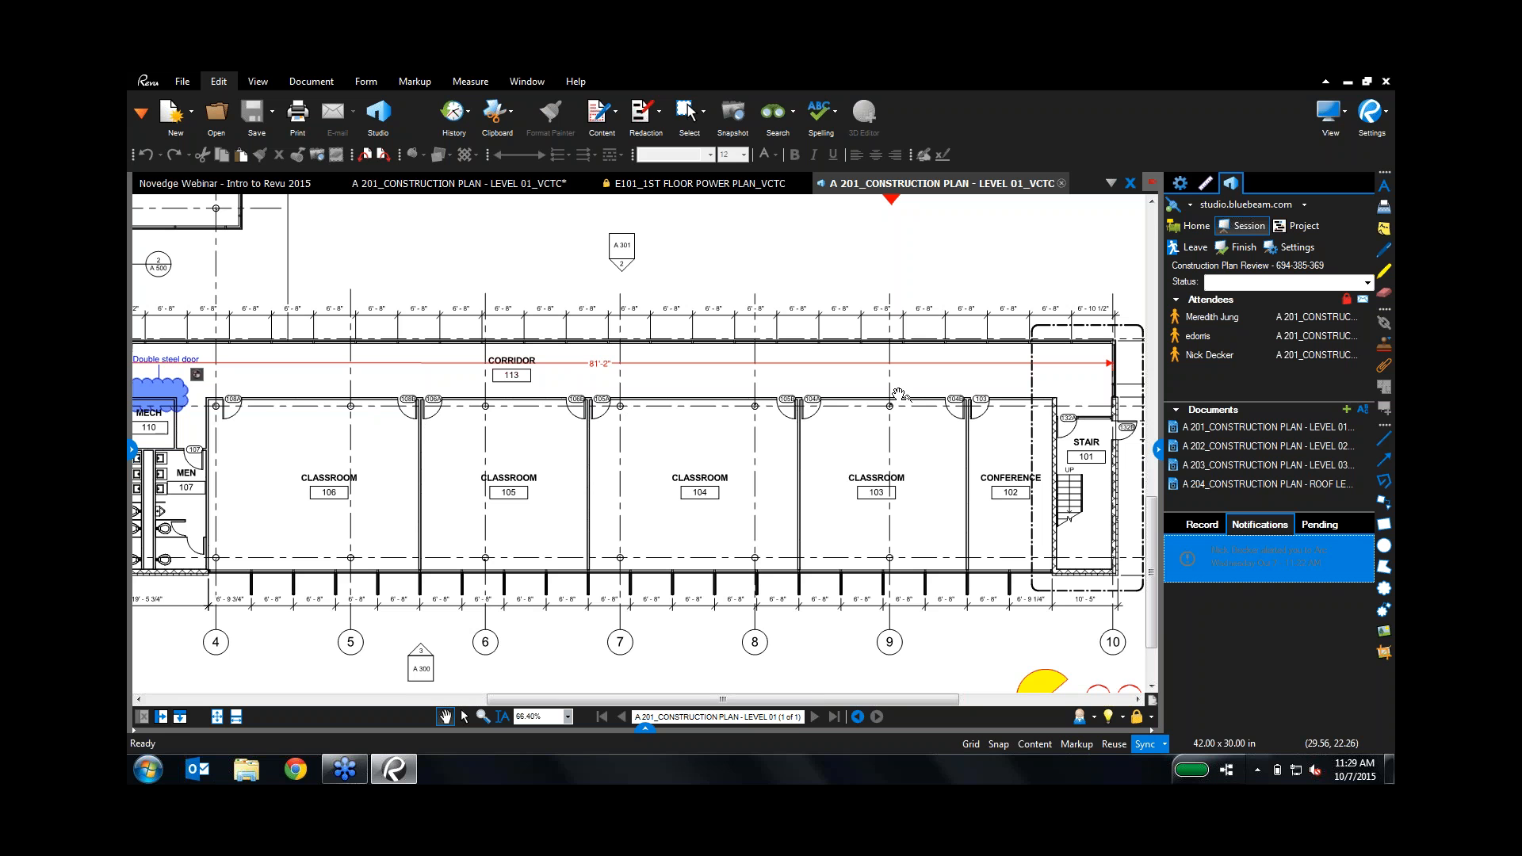
Step: Switch Studio to work offline from the session
click(1190, 208)
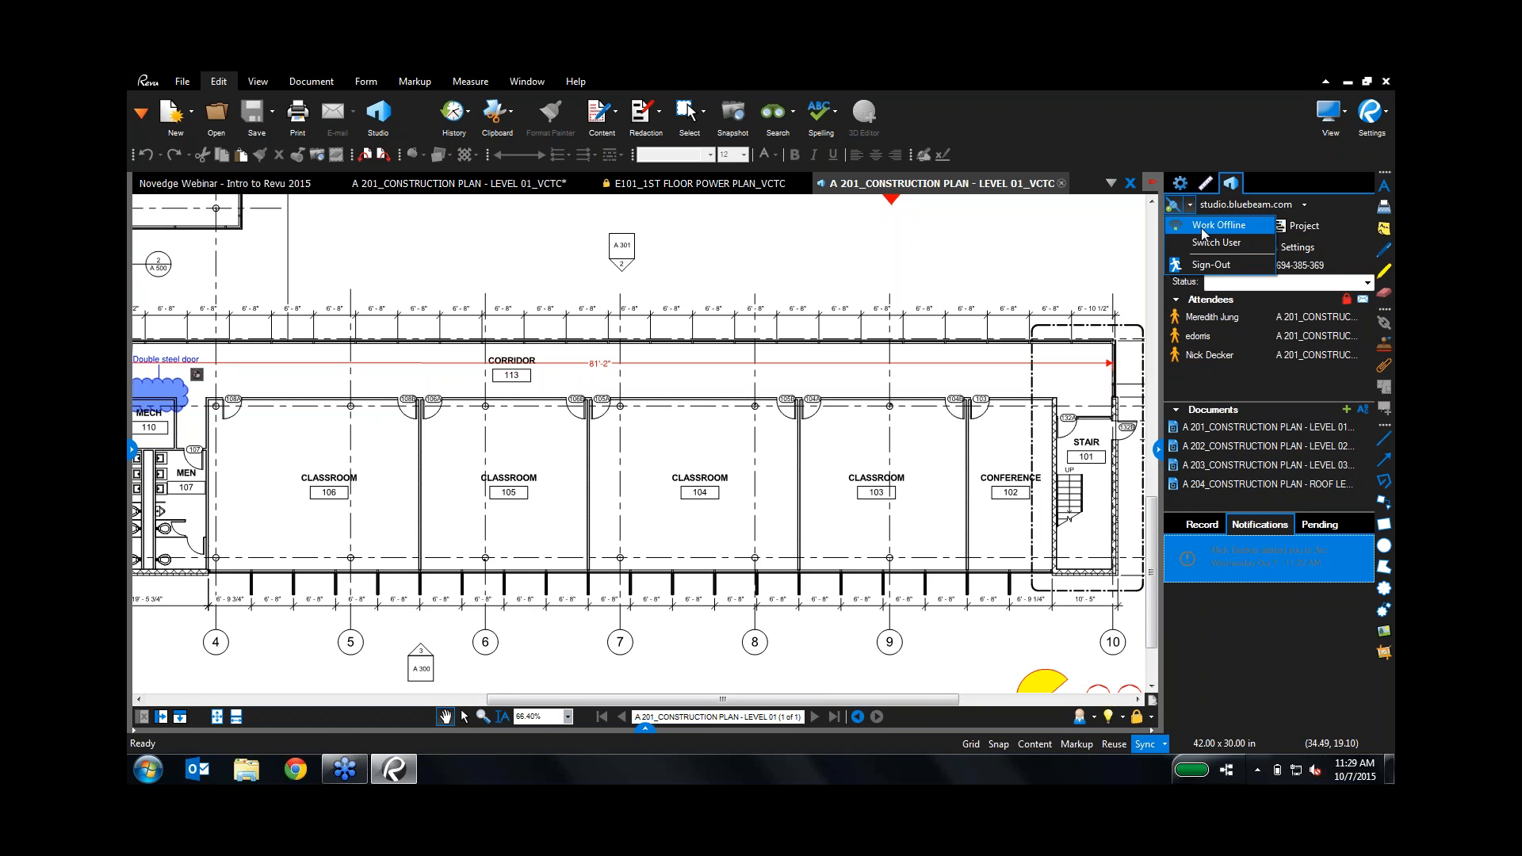
click(1202, 226)
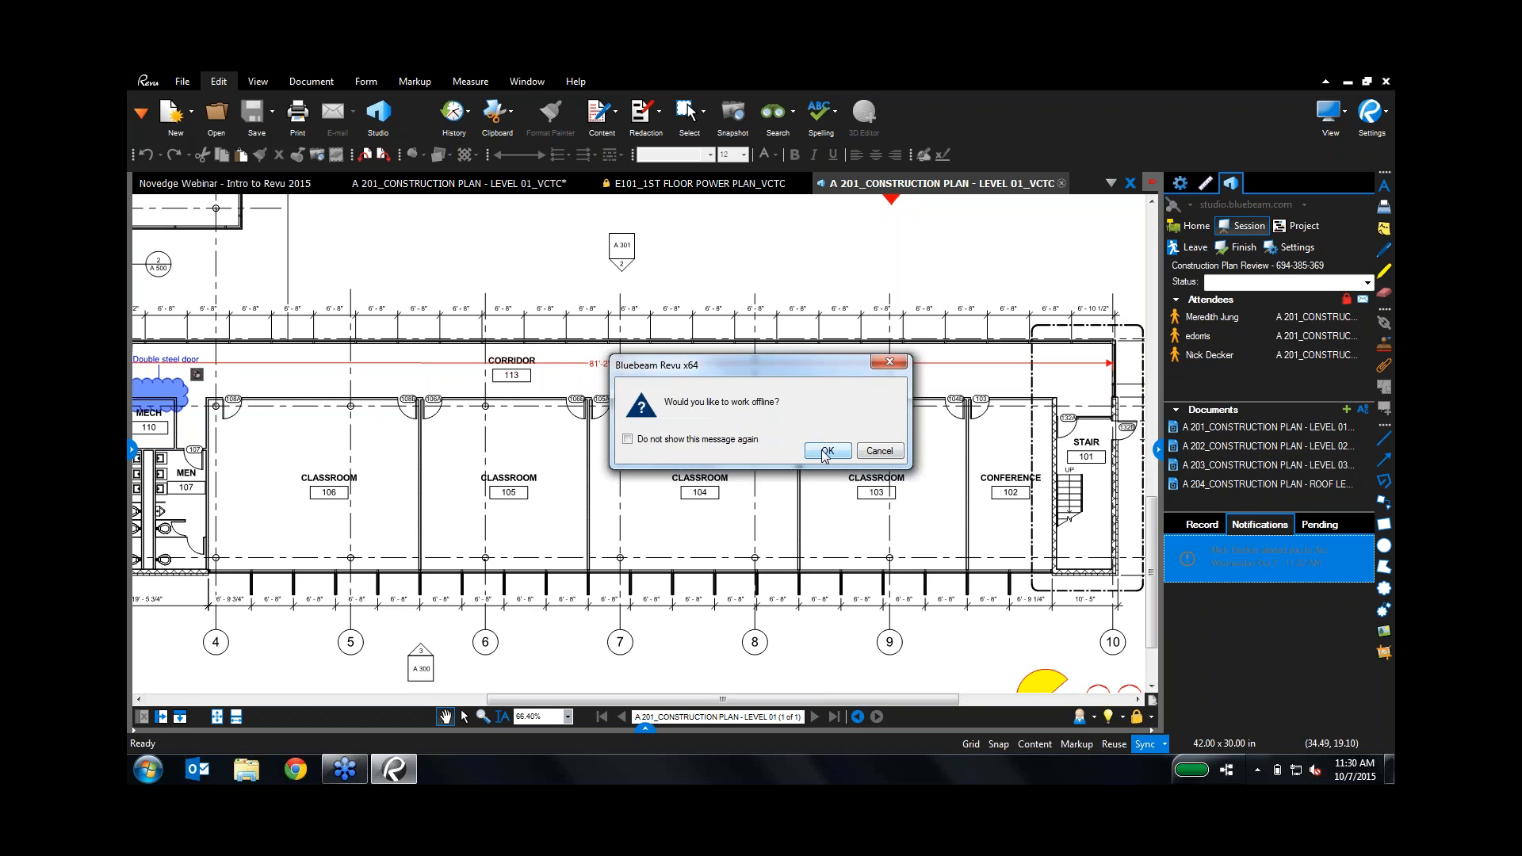
click(824, 451)
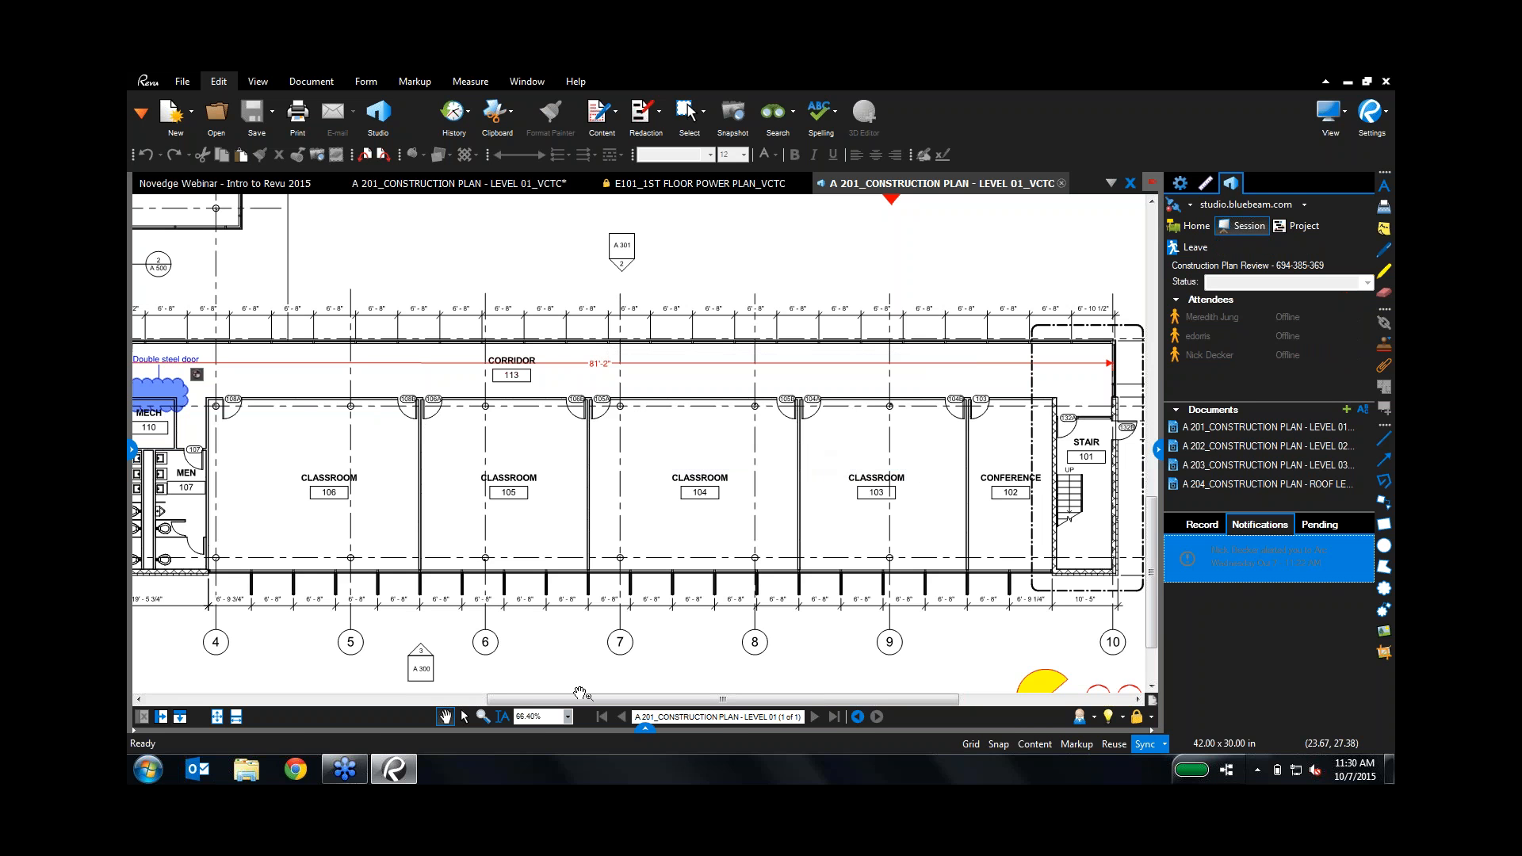
Step: Cloud the doors above classroom 104, check Pending edits, and reconnect to sync
click(1387, 609)
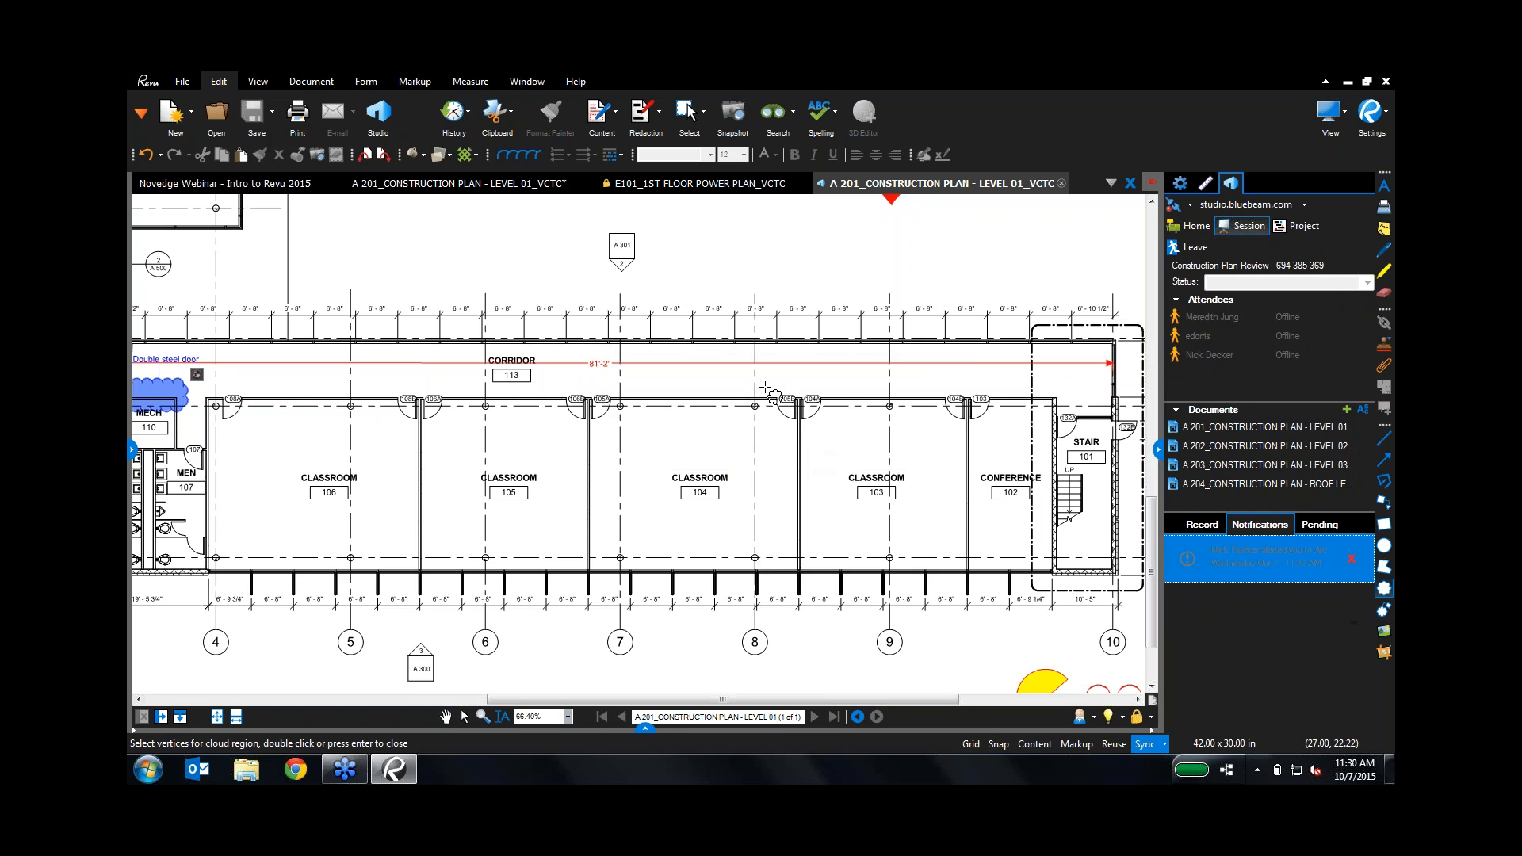
drag(765, 387, 841, 438)
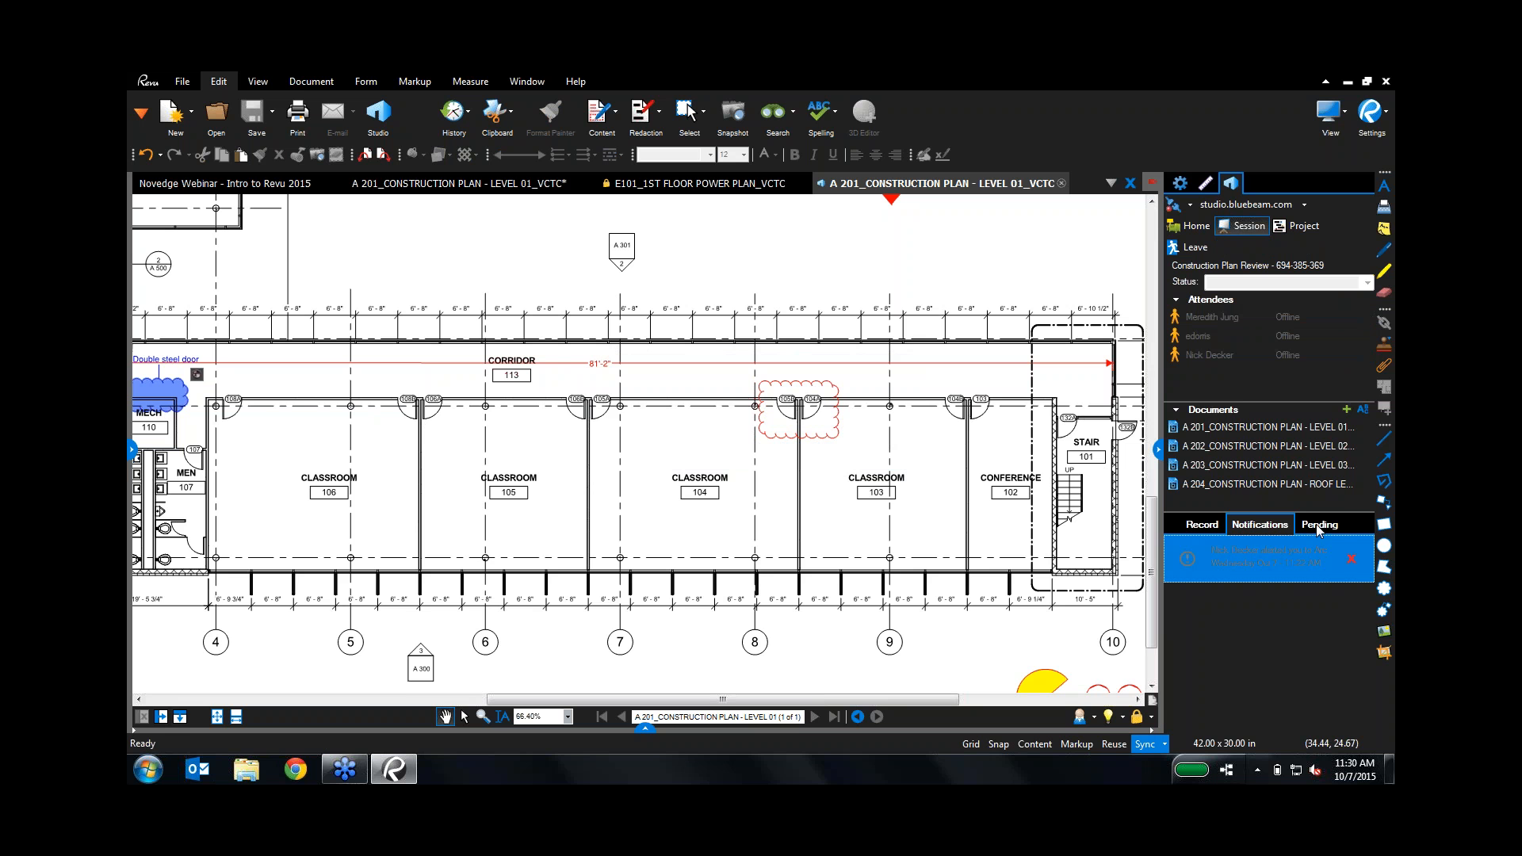
click(1318, 526)
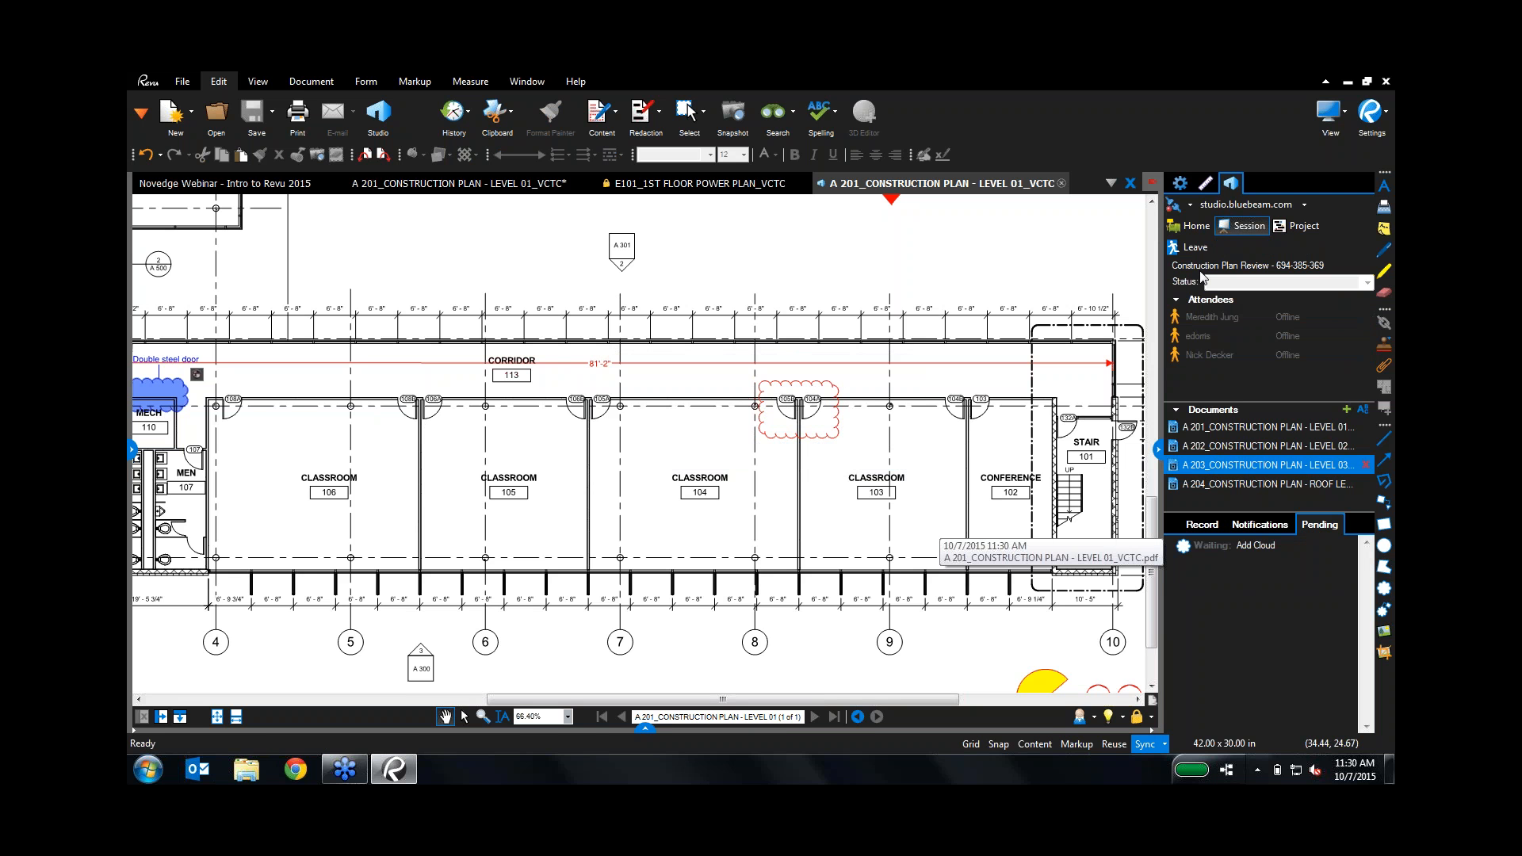
click(1174, 205)
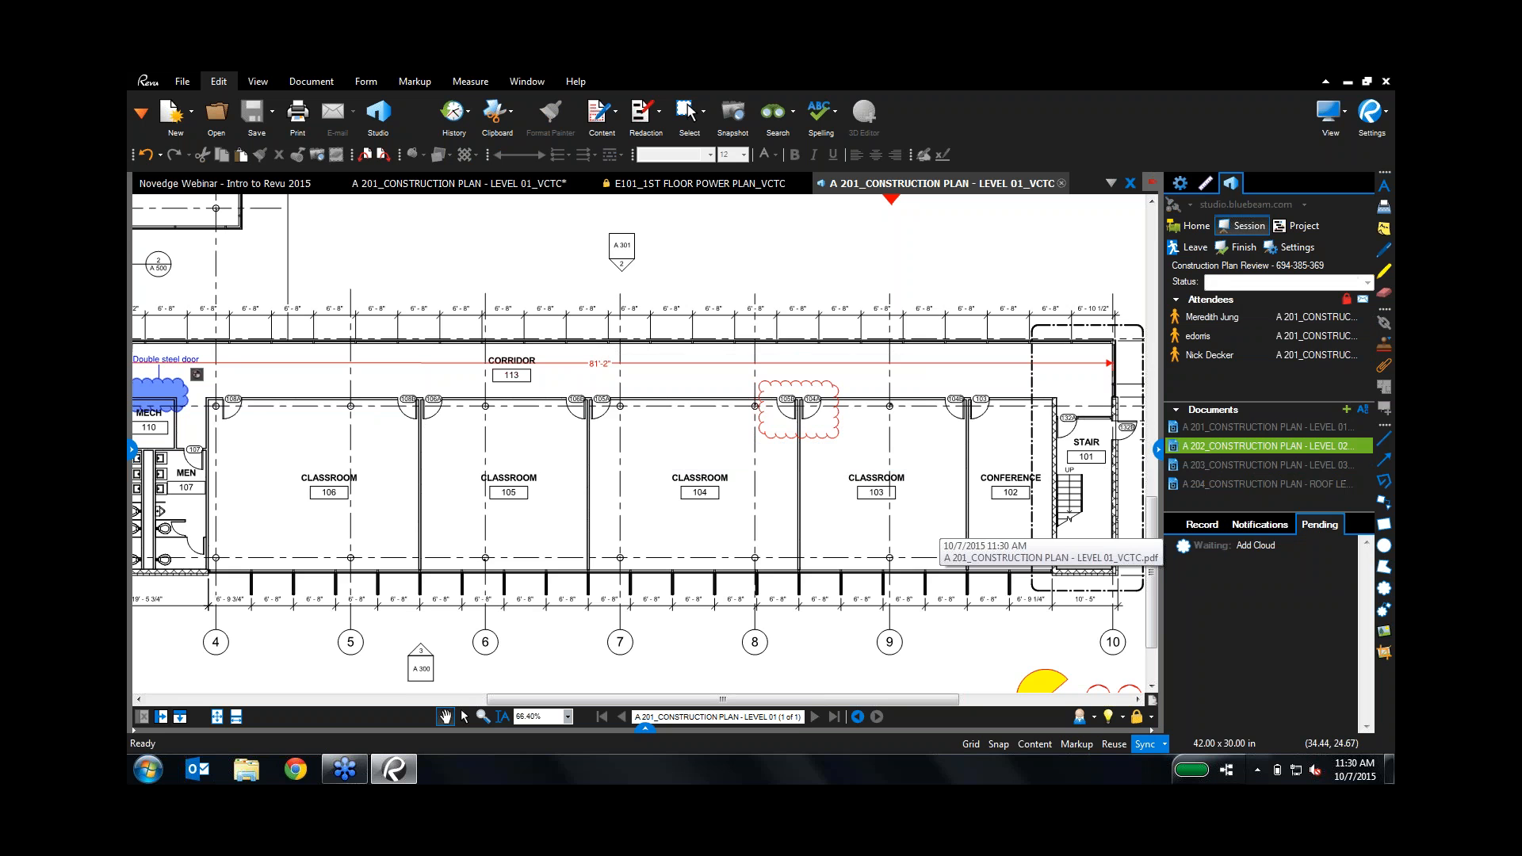
click(1202, 528)
scroll(1250, 658, down, 15)
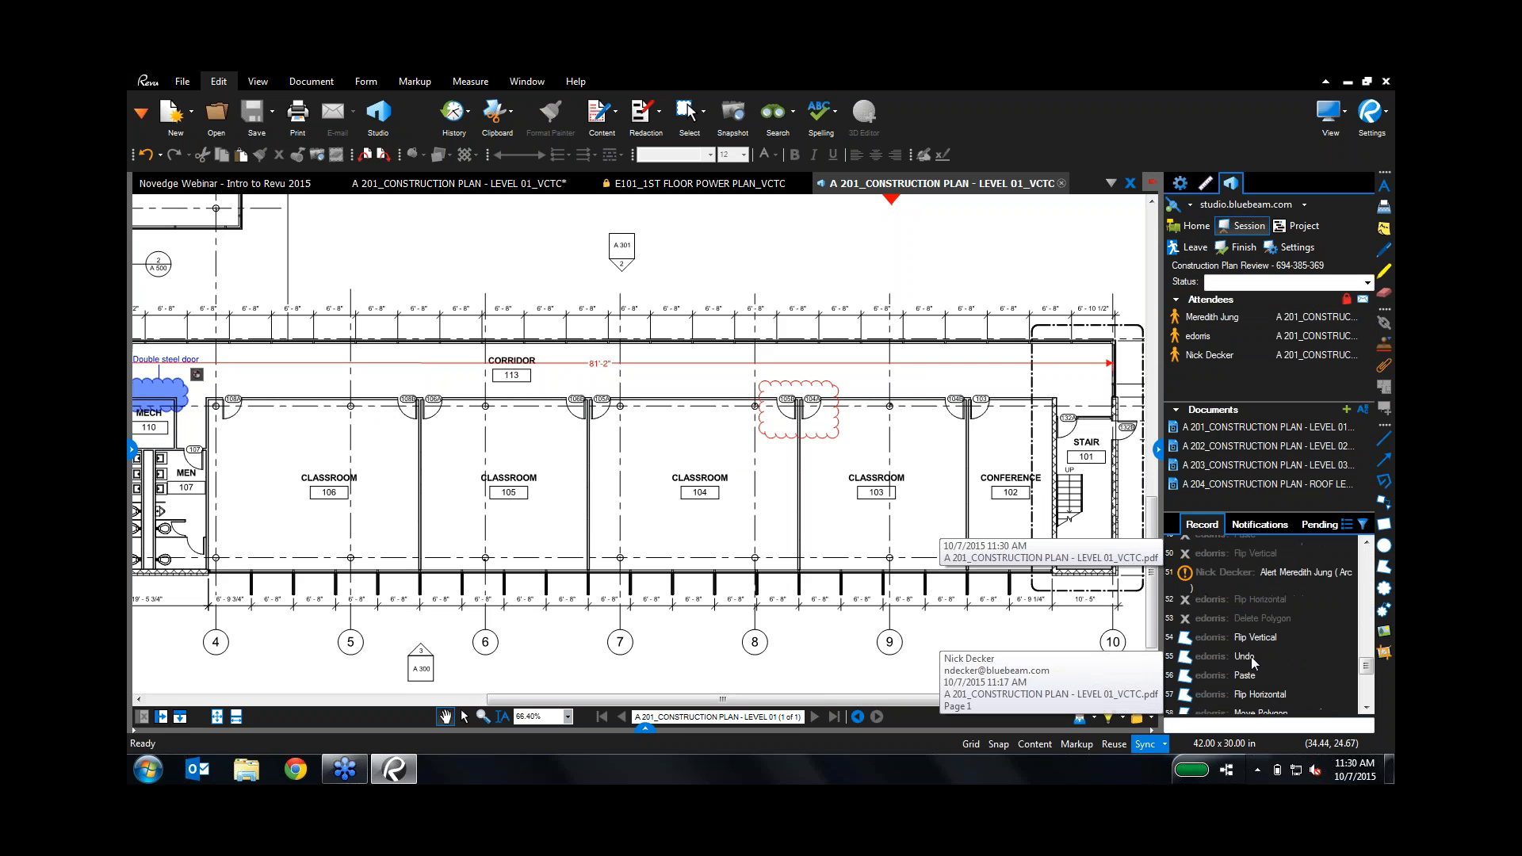
click(1227, 646)
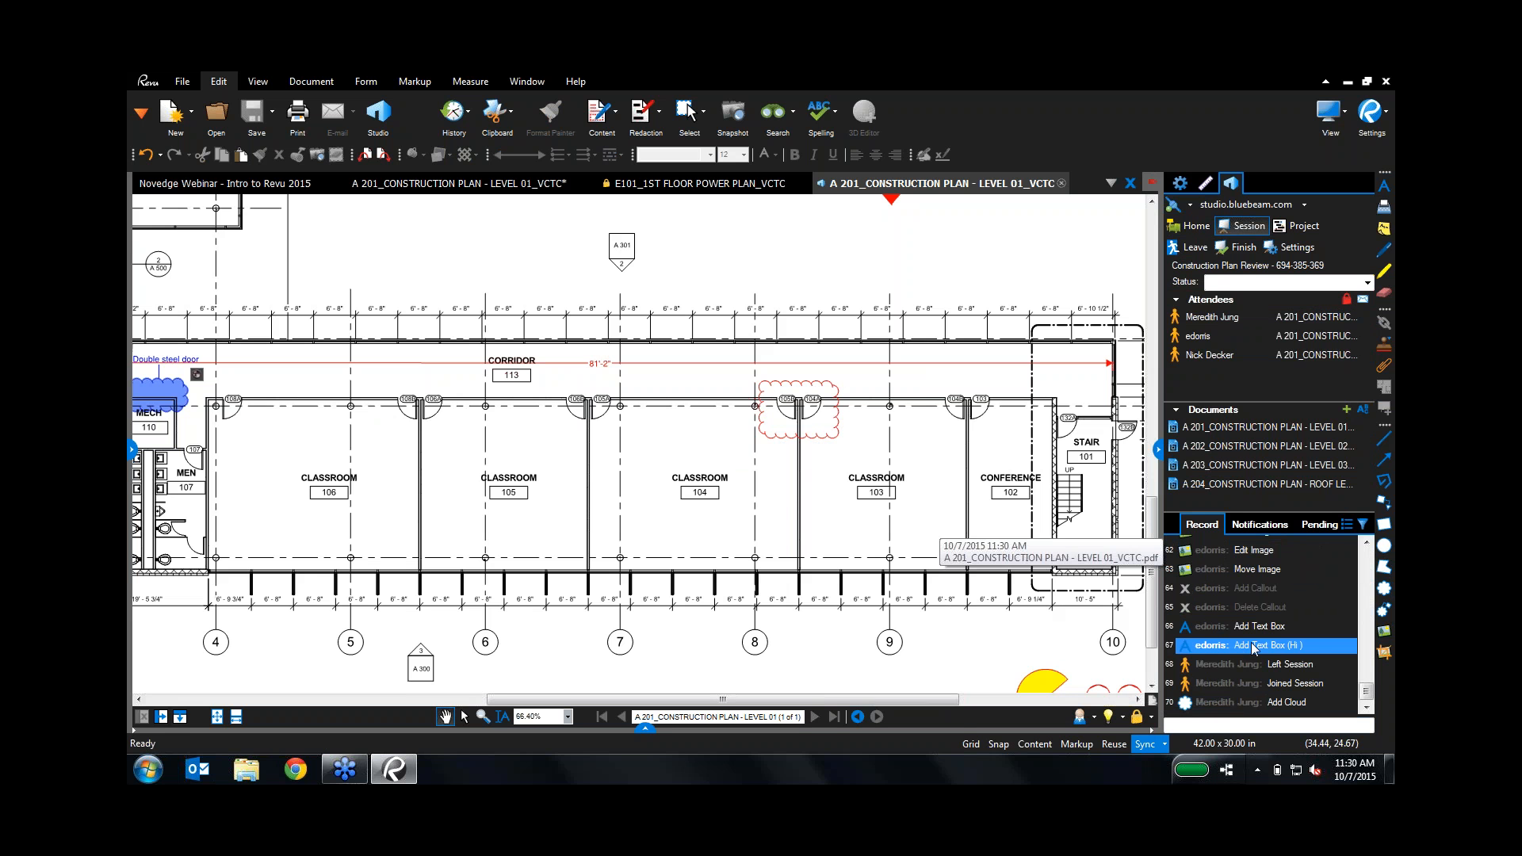
scroll(1221, 633, up, 15)
scroll(1221, 633, down, 15)
click(647, 730)
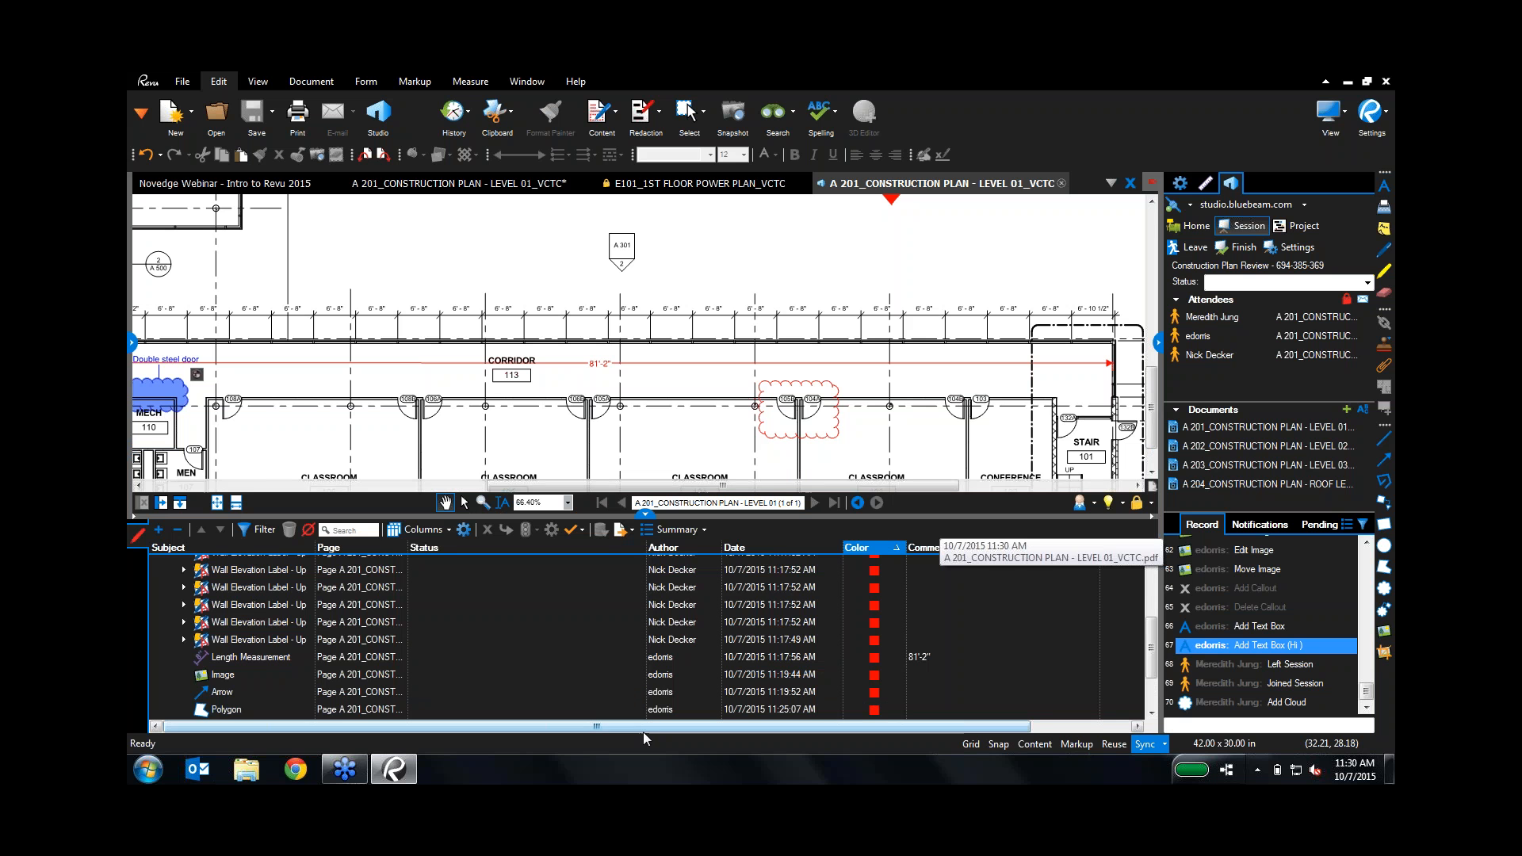
click(647, 528)
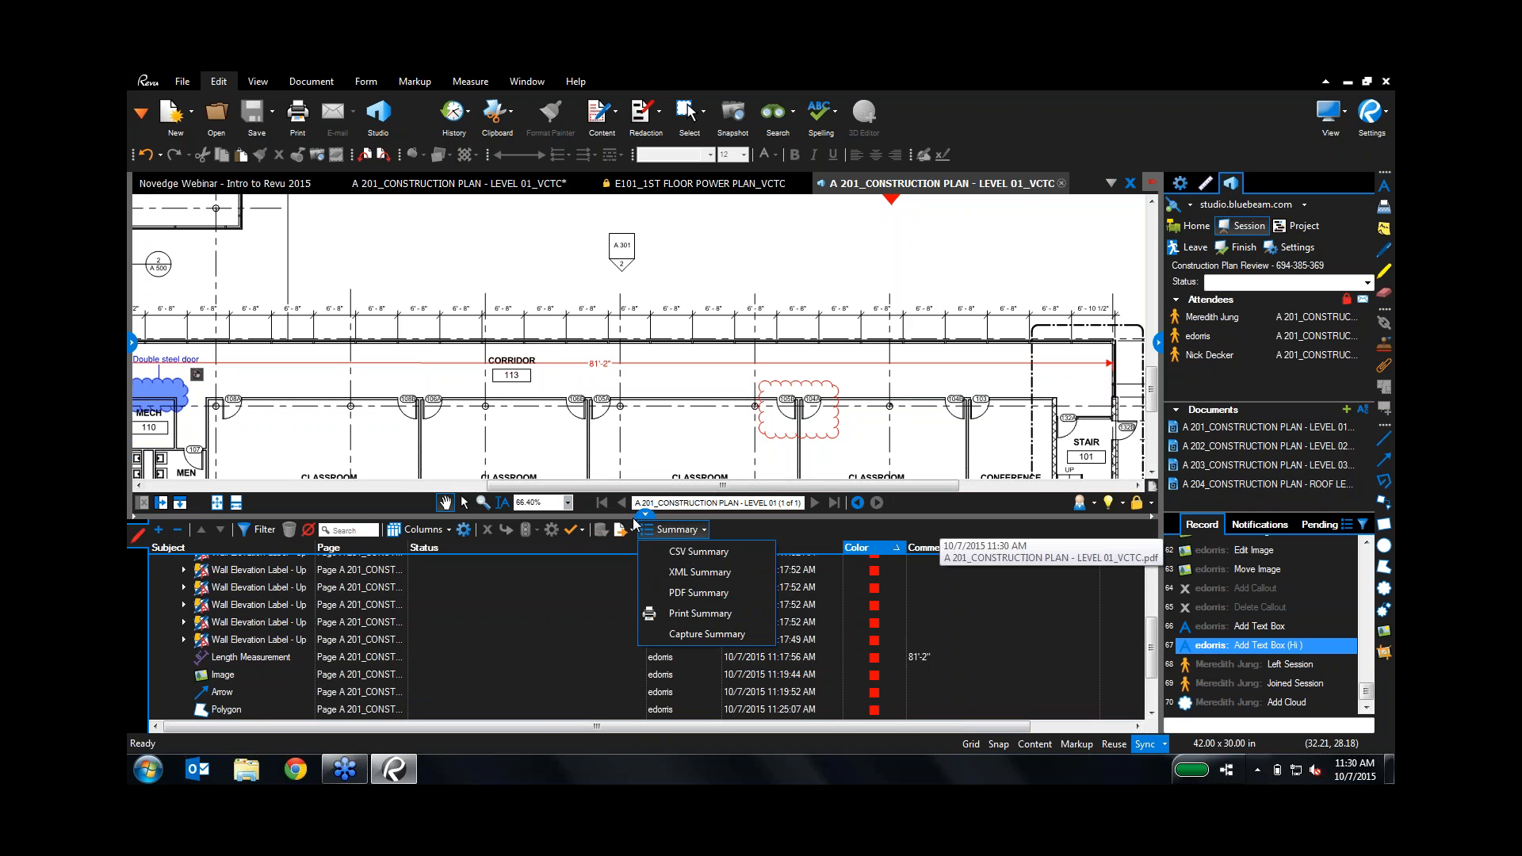
click(645, 516)
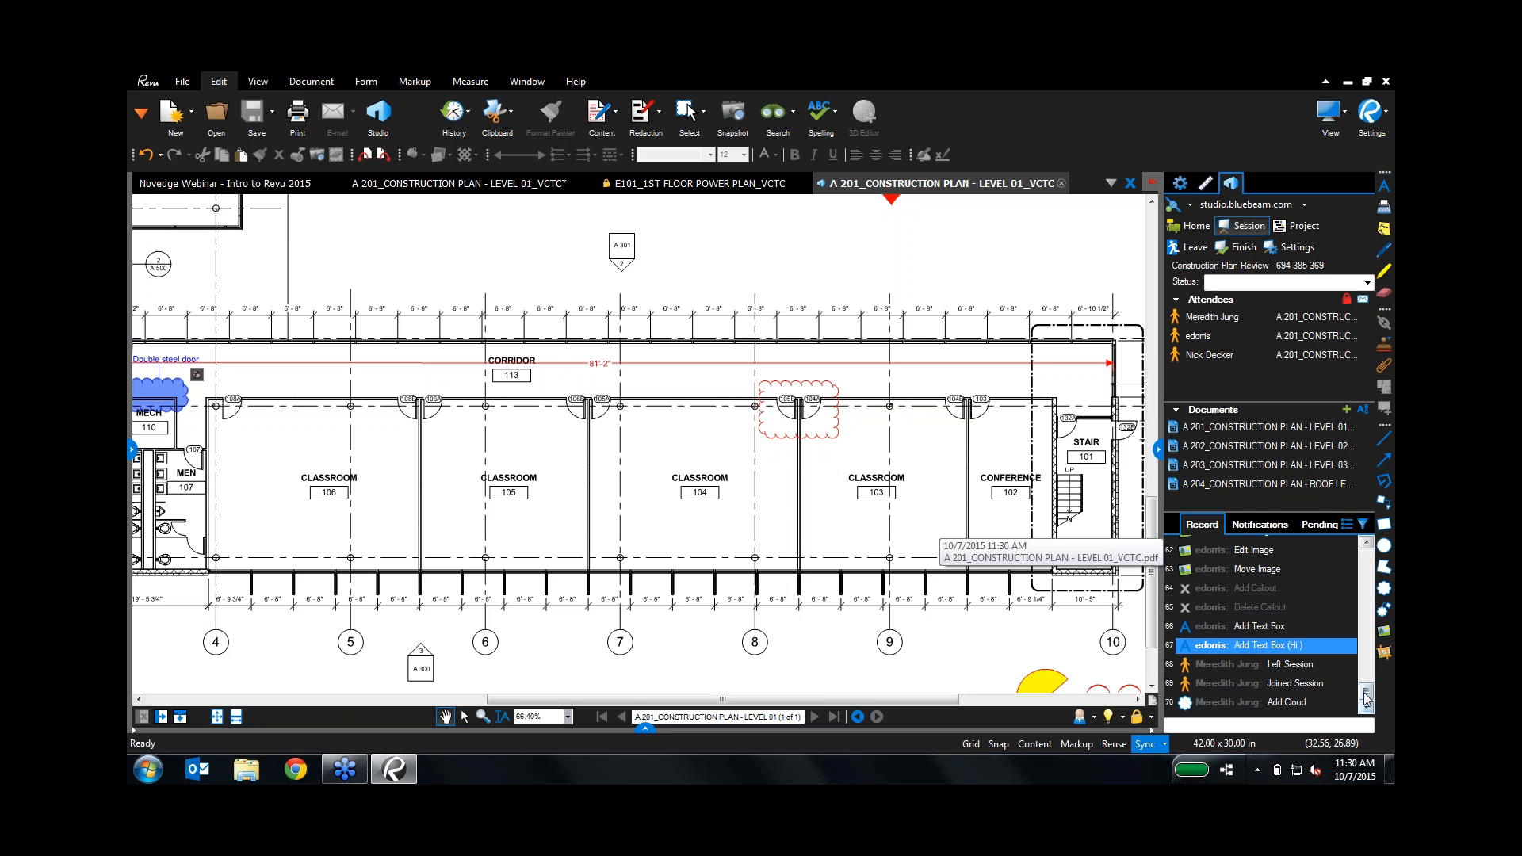
mouse_move(1365, 691)
mouse_down()
mouse_move(1360, 559)
mouse_move(1367, 702)
mouse_up()
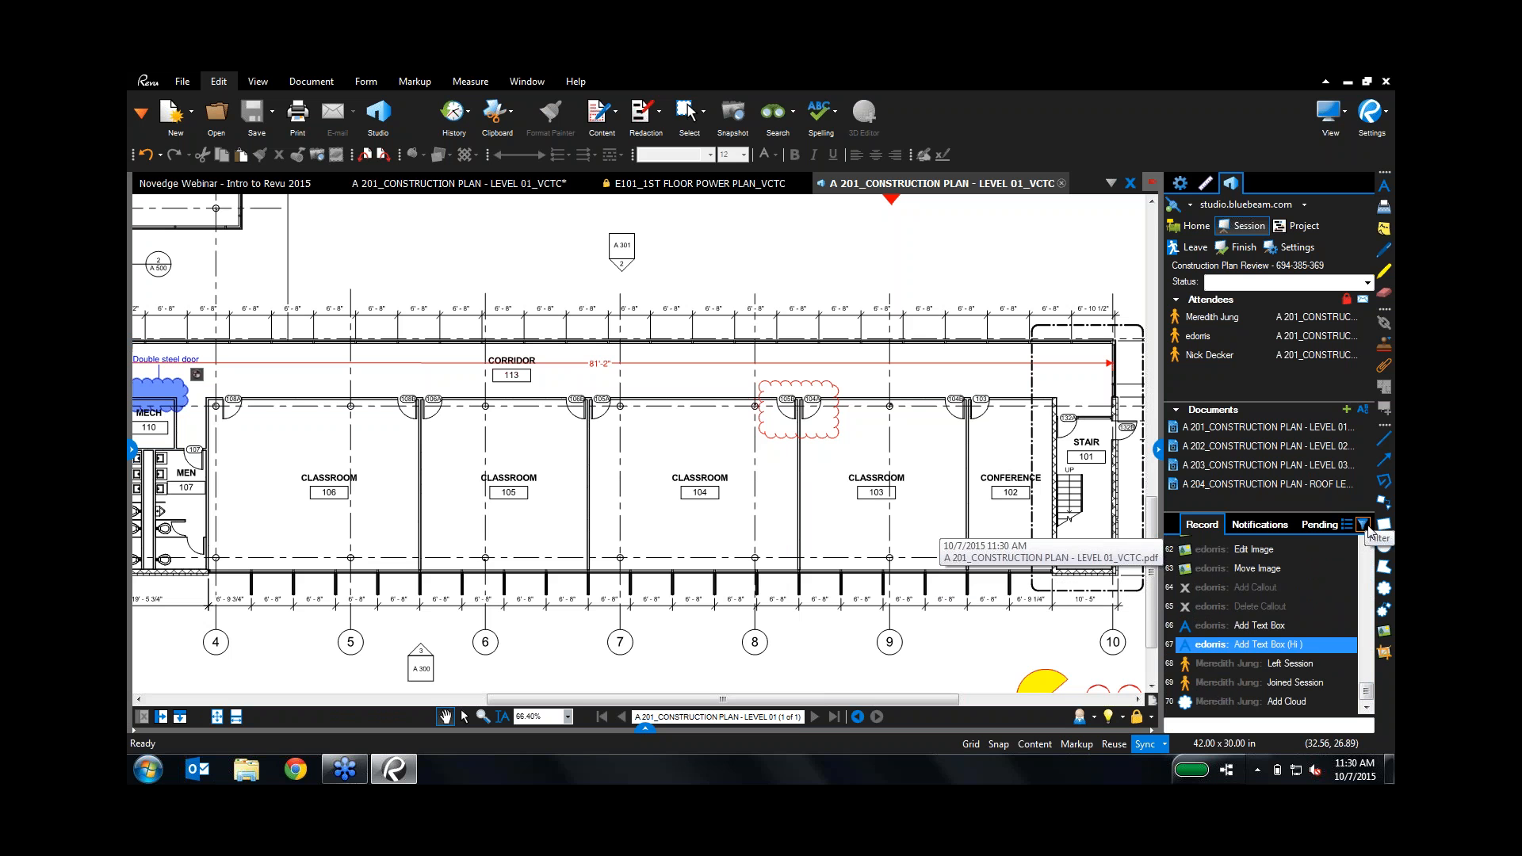
click(1343, 526)
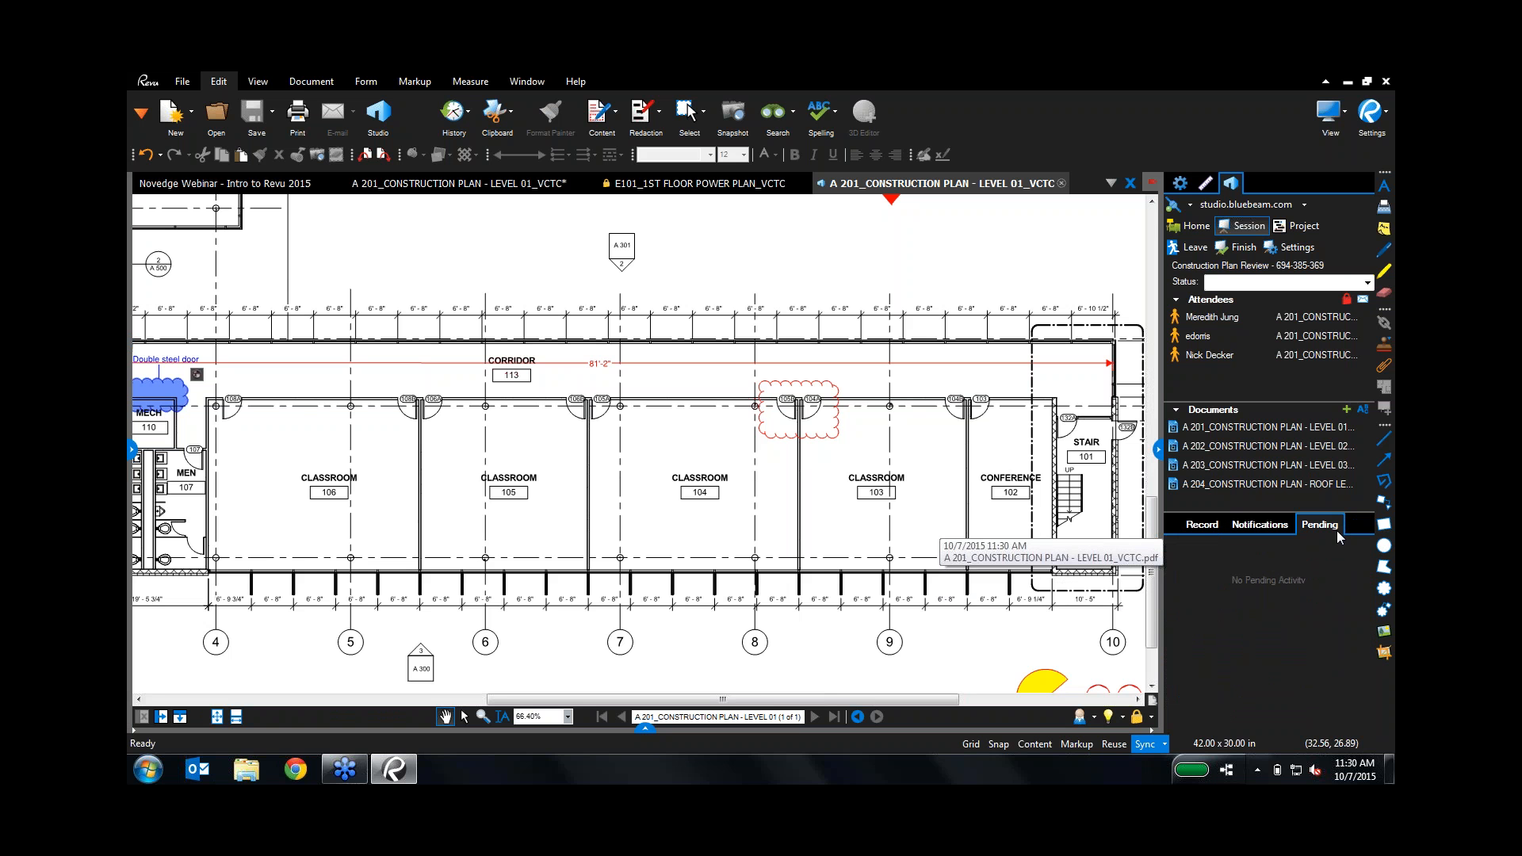
drag(1161, 469, 1145, 471)
Step: Generate a PDF Package session report saved as Construction Plan Review Report.pdf in Compare Docs
click(1193, 528)
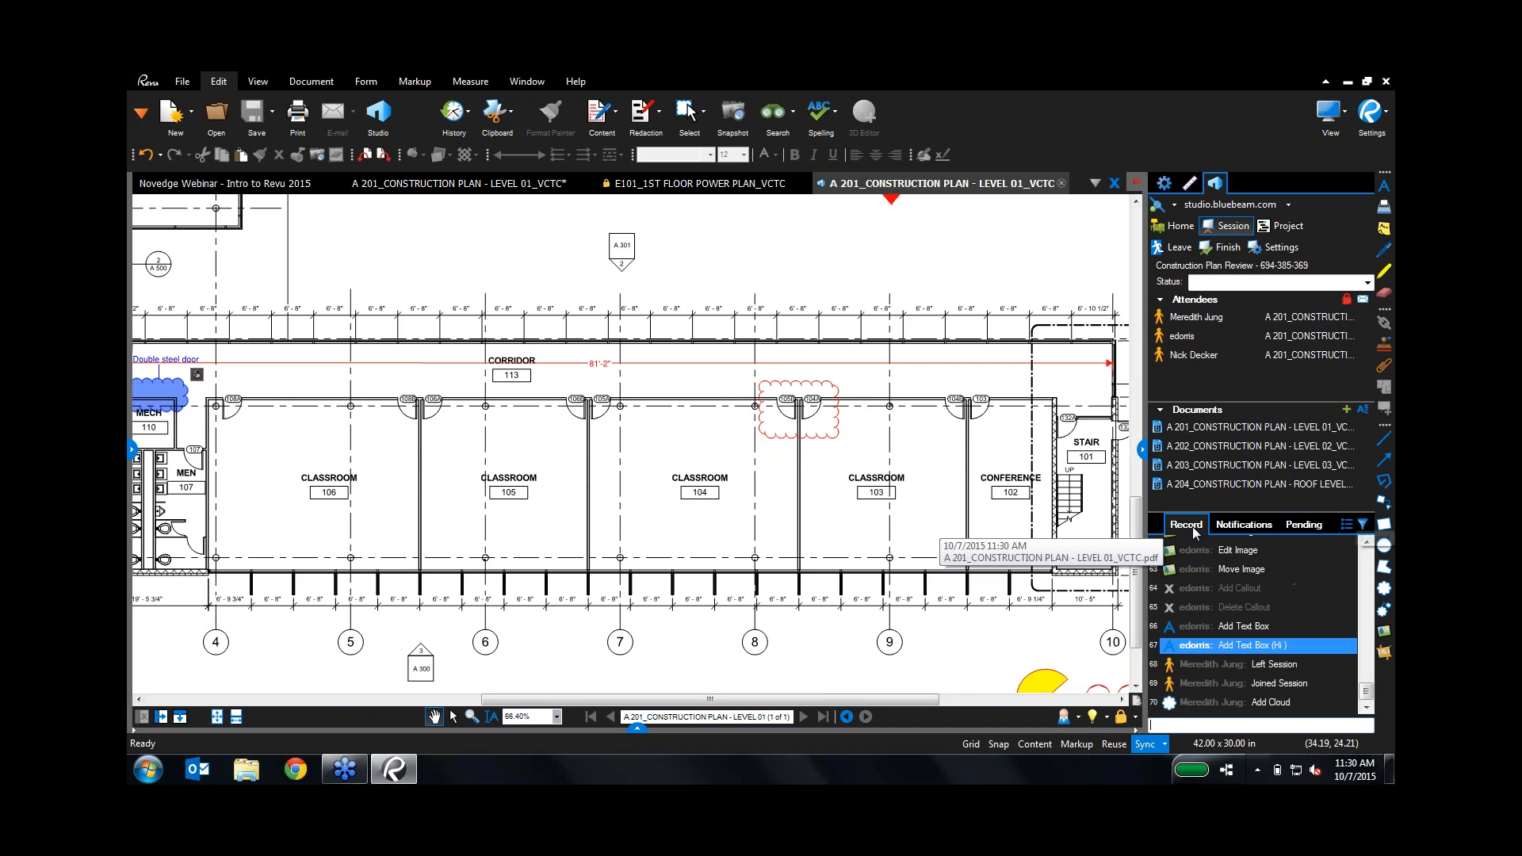
click(1346, 526)
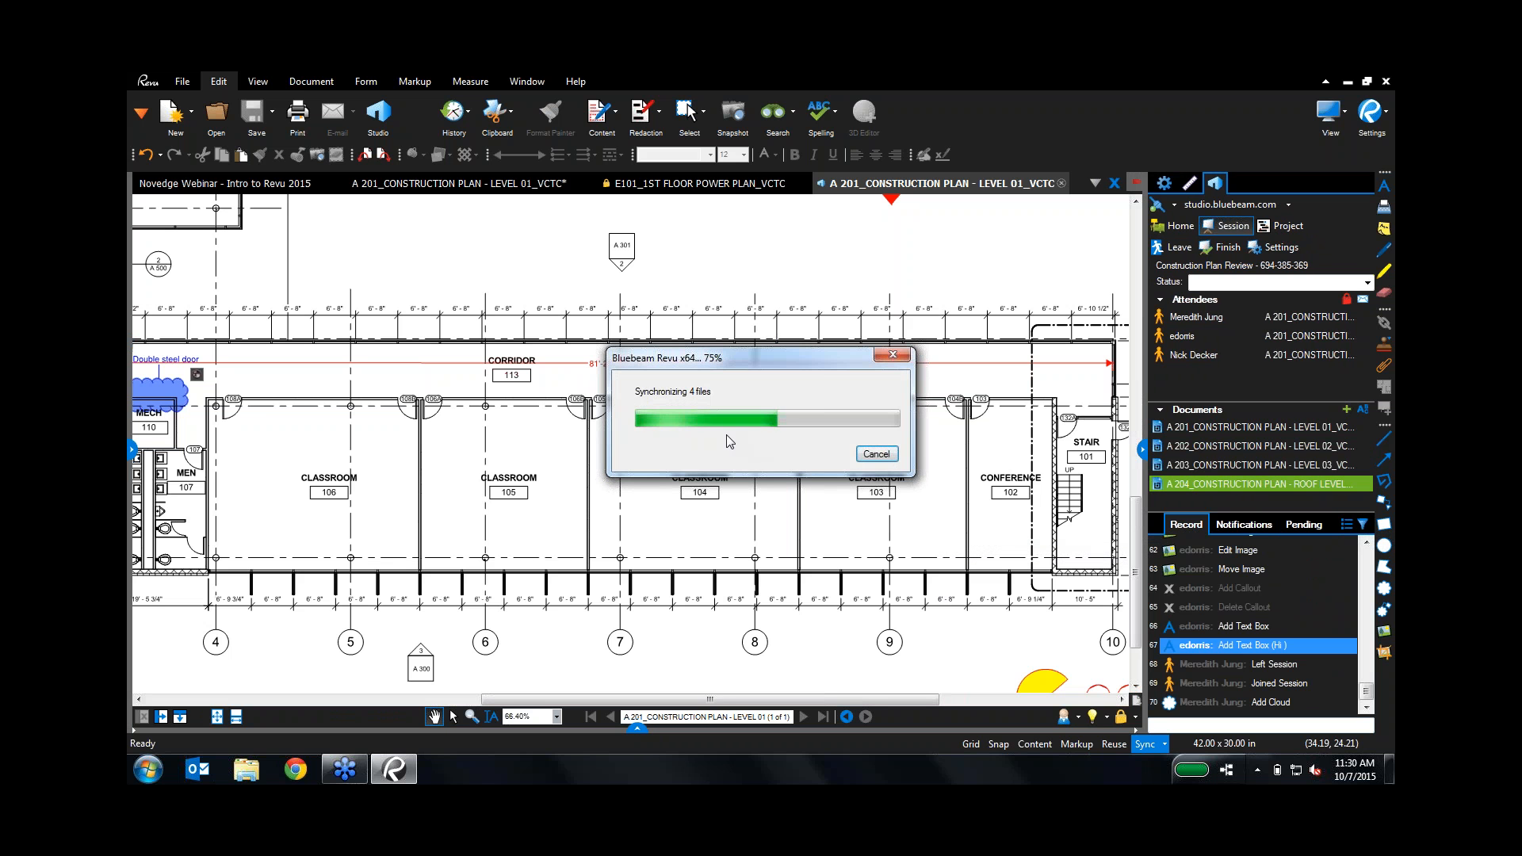
click(629, 296)
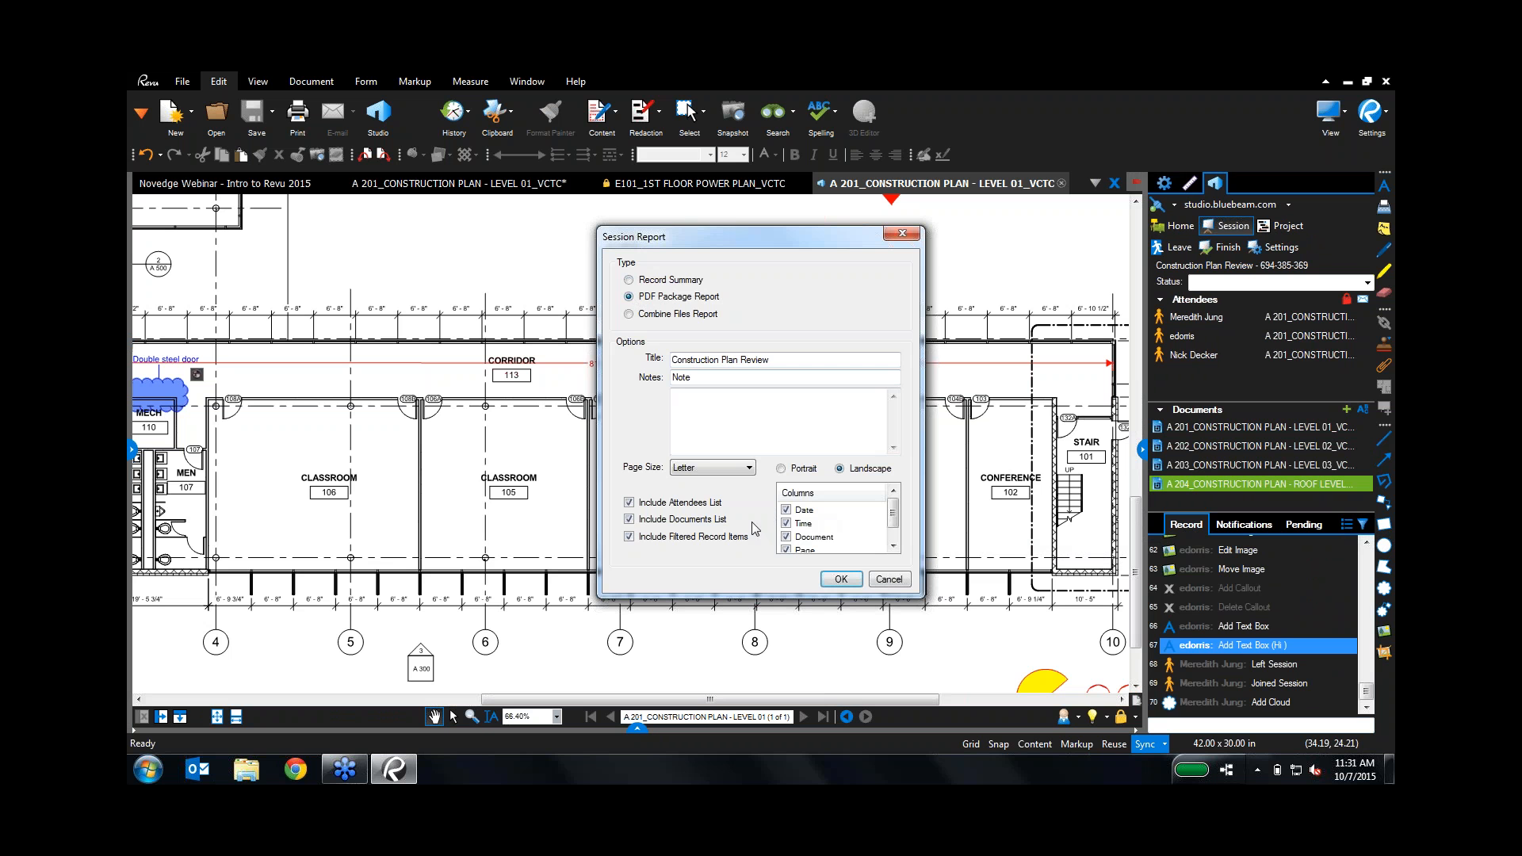
click(837, 578)
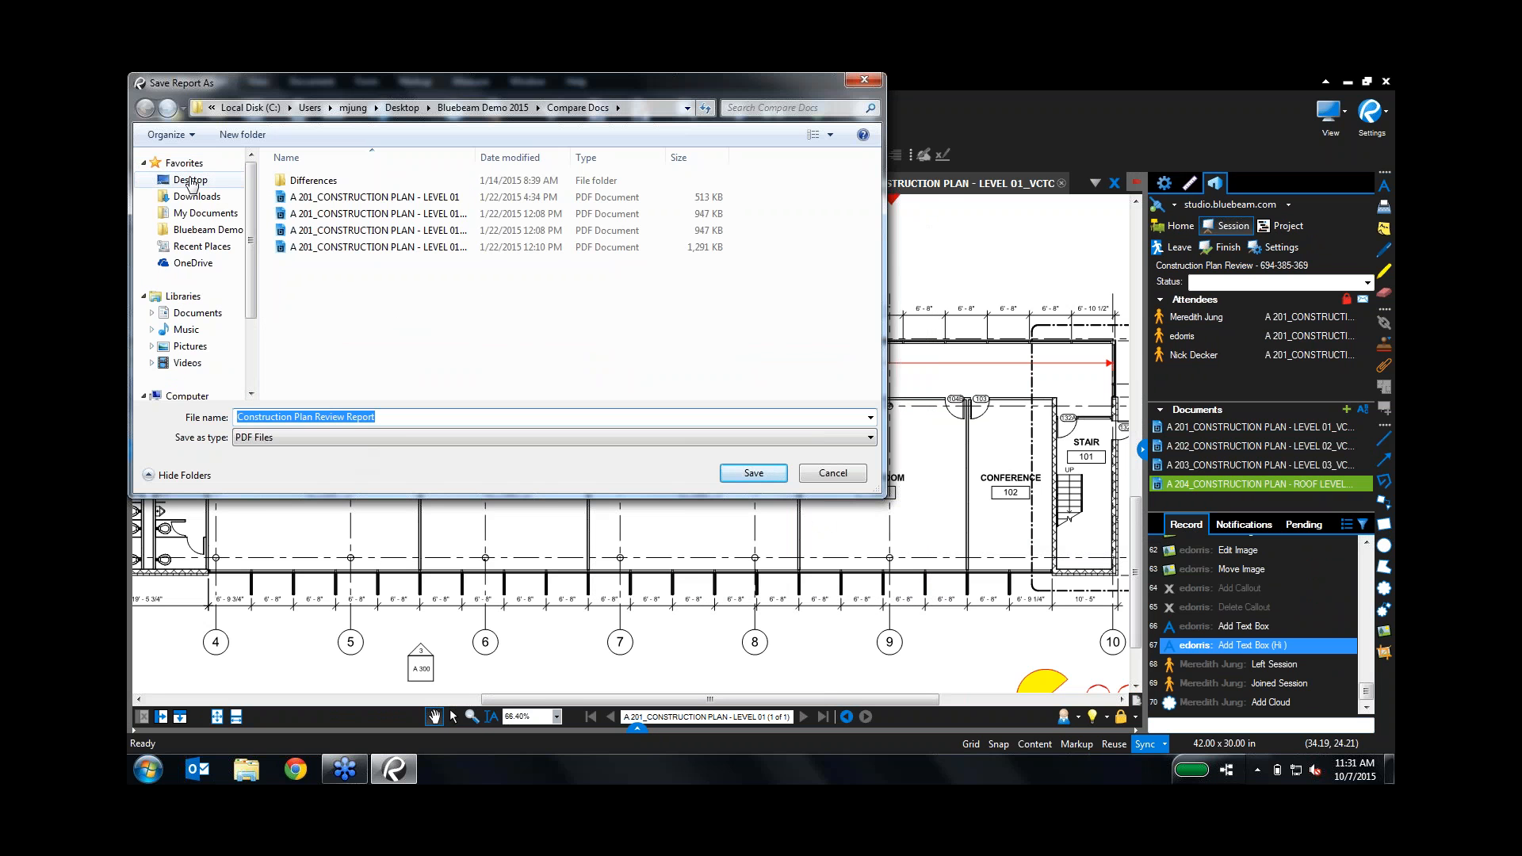
click(753, 473)
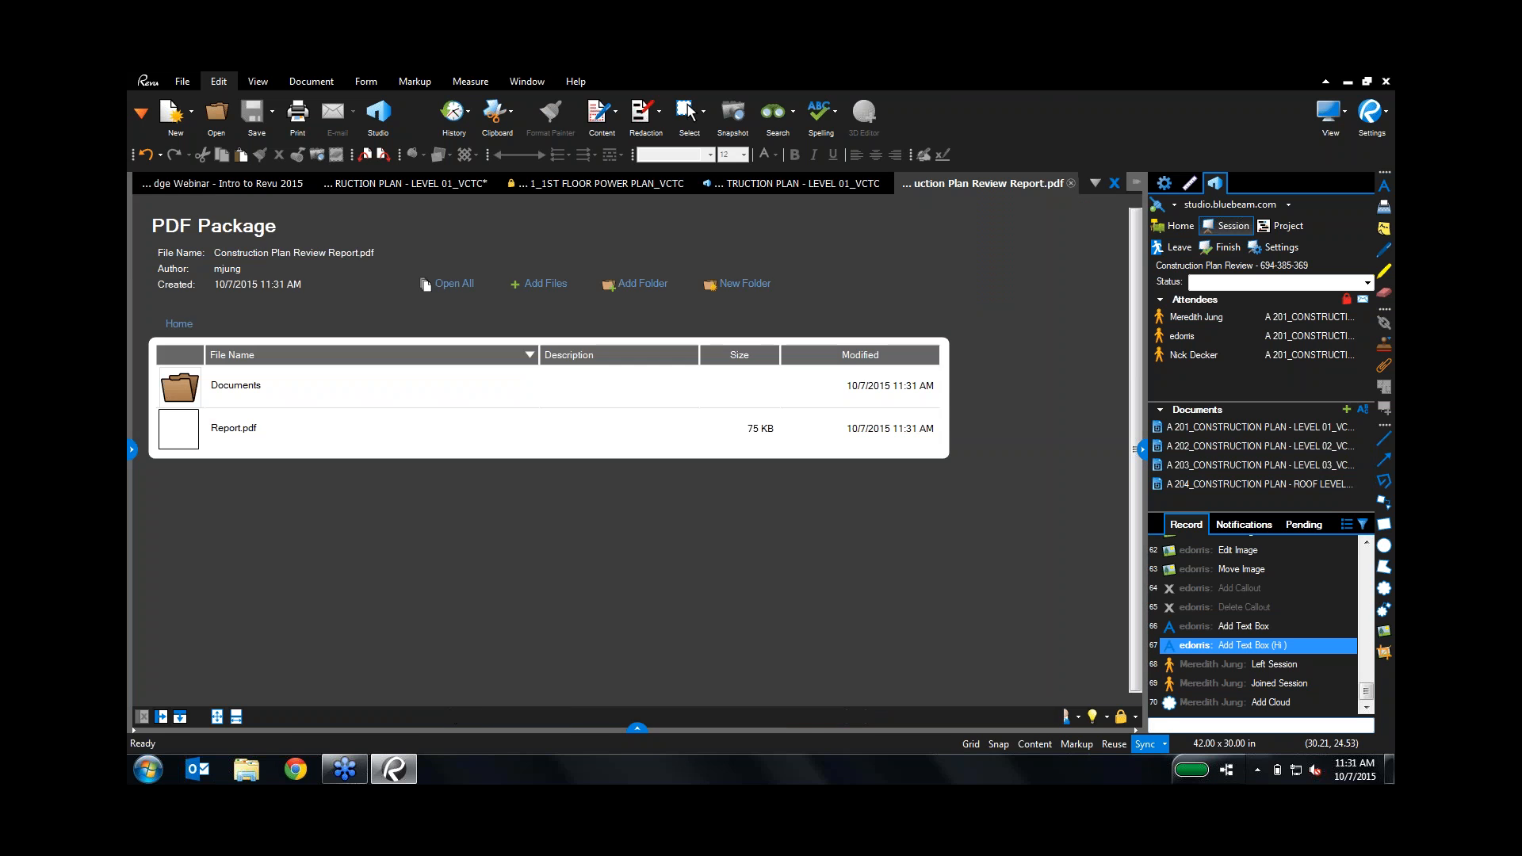
Step: Read through Report.pdf, then open the package's Documents folder
double_click(169, 449)
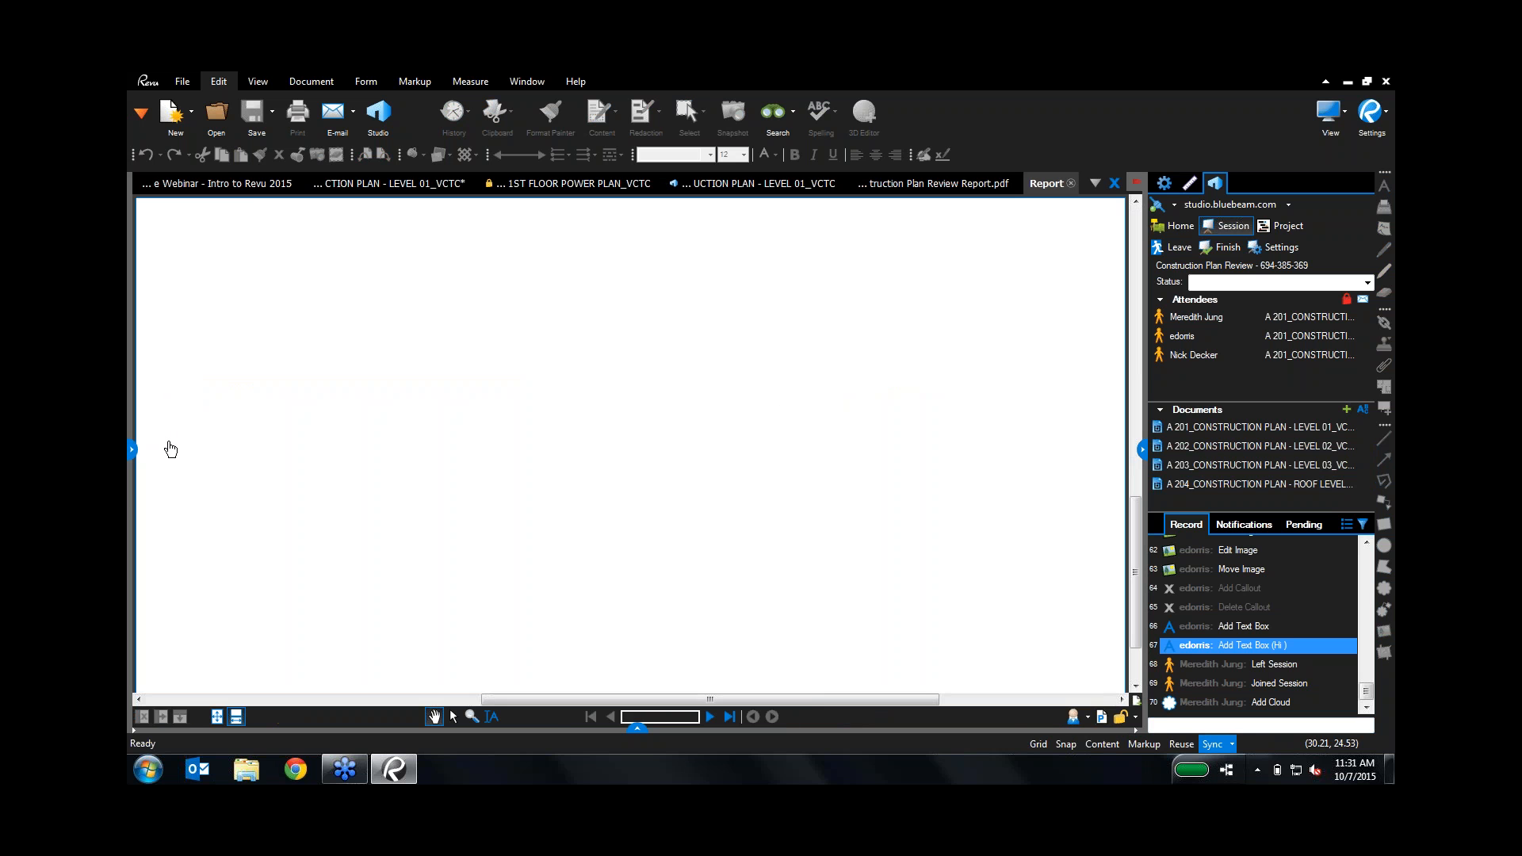
scroll(510, 499, down, 2)
scroll(494, 516, down, 10)
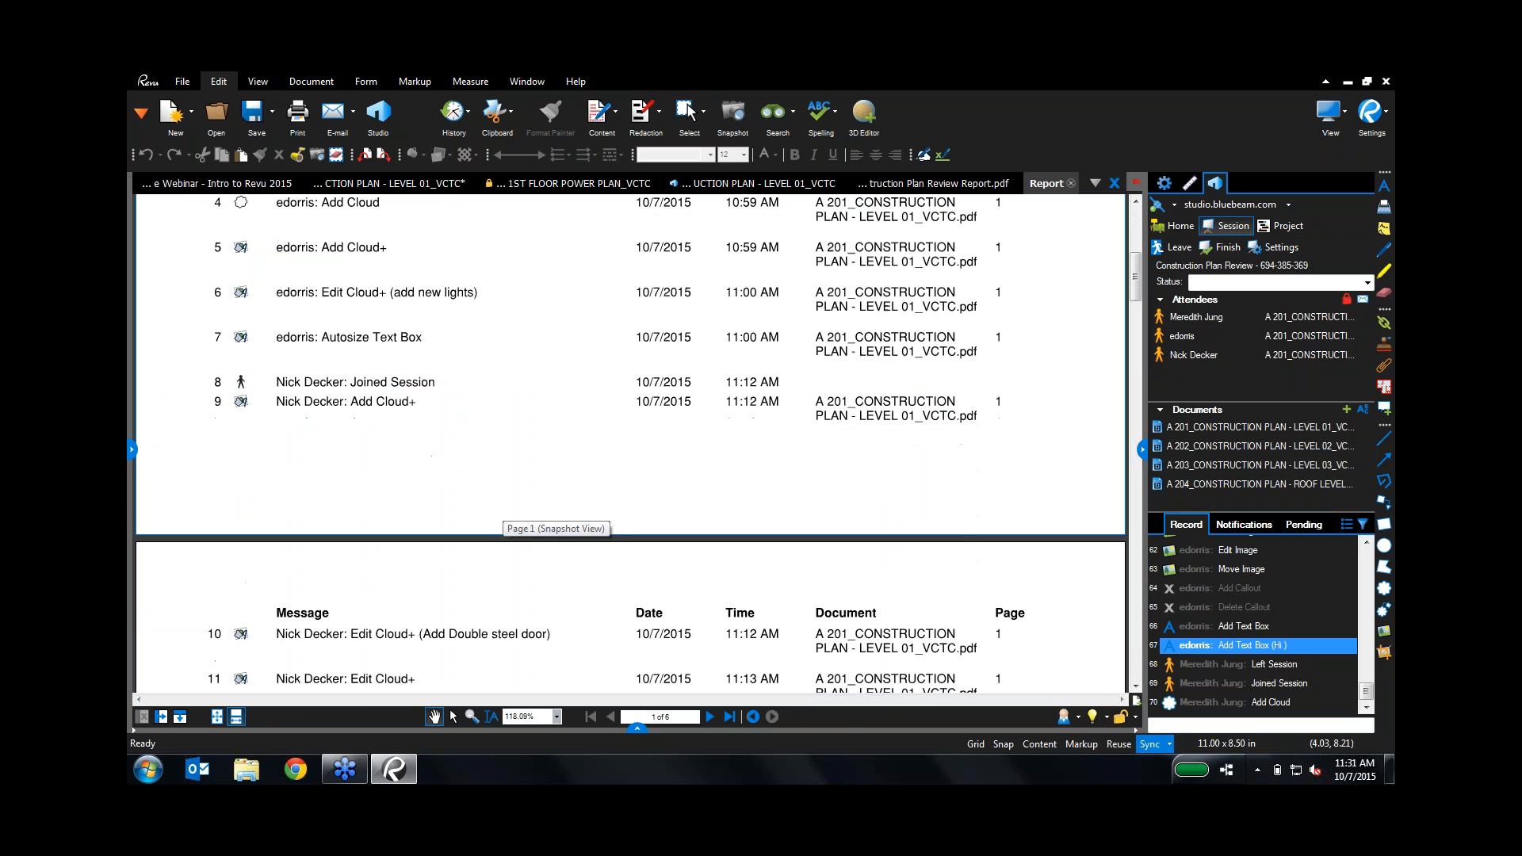
scroll(495, 516, up, 2)
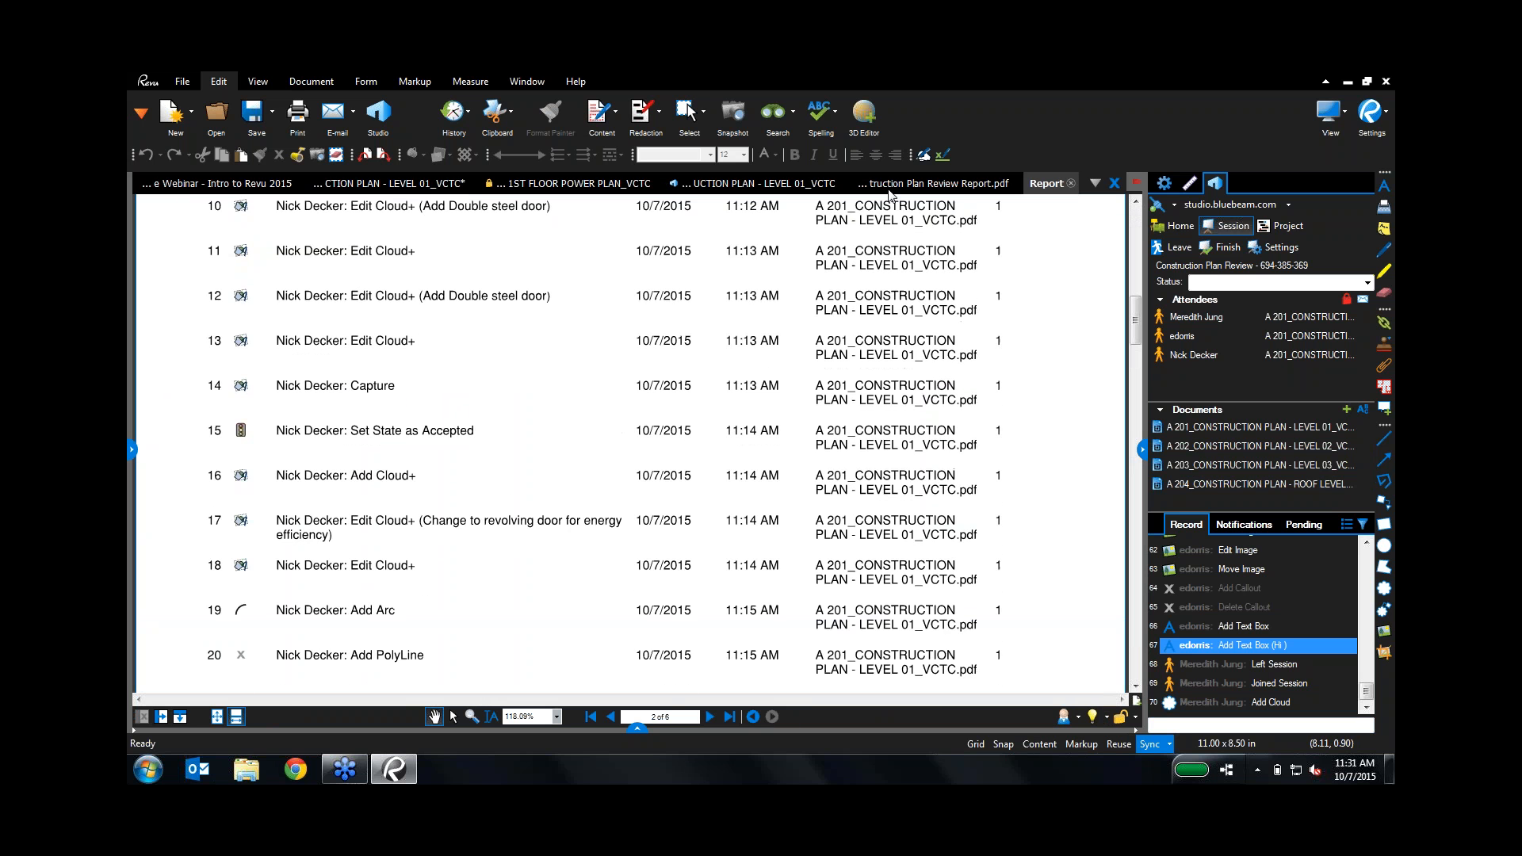
click(934, 183)
double_click(182, 385)
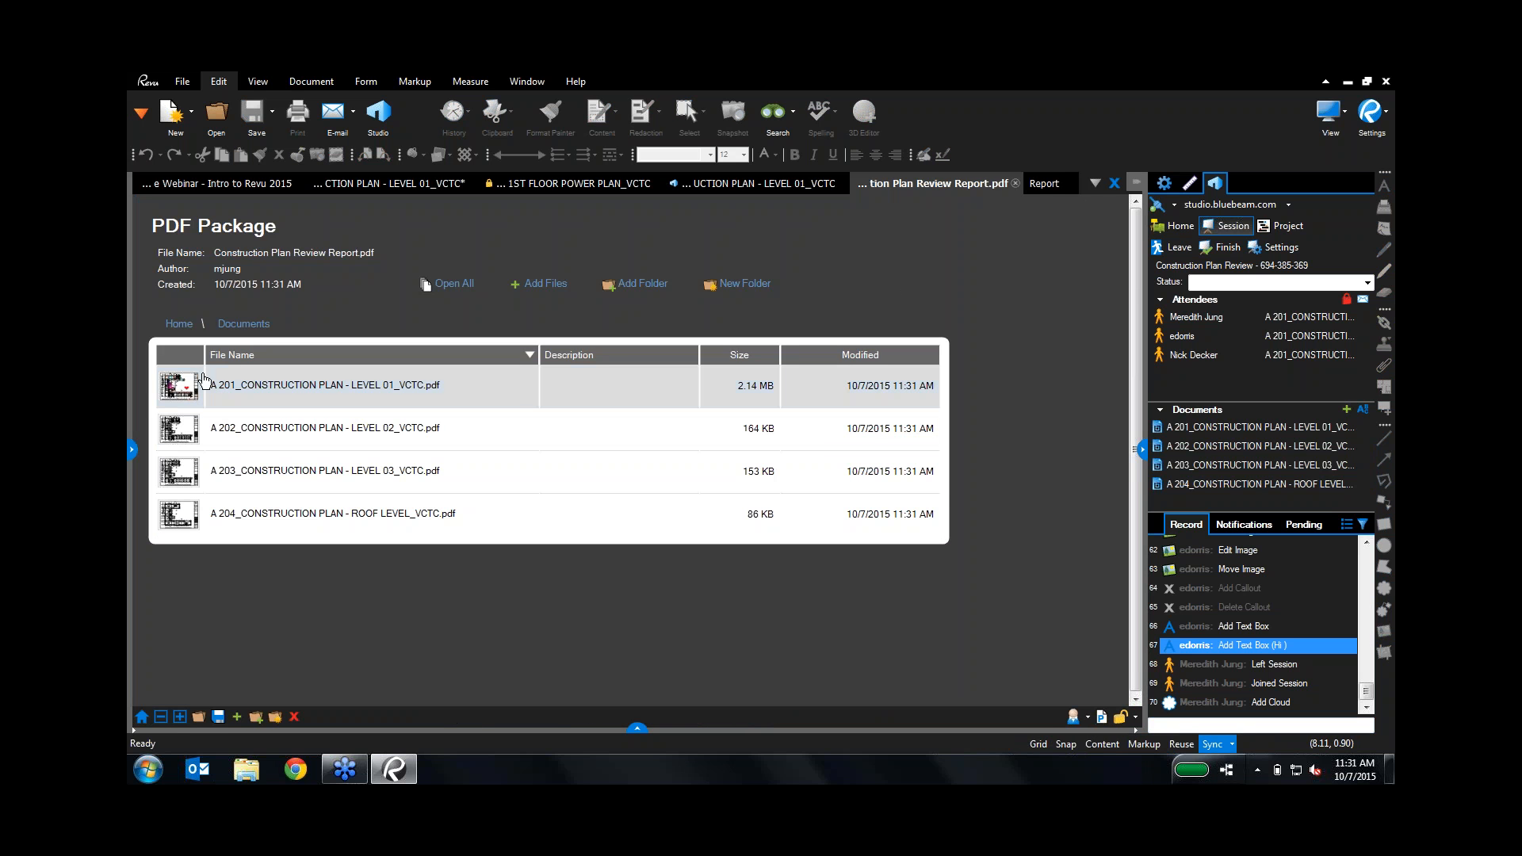
Step: Jump from a report entry to the revolving-door cloud sheet, then close it and the report
click(1044, 184)
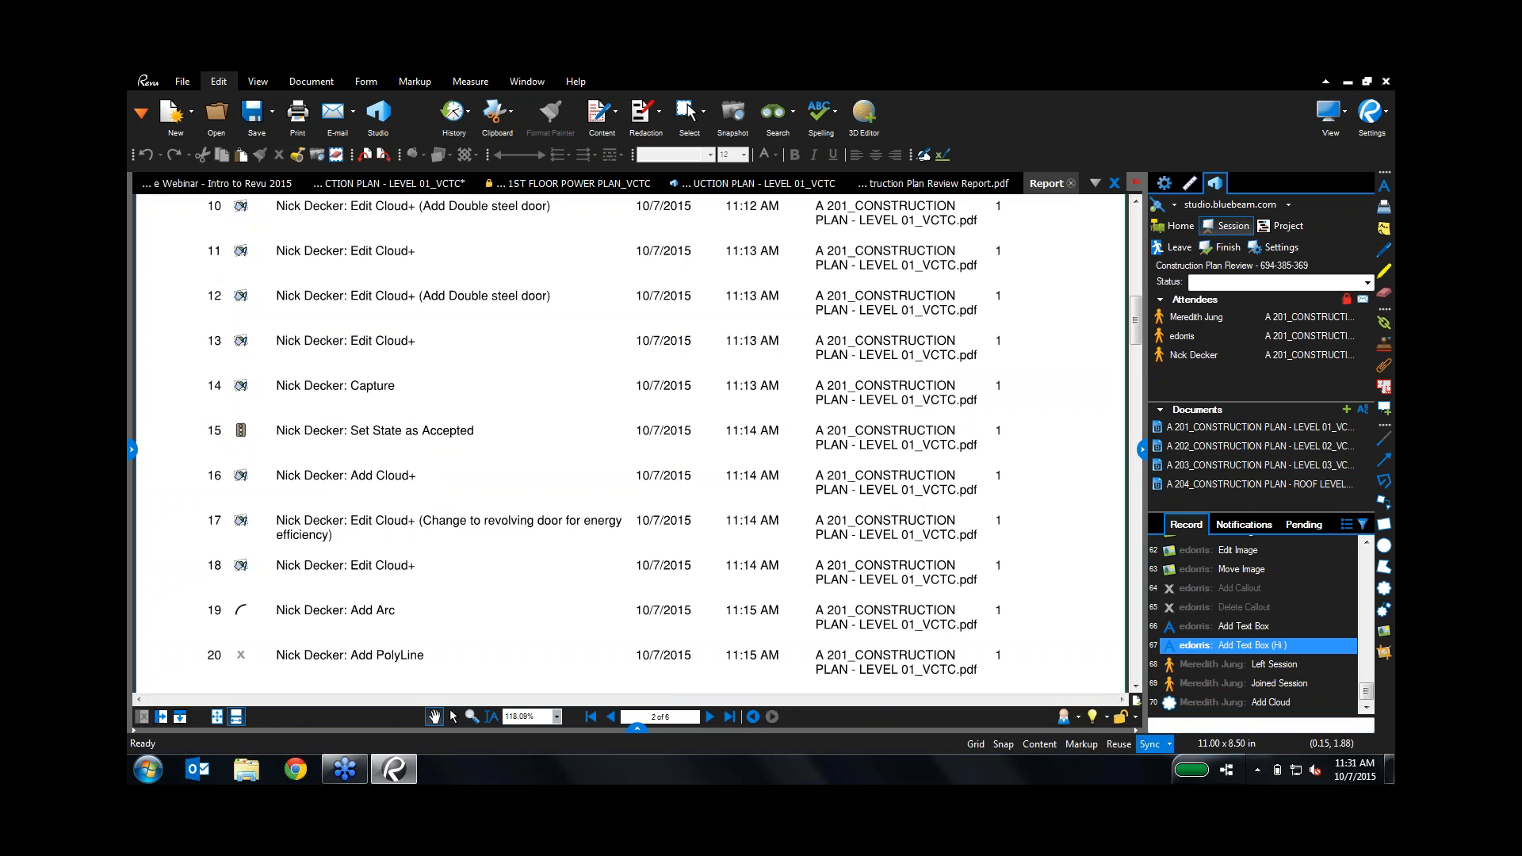
click(305, 484)
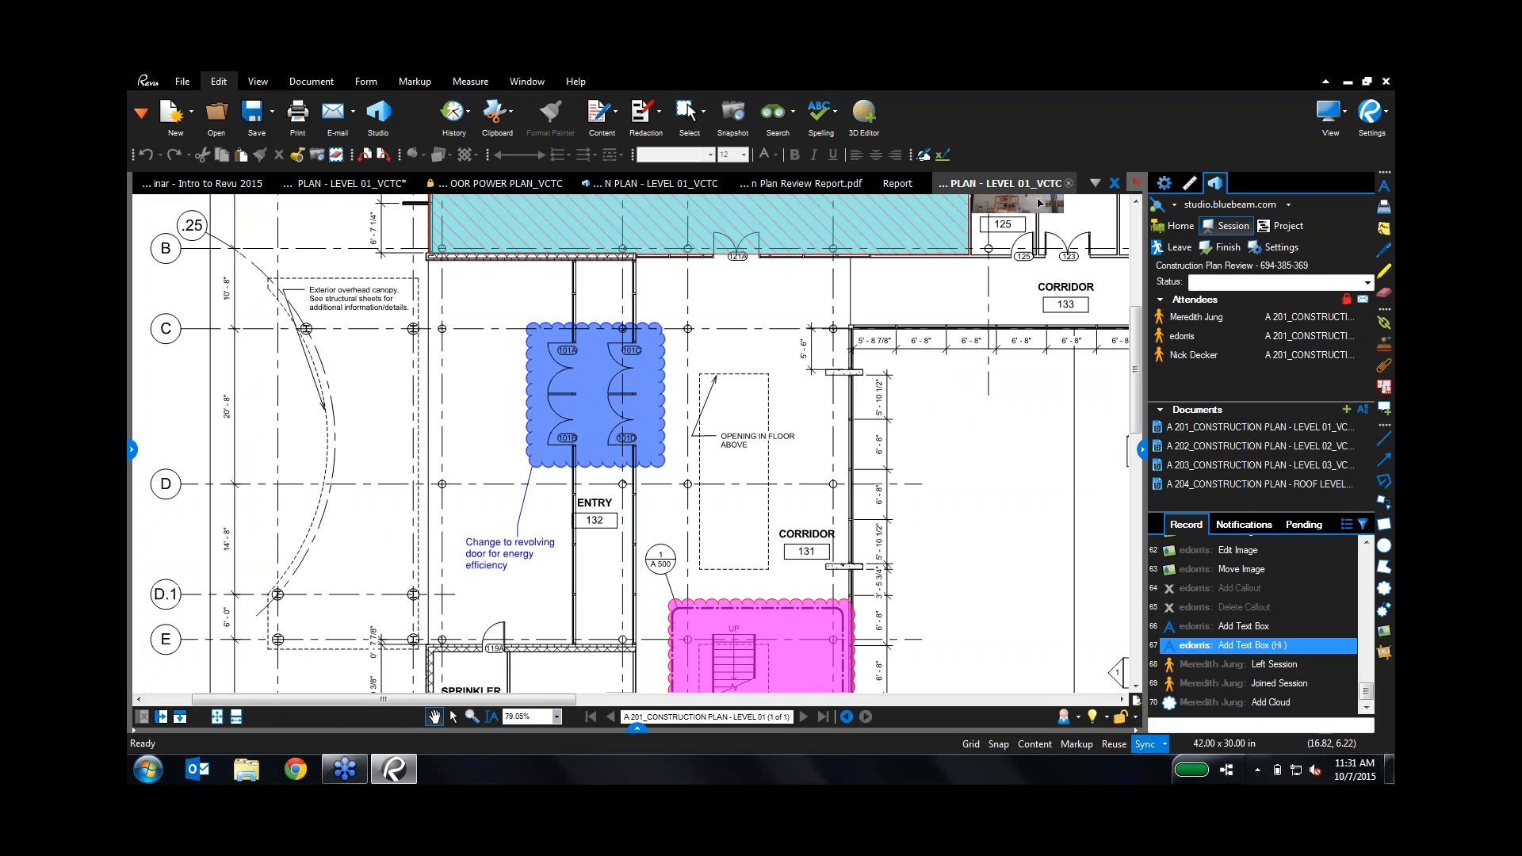
click(1068, 183)
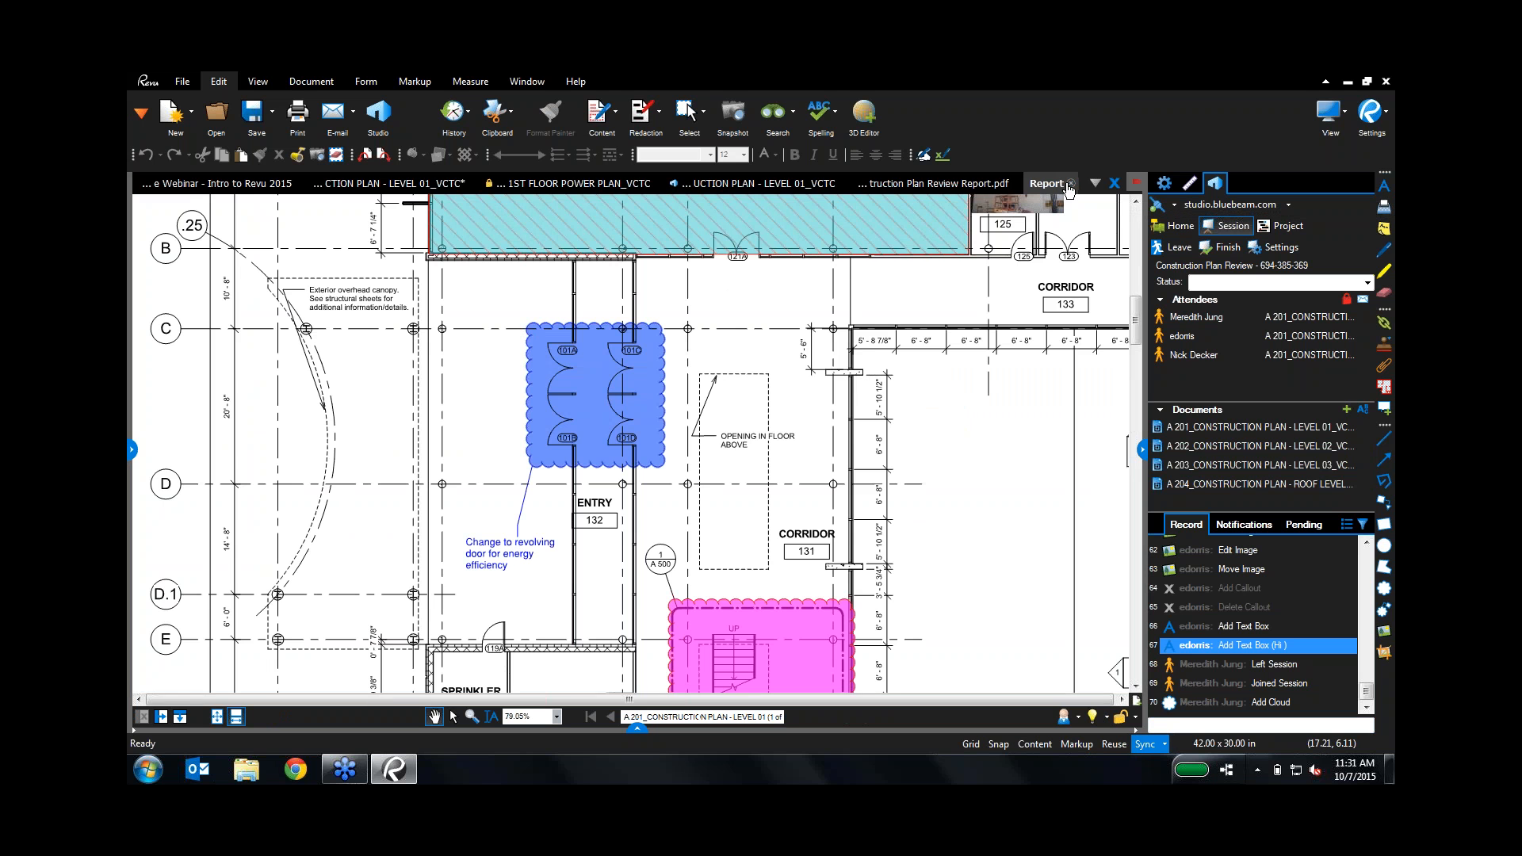
click(1070, 184)
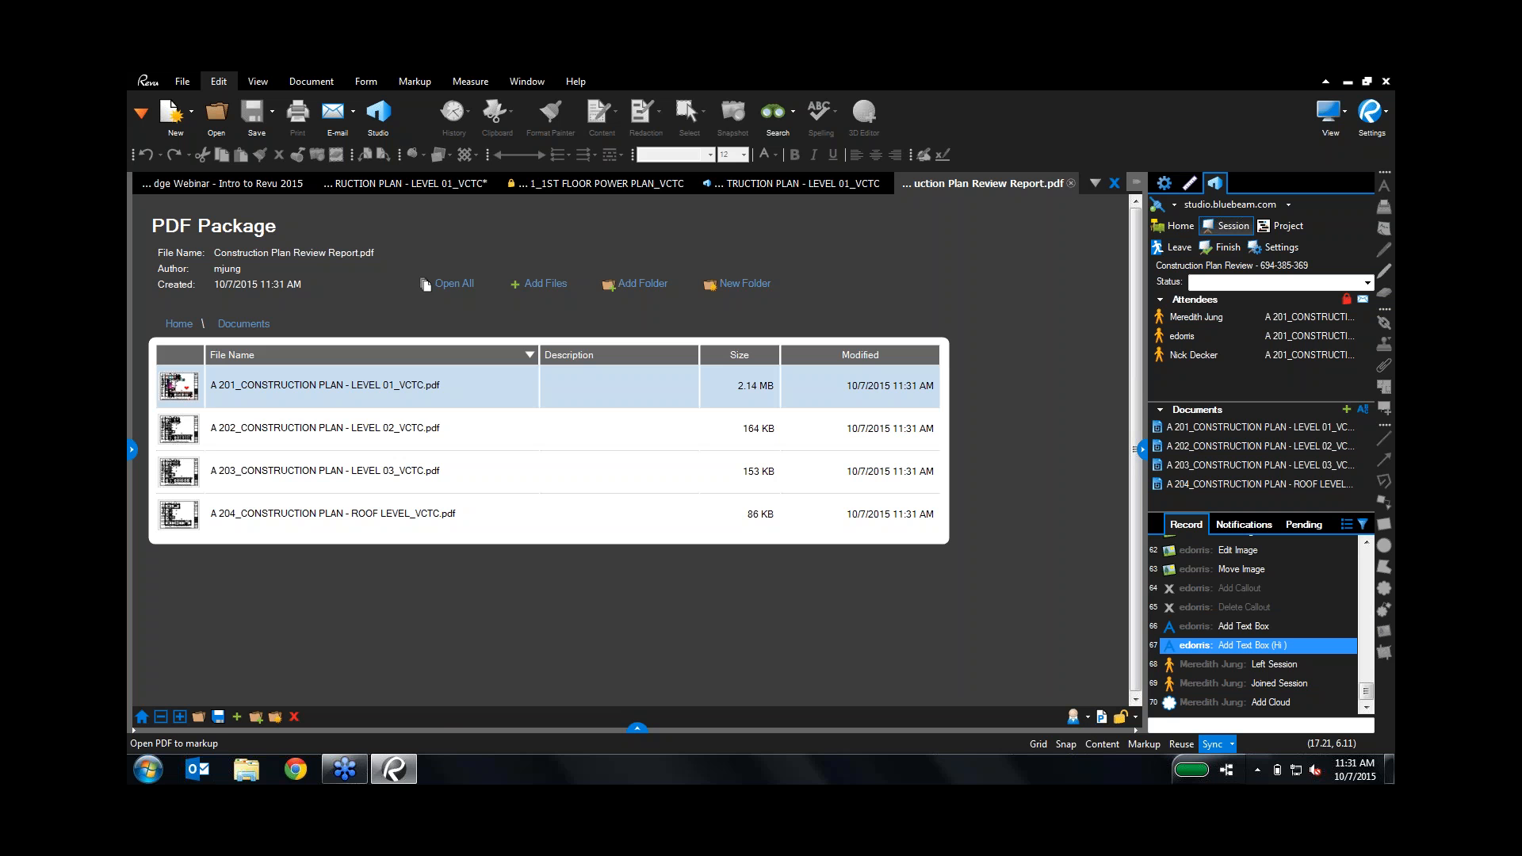
Step: Close the report package, go to Studio Home, and collapse the Studio panel to show the A 201 plan
click(1071, 183)
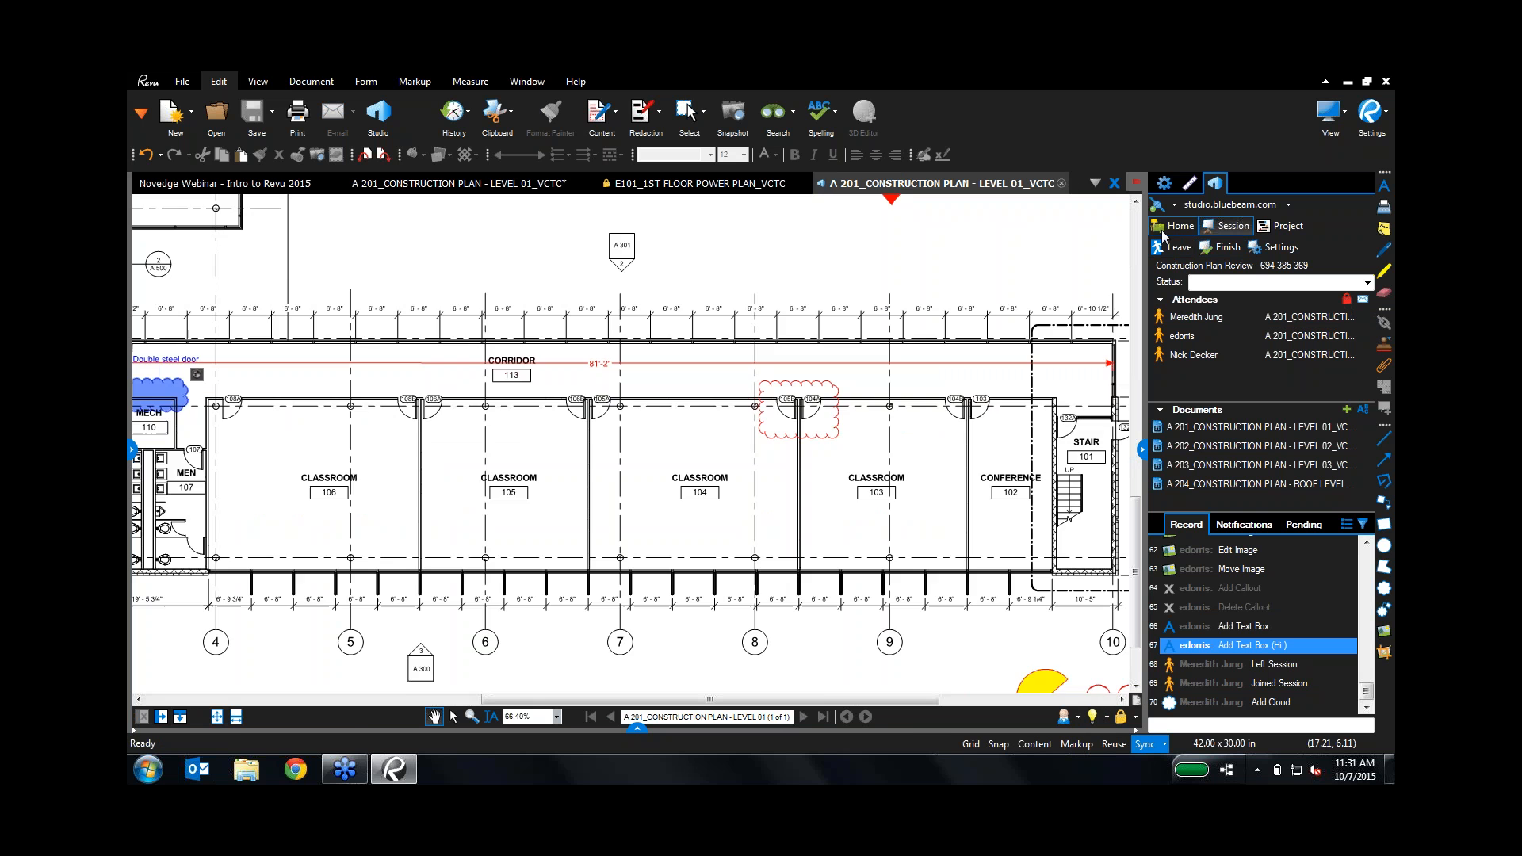
click(1162, 229)
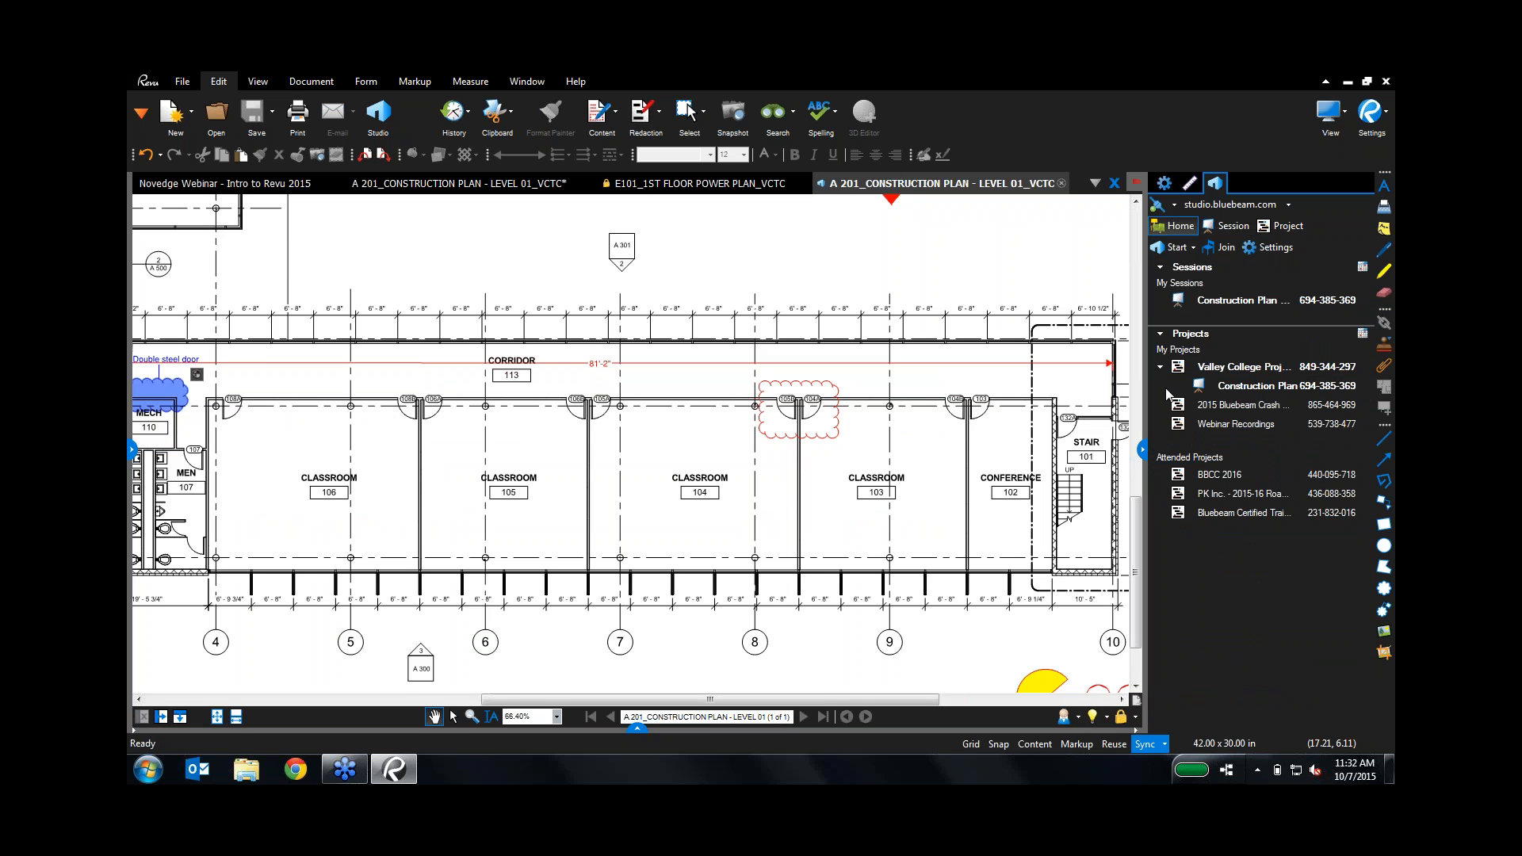
click(1142, 451)
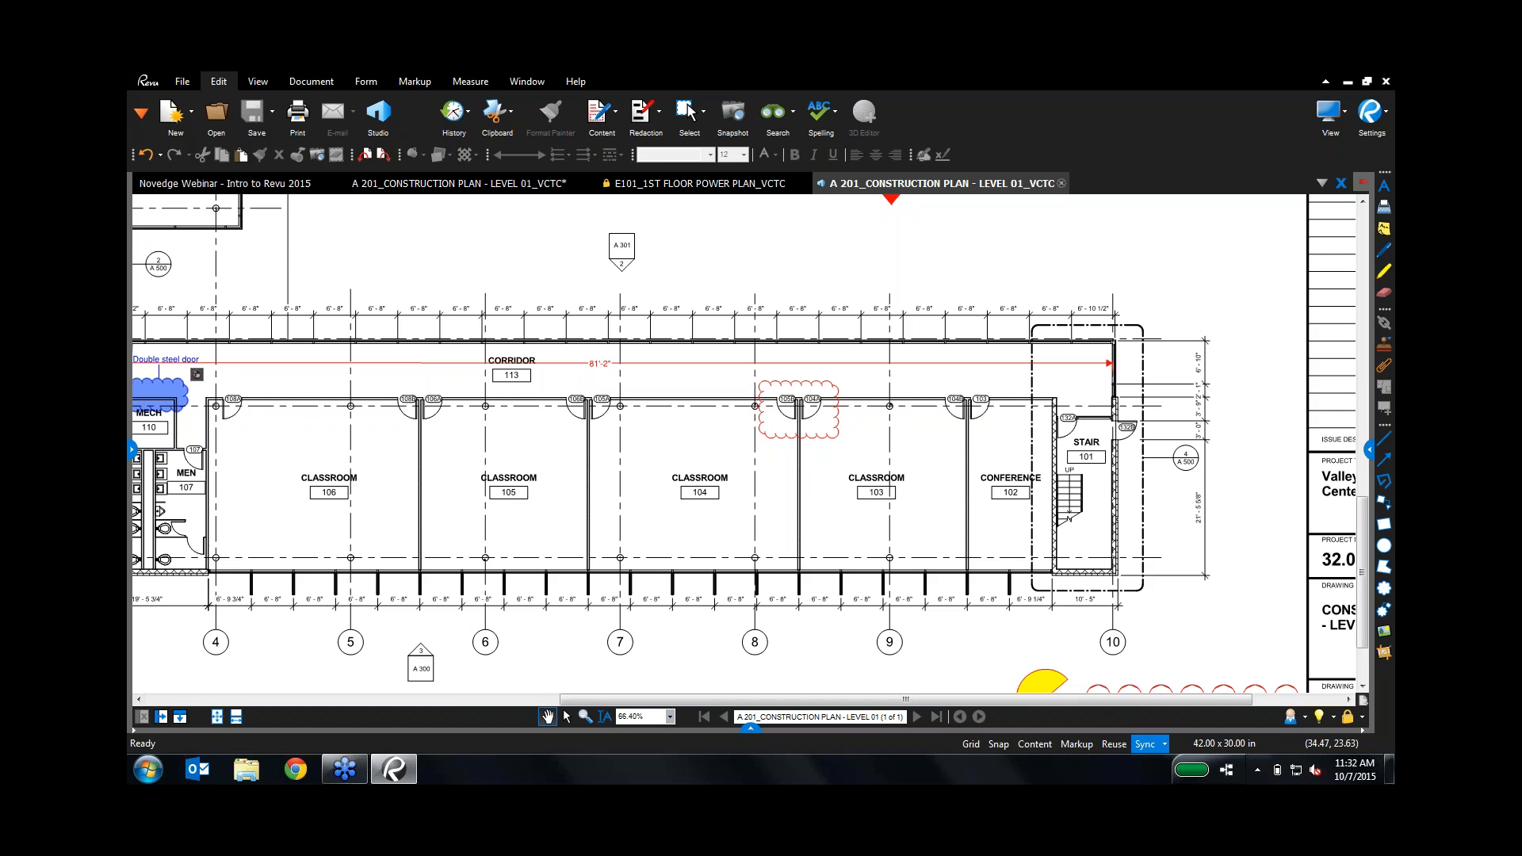
Step: Close the duplicate A 201 and E101 drawings and view the webinar slides full screen
click(1062, 184)
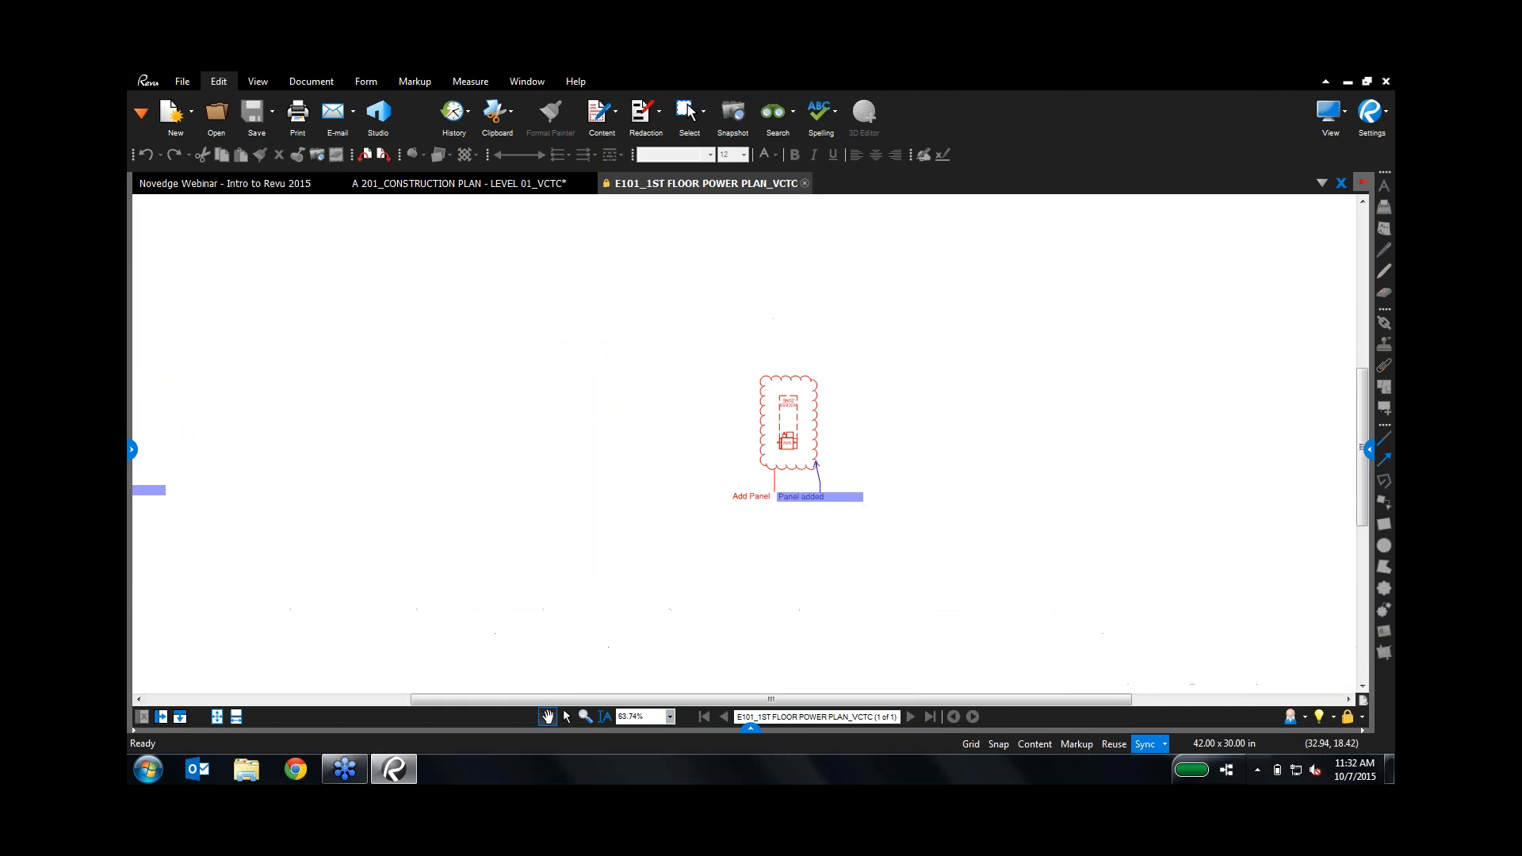
click(804, 183)
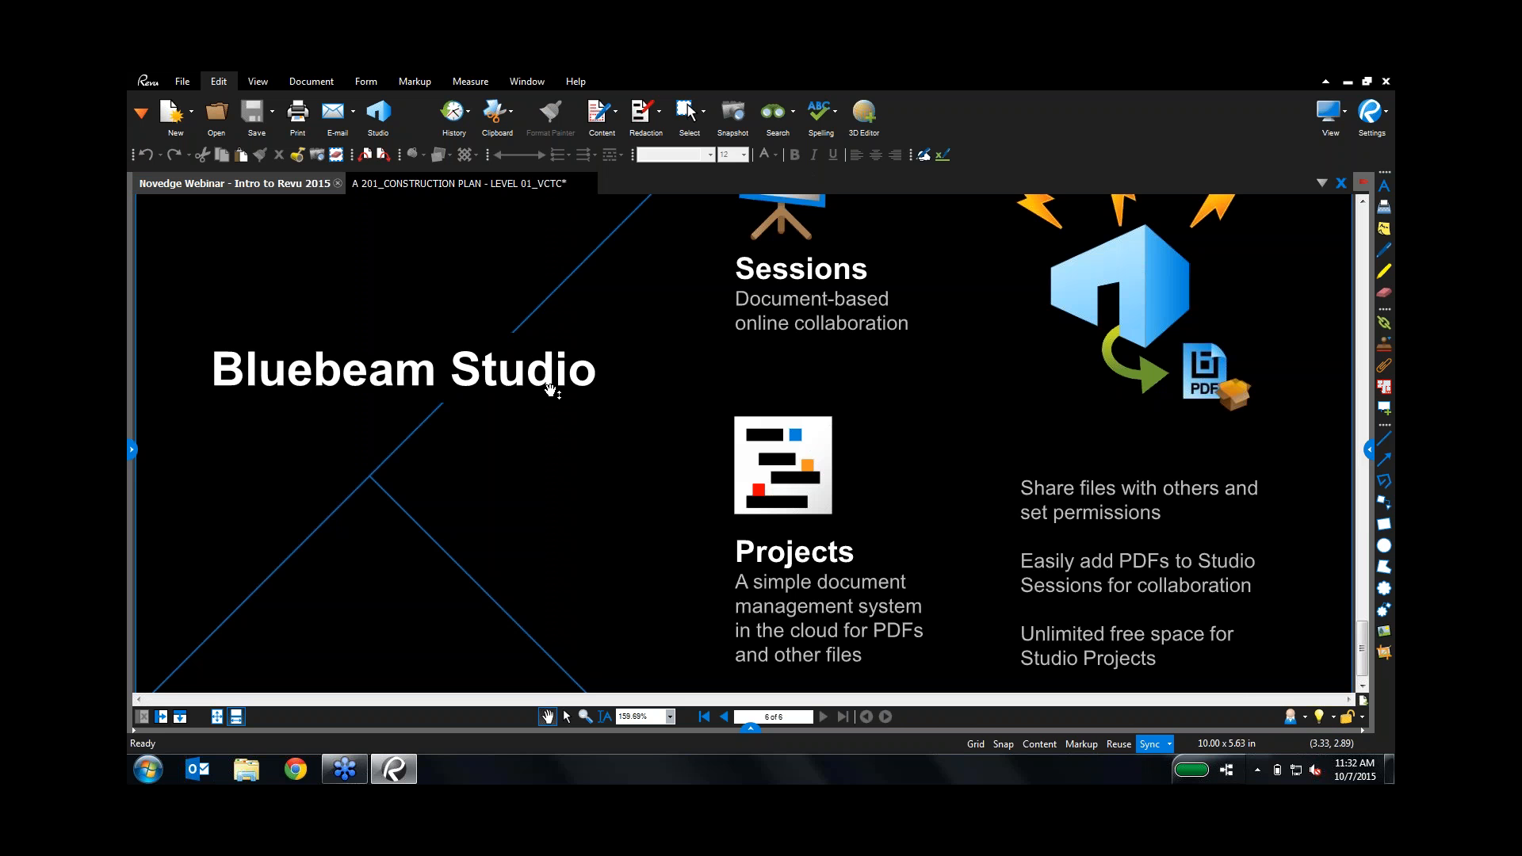
scroll(554, 417, up, 15)
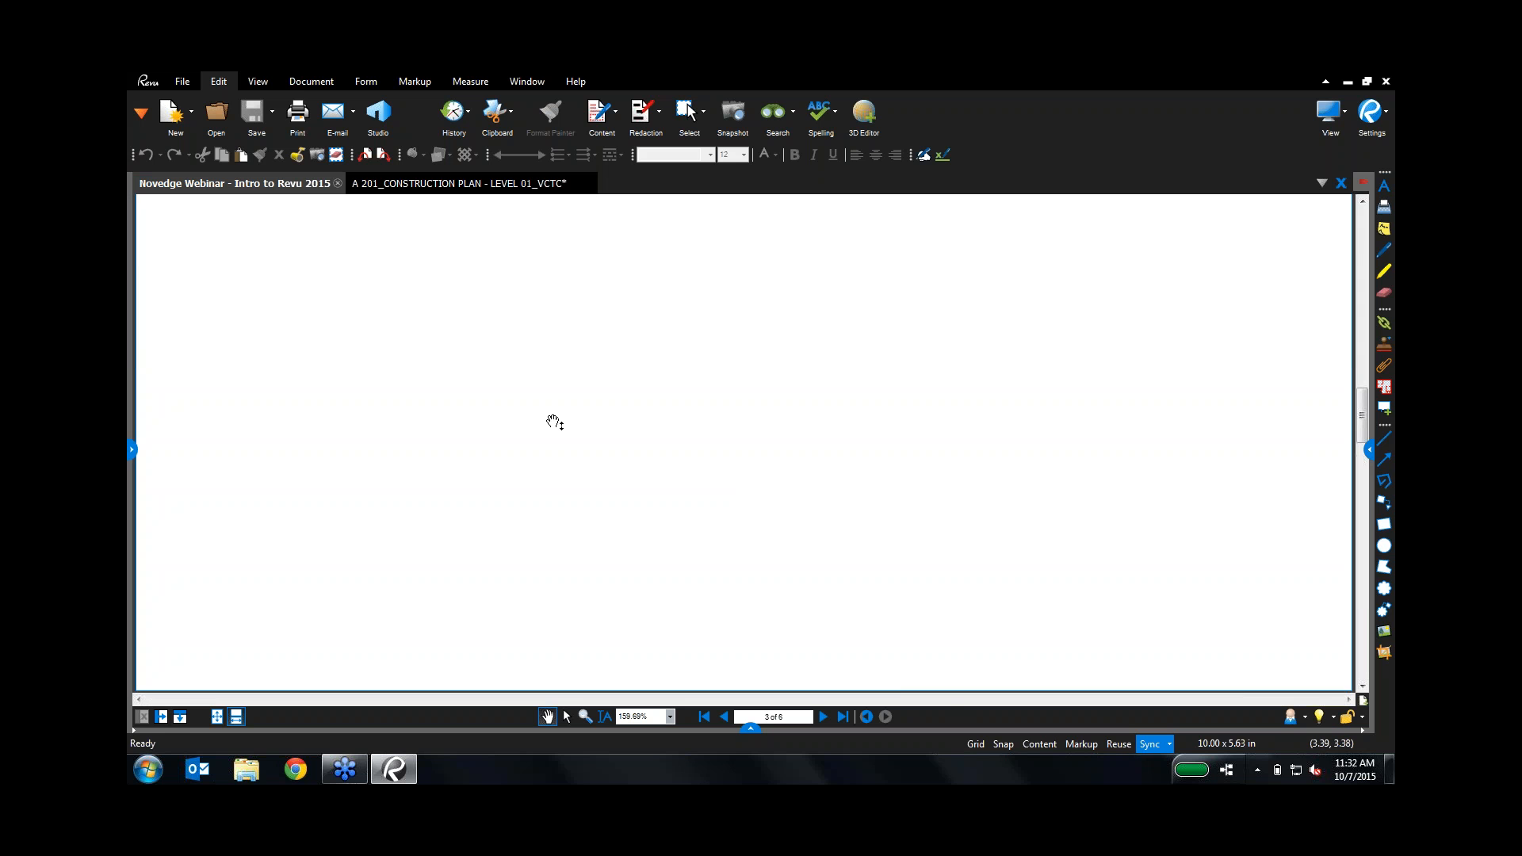
scroll(553, 421, up, 10)
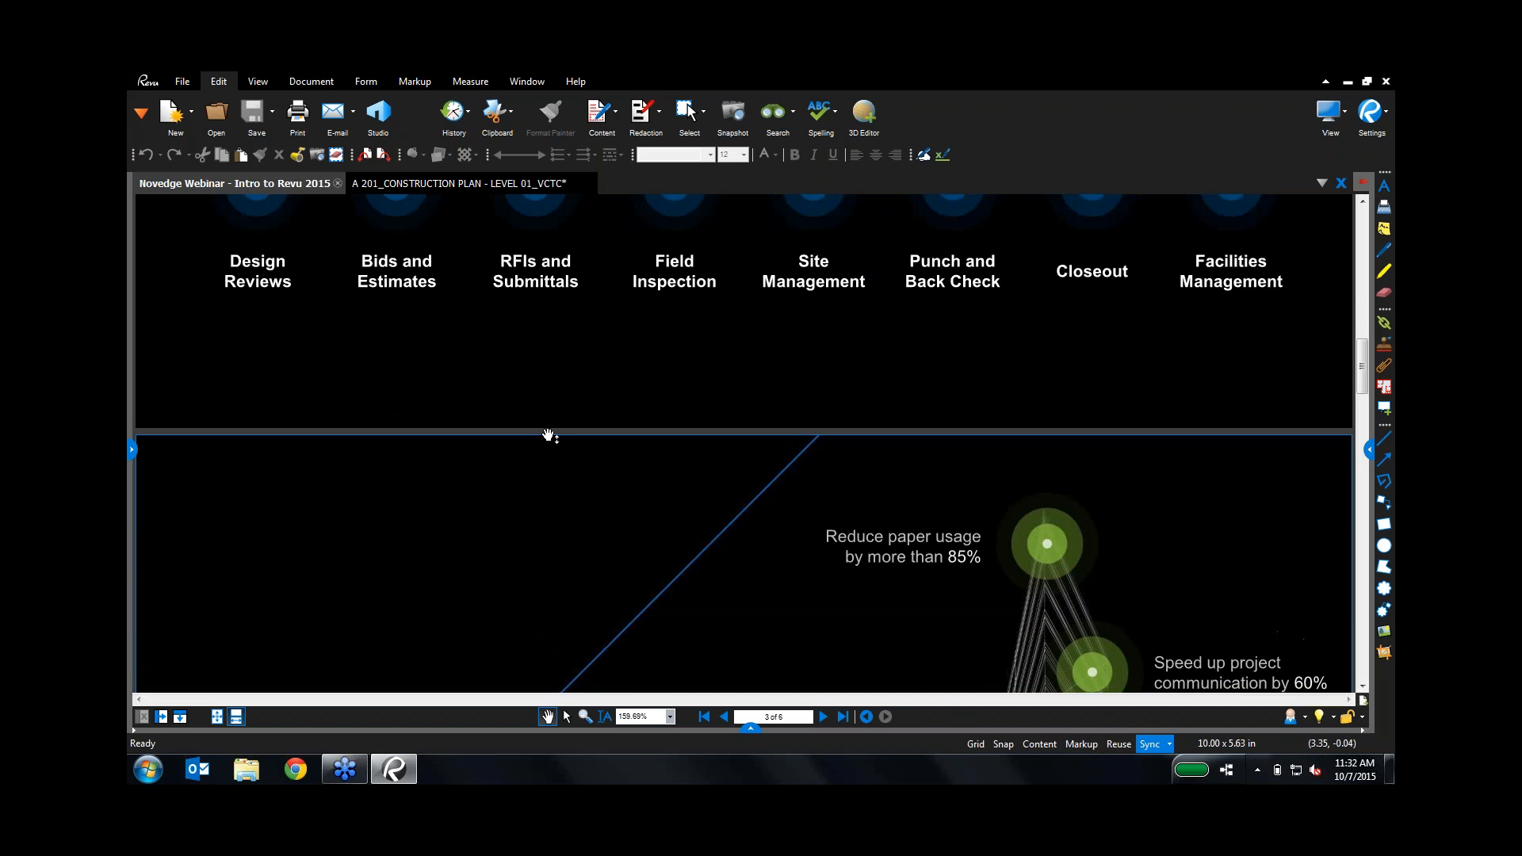
key(ctrl+l)
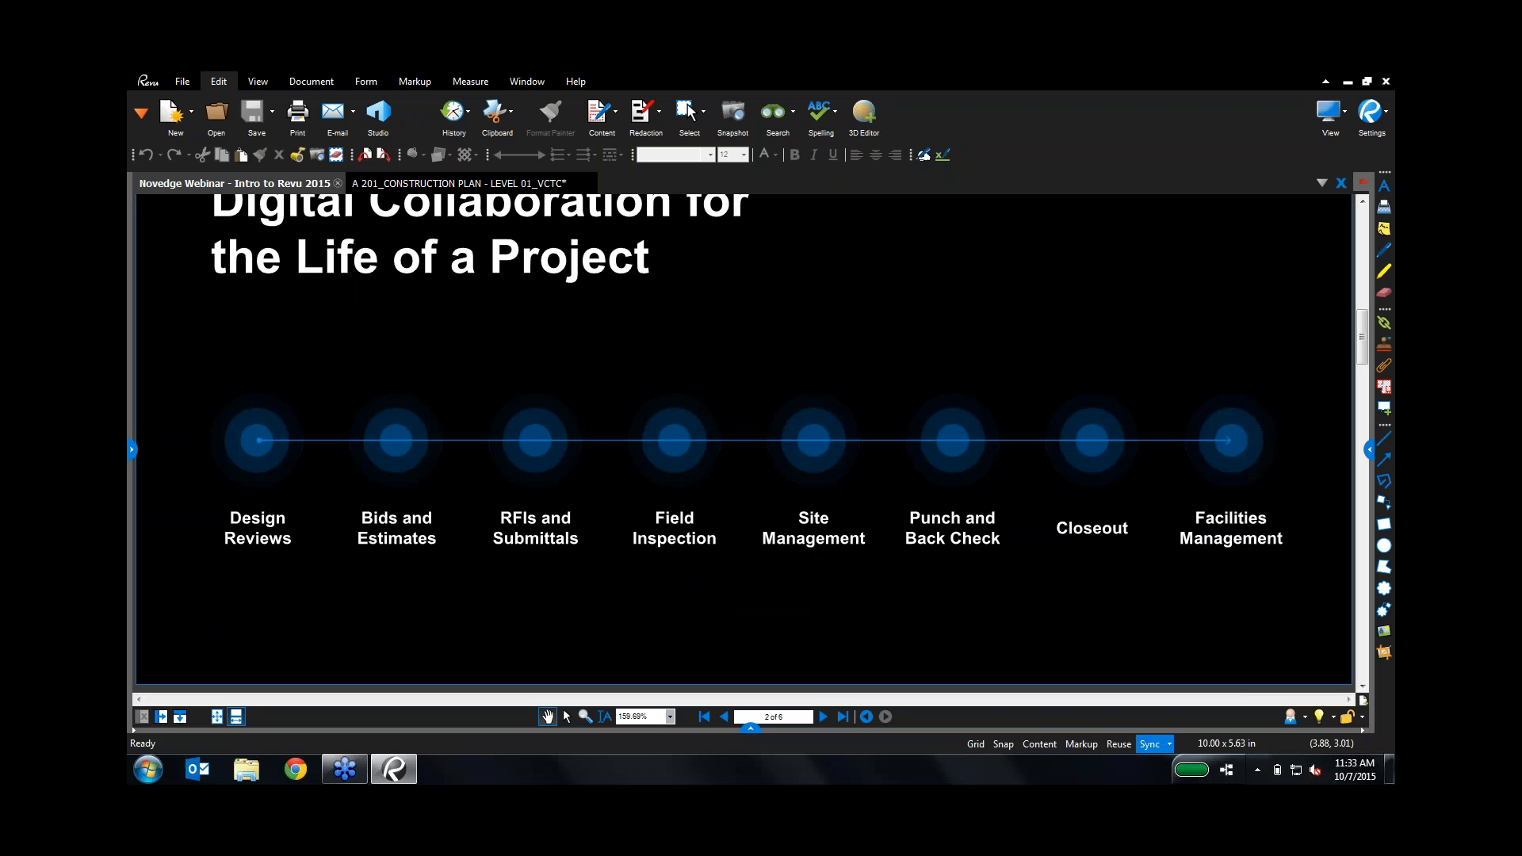
Step: Return to the A 201 construction plan and zoom in on the stair and offices
click(498, 183)
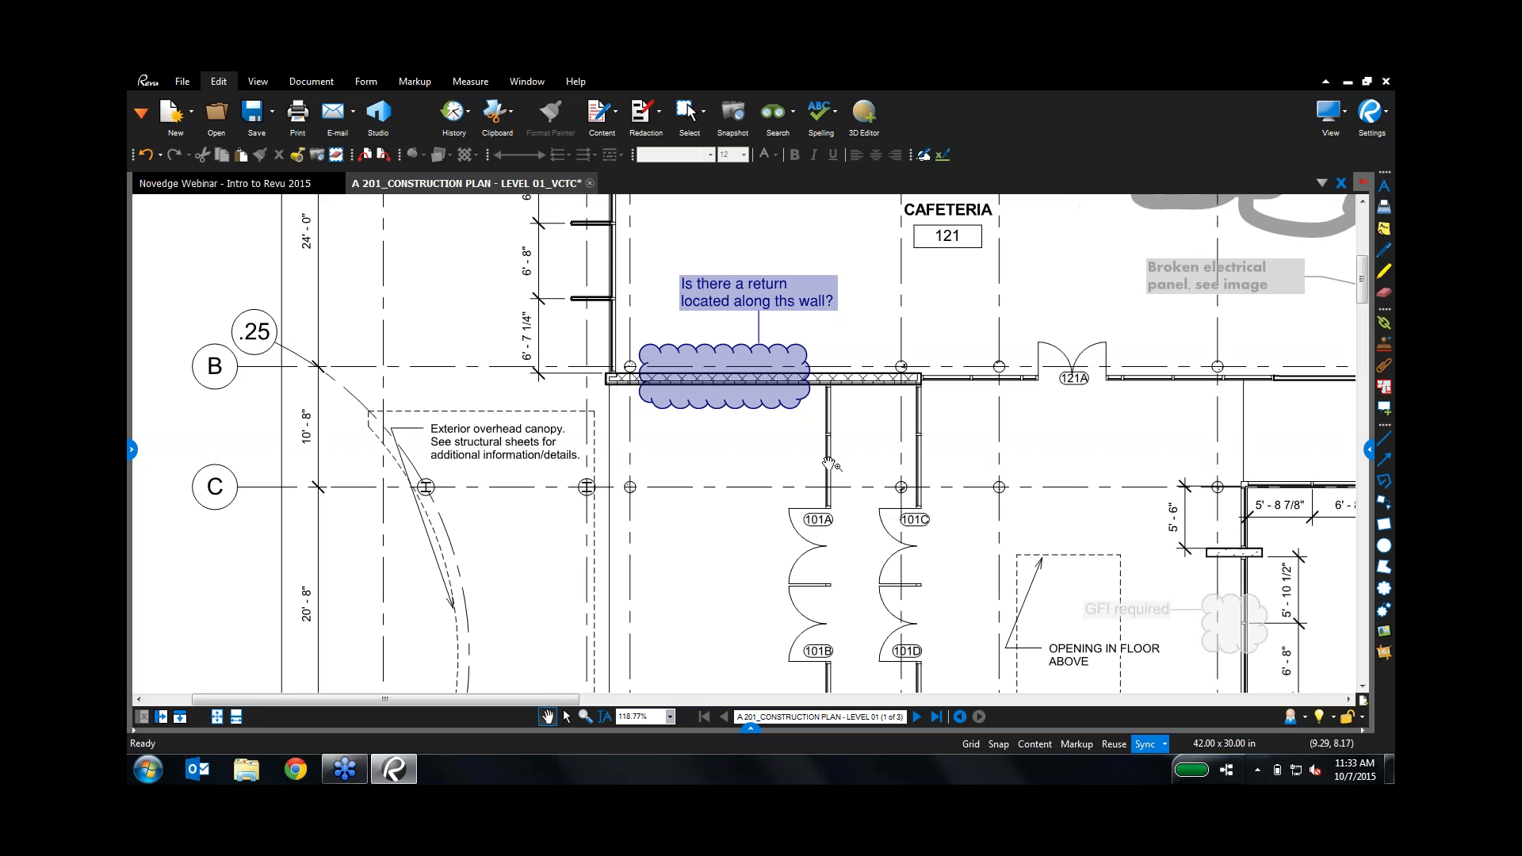
scroll(847, 449, down, 2)
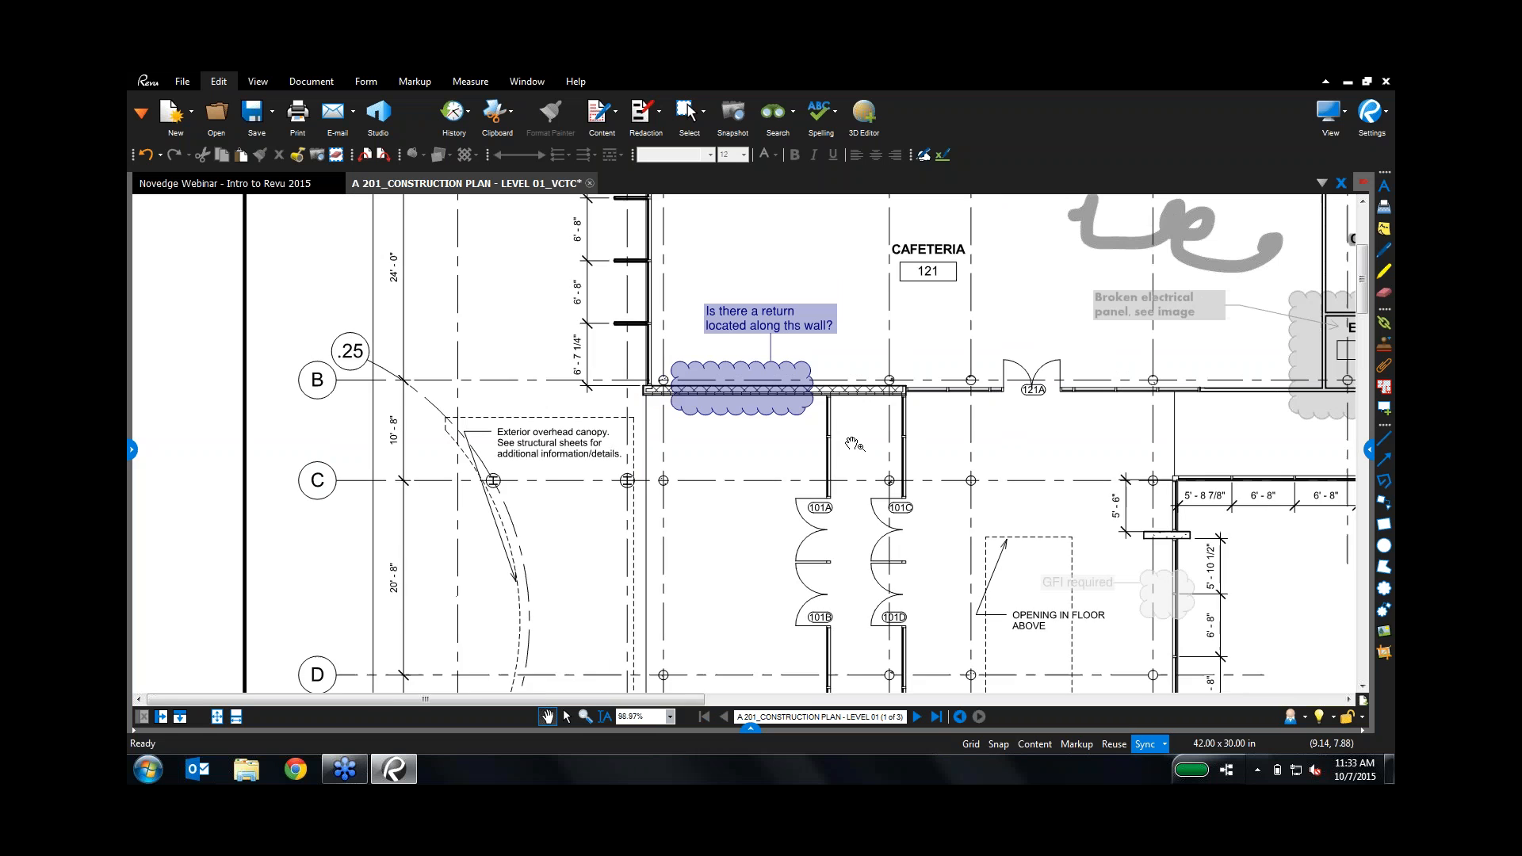
scroll(865, 453, down, 1)
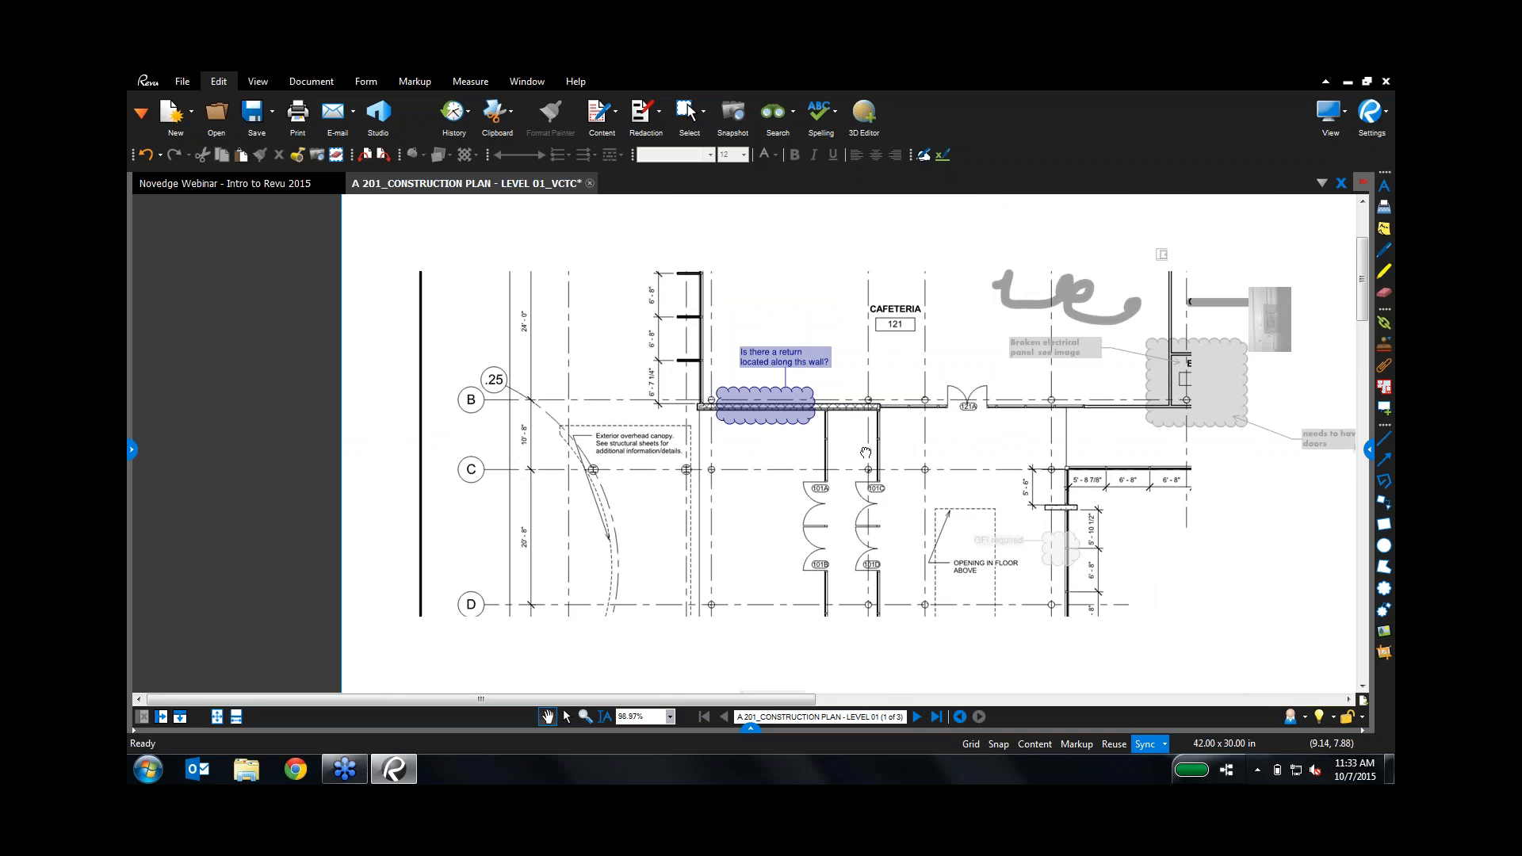
drag(866, 452, 560, 540)
scroll(741, 454, down, 2)
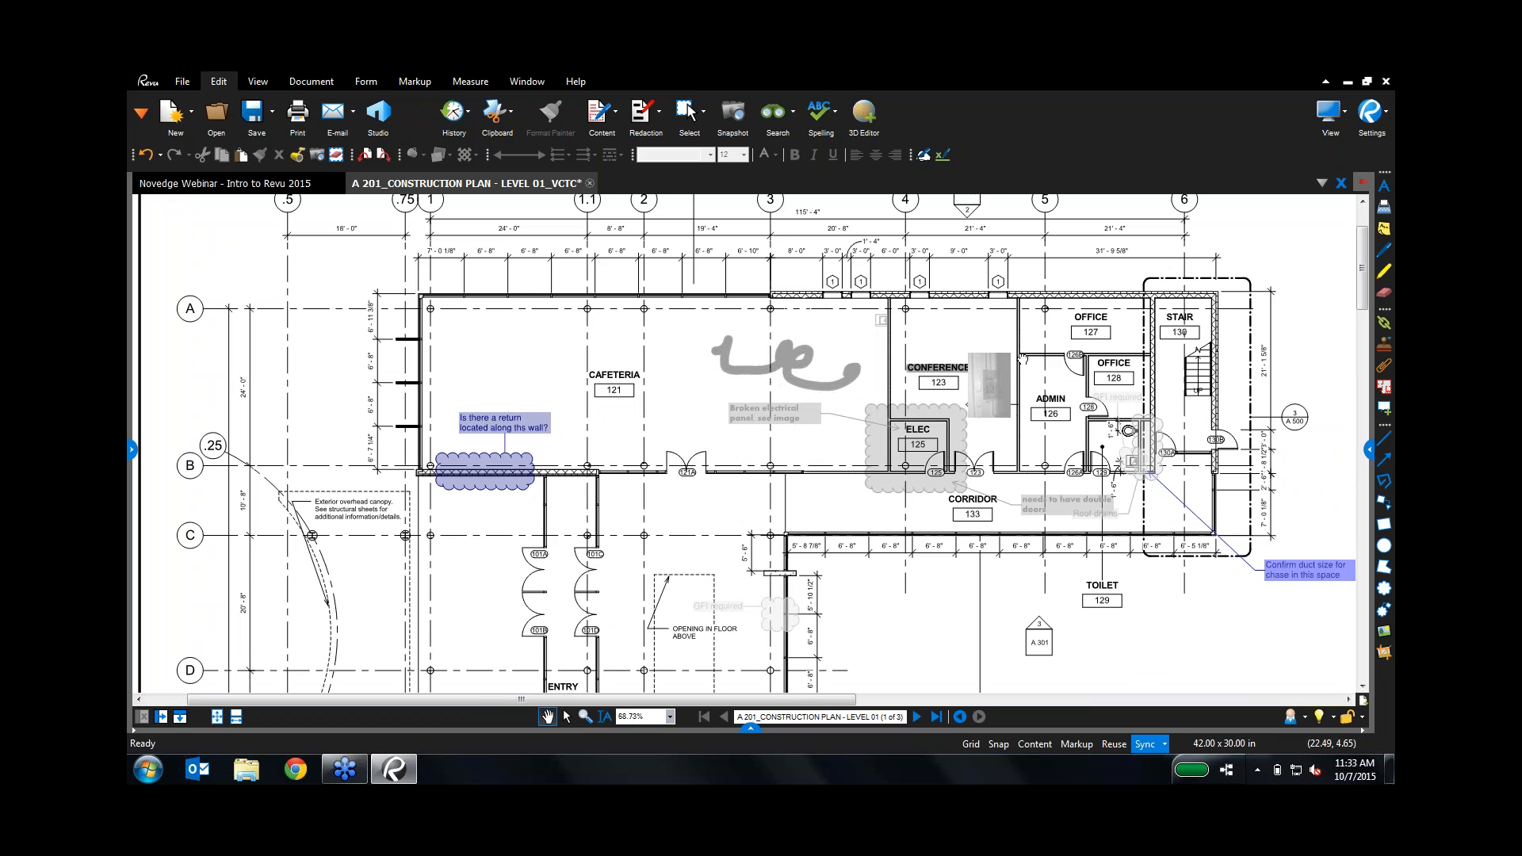
drag(948, 349, 857, 321)
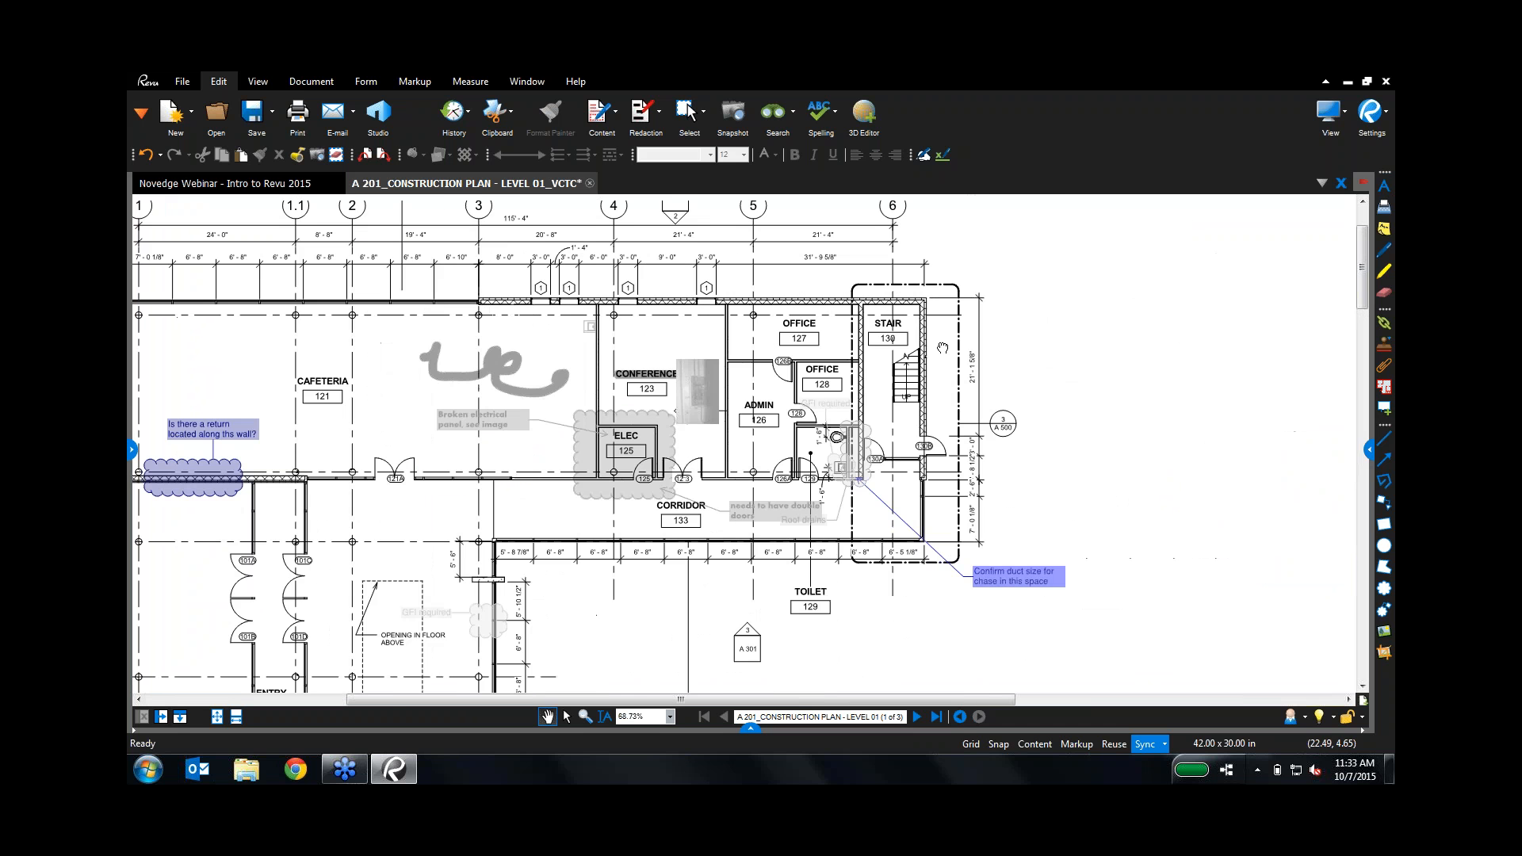
scroll(871, 353, up, 1)
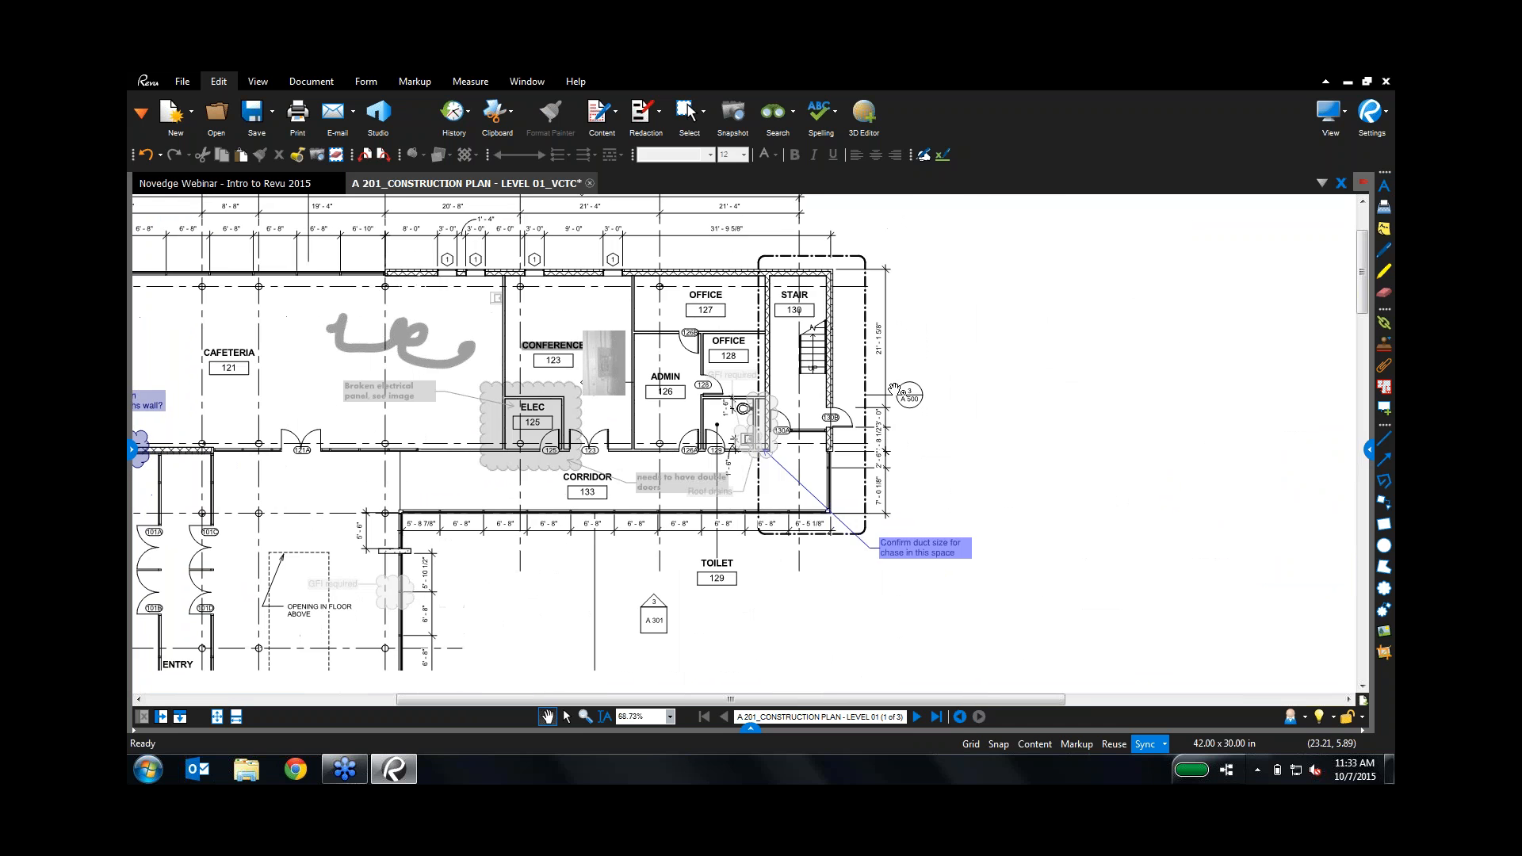
scroll(869, 368, up, 1)
scroll(870, 368, up, 1)
scroll(860, 368, up, 1)
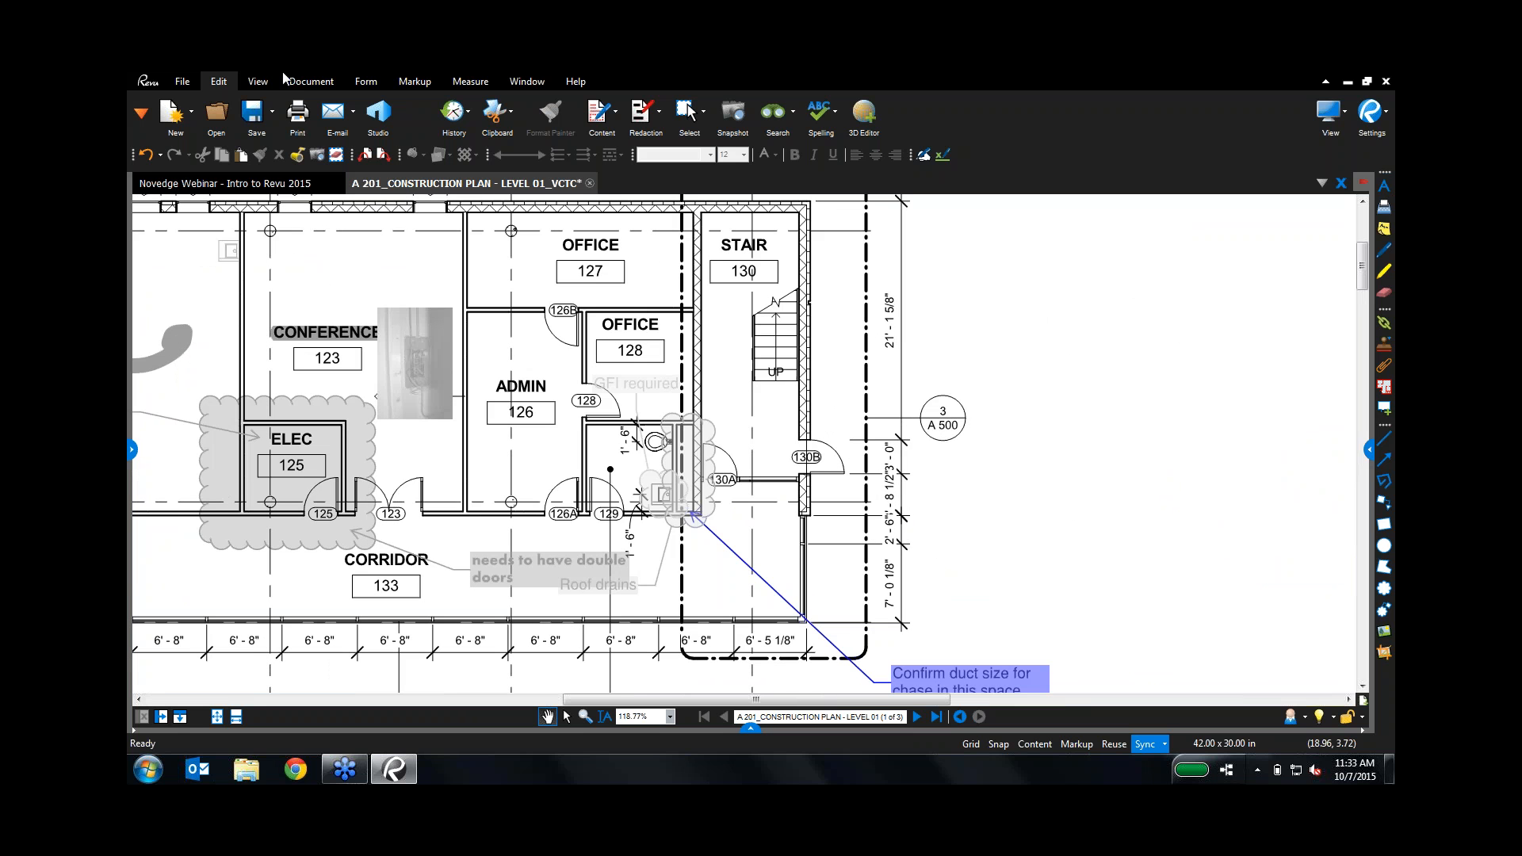
click(415, 82)
Step: Draw a Cloud+ around Stair 130 with an 'RFI 100 Open' callout to its right
click(578, 115)
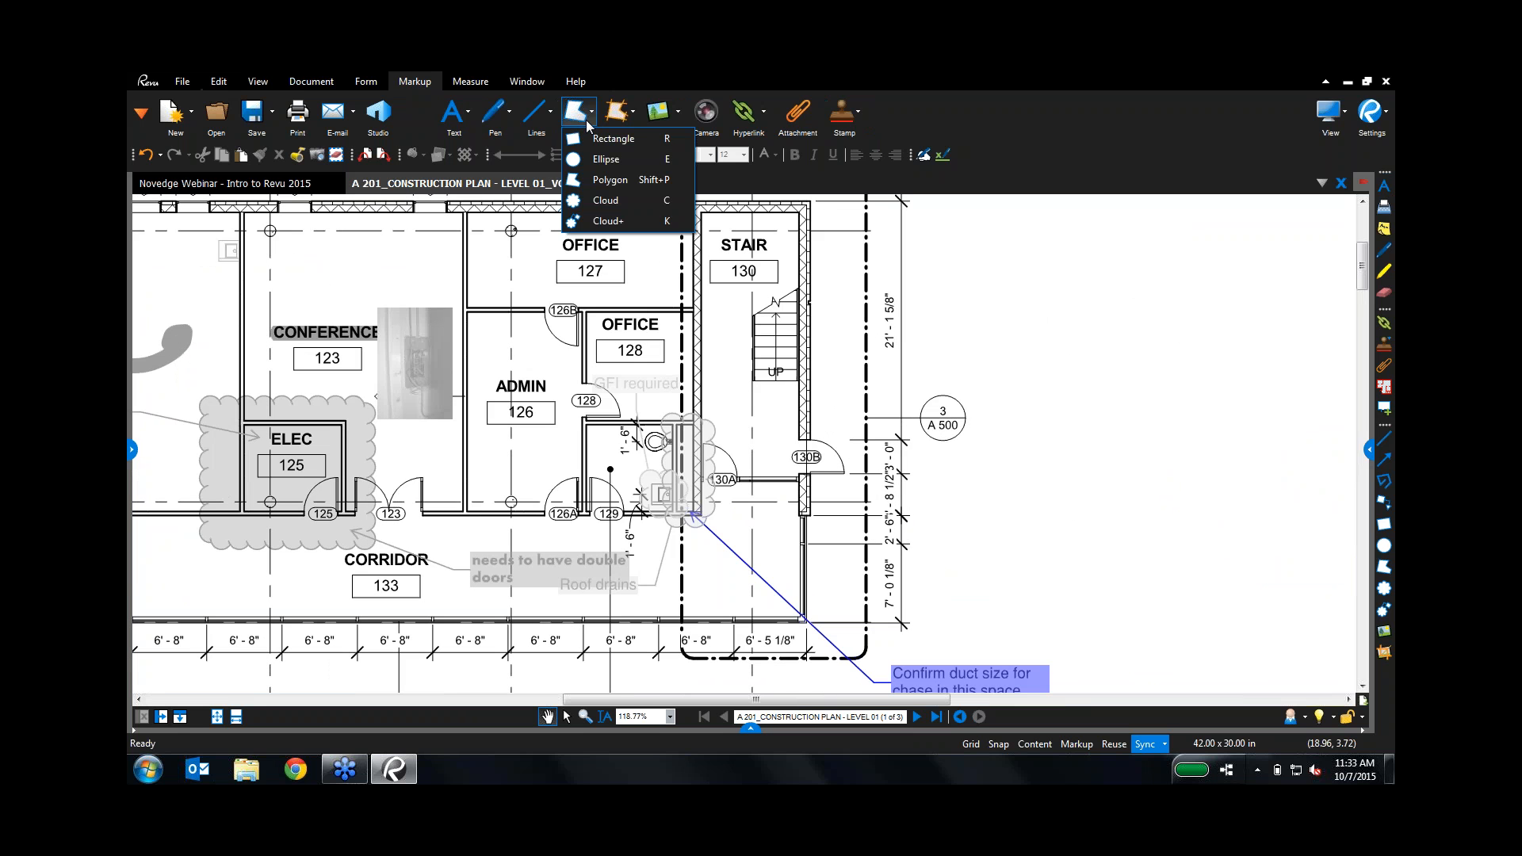
click(586, 223)
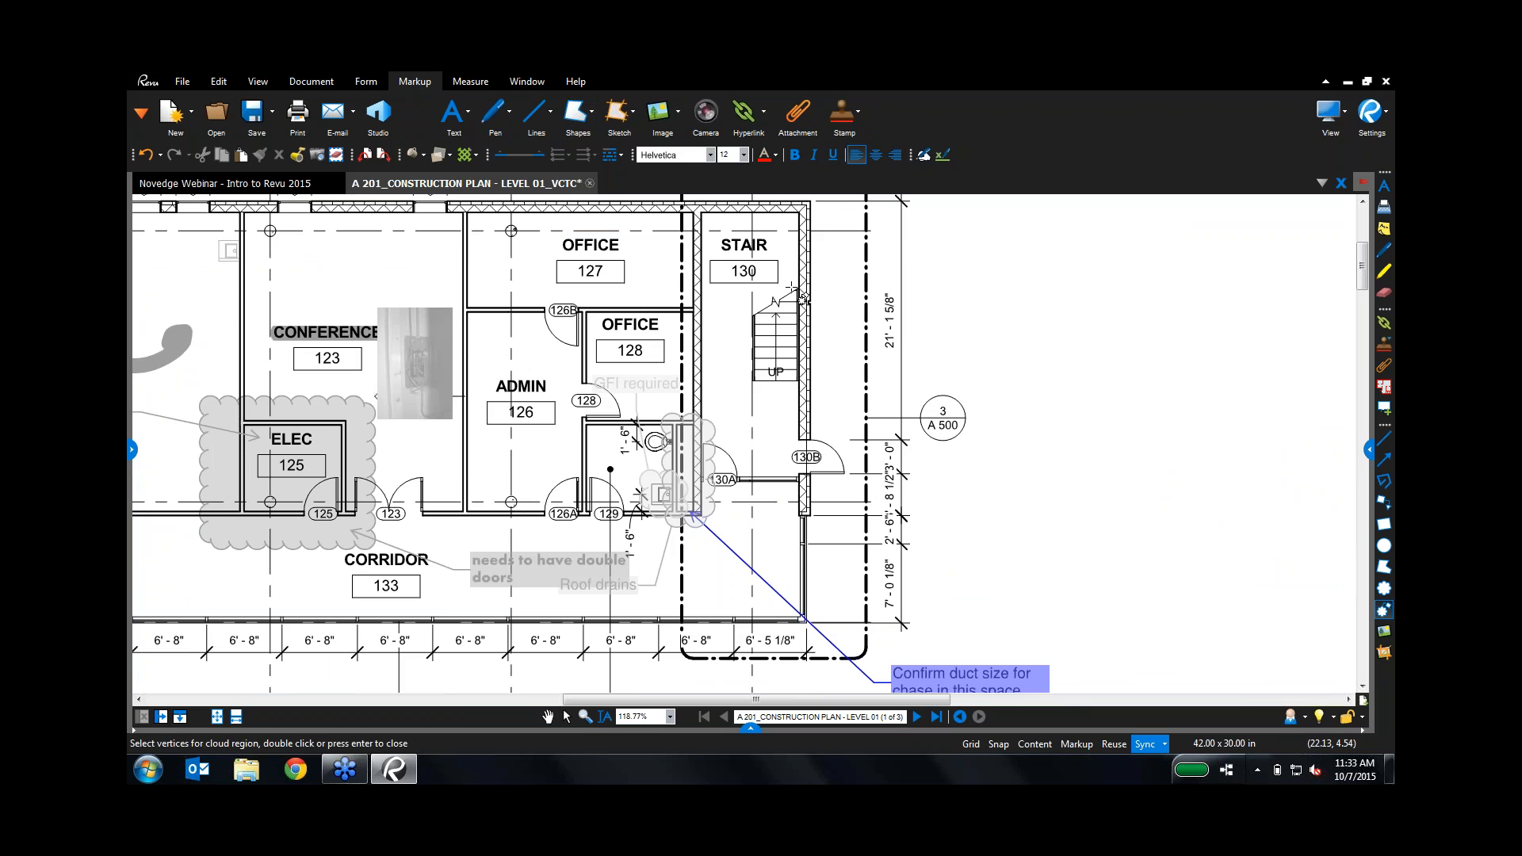
drag(745, 258, 817, 407)
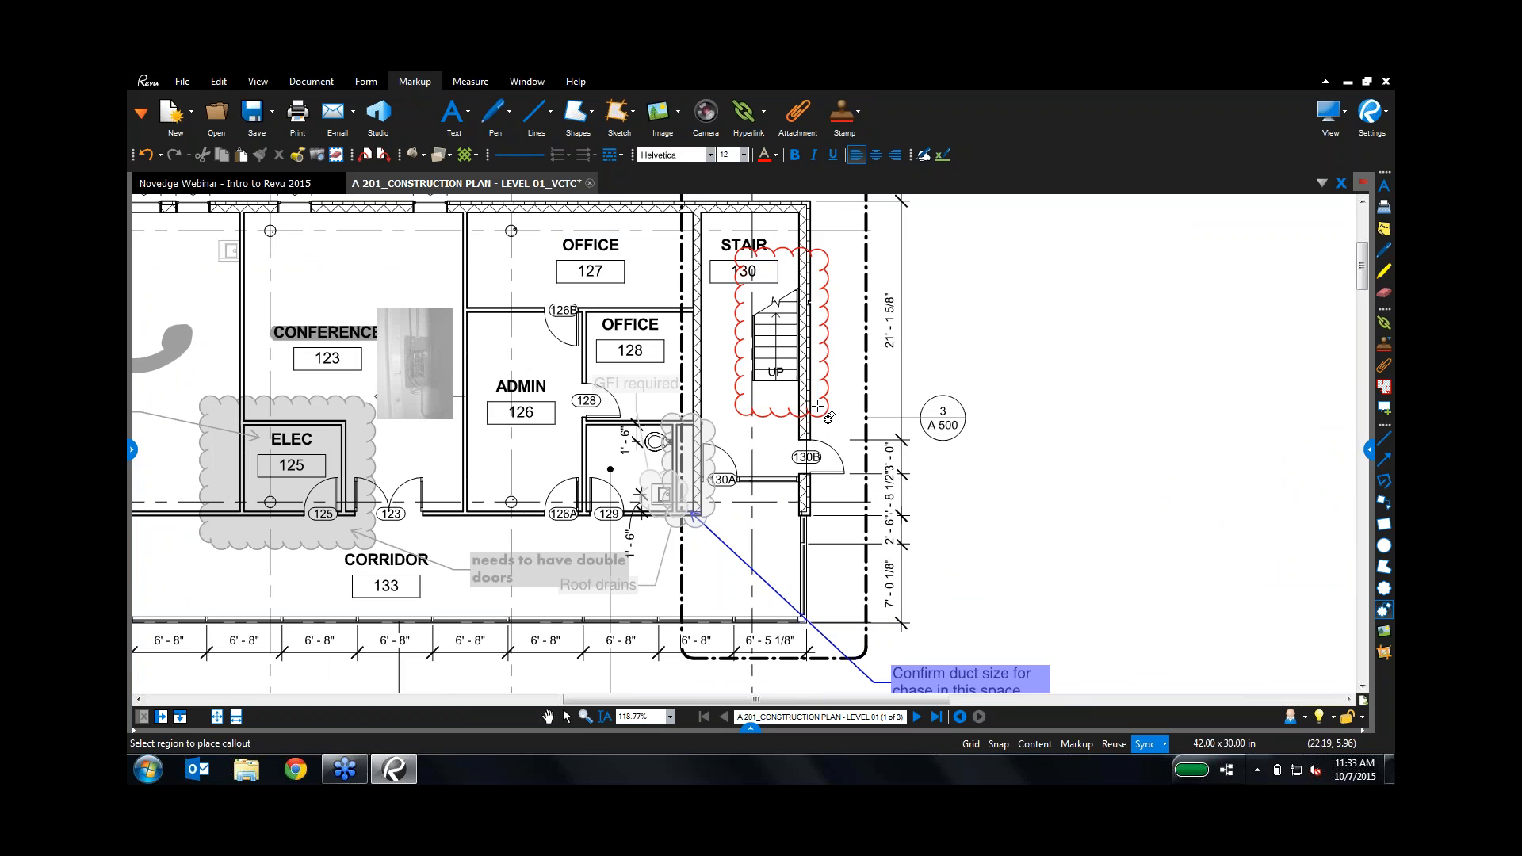
click(948, 289)
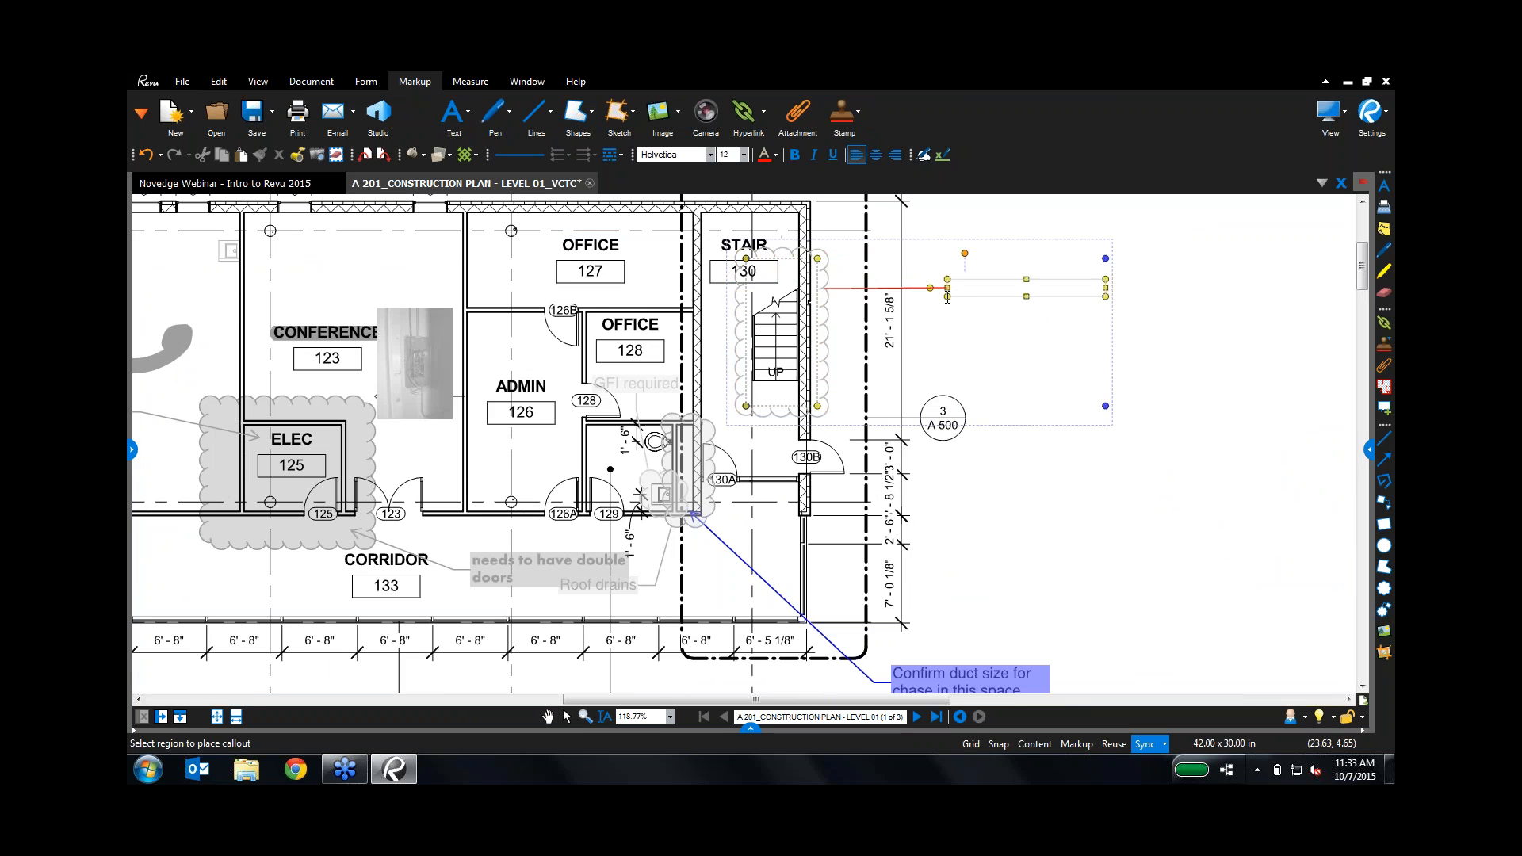
text(RFI)
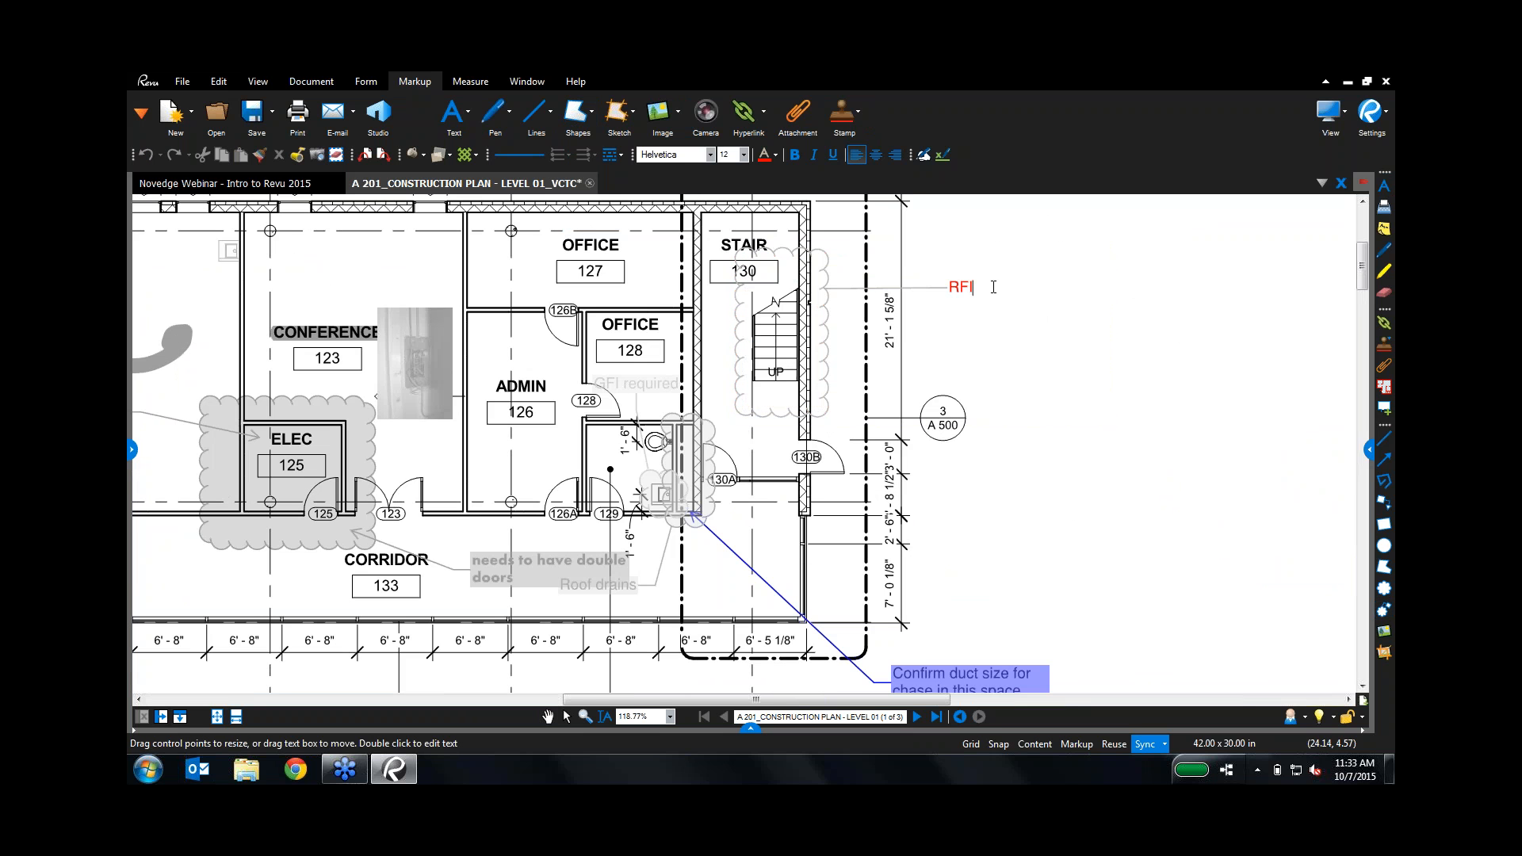
text( 100 Open)
key(Escape)
key(Escape)
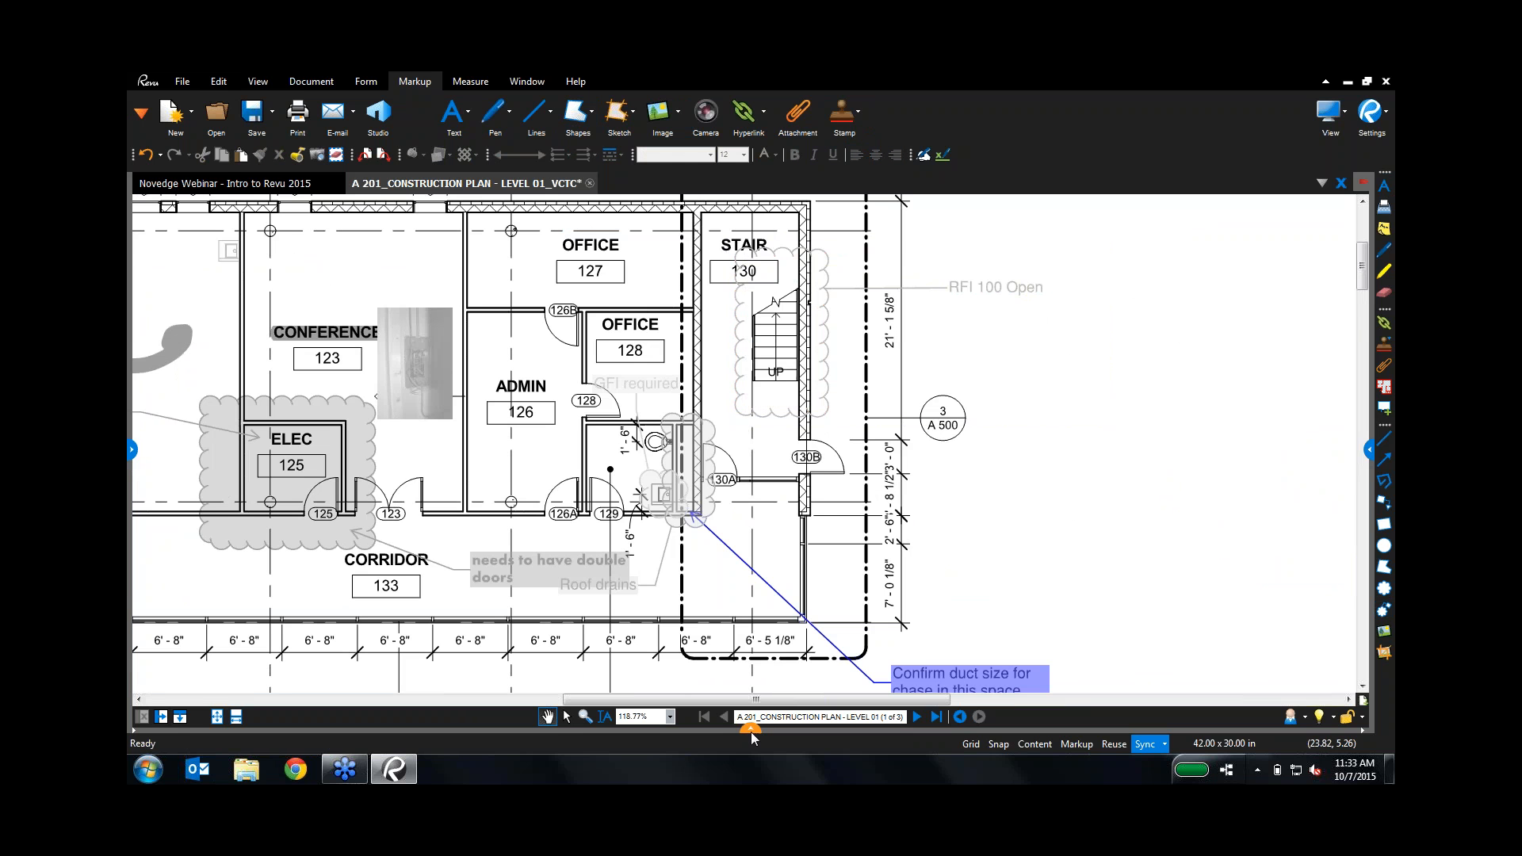
Step: List all markups unfiltered, sort them by Subject, and select the RFI 100 Open cloud
click(750, 733)
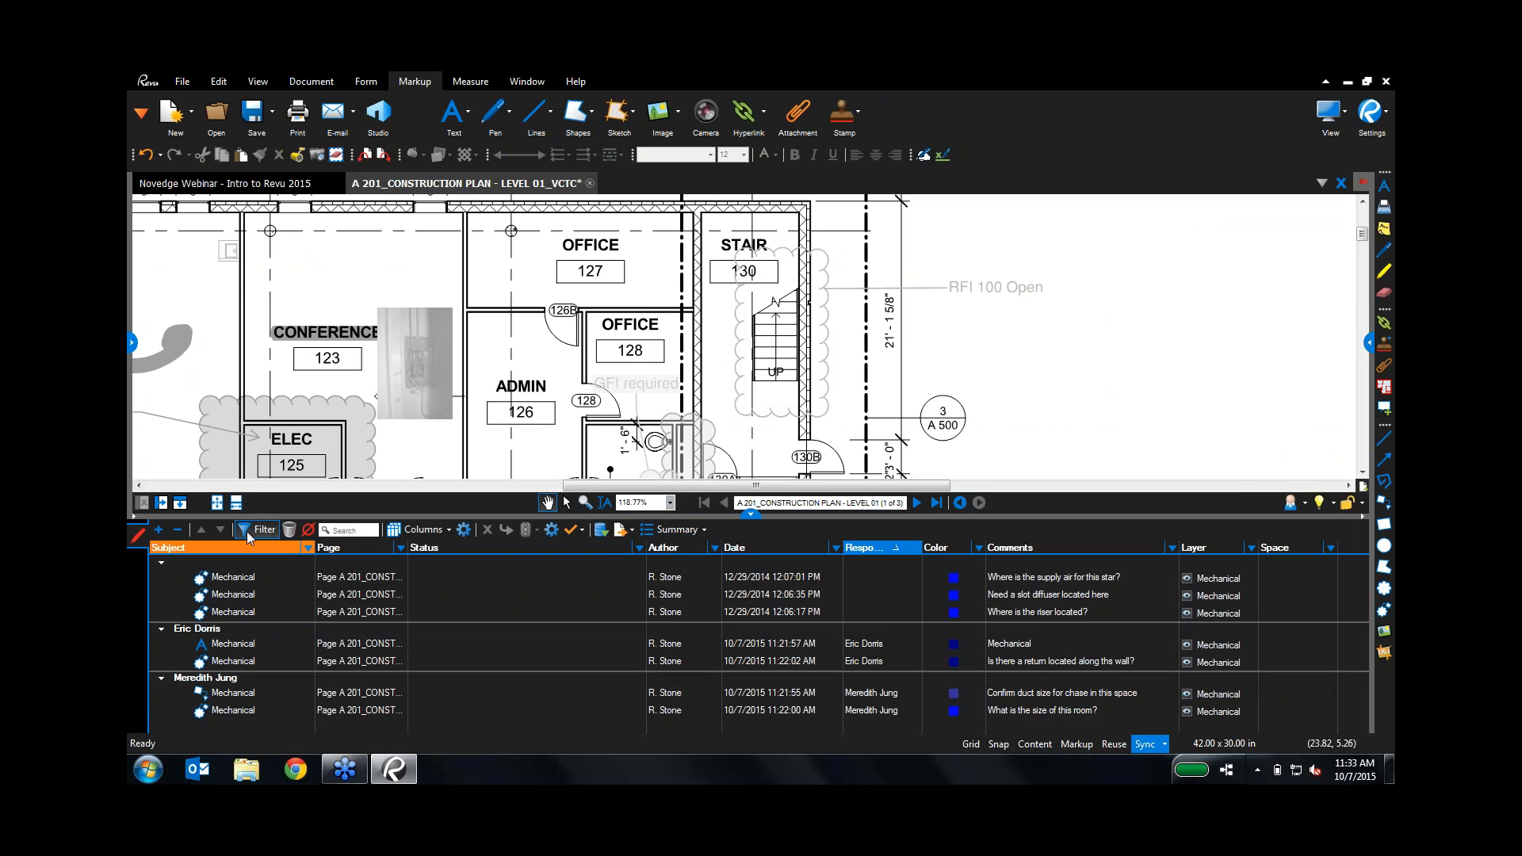
click(245, 531)
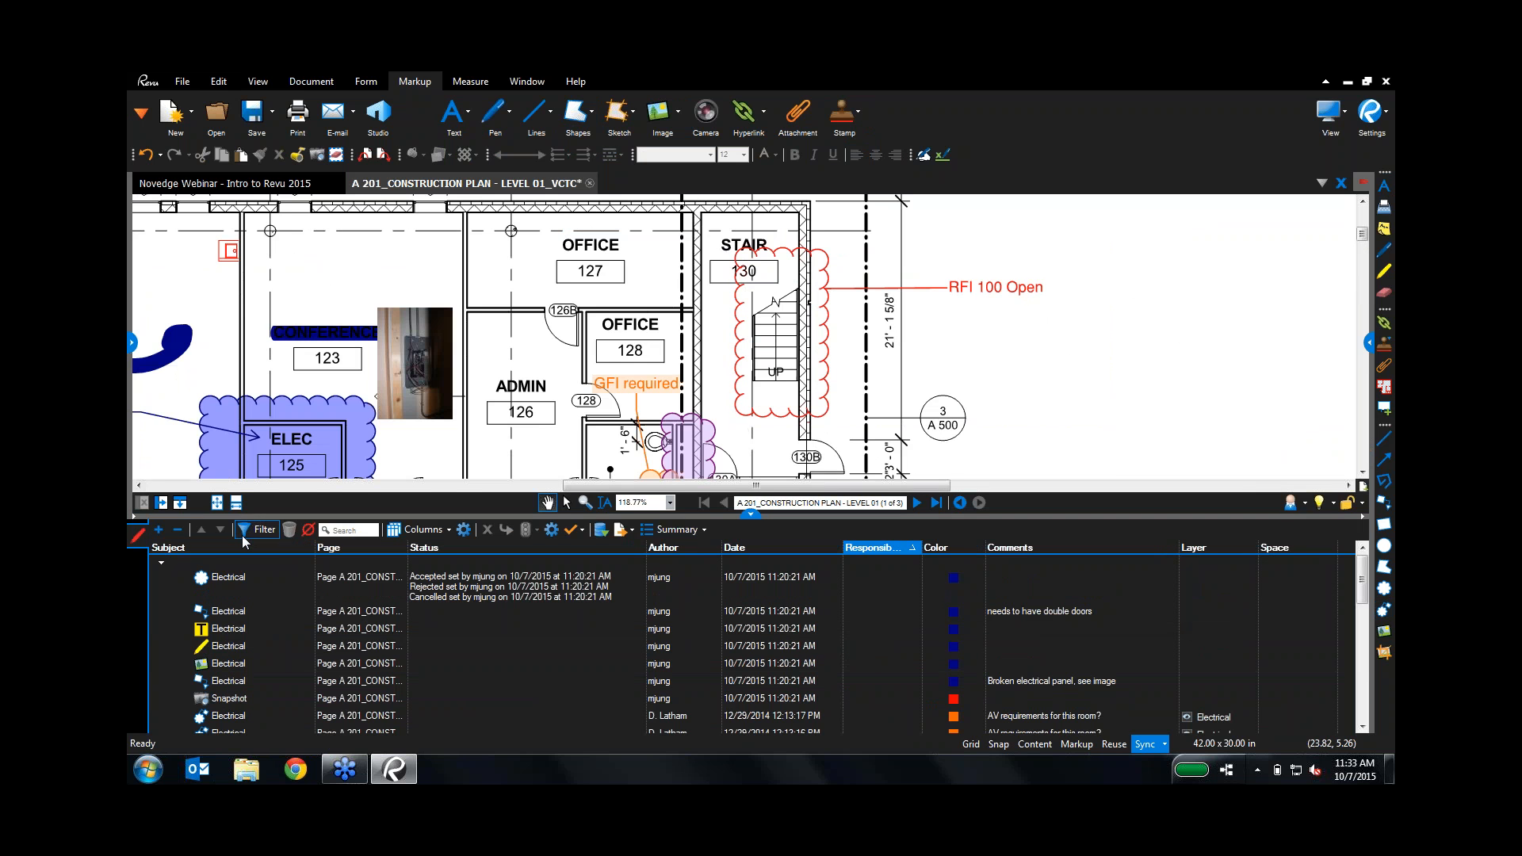
click(751, 517)
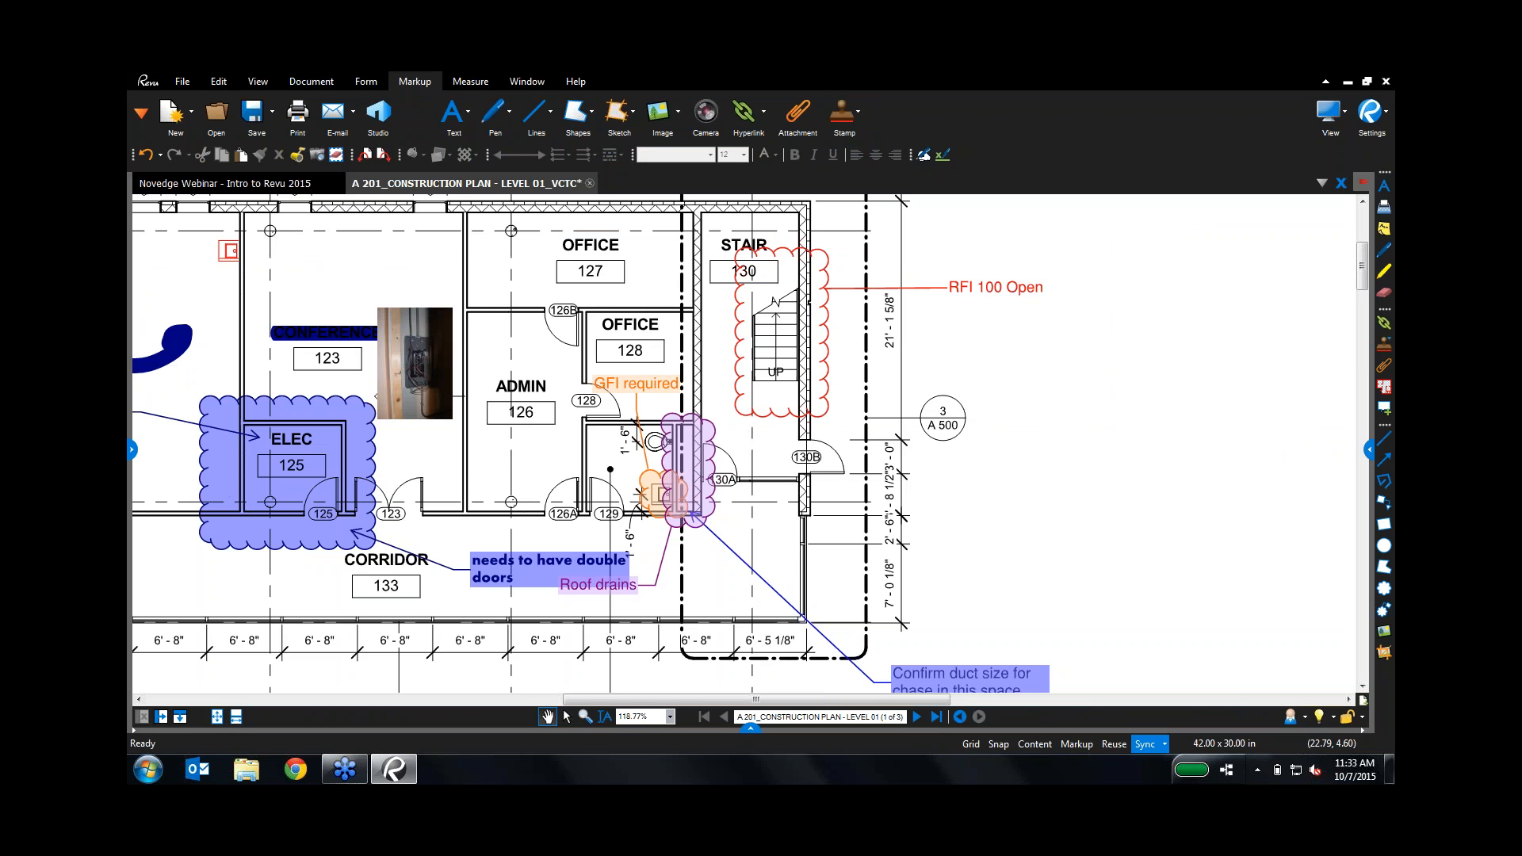
click(749, 733)
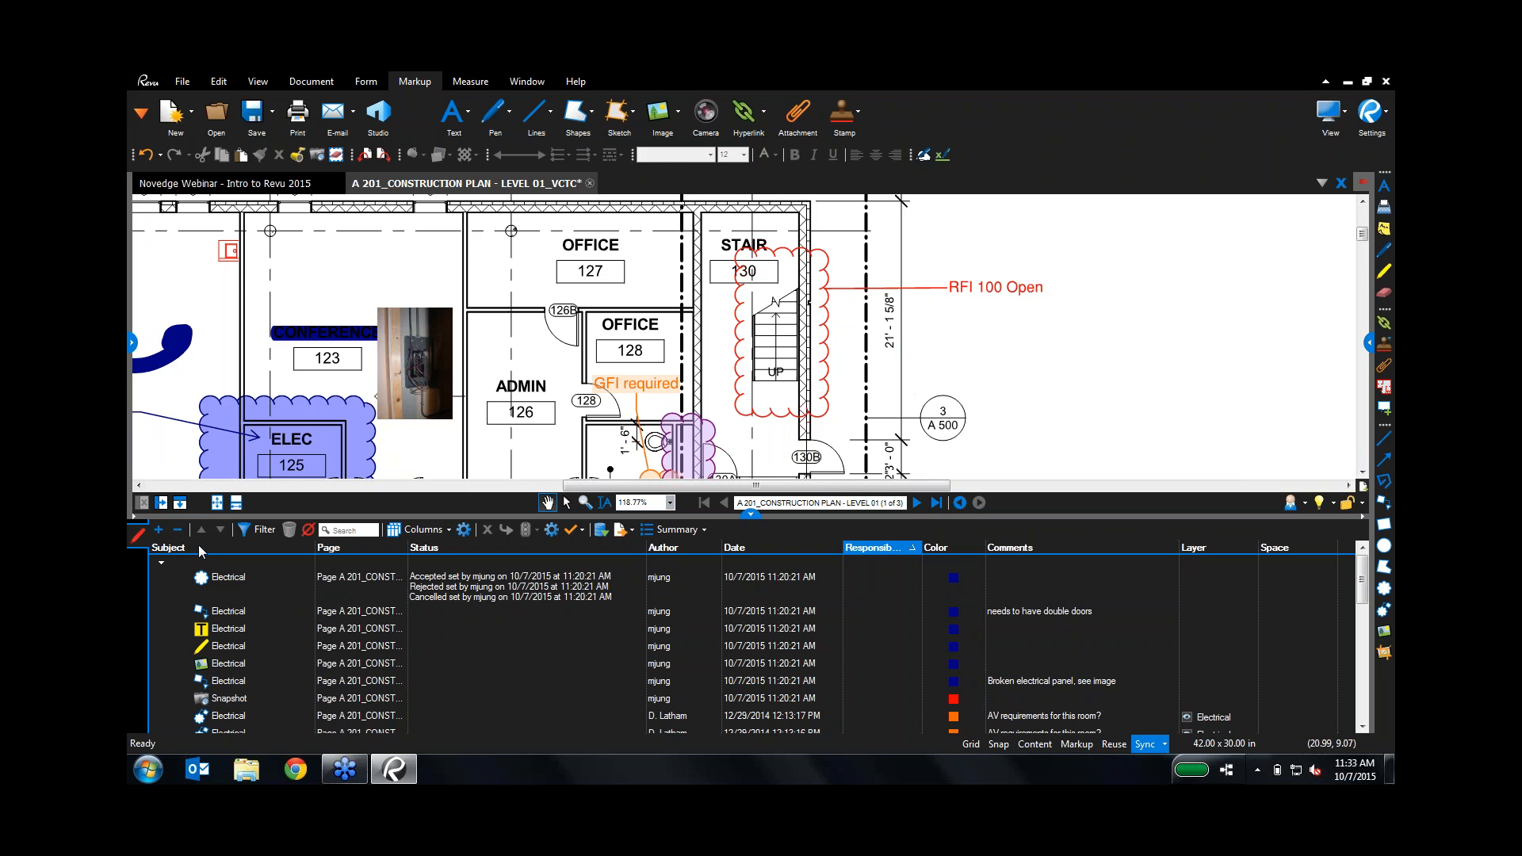
click(201, 551)
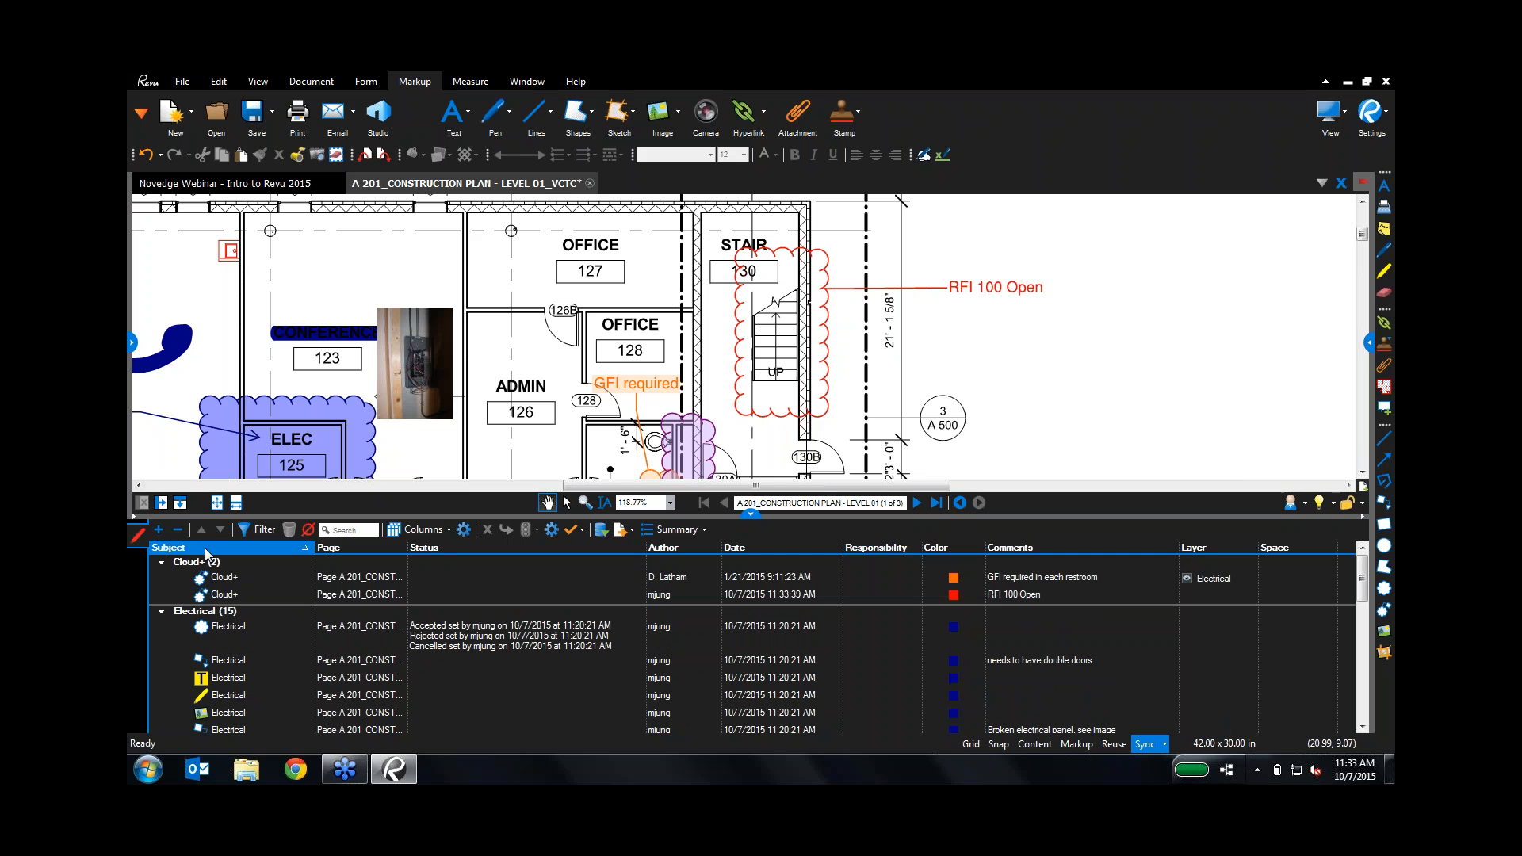
click(216, 596)
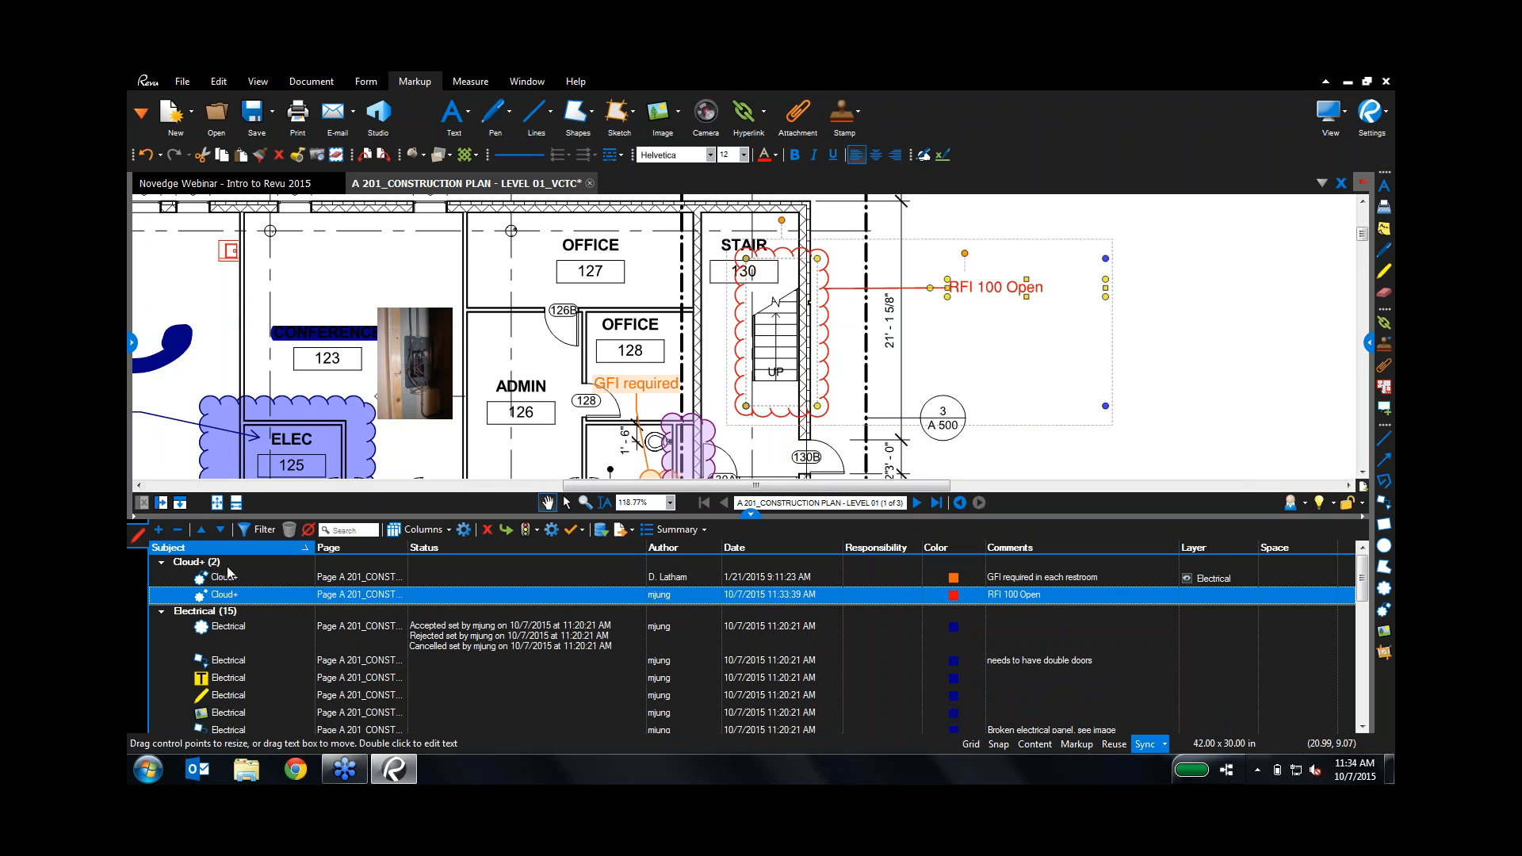
Step: Set the RFI 100 Open callout's action to open a file
click(750, 514)
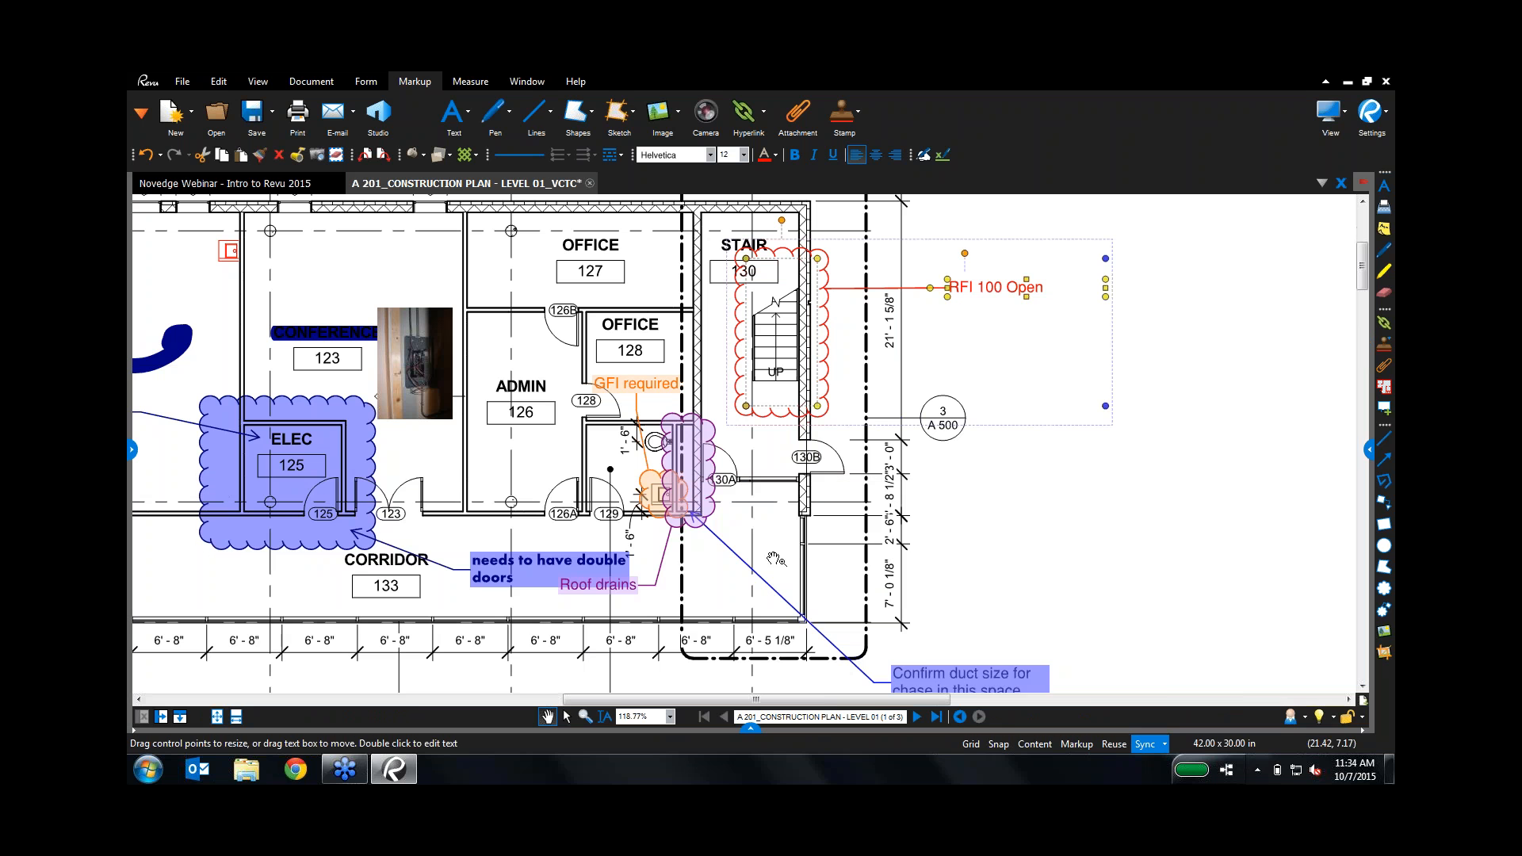
right_click(981, 292)
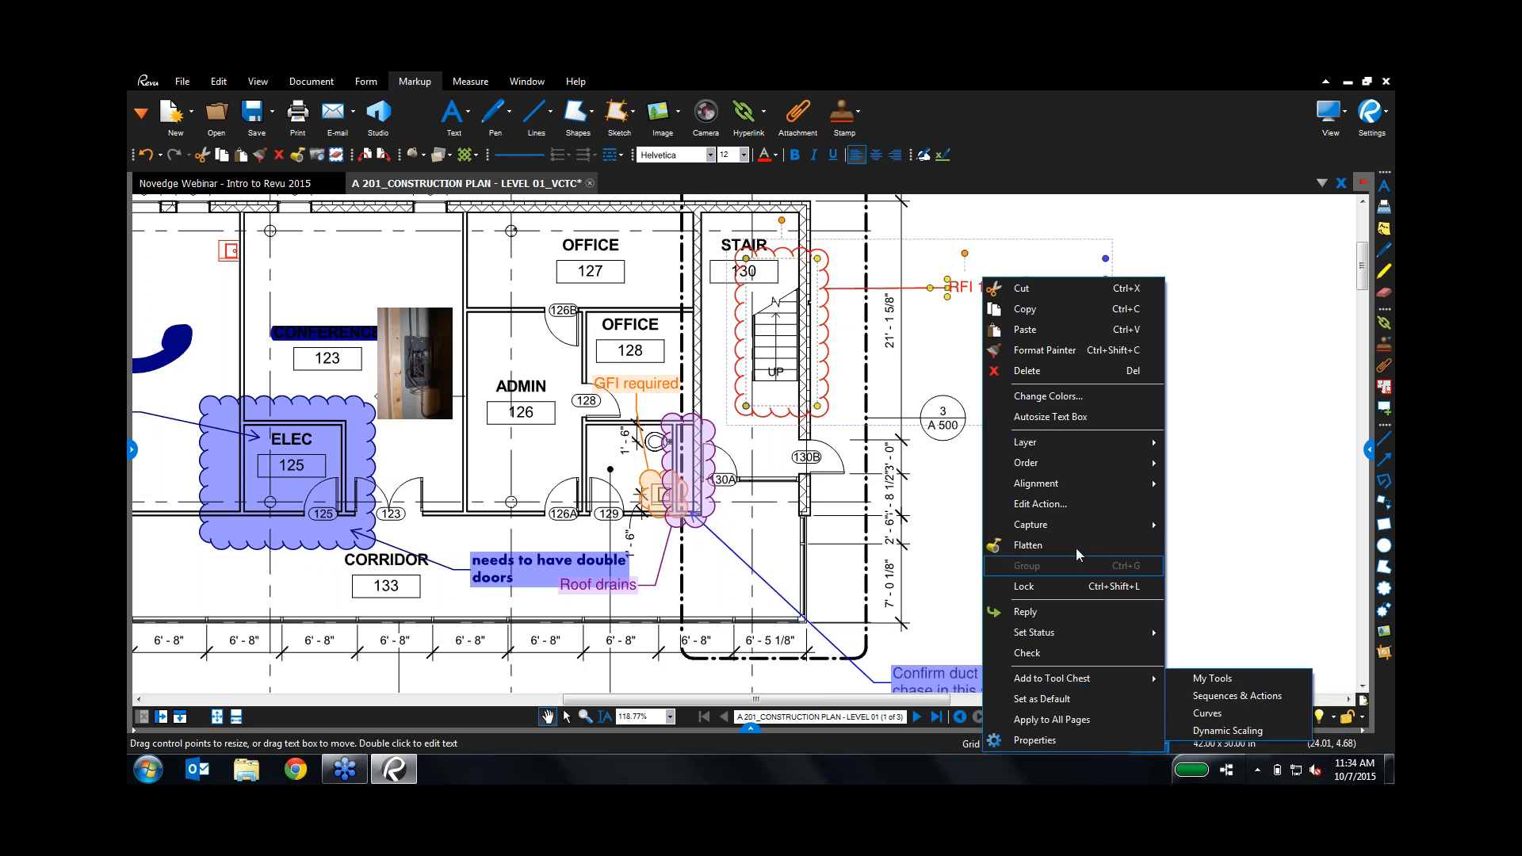
click(1069, 505)
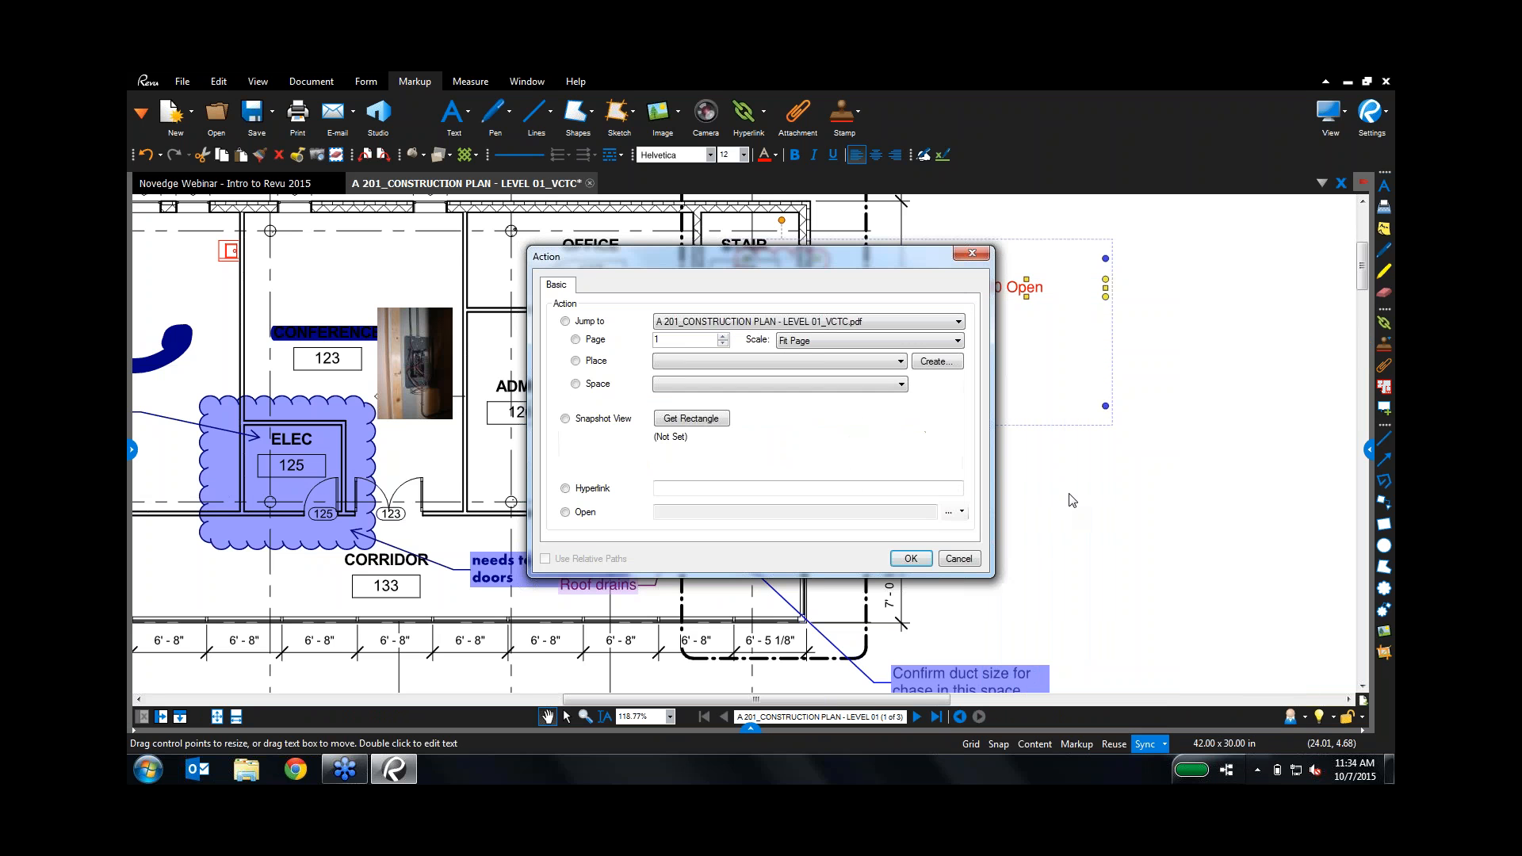
click(566, 512)
click(948, 512)
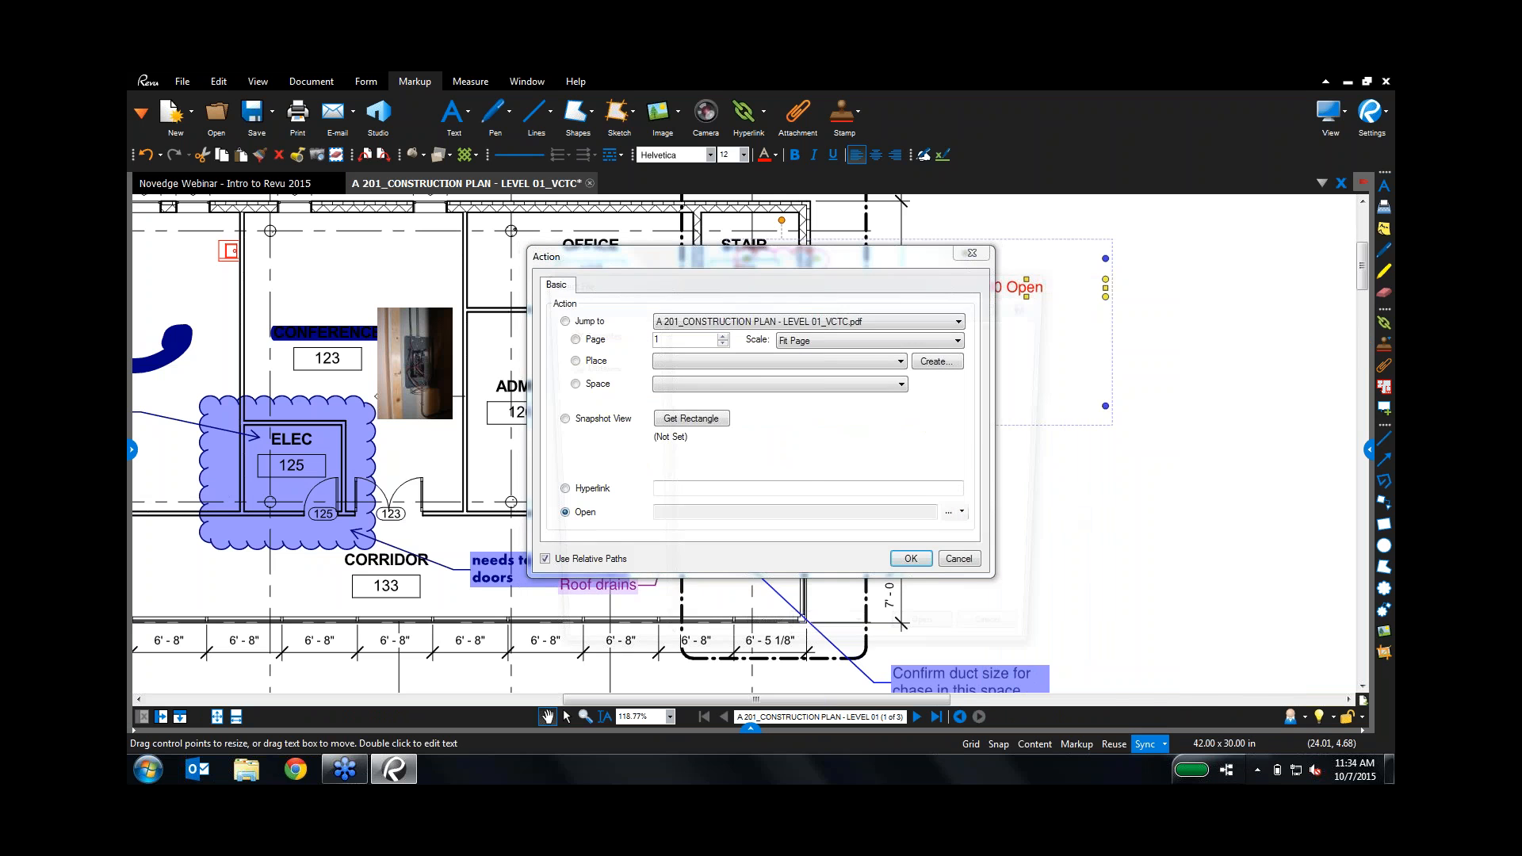
Step: Link the callout to RFI 100 in ! 2015_Valley College Project > RFI > Opened
click(618, 428)
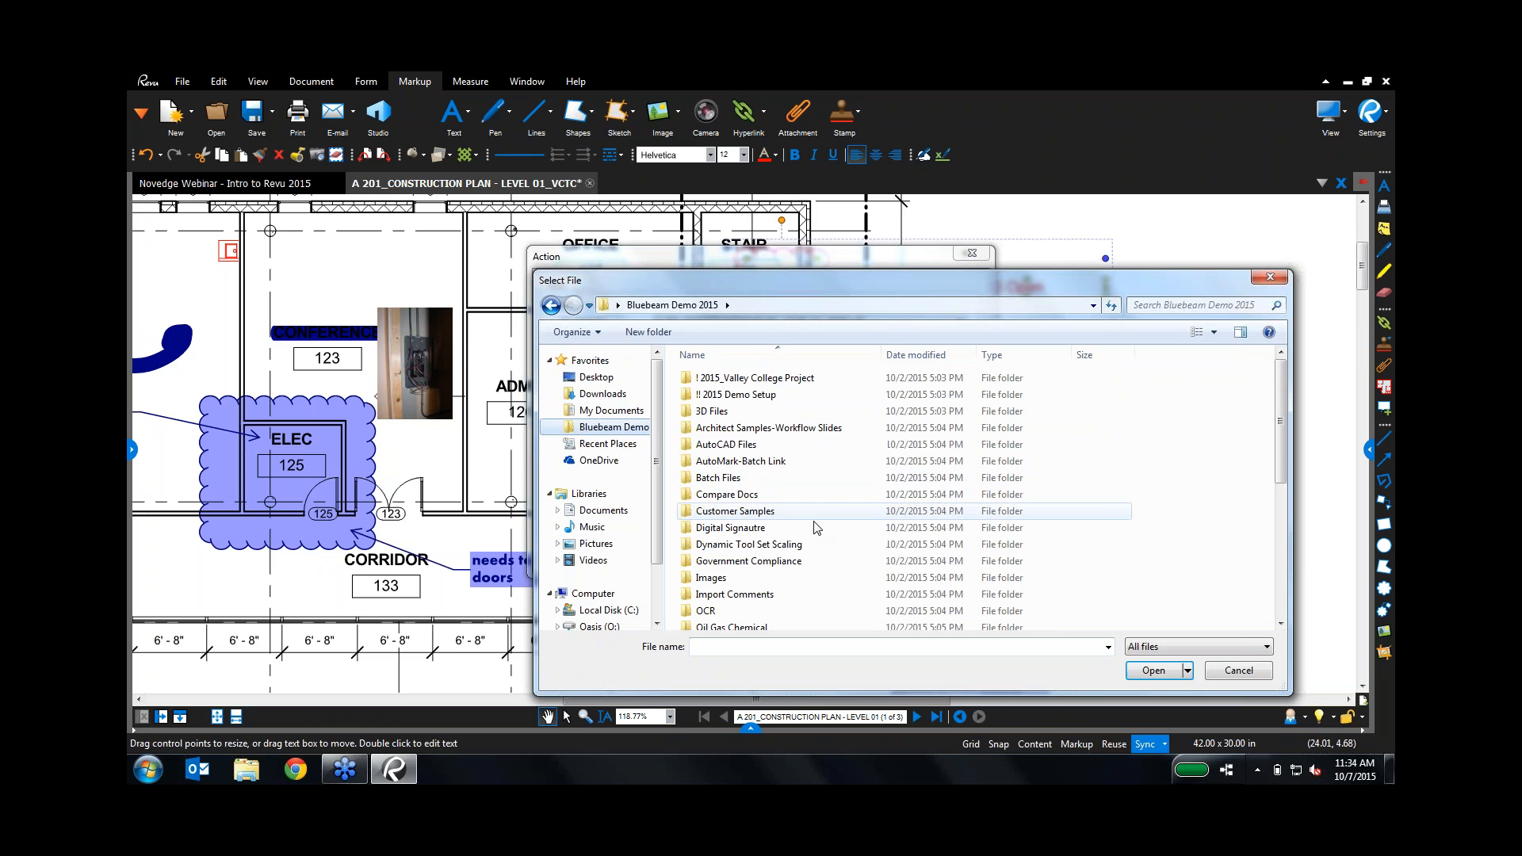
click(749, 602)
scroll(750, 564, down, 4)
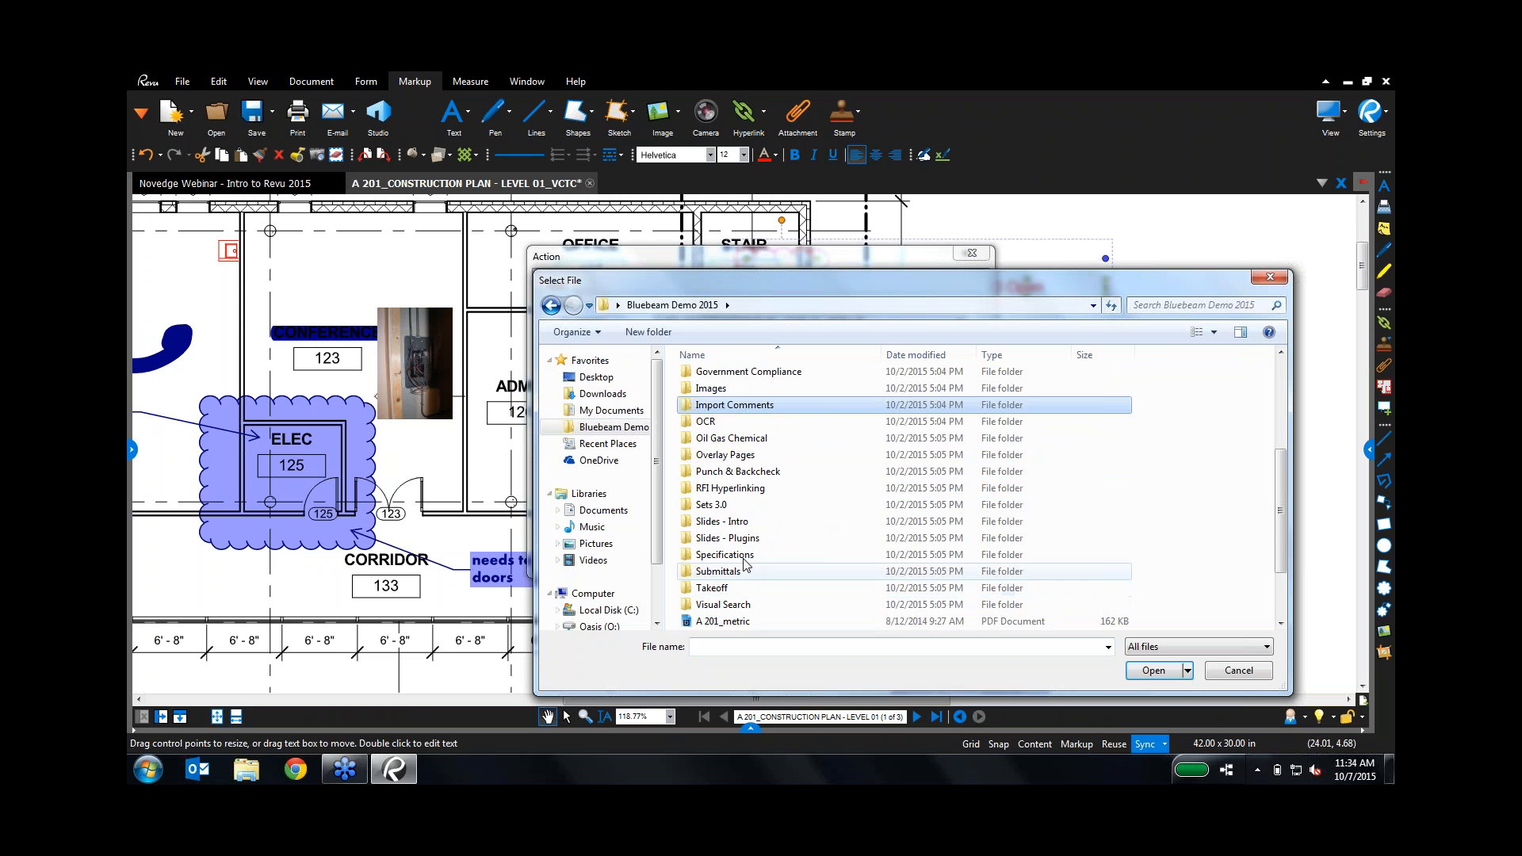
double_click(730, 487)
double_click(706, 378)
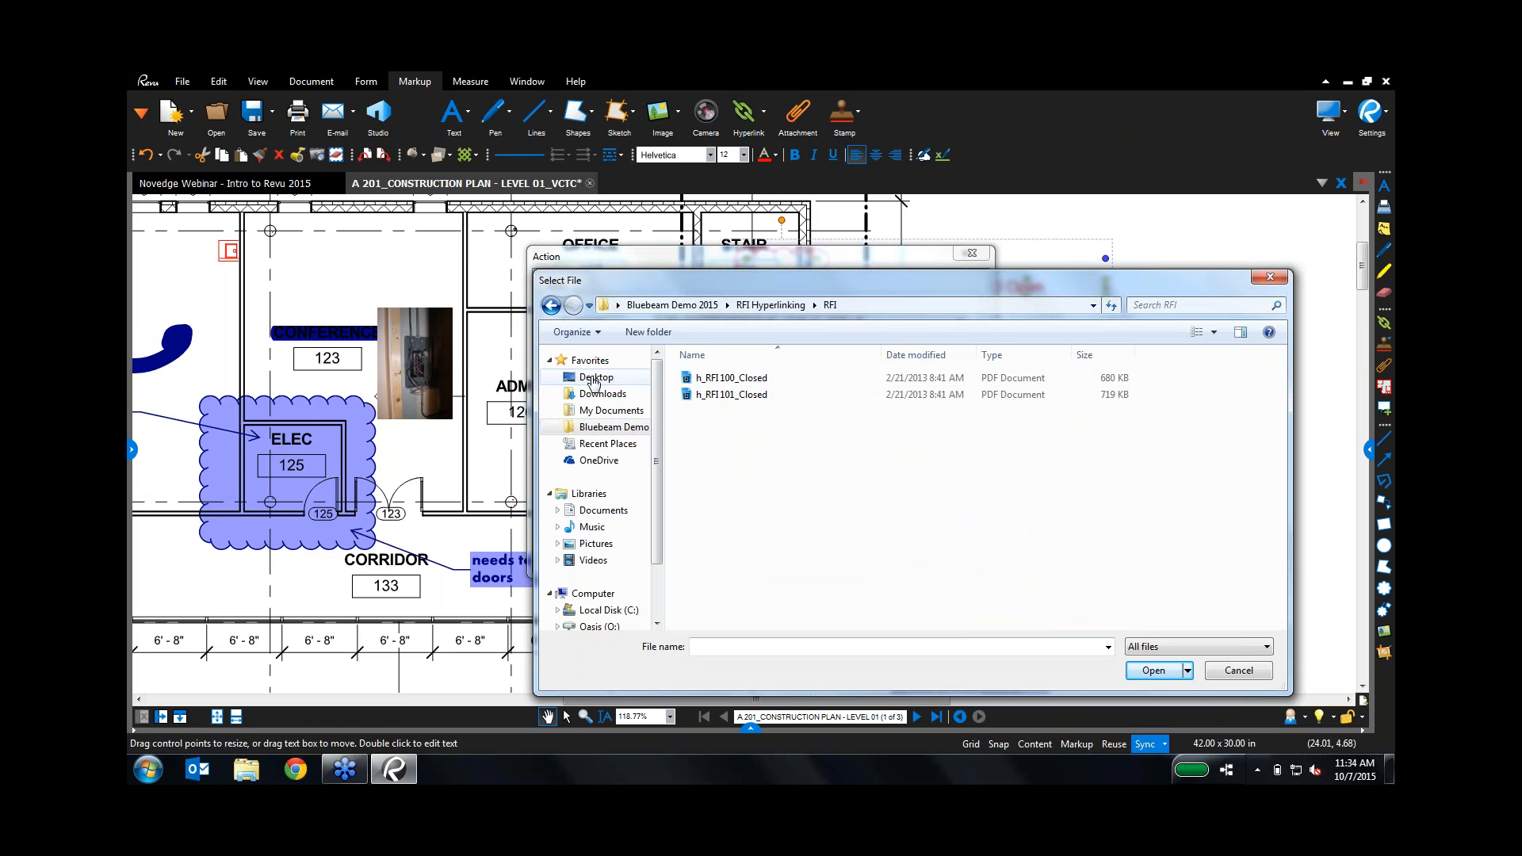
click(617, 430)
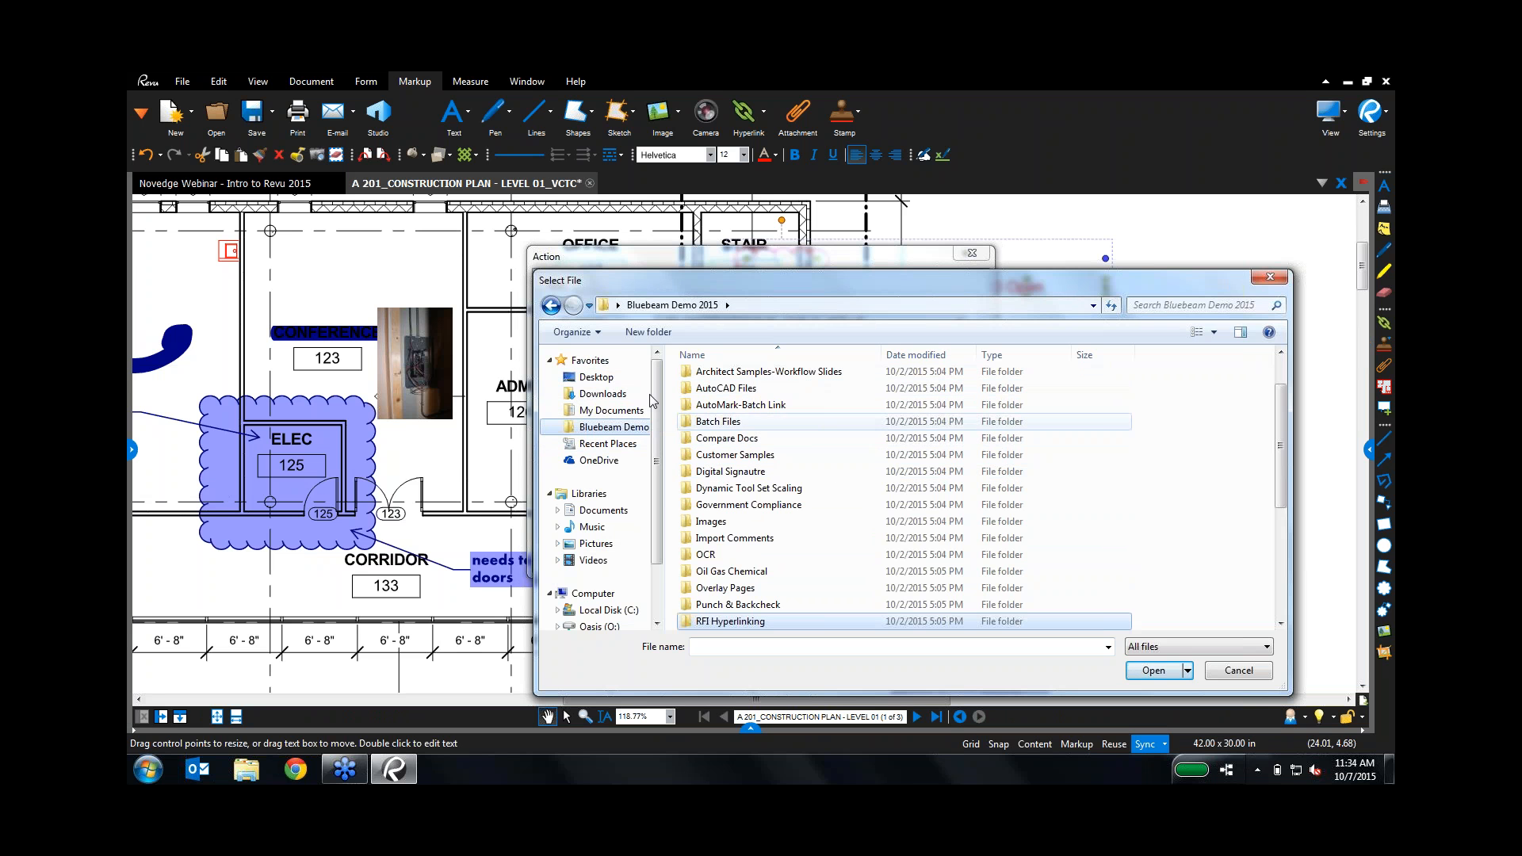
click(749, 487)
scroll(753, 476, up, 1)
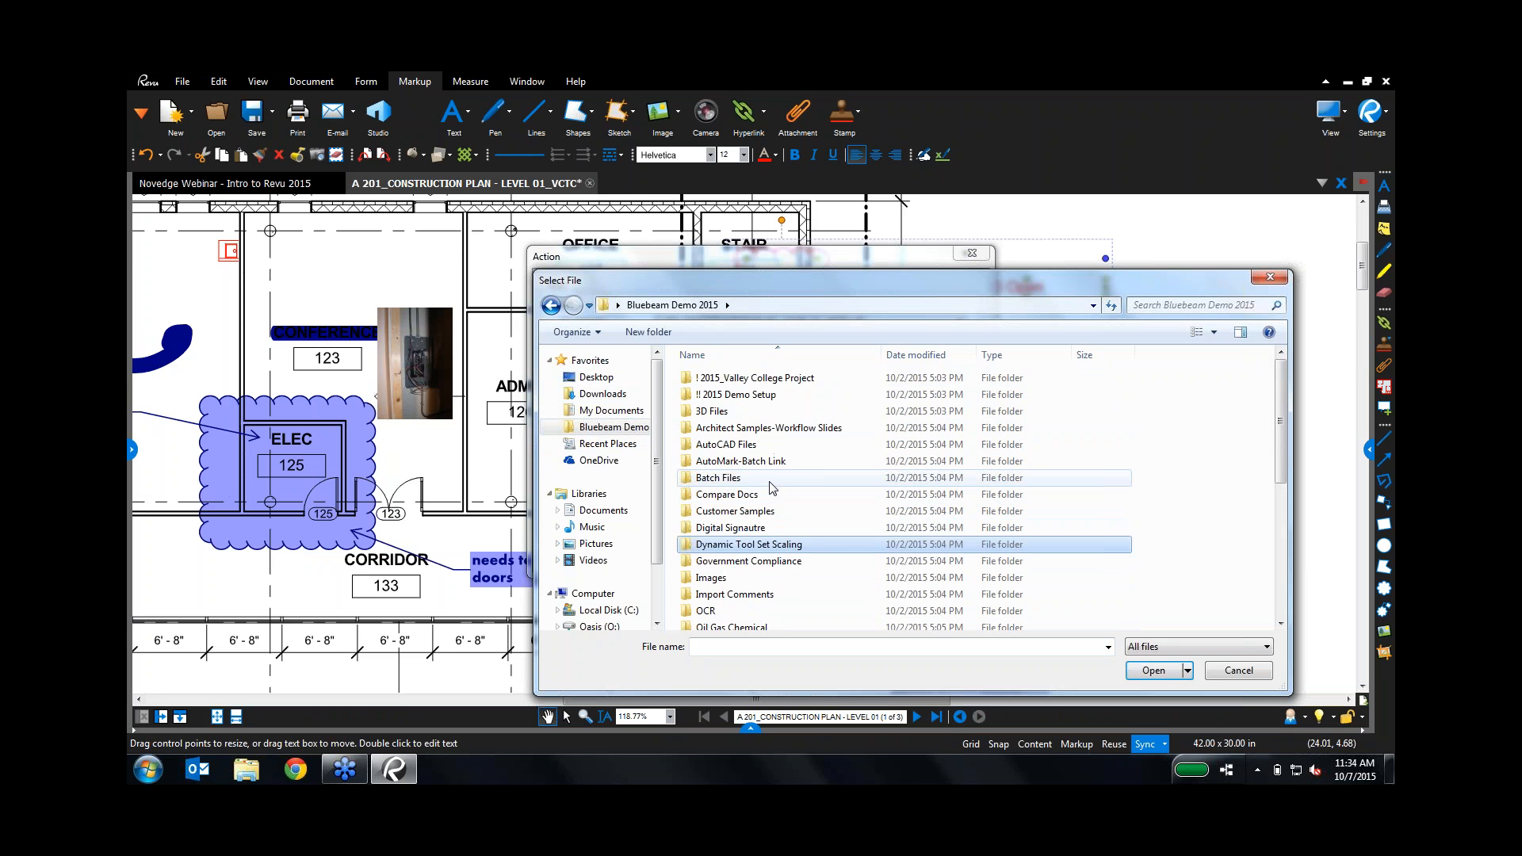
double_click(734, 379)
double_click(728, 395)
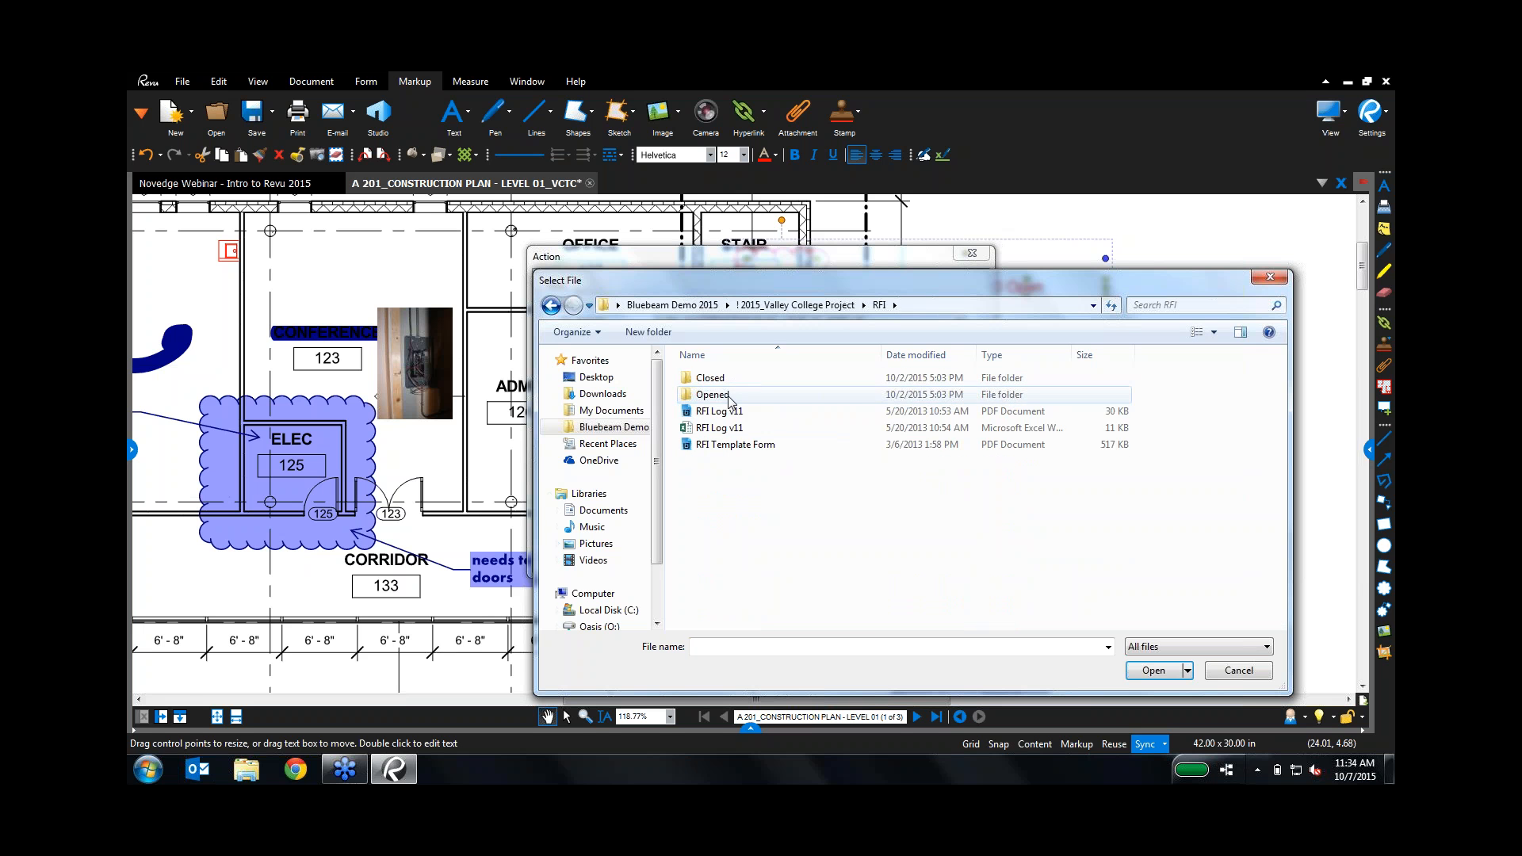
double_click(717, 395)
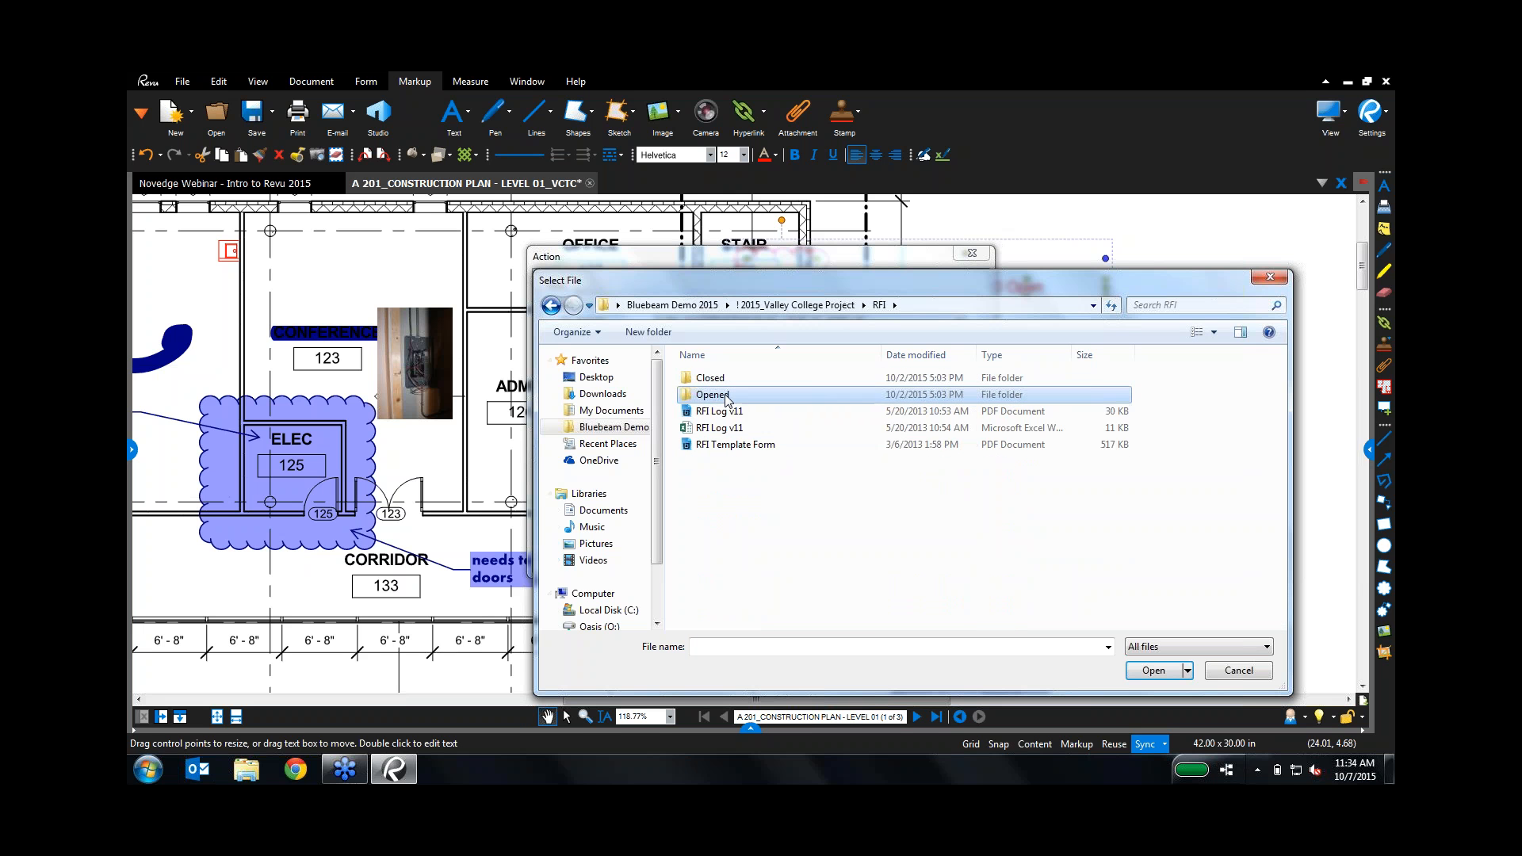
double_click(721, 378)
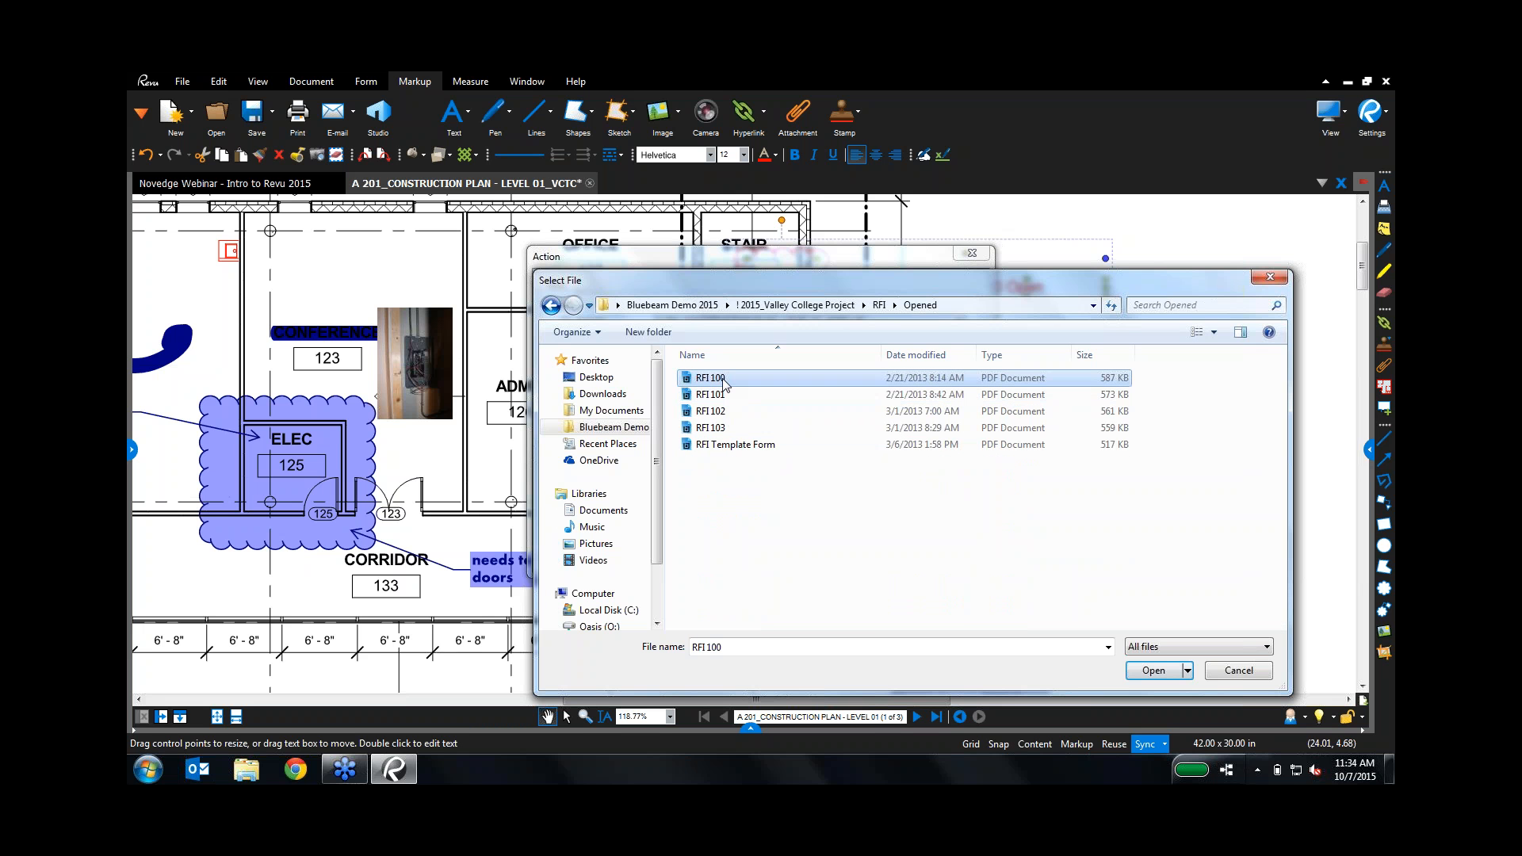
click(911, 559)
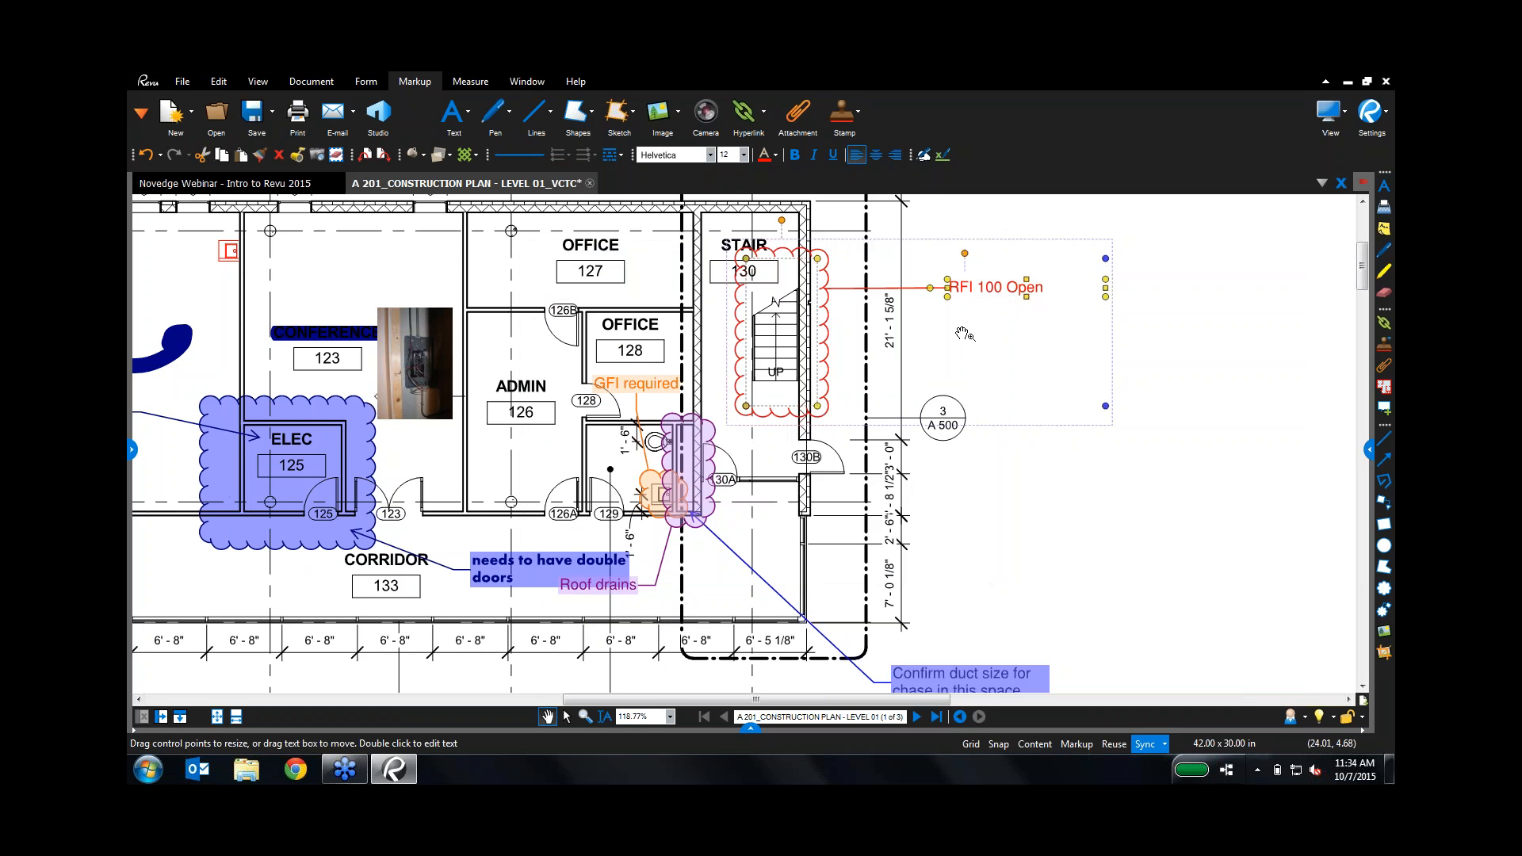
click(1116, 330)
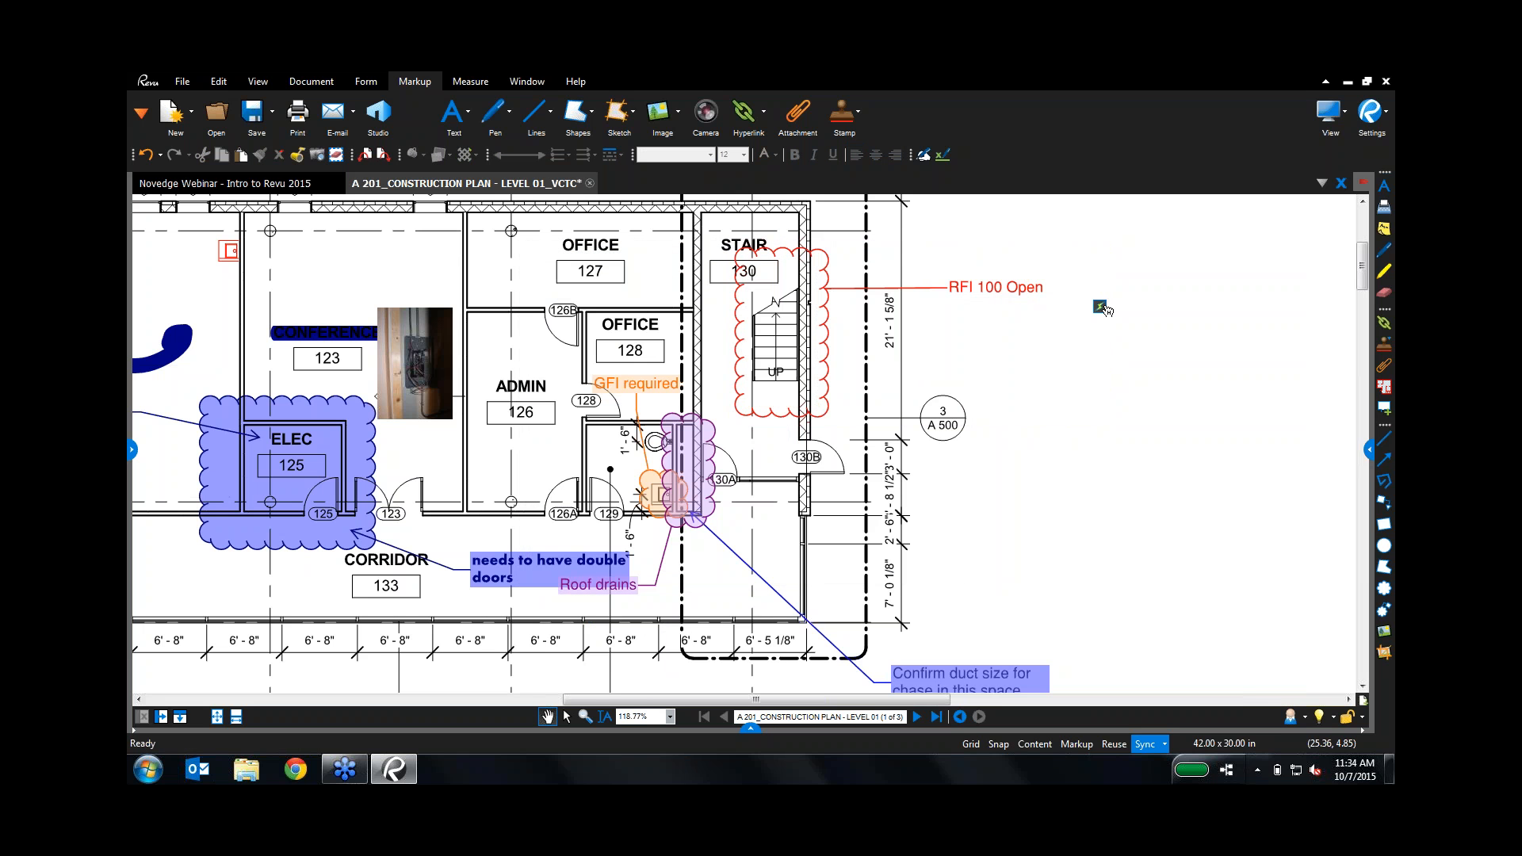
Step: Follow the callout's hyperlink to check the RFI 100 form, then close it
mouse_move(1101, 307)
click(1101, 308)
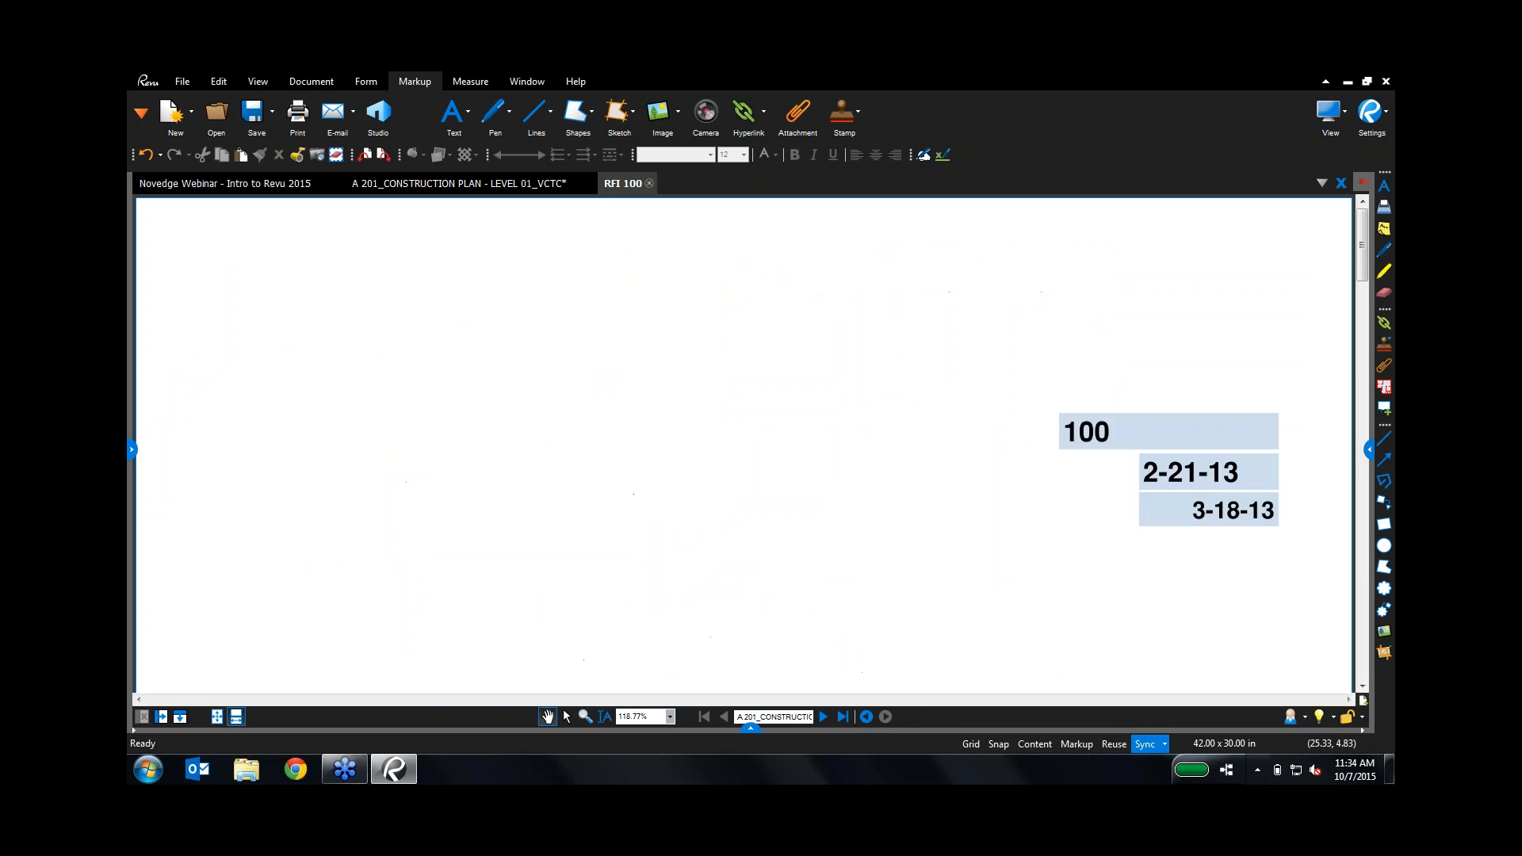
scroll(745, 444, down, 5)
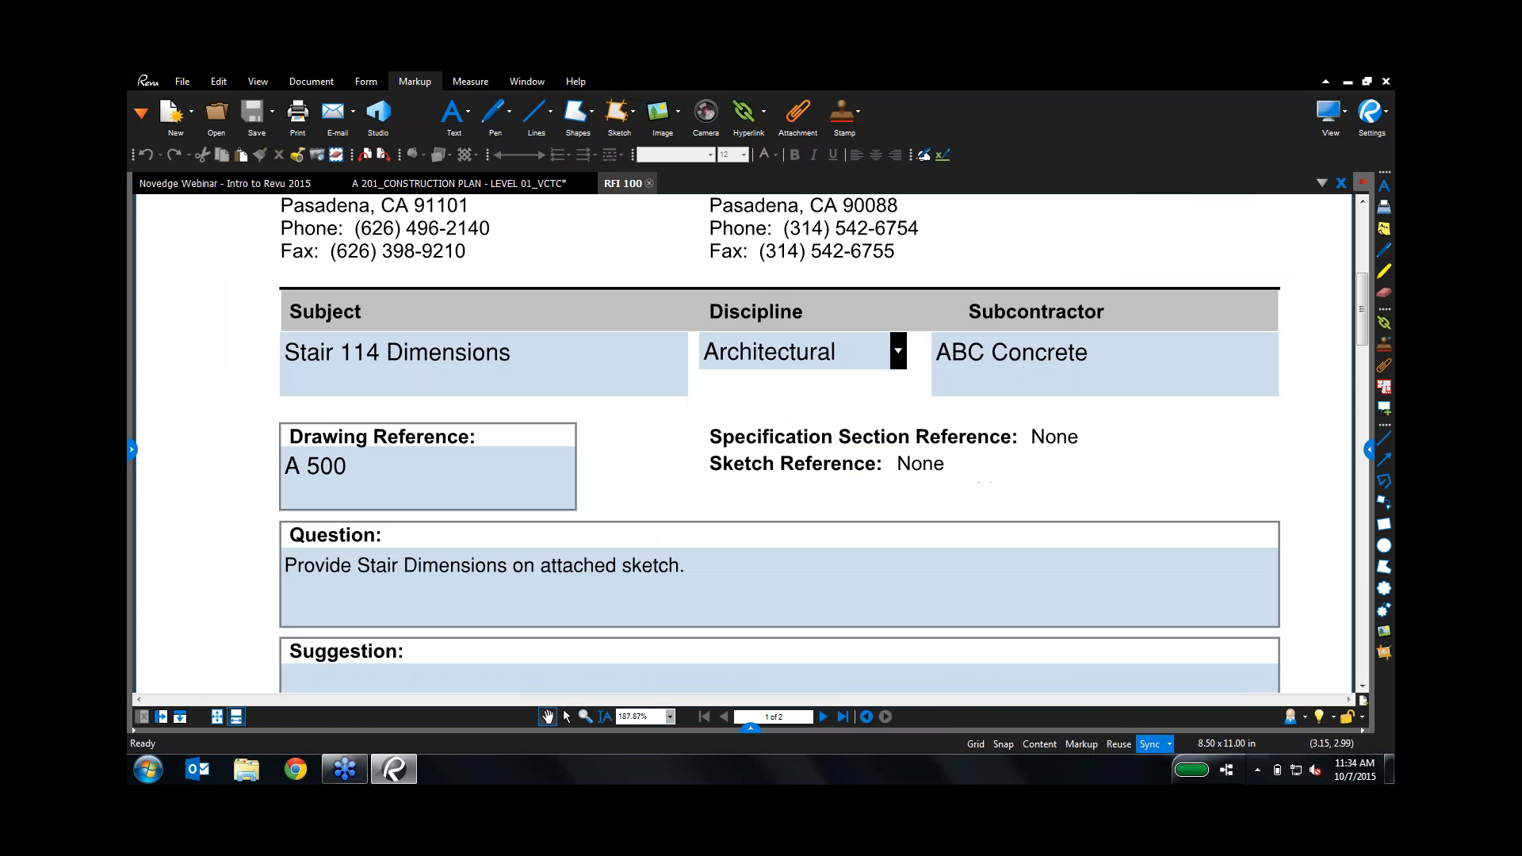
click(648, 188)
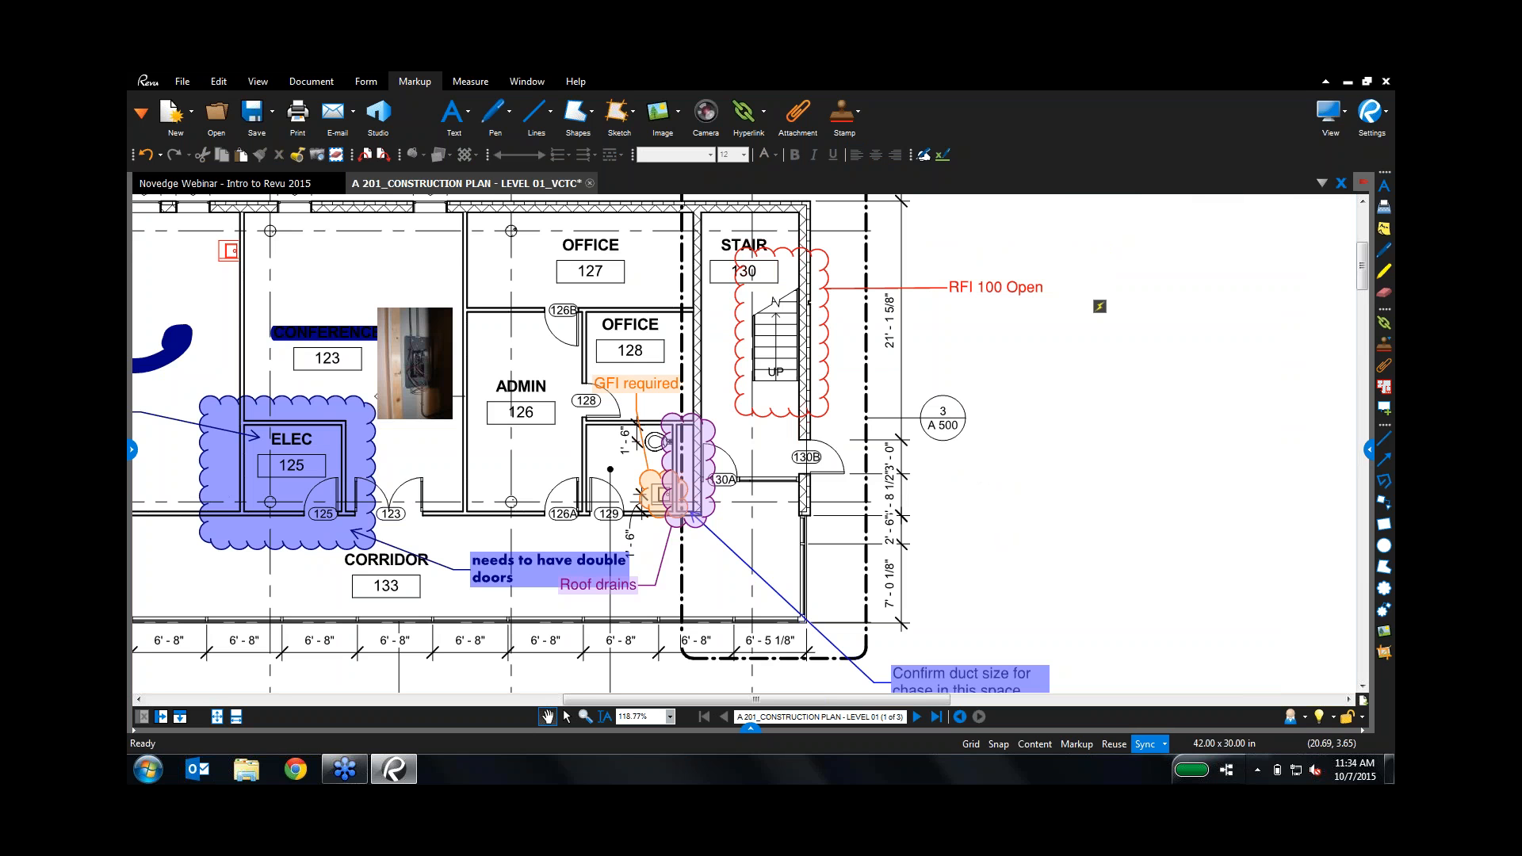
Step: Pan the plan to the Cafeteria and show the sketch-to-scale shape choices
mouse_move(243, 589)
mouse_down()
mouse_move(470, 652)
mouse_move(787, 655)
mouse_up()
drag(928, 621, 988, 612)
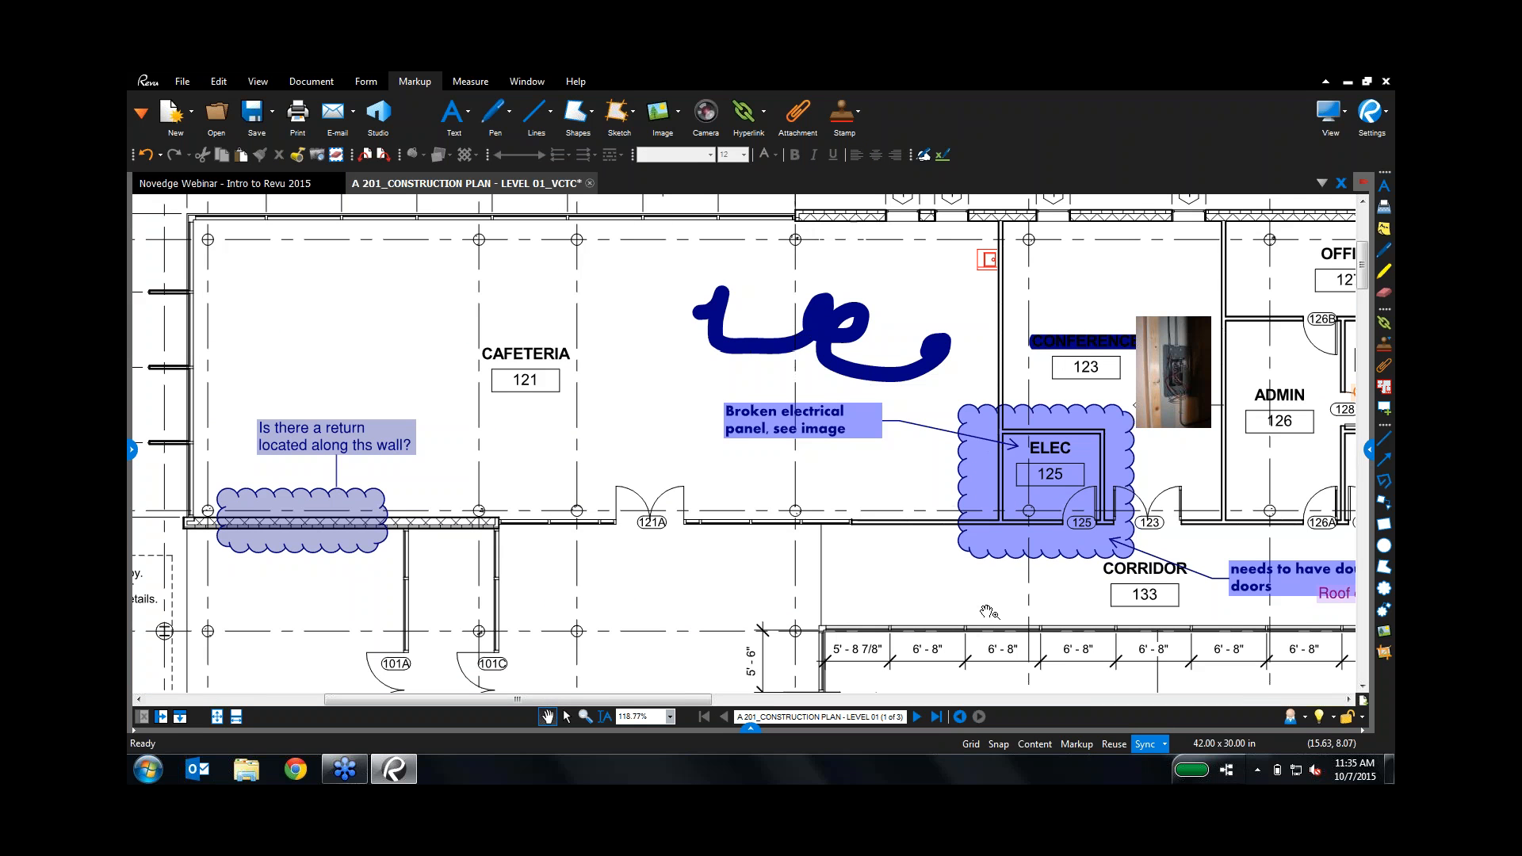
click(609, 127)
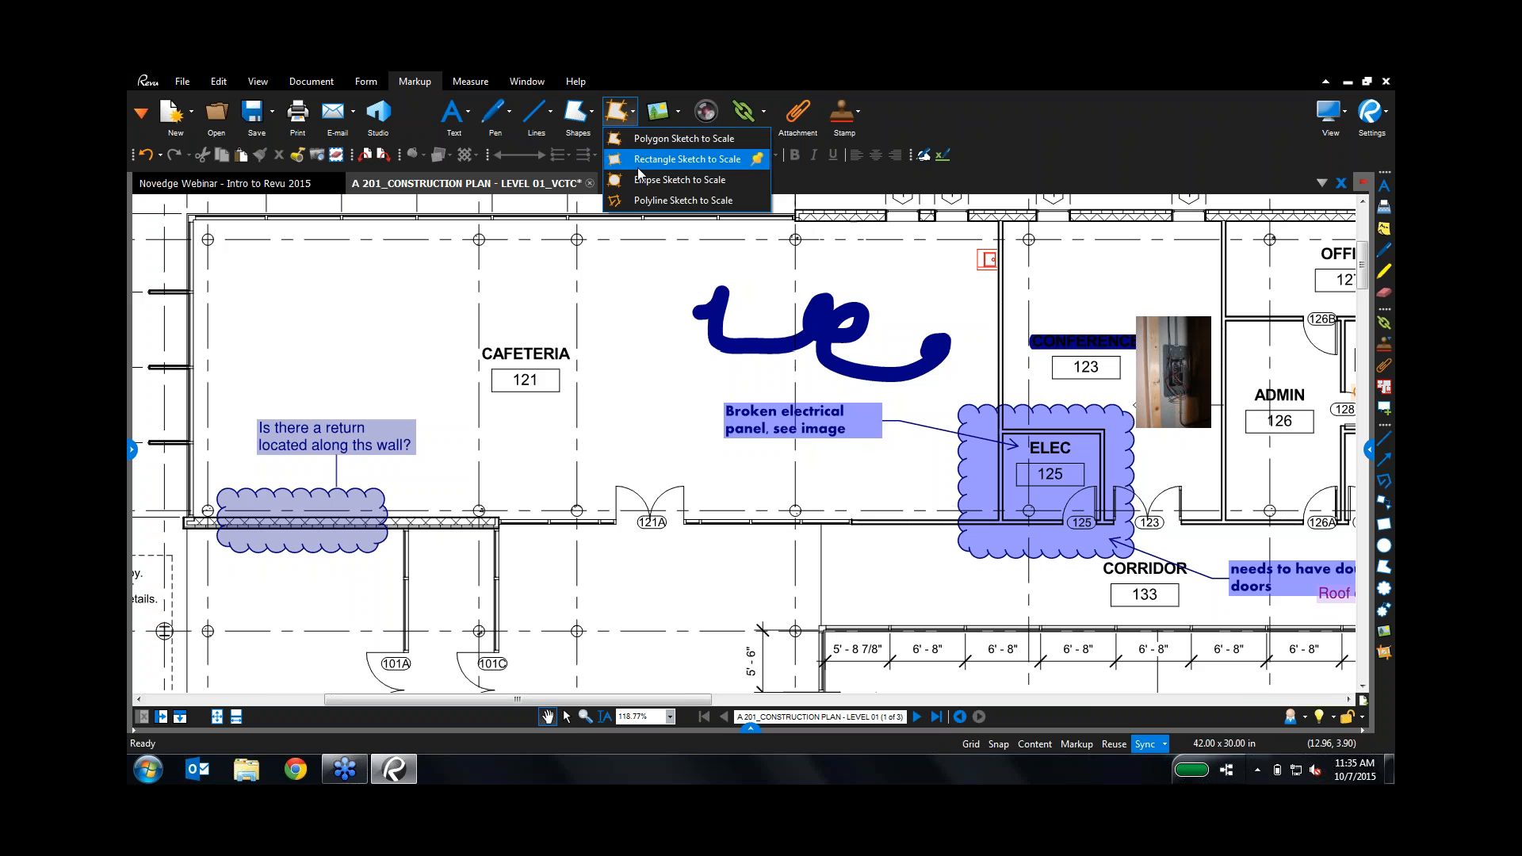
Step: Draw a 4'-0" by 8'-0" Rectangle Sketch to Scale against the Cafeteria's west wall
click(639, 170)
click(252, 283)
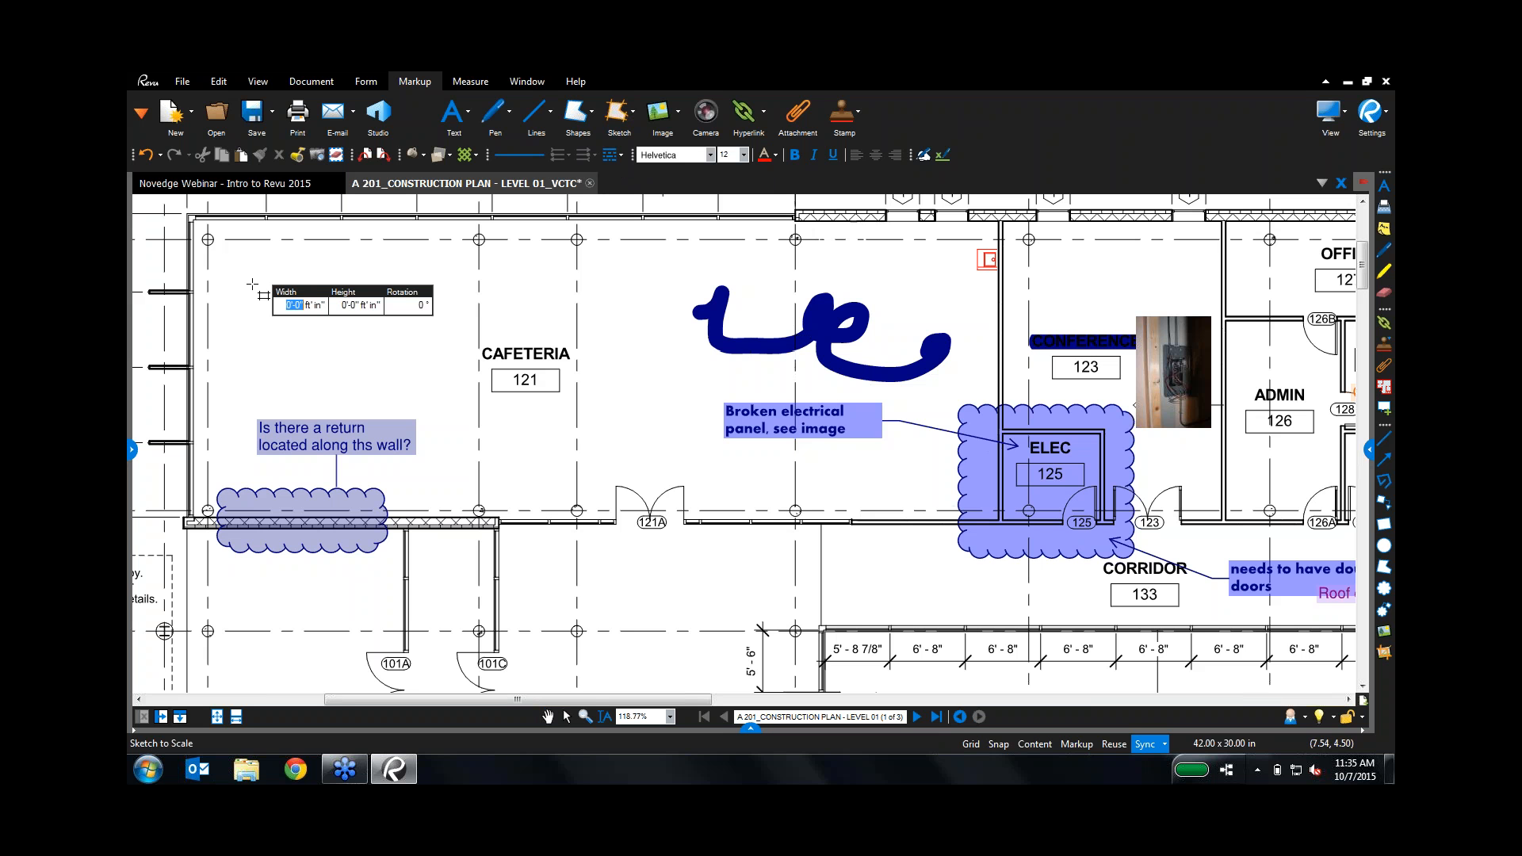
text(4)
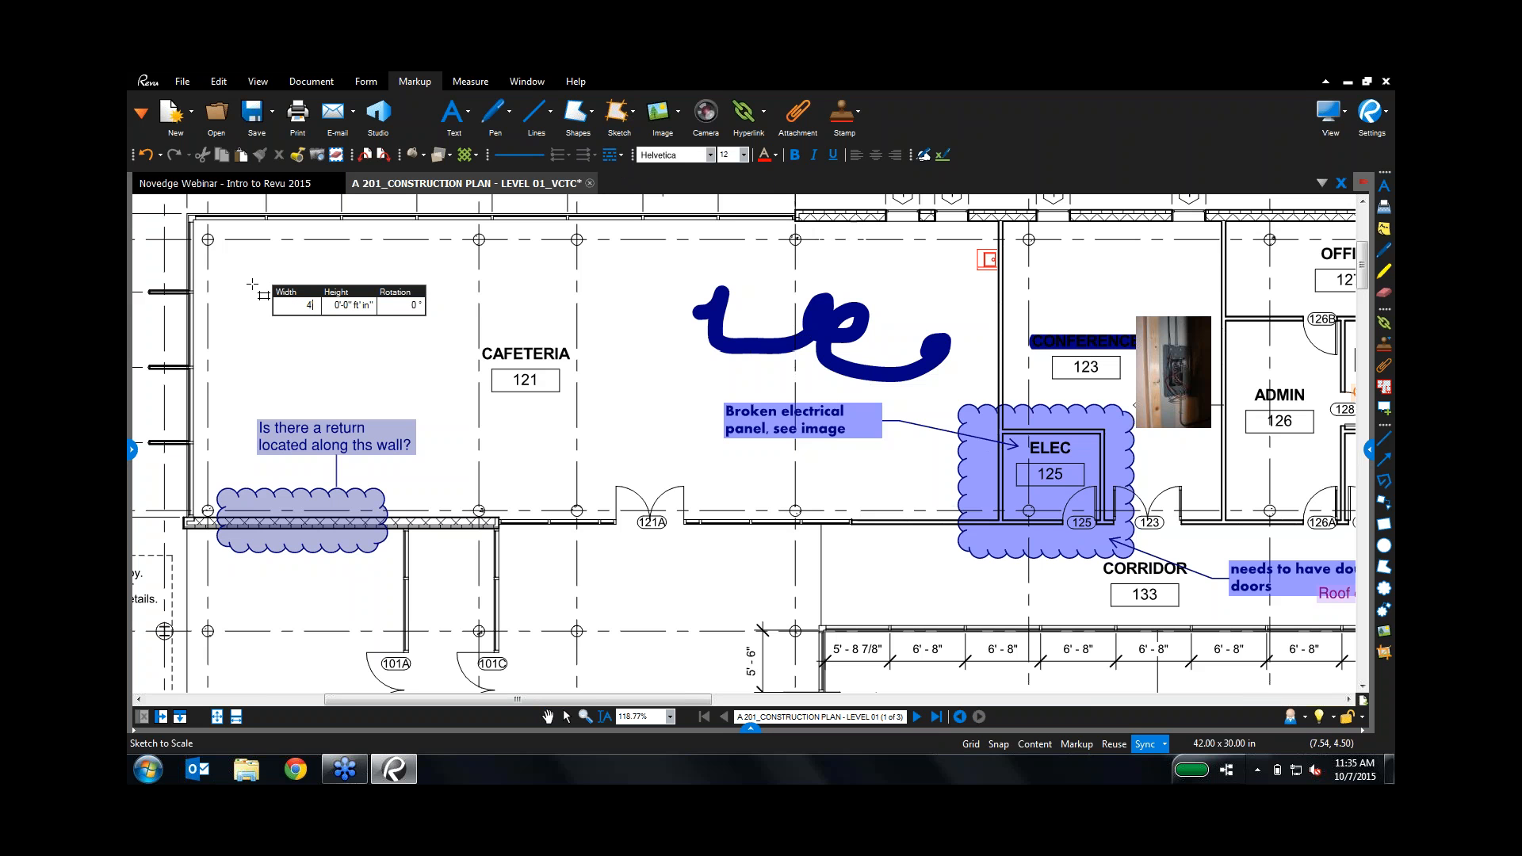
text('0")
key(Tab)
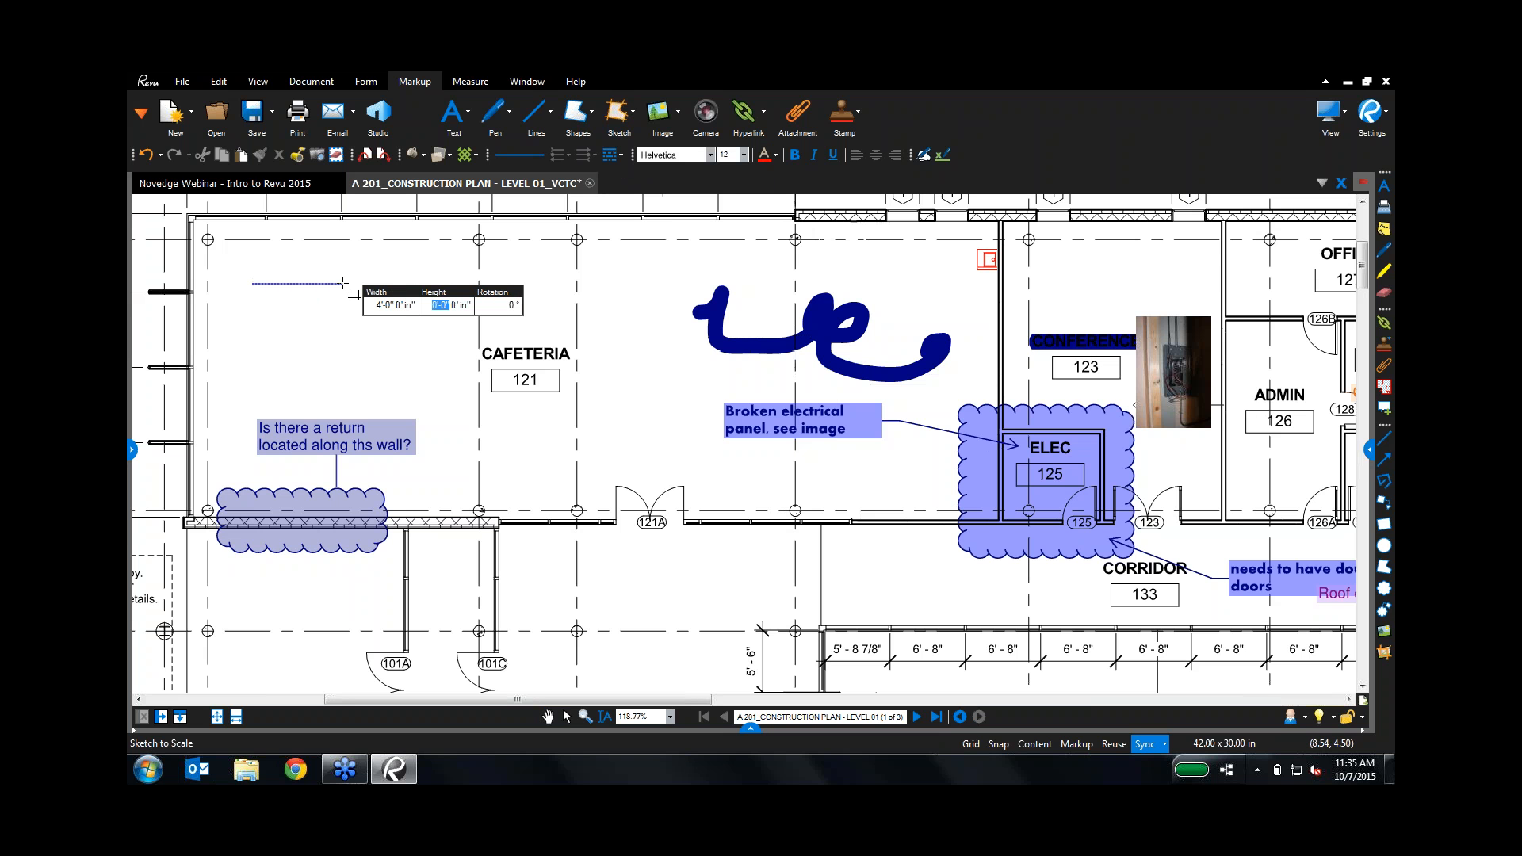
text(8)
text('8)
text(")
key(Return)
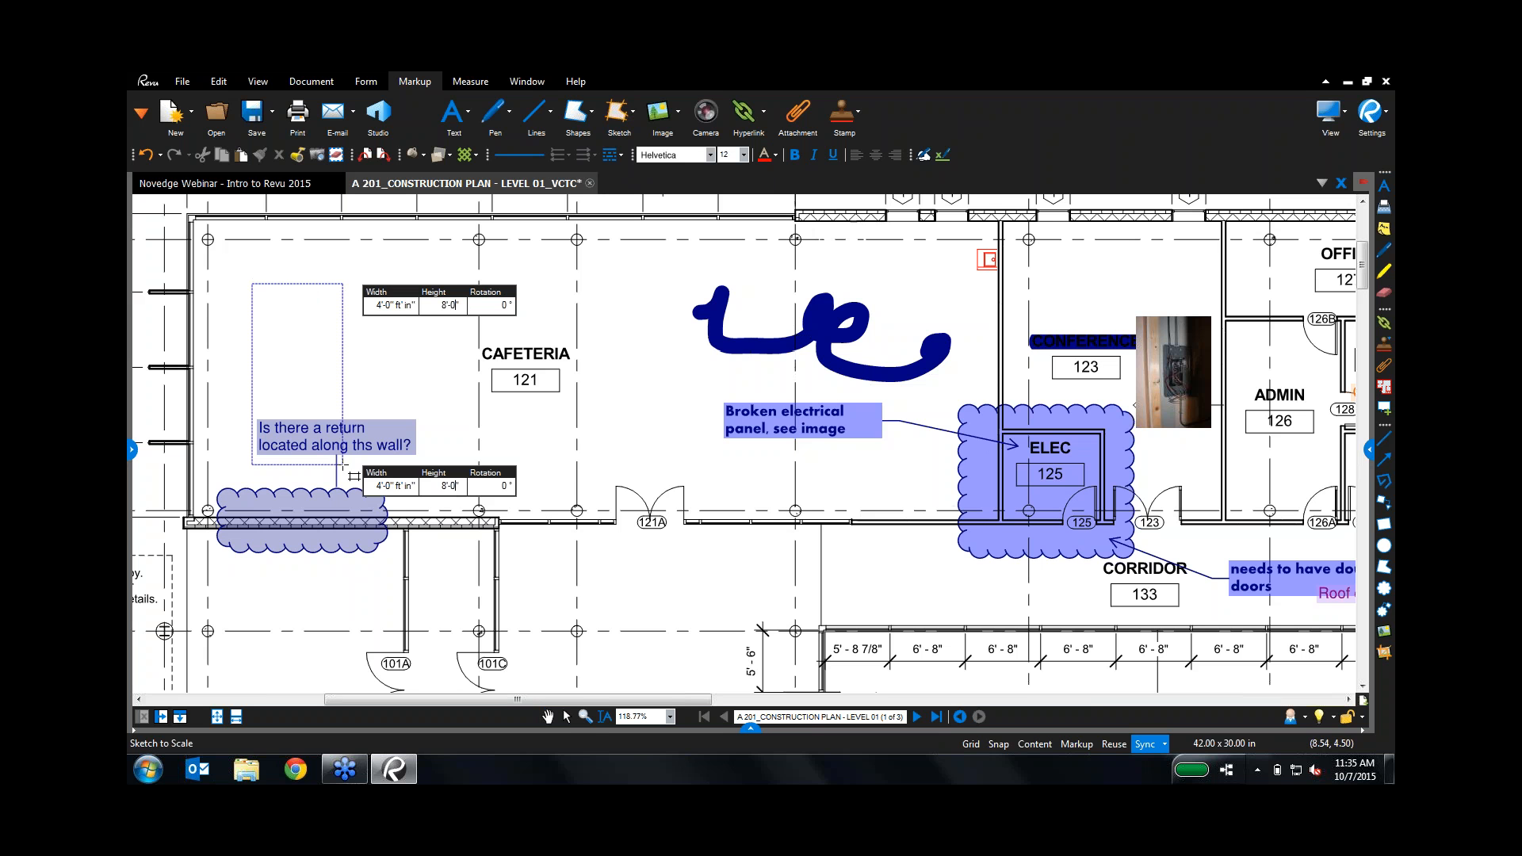
key(Return)
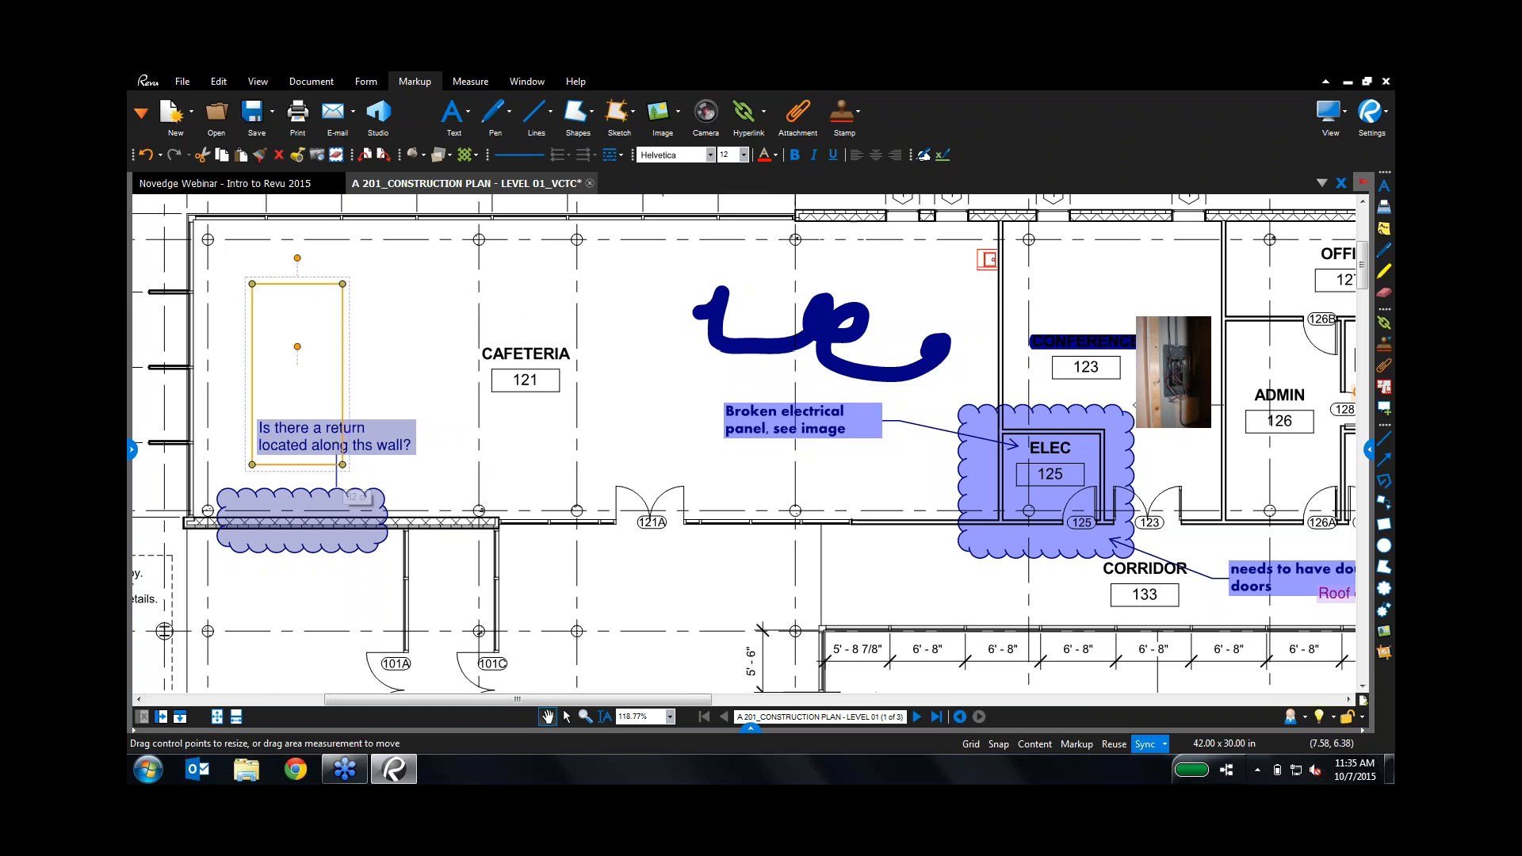
drag(251, 341, 195, 331)
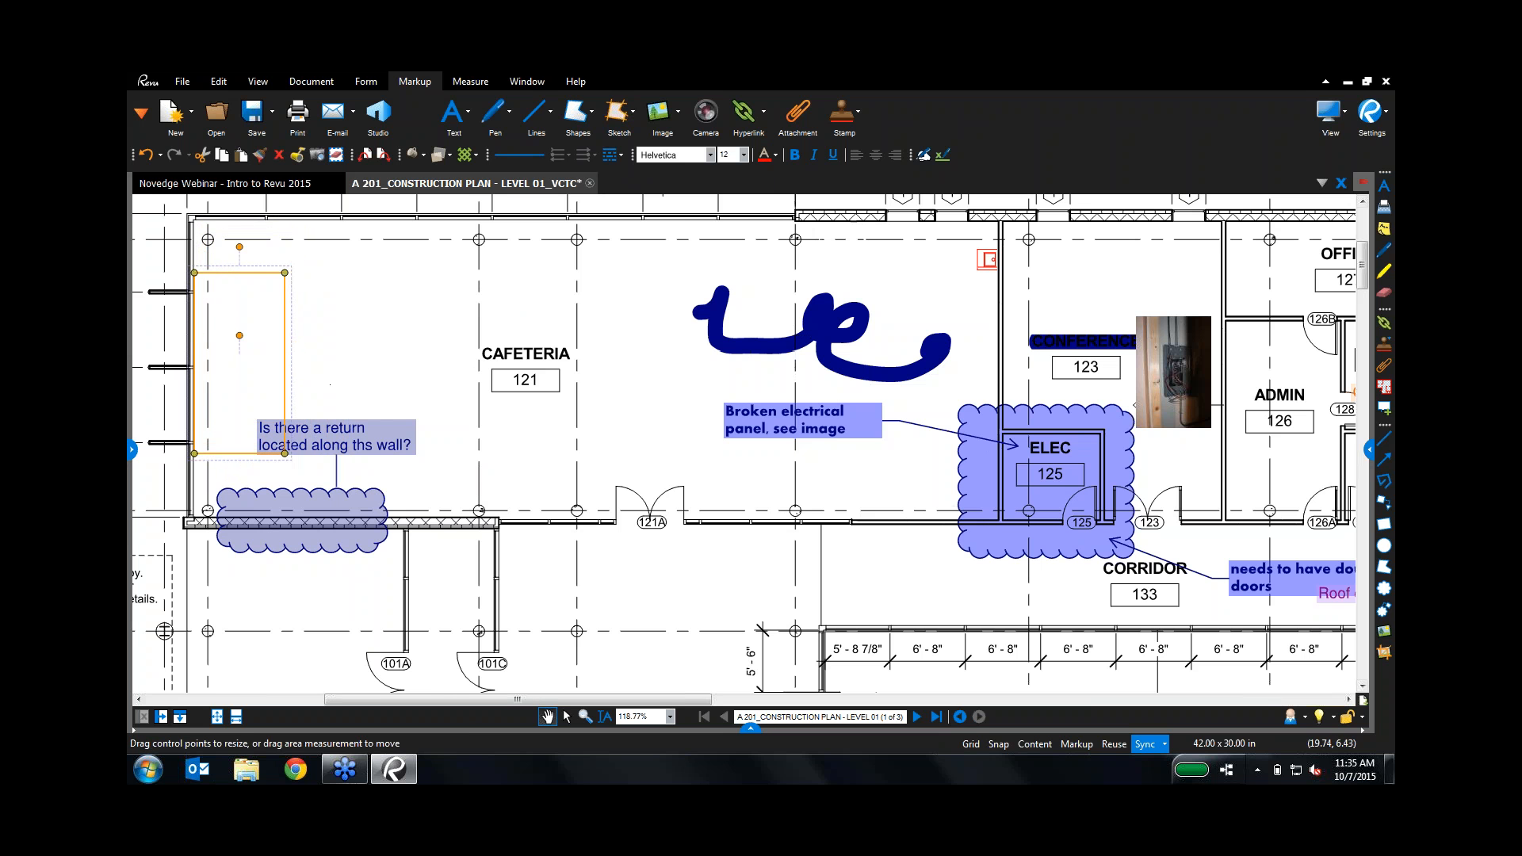
Step: Turn on the rectangle's area caption and centroid, and label it 'Add Stage'
click(1369, 449)
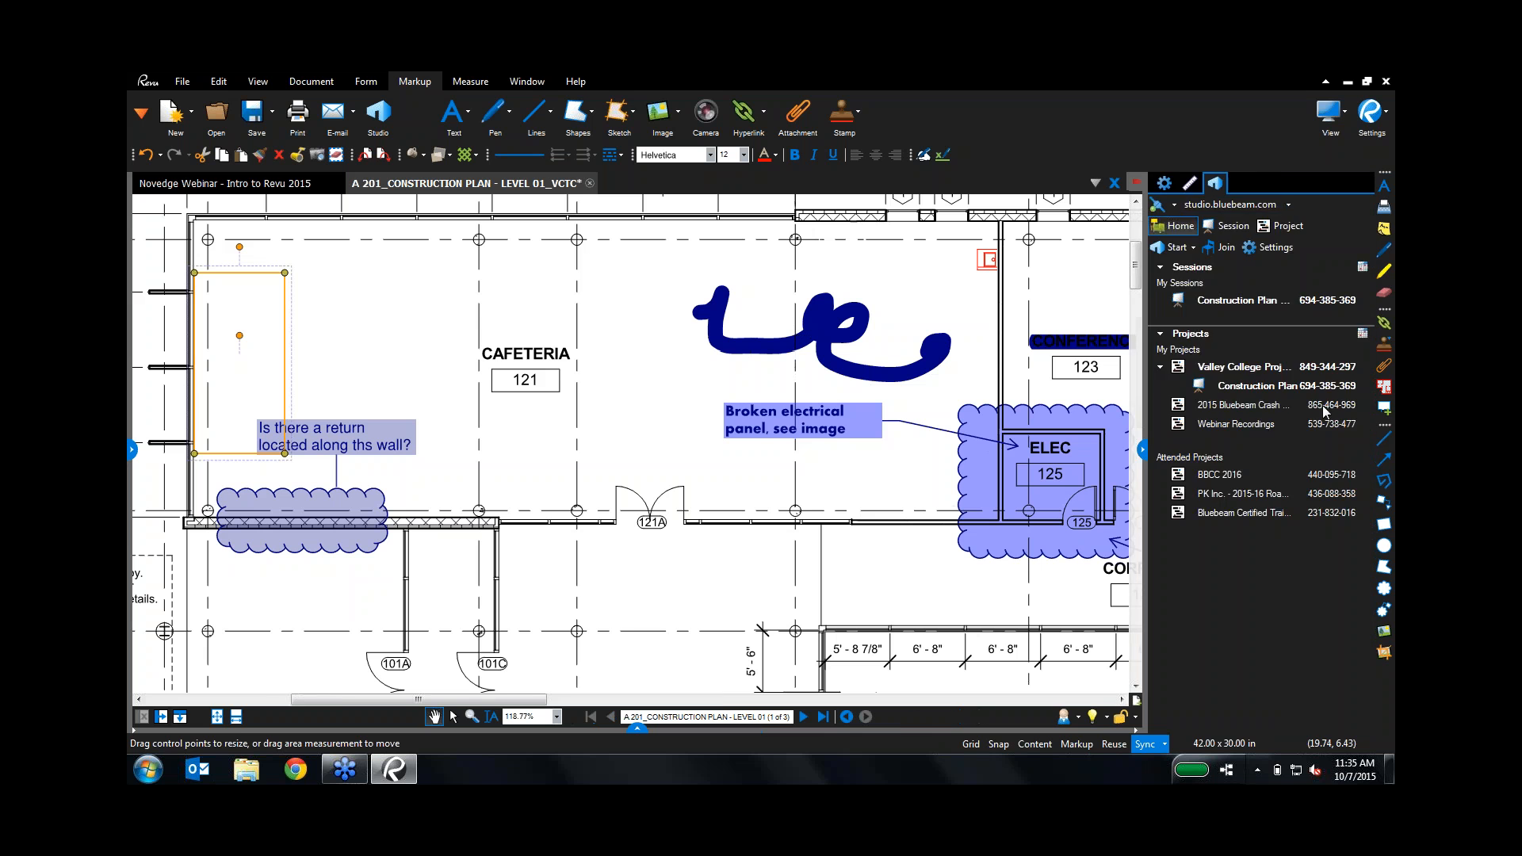
click(1164, 184)
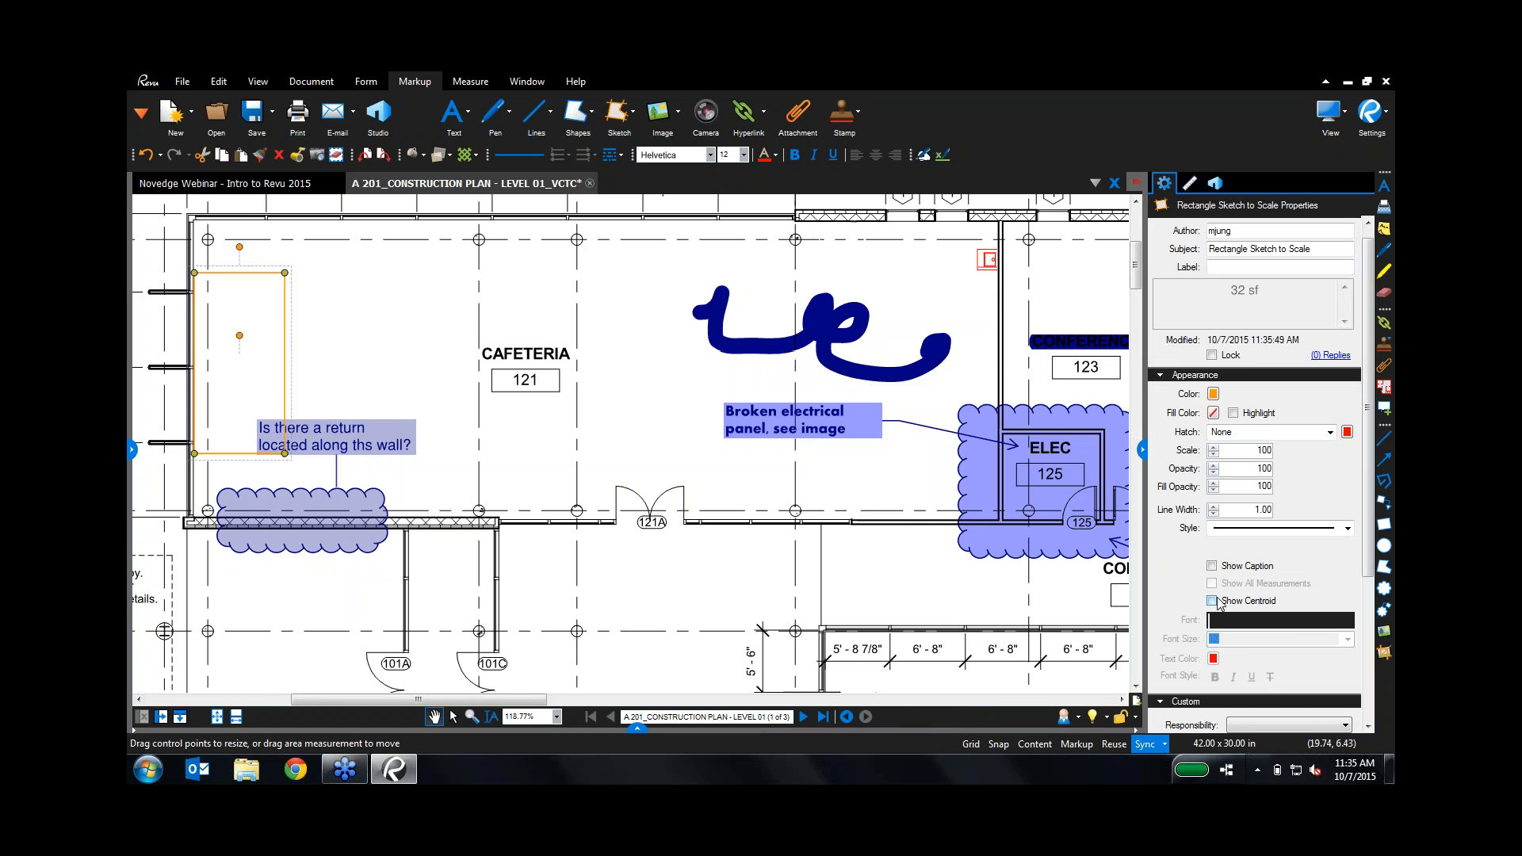
click(1211, 565)
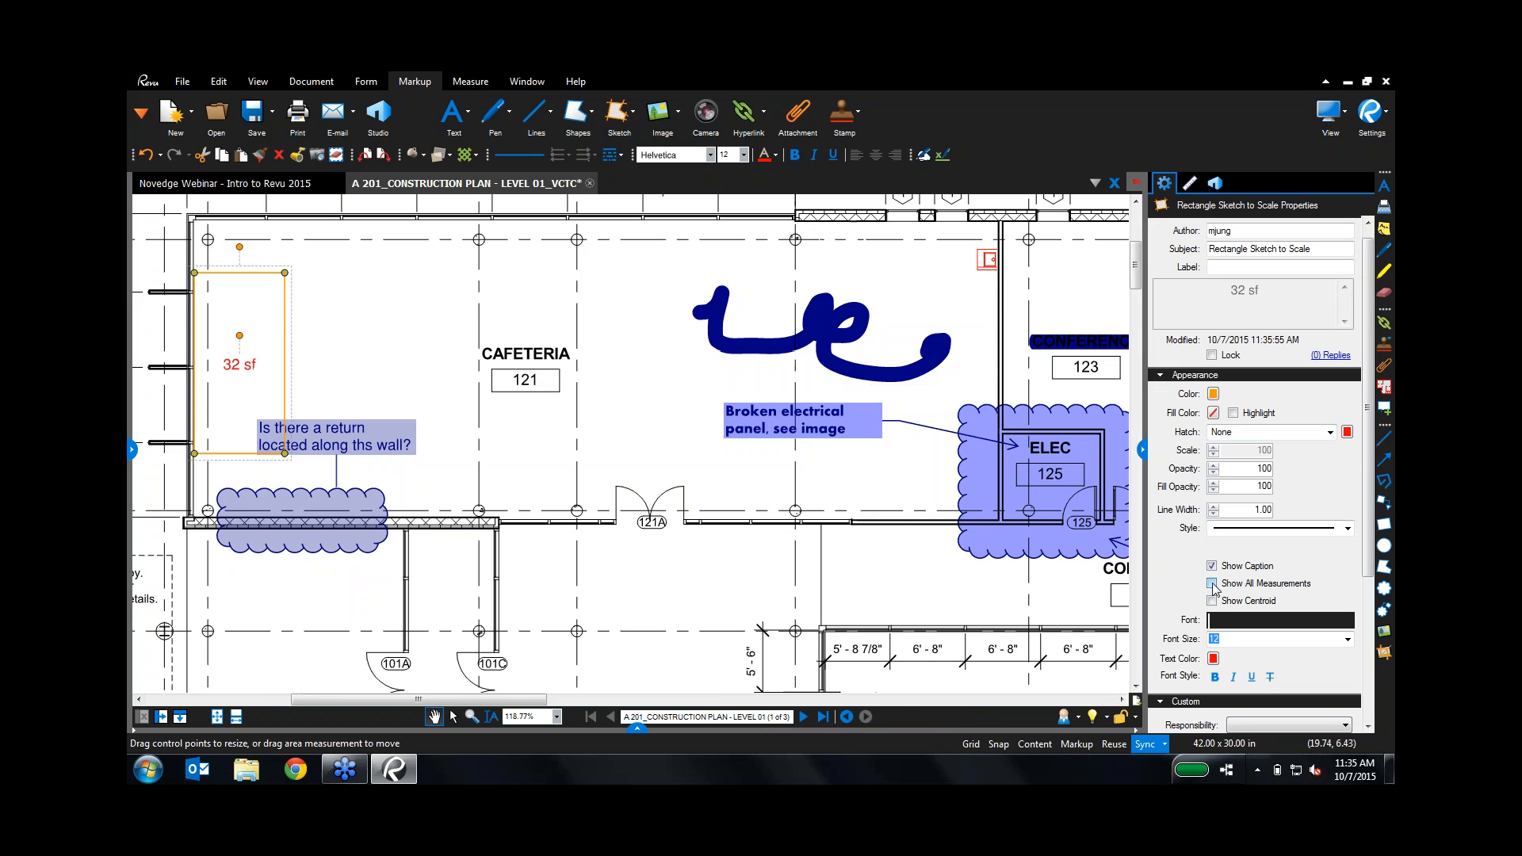
click(1212, 584)
click(1212, 584)
click(1212, 601)
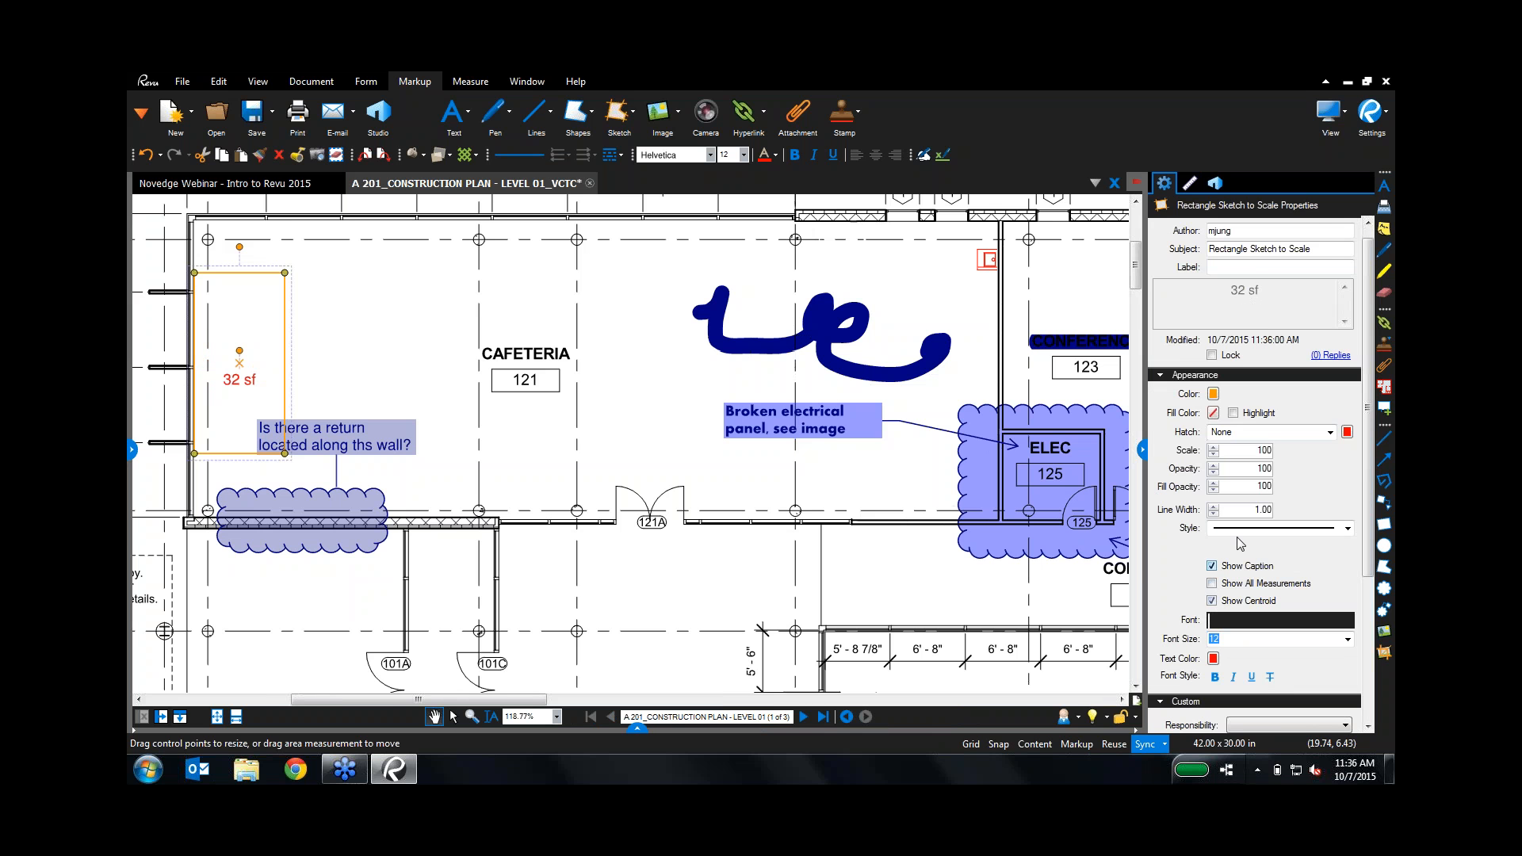
click(1301, 249)
click(1286, 266)
text(Add Stage)
click(662, 500)
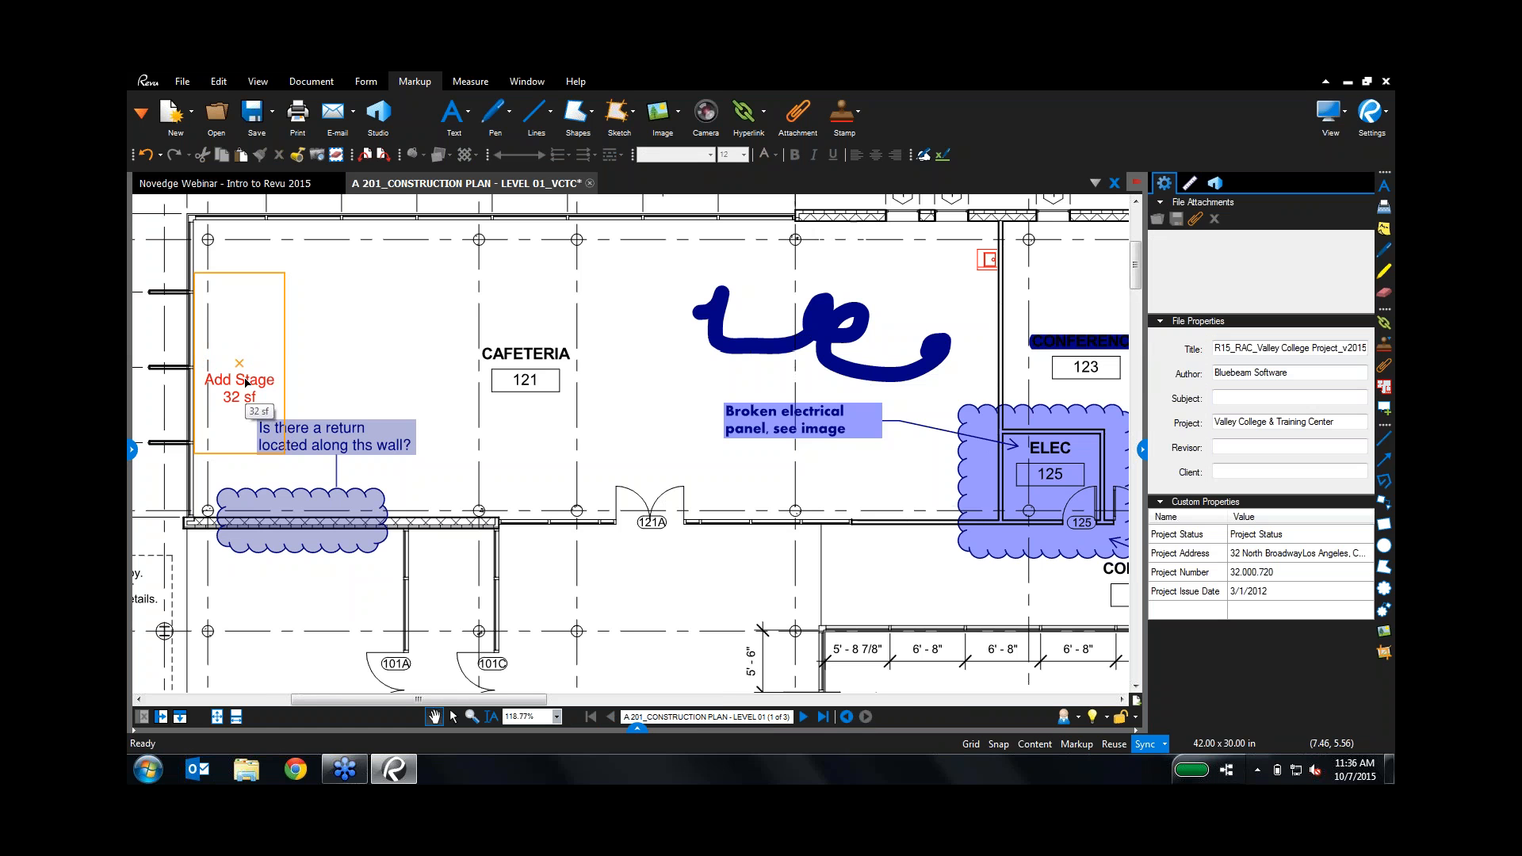
click(464, 83)
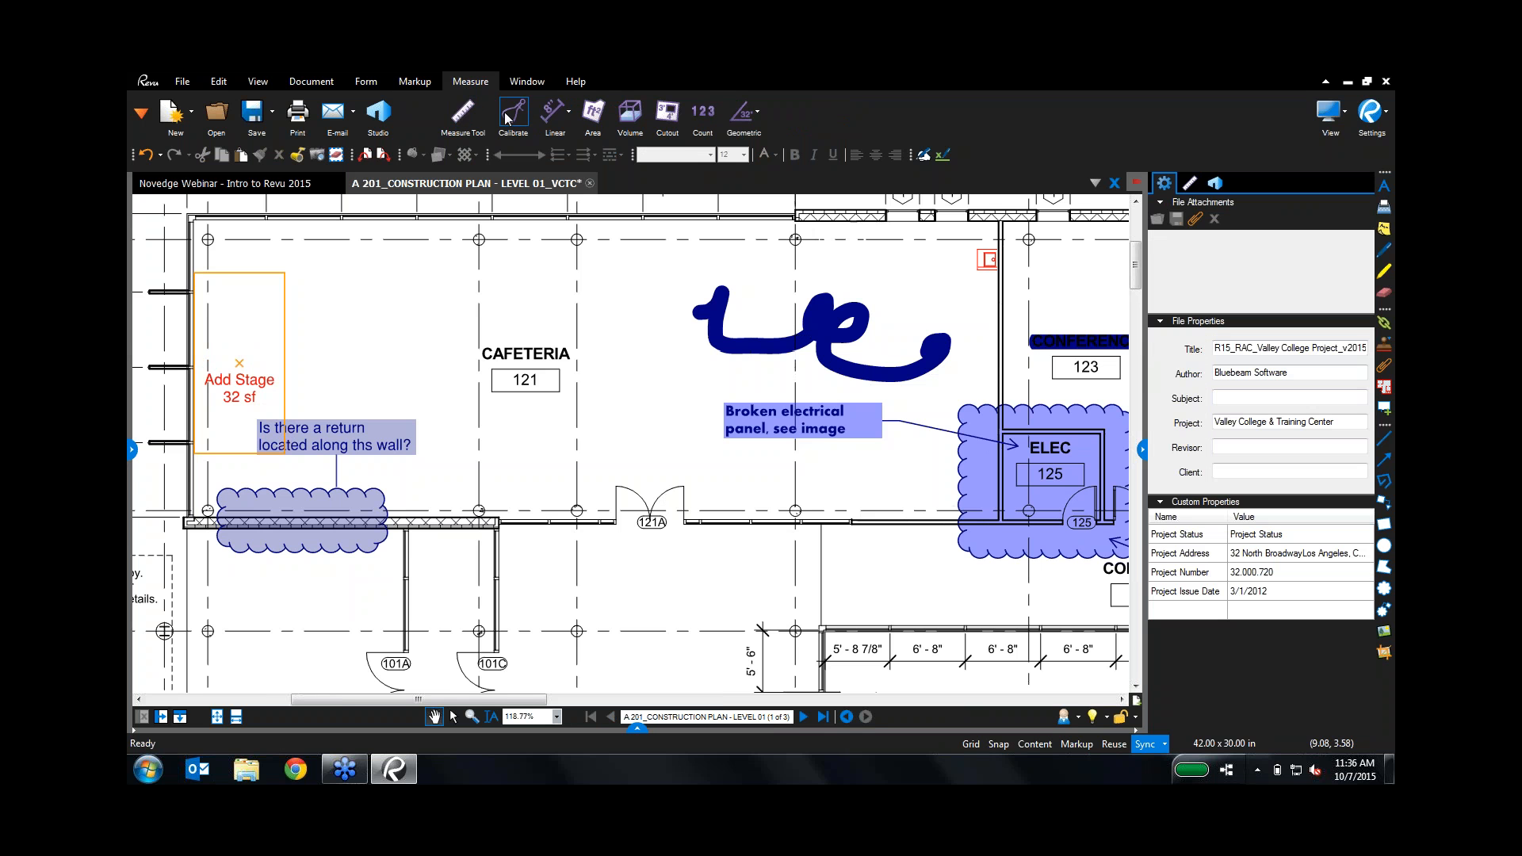
Step: Close the A 201 construction plan, discarding its unsaved changes
drag(617, 388, 640, 514)
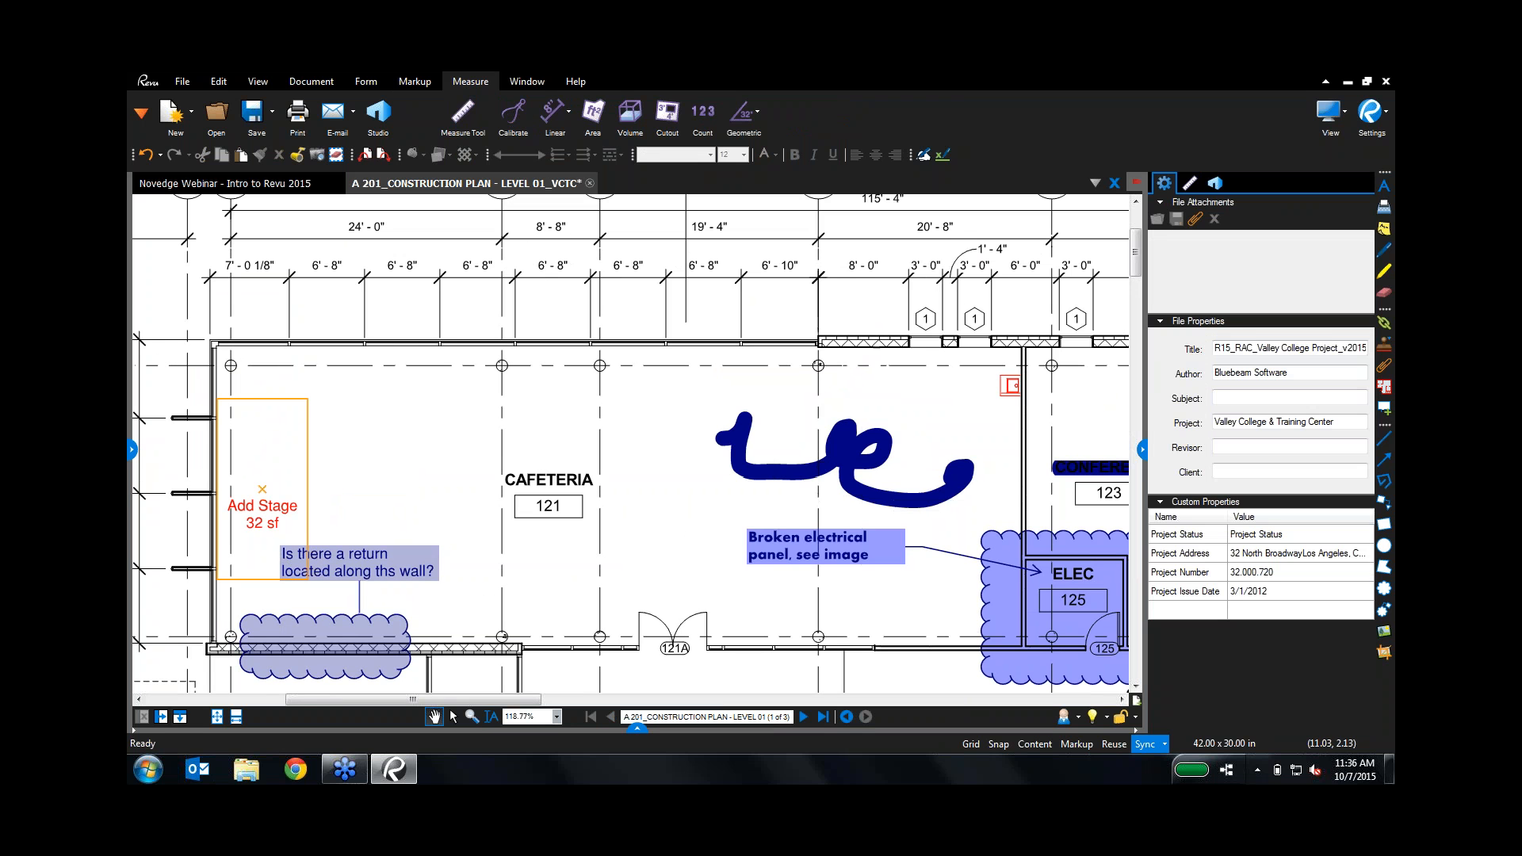
click(590, 183)
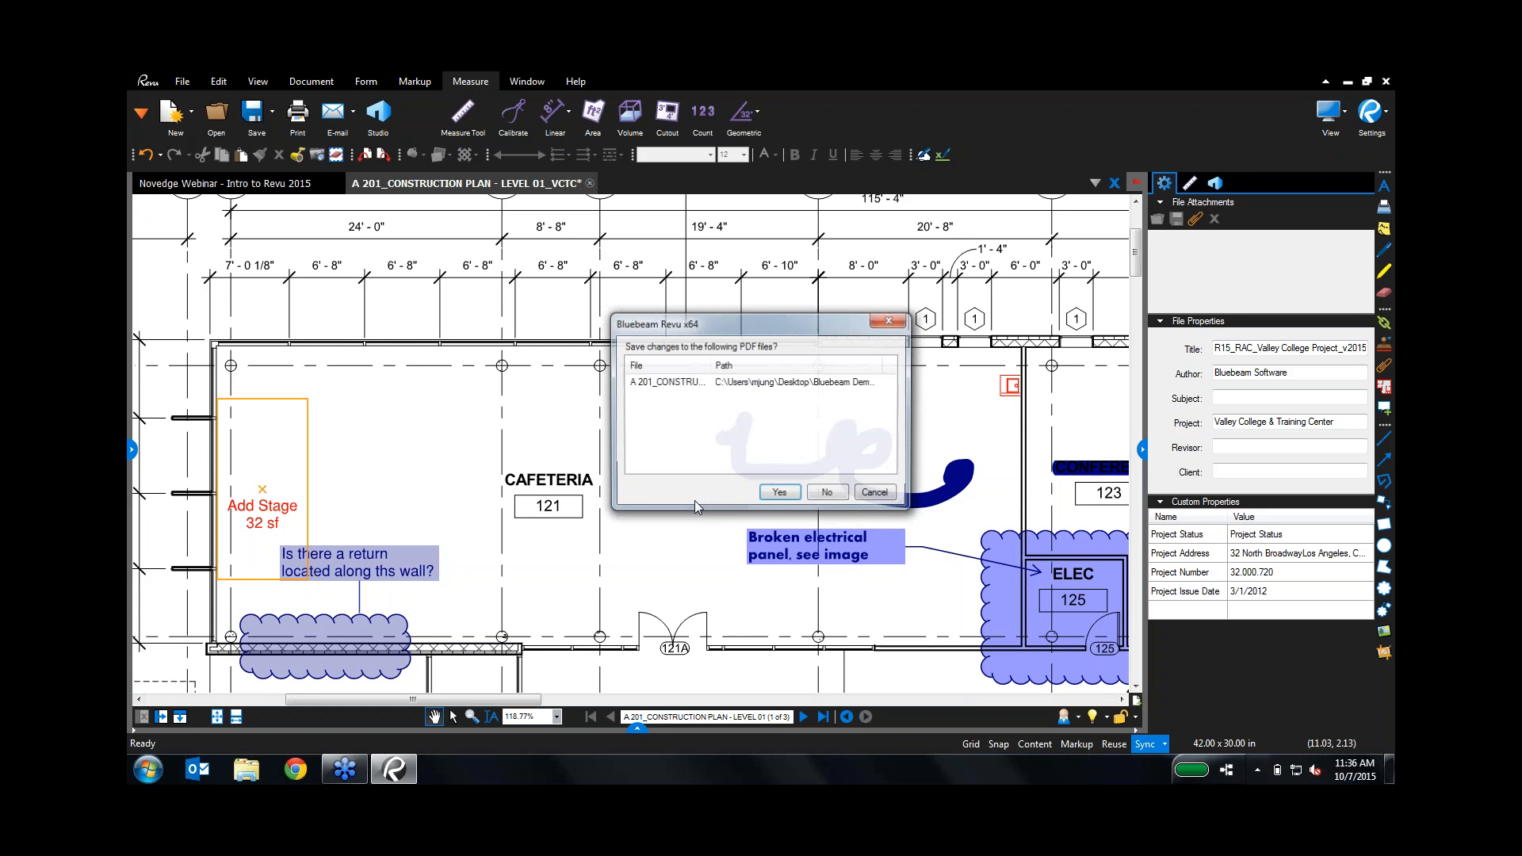
click(827, 494)
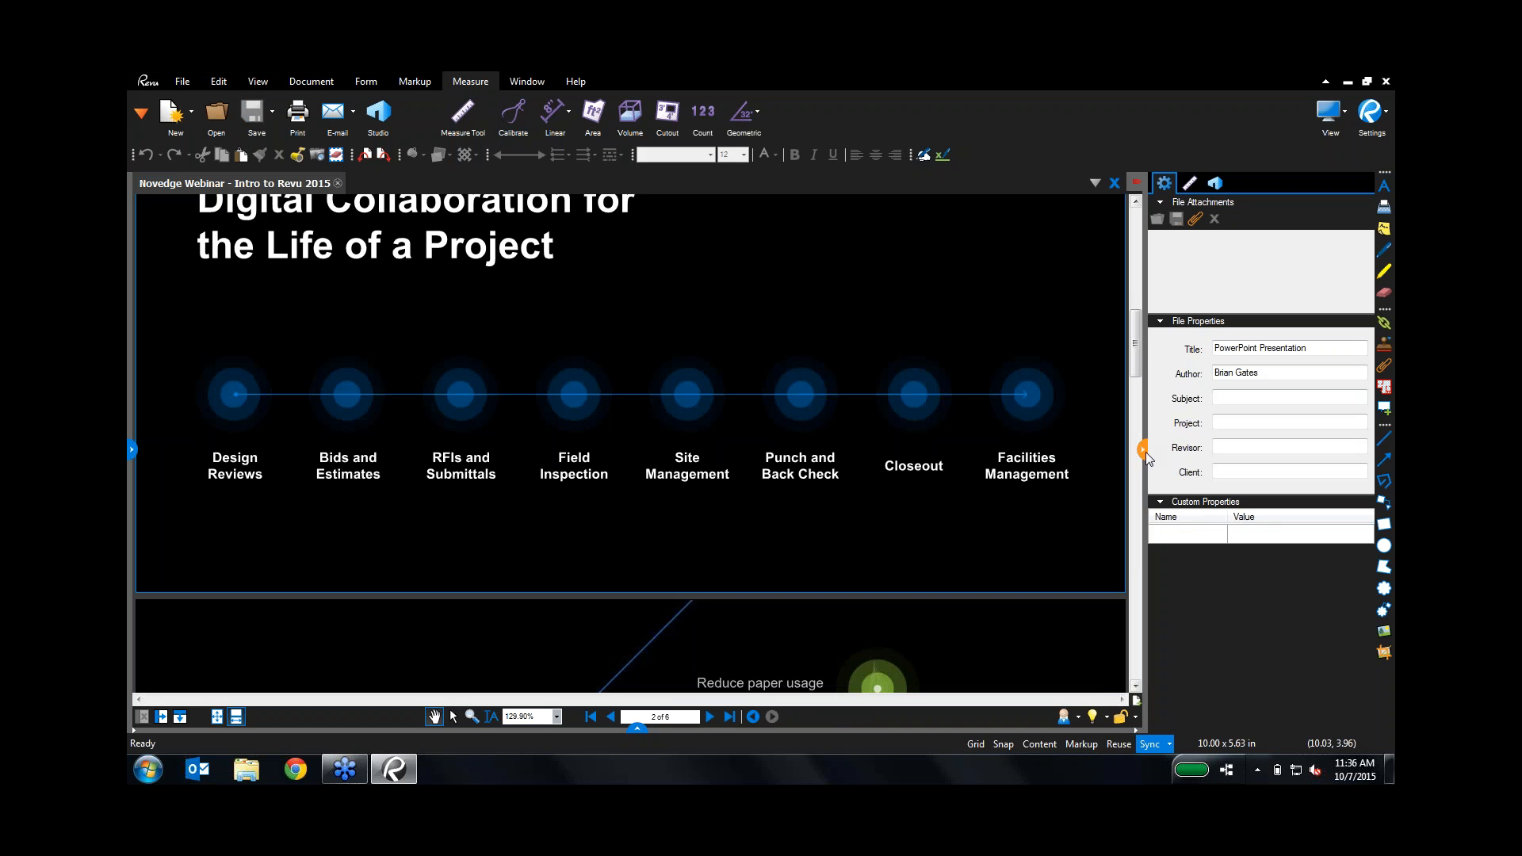
Step: Hide file properties and expand the Dynamic Scaling set in the Tool Chest
click(1143, 451)
click(131, 451)
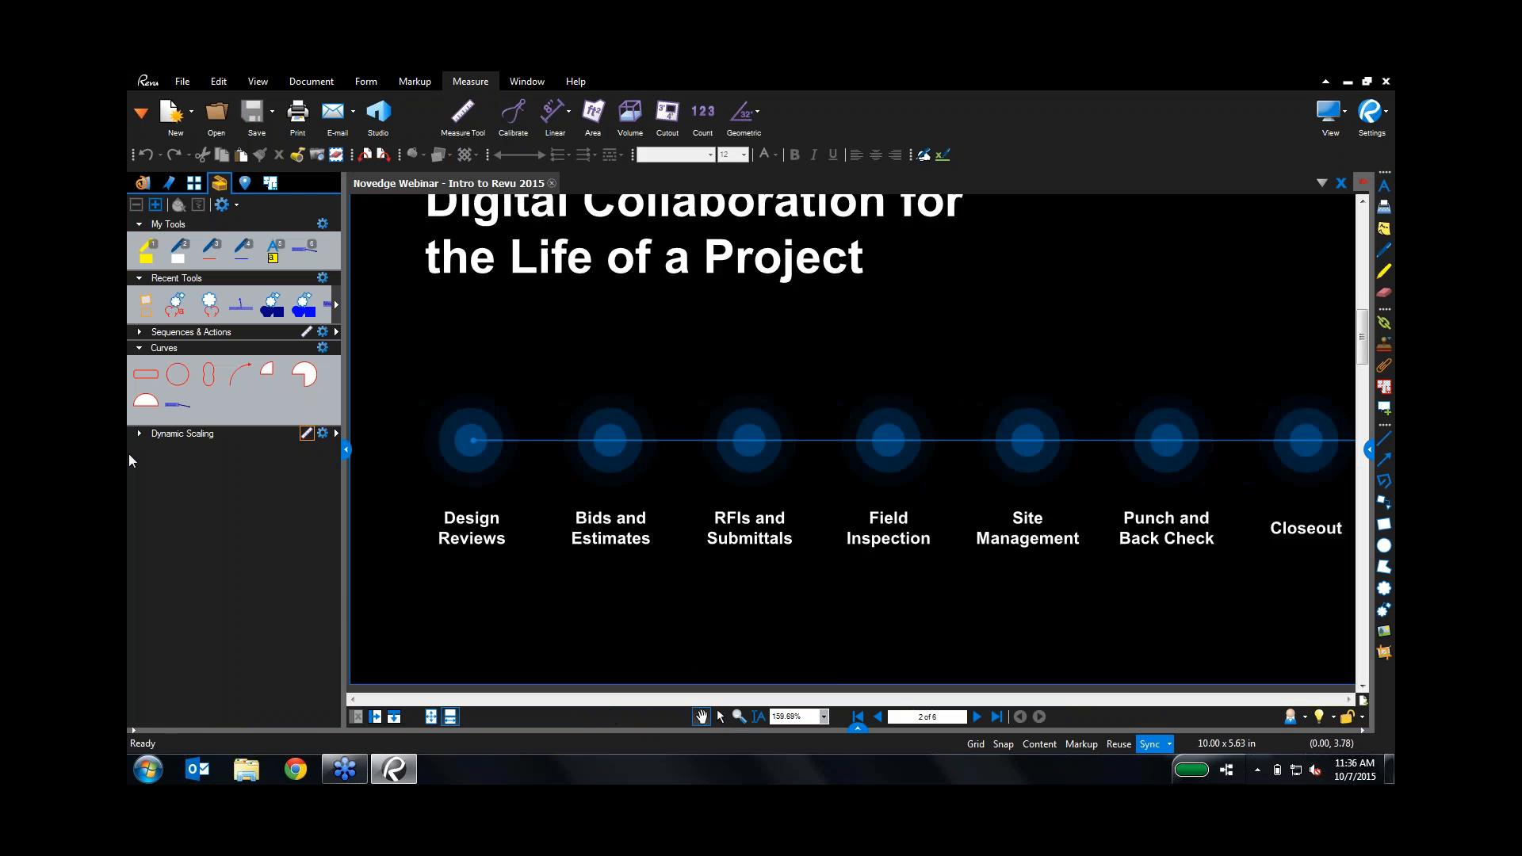
click(138, 436)
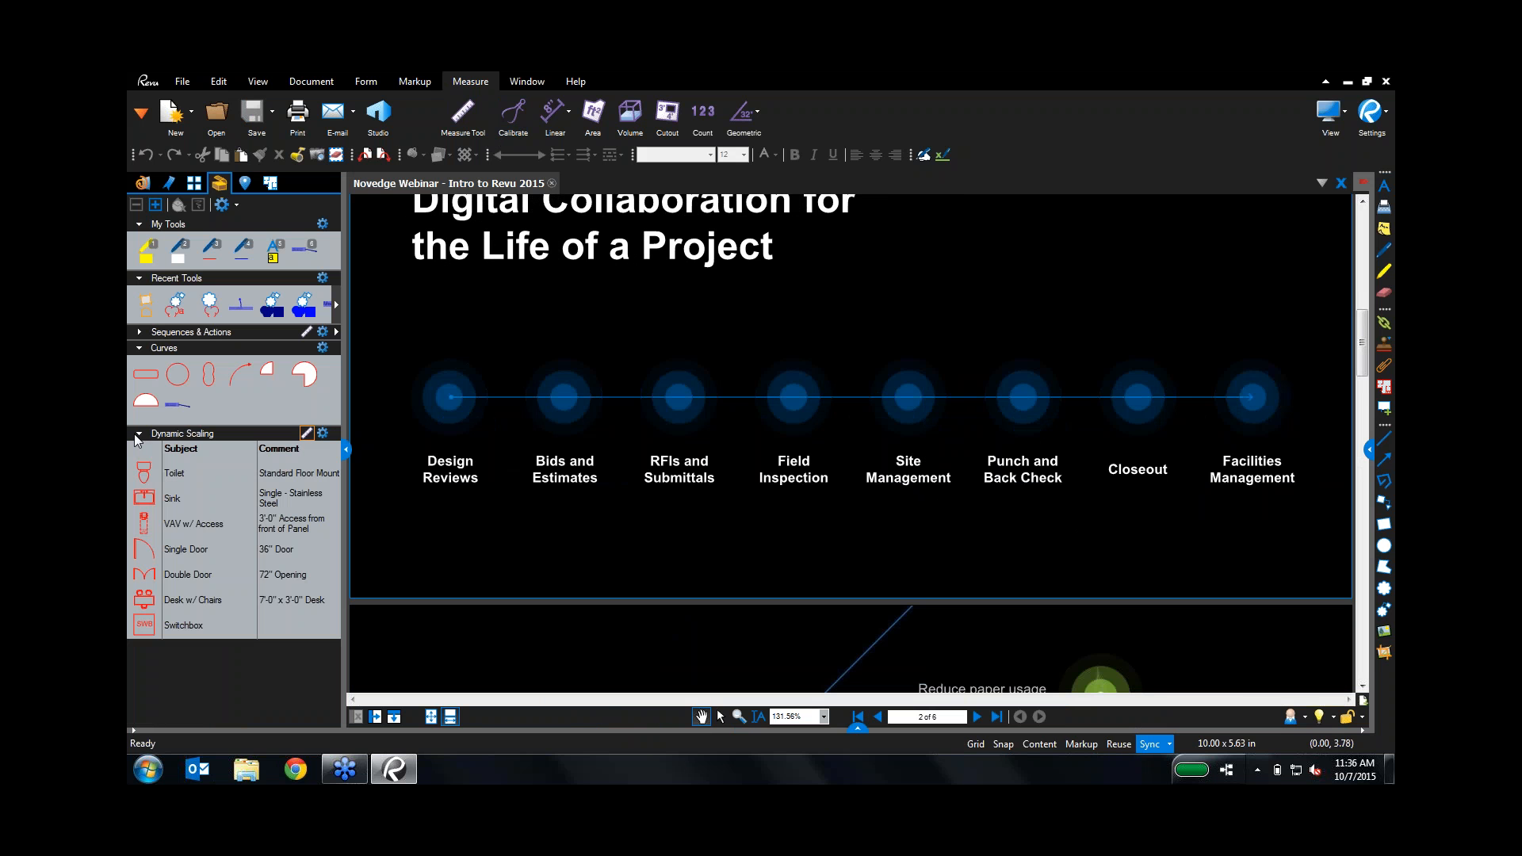
Step: Open E101_1ST FLOOR POWER PLAN_VCTC from recent files and zoom to the Elec Room 113 detail
click(142, 184)
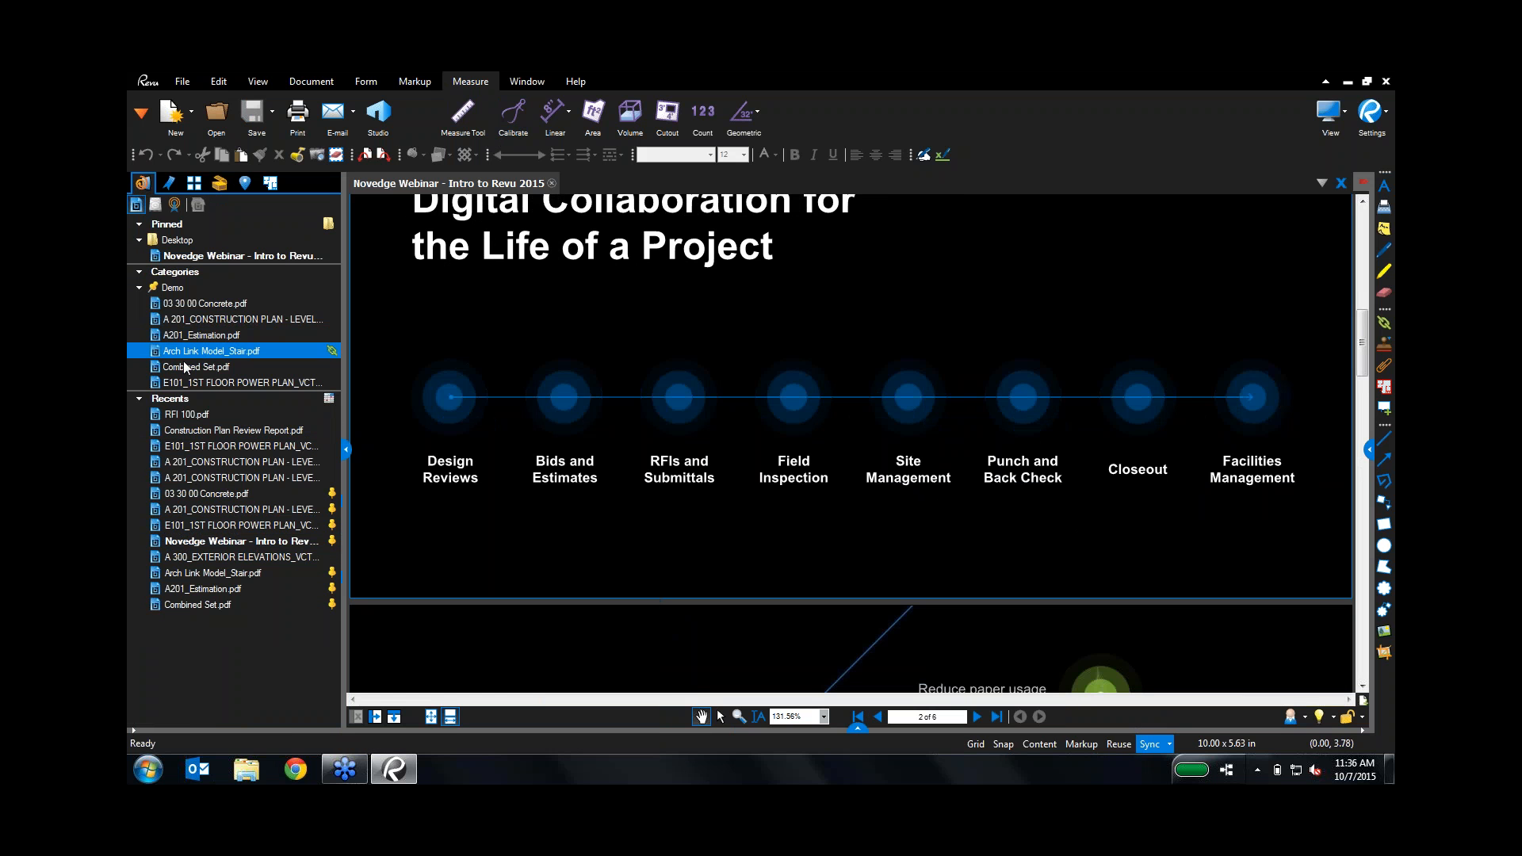
click(189, 383)
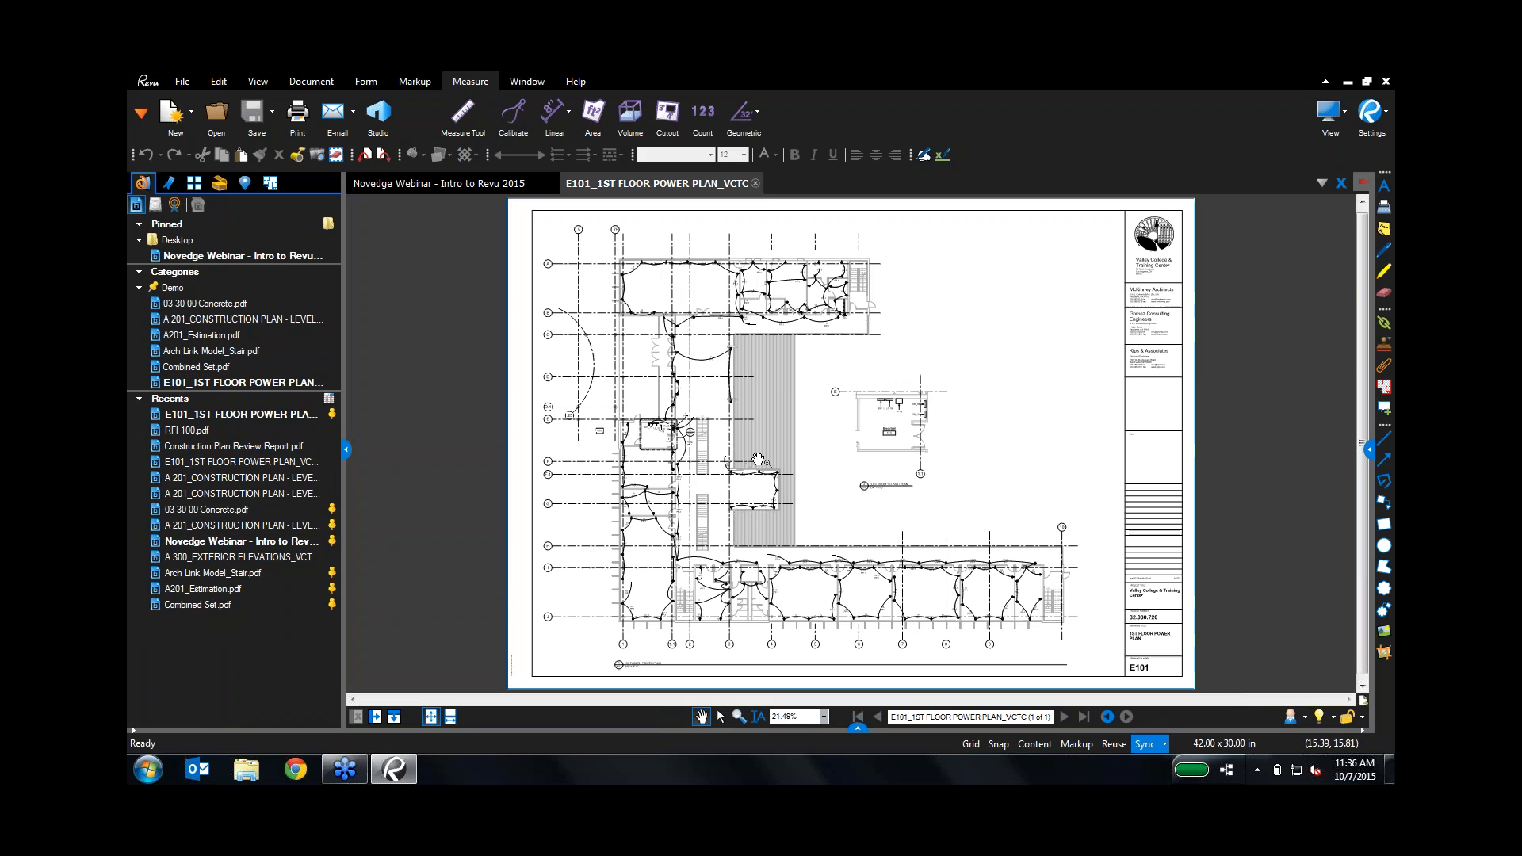
scroll(627, 453, up, 3)
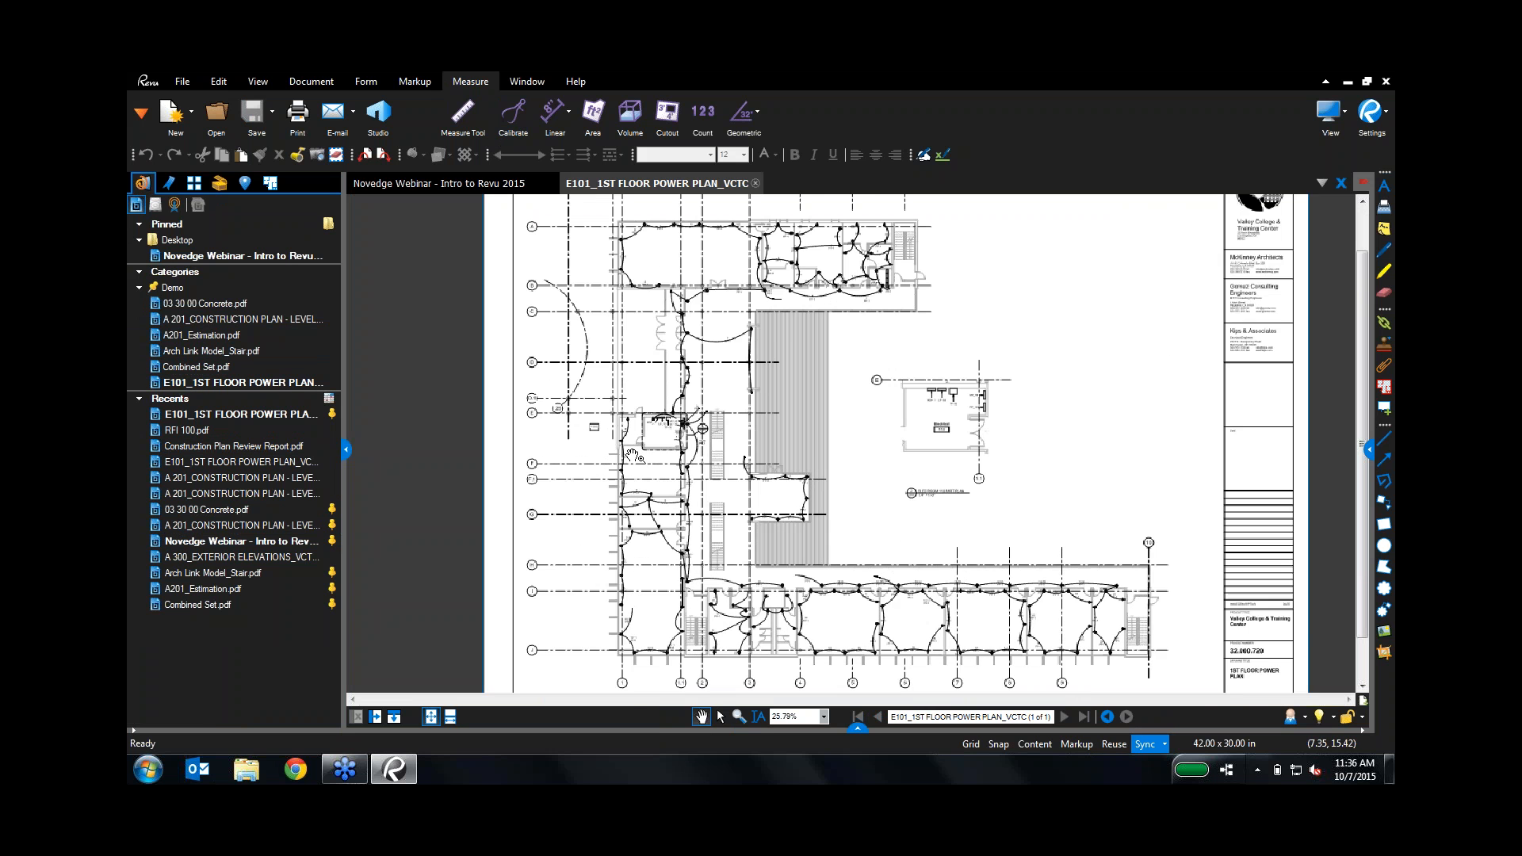
scroll(626, 453, up, 4)
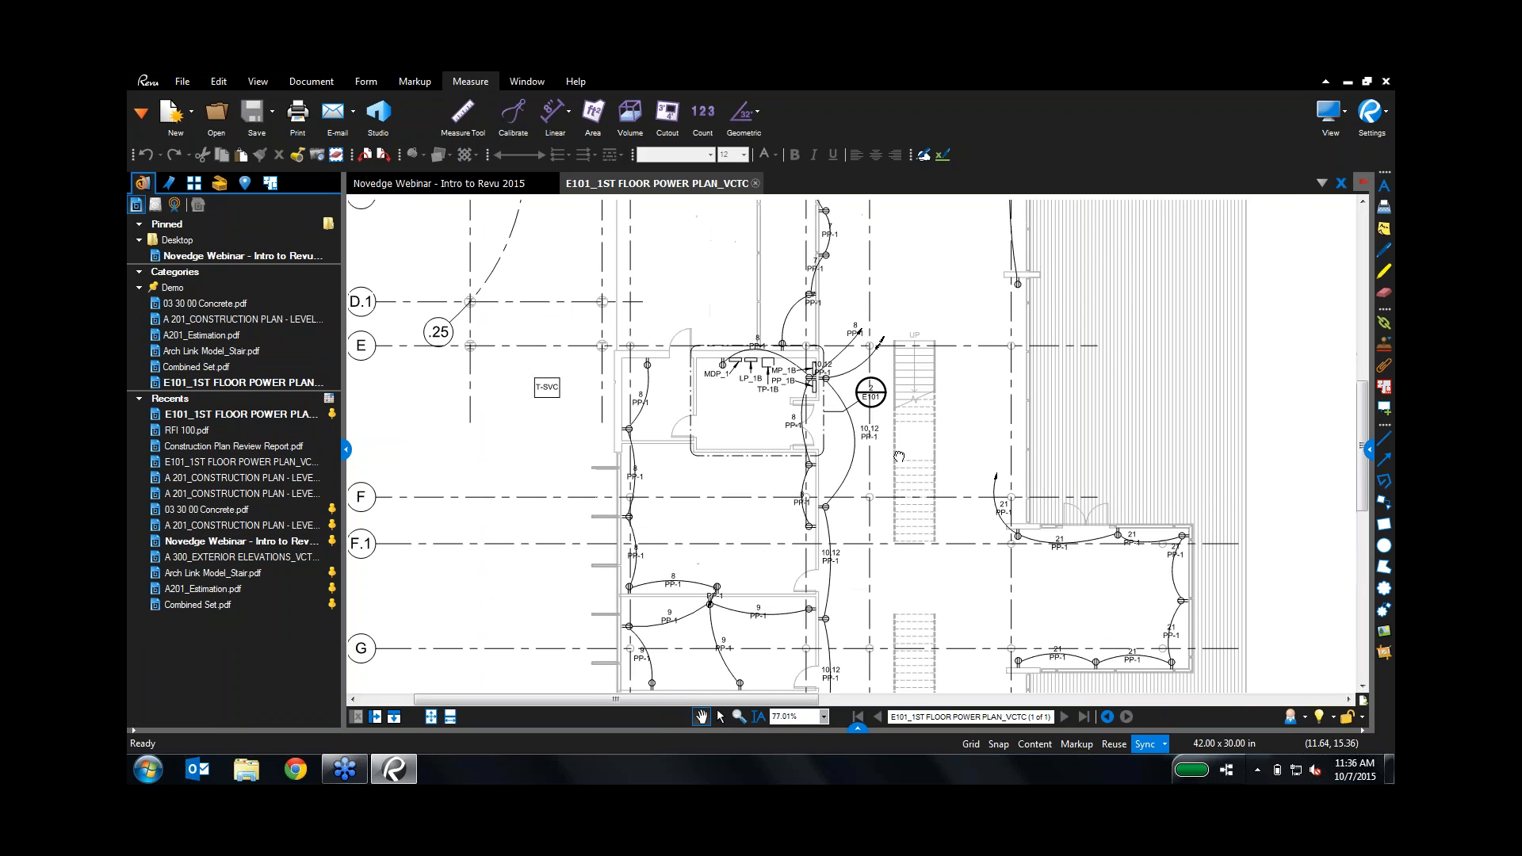
scroll(892, 473, up, 4)
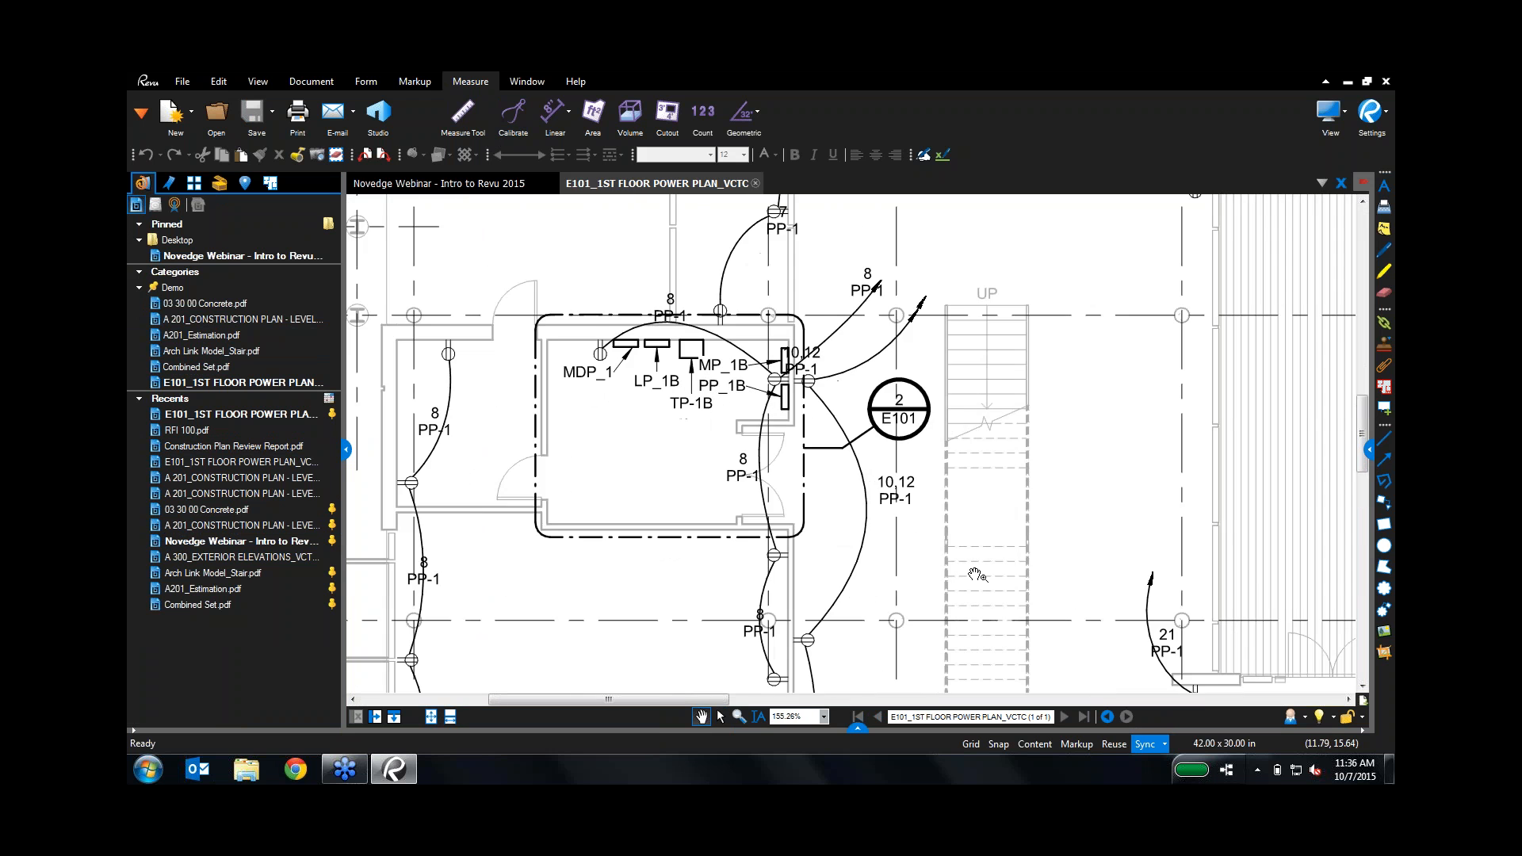
scroll(977, 574, down, 4)
mouse_move(1107, 508)
mouse_down()
mouse_move(942, 524)
mouse_move(426, 465)
mouse_up()
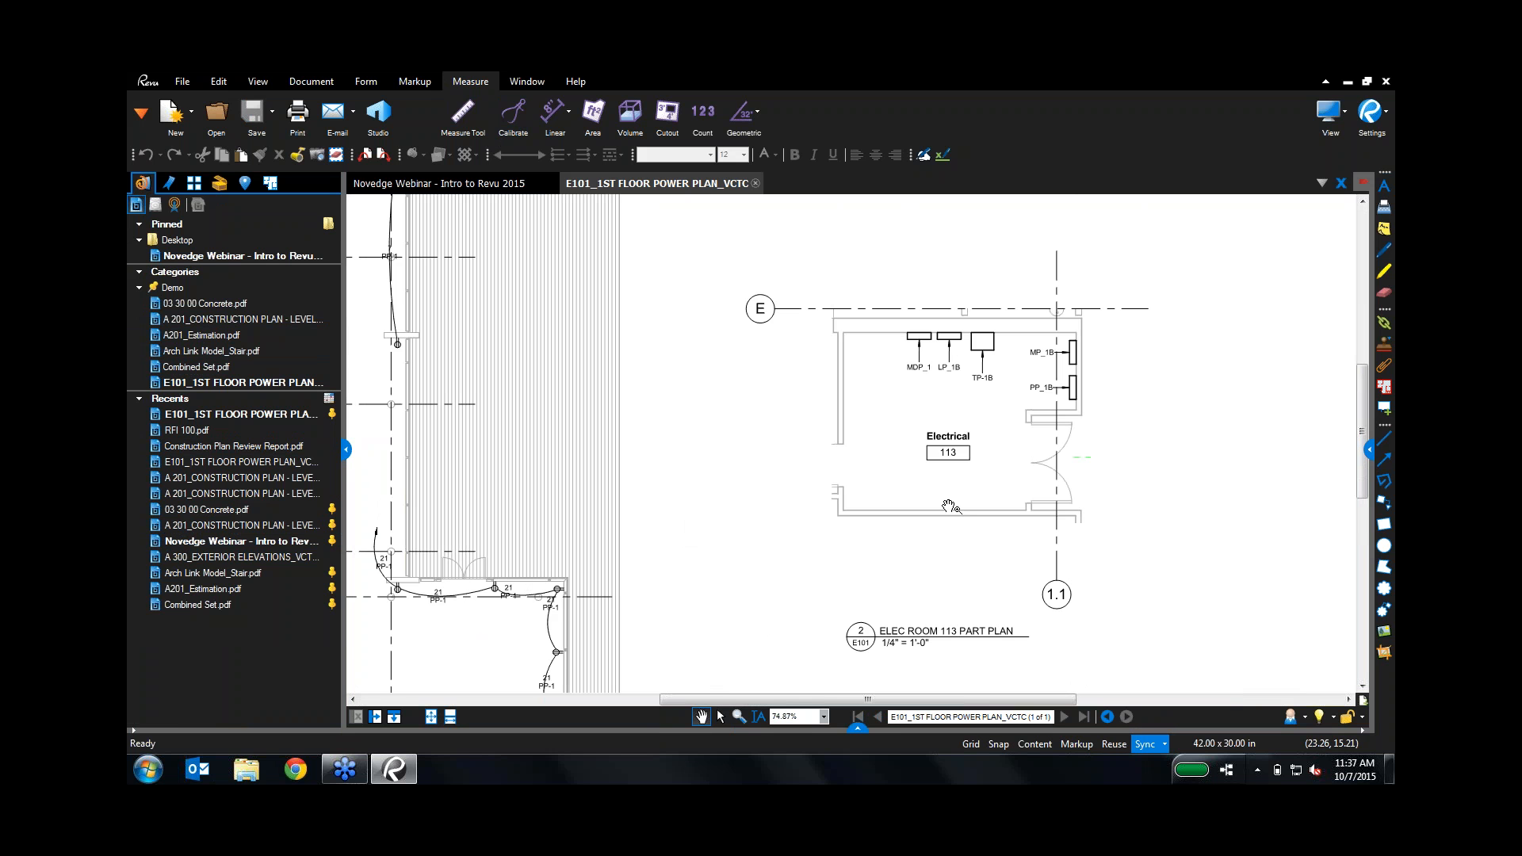
Step: Place a Switchbox symbol from the Dynamic Scaling set in the main electrical room
click(221, 187)
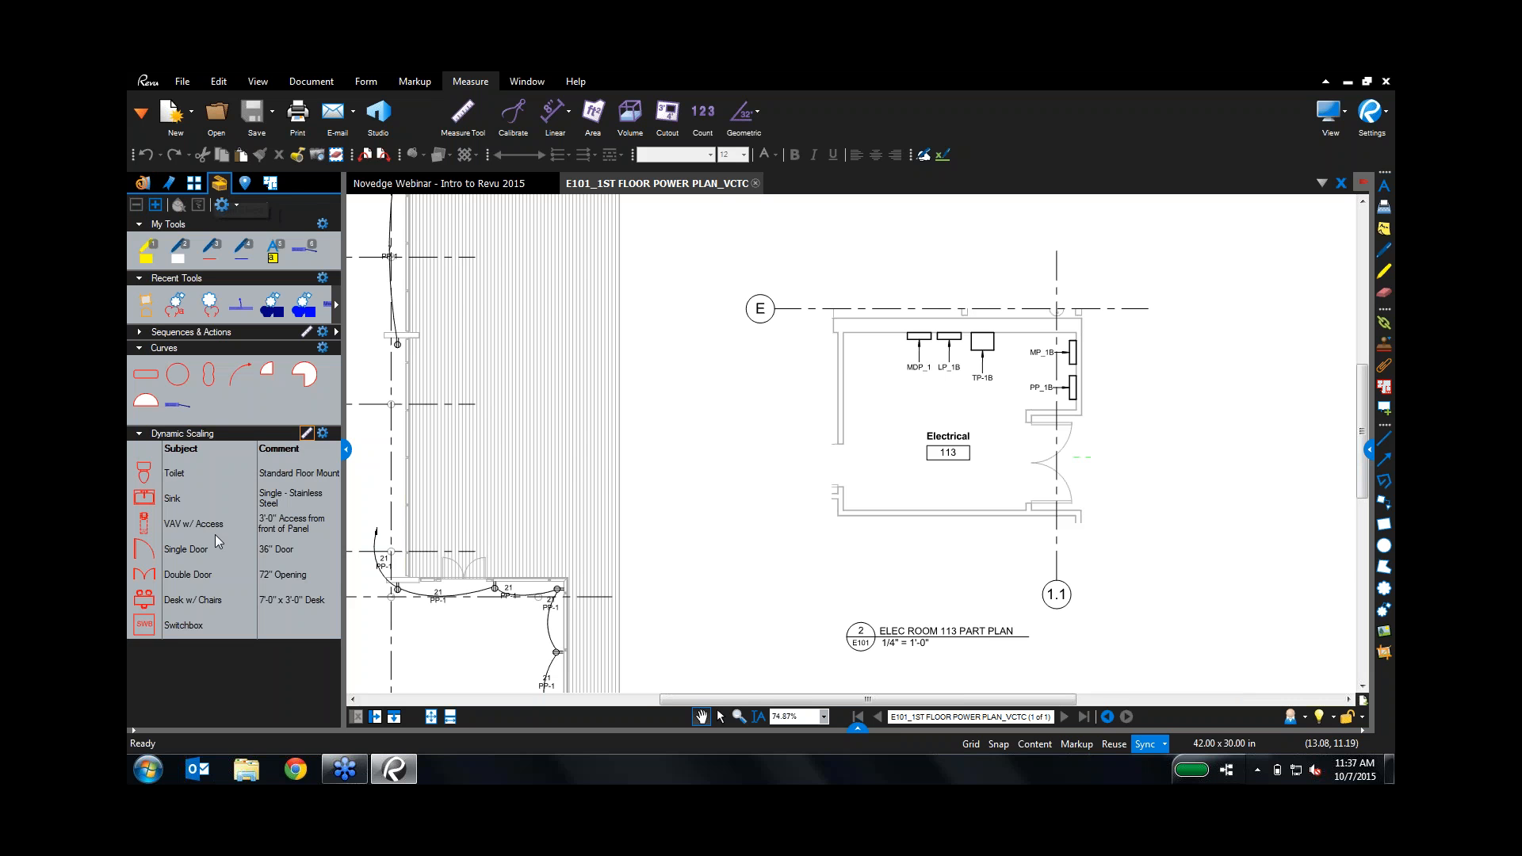
mouse_move(581, 464)
mouse_down()
mouse_move(646, 416)
mouse_move(815, 407)
mouse_move(925, 423)
mouse_up()
click(157, 624)
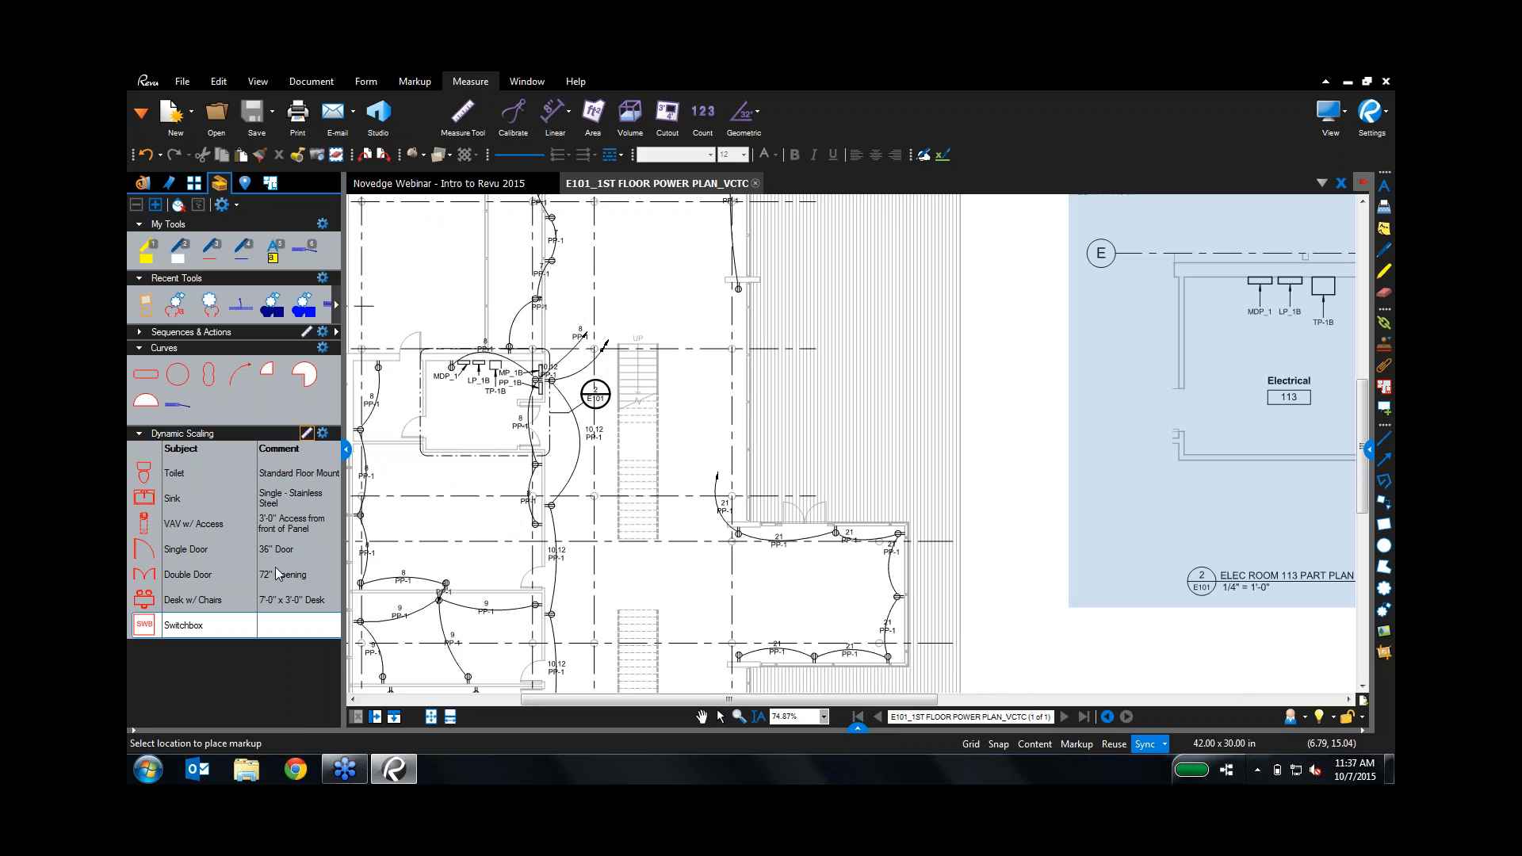
click(427, 412)
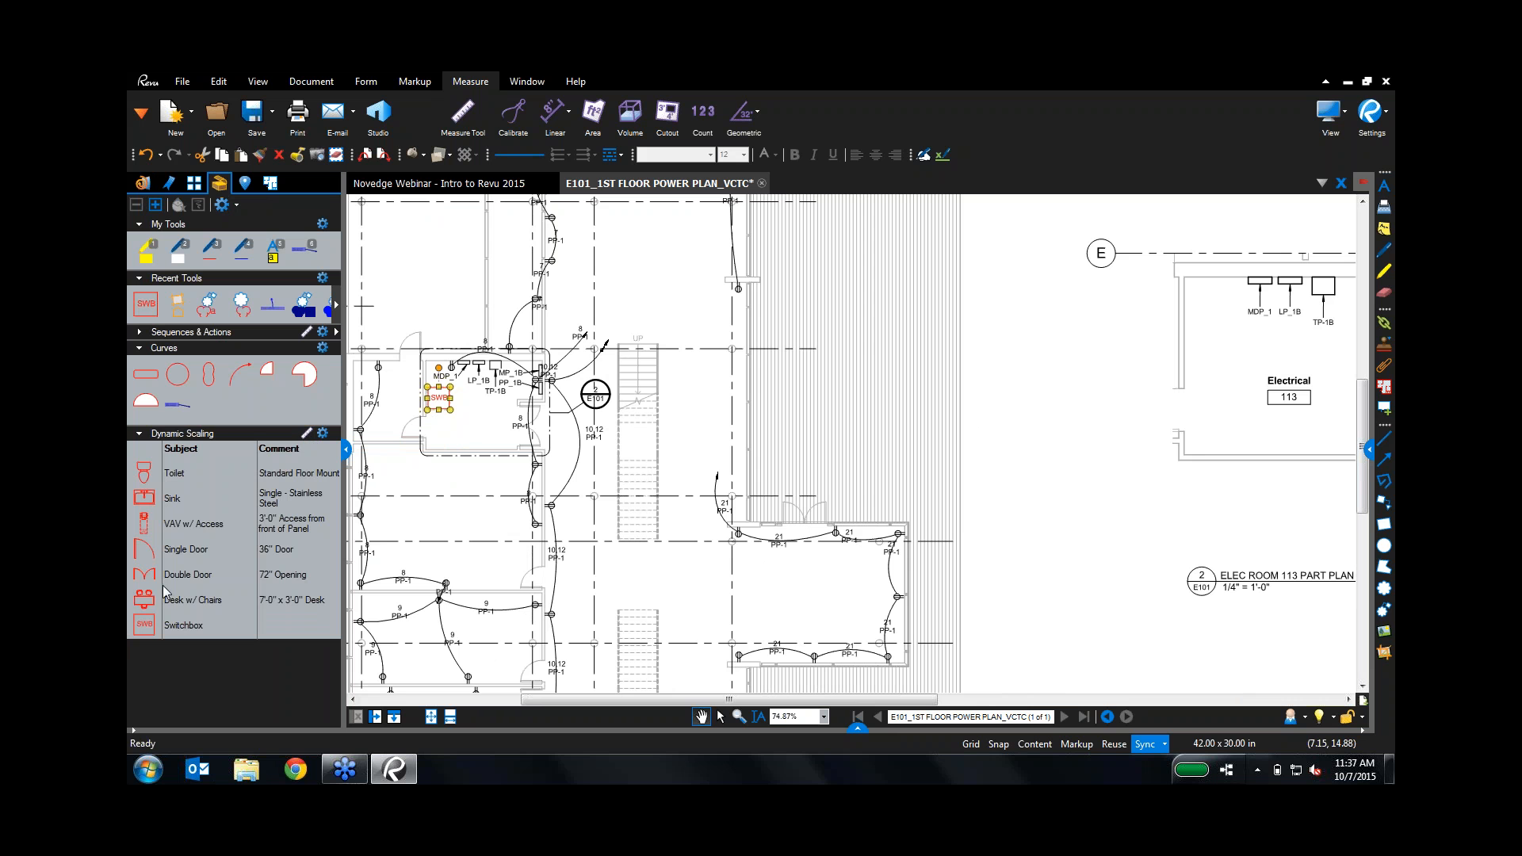
Step: Add an enlarged switchbox in the Room 113 detail, then undo it
click(146, 629)
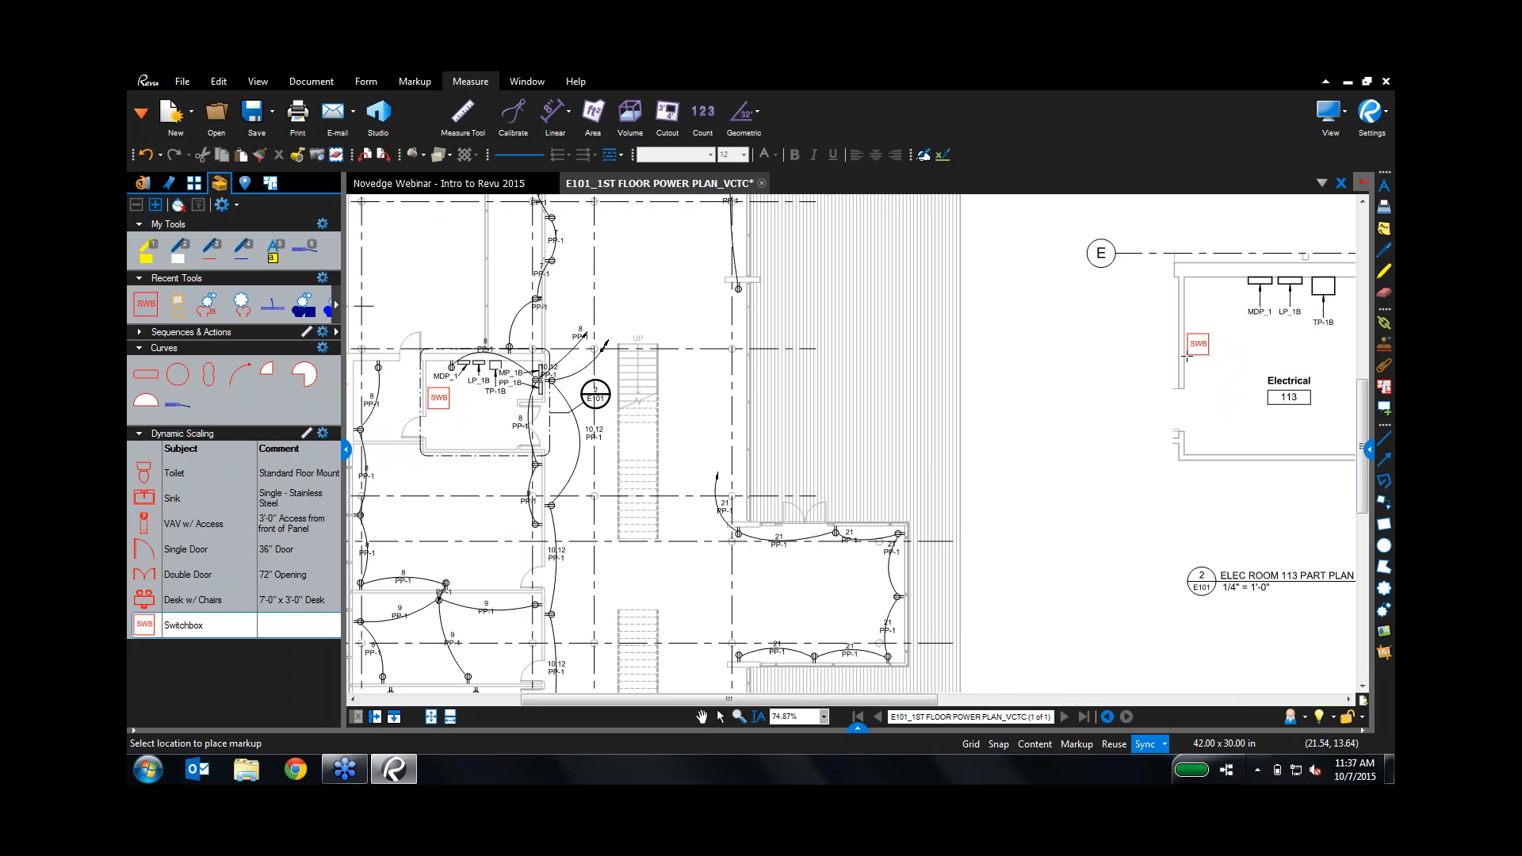
click(1186, 357)
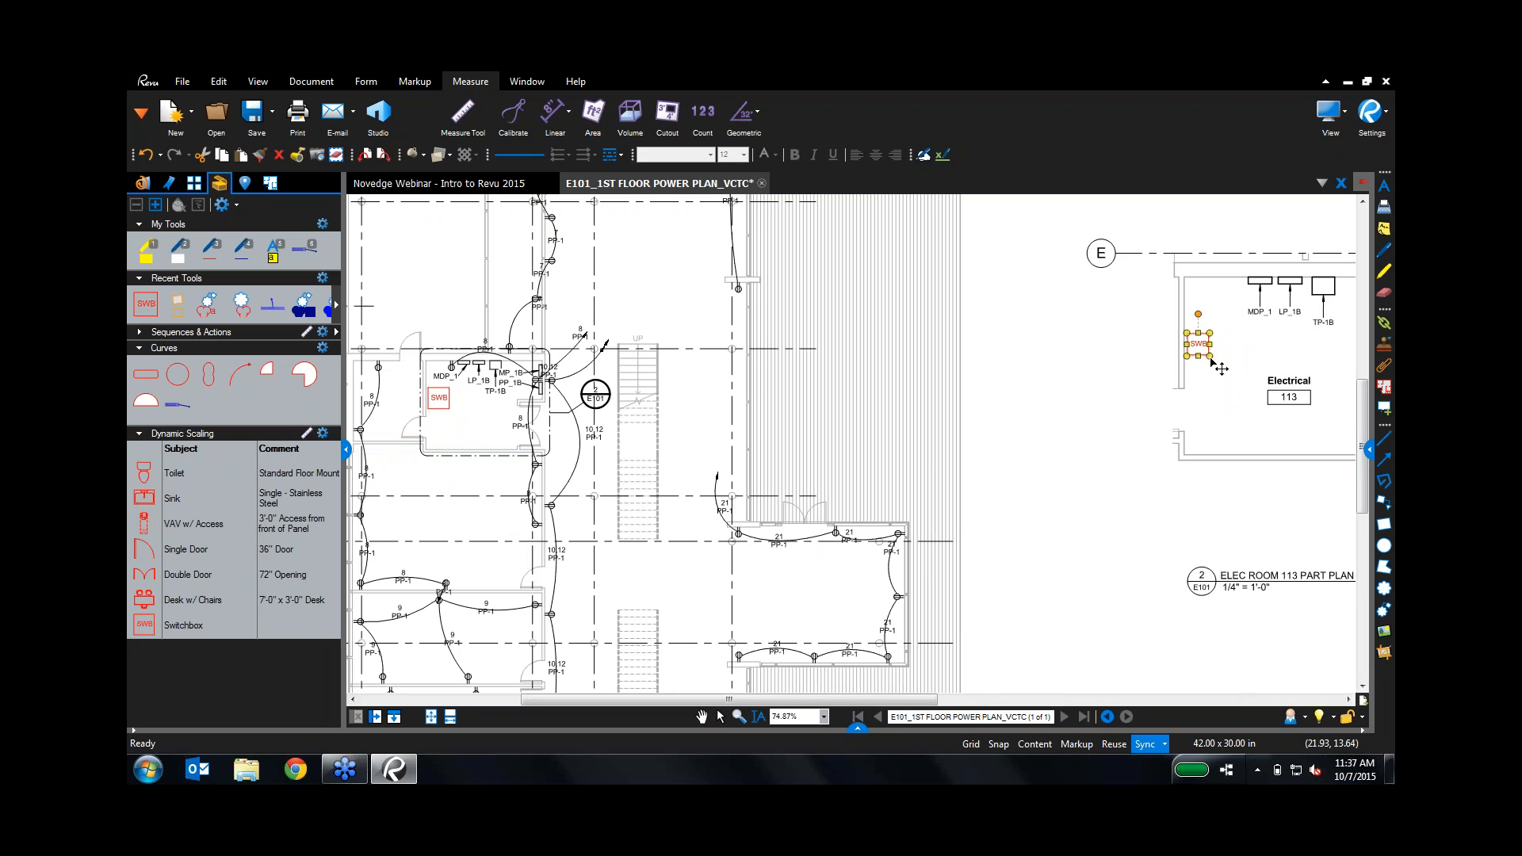
drag(1234, 376, 1250, 394)
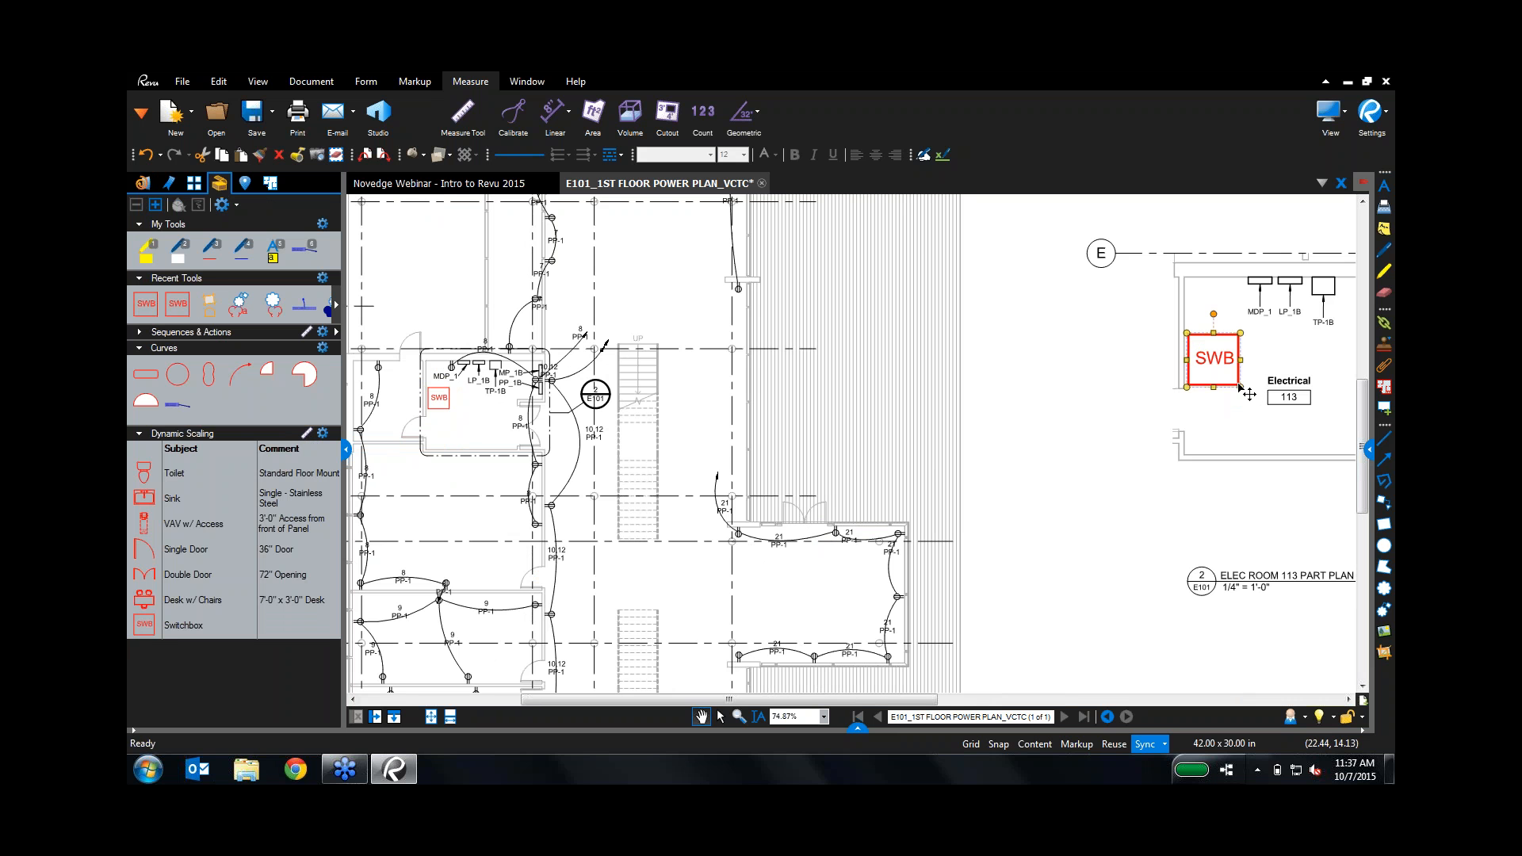
key(ctrl+z)
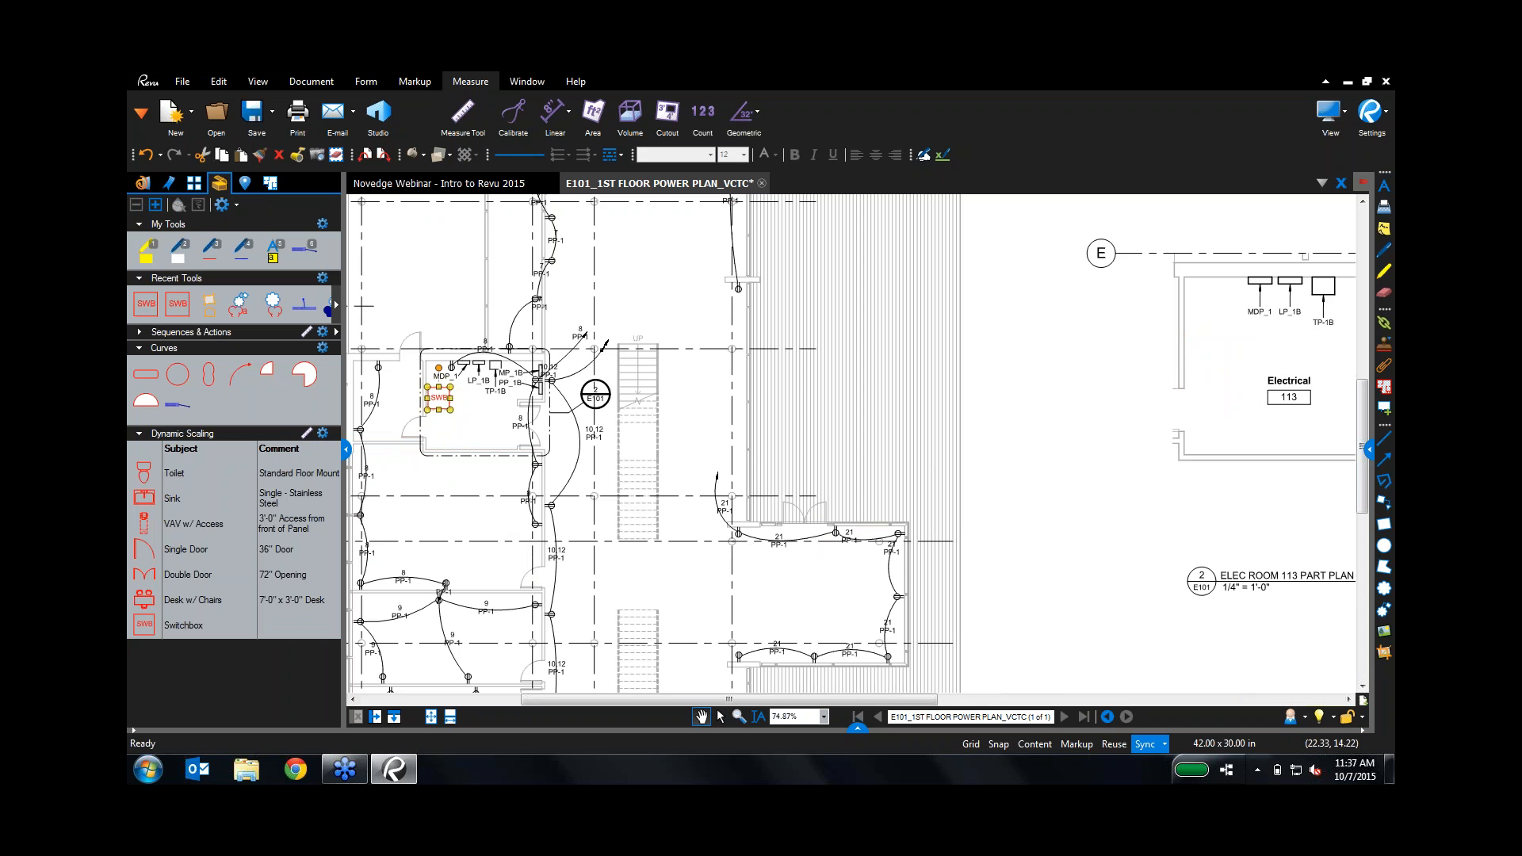
click(322, 433)
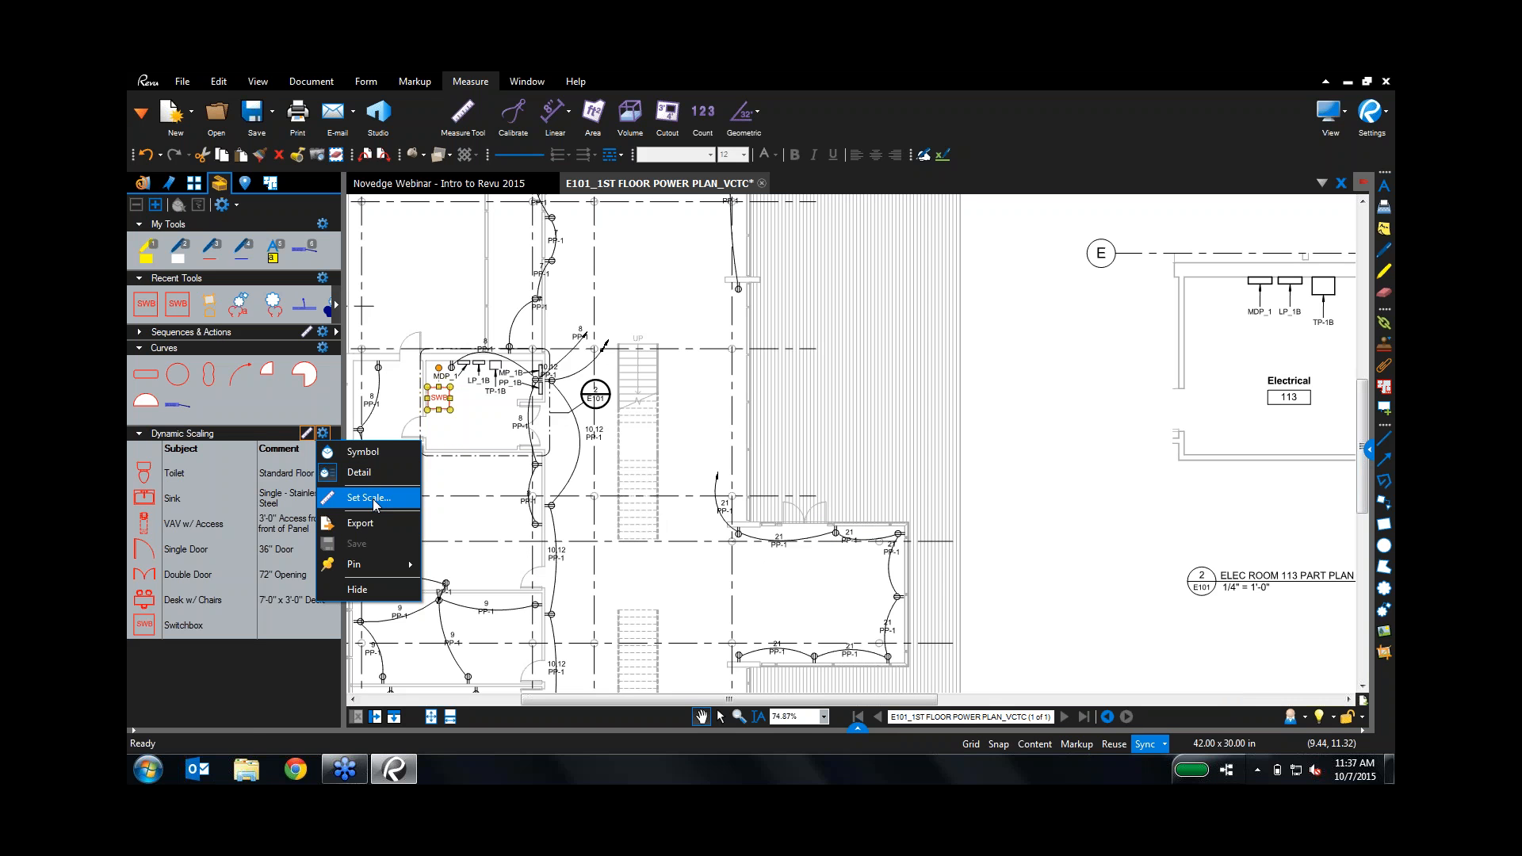
Step: Check the Dynamic Scaling scale unchanged, place a switchbox in ELEC ROOM 113, and close E101
click(333, 504)
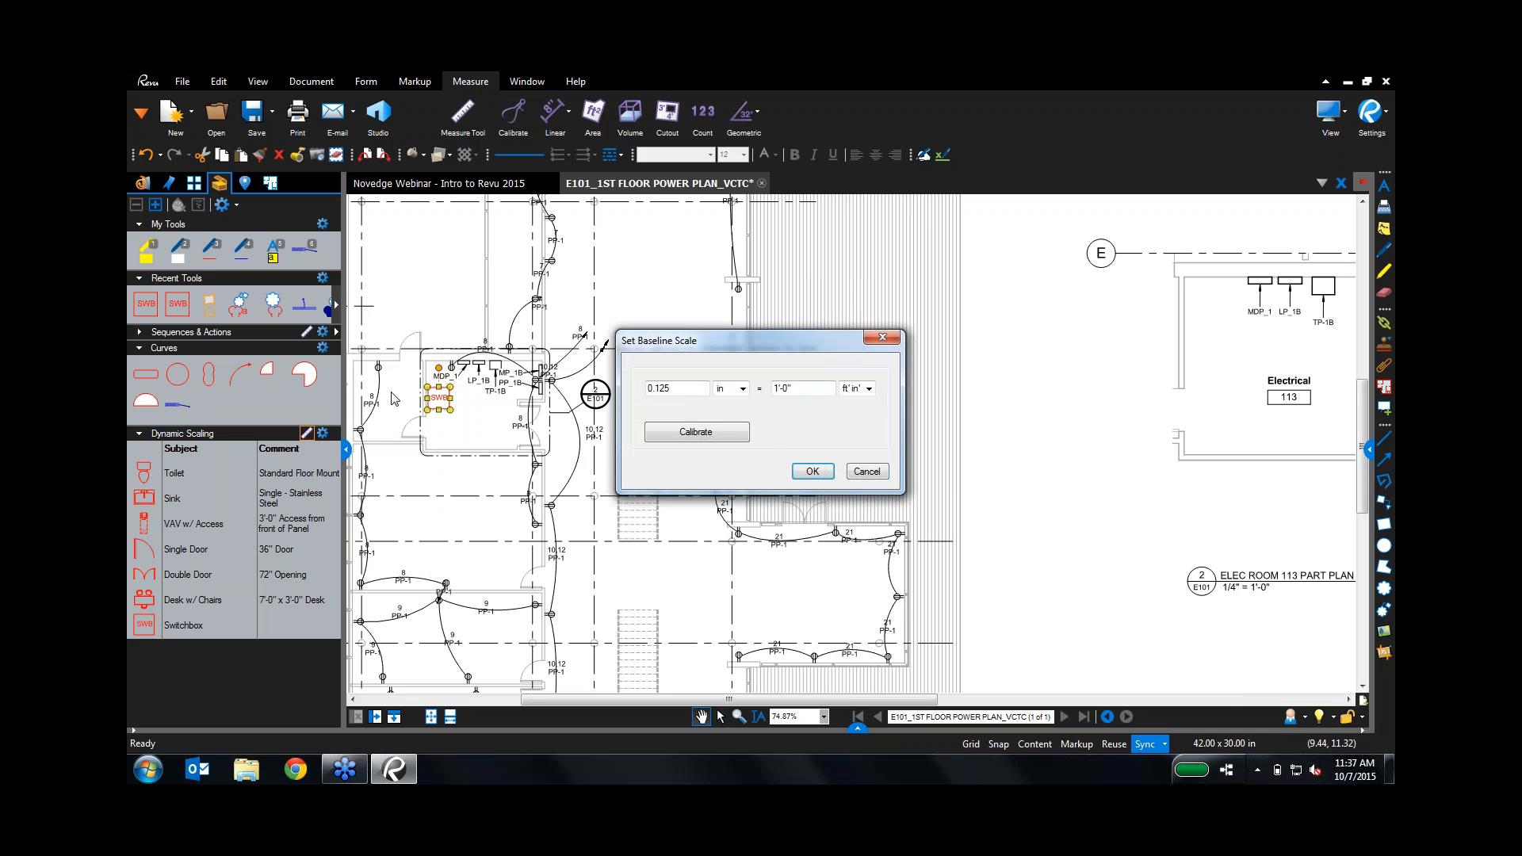
click(866, 473)
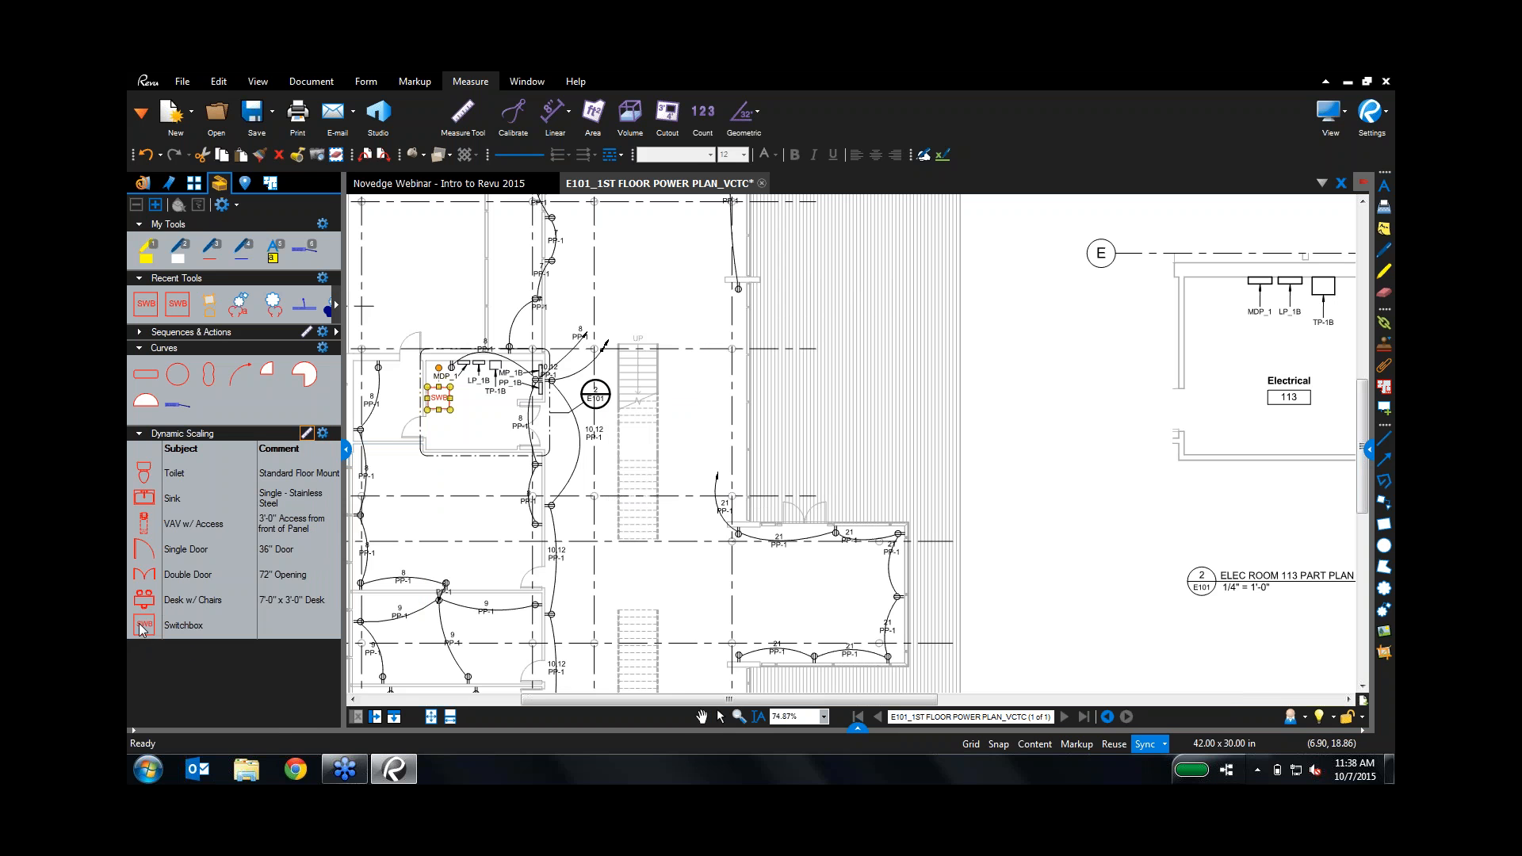
click(142, 626)
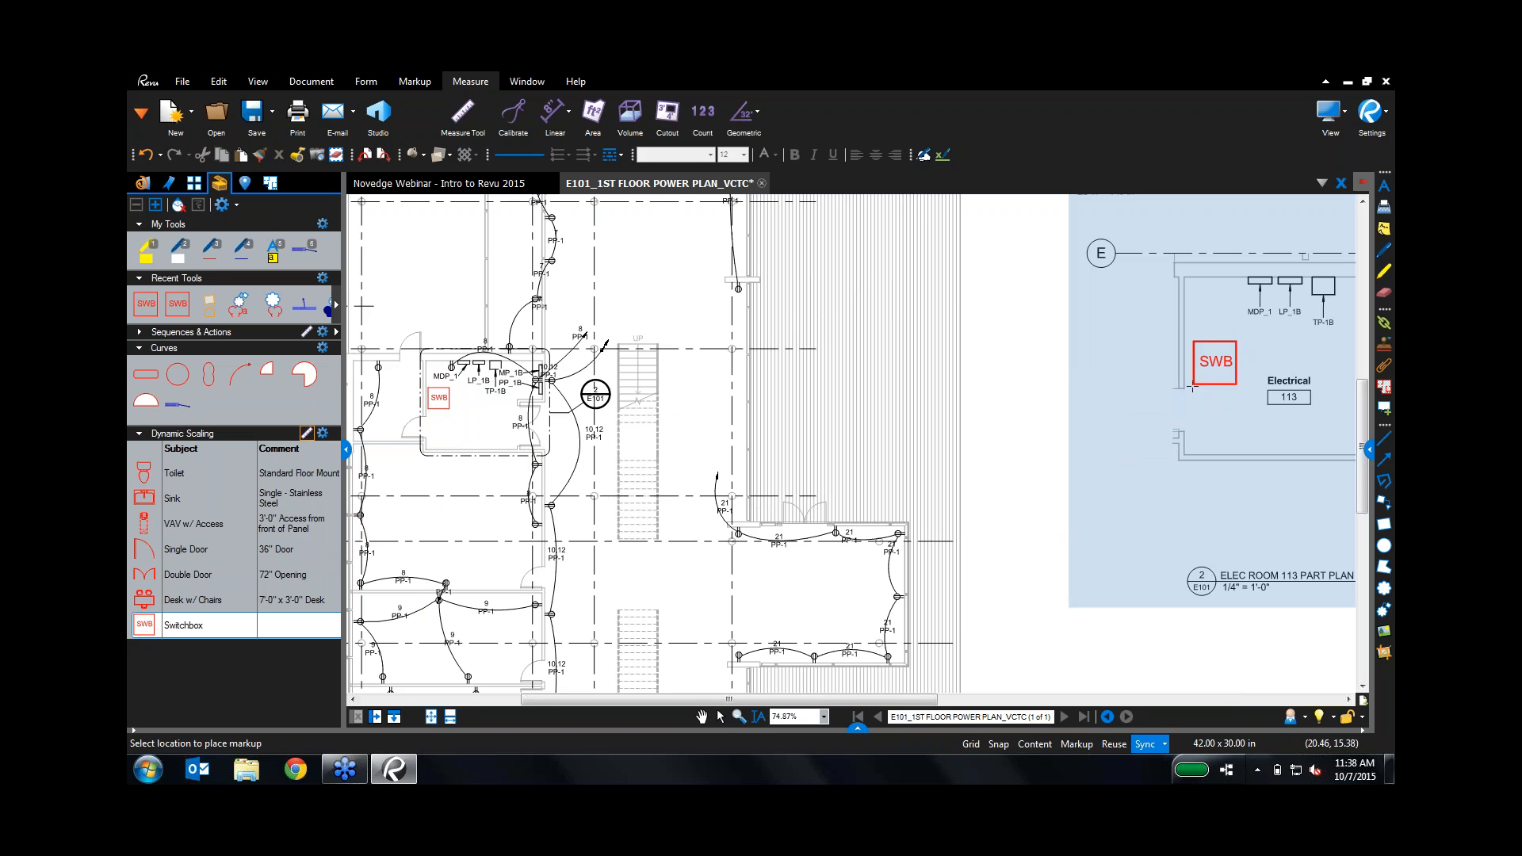
click(1184, 386)
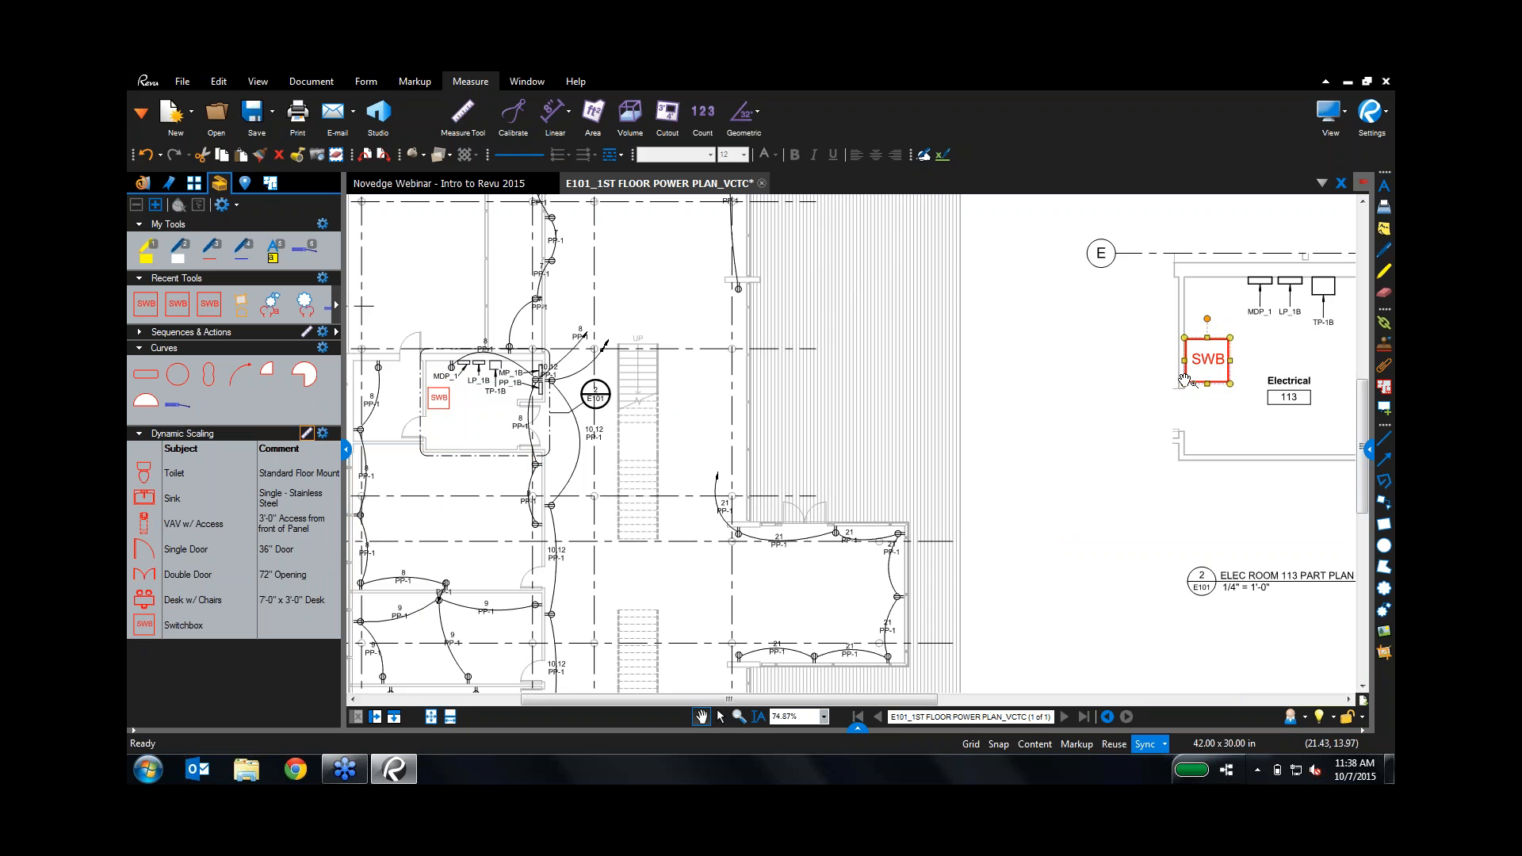
click(761, 183)
Step: Discard changes to the E101 plan and collapse the side panel
click(828, 493)
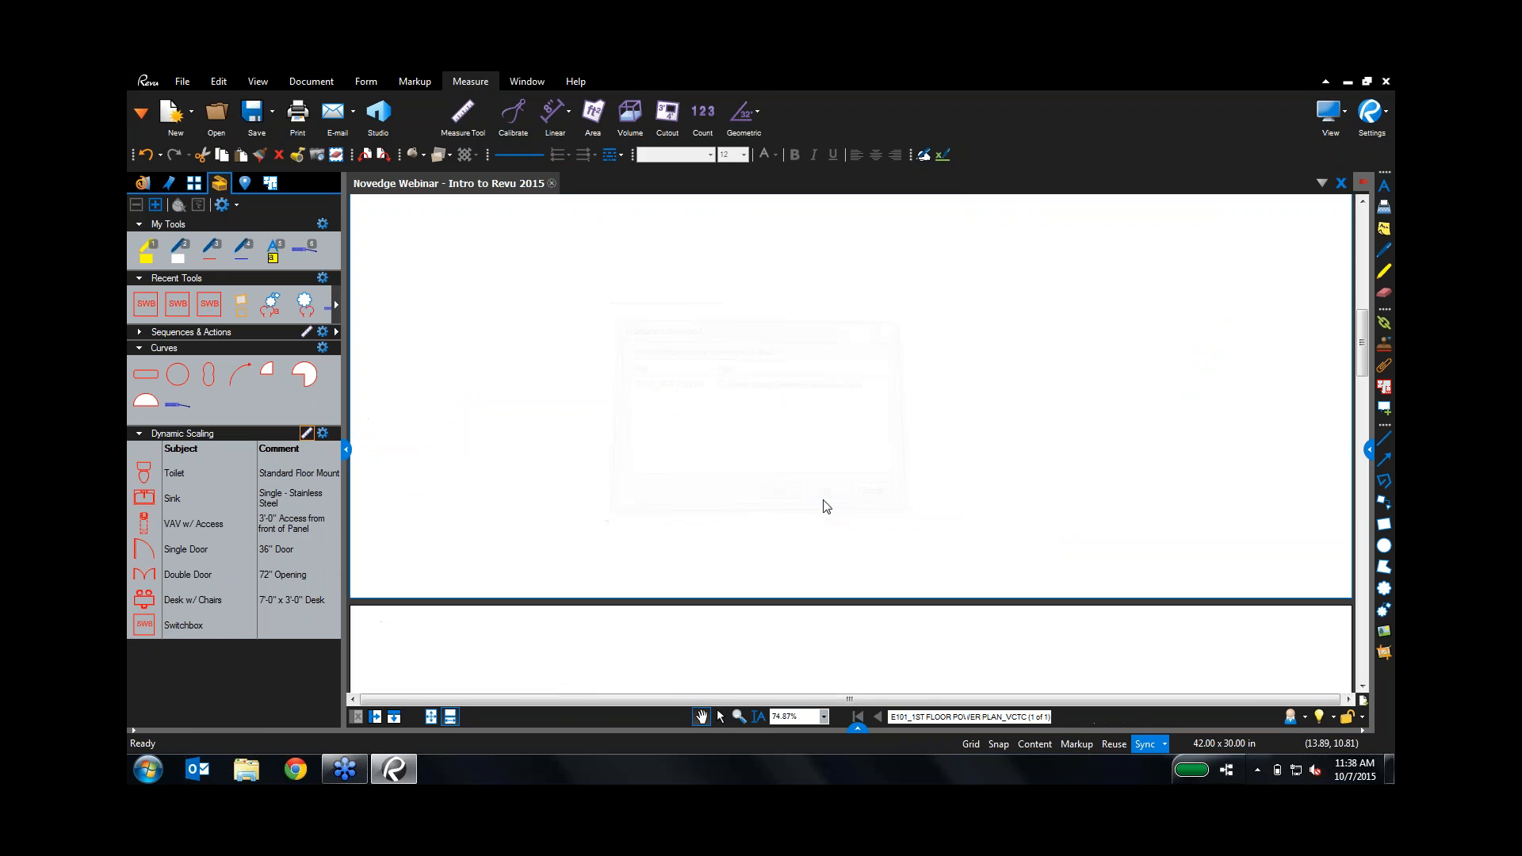
click(151, 185)
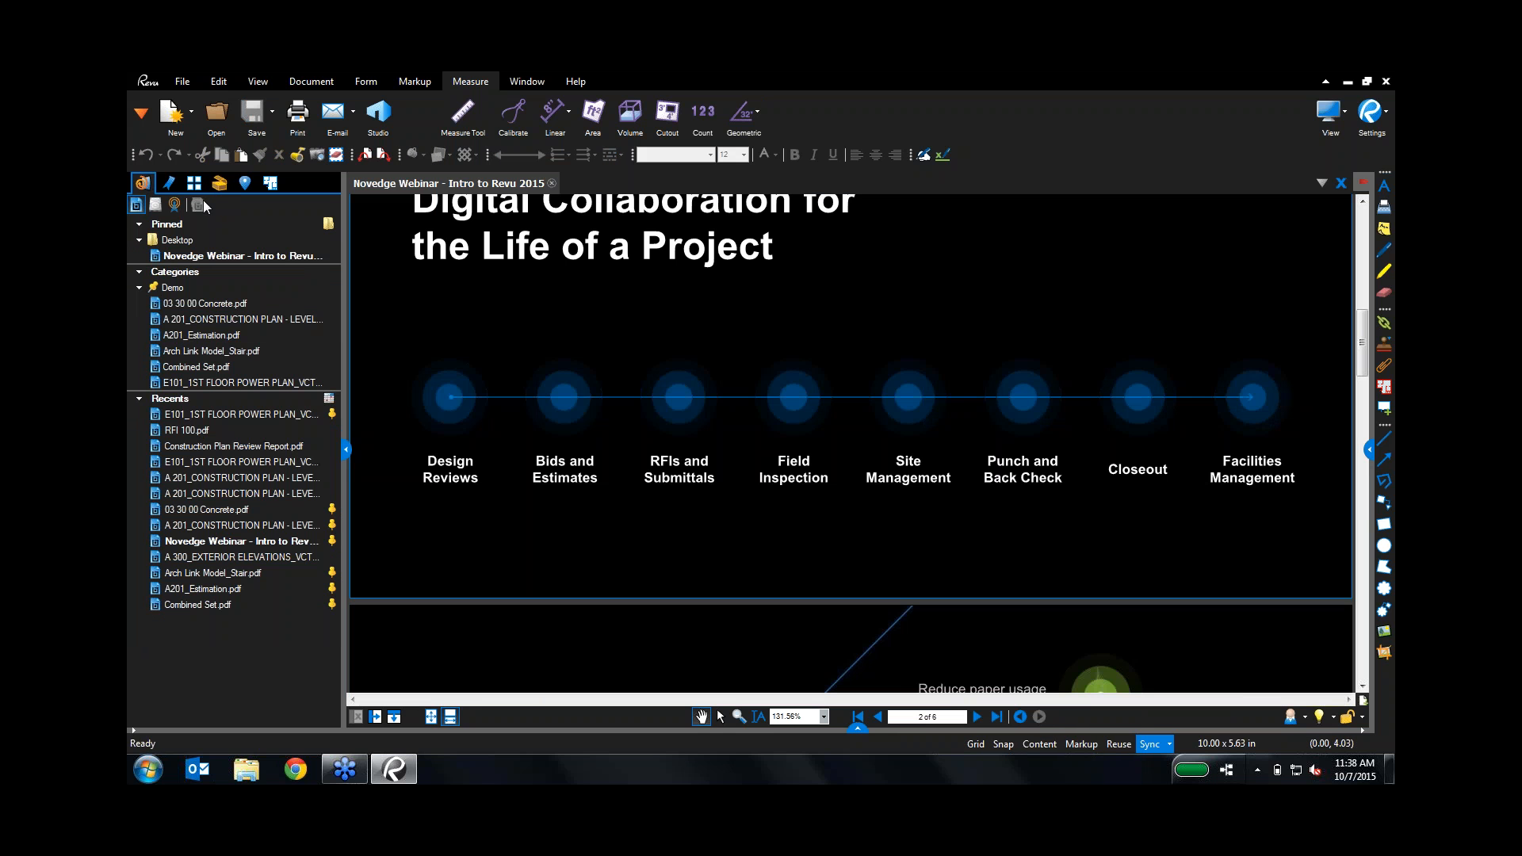
click(347, 449)
Step: Start Batch > Compare Documents from the File tab
click(178, 82)
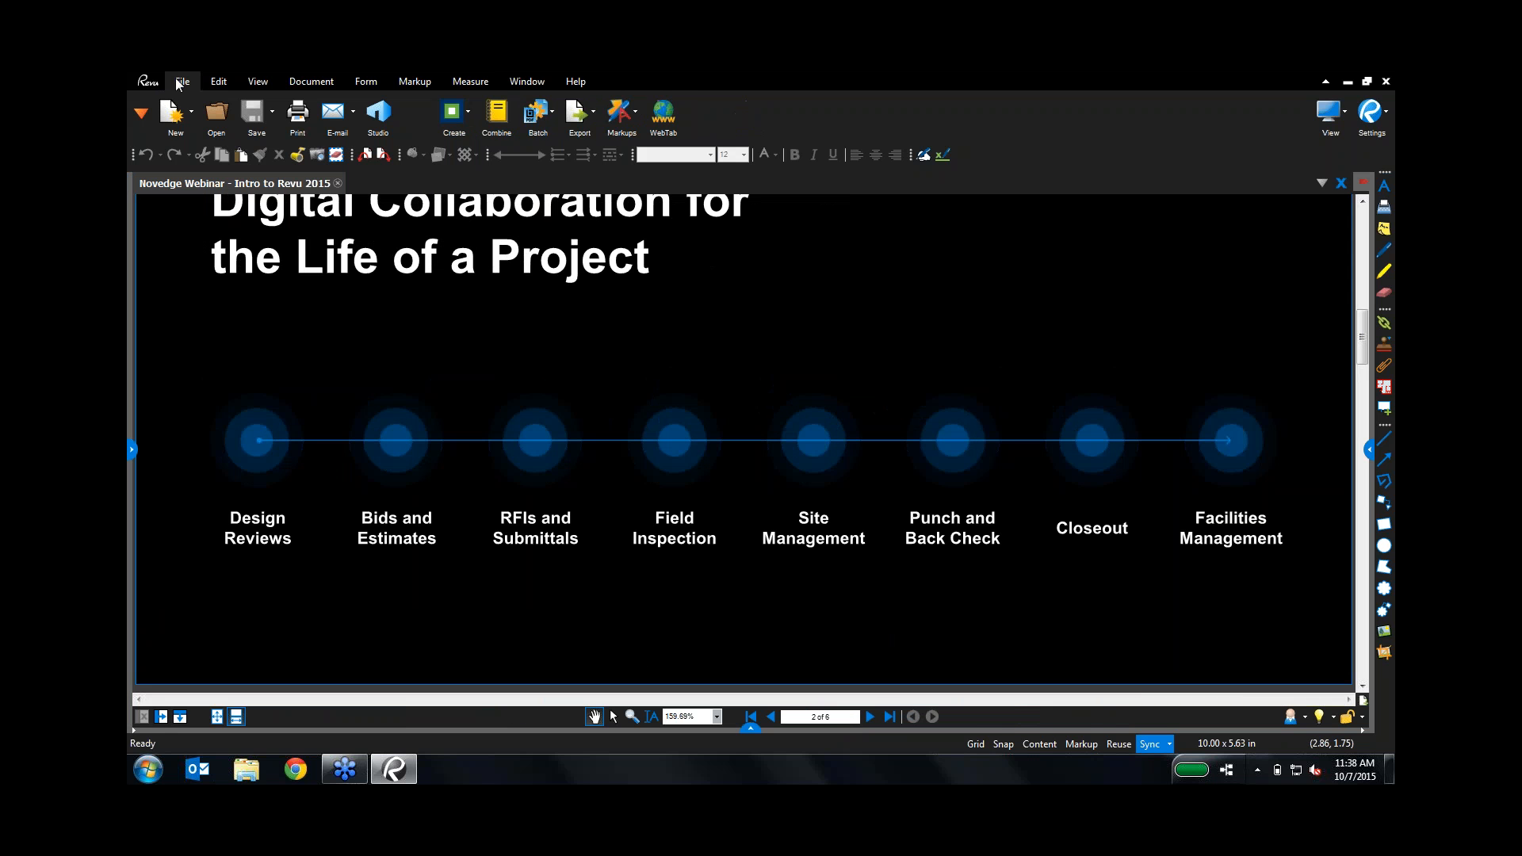
click(543, 119)
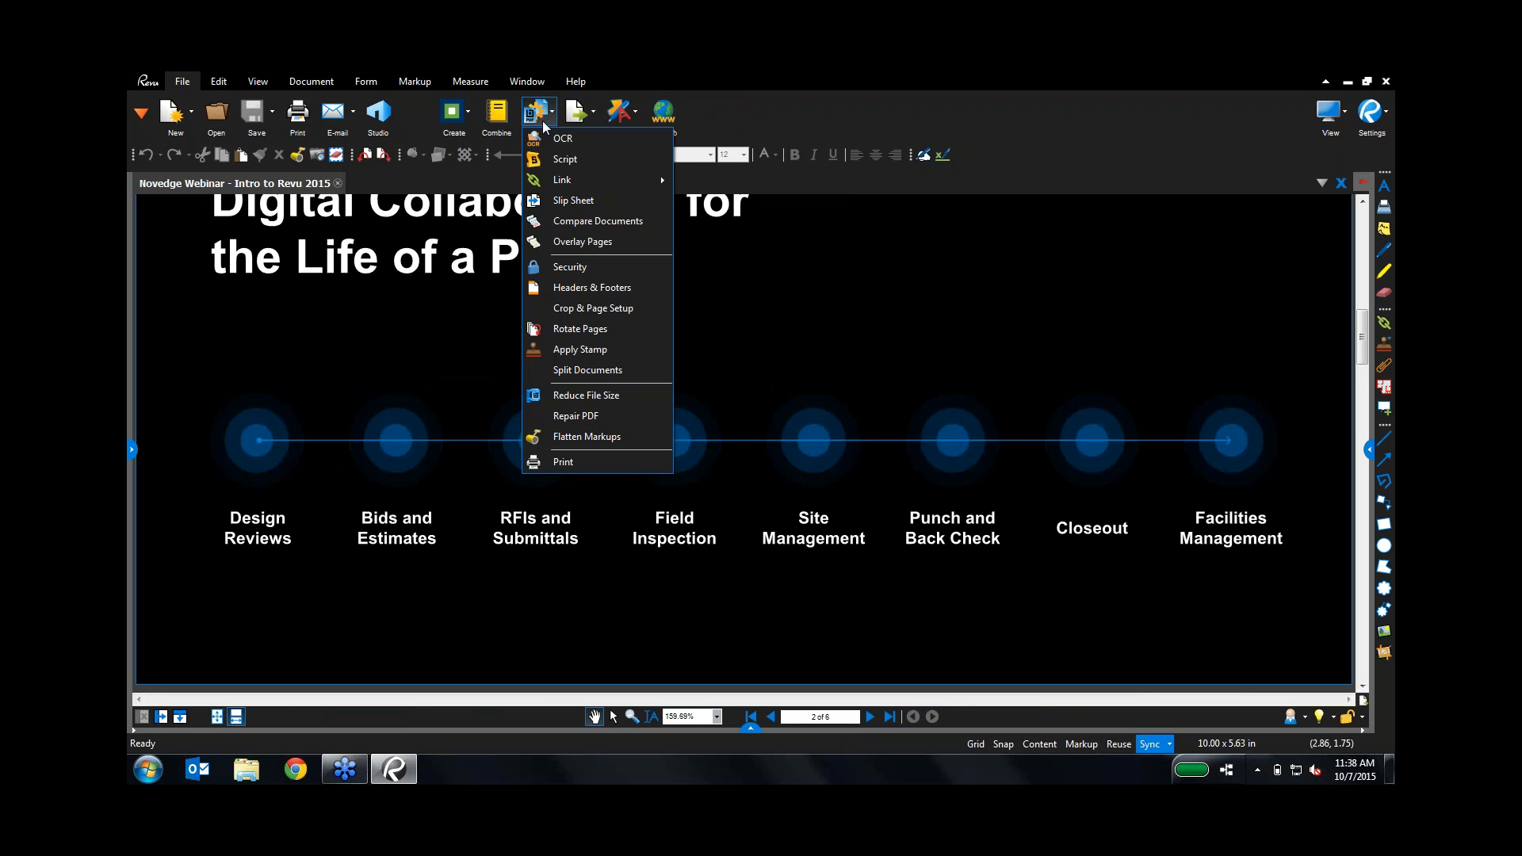
mouse_move(574, 179)
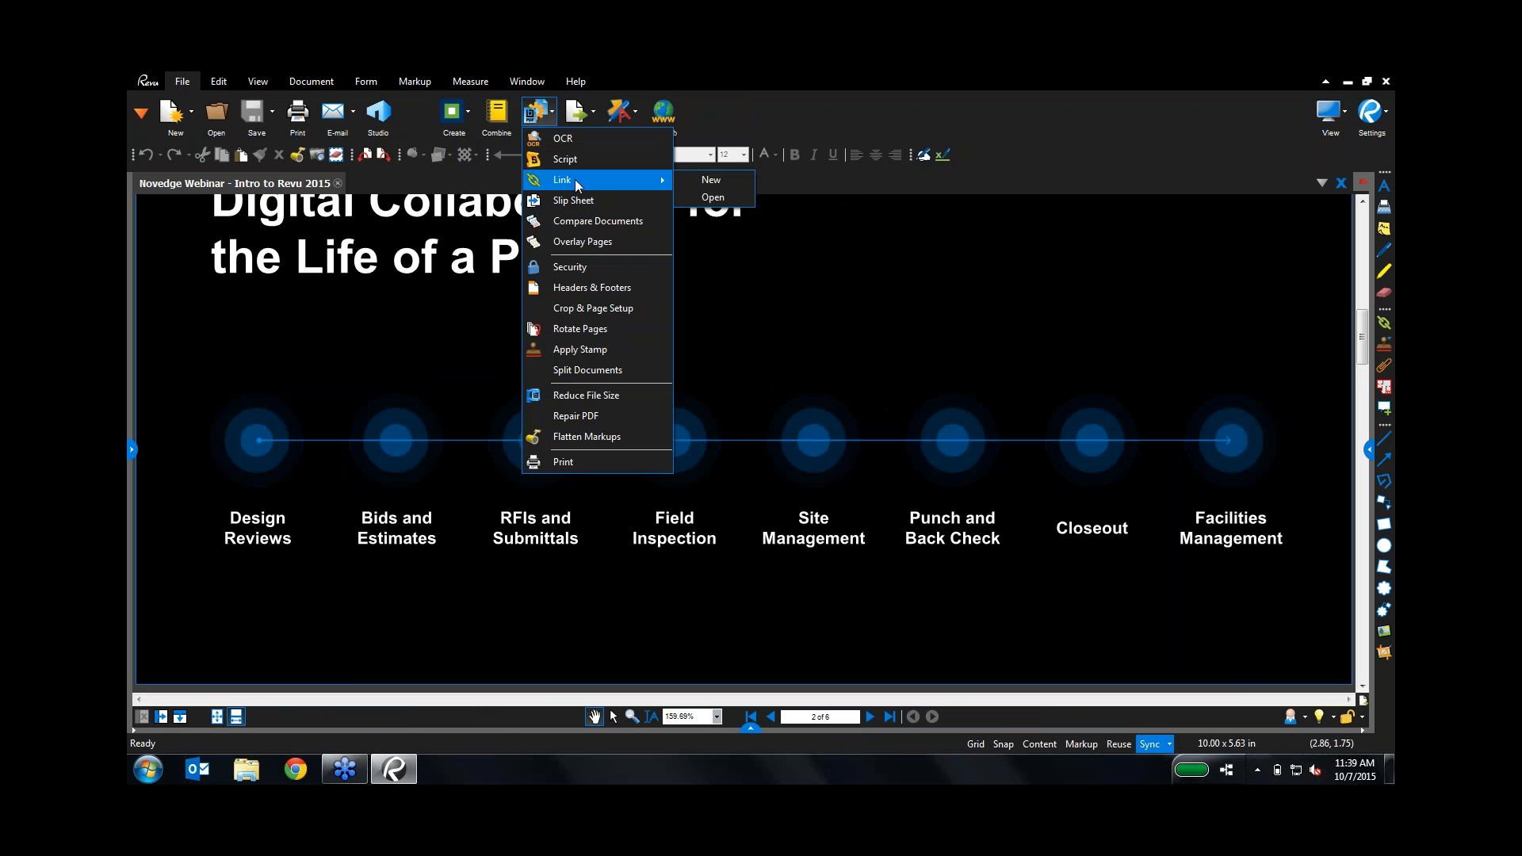
click(572, 221)
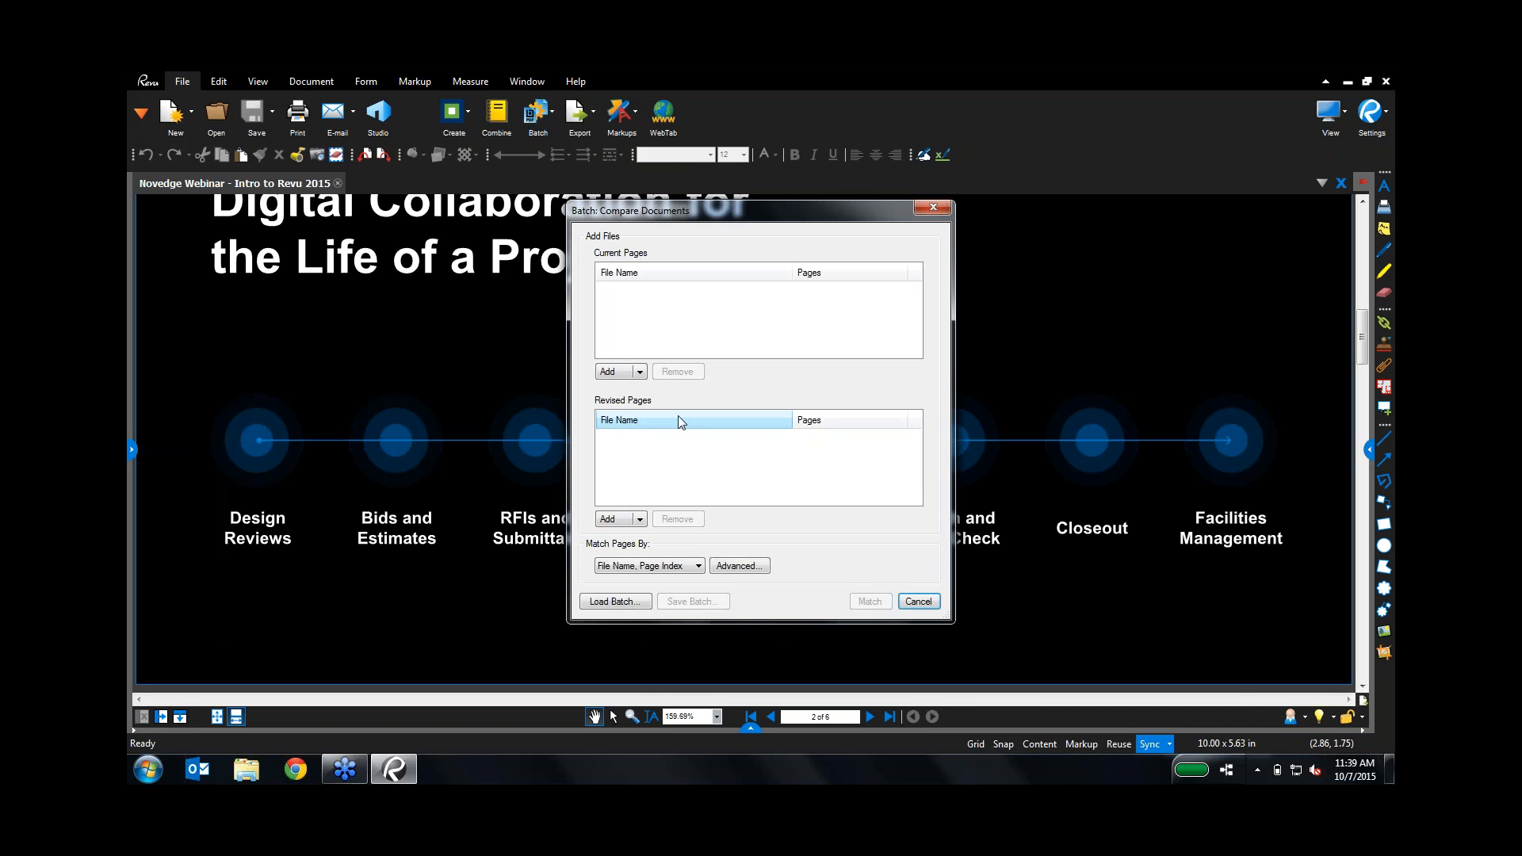
Step: Add the Batch Compare\Originals folder as the current pages
click(640, 372)
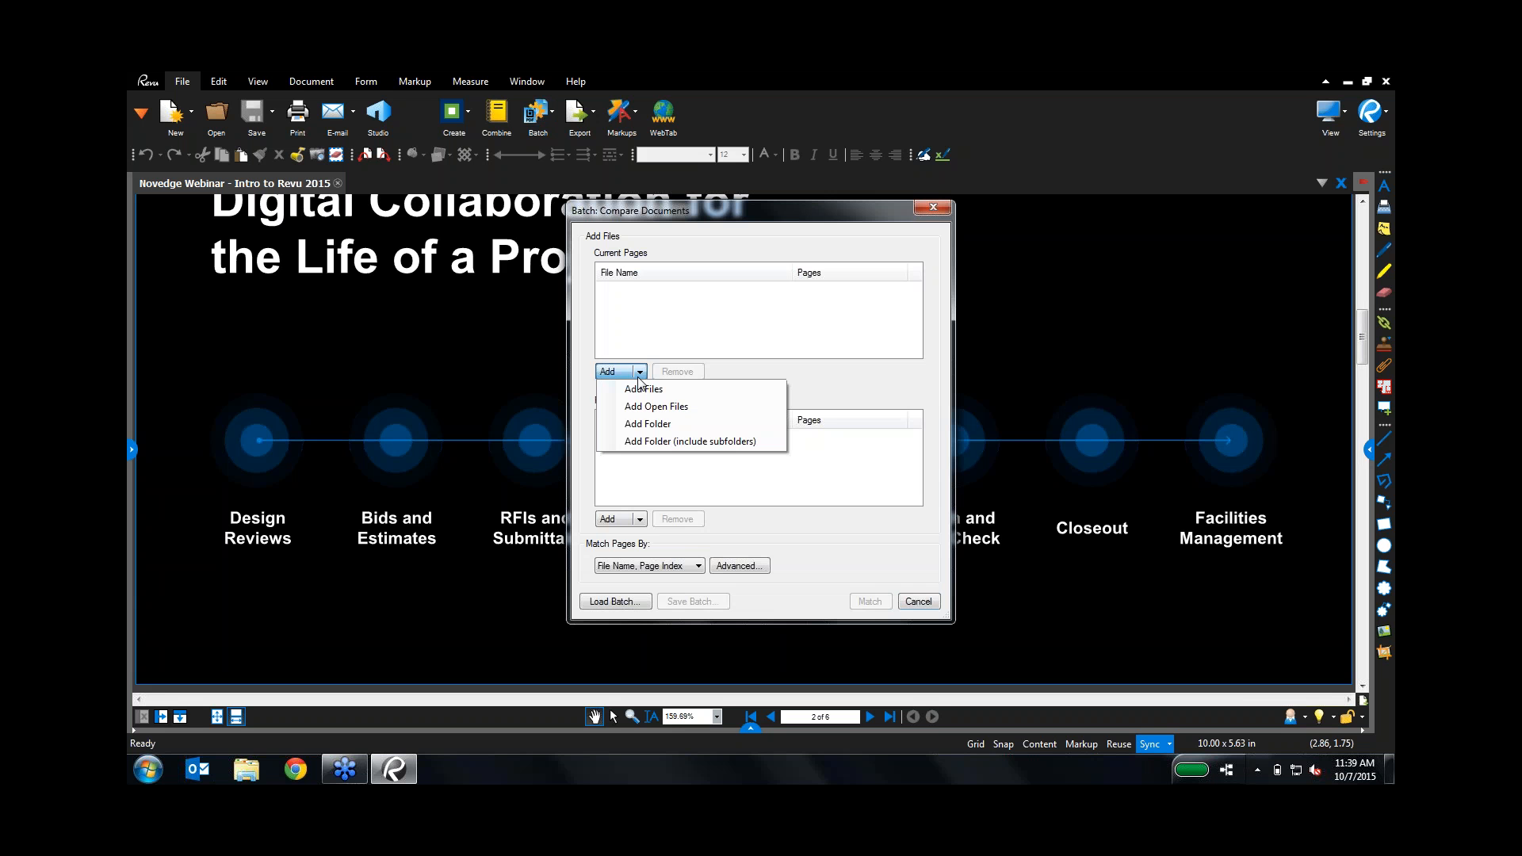
click(647, 424)
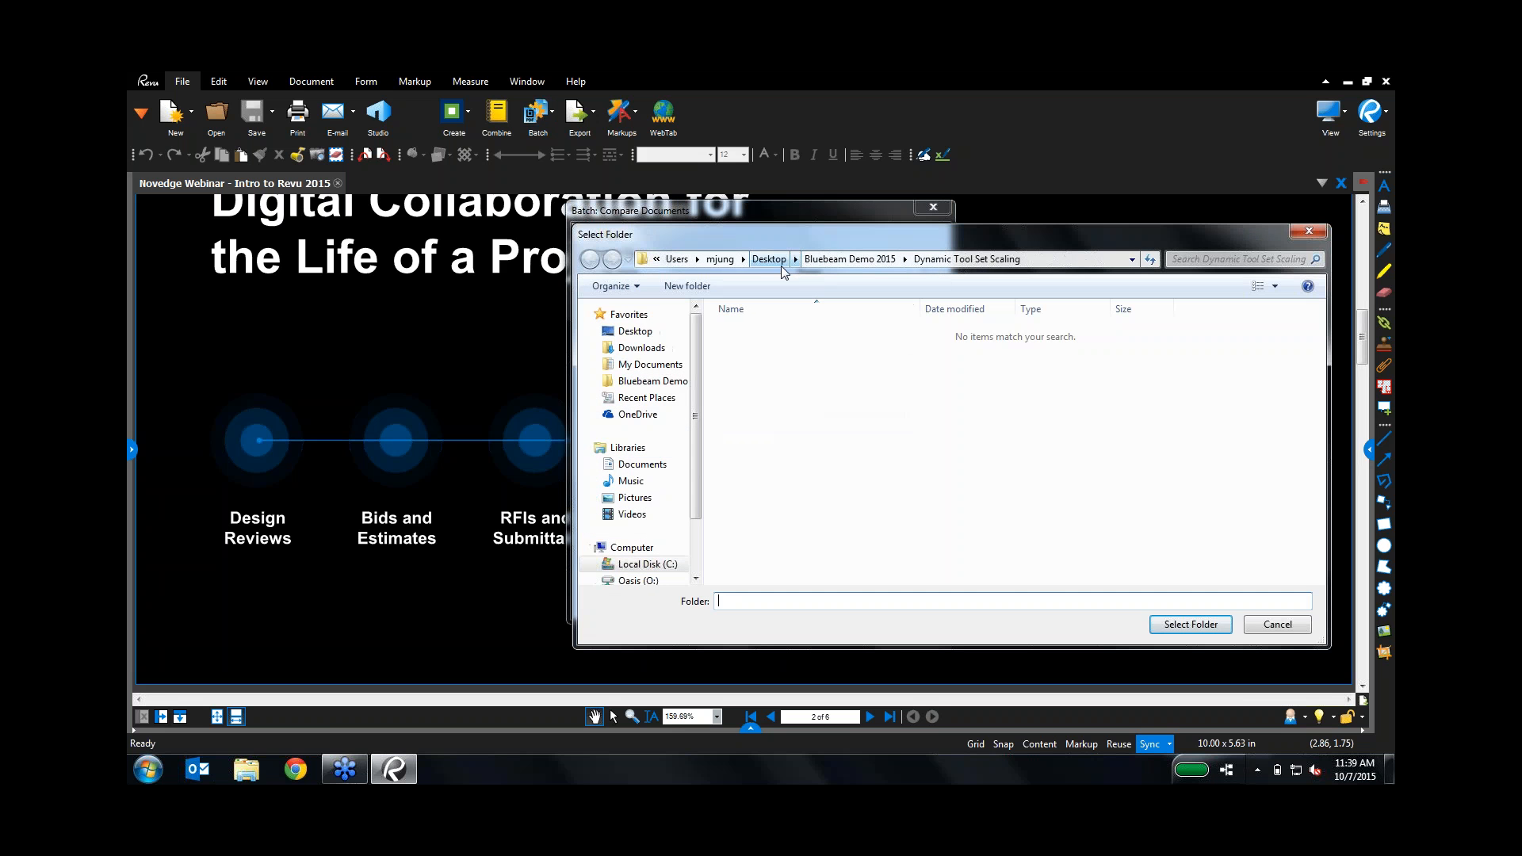
click(872, 259)
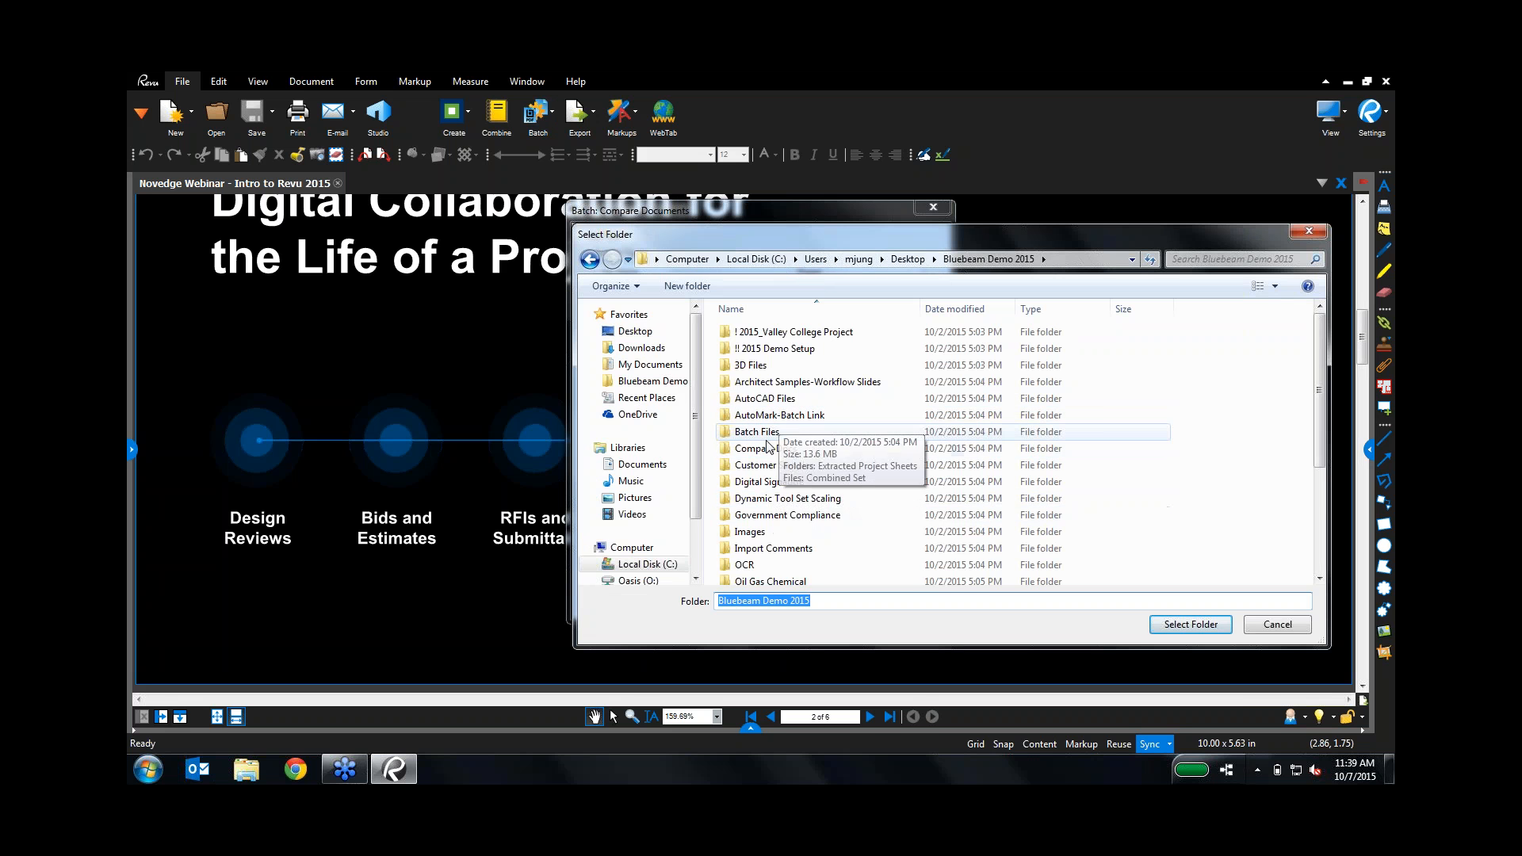
double_click(765, 432)
double_click(765, 332)
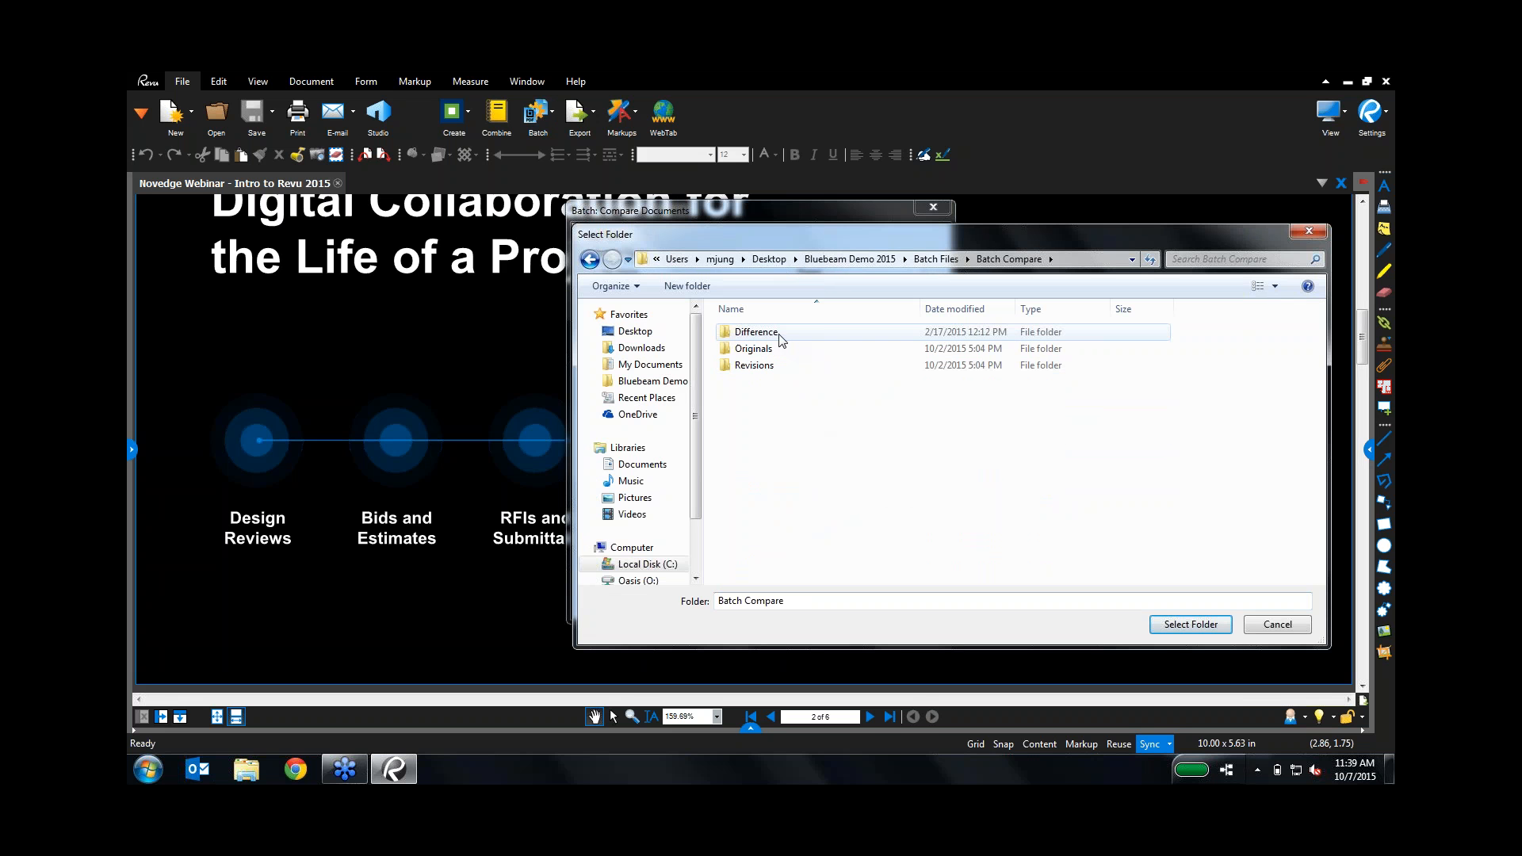
double_click(766, 349)
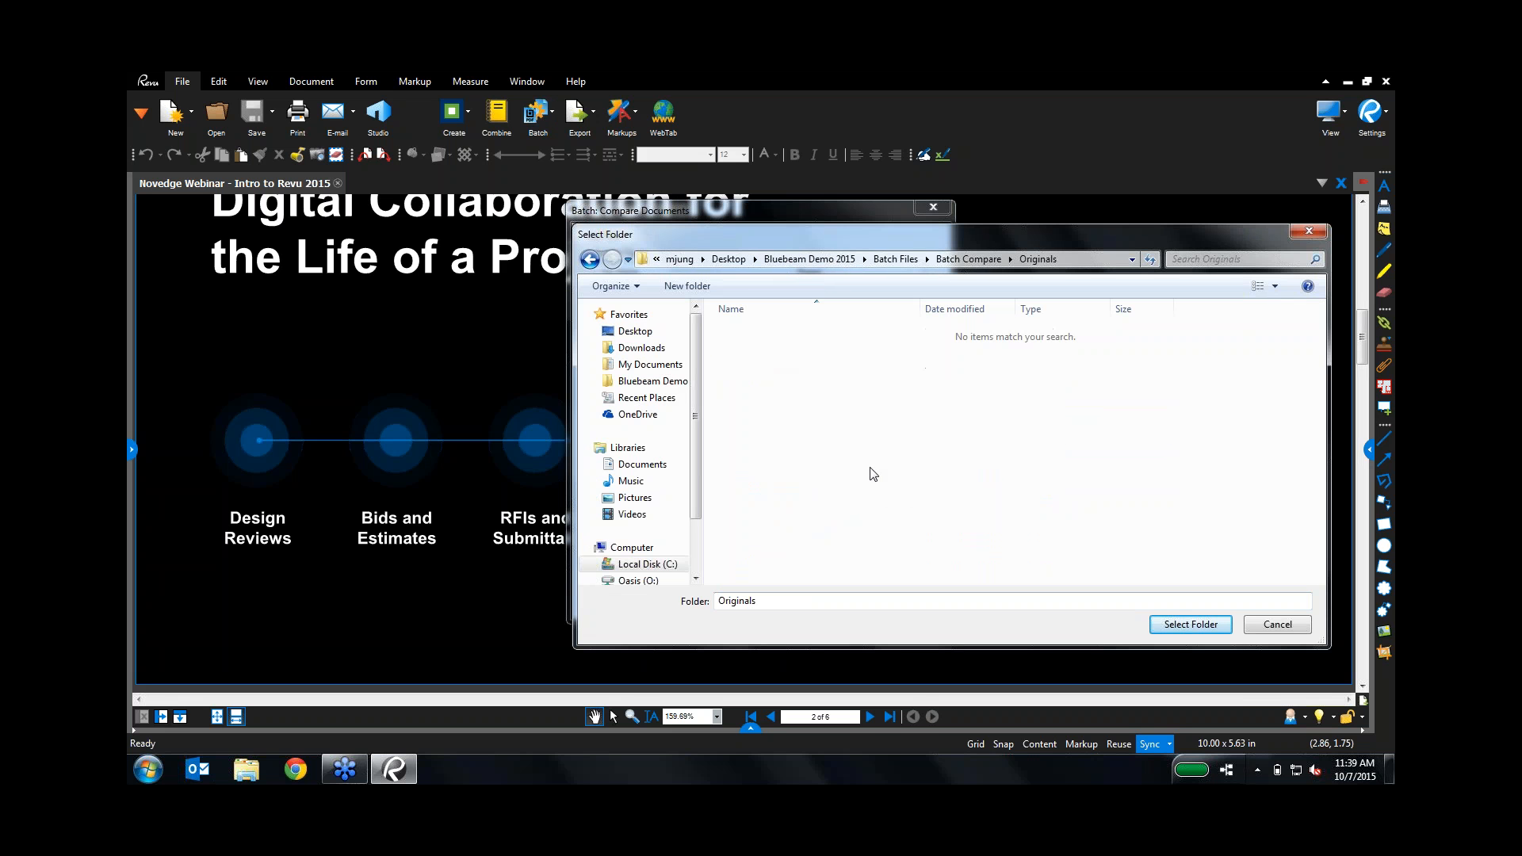
click(1185, 625)
Step: Add the Revisions folder as revised pages, keeping matching by File Name, Page Index
click(640, 519)
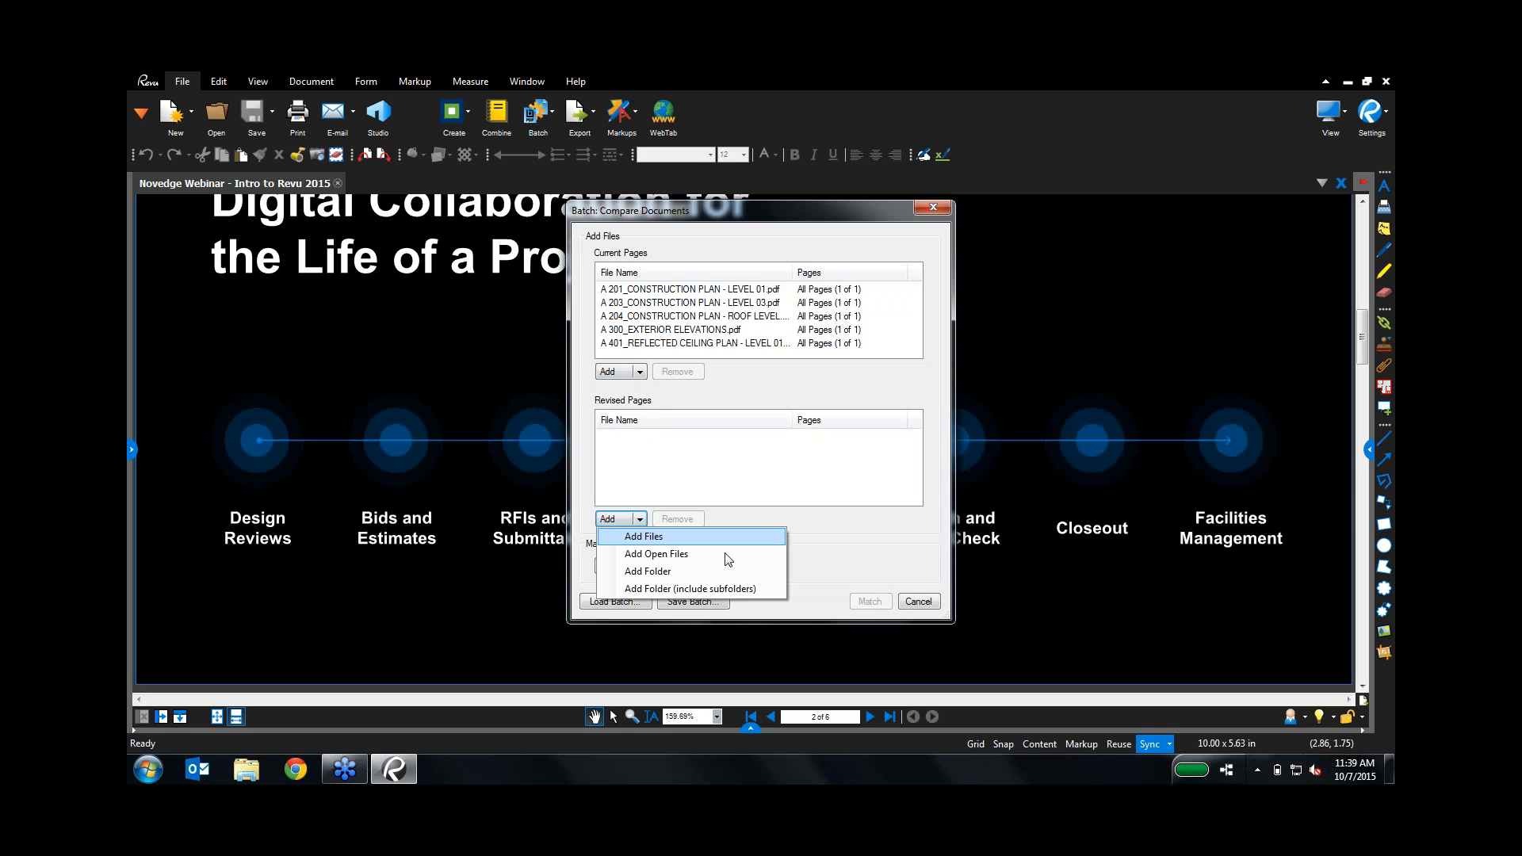
click(648, 572)
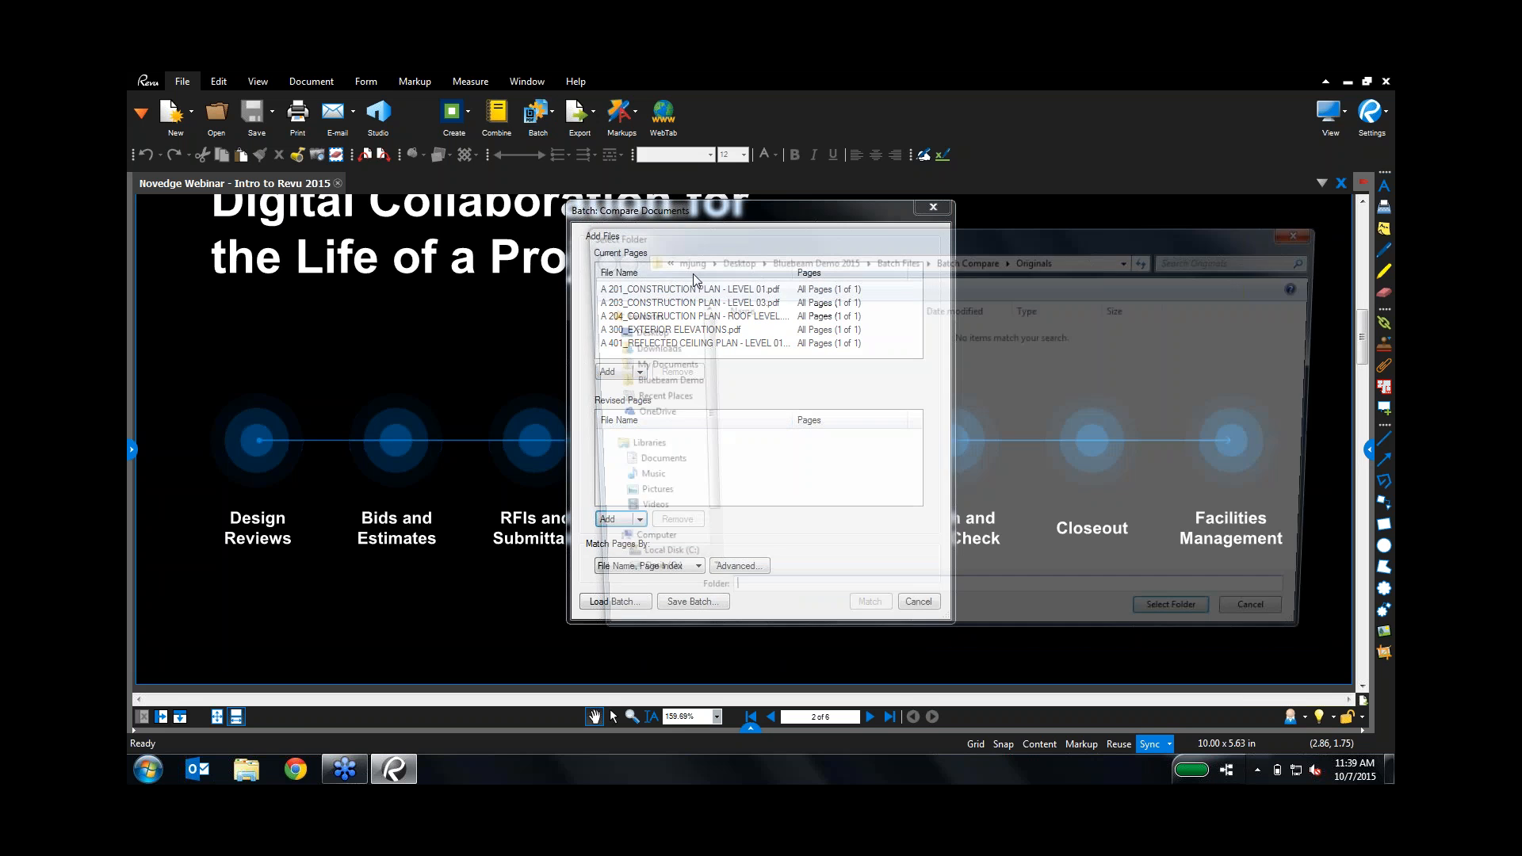
click(963, 260)
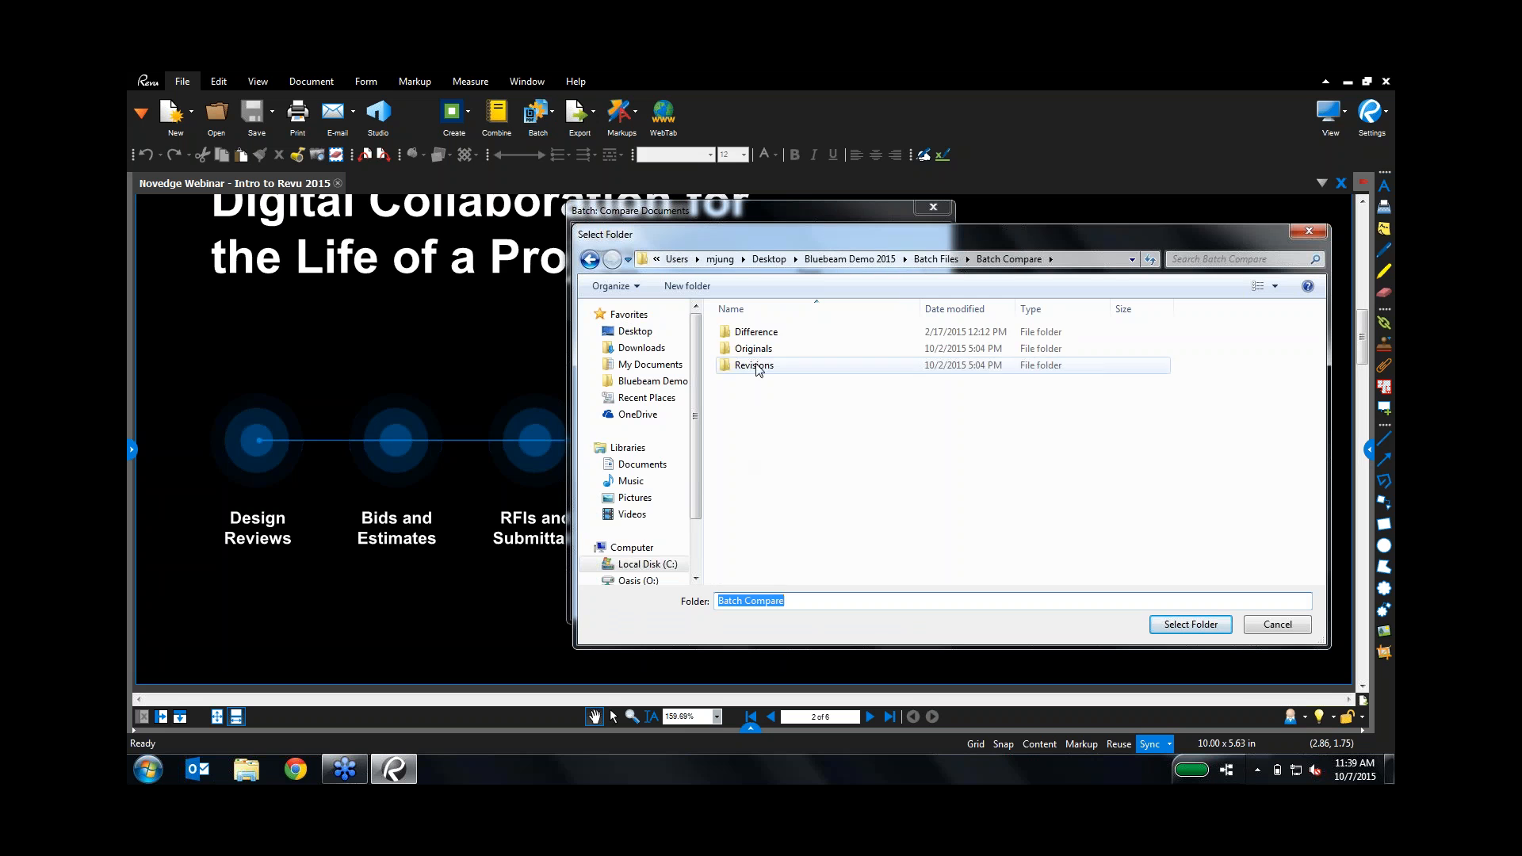
click(757, 366)
double_click(757, 366)
click(1195, 626)
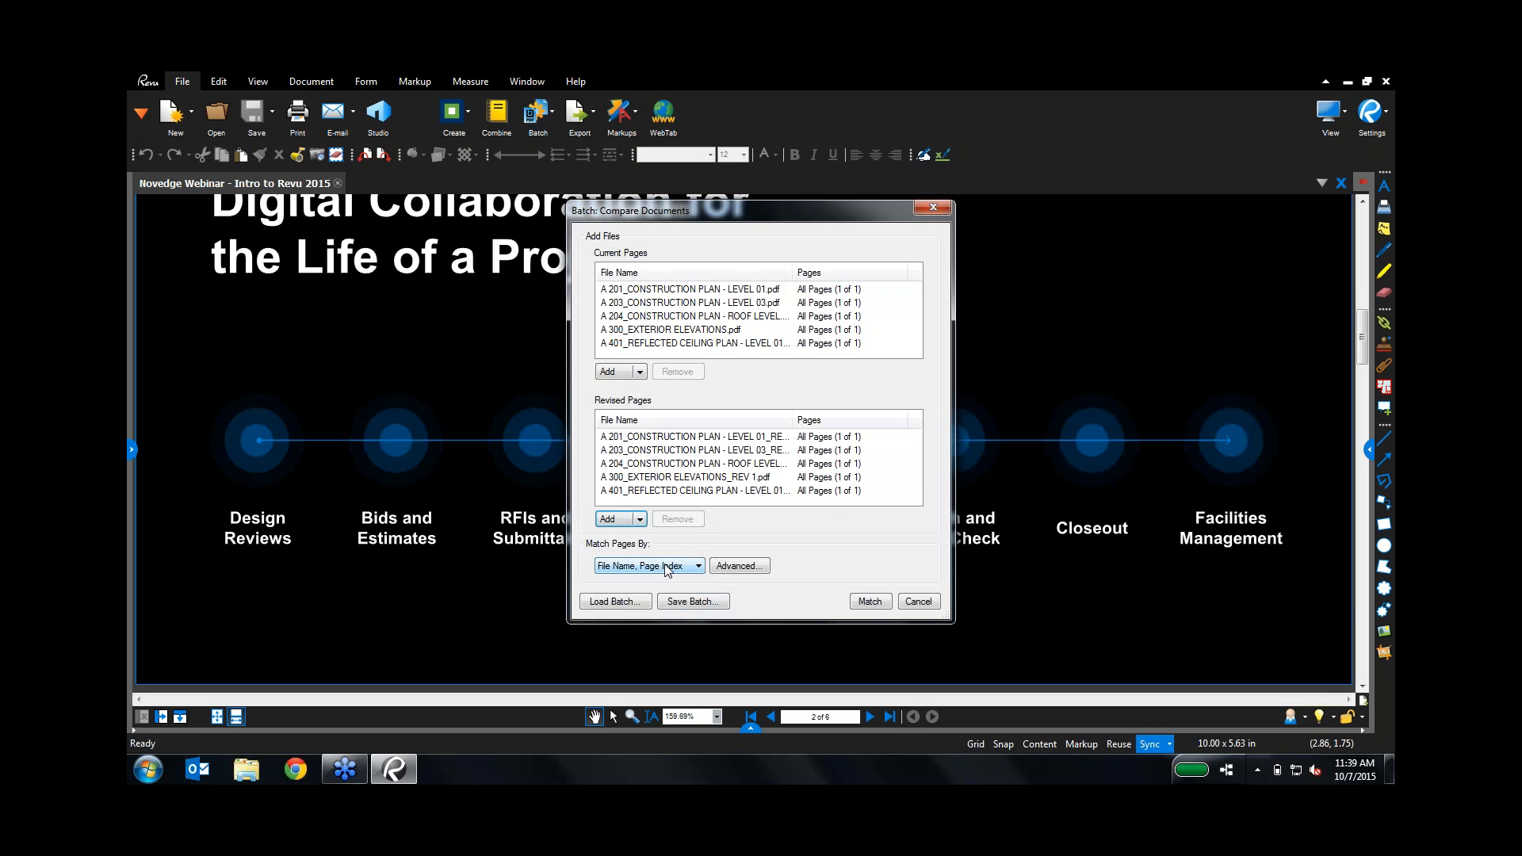
click(666, 568)
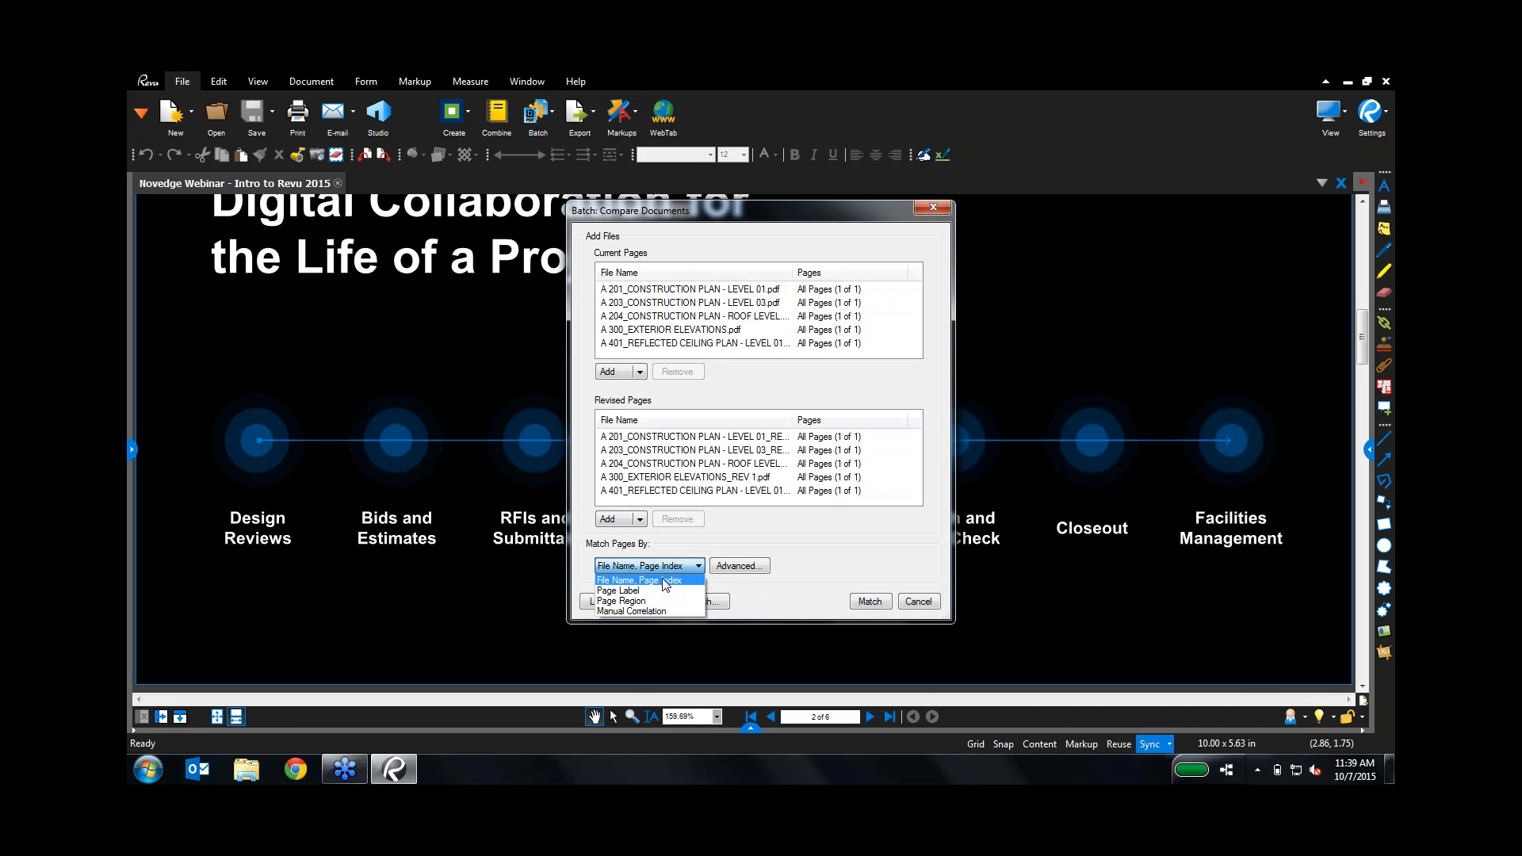
click(844, 562)
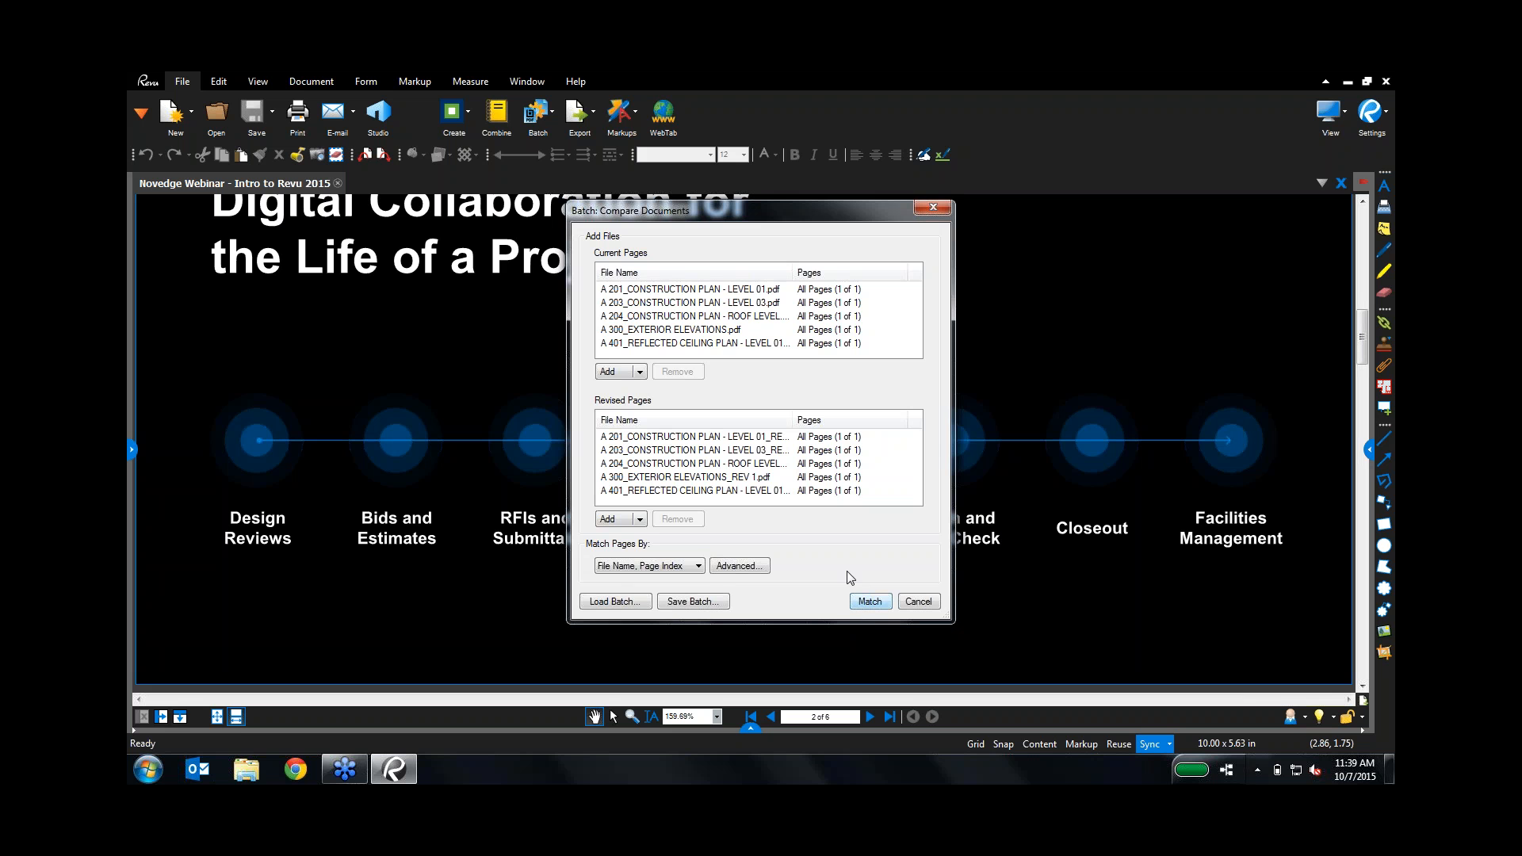
Step: Match the pages and widen the Current and Revised Page columns to show full names
key(Return)
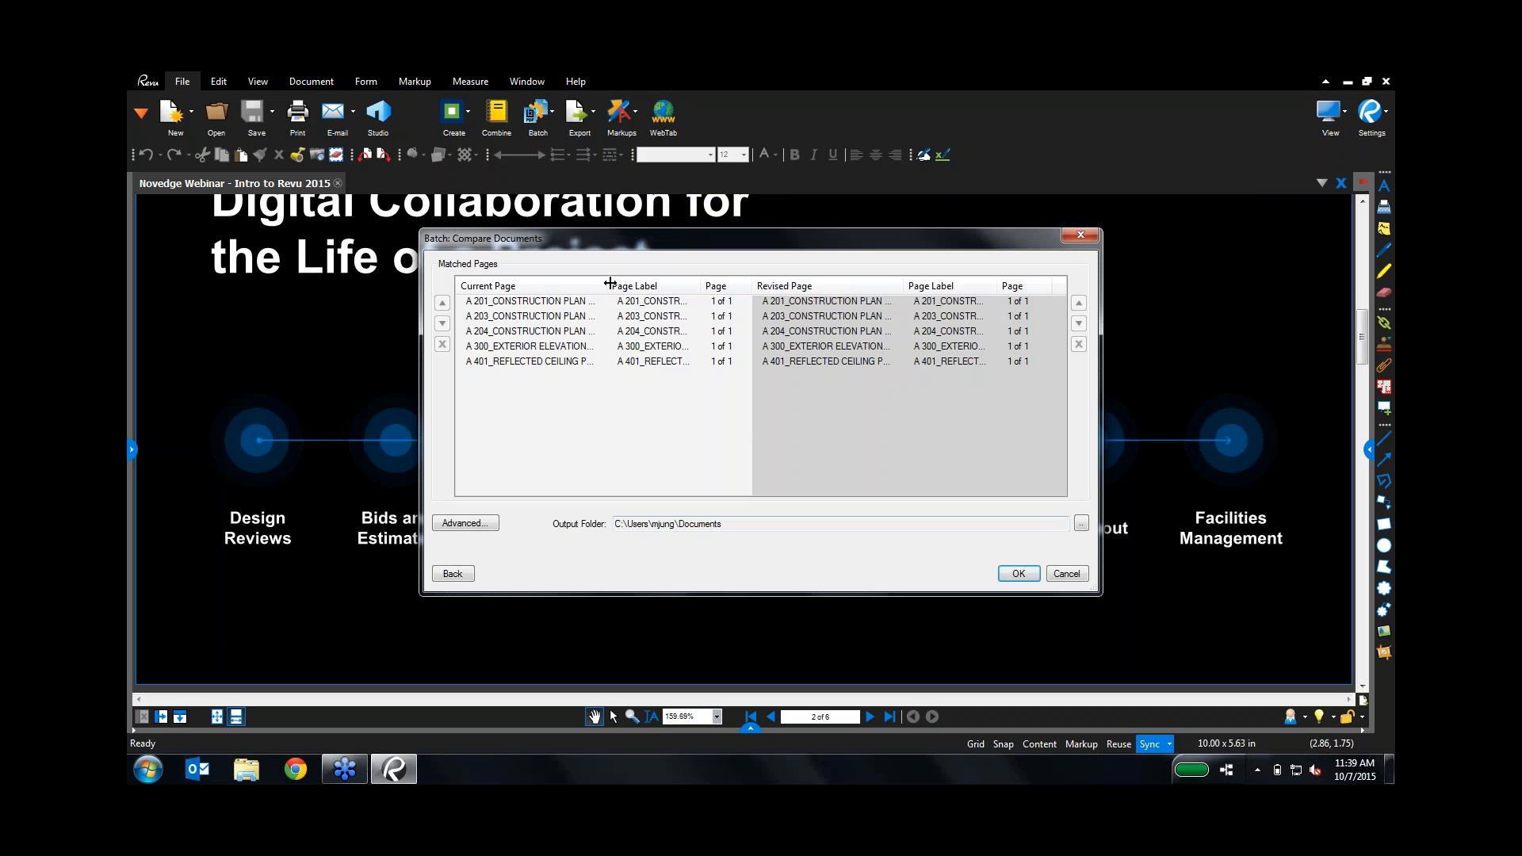
drag(608, 285, 694, 287)
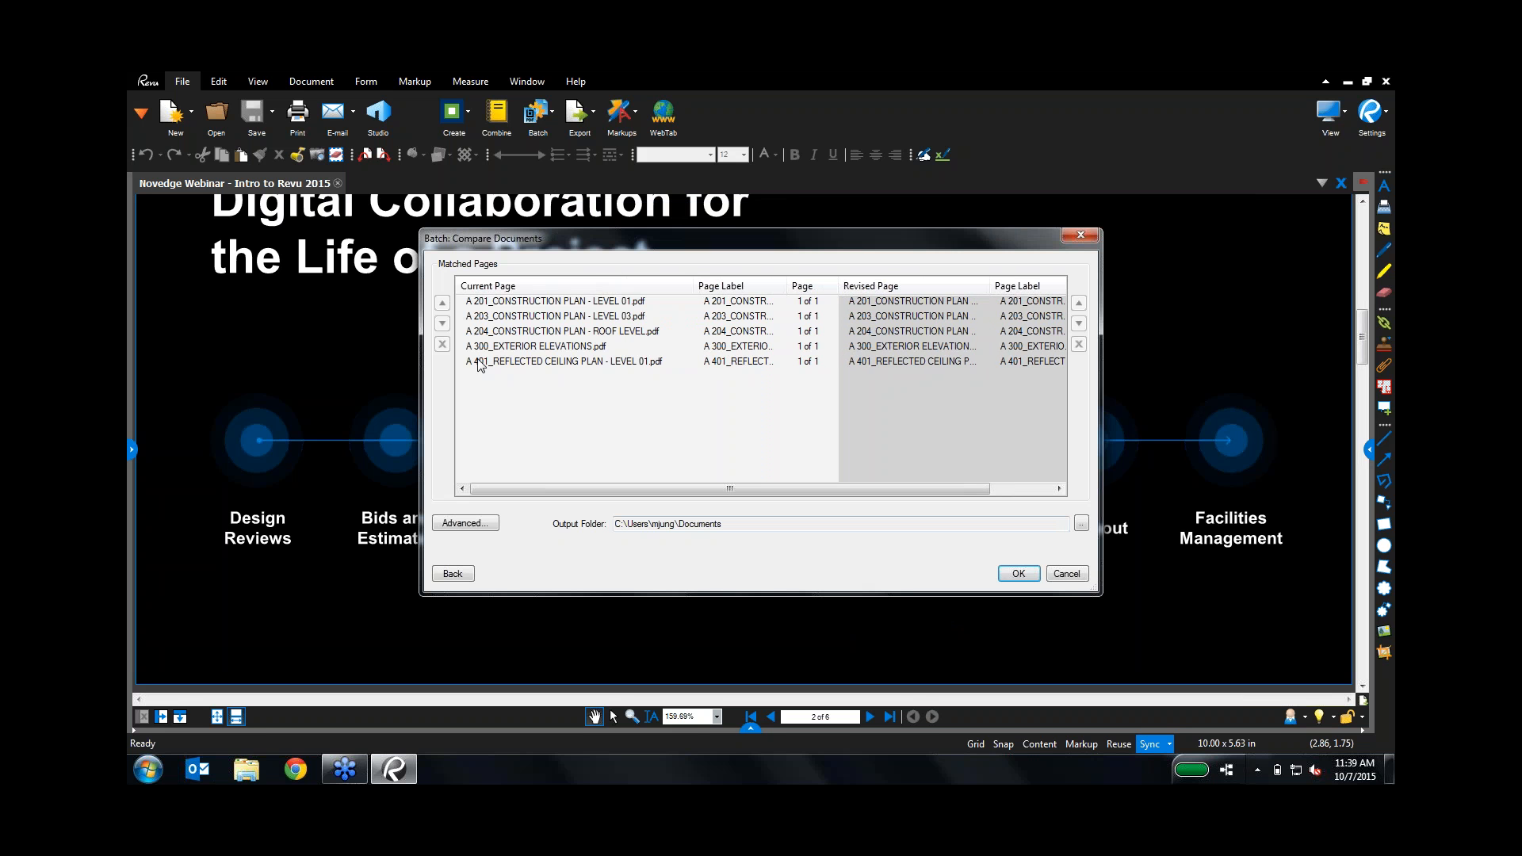
drag(990, 286, 1101, 291)
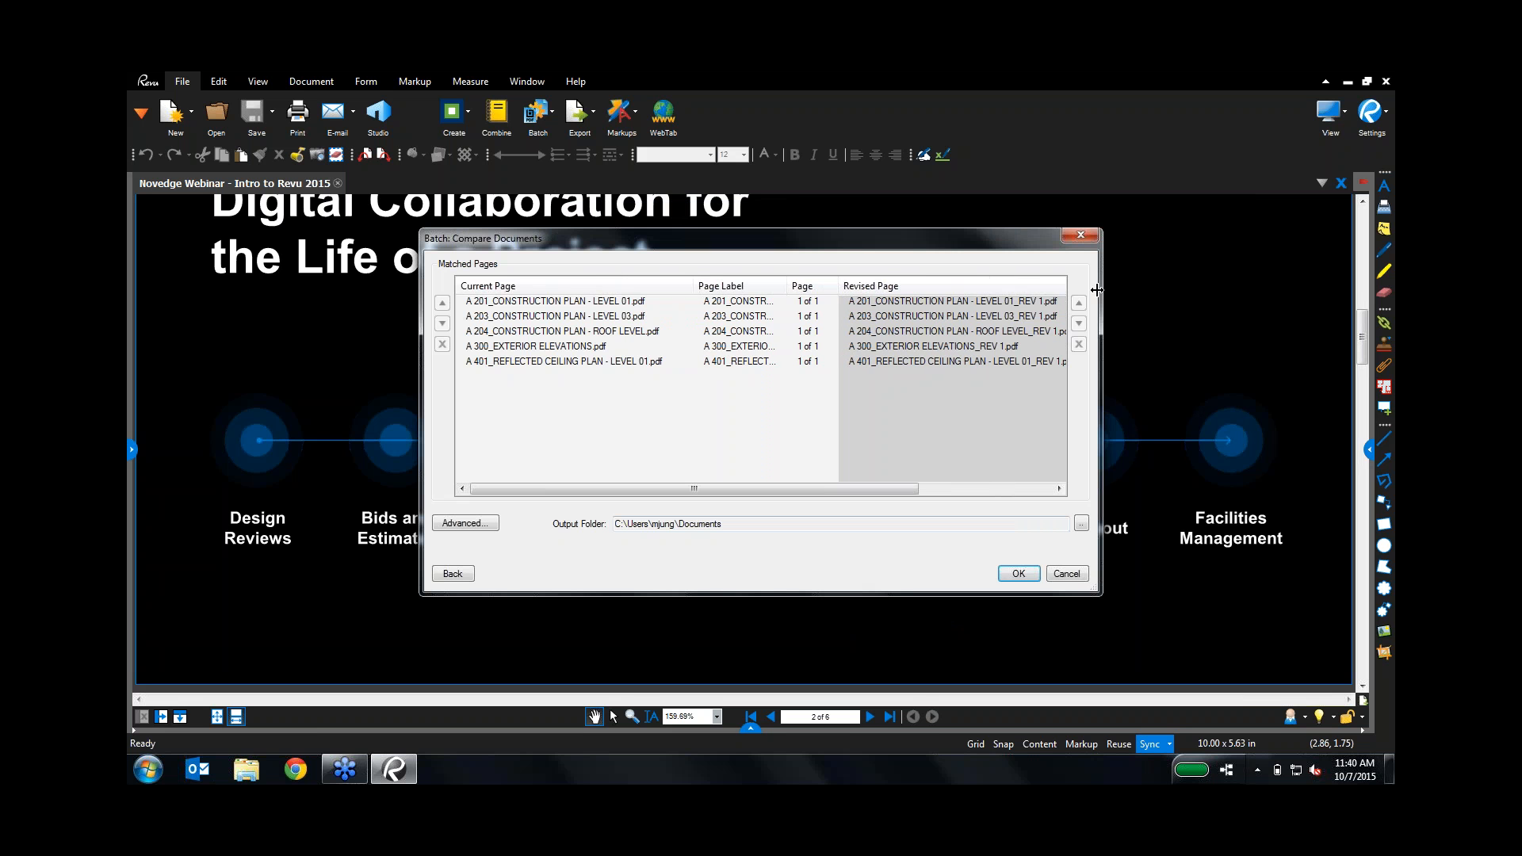
drag(1099, 593, 1217, 606)
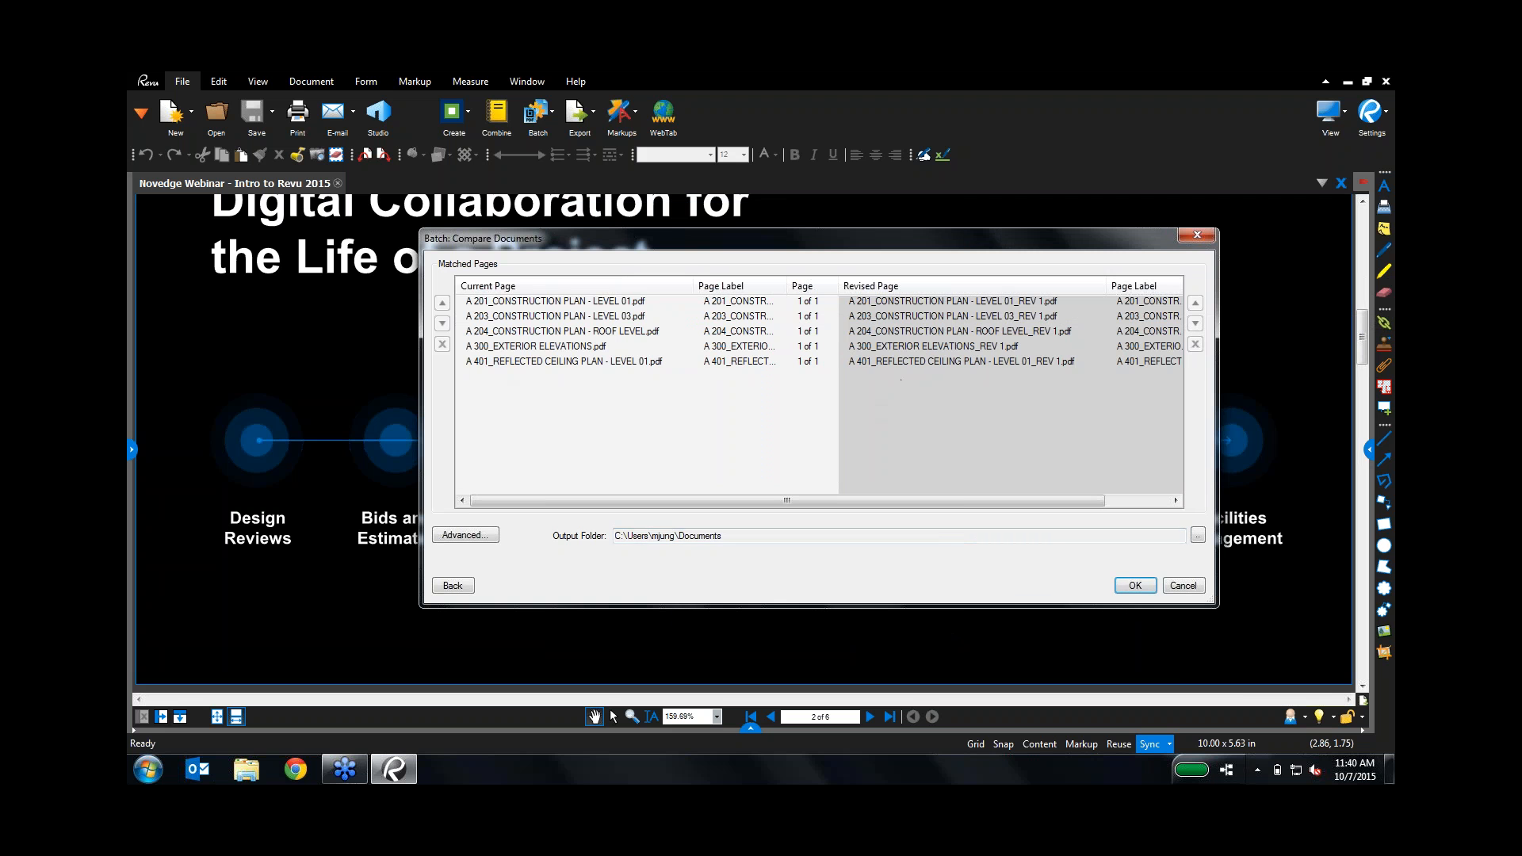
Step: Set the output folder to Batch Compare\Difference and run the comparison
click(1198, 536)
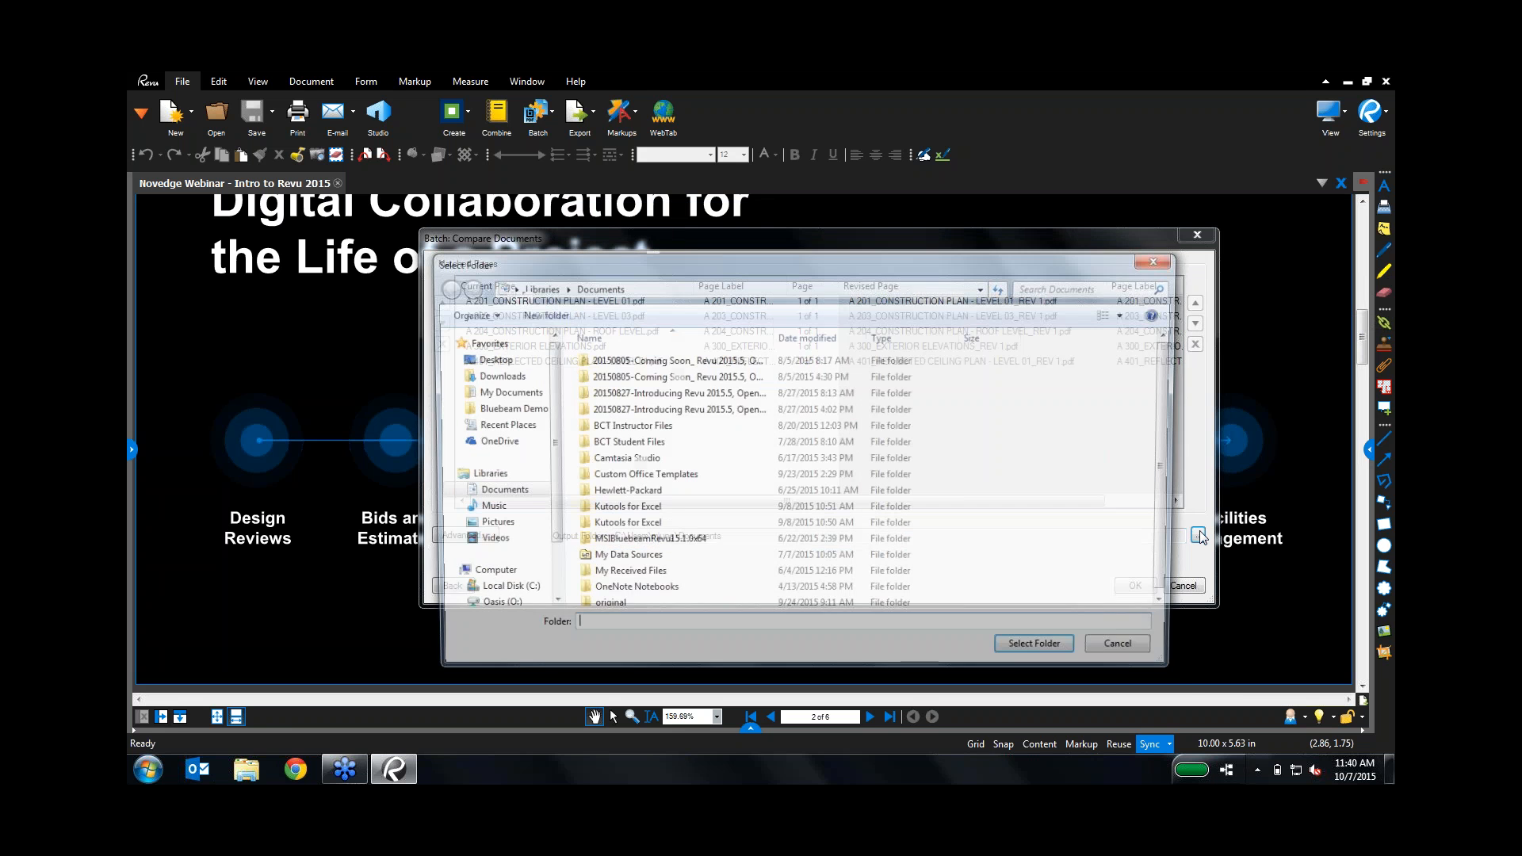
click(501, 408)
double_click(626, 461)
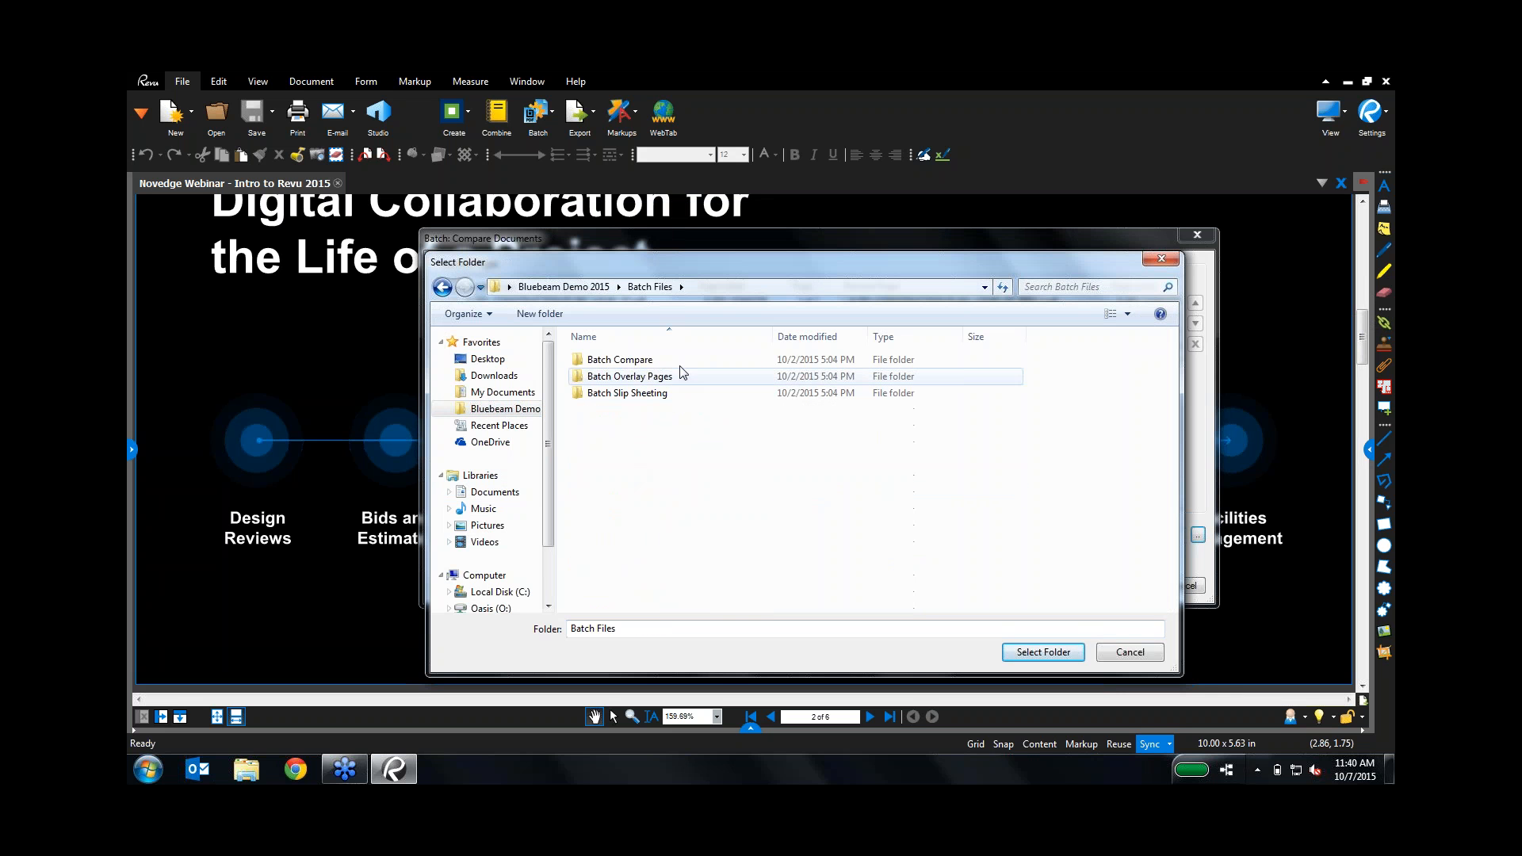
double_click(622, 360)
double_click(624, 361)
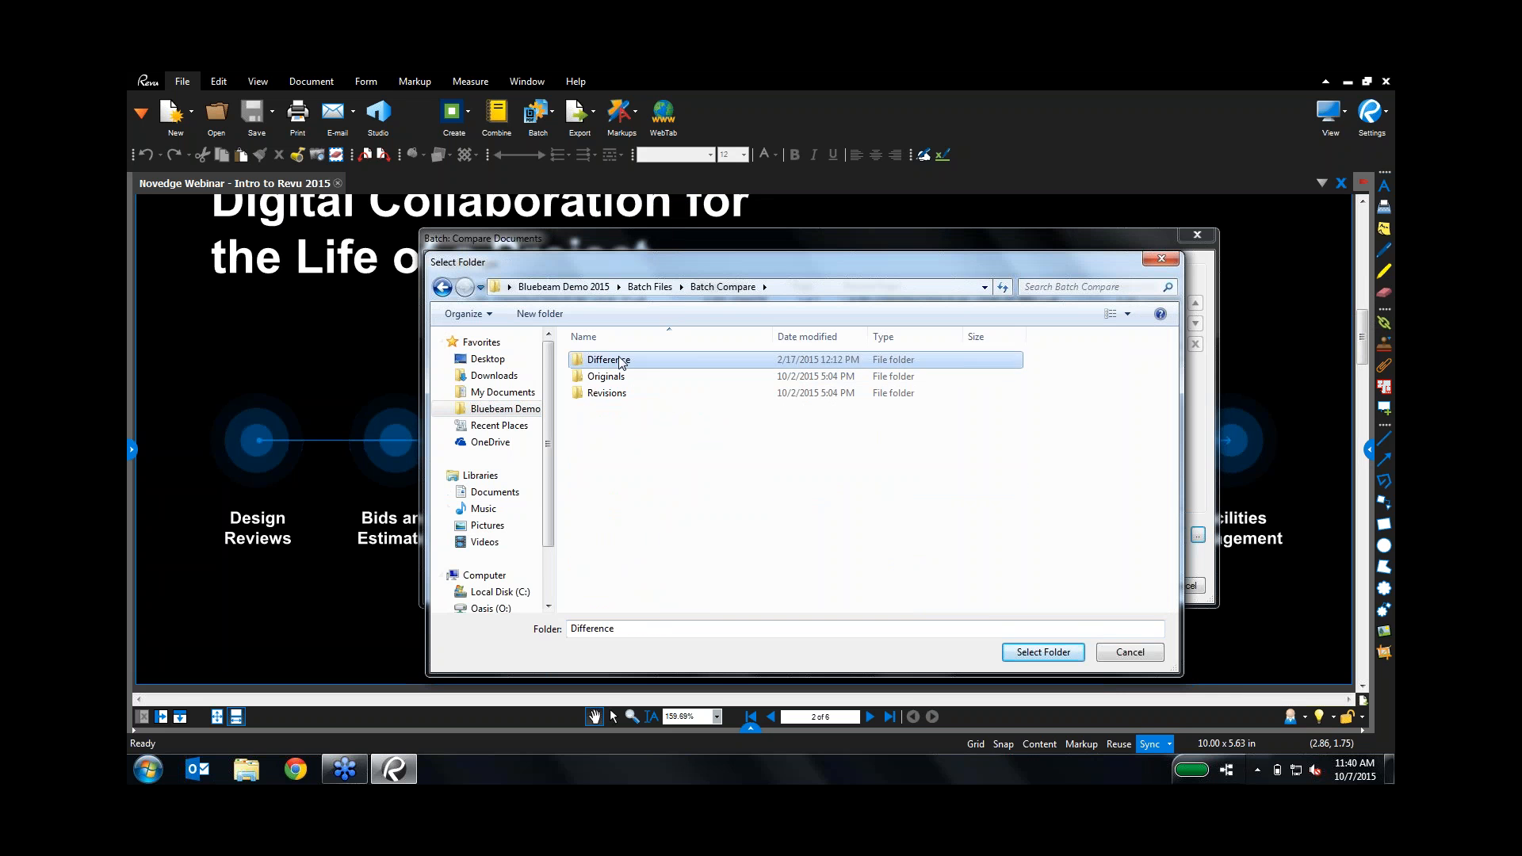
click(1022, 652)
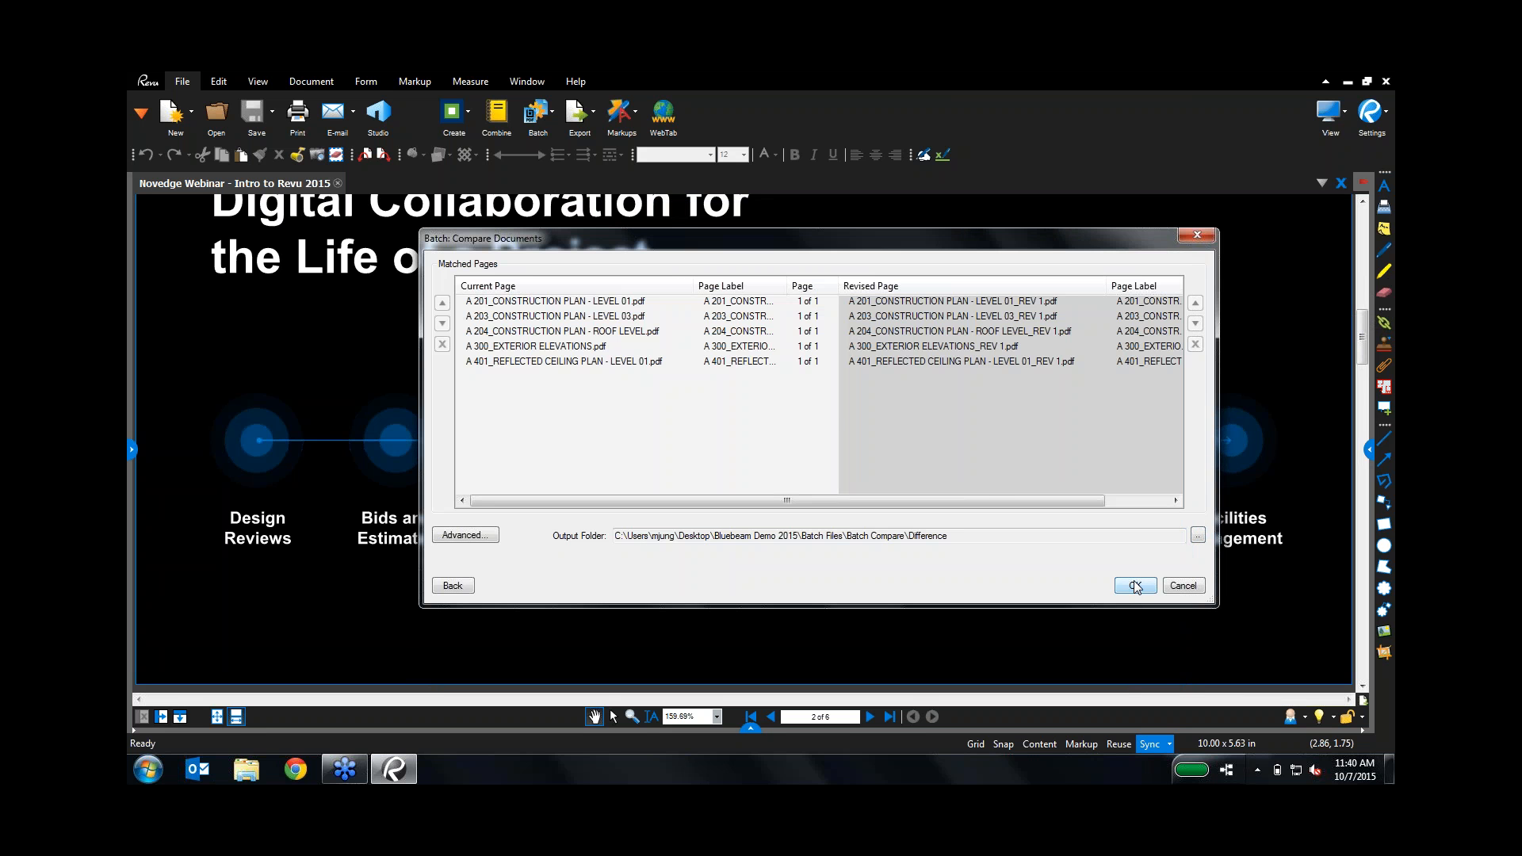
click(1136, 586)
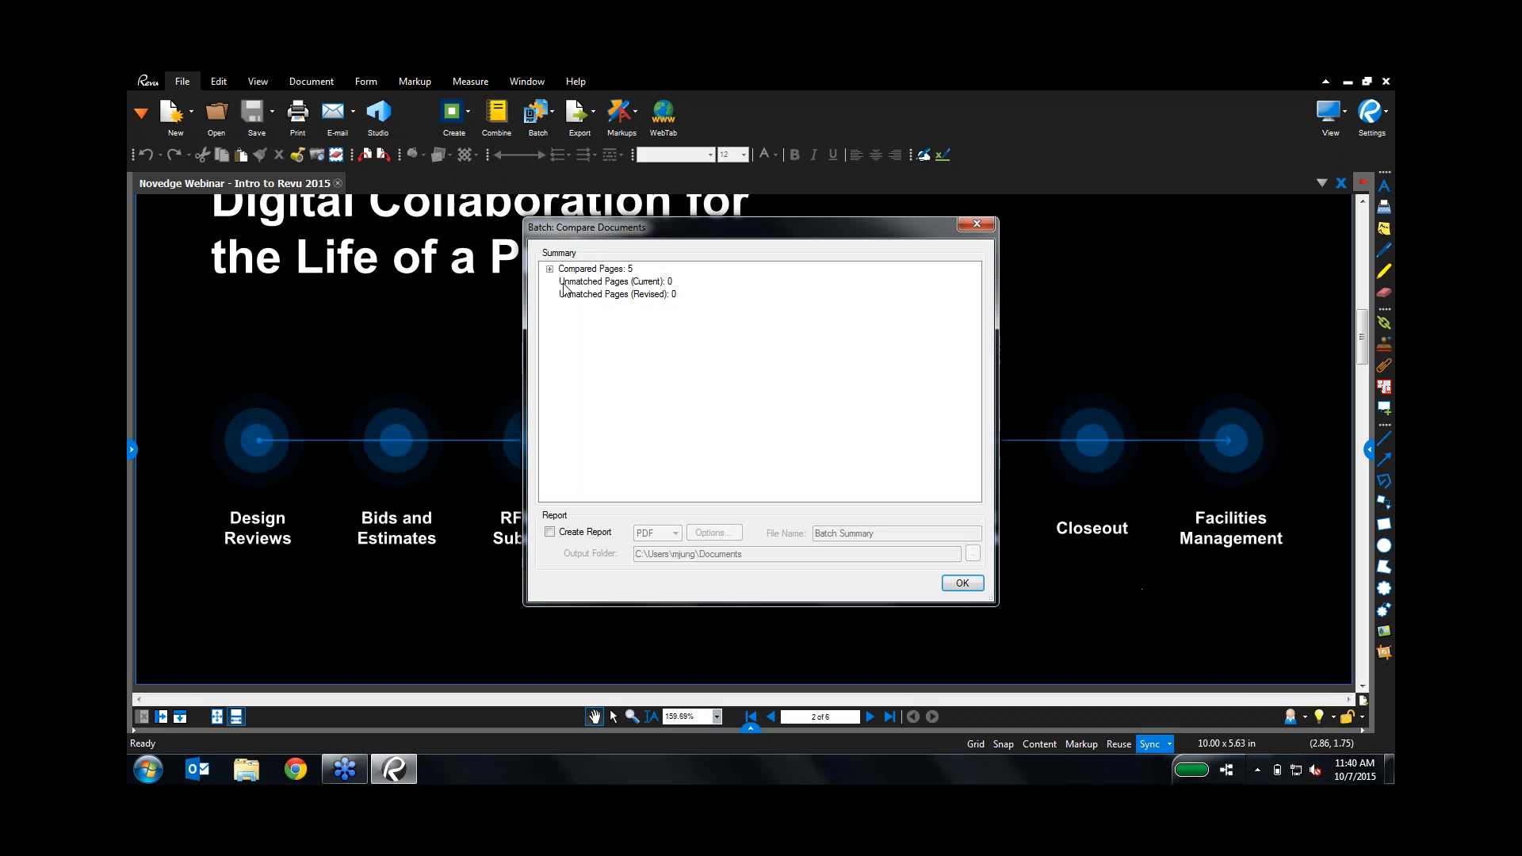
Step: Review the five compared page pairs and generate a PDF Batch Summary report
click(553, 269)
scroll(825, 420, down, 5)
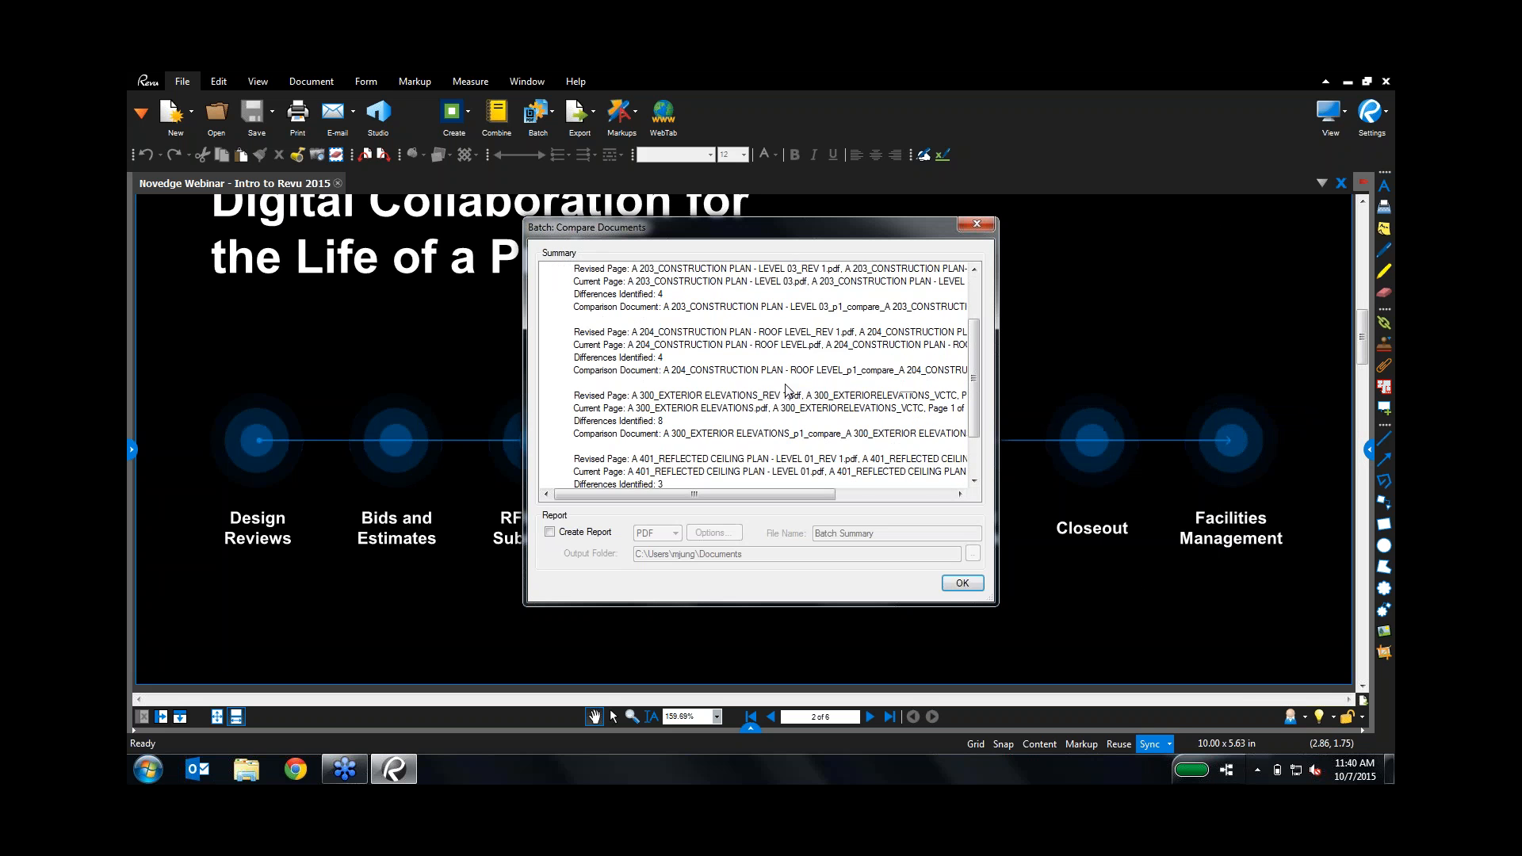
scroll(783, 398, up, 5)
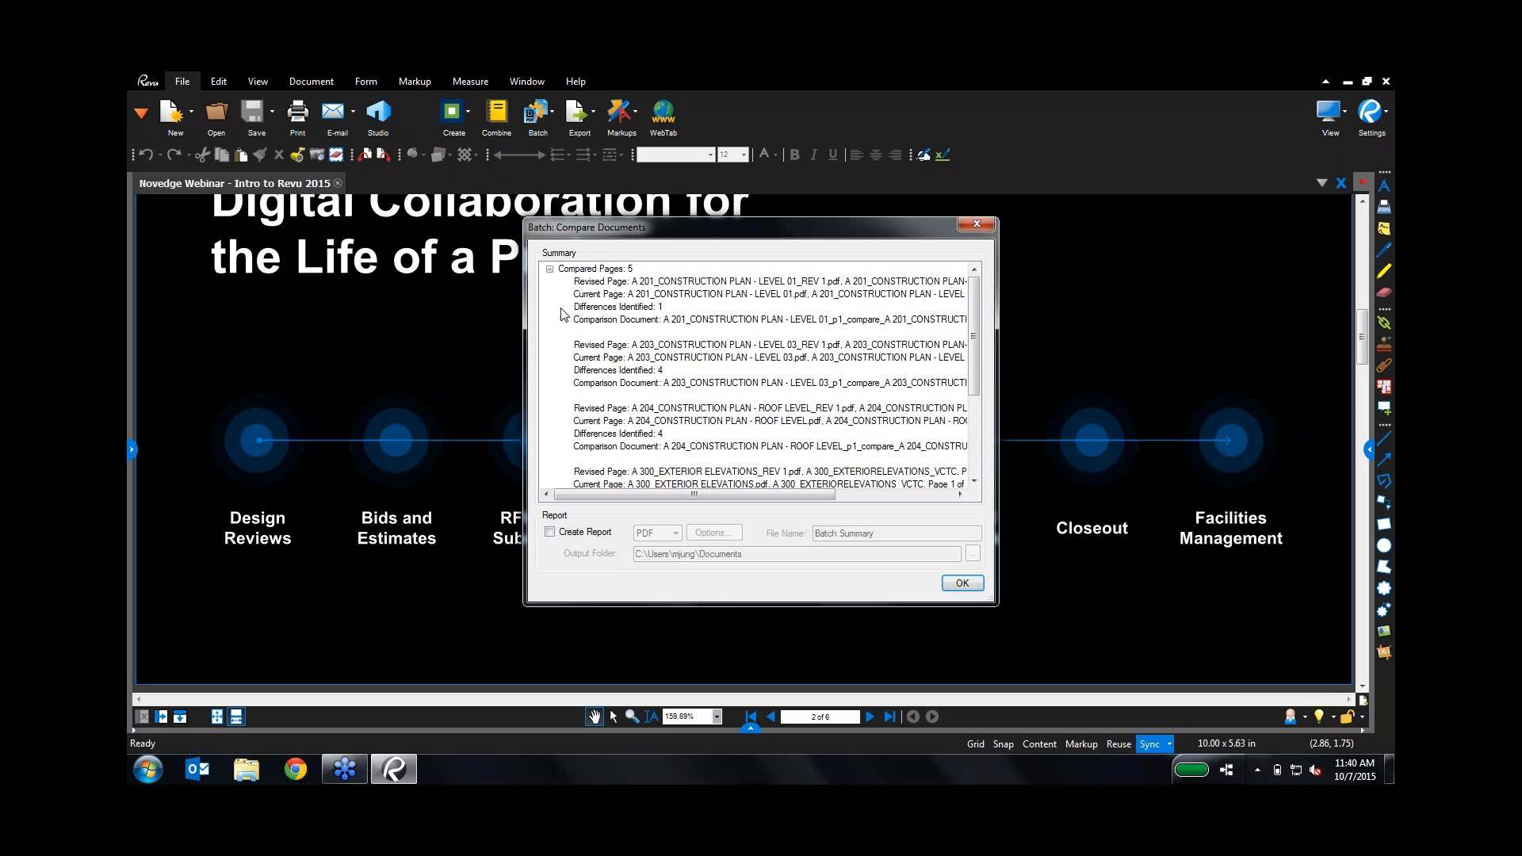
scroll(564, 315, down, 4)
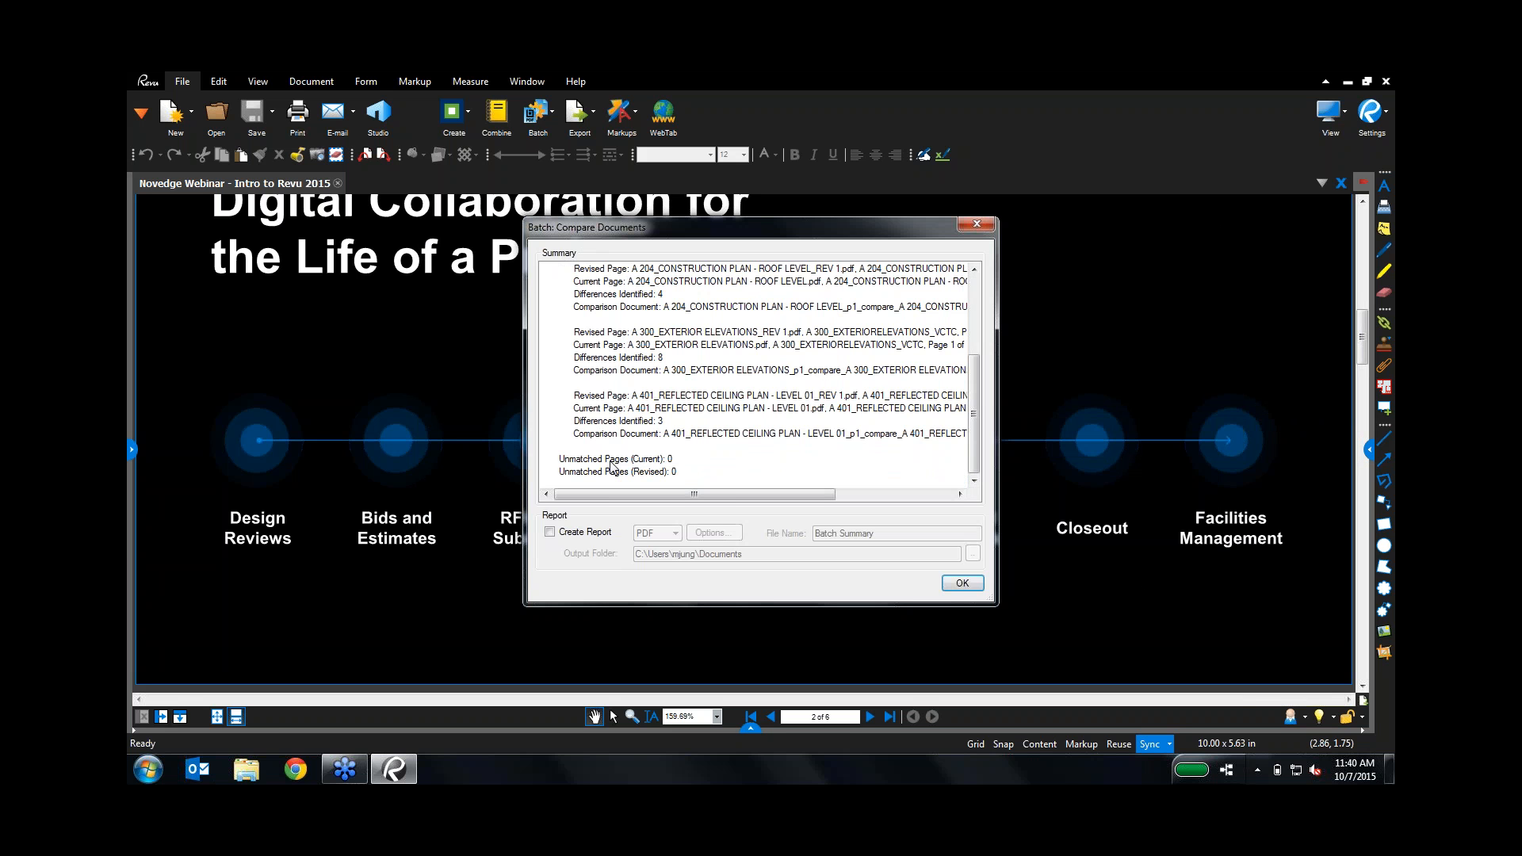
click(550, 533)
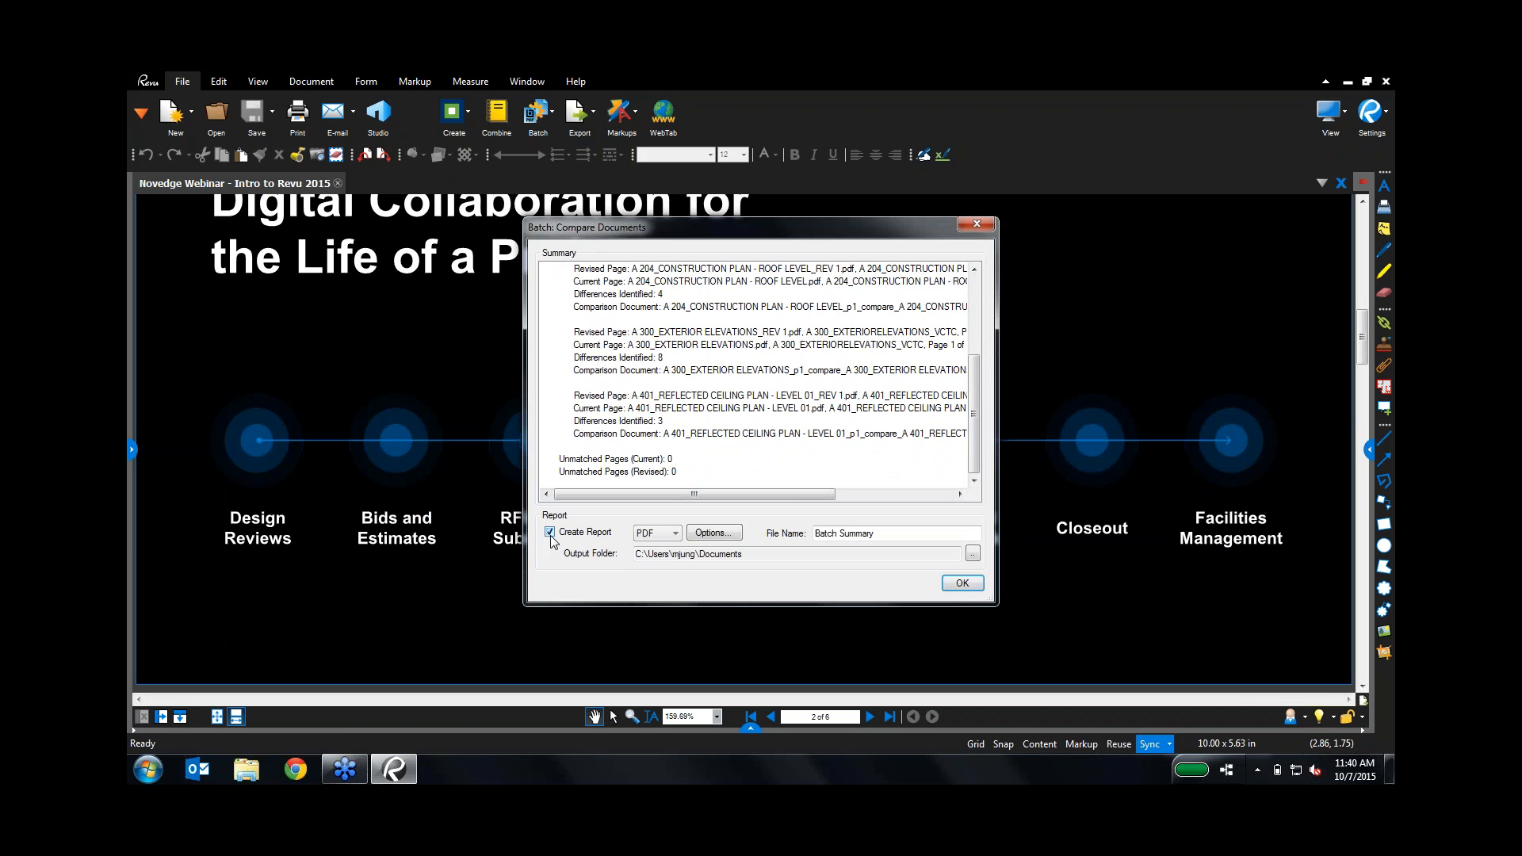
click(972, 584)
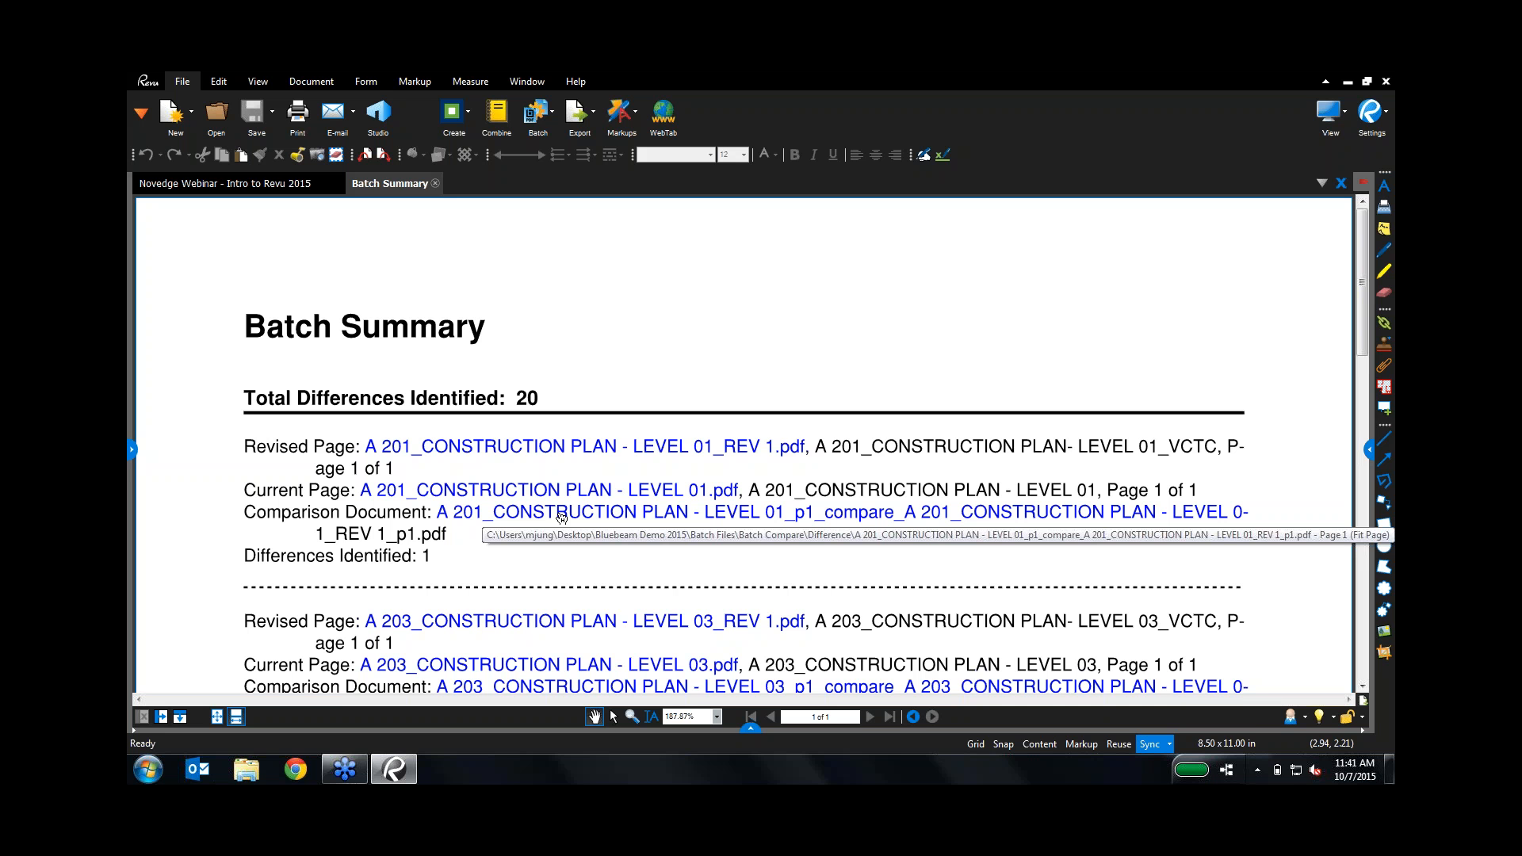
Step: Open the A 201 comparison document without layers and zoom to the clouded Prep/Dish change
click(562, 517)
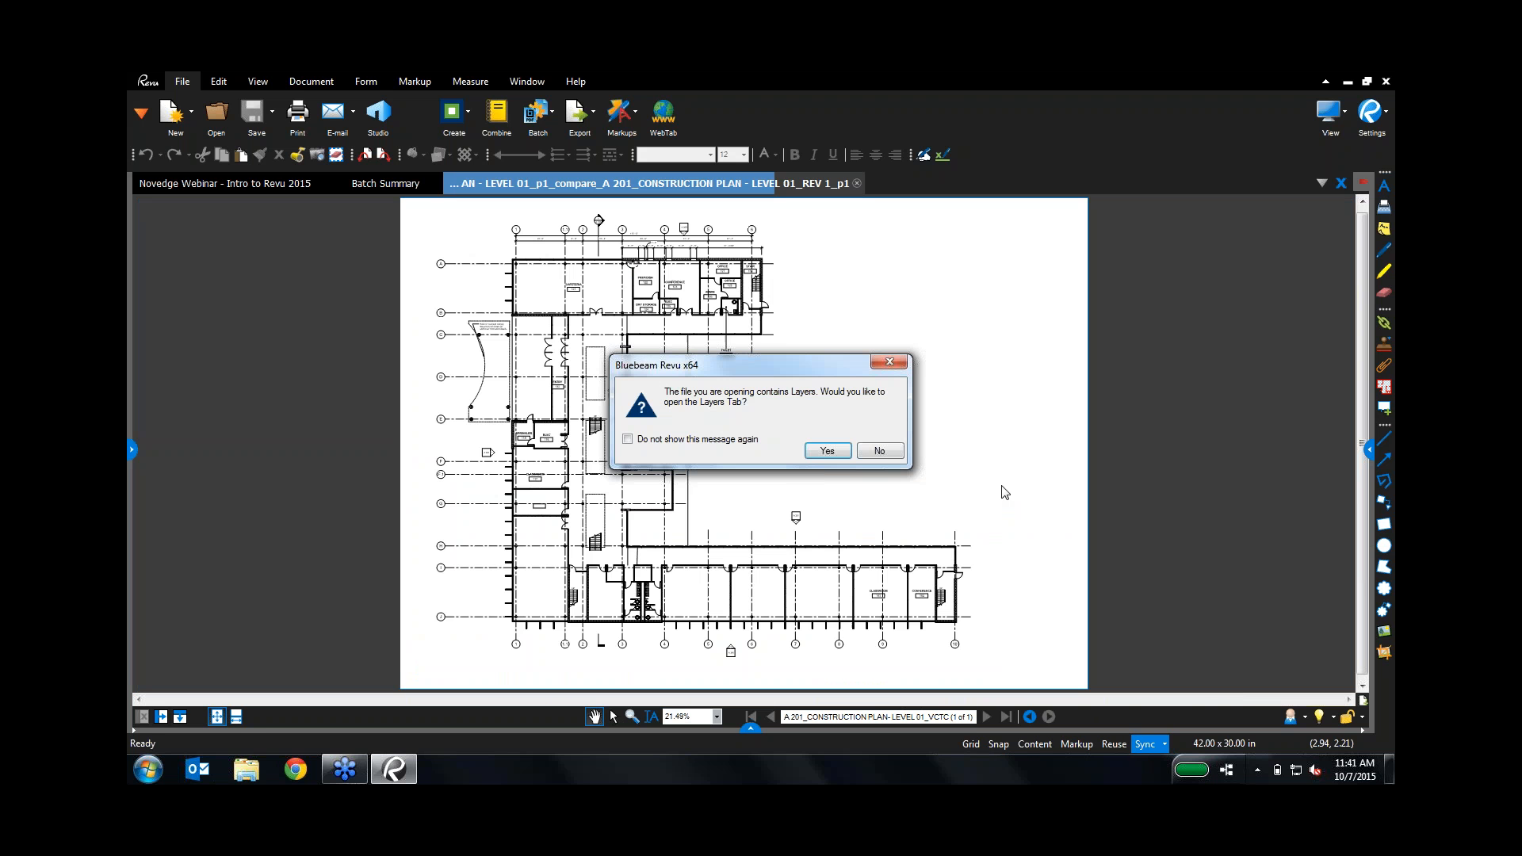
click(880, 451)
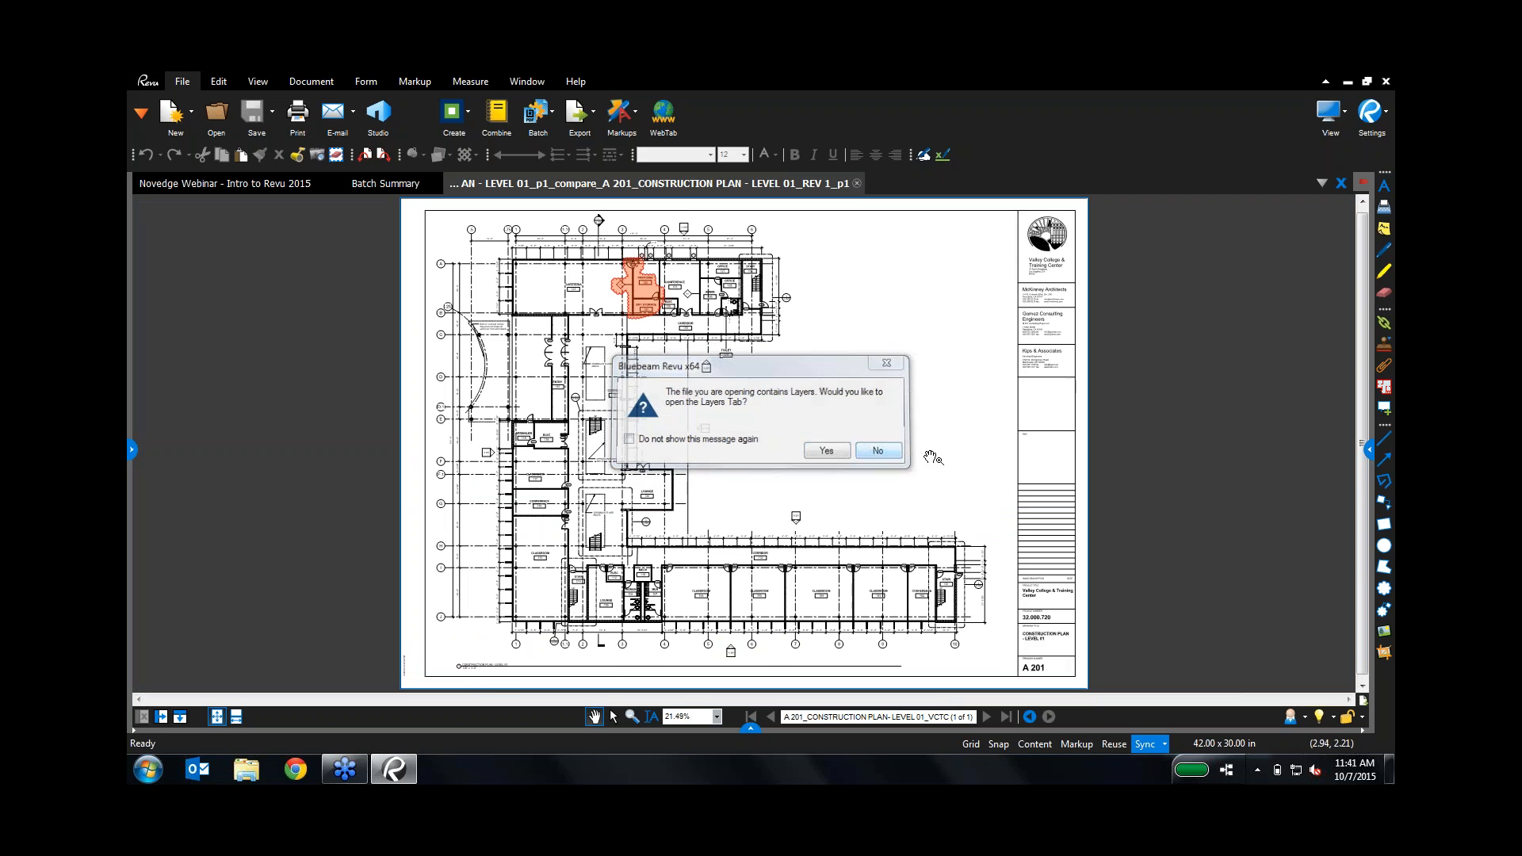
scroll(646, 290, up, 1)
scroll(646, 291, up, 7)
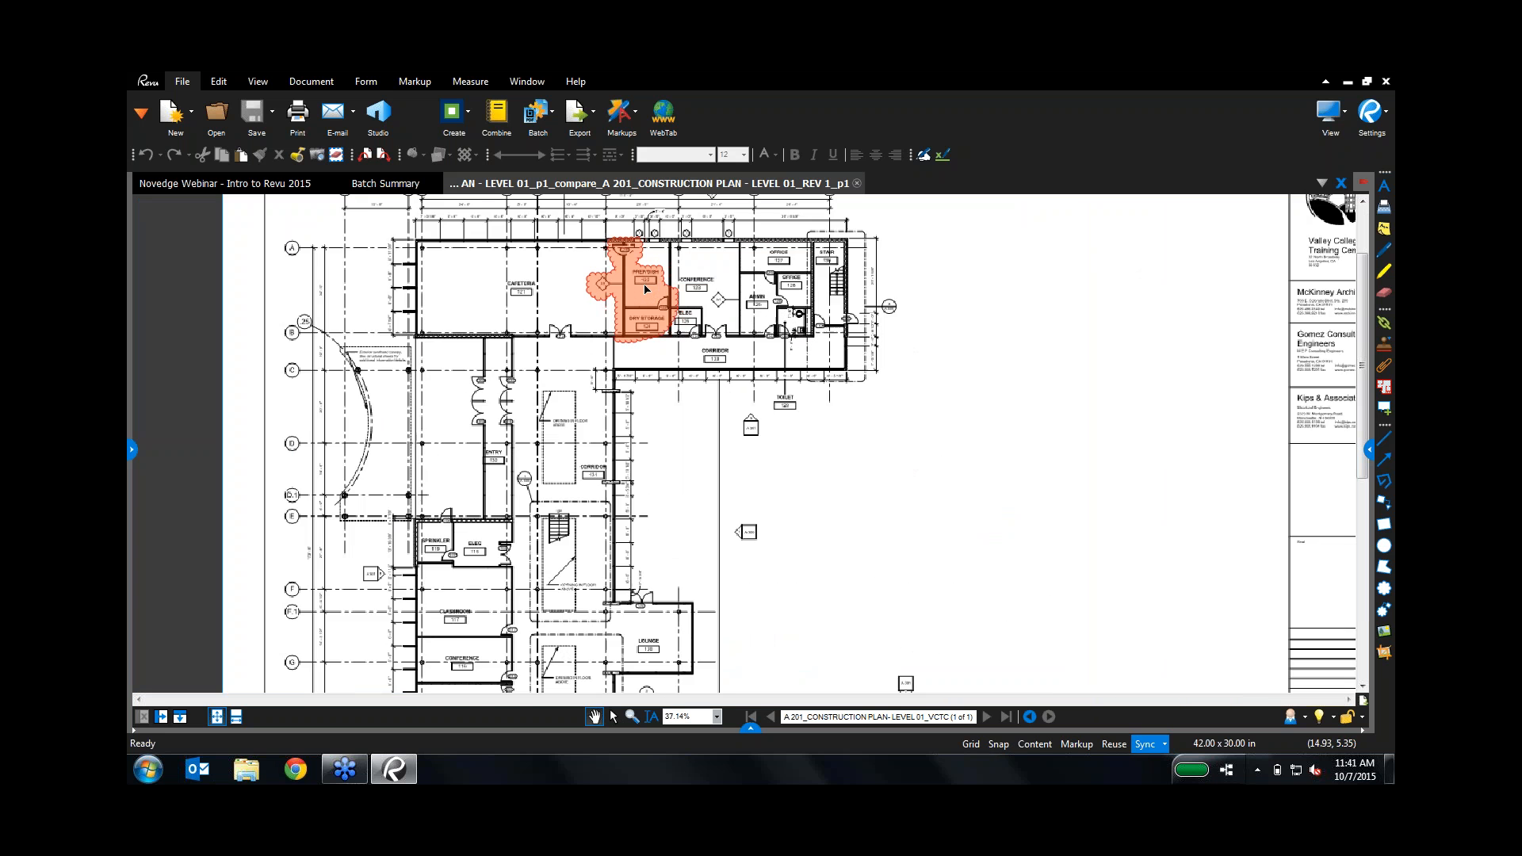
drag(688, 553, 689, 568)
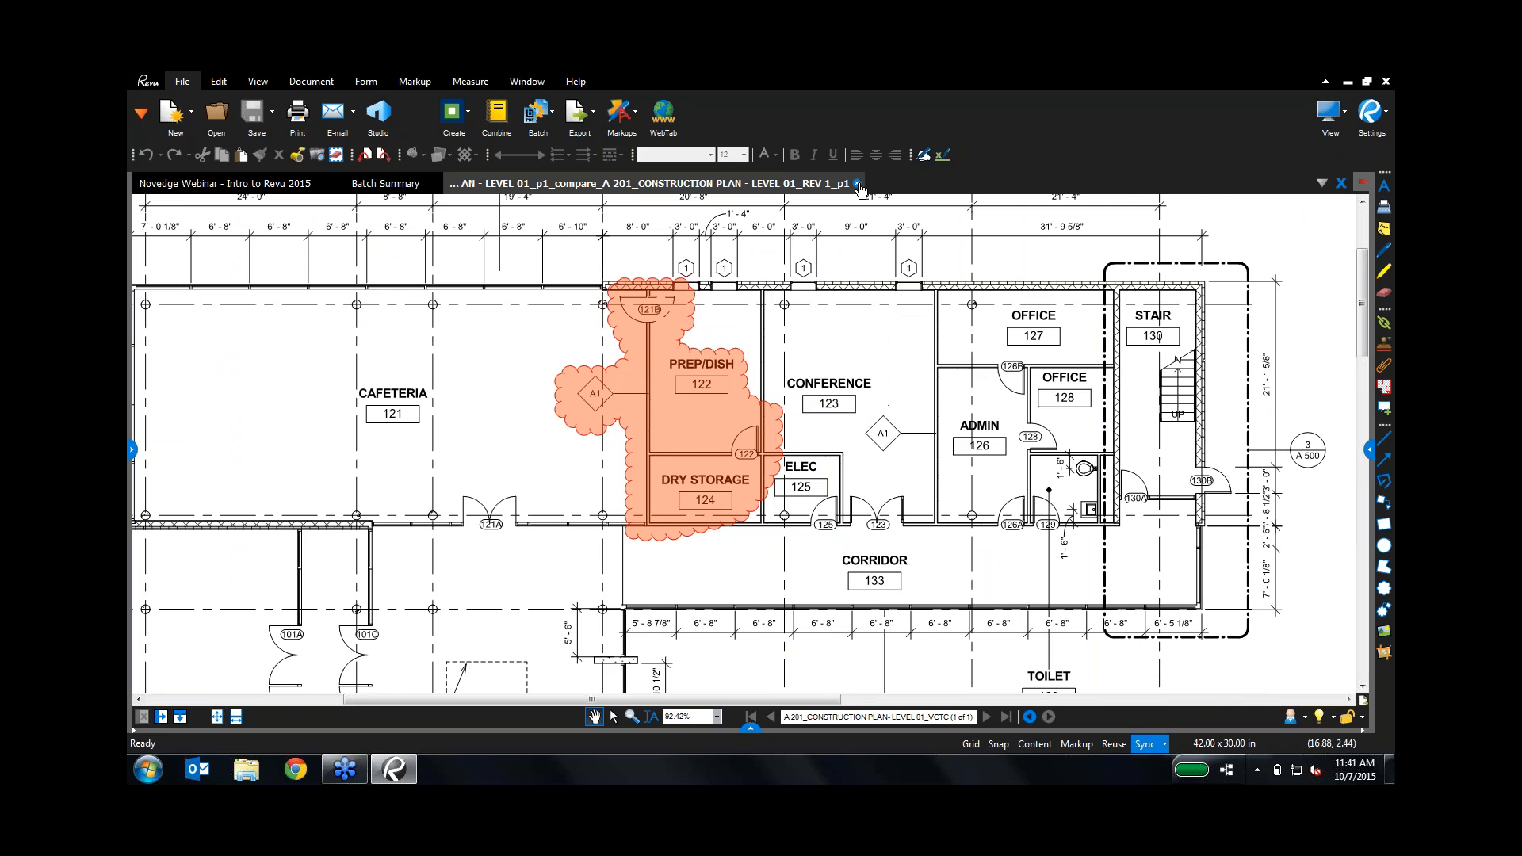
Step: Close the A 201 comparison drawing and the Batch Summary report
click(858, 184)
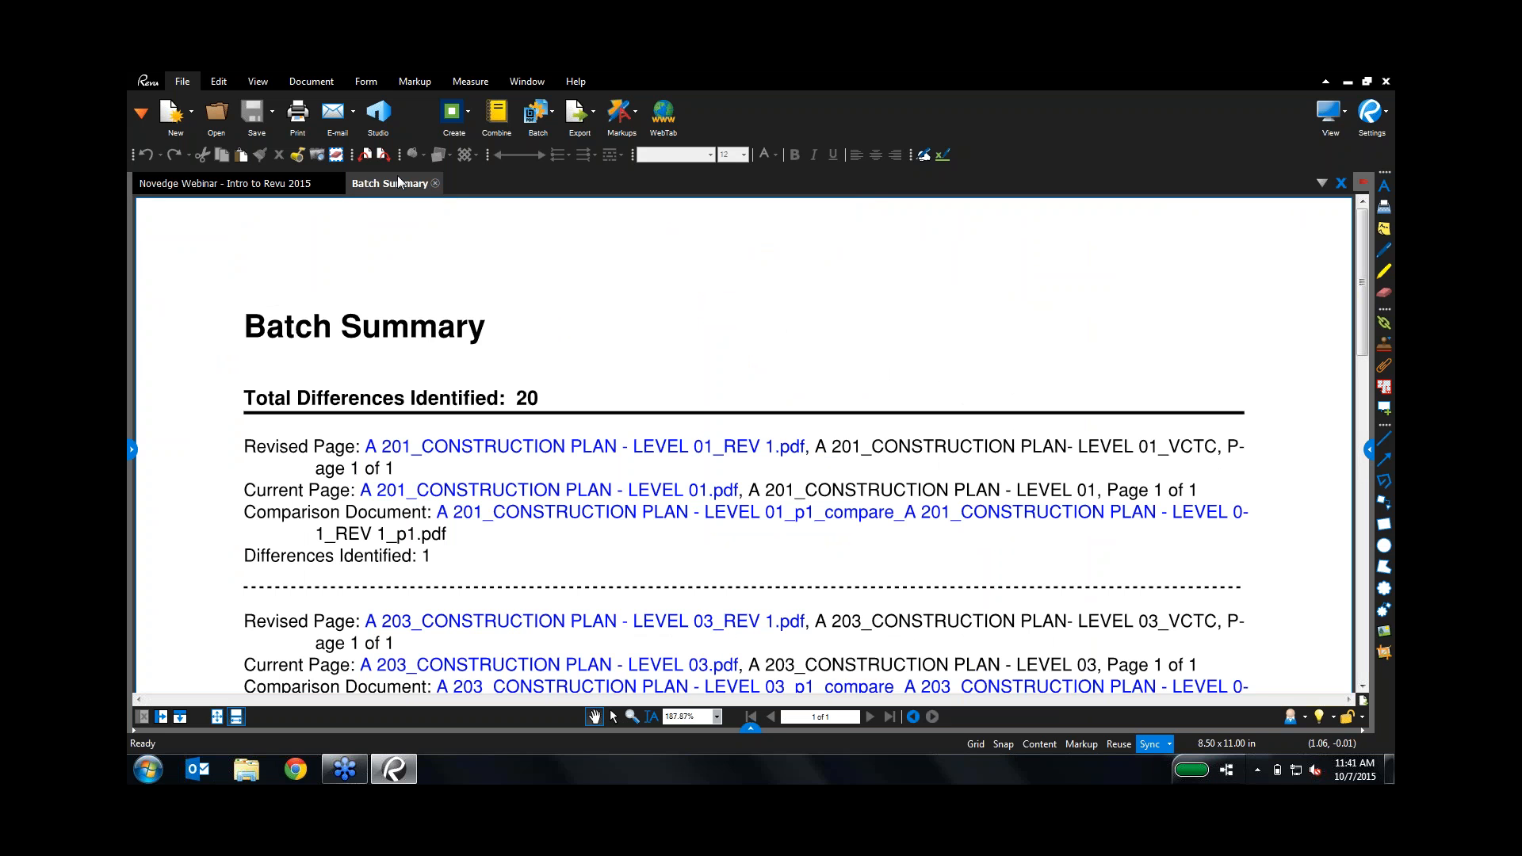
click(441, 191)
click(539, 111)
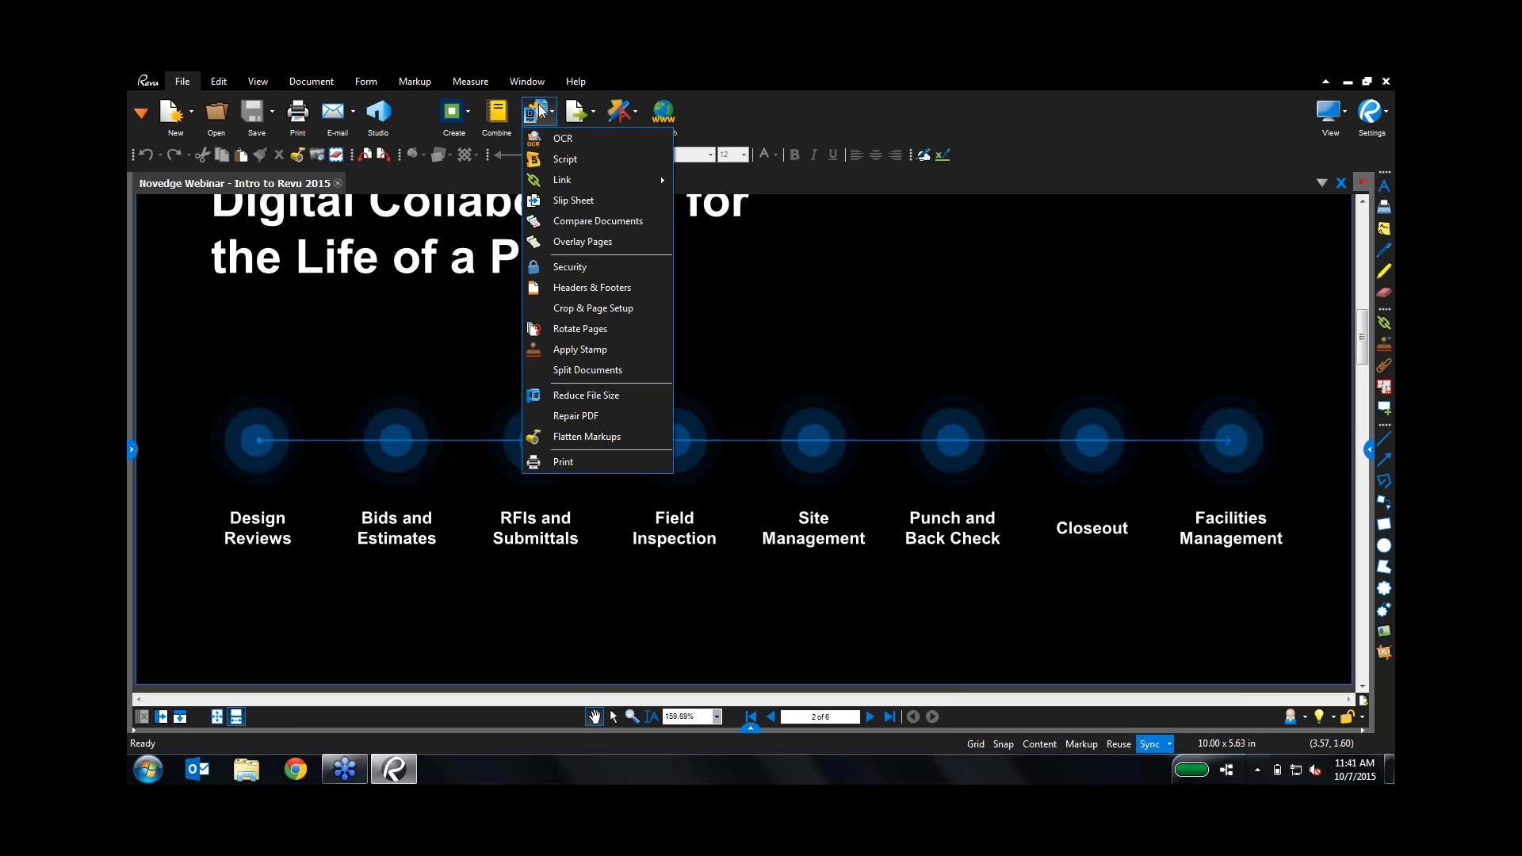
Step: Start a Batch Slip Sheet with the Batch Slip Sheeting\Originals folder as current pages
click(563, 205)
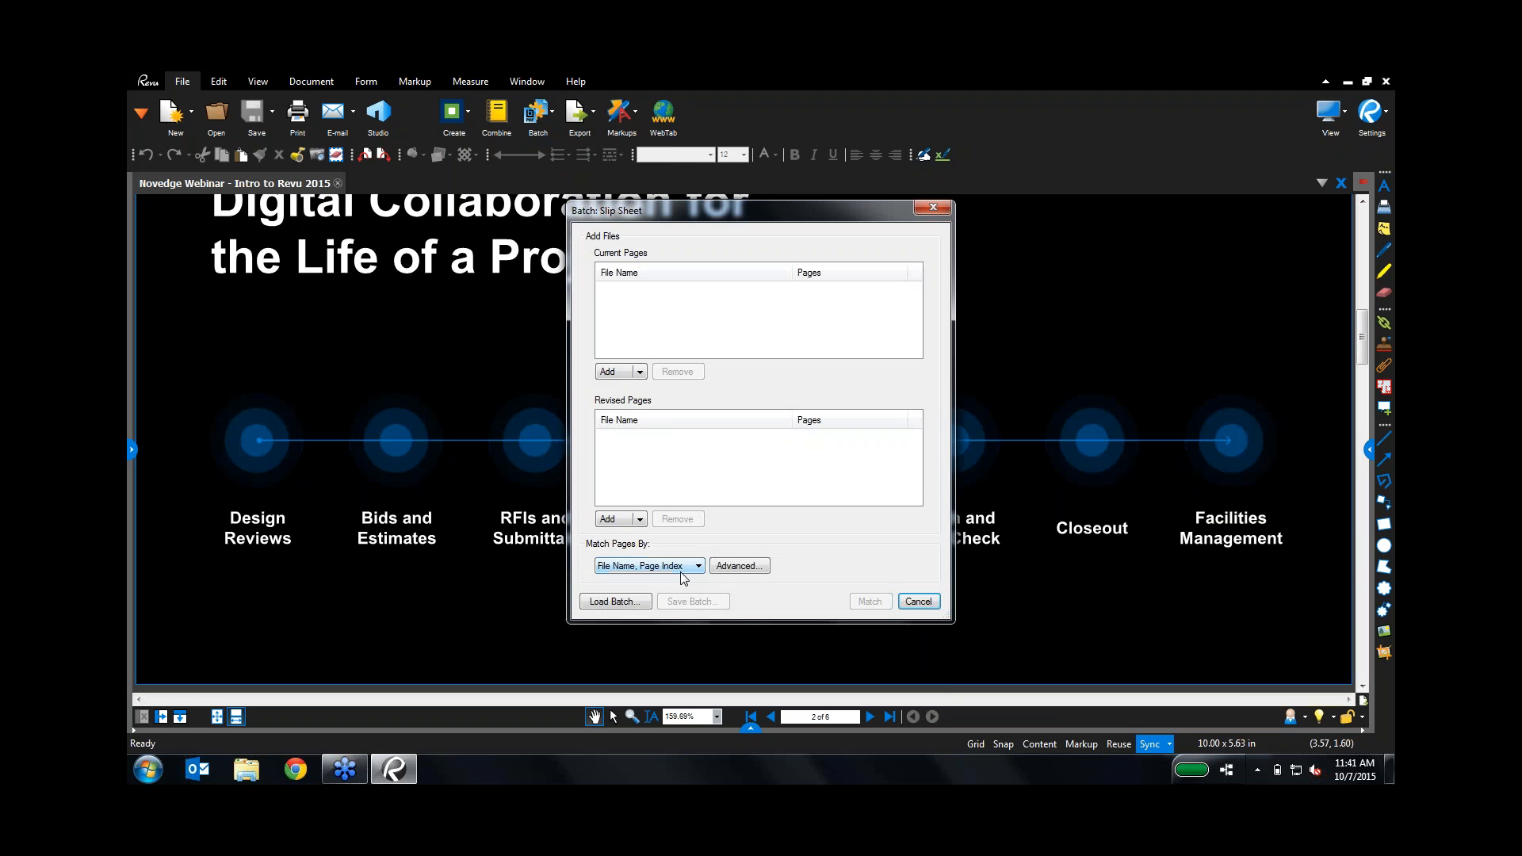
click(641, 372)
click(634, 423)
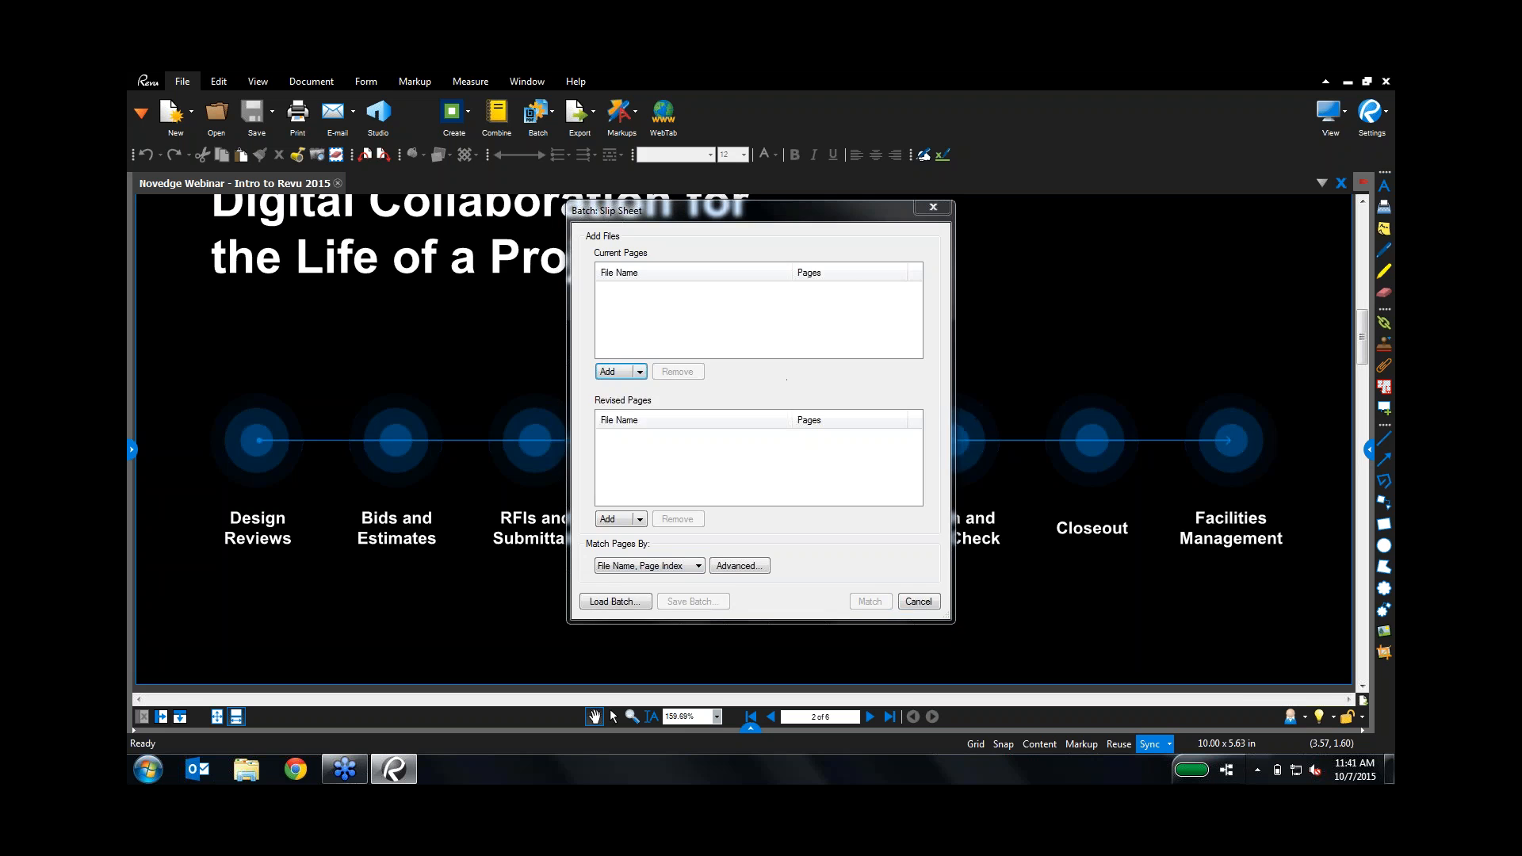
click(913, 259)
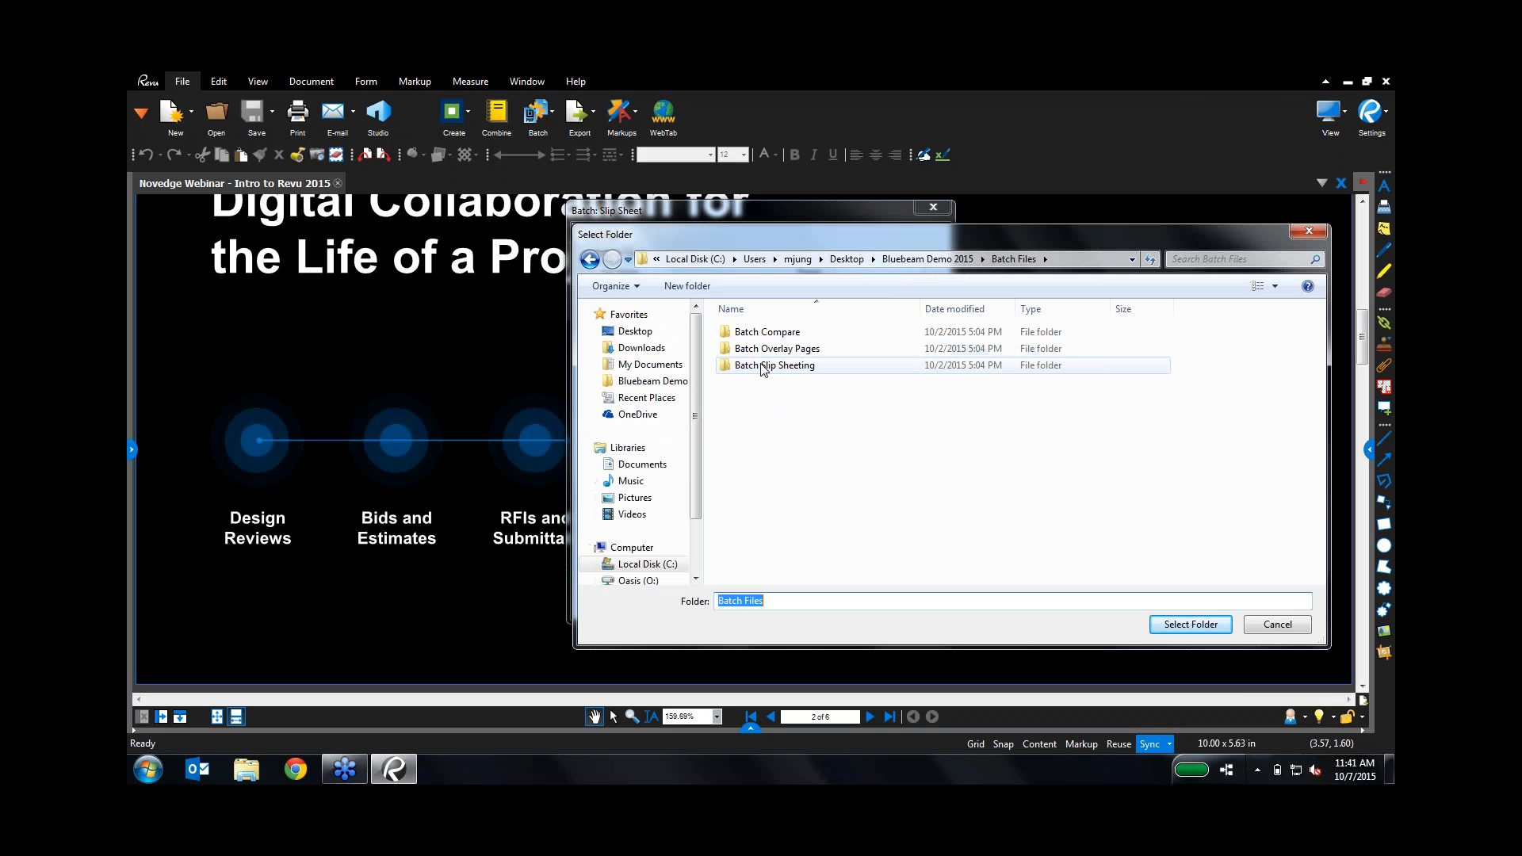
double_click(763, 368)
click(737, 350)
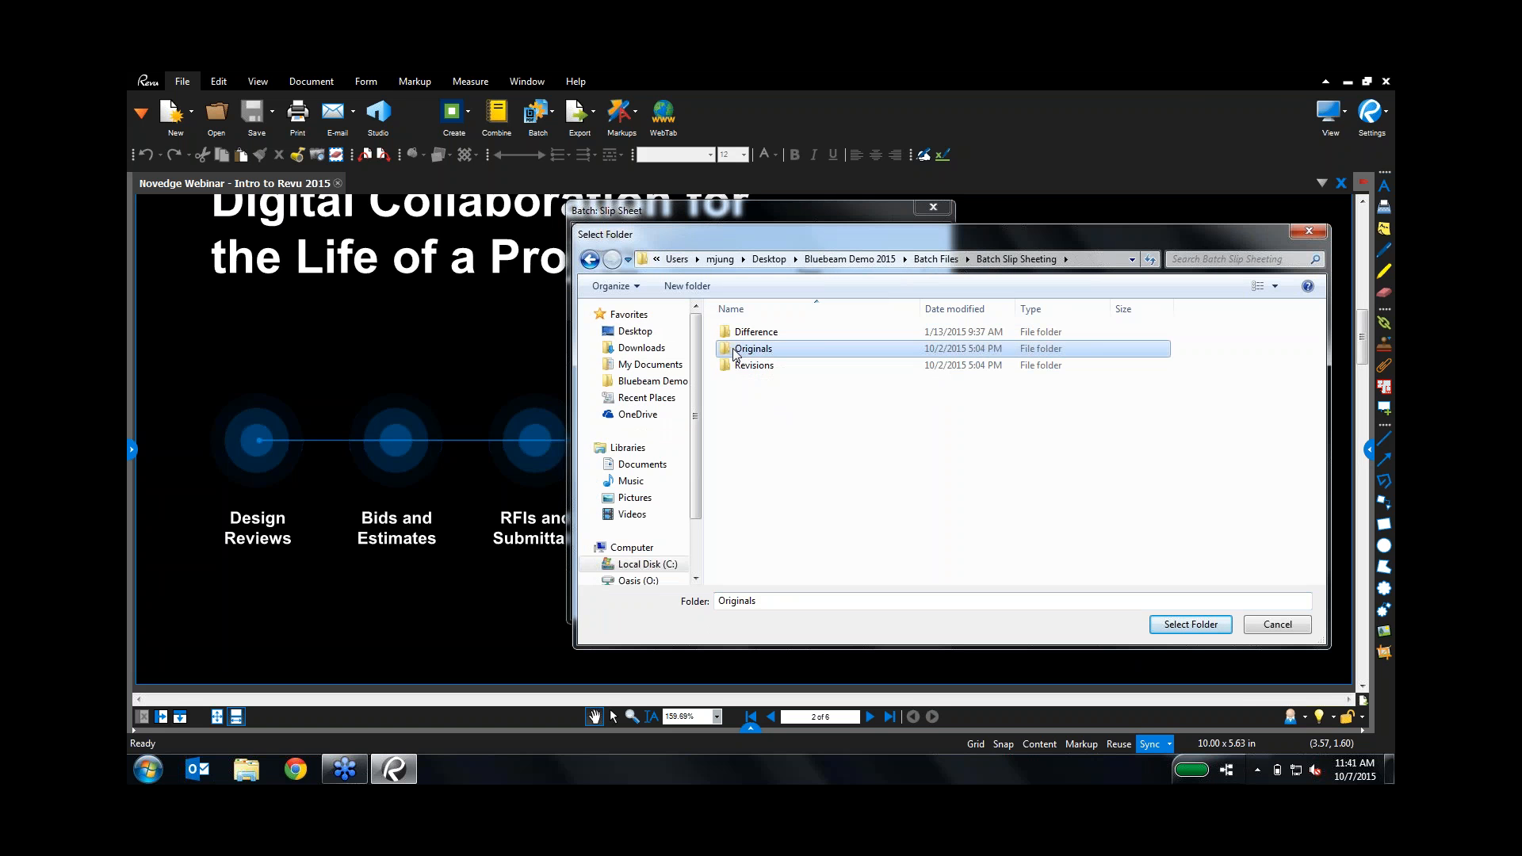
double_click(737, 349)
click(1190, 625)
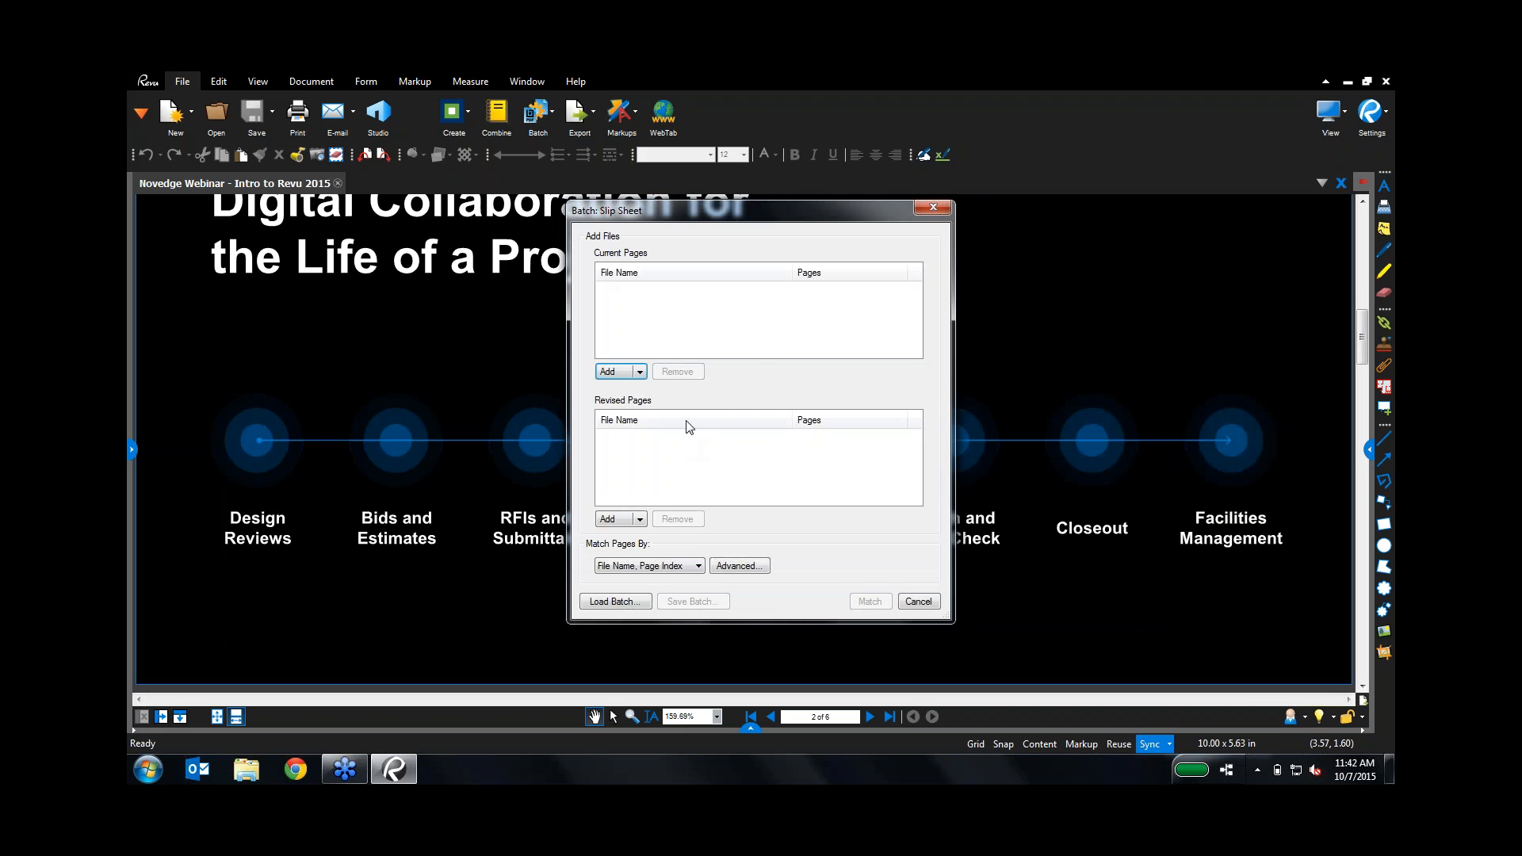
Step: Add the Revisions folder as revised pages and match the five sheets
click(639, 519)
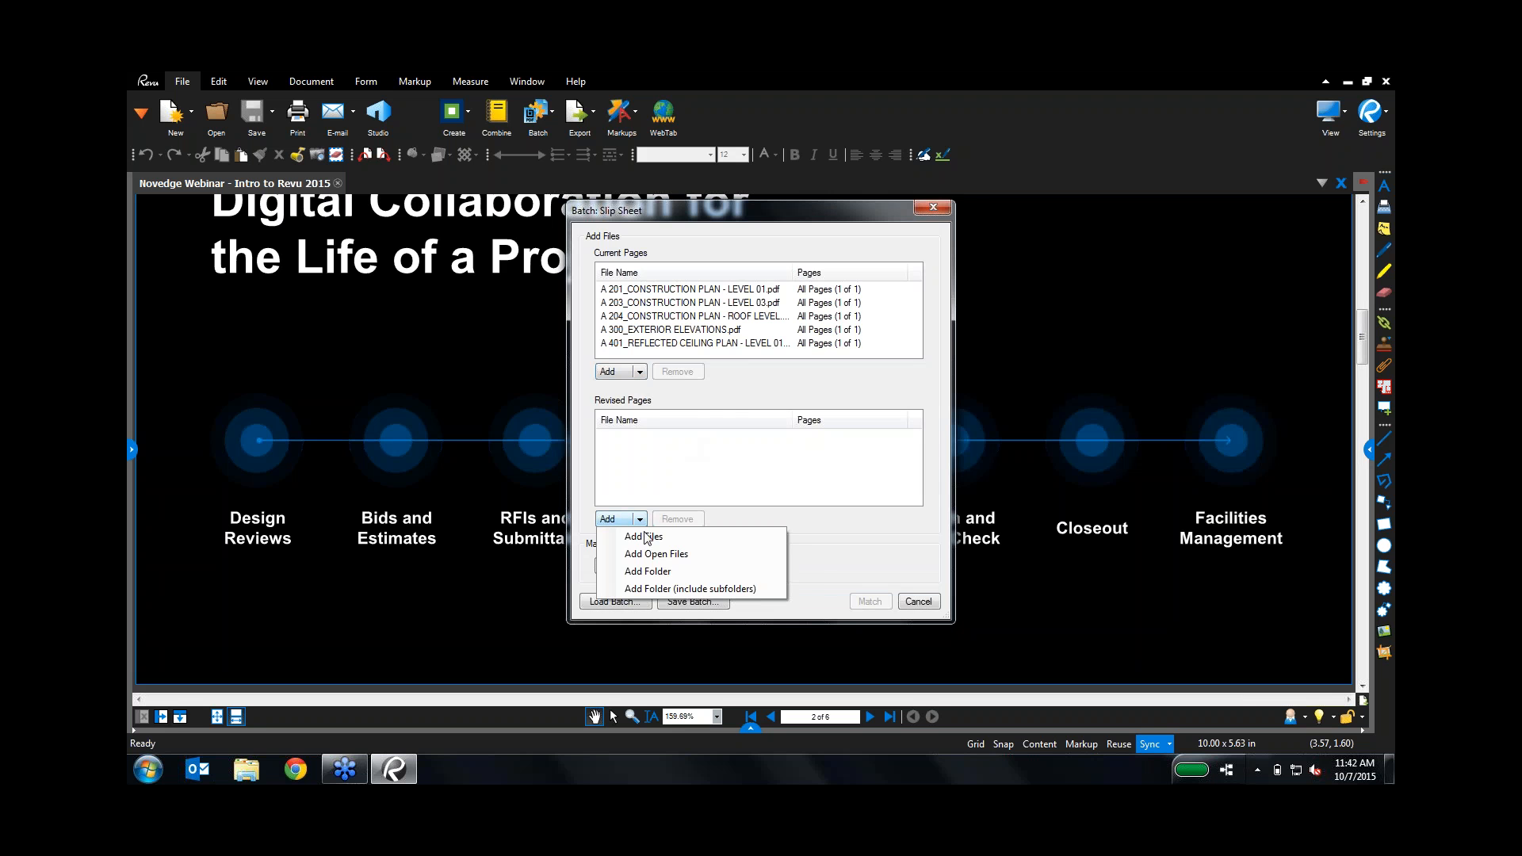
click(664, 572)
click(774, 364)
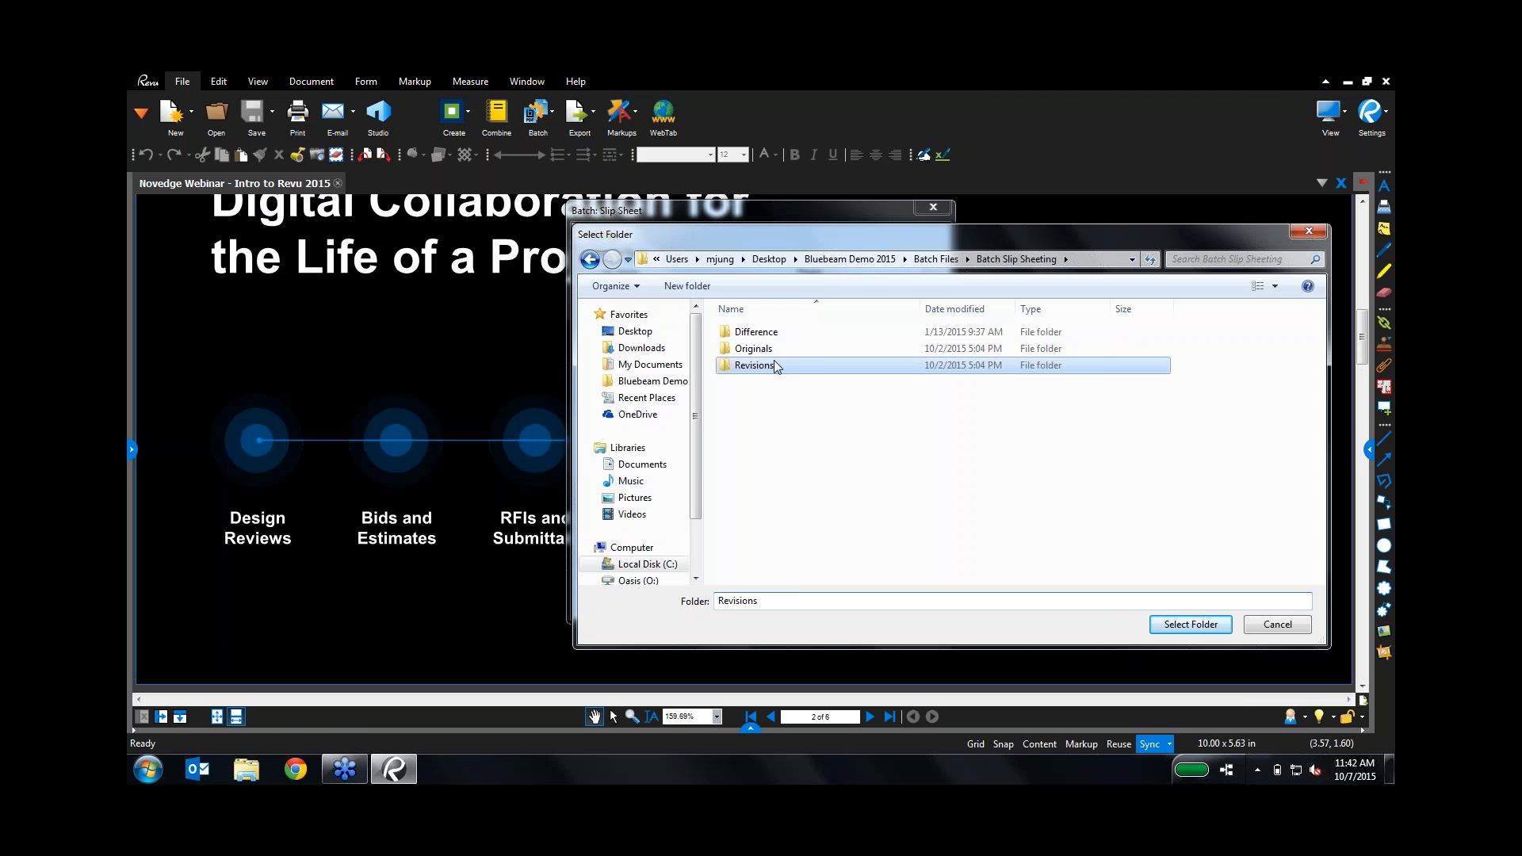
double_click(774, 365)
click(1209, 628)
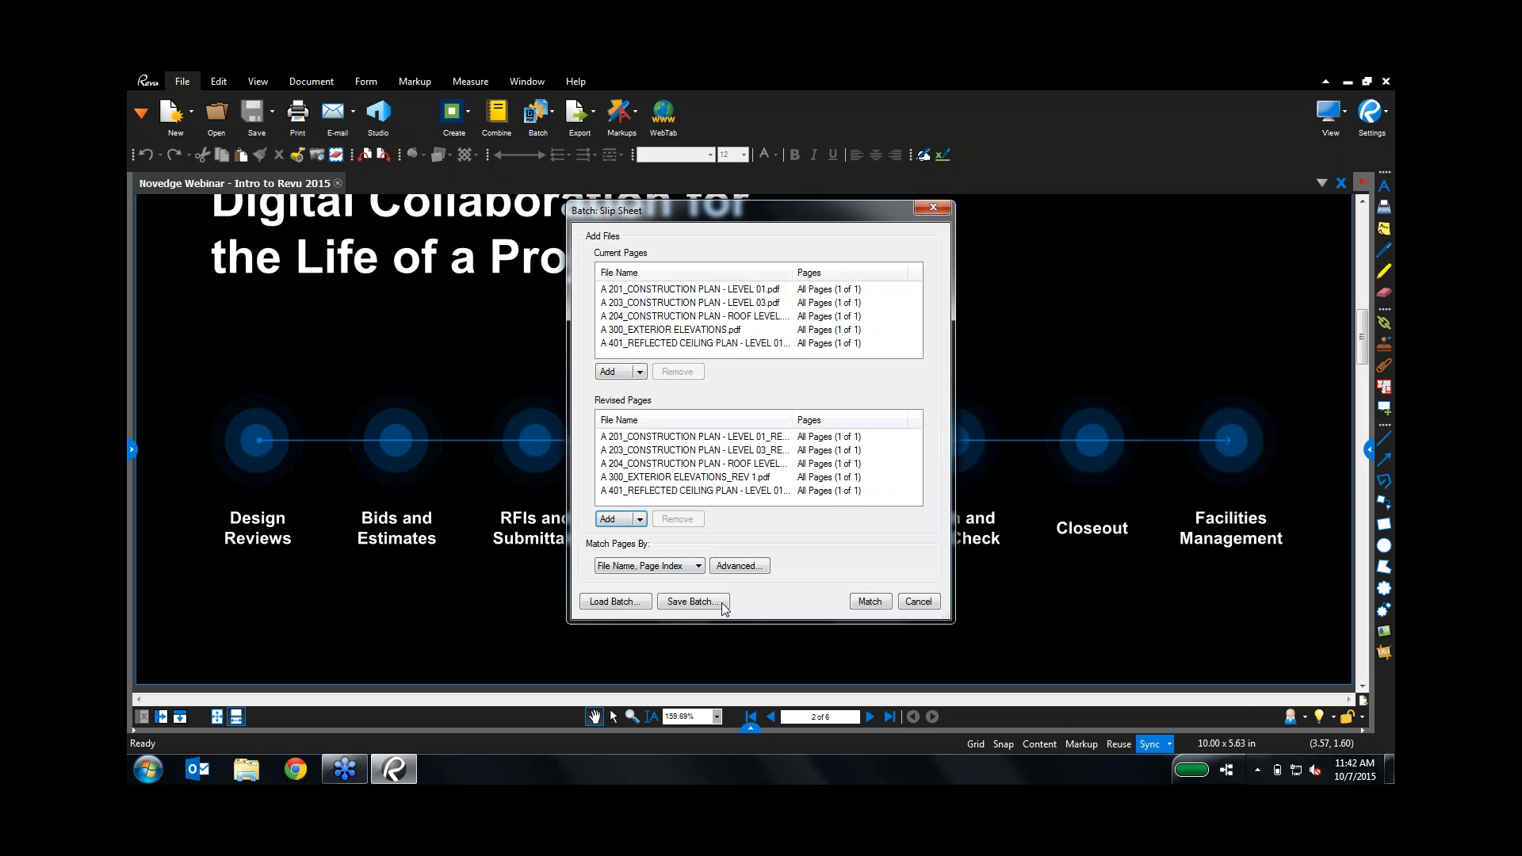
click(868, 604)
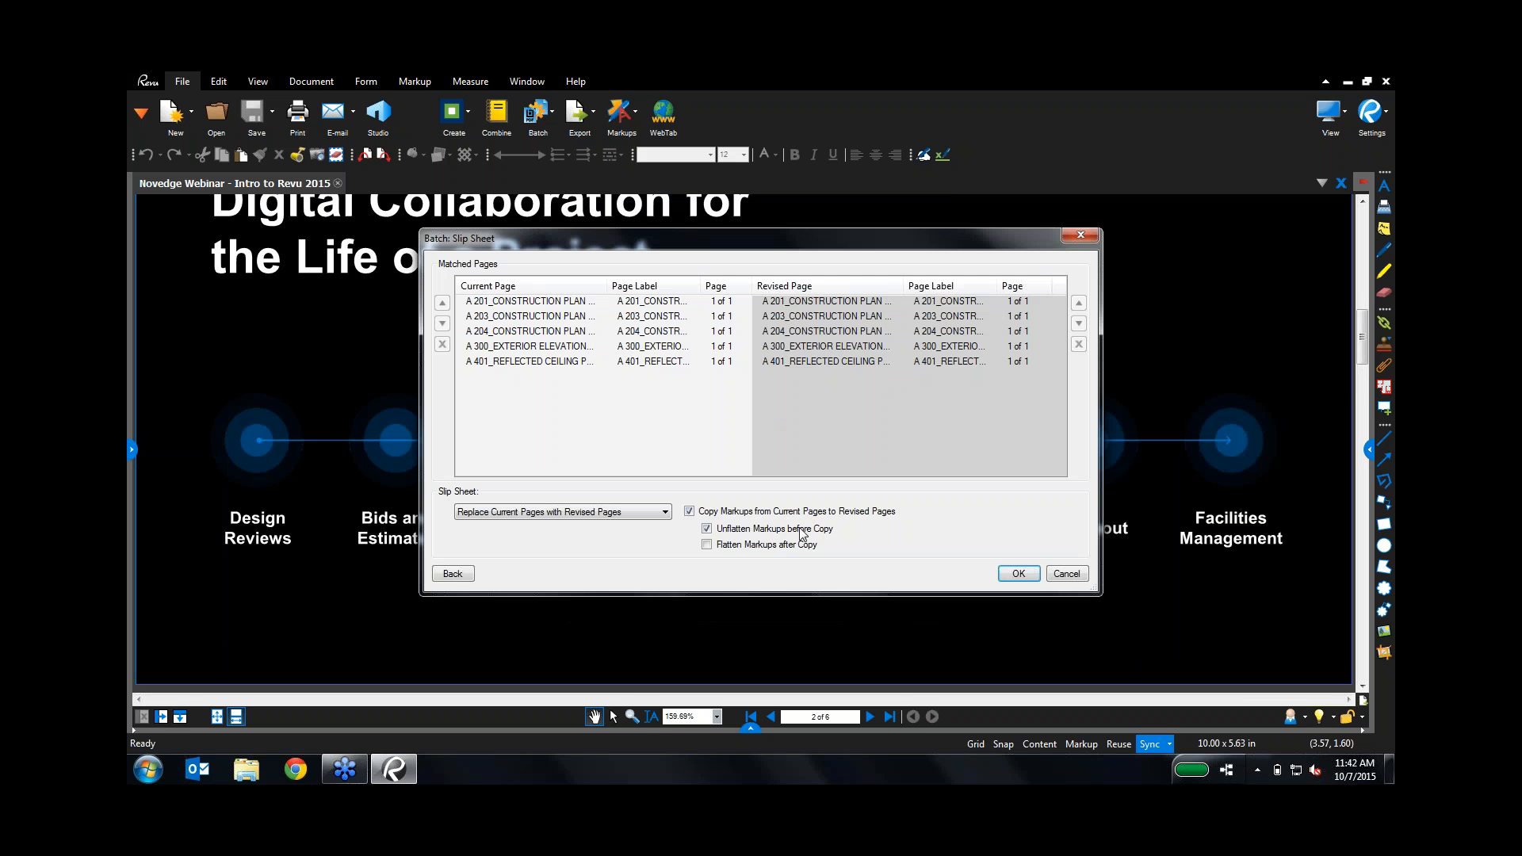
Step: Insert revised pages before current pages, copy markups, stamp originals Superseded, and run
click(559, 515)
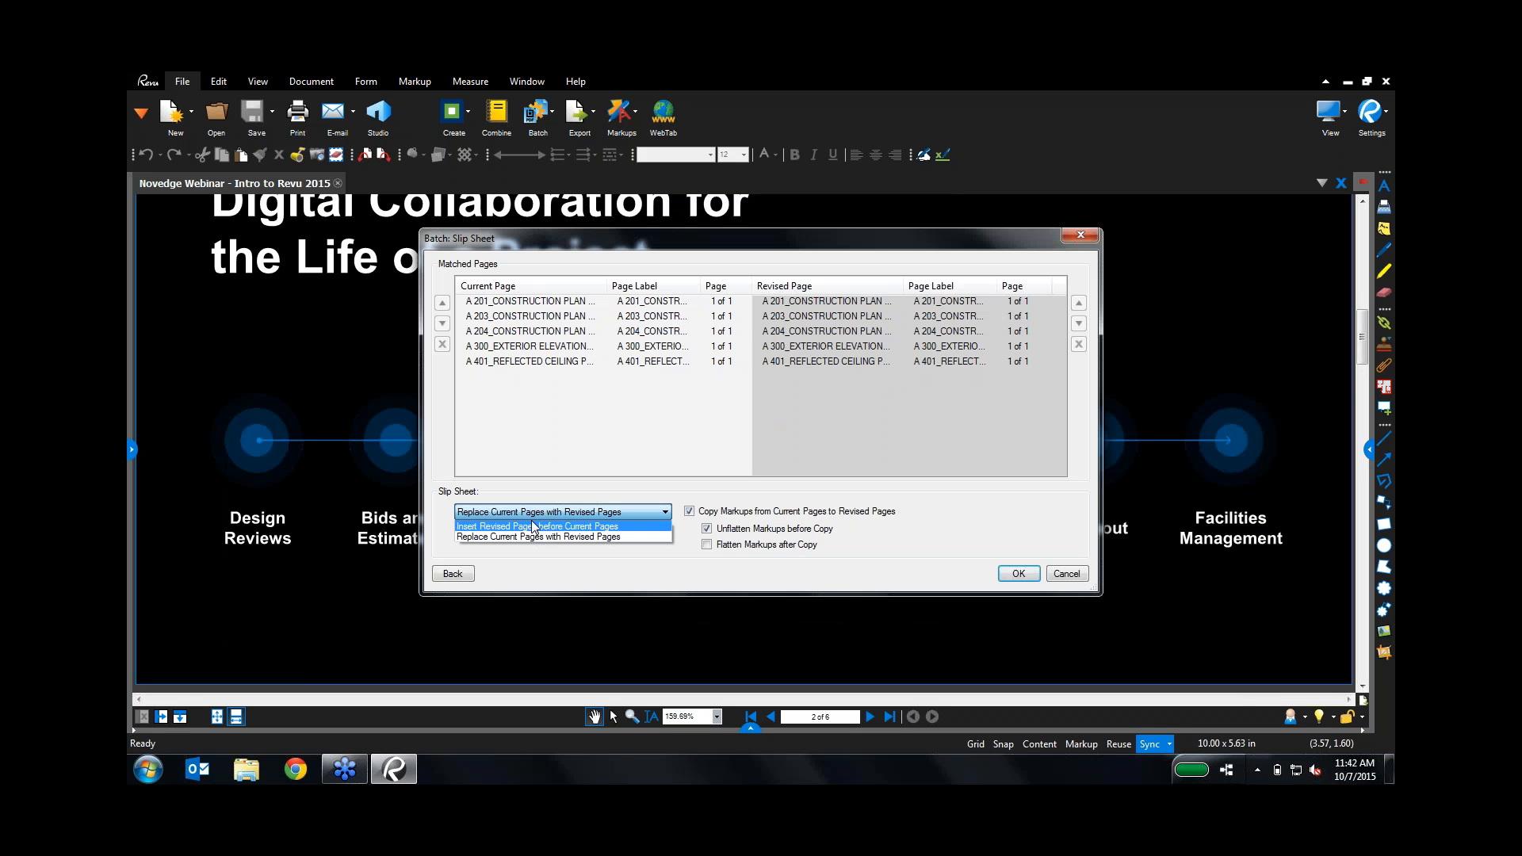
click(475, 526)
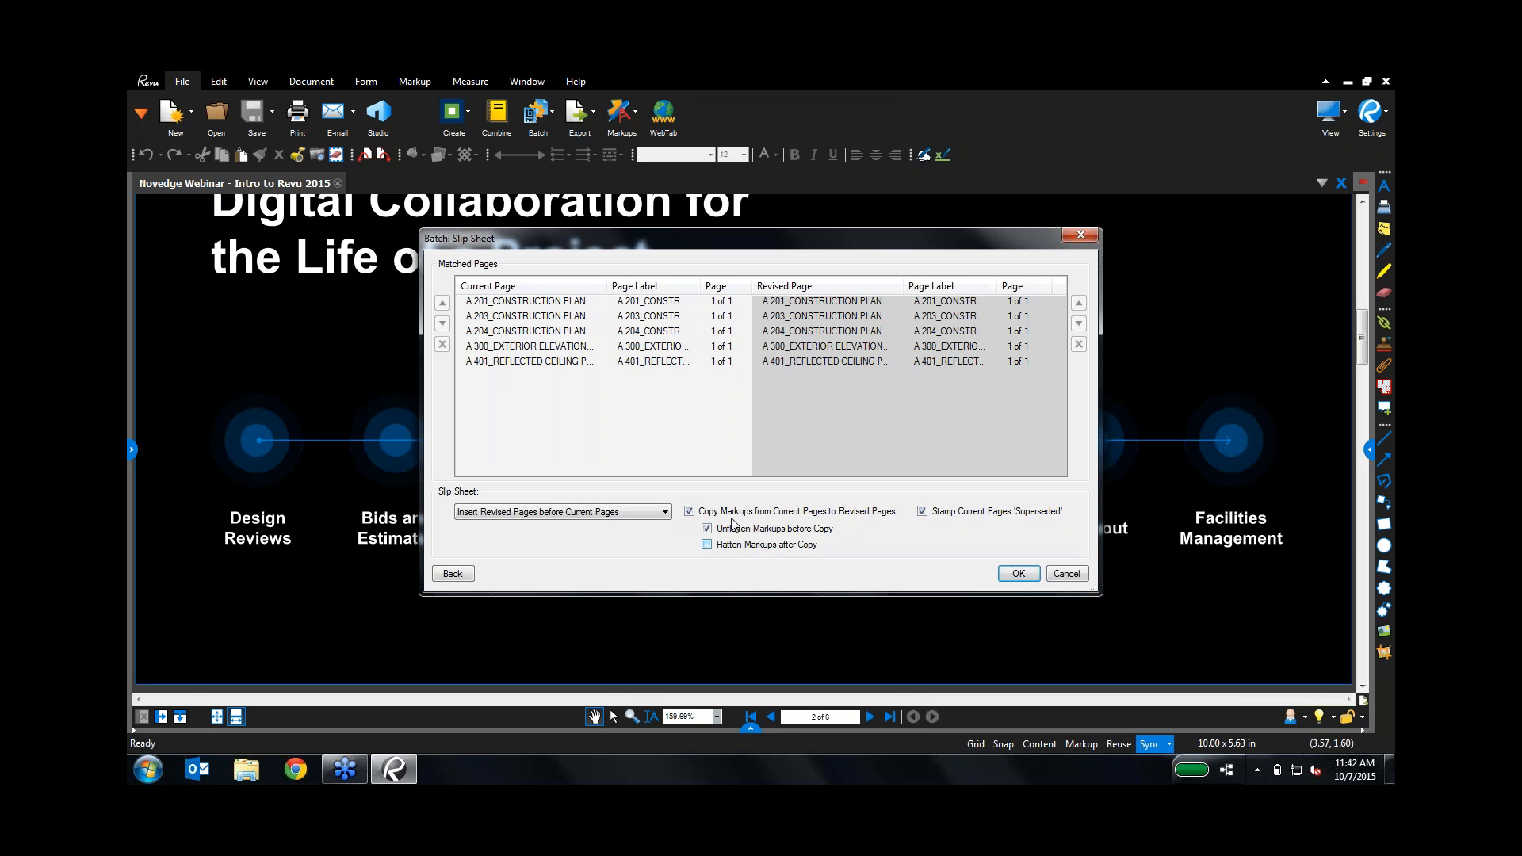
click(1017, 574)
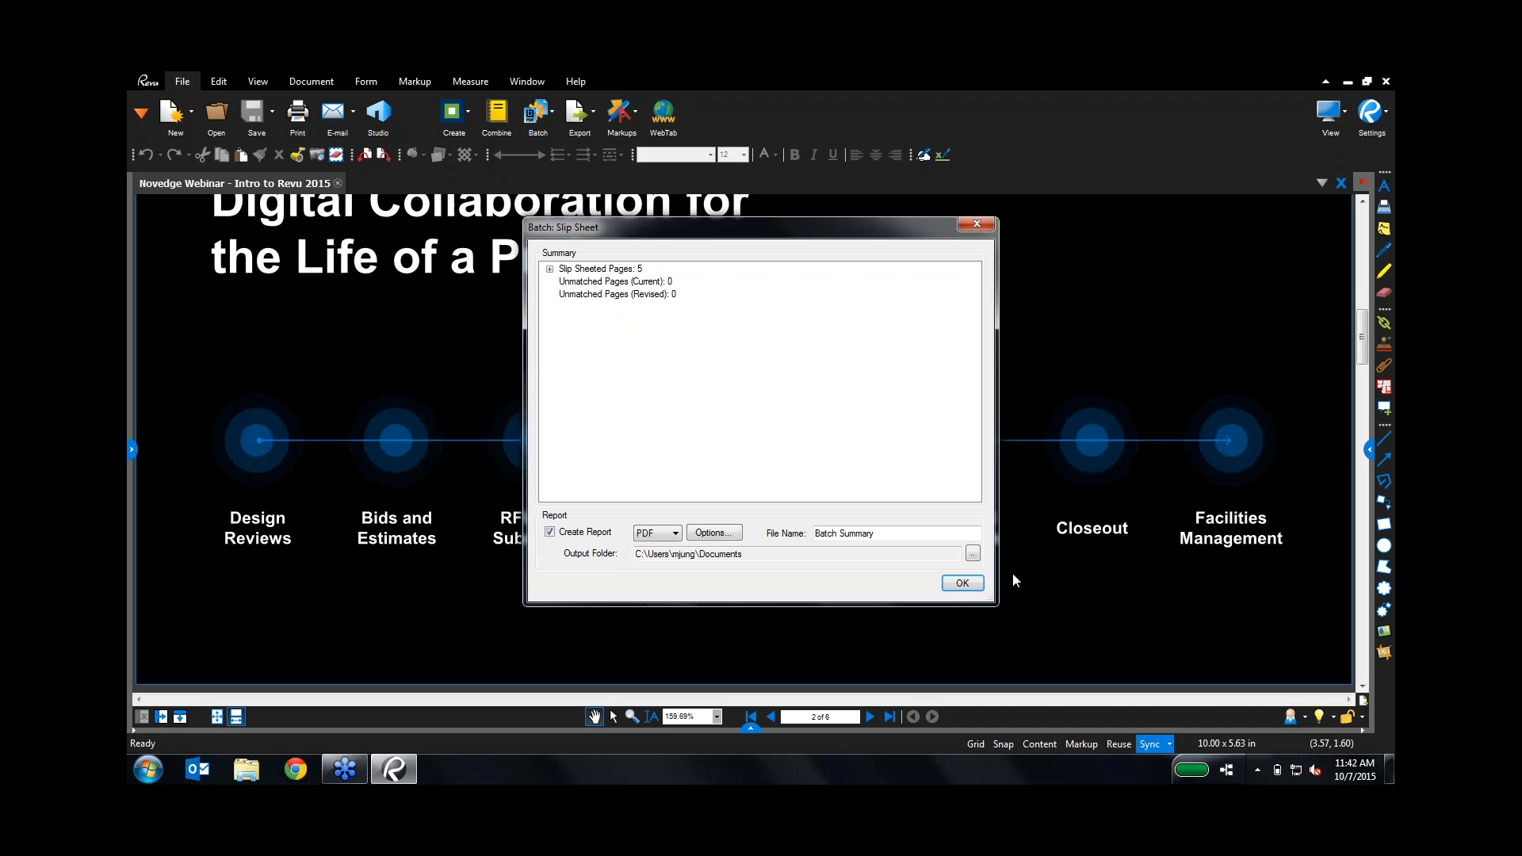
Step: Review the five slip-sheeted pages and generate the Batch Summary report
click(550, 269)
scroll(725, 422, down, 2)
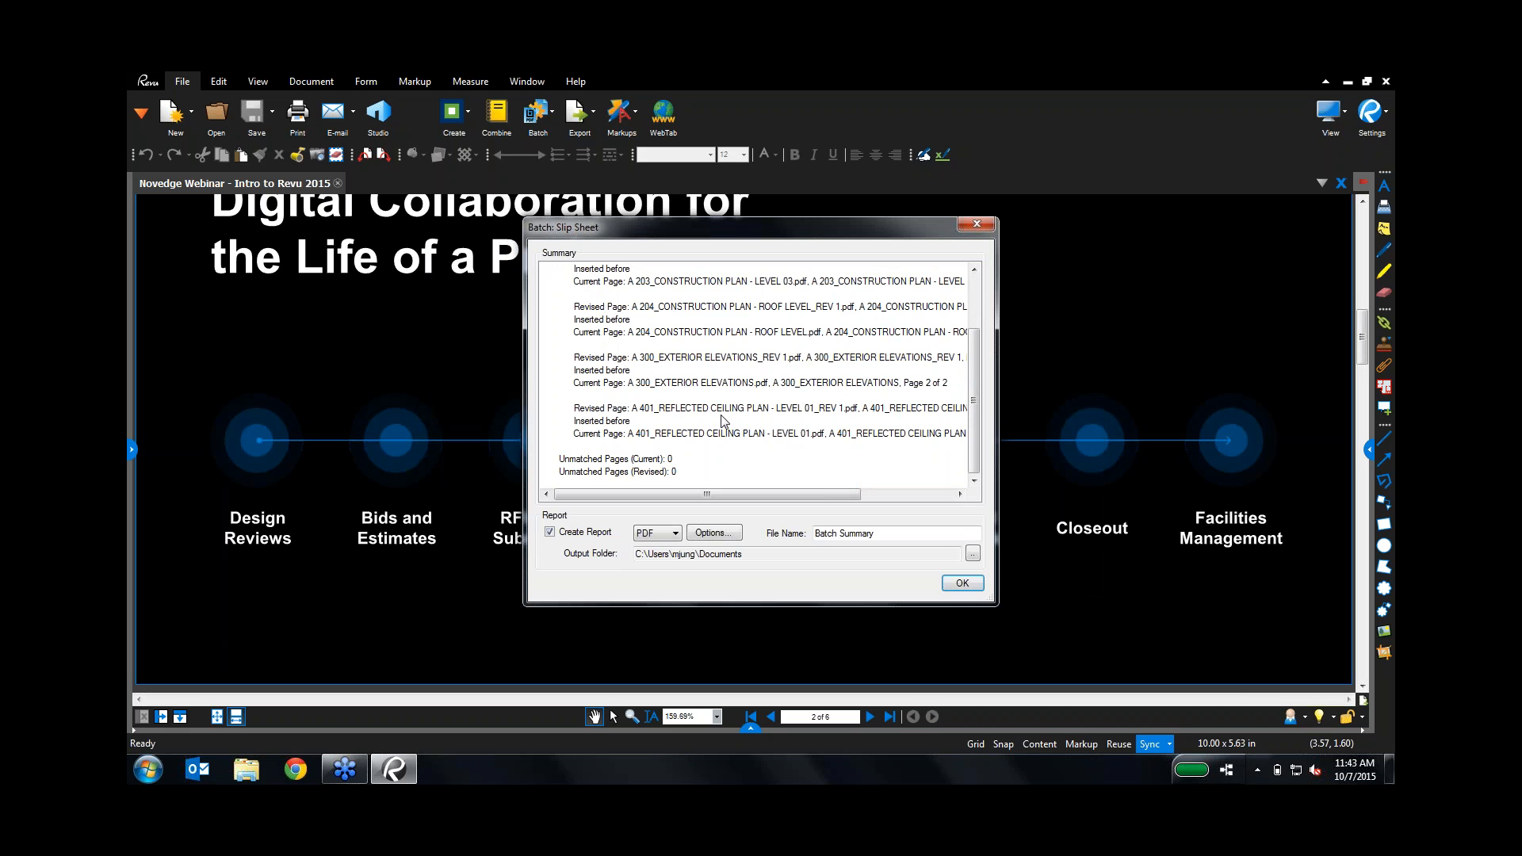
click(962, 582)
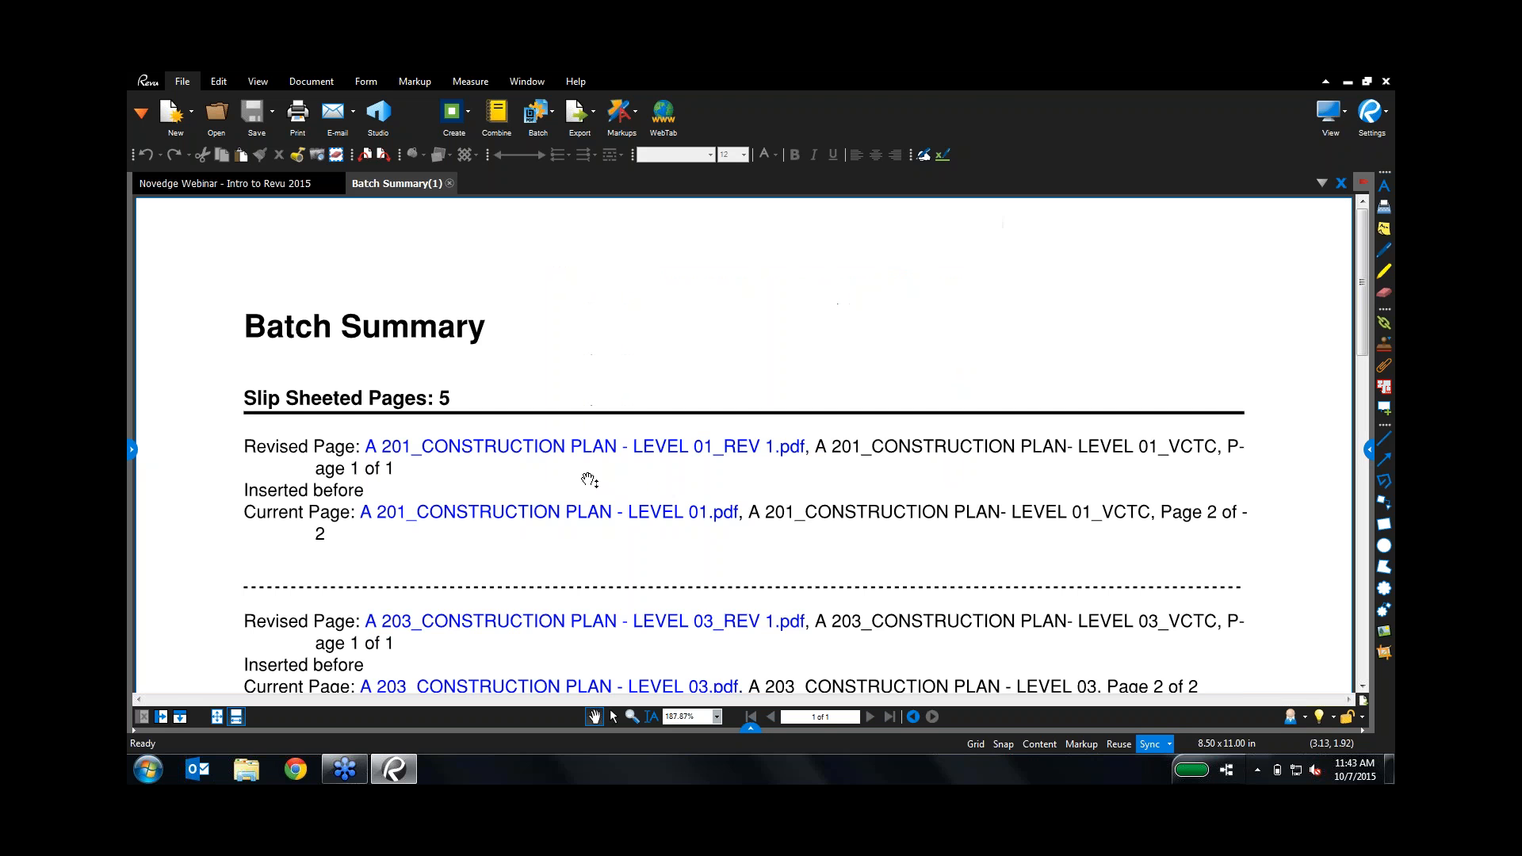
Step: Open the A 201 Level 01 plan from the report without showing layers, and display page thumbnails
click(565, 518)
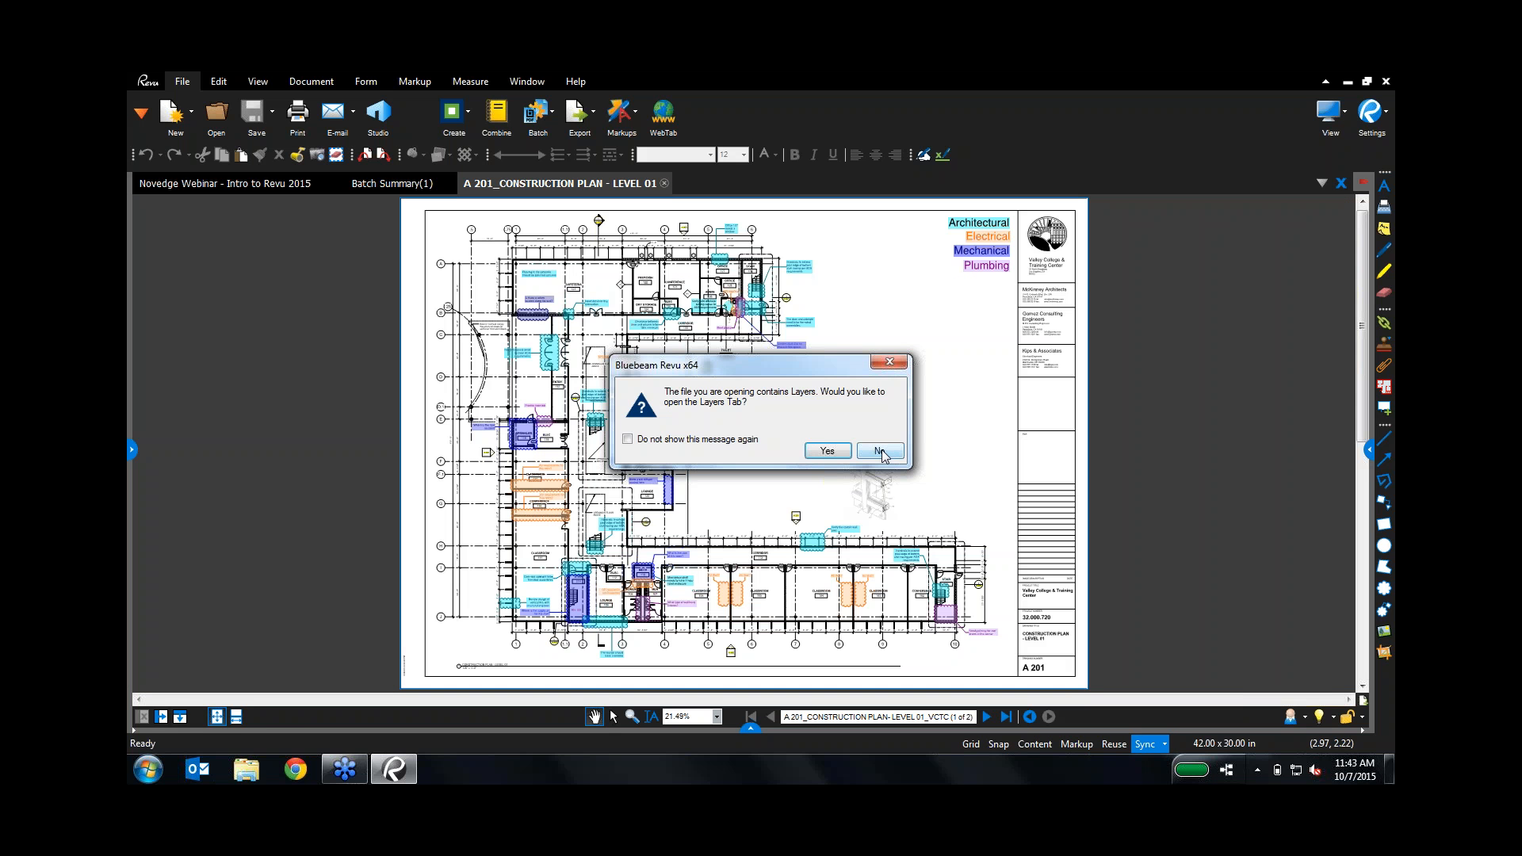
click(879, 451)
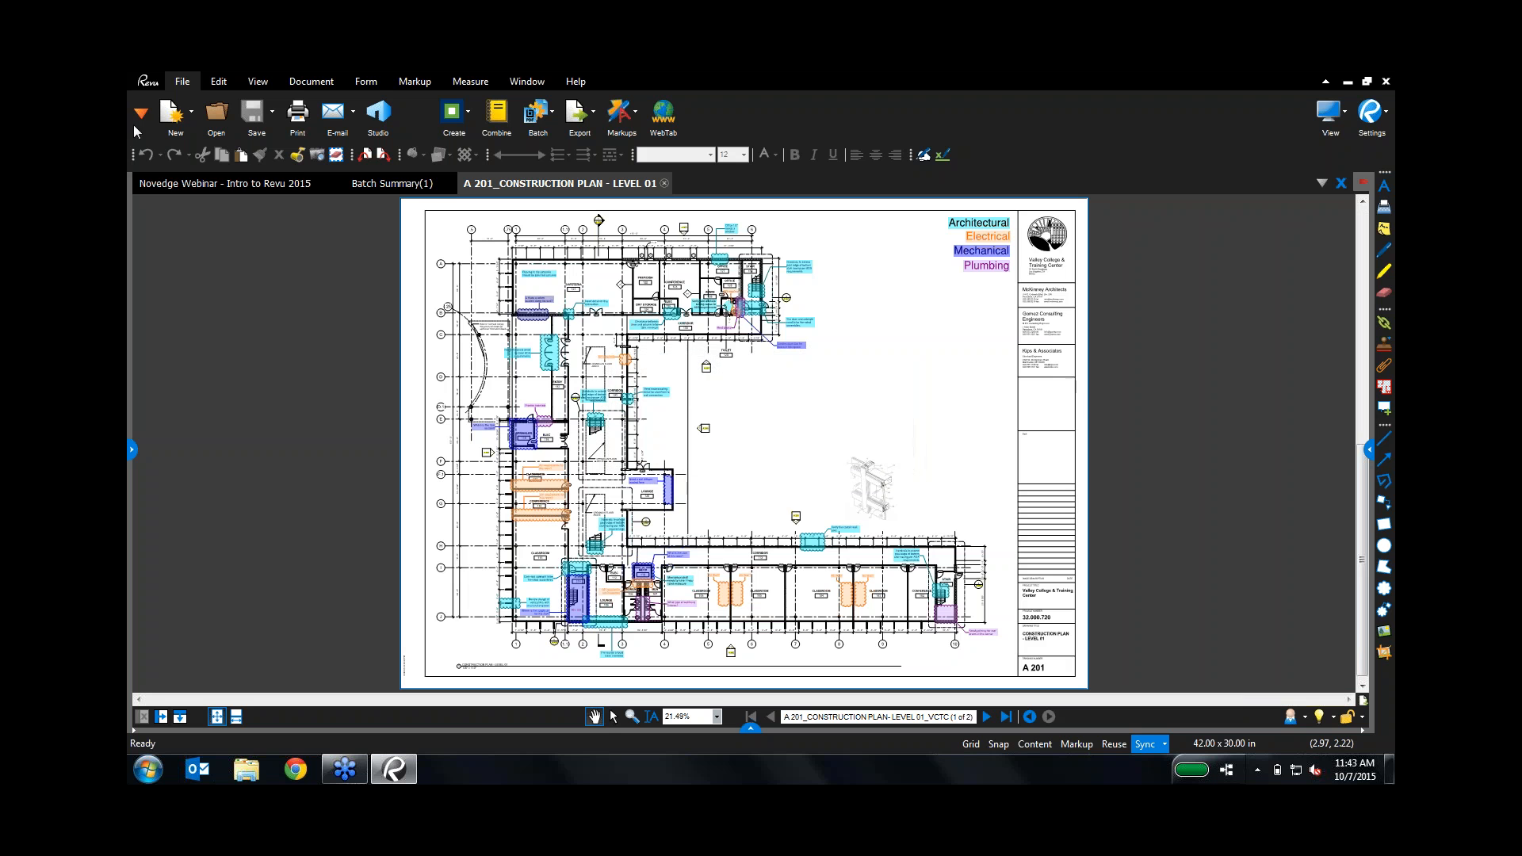
click(141, 115)
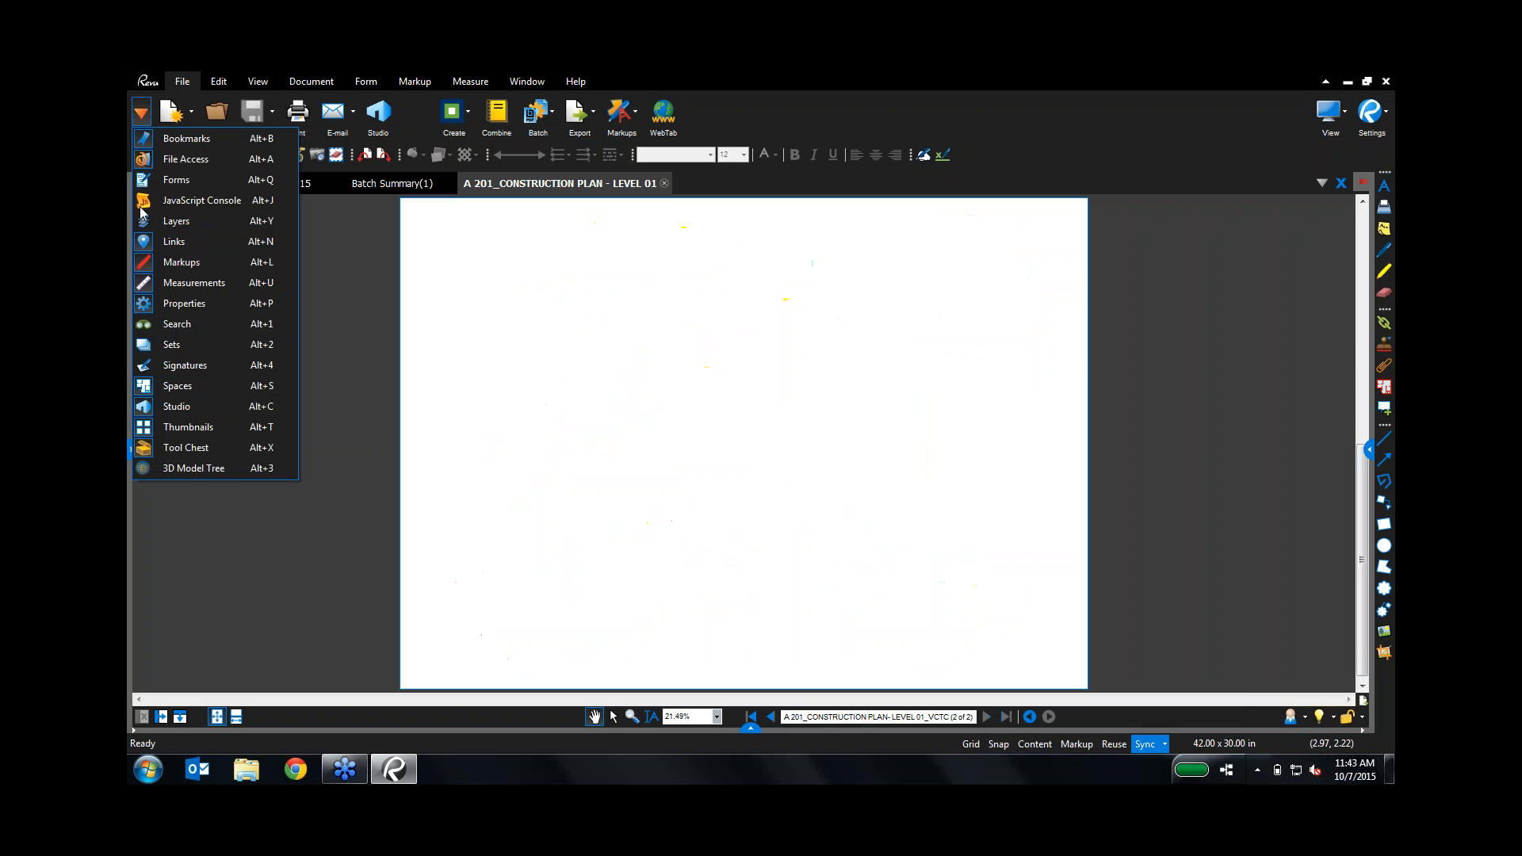
click(183, 431)
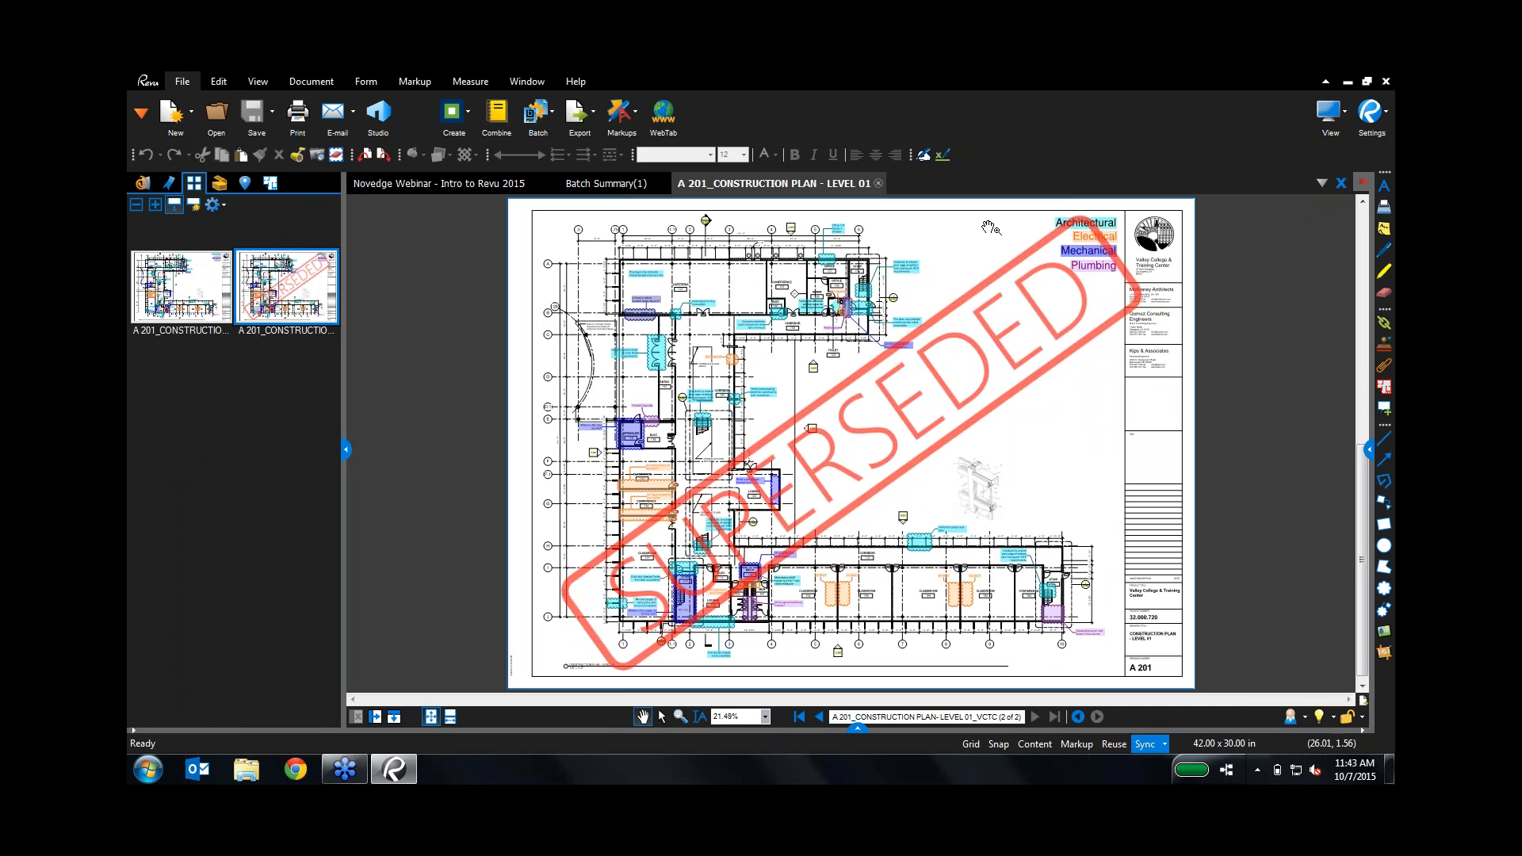
Step: Compare revised page 1 and its markups with the Superseded original page 2, then close A 201
click(208, 302)
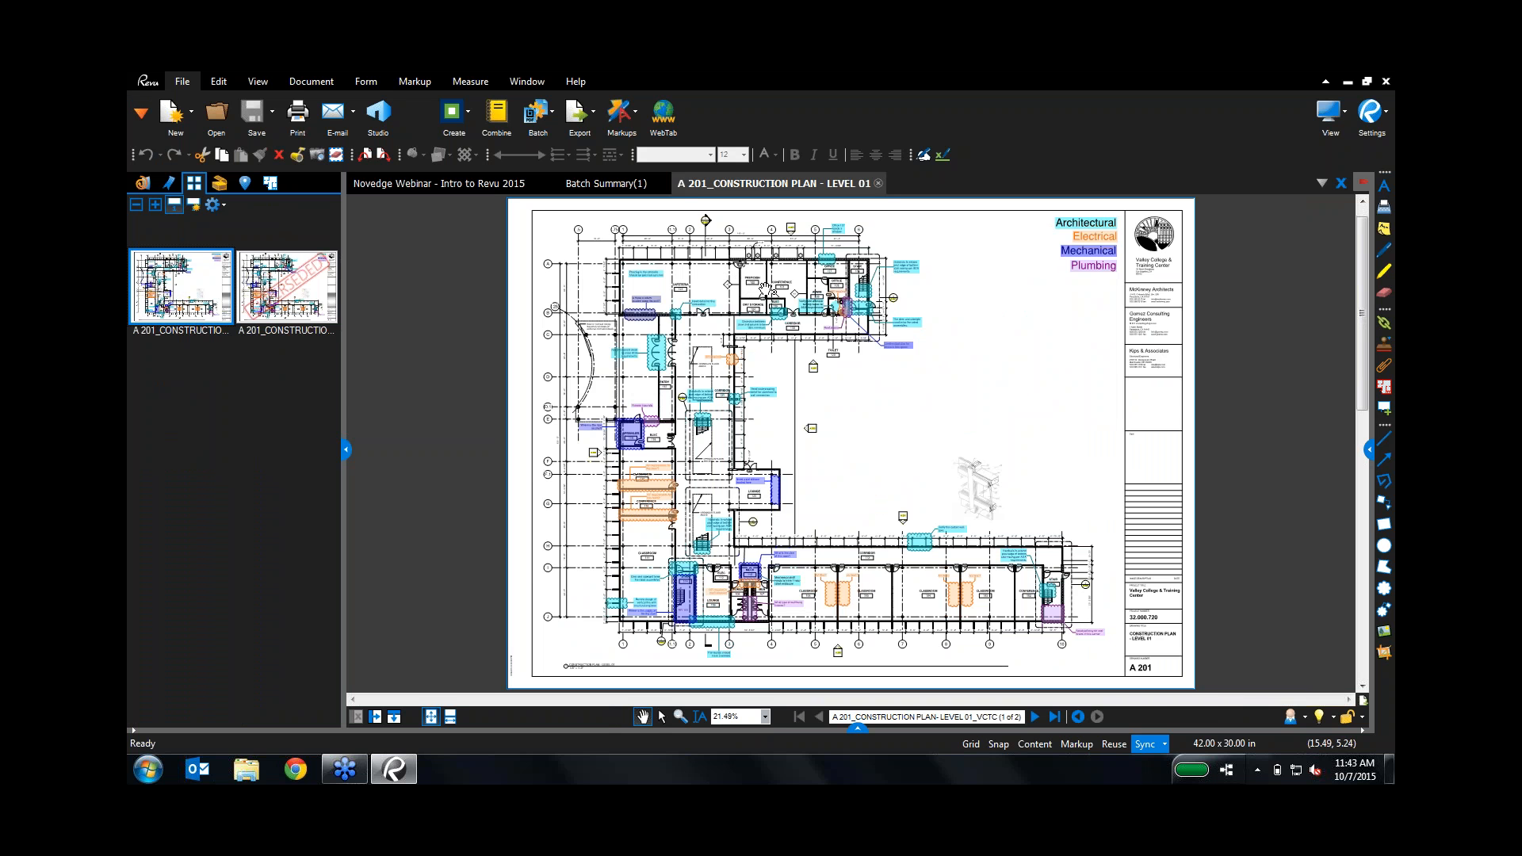
scroll(765, 288, up, 8)
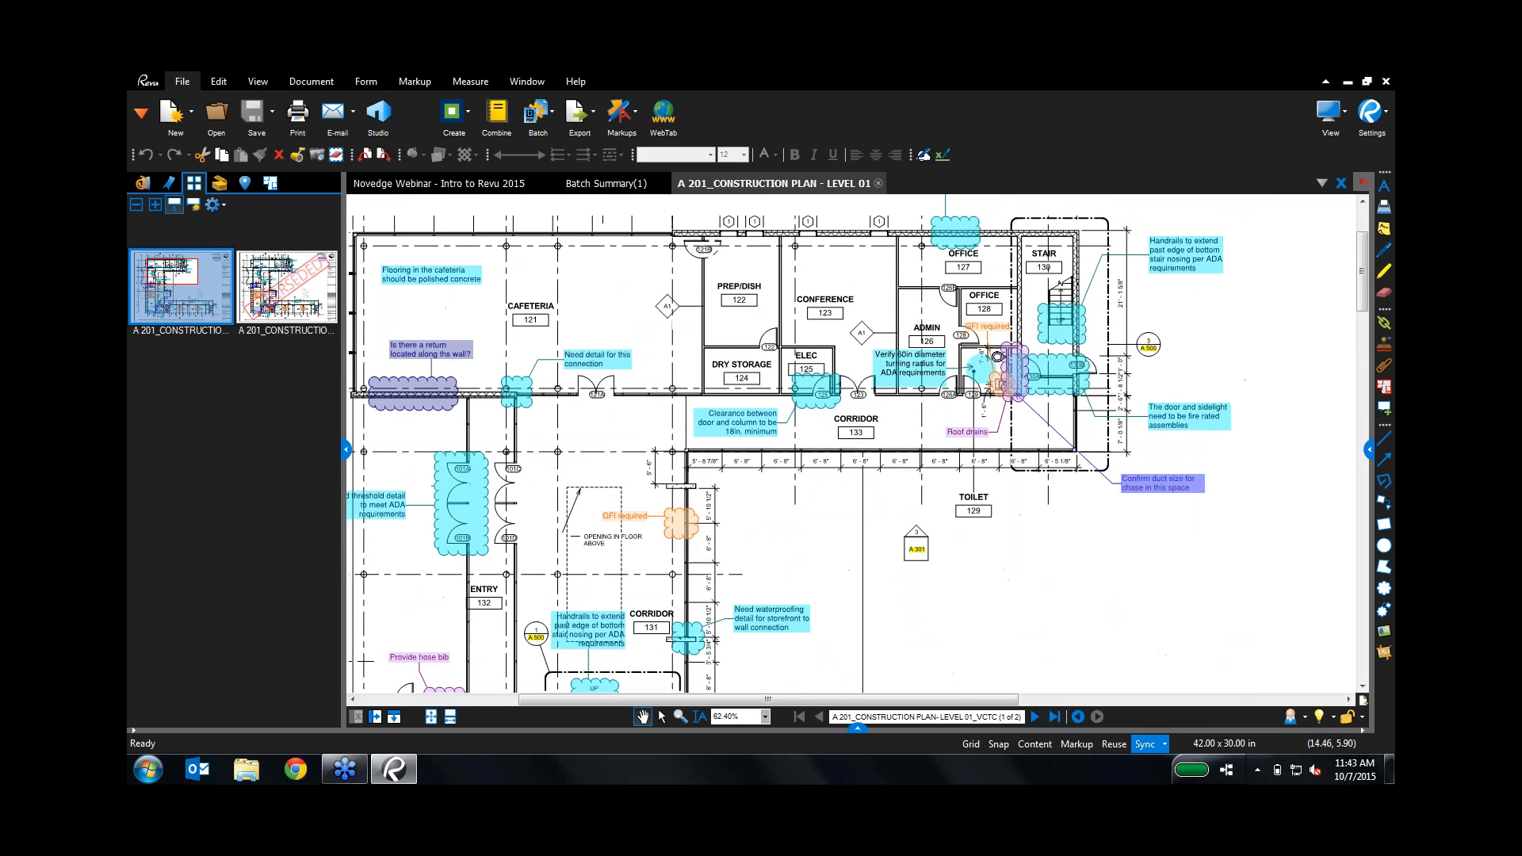
drag(724, 387, 724, 403)
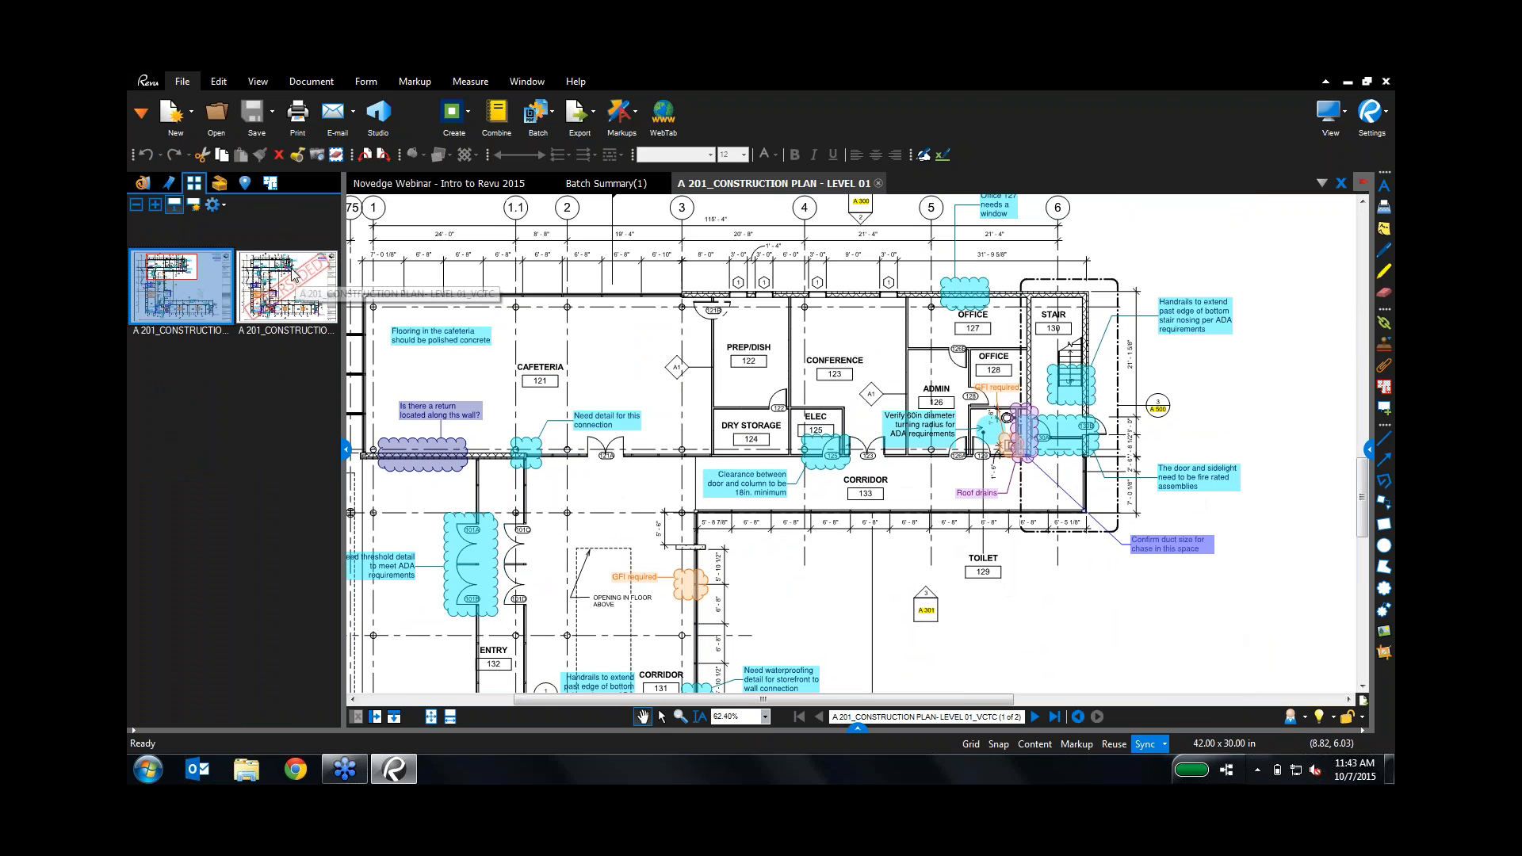
click(262, 326)
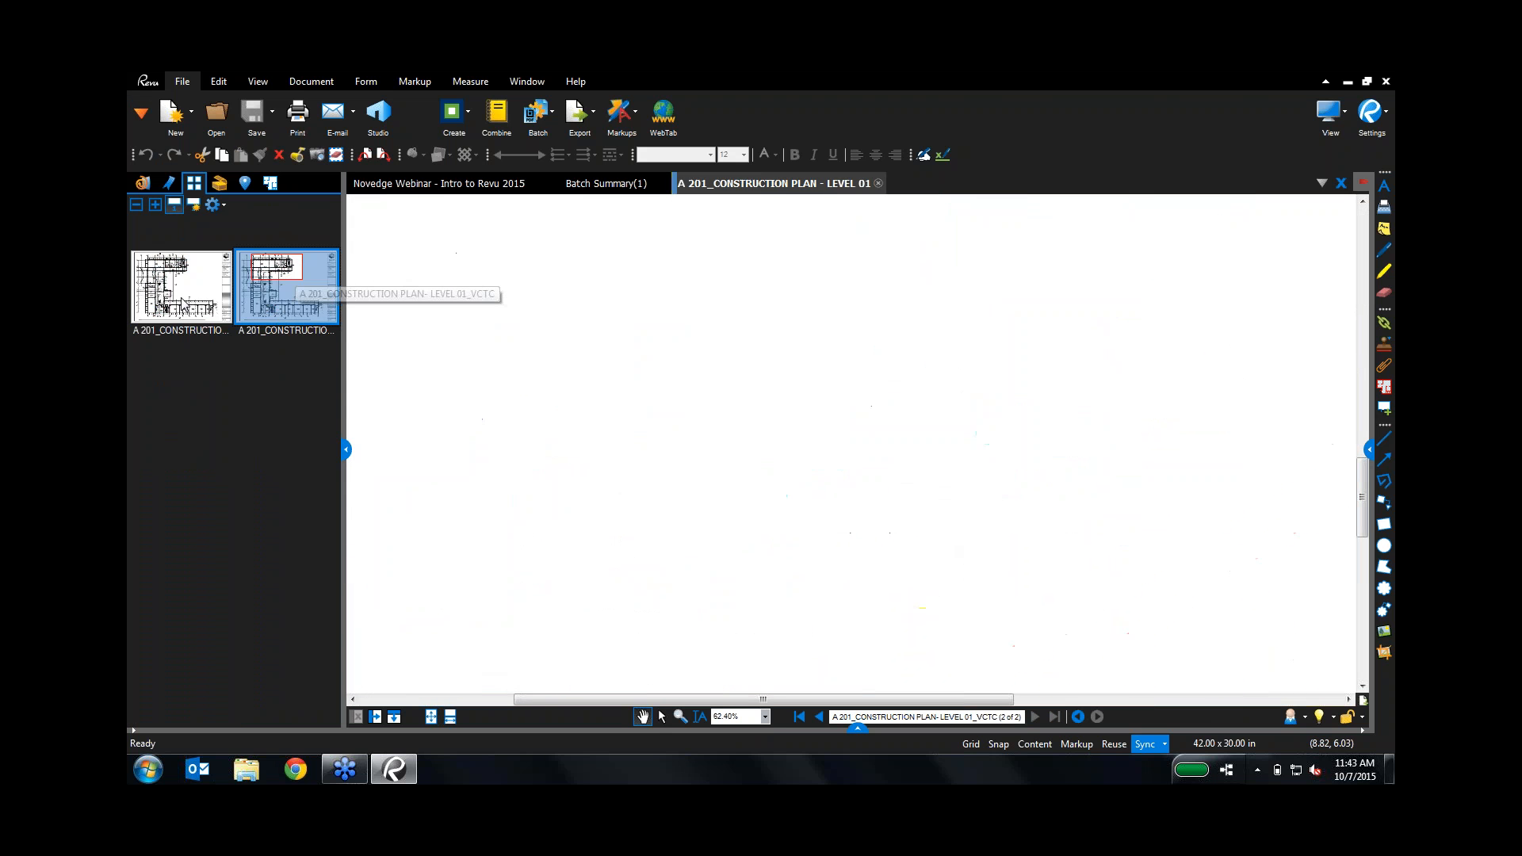
click(193, 293)
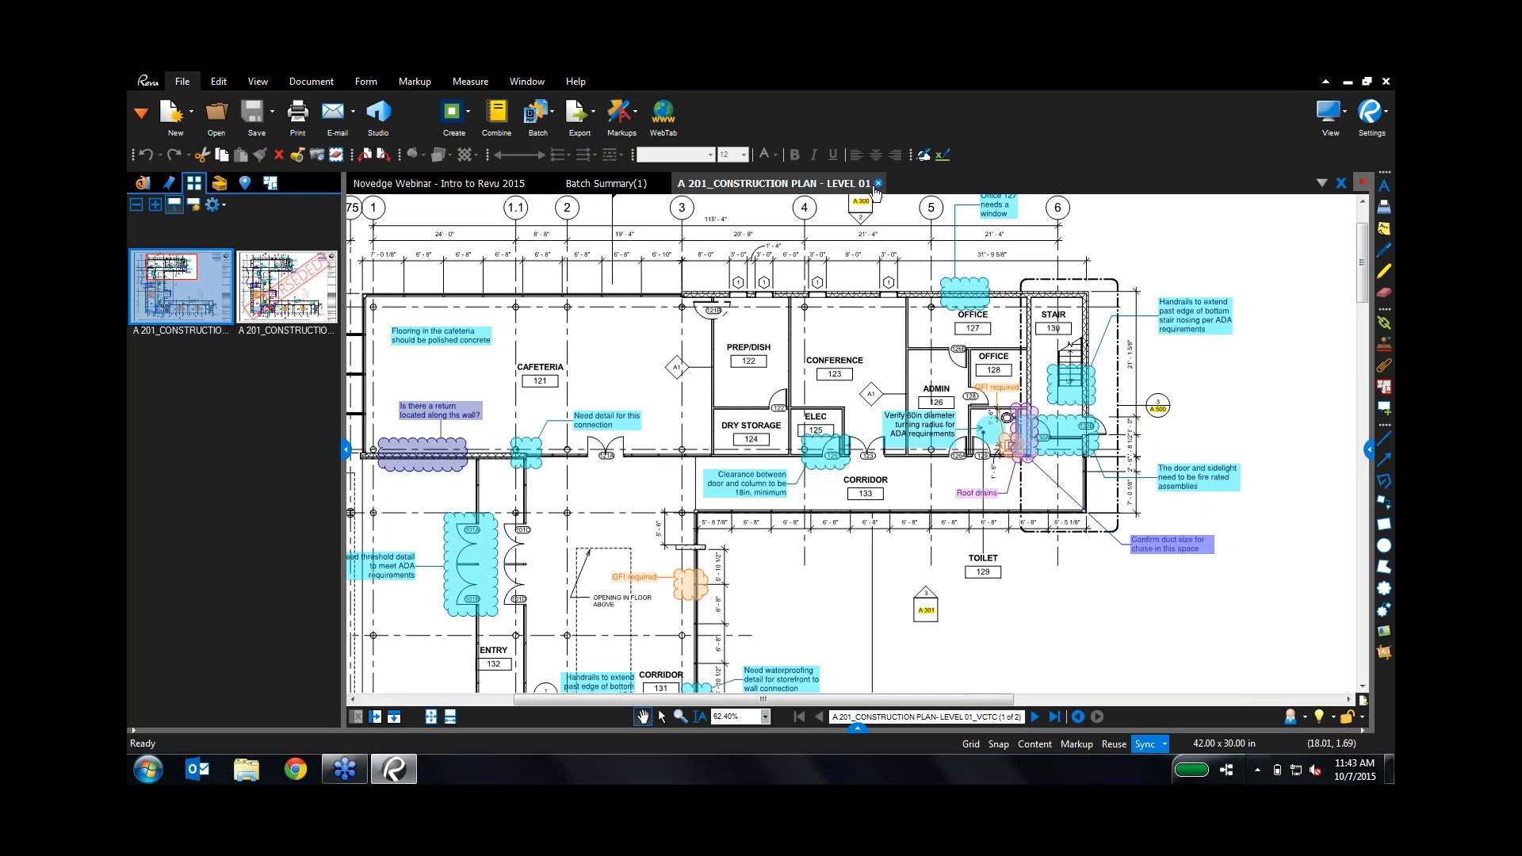
click(877, 184)
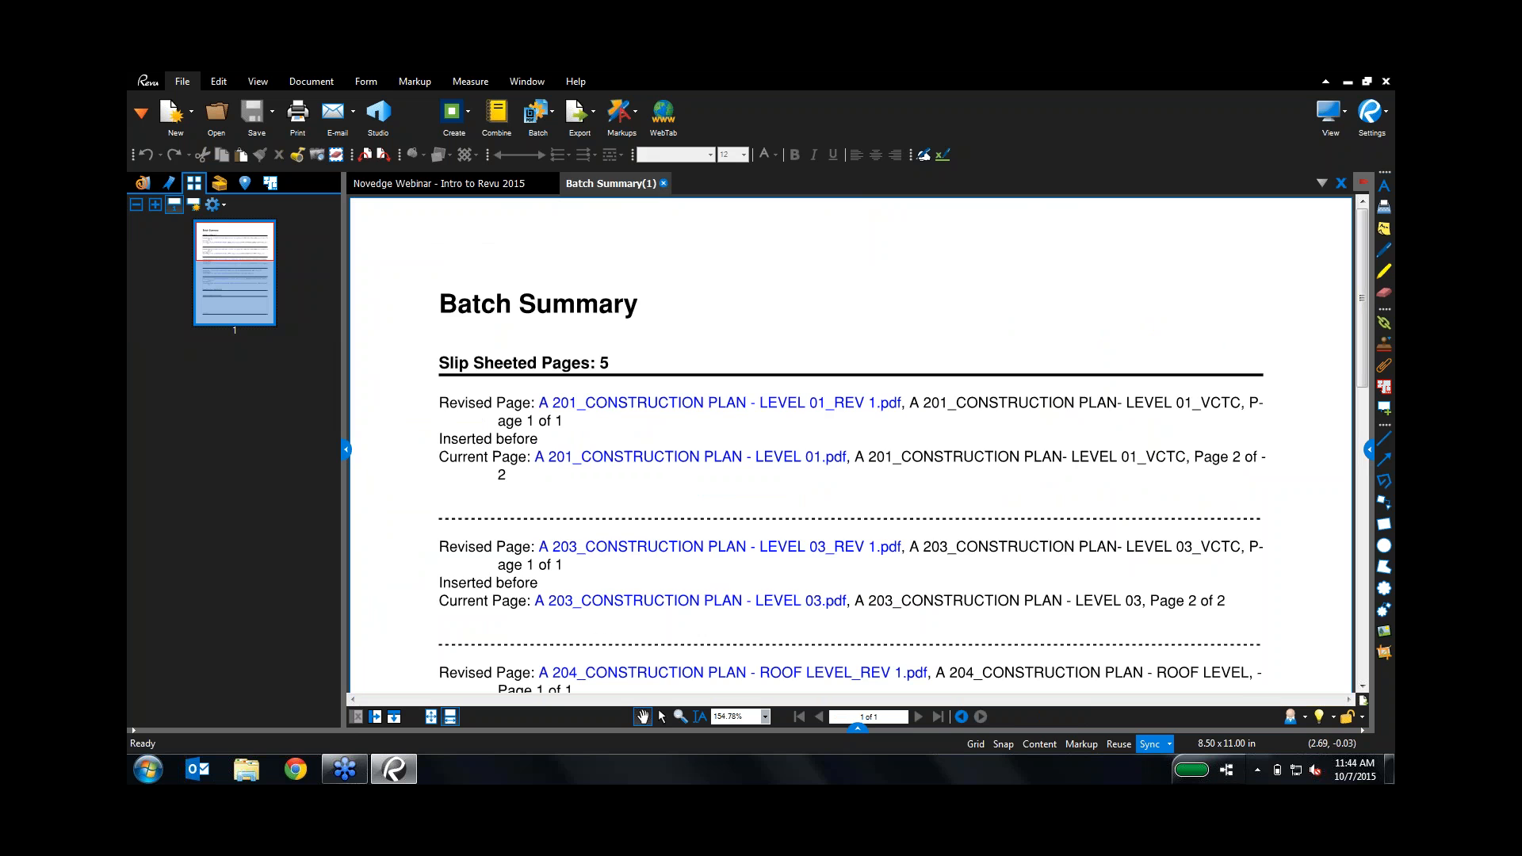
Step: Close the Batch Summary report and collapse the Thumbnails panel to reveal the webinar slide
click(665, 184)
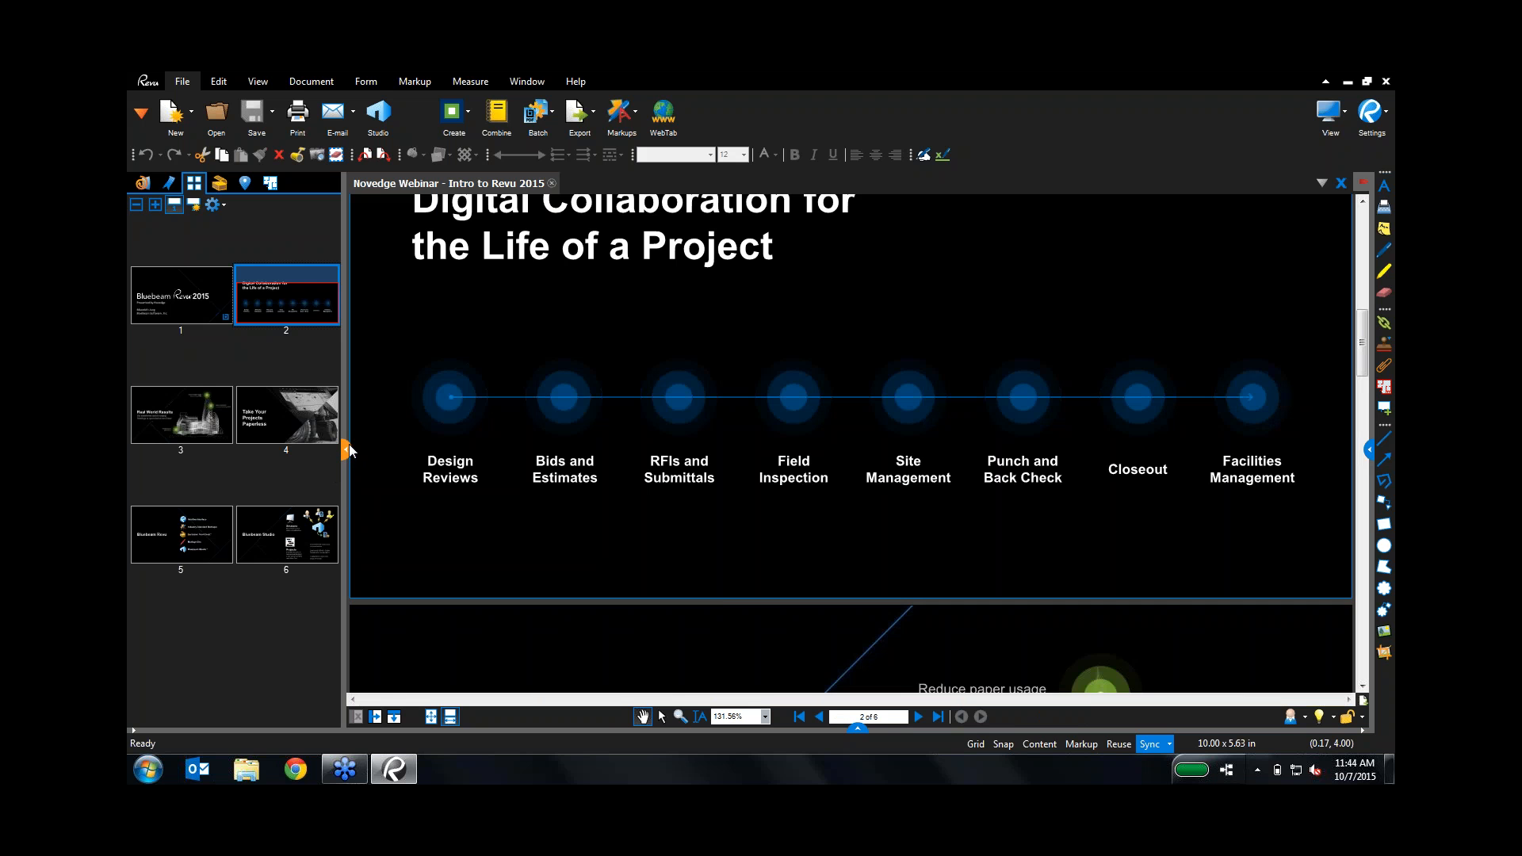
click(347, 449)
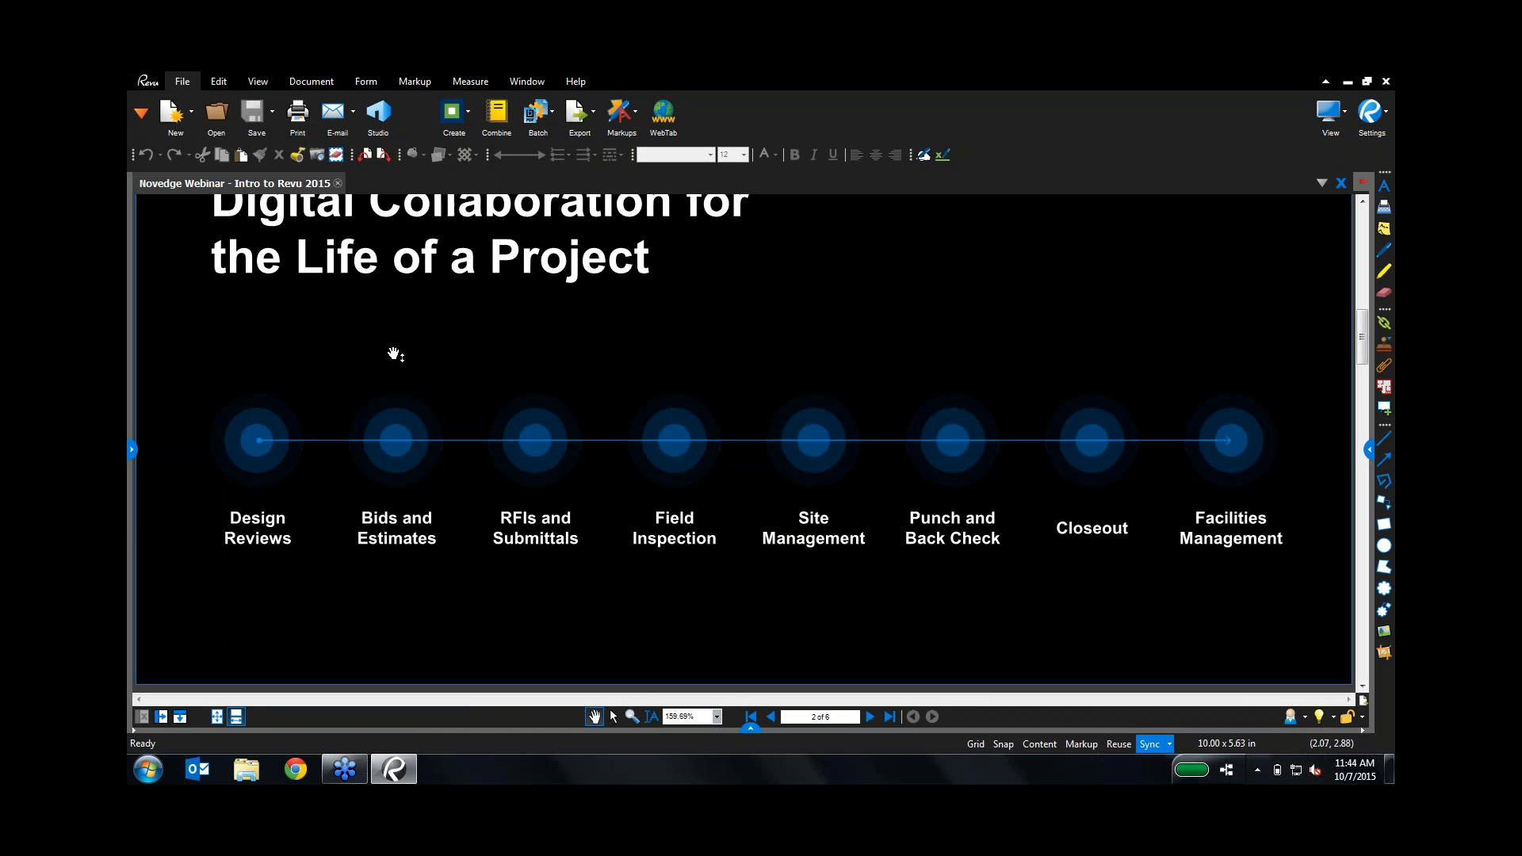
Step: Switch the workspace to the Tablet profile from View > Profiles
click(265, 83)
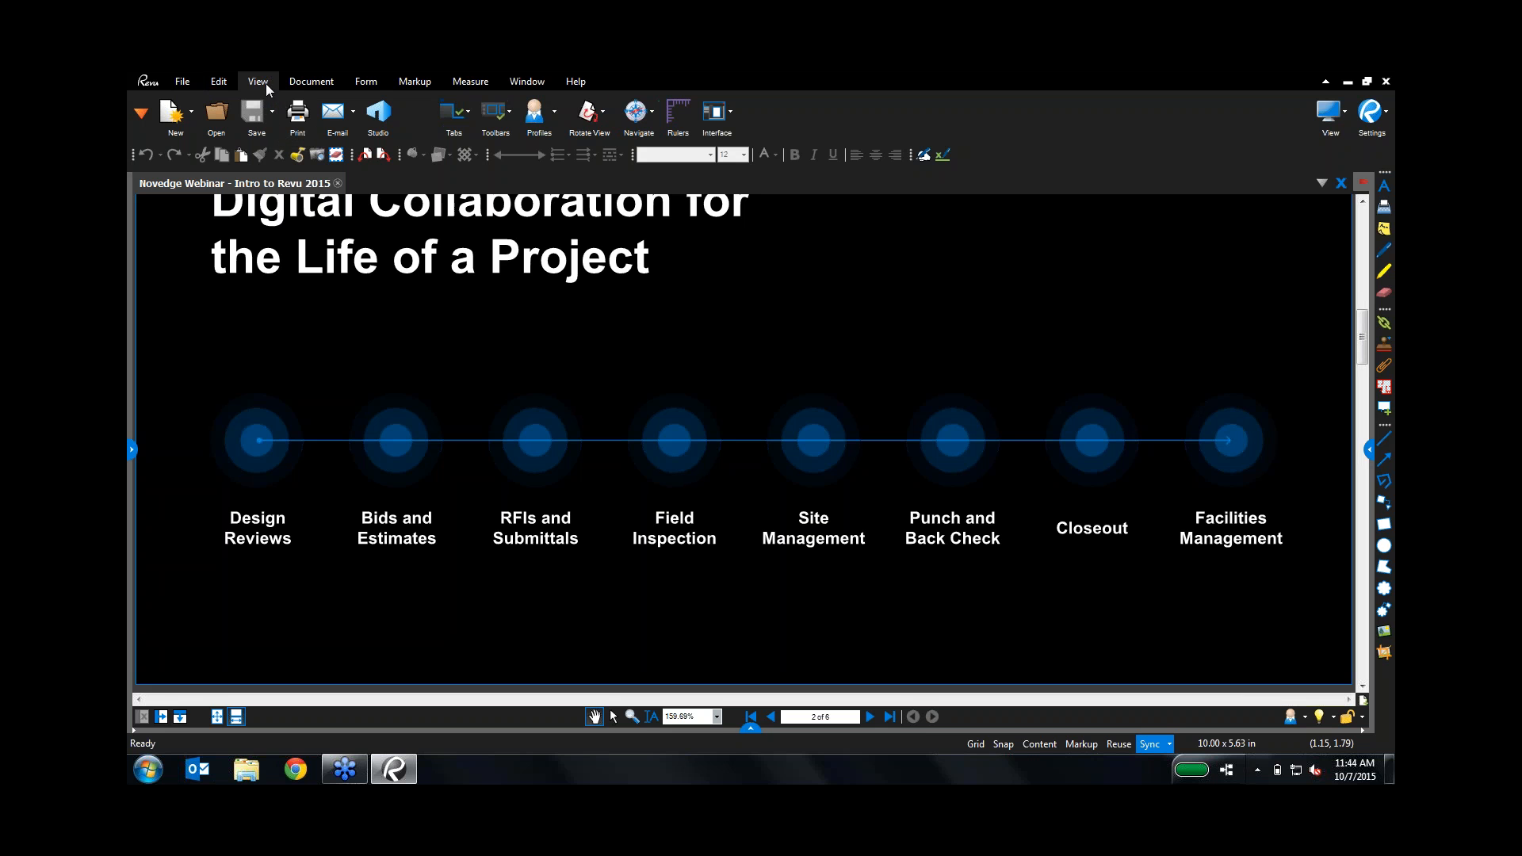
click(555, 112)
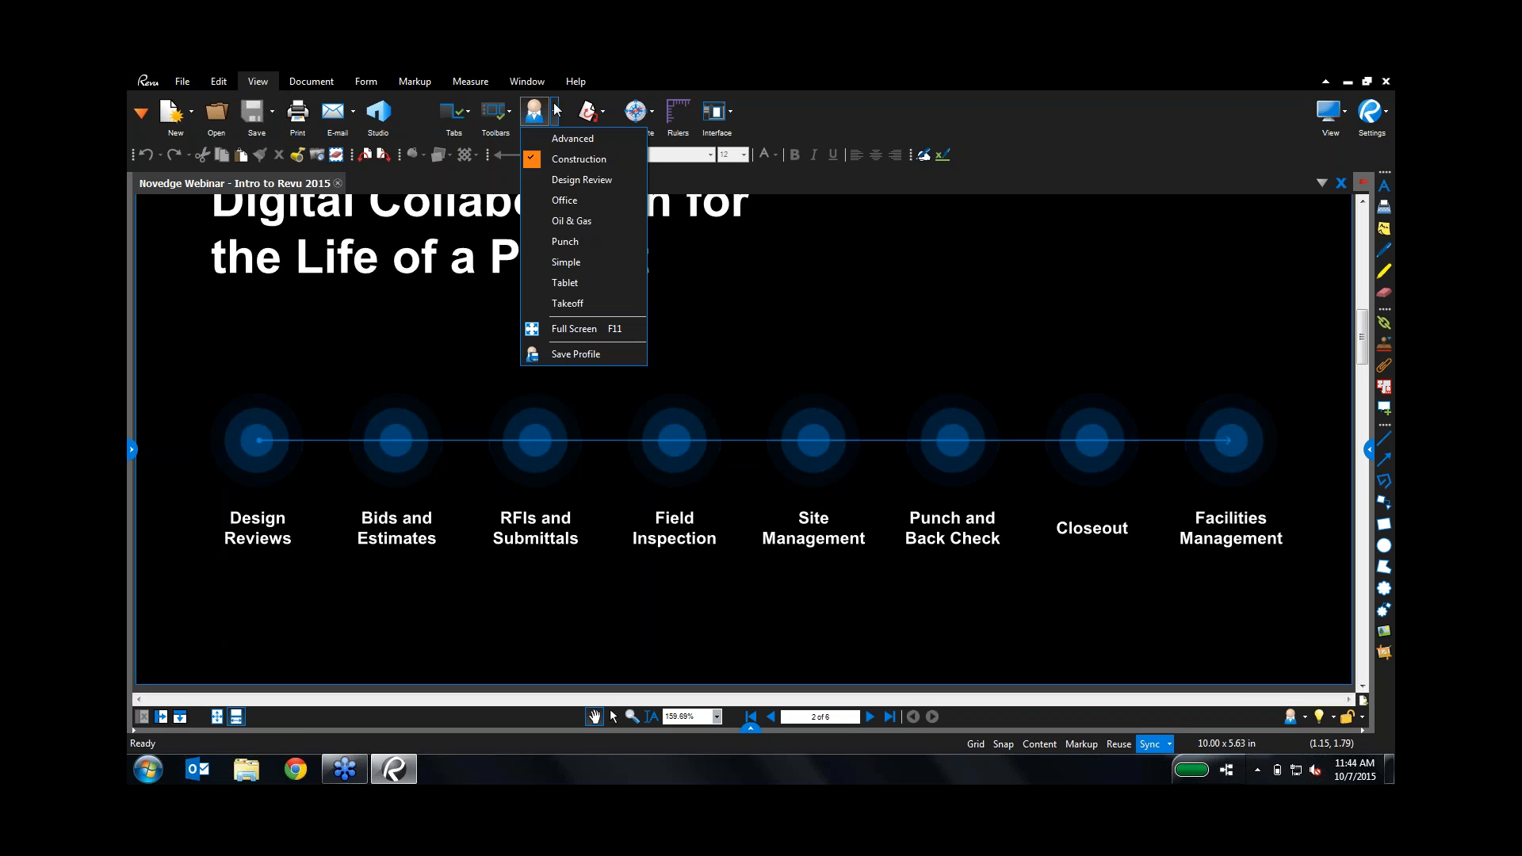
click(582, 283)
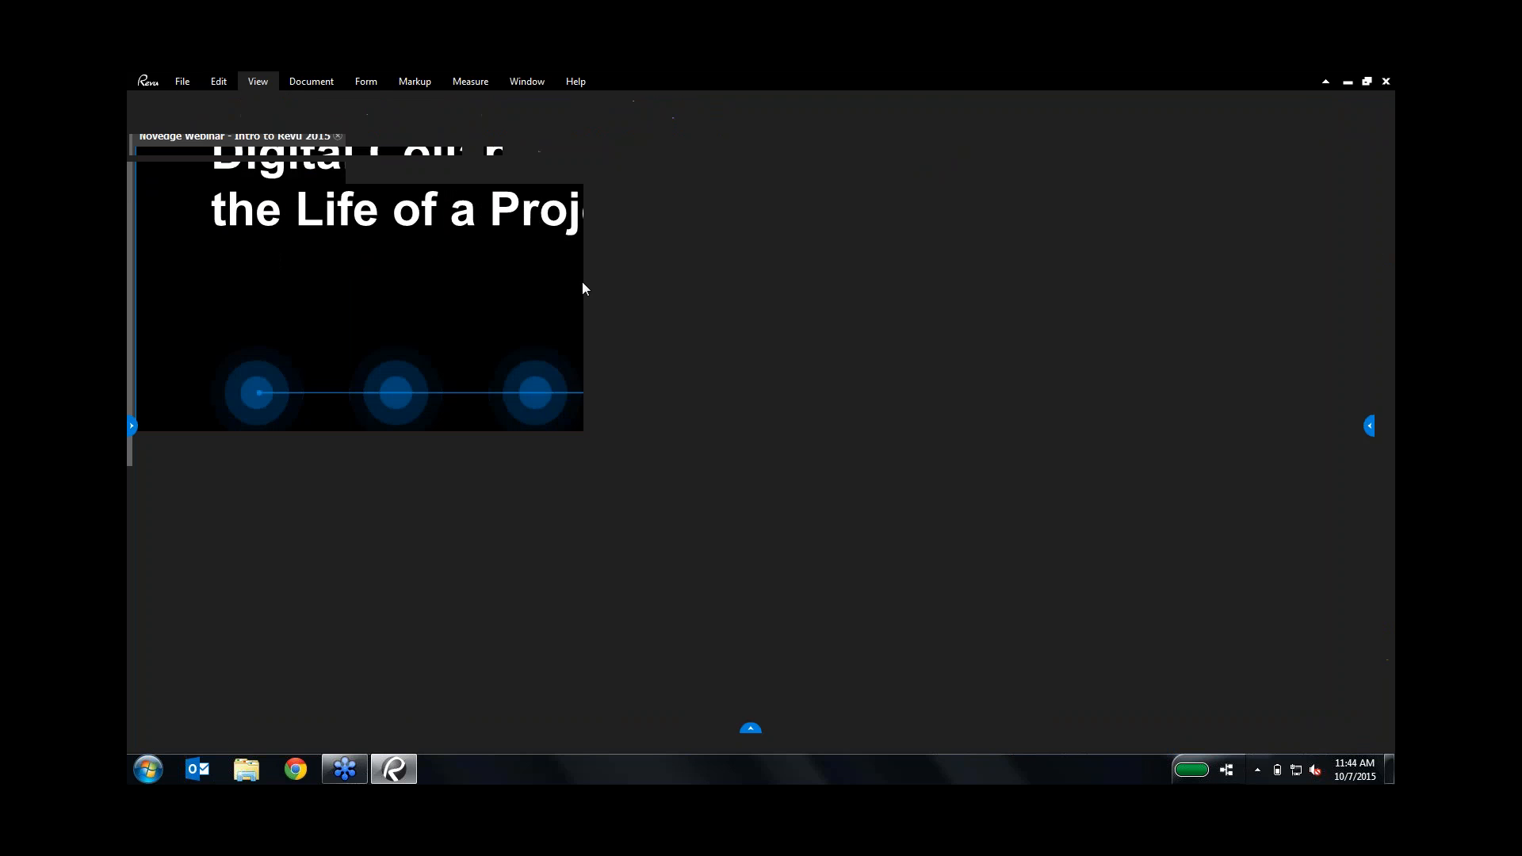
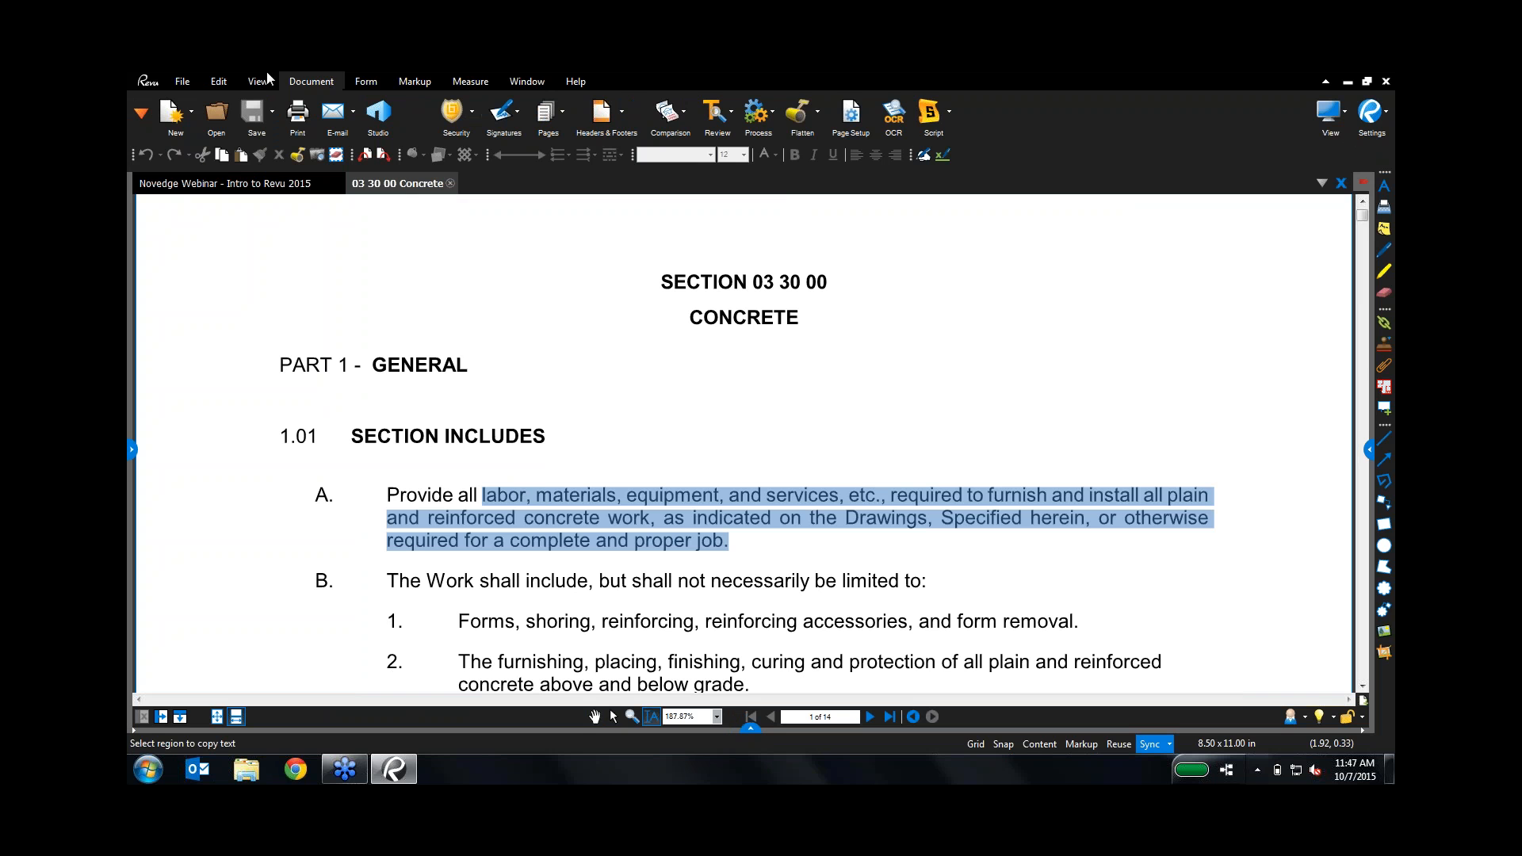
Step: Append 'ismo' to the PART 1 GENERAL heading with Edit Text, then return to the Novedge Webinar document
click(224, 80)
click(616, 119)
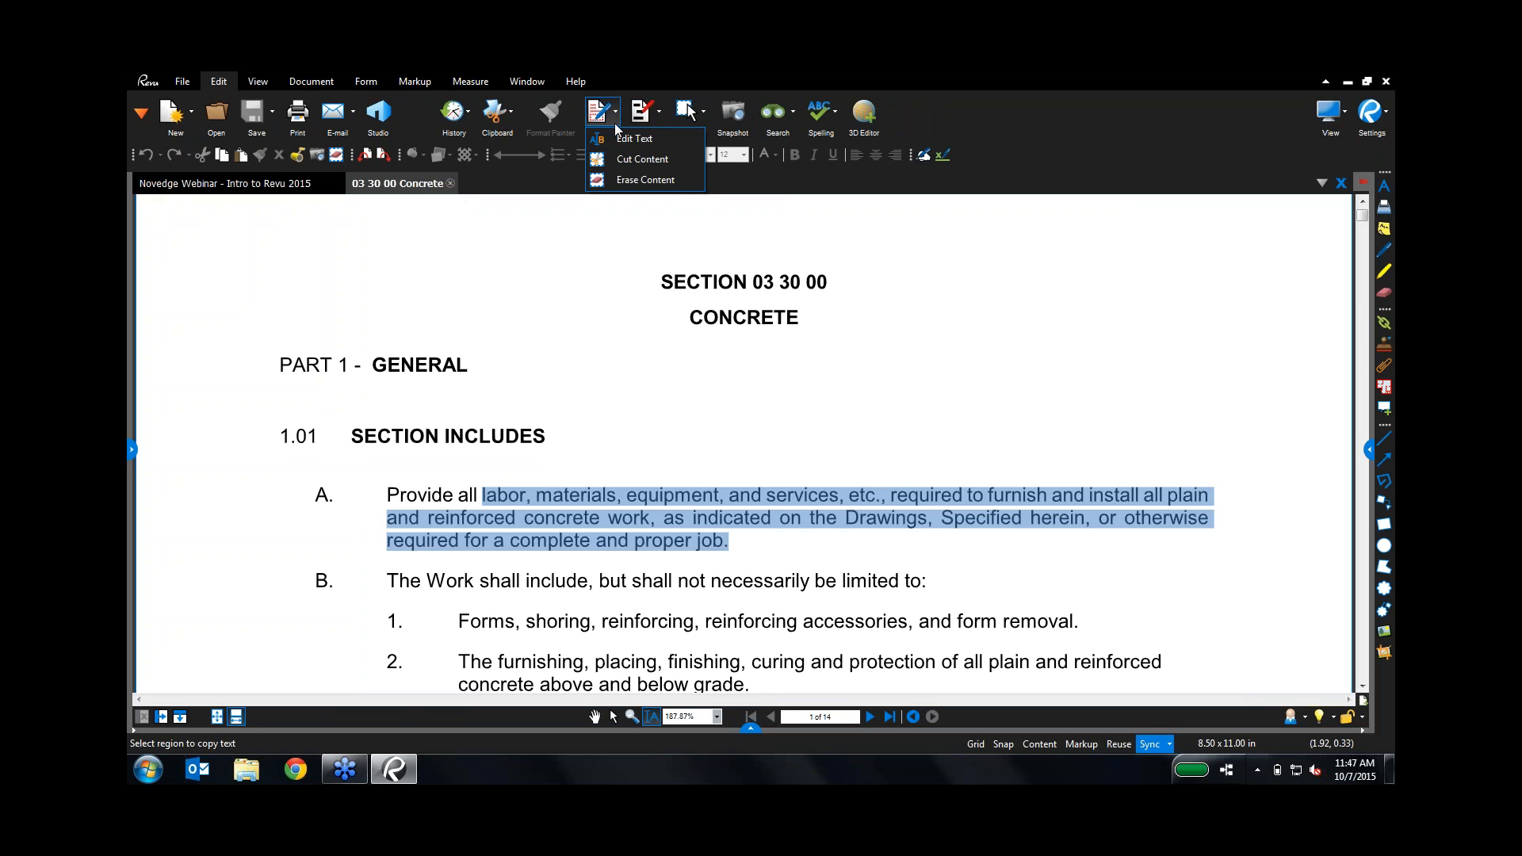
click(626, 139)
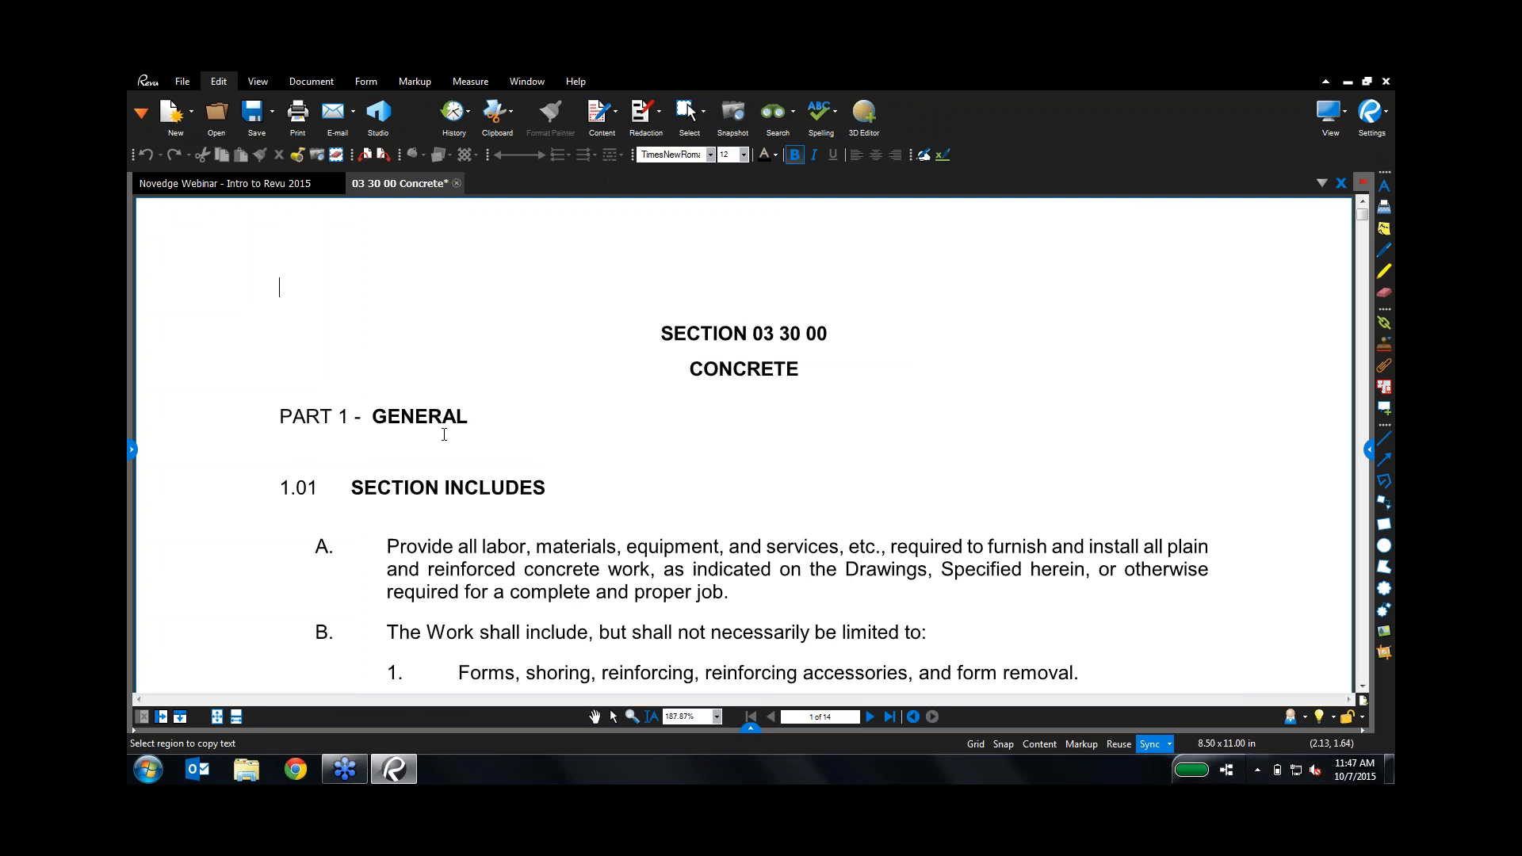
click(470, 418)
text(ismo)
click(594, 716)
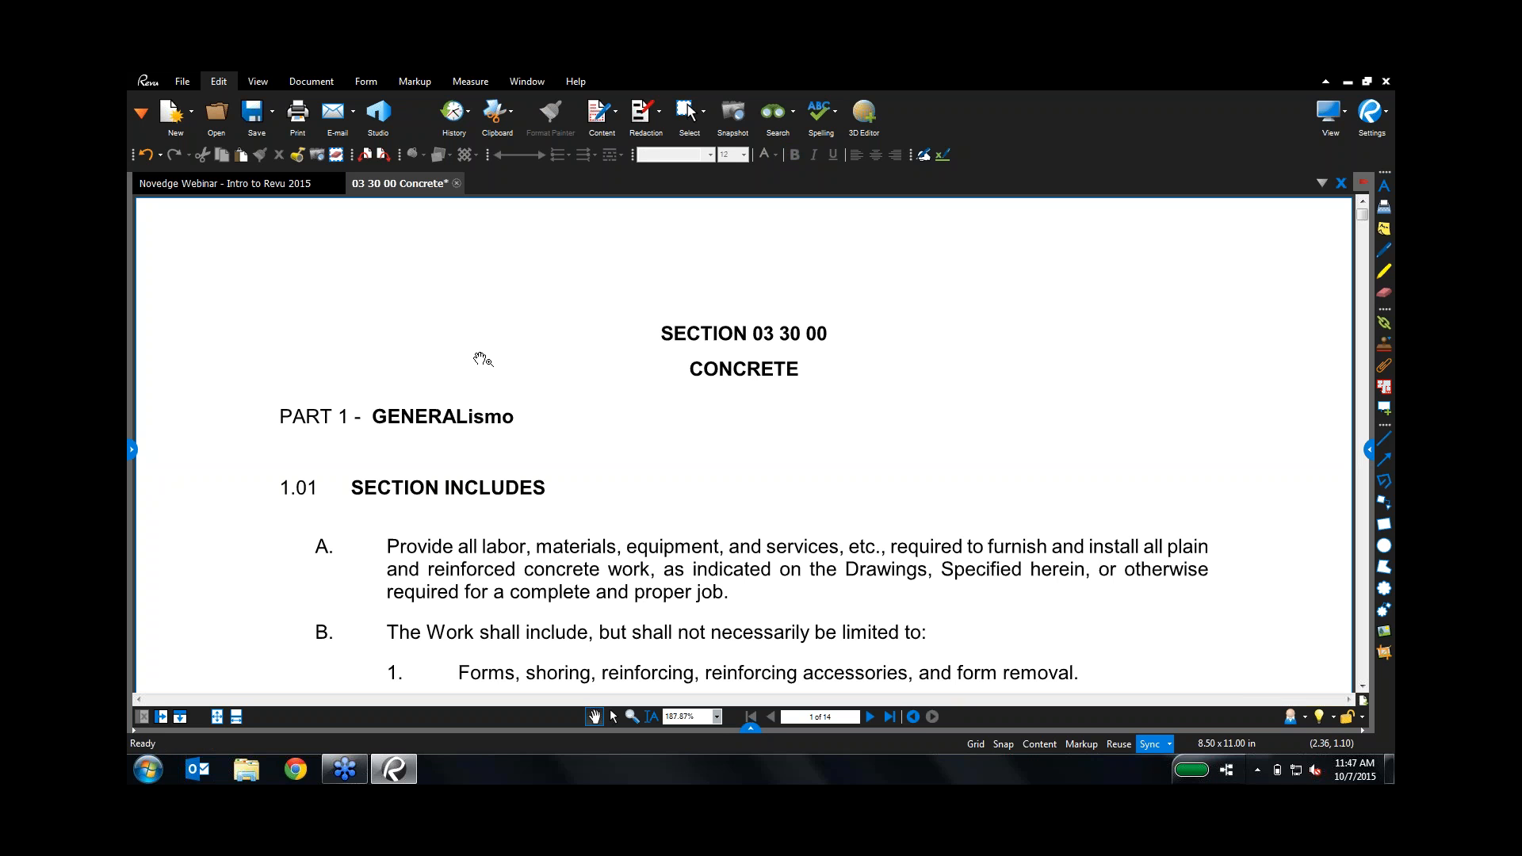
click(286, 186)
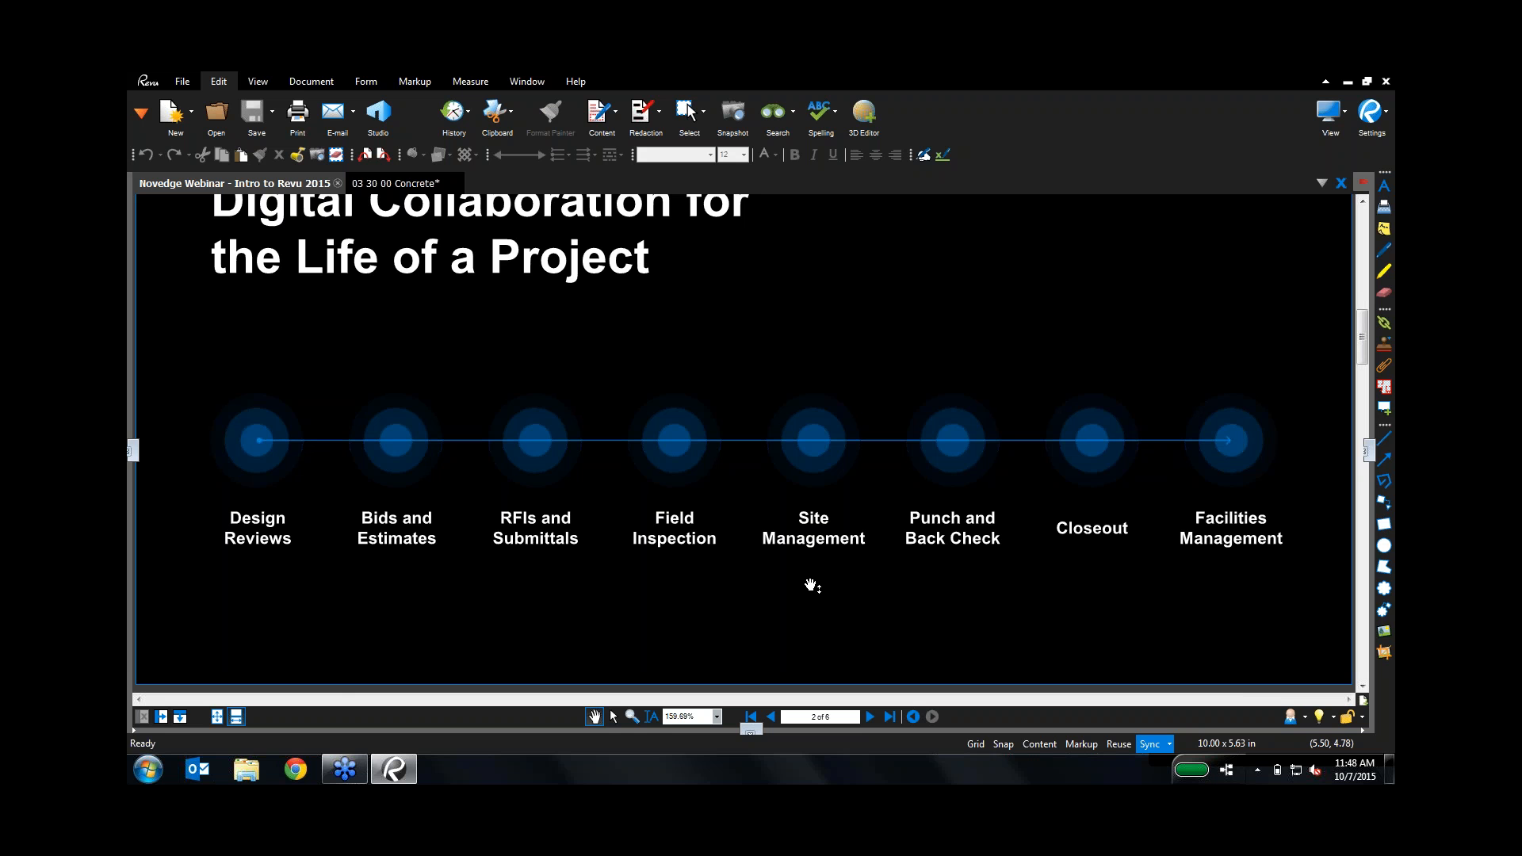
Step: Open Arch Link Model_Stair.pdf from the File Access panel, then close the panel
click(133, 452)
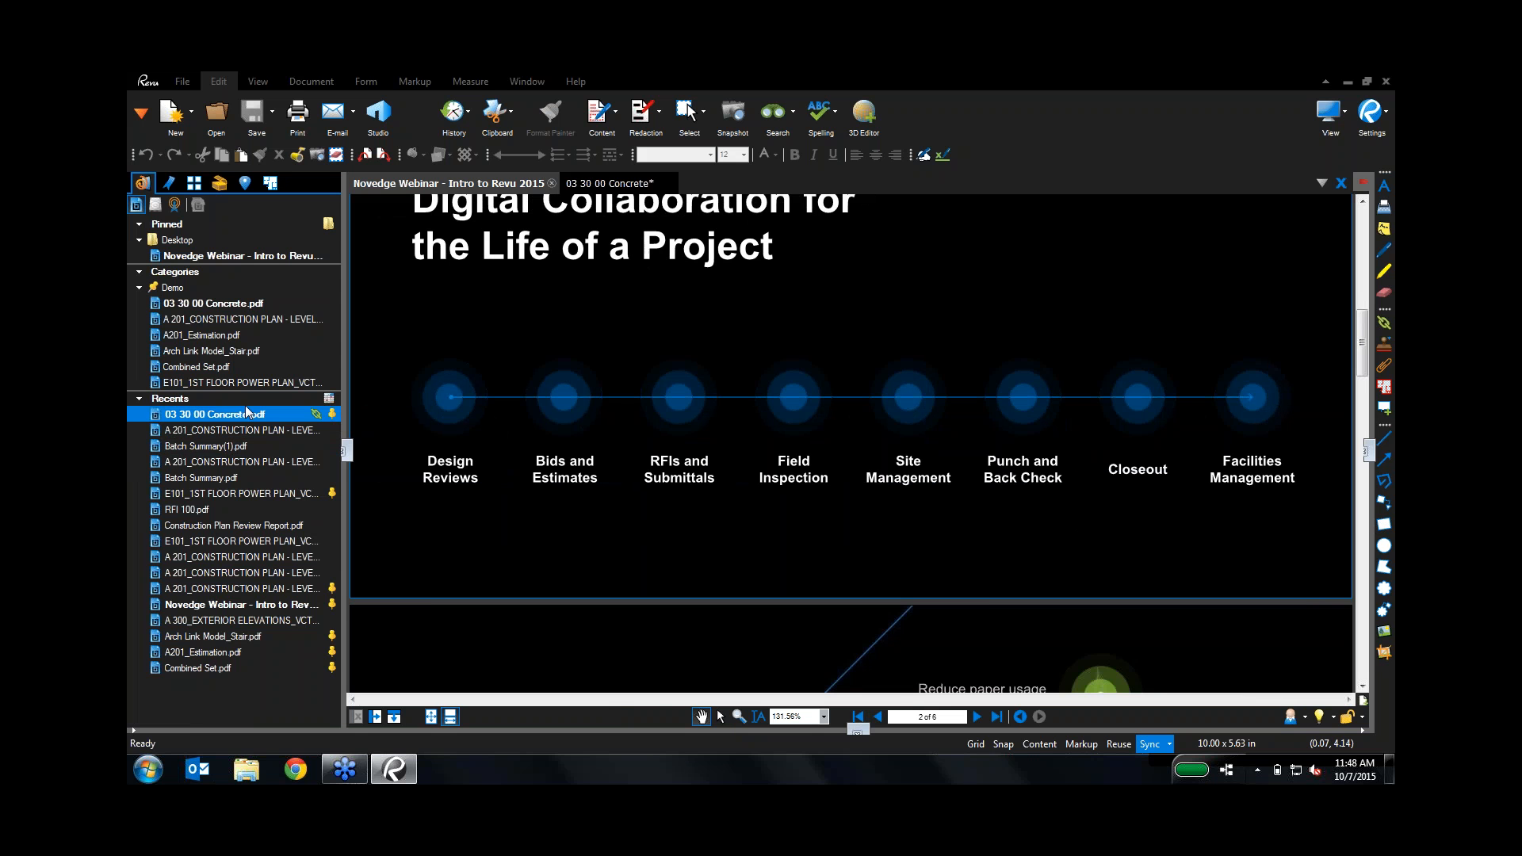
click(238, 356)
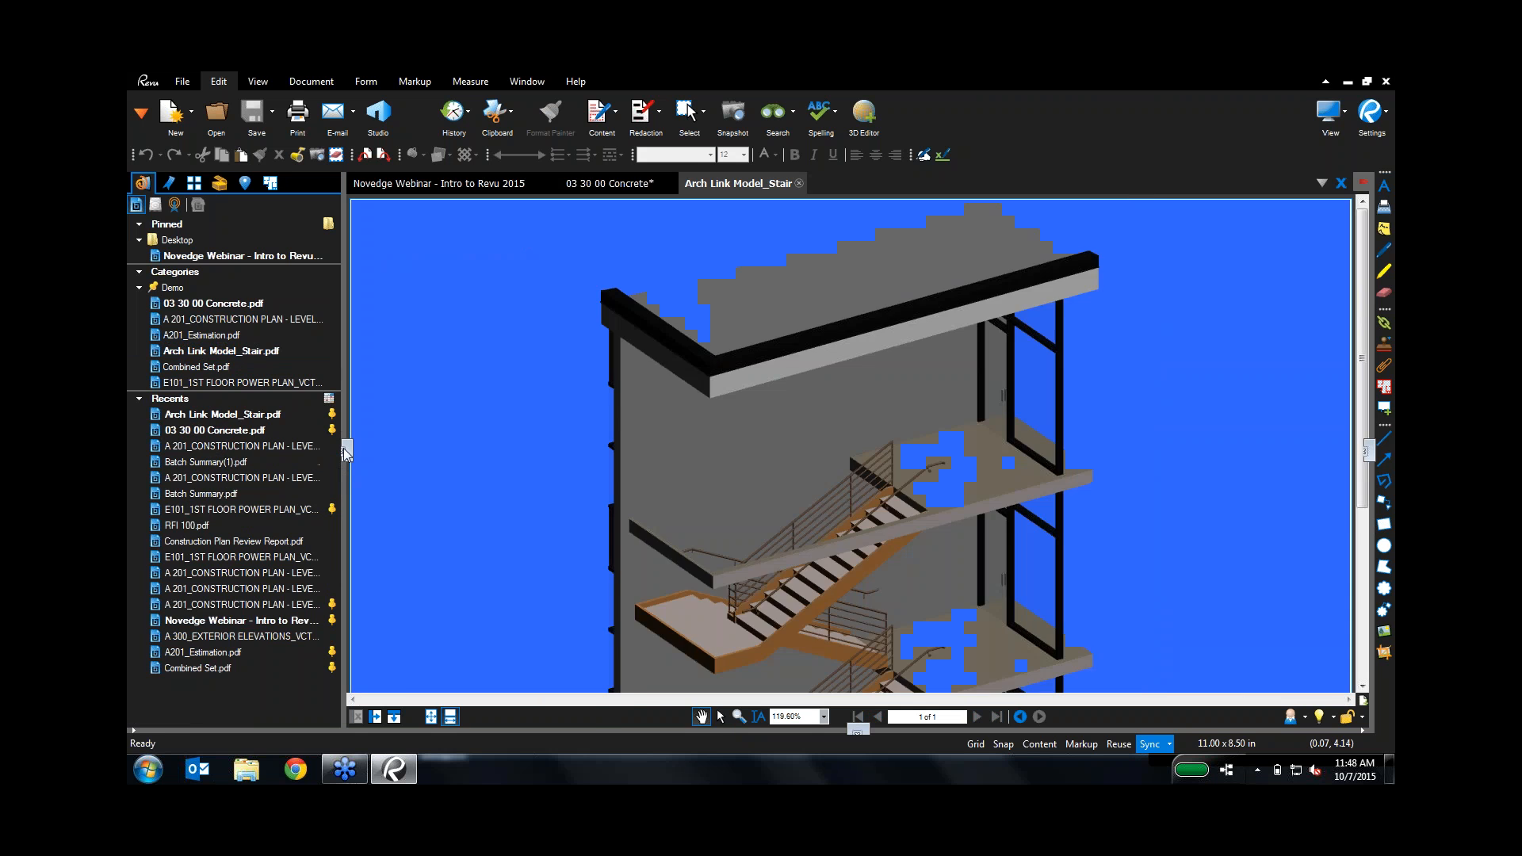
click(347, 451)
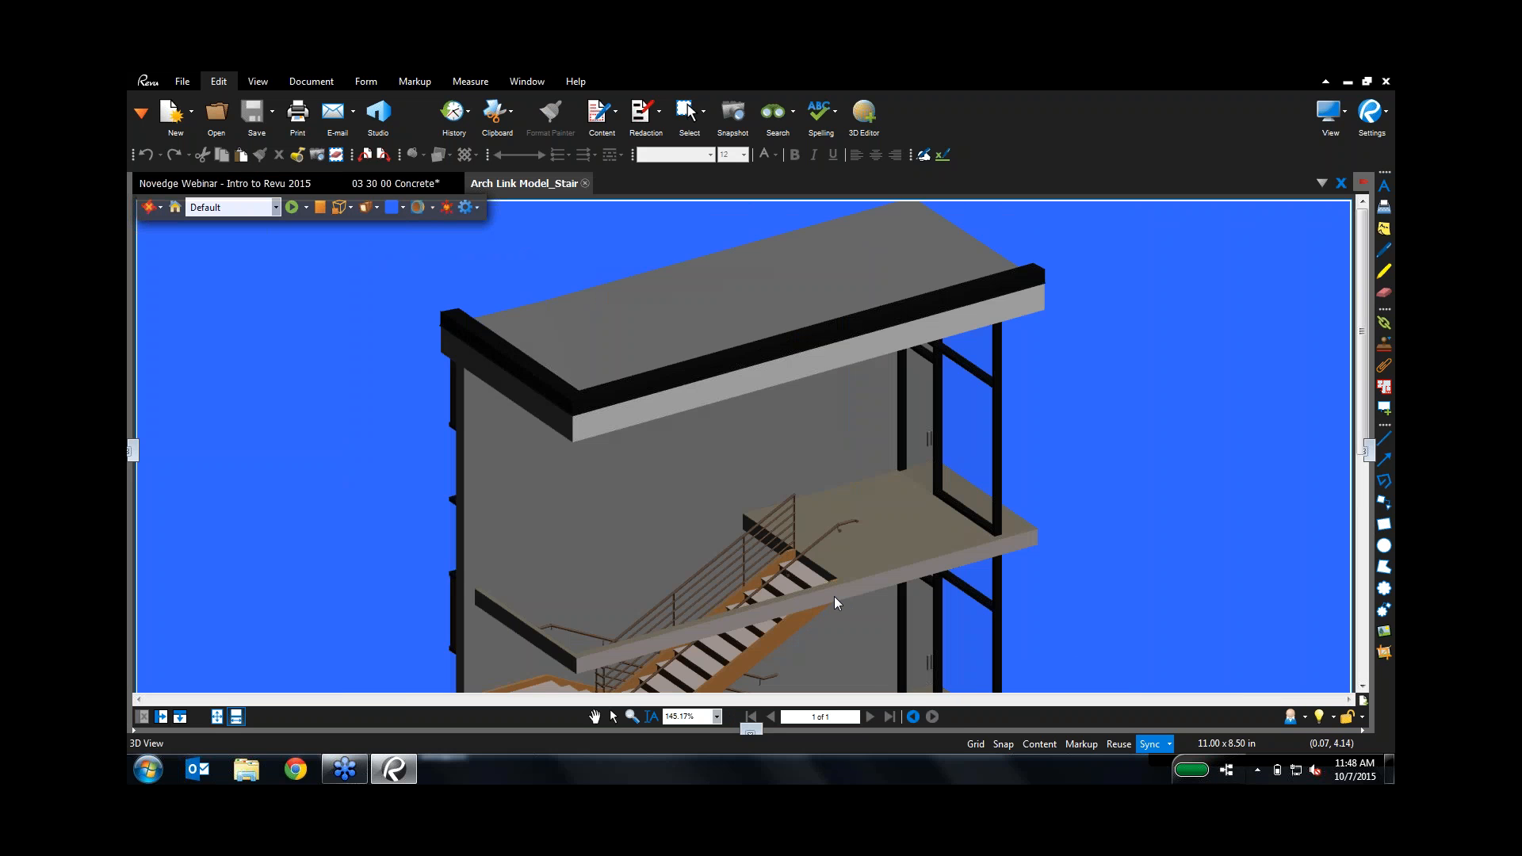
Step: Pan, orbit and zoom the stair model to frame a mid-level landing and its handrail
drag(833, 596, 831, 335)
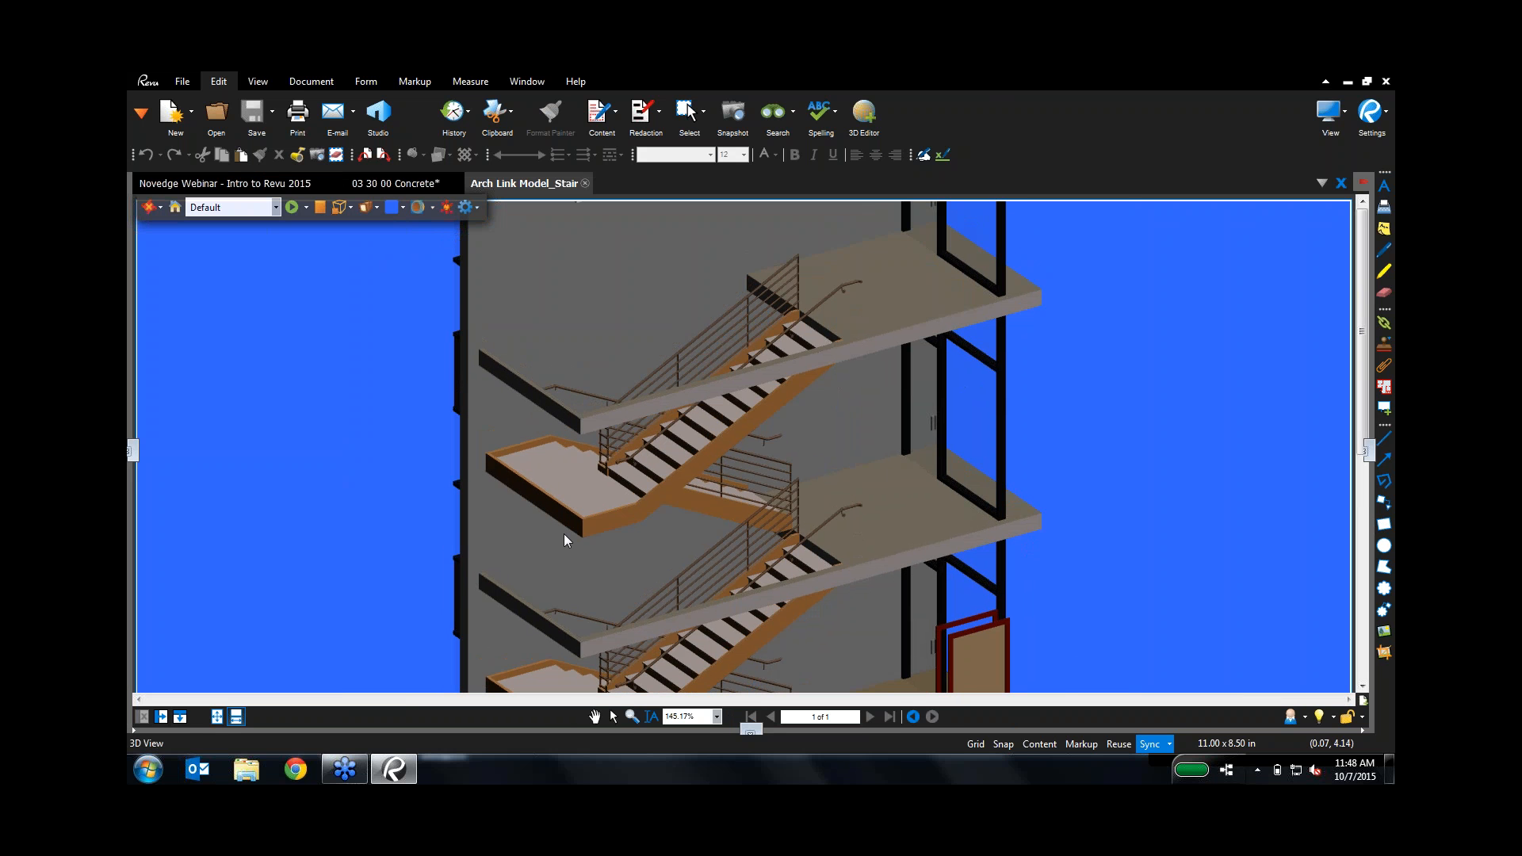
drag(829, 561, 867, 281)
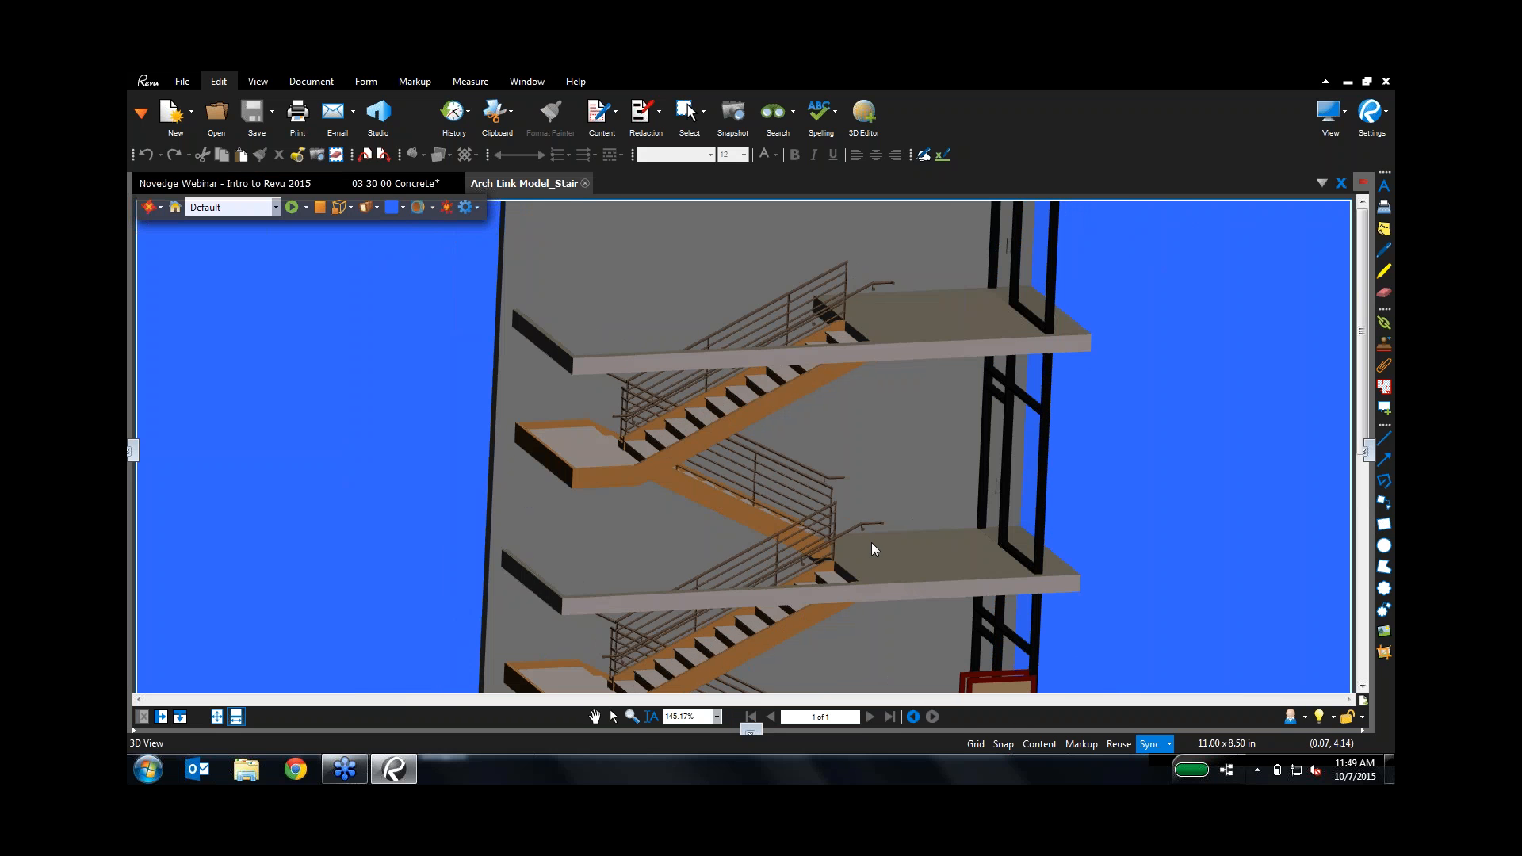
scroll(872, 542, up, 6)
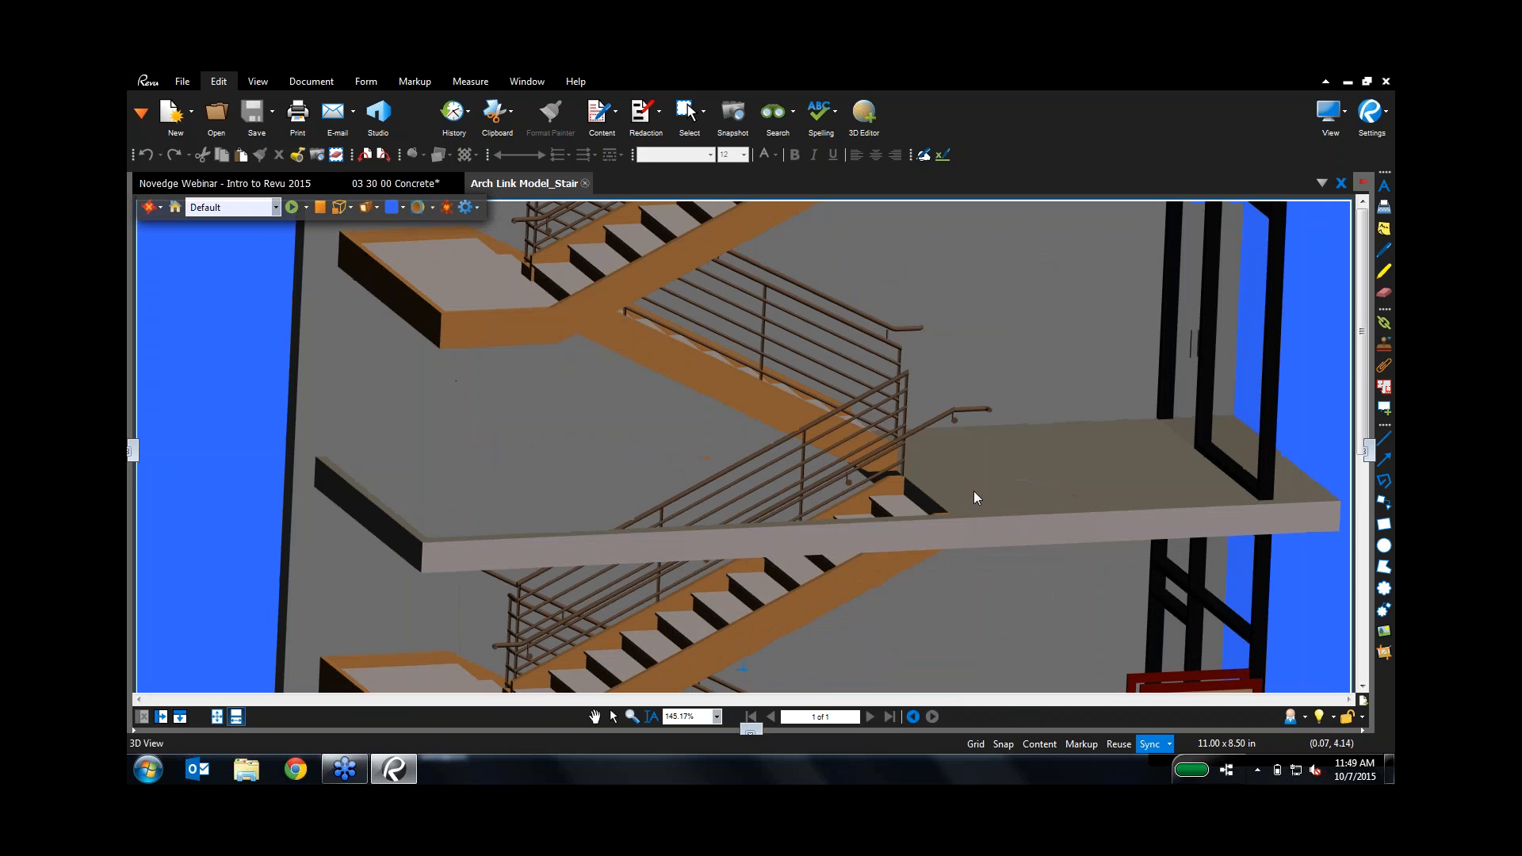
drag(974, 497, 846, 562)
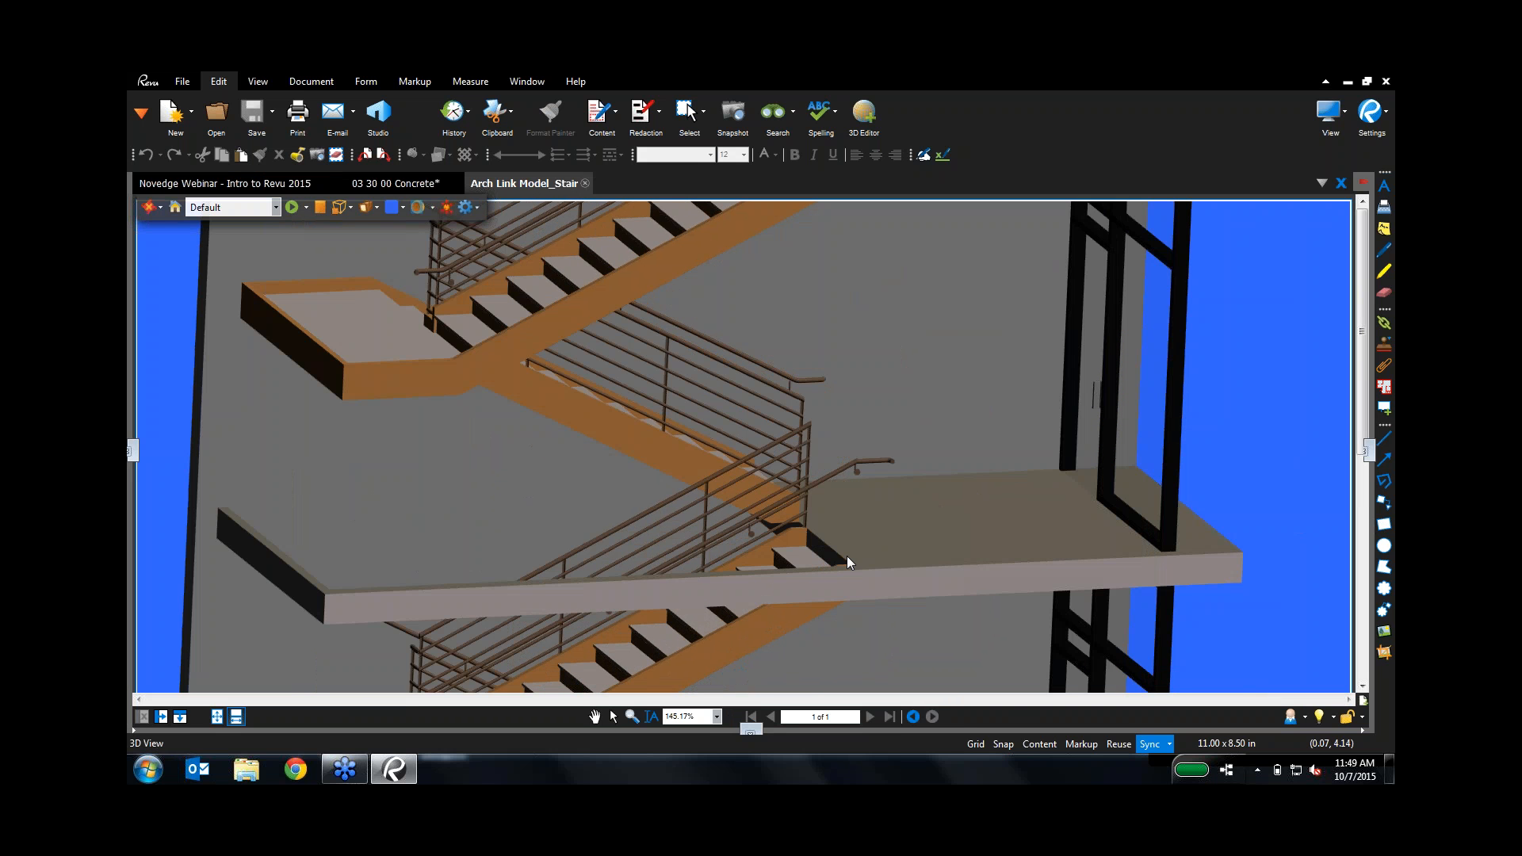
click(594, 717)
Step: Cloud the handrail end with a Cloud+ callout reading 'how far does the handrail extend past the landing?'
click(415, 82)
click(573, 116)
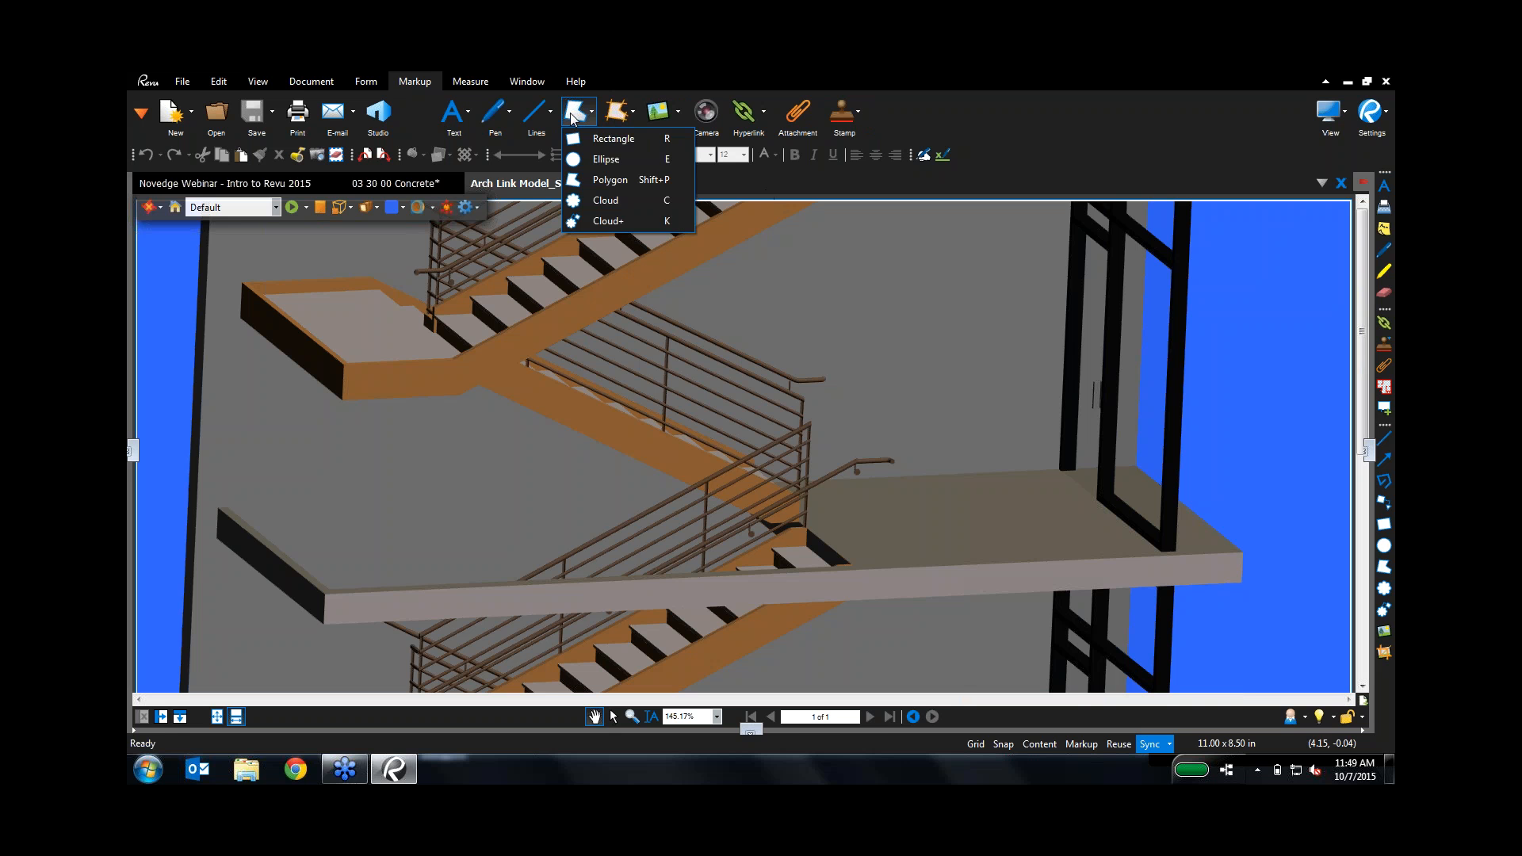
click(590, 221)
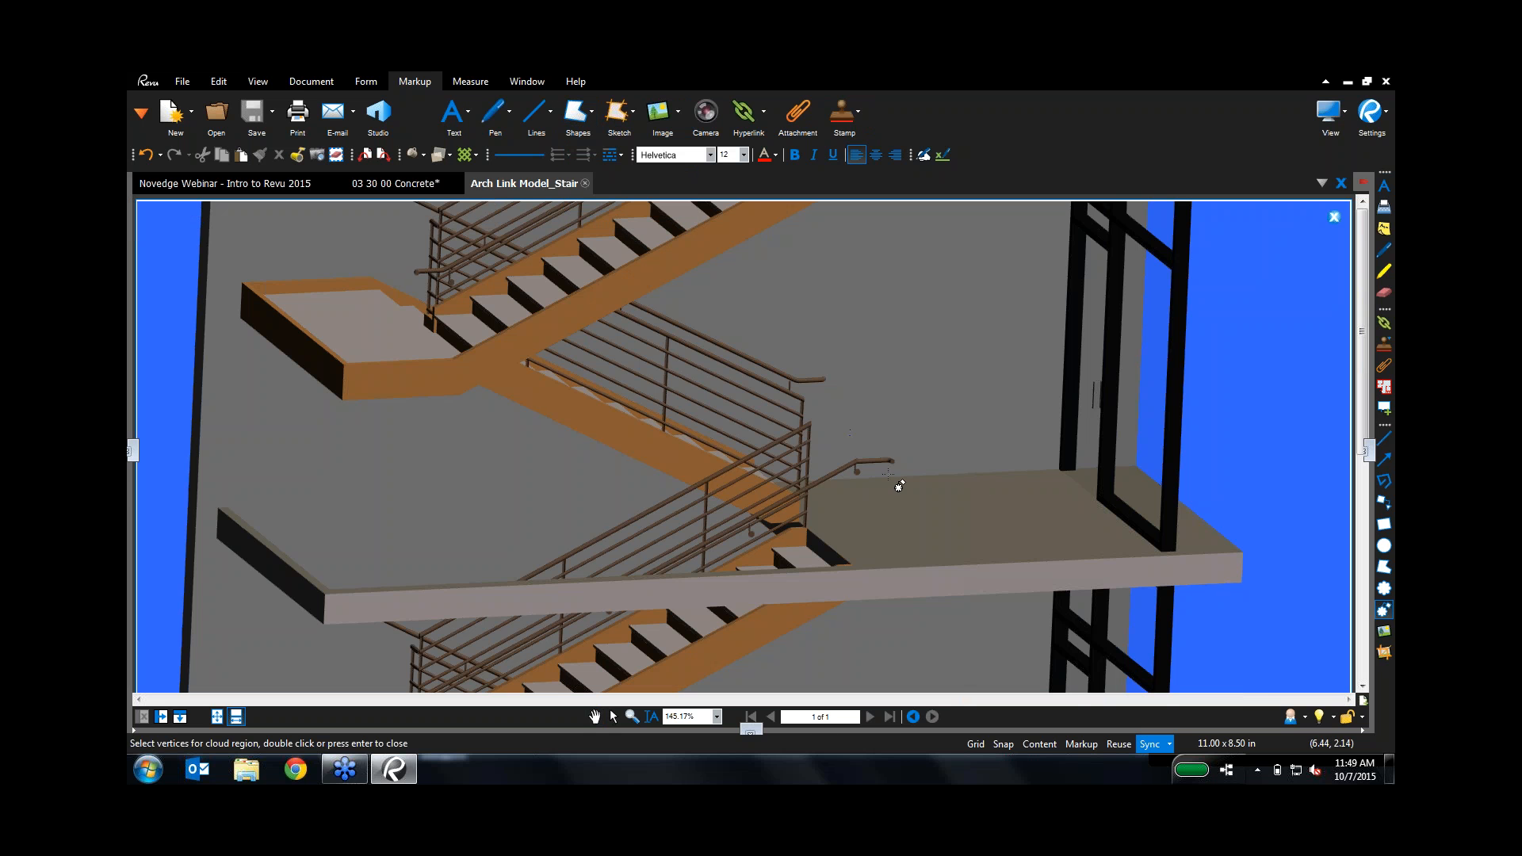
drag(849, 433, 897, 493)
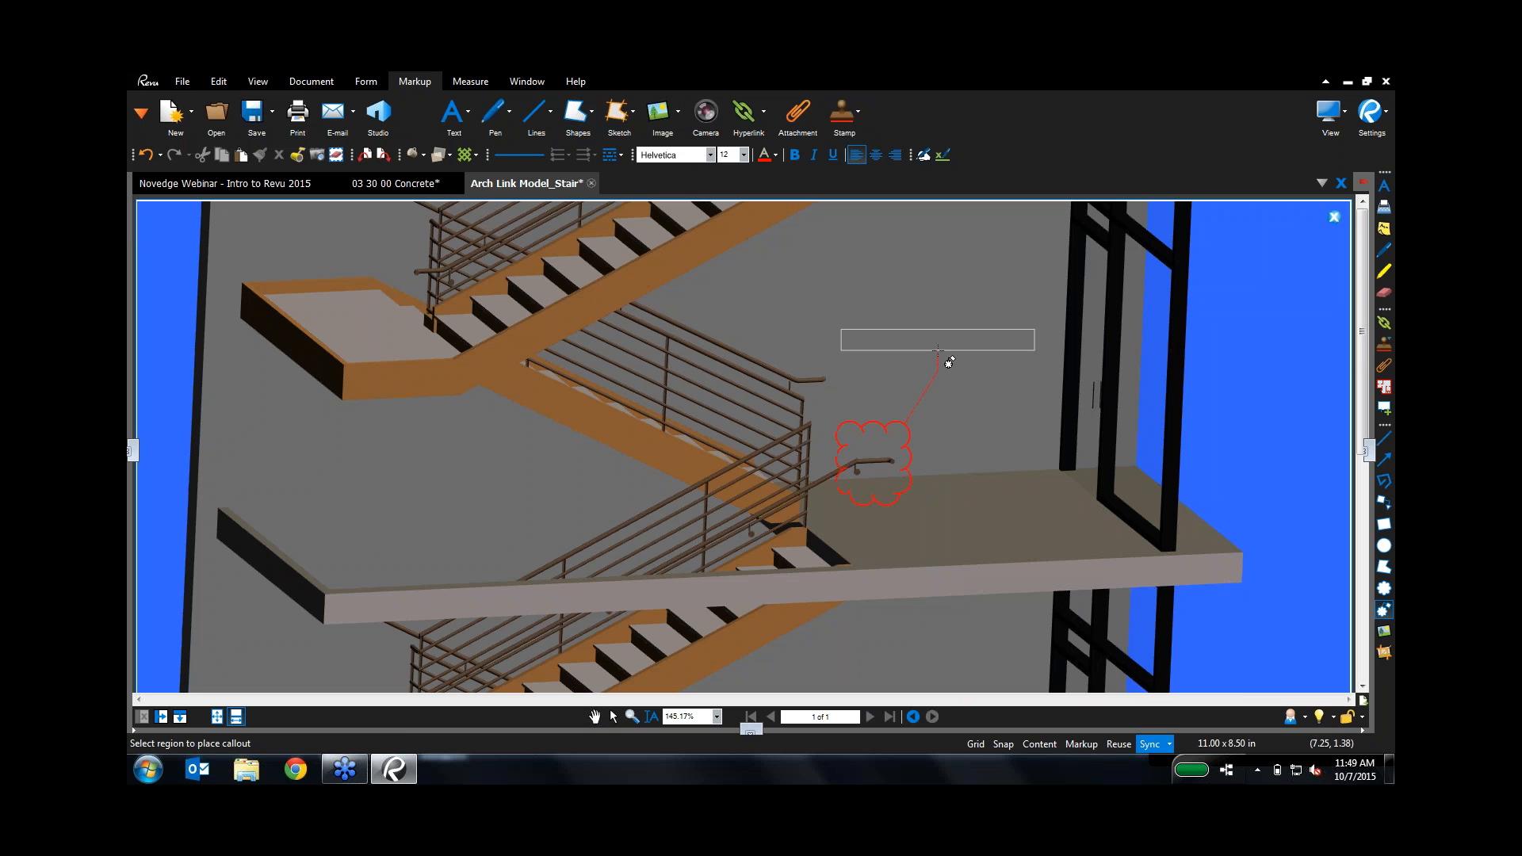
click(938, 349)
text(how)
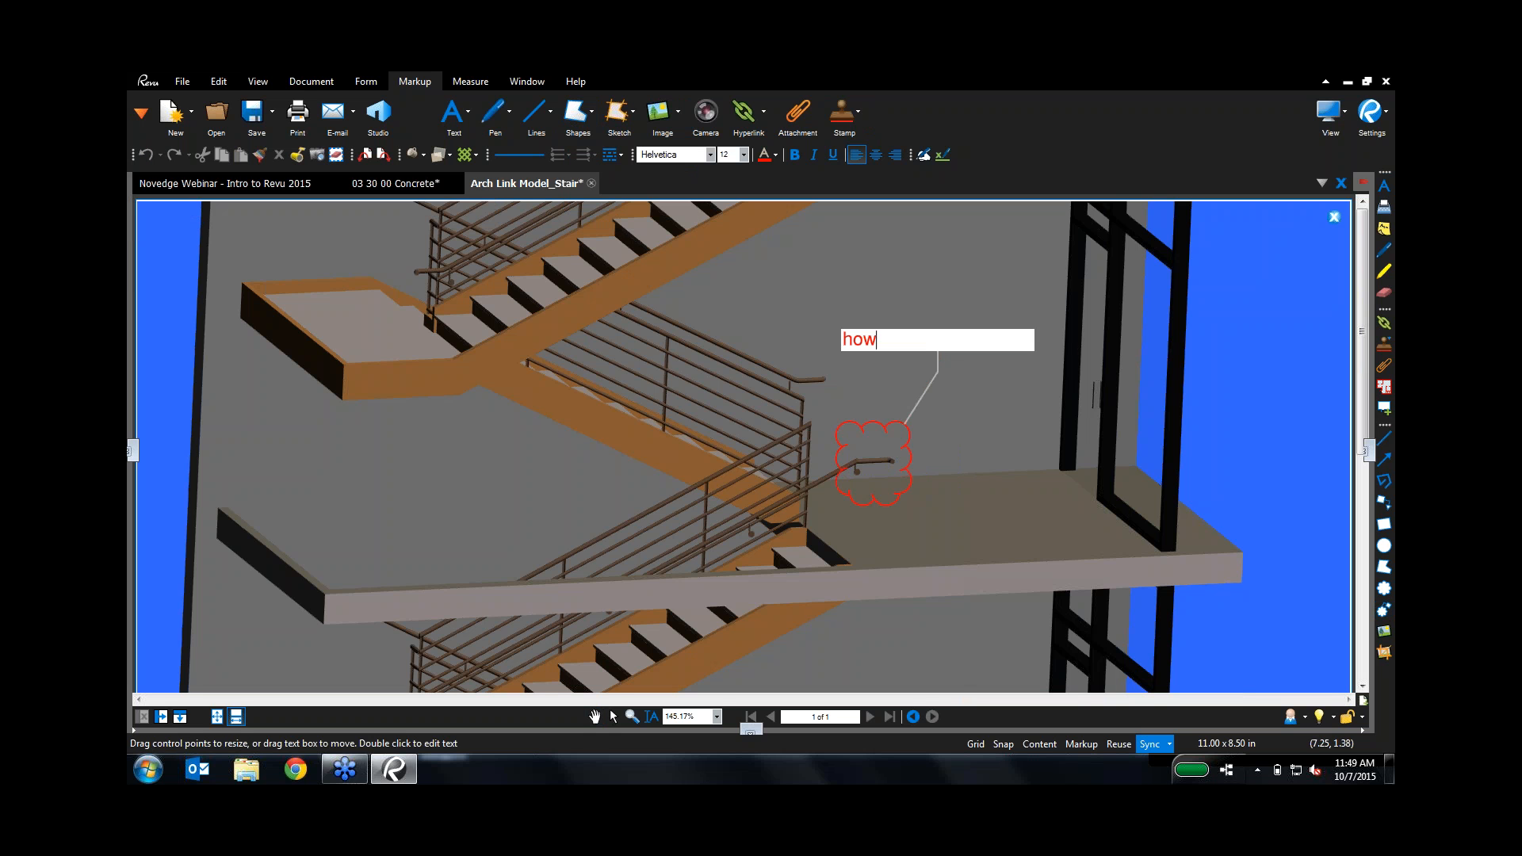
text( far does the handrail extend past the landing?)
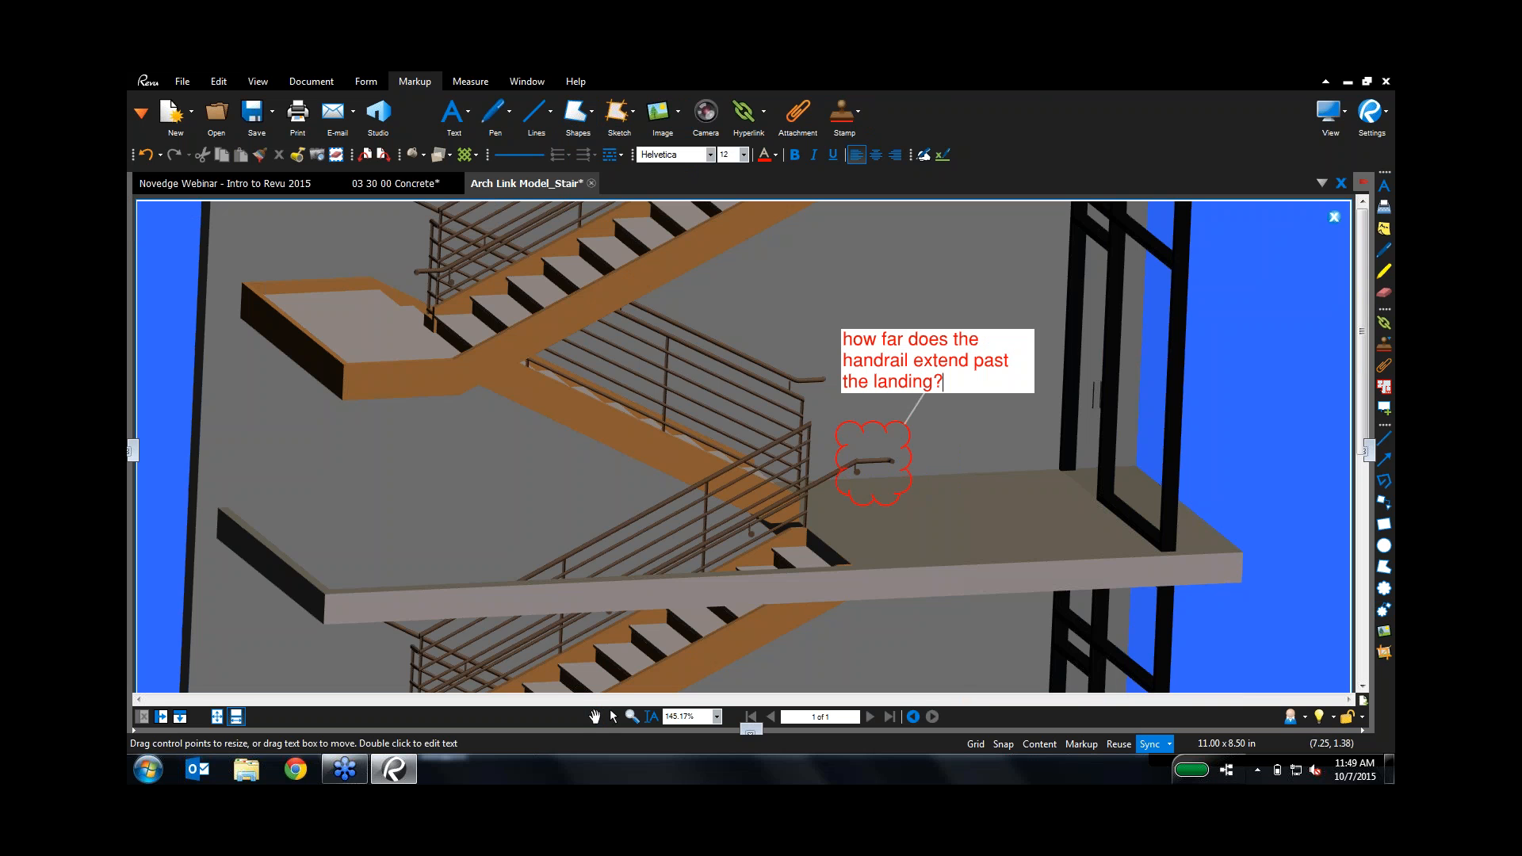
click(1009, 447)
drag(934, 364, 961, 345)
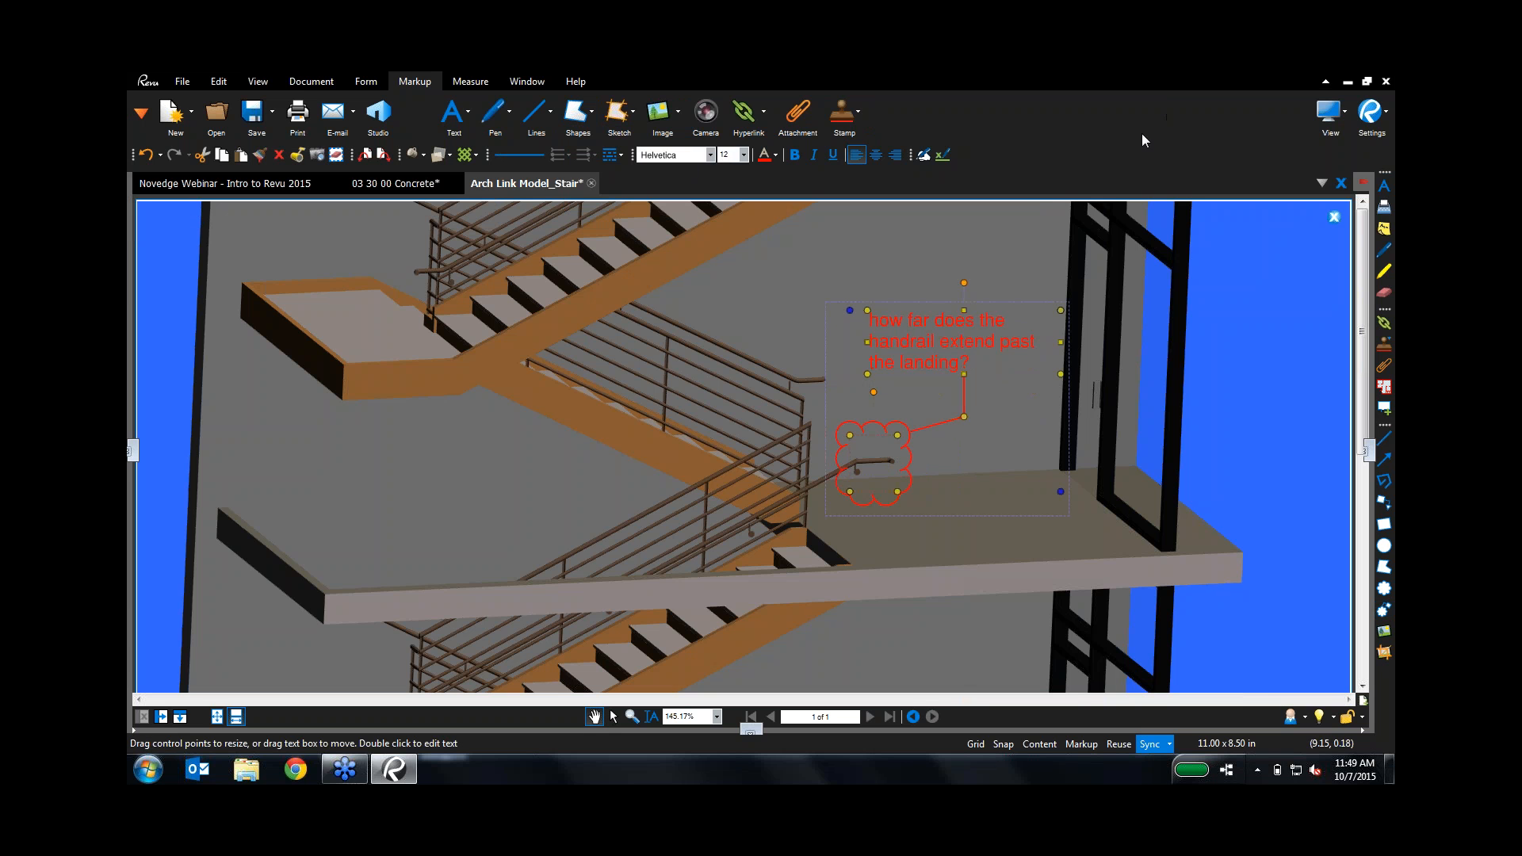
click(1332, 220)
drag(764, 561, 707, 563)
Step: Reactivate the 3D model and turn on its section box
scroll(707, 563, down, 2)
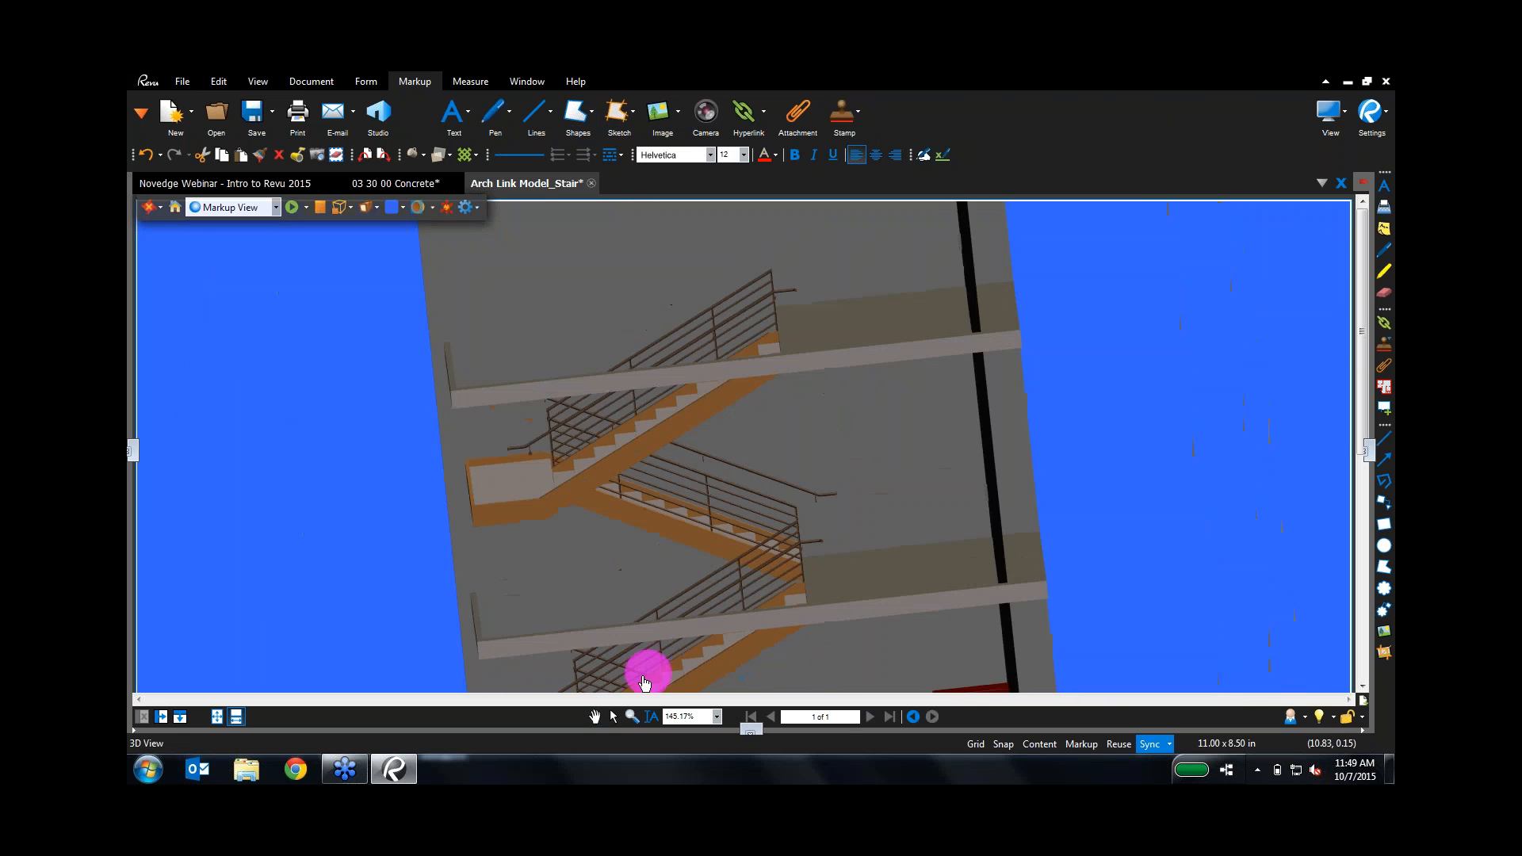
click(647, 679)
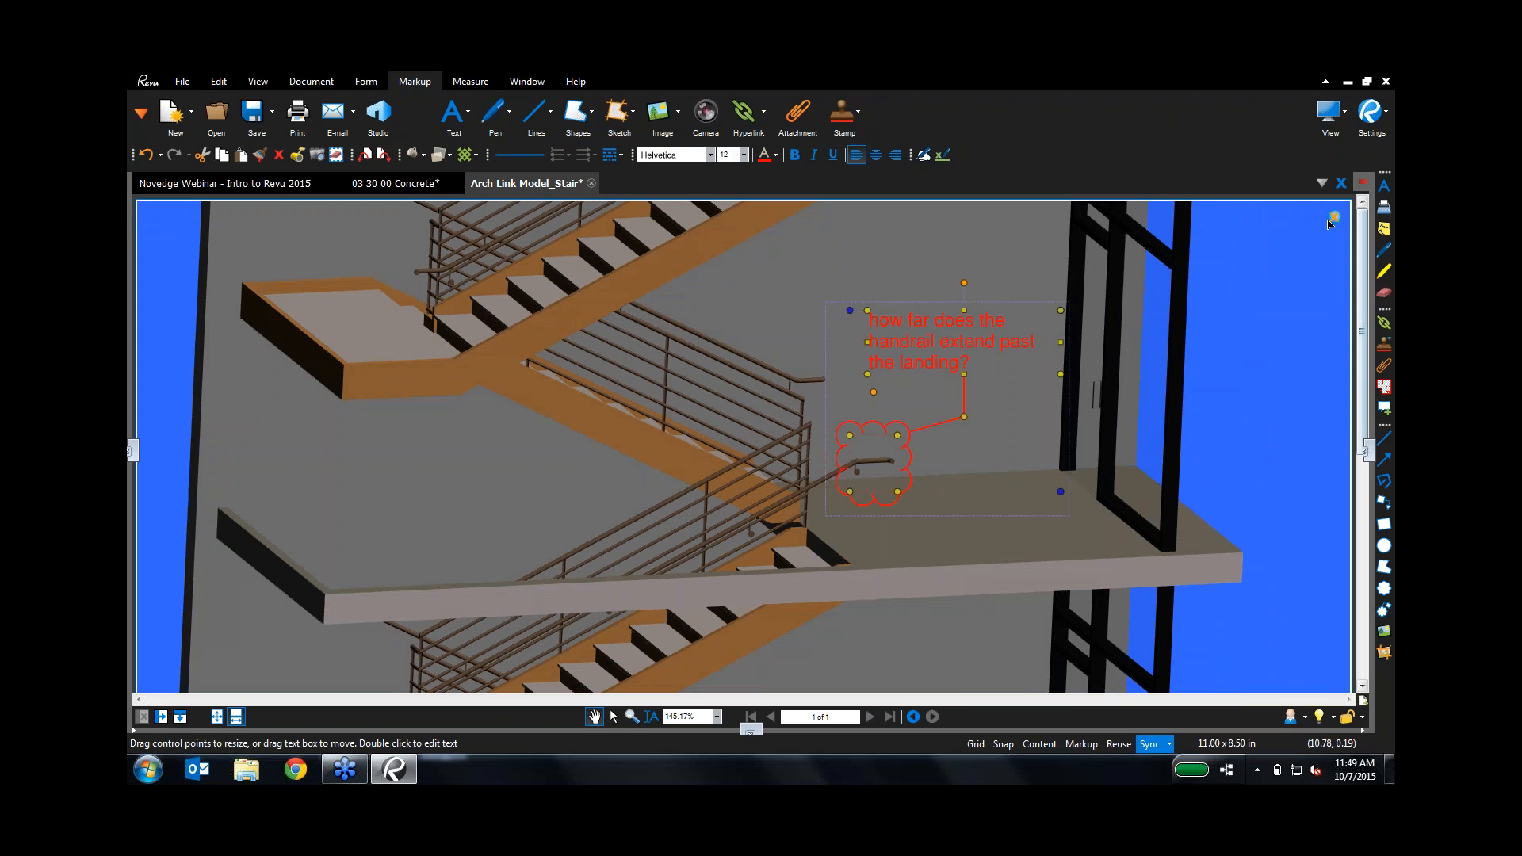
click(1330, 225)
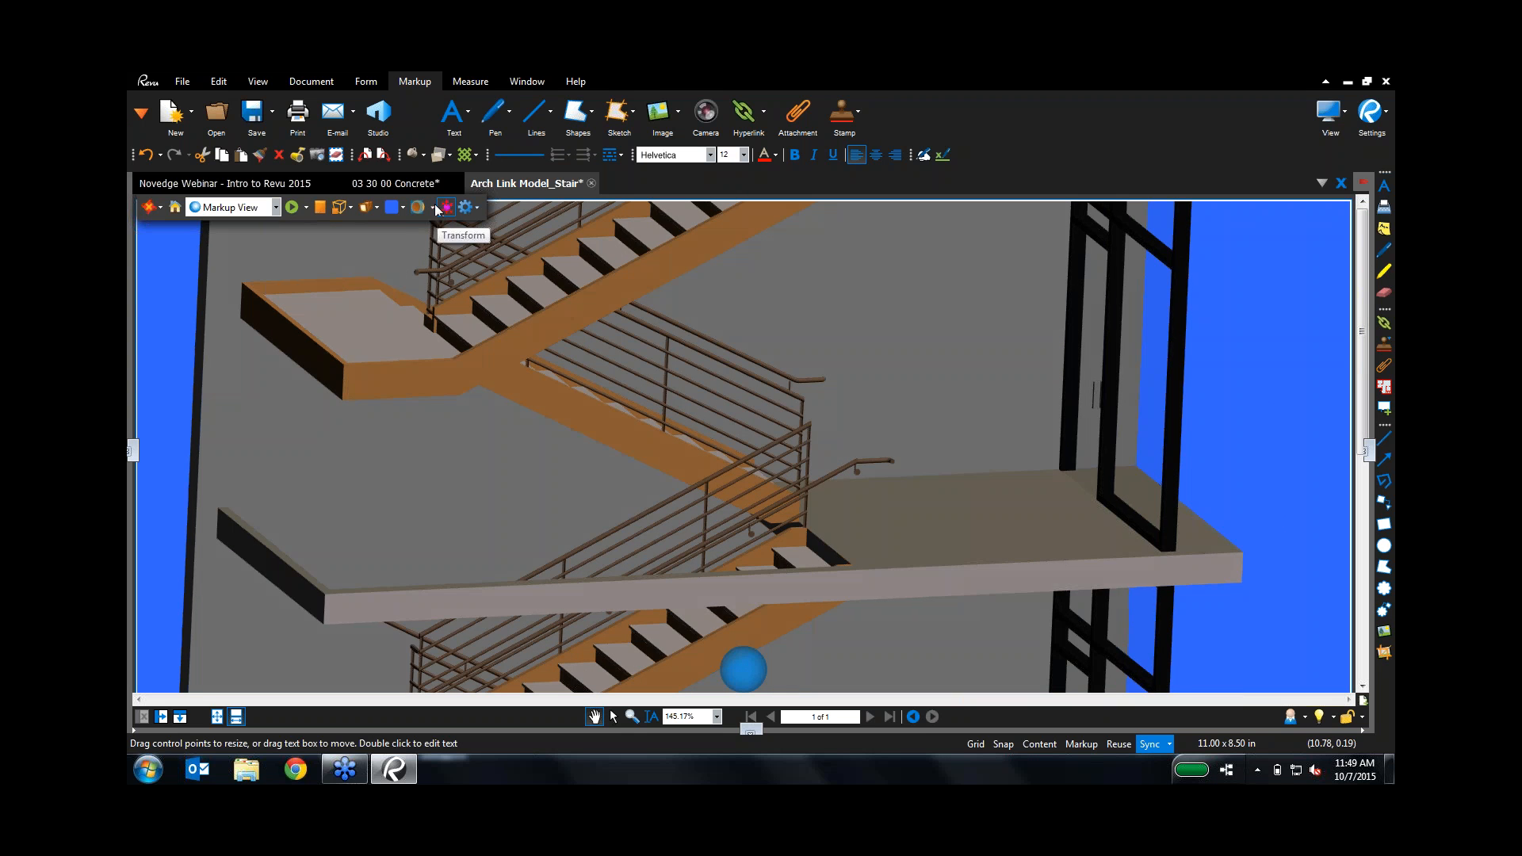
click(436, 207)
click(442, 234)
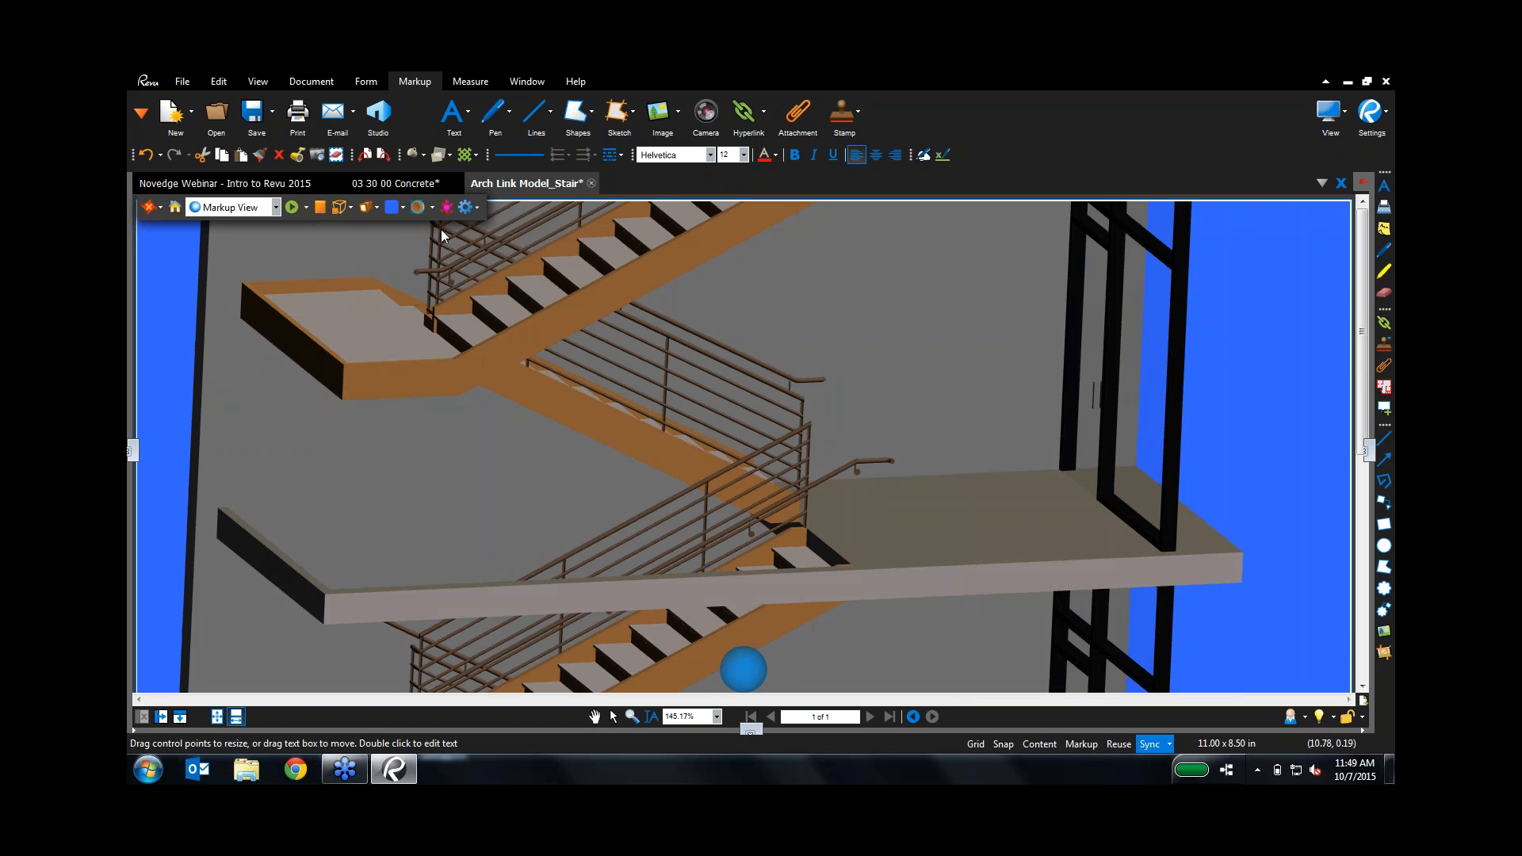
click(432, 208)
click(435, 242)
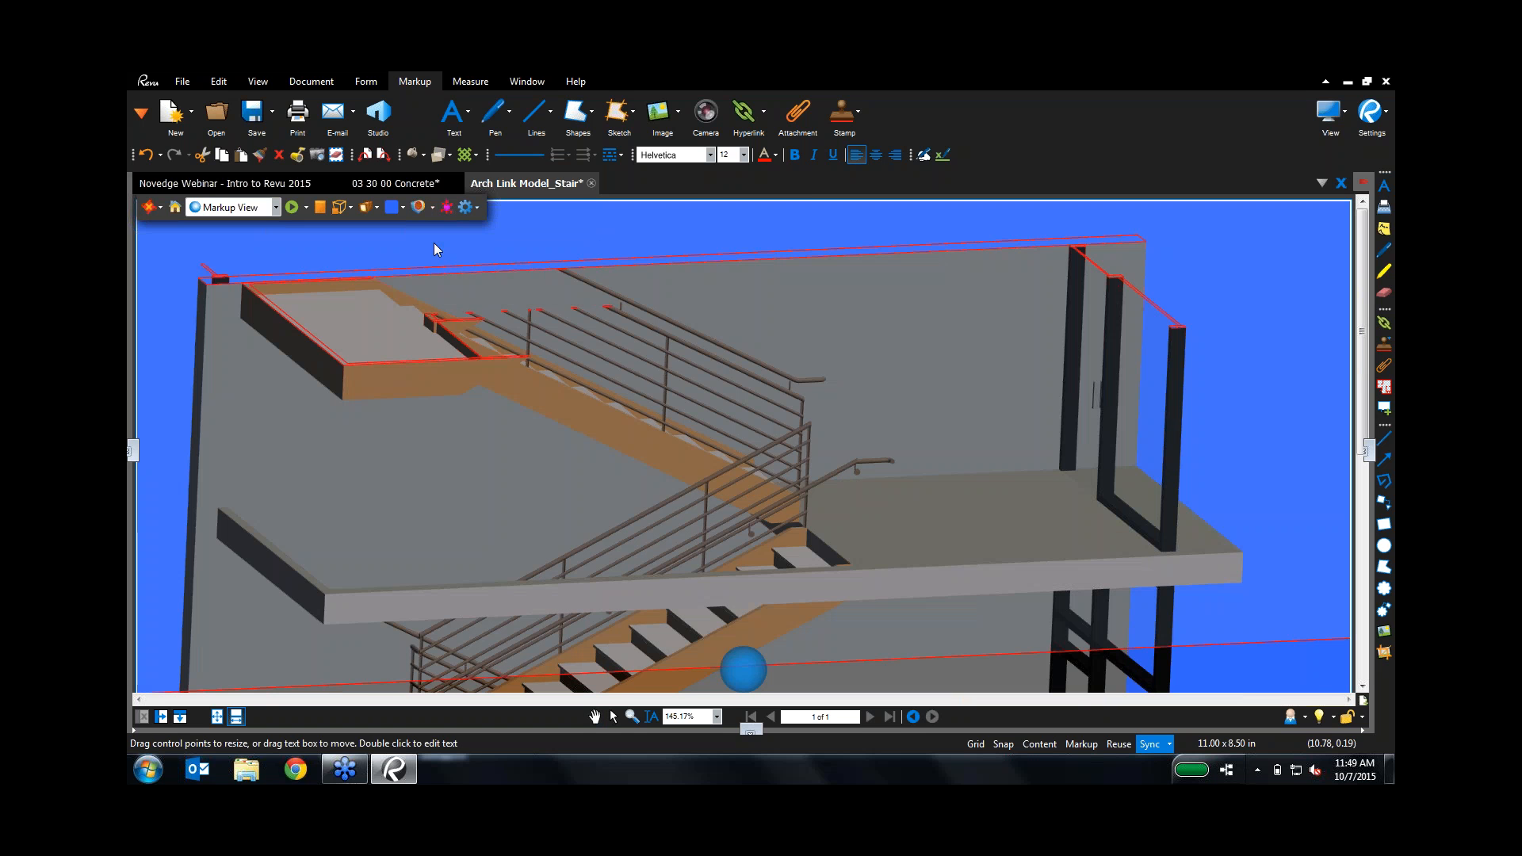
Step: Pull the section box's top, left and right faces inward and zoom in on one flight and landing
scroll(531, 441, down, 7)
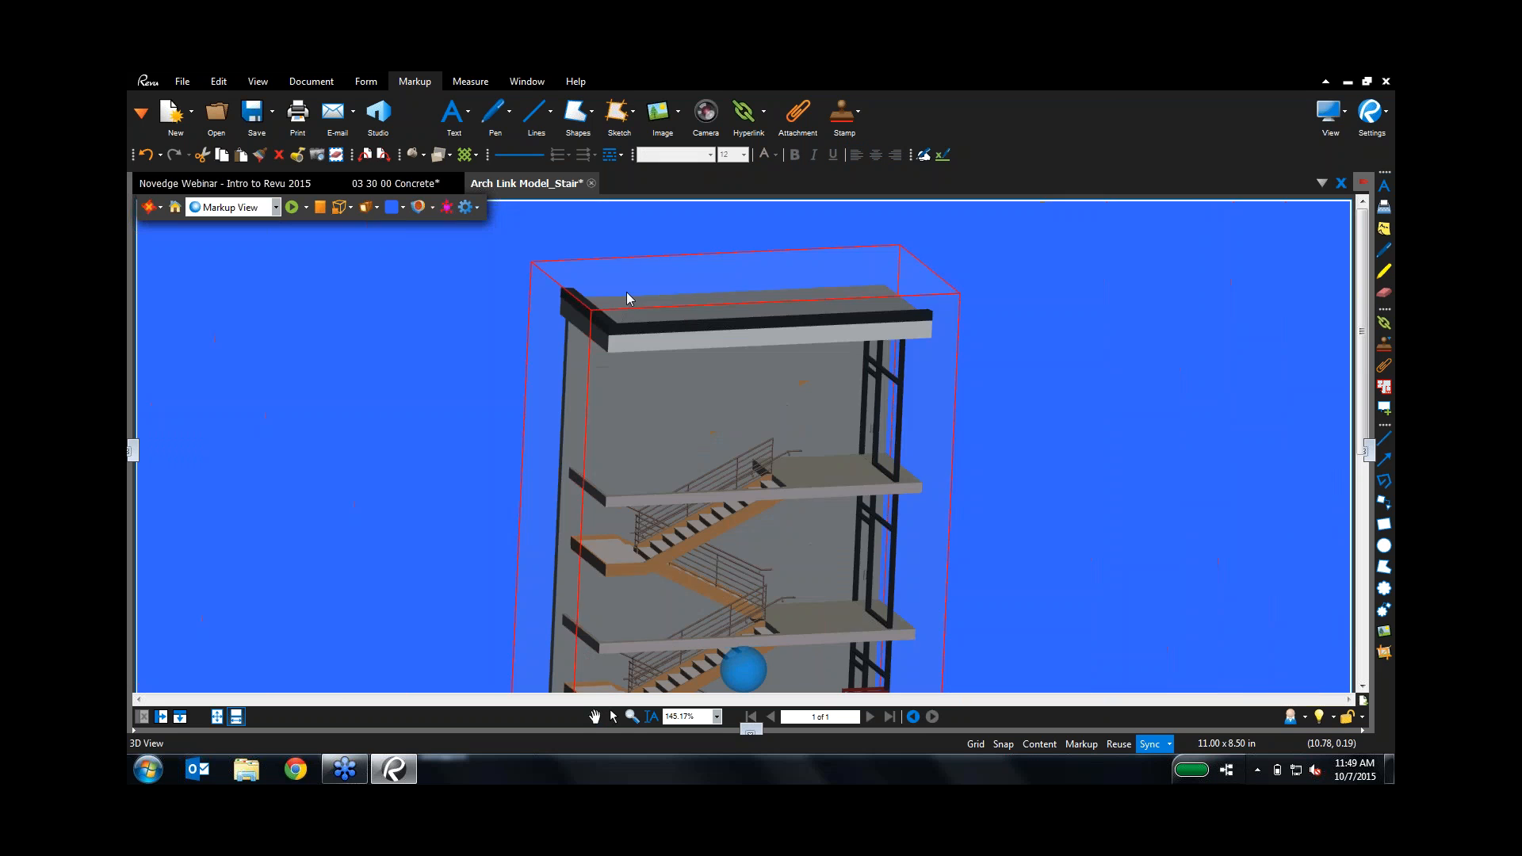
click(628, 294)
drag(742, 260, 705, 451)
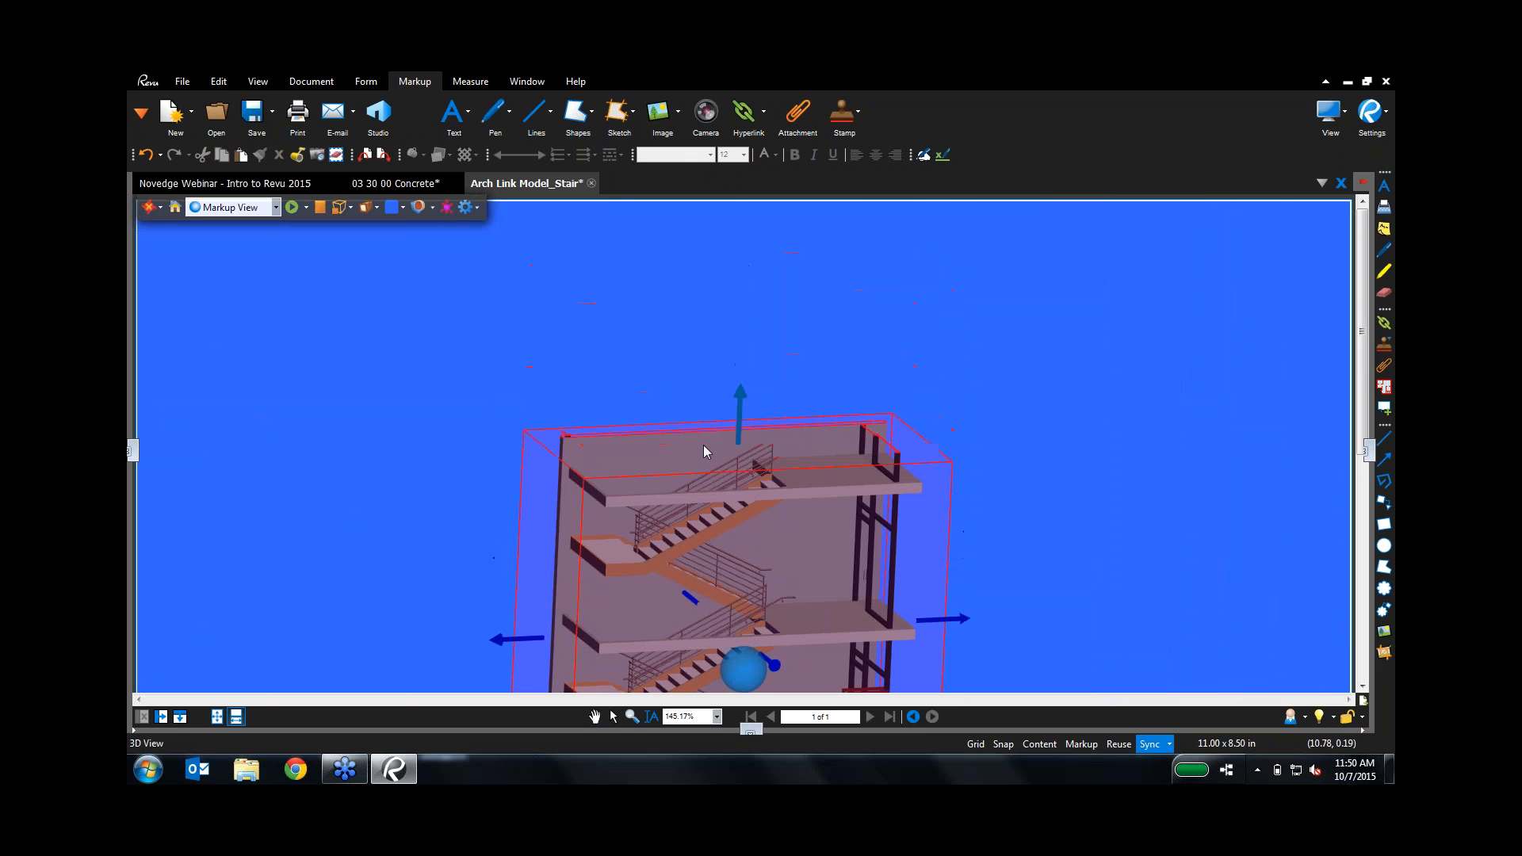
drag(523, 638, 663, 640)
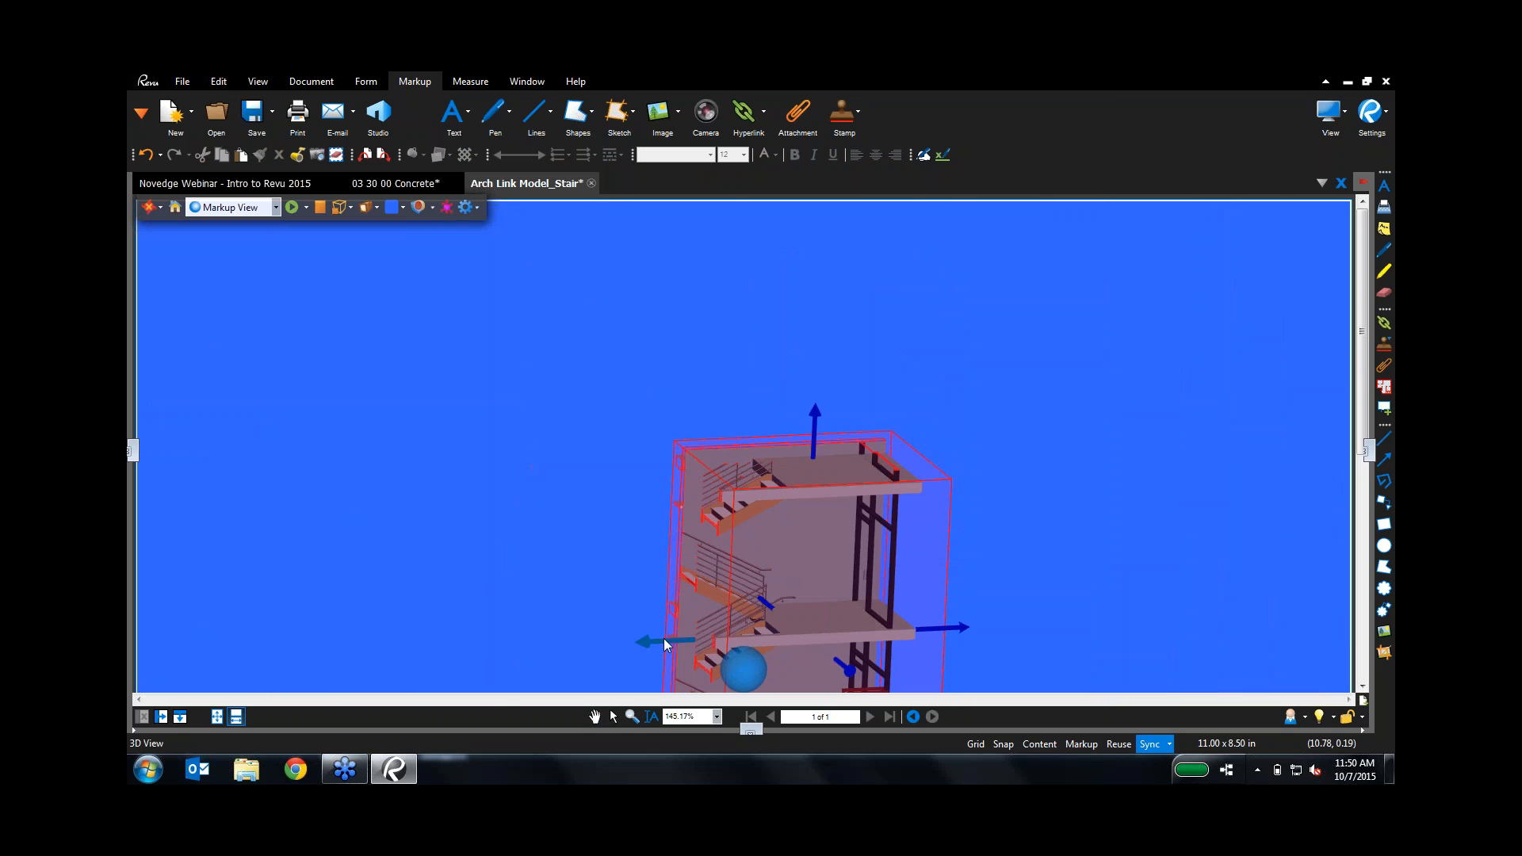
drag(935, 627, 820, 628)
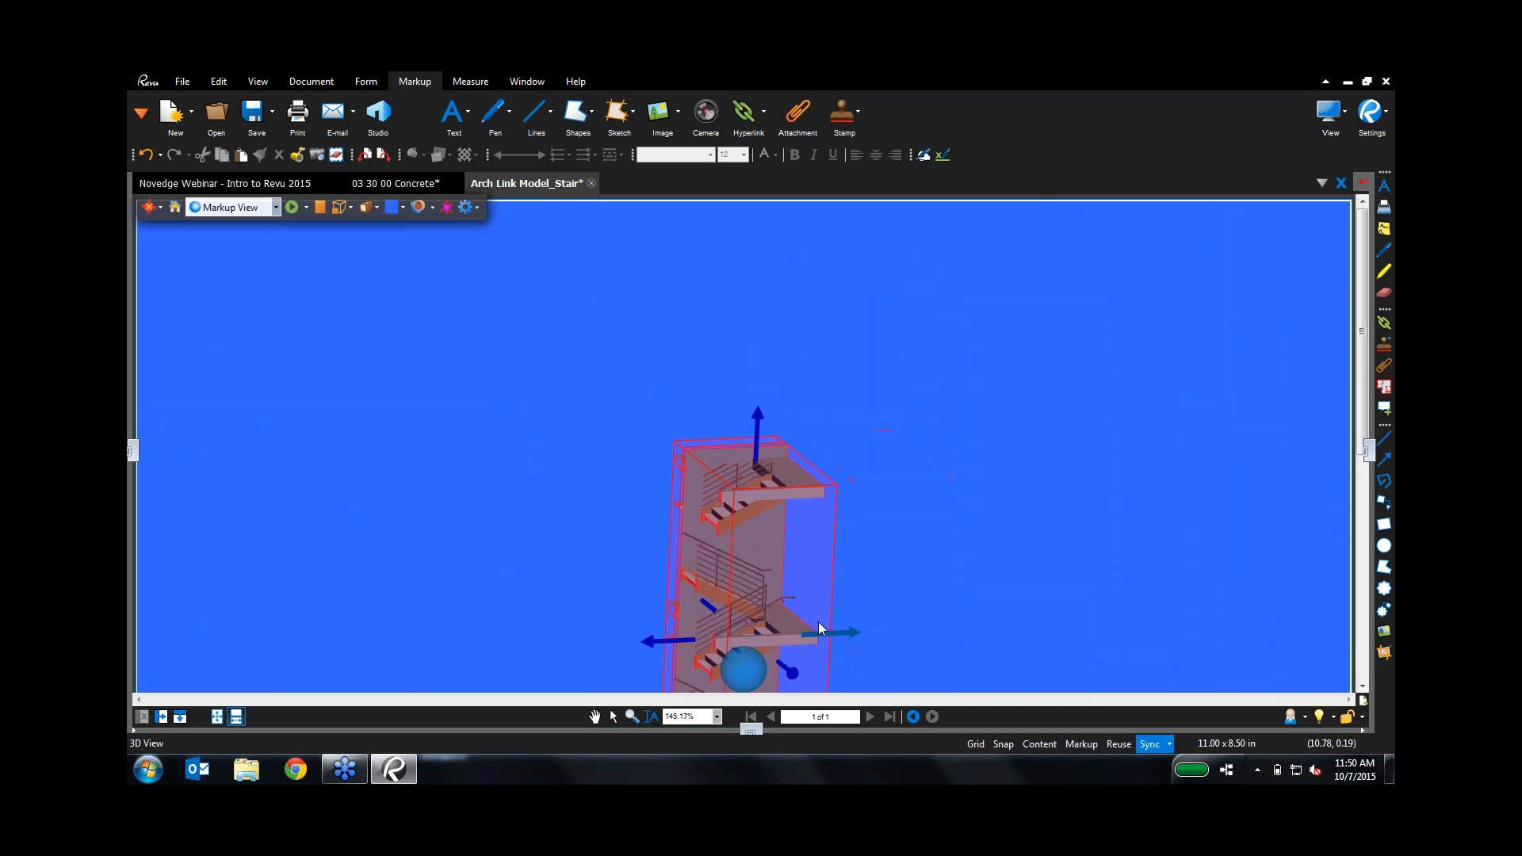
scroll(774, 646, up, 5)
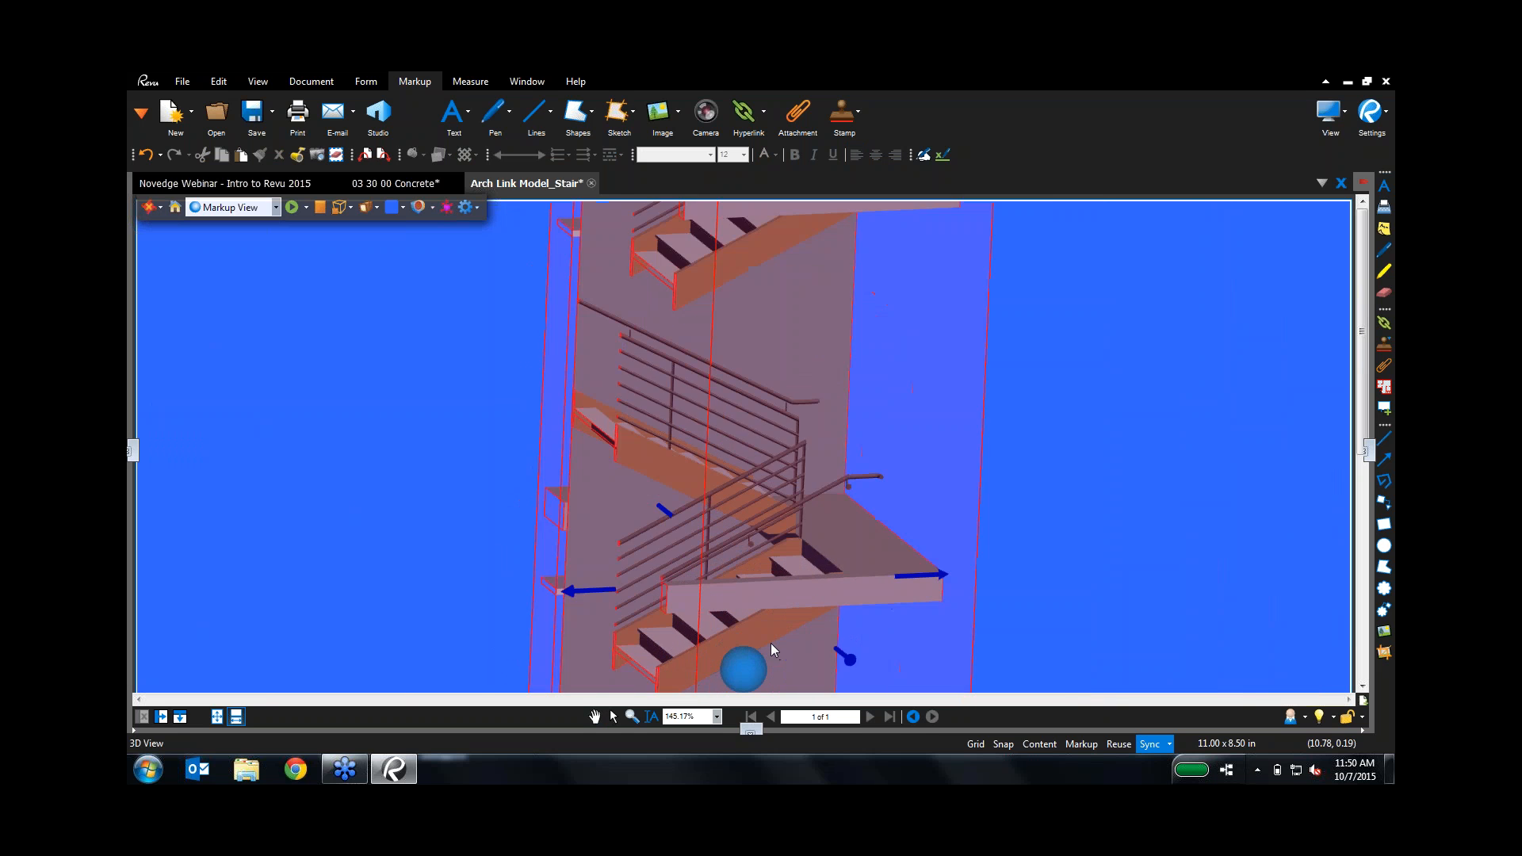
scroll(771, 643, up, 3)
click(1246, 428)
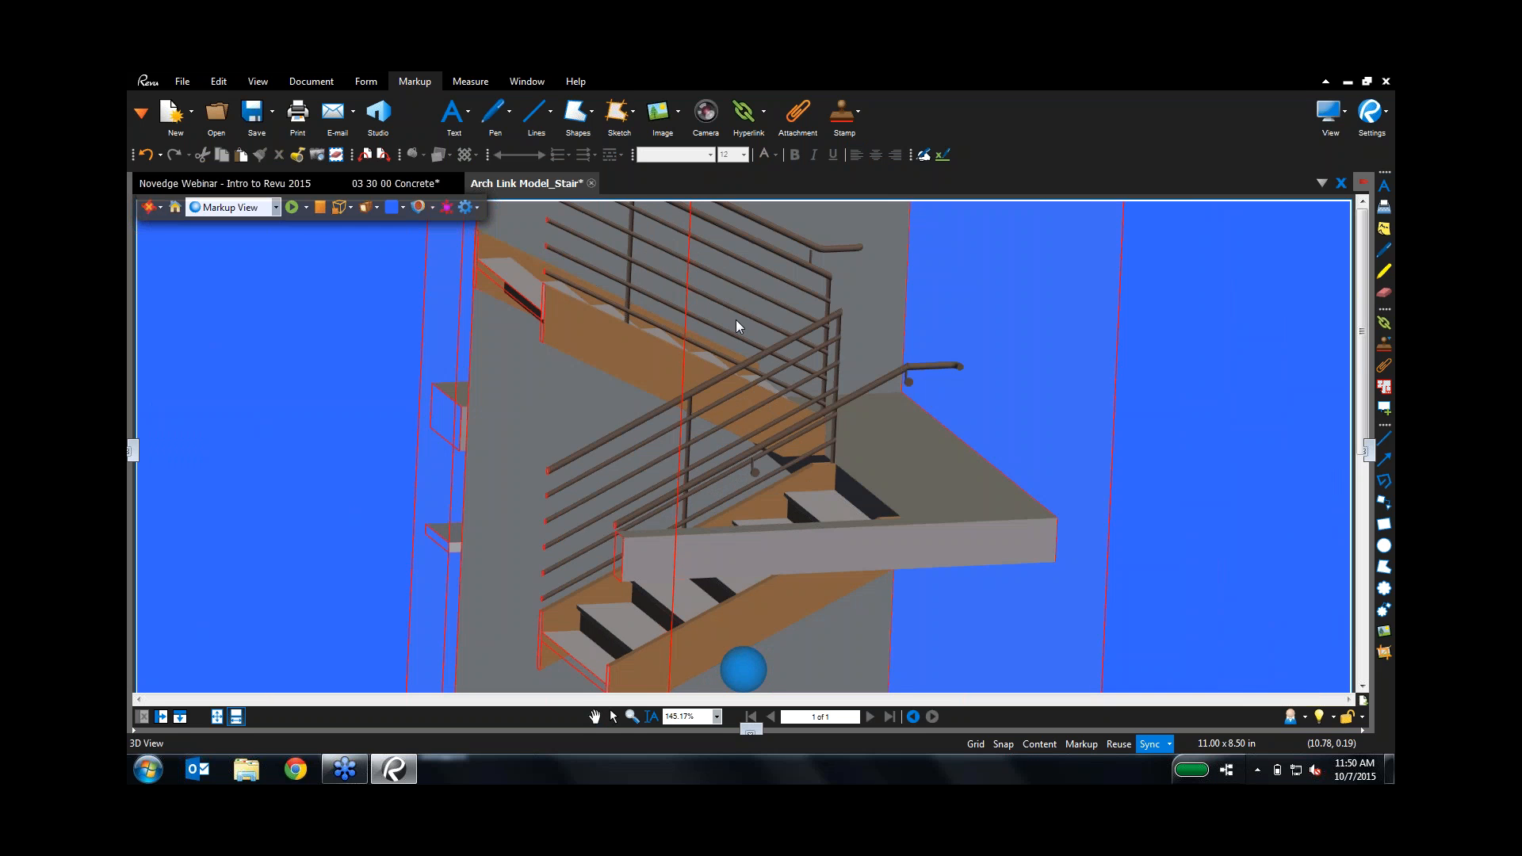
click(142, 115)
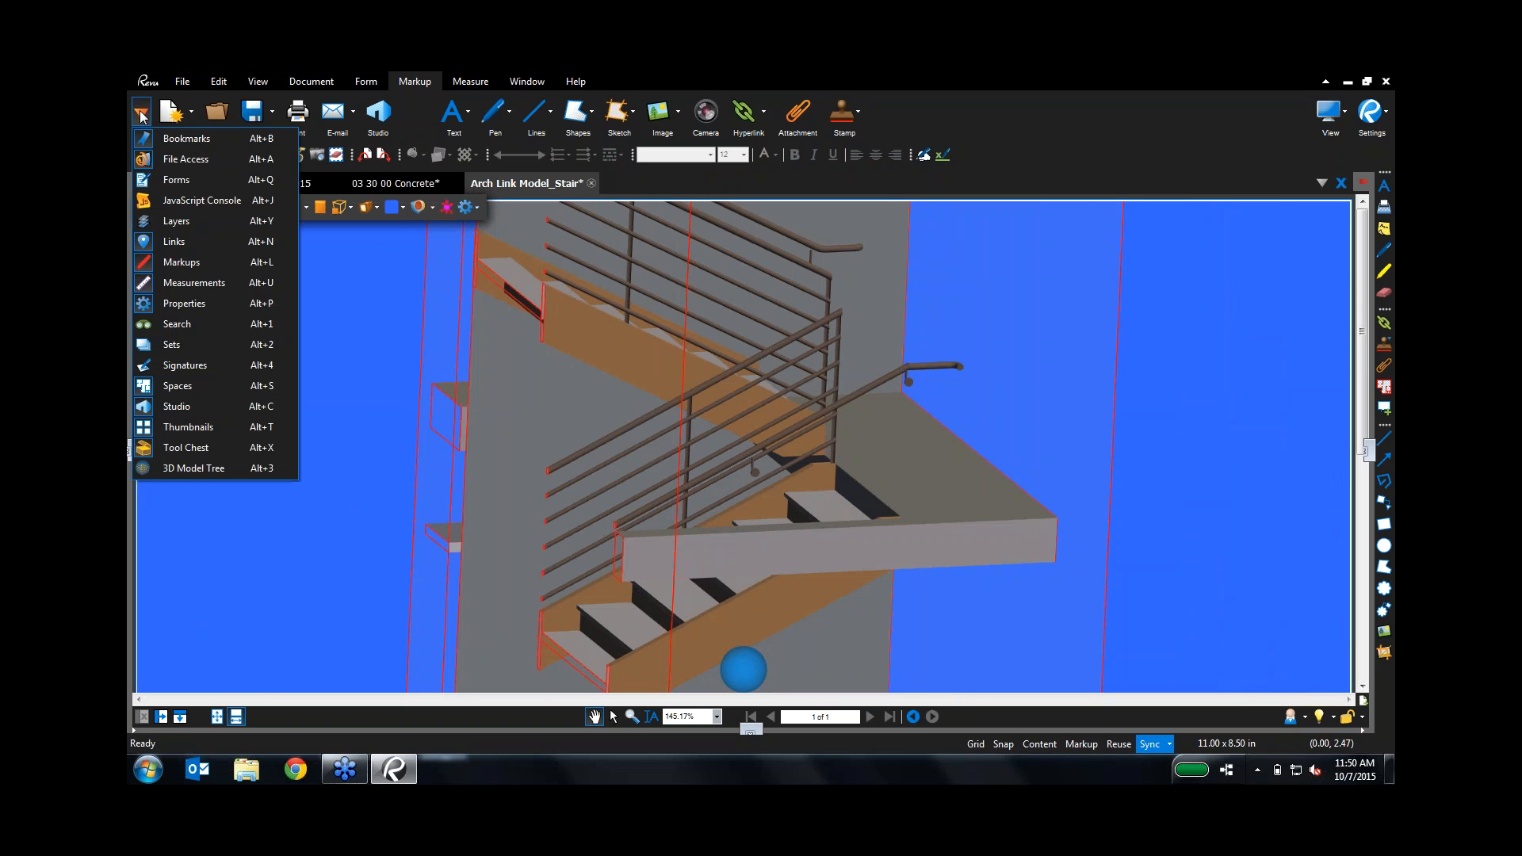
Step: Show furred ceiling id 301359 from the 3D Model Tree in 3D Properties, with its 4872.79 SF area
click(204, 467)
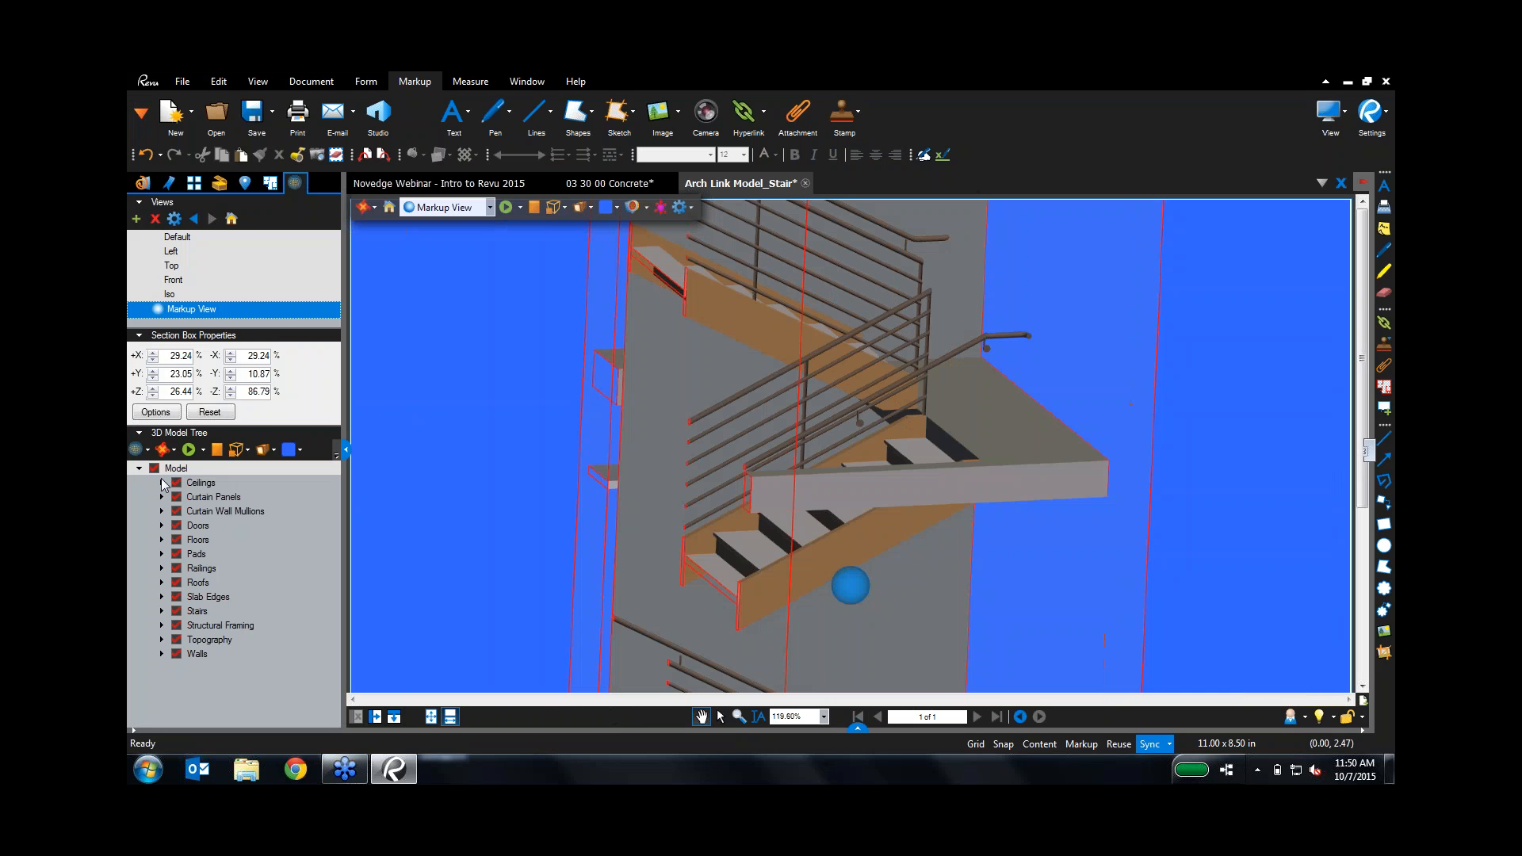
click(183, 511)
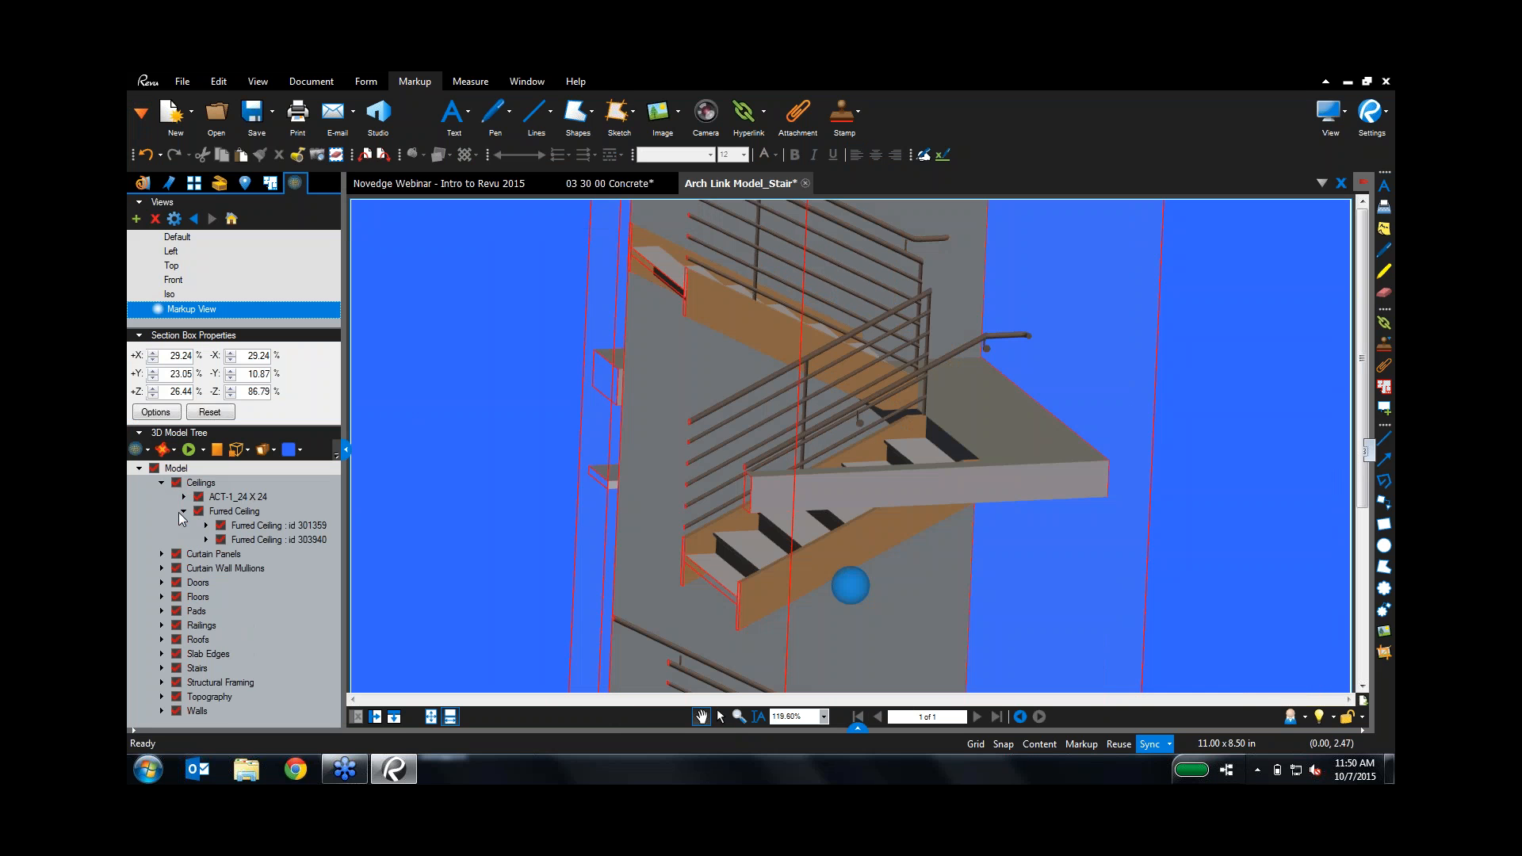
click(253, 511)
click(253, 527)
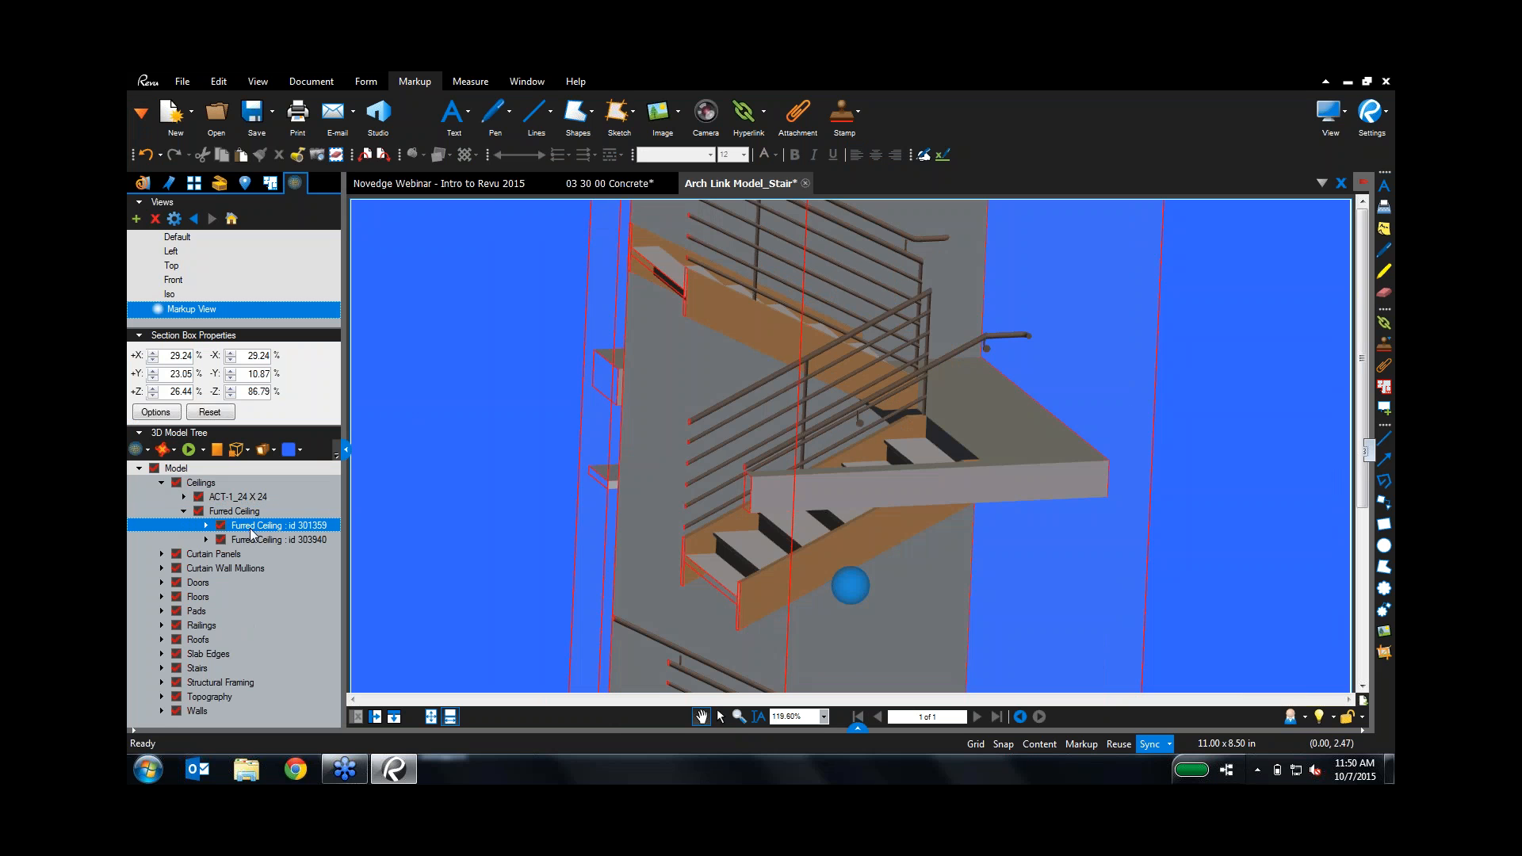
click(207, 527)
click(279, 542)
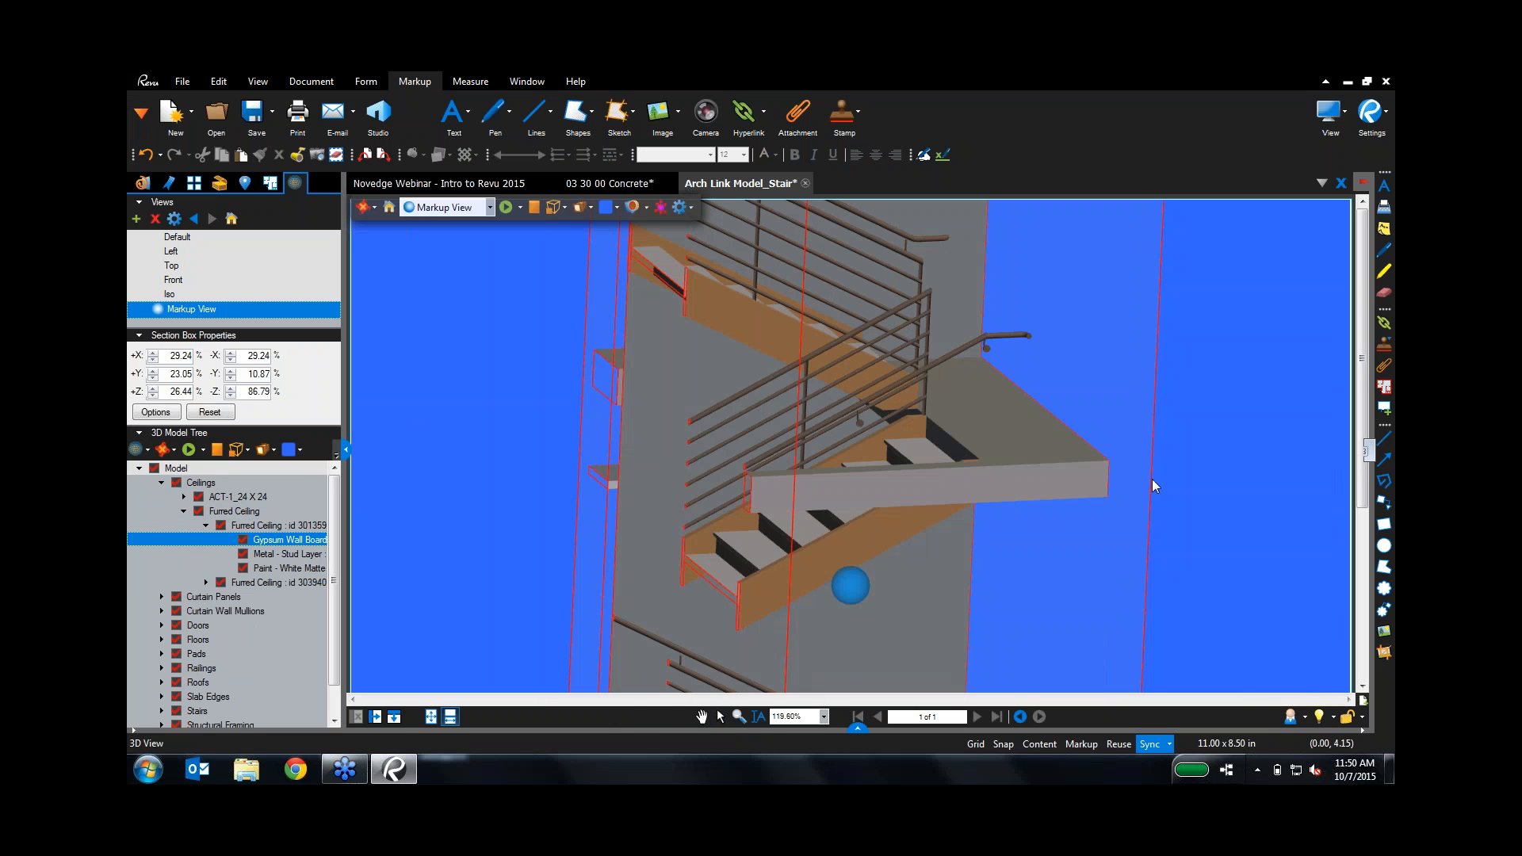
click(1365, 452)
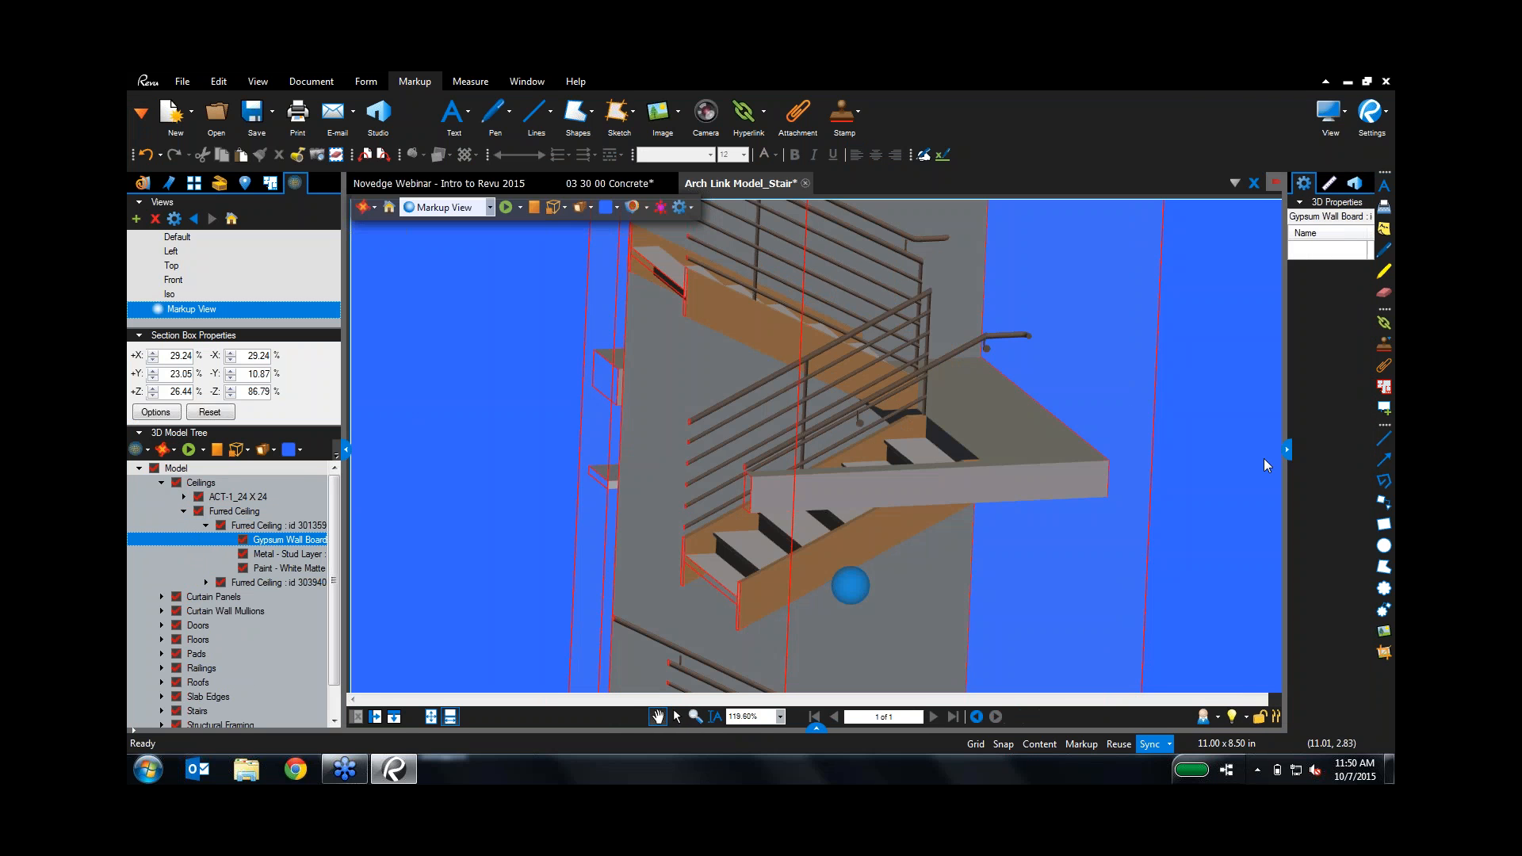
click(250, 527)
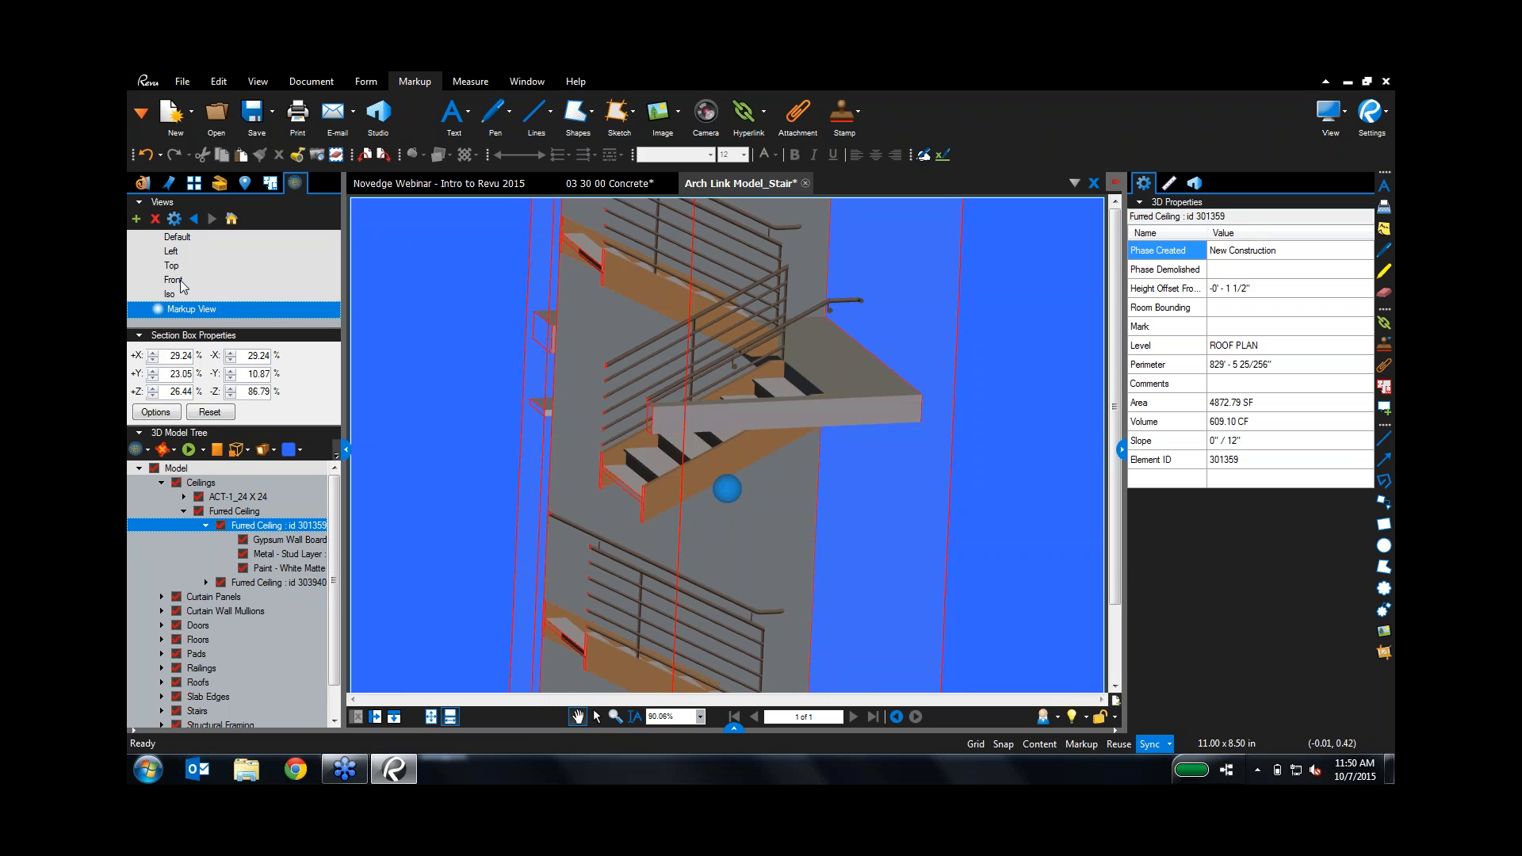
Step: Select the carpet floor slab, switch to the Default view, and hide the section box
click(833, 370)
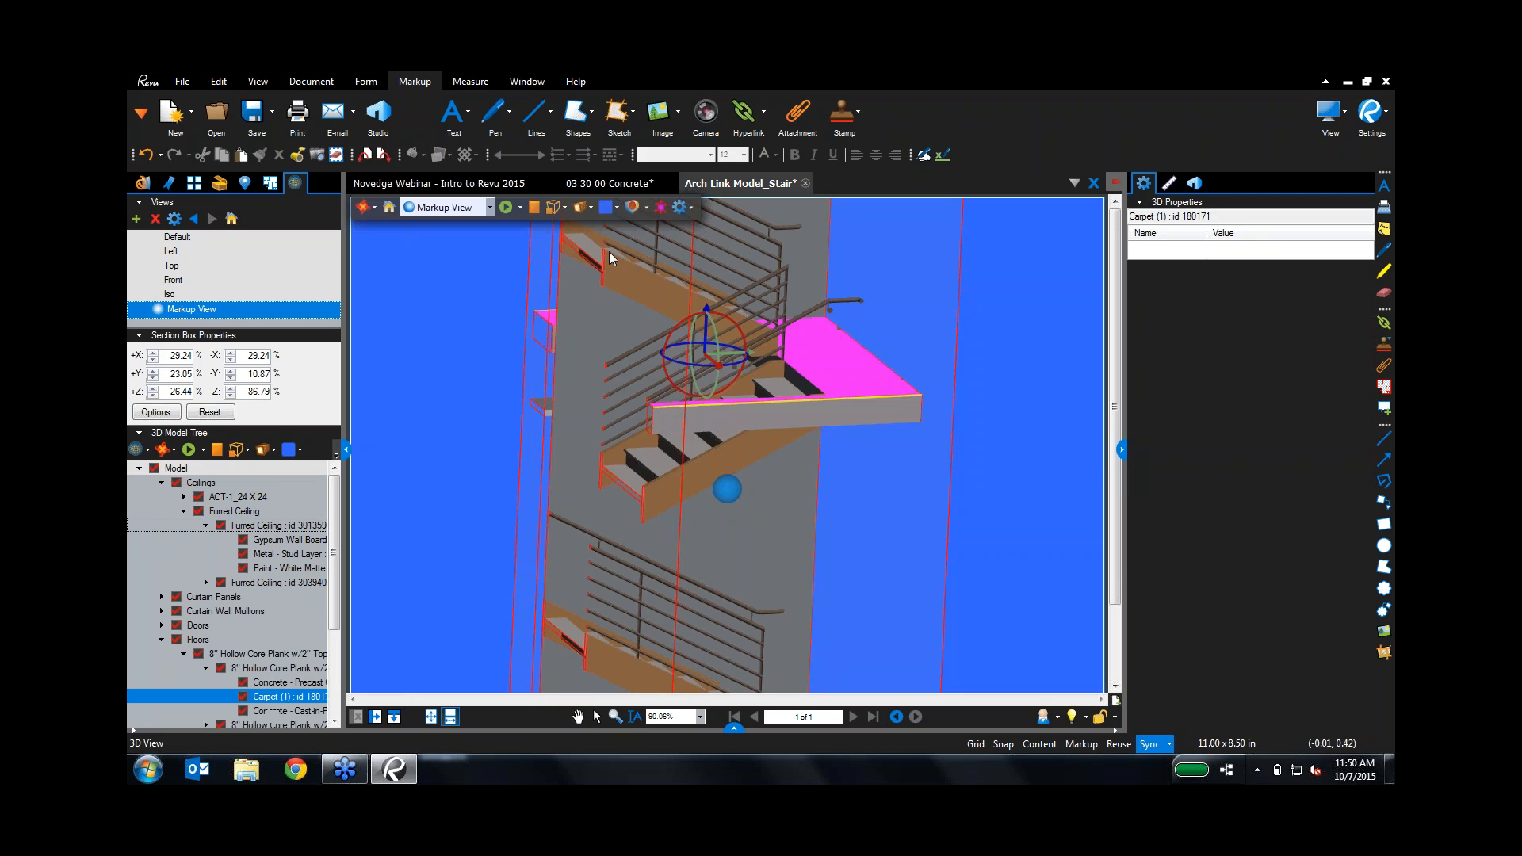
click(490, 207)
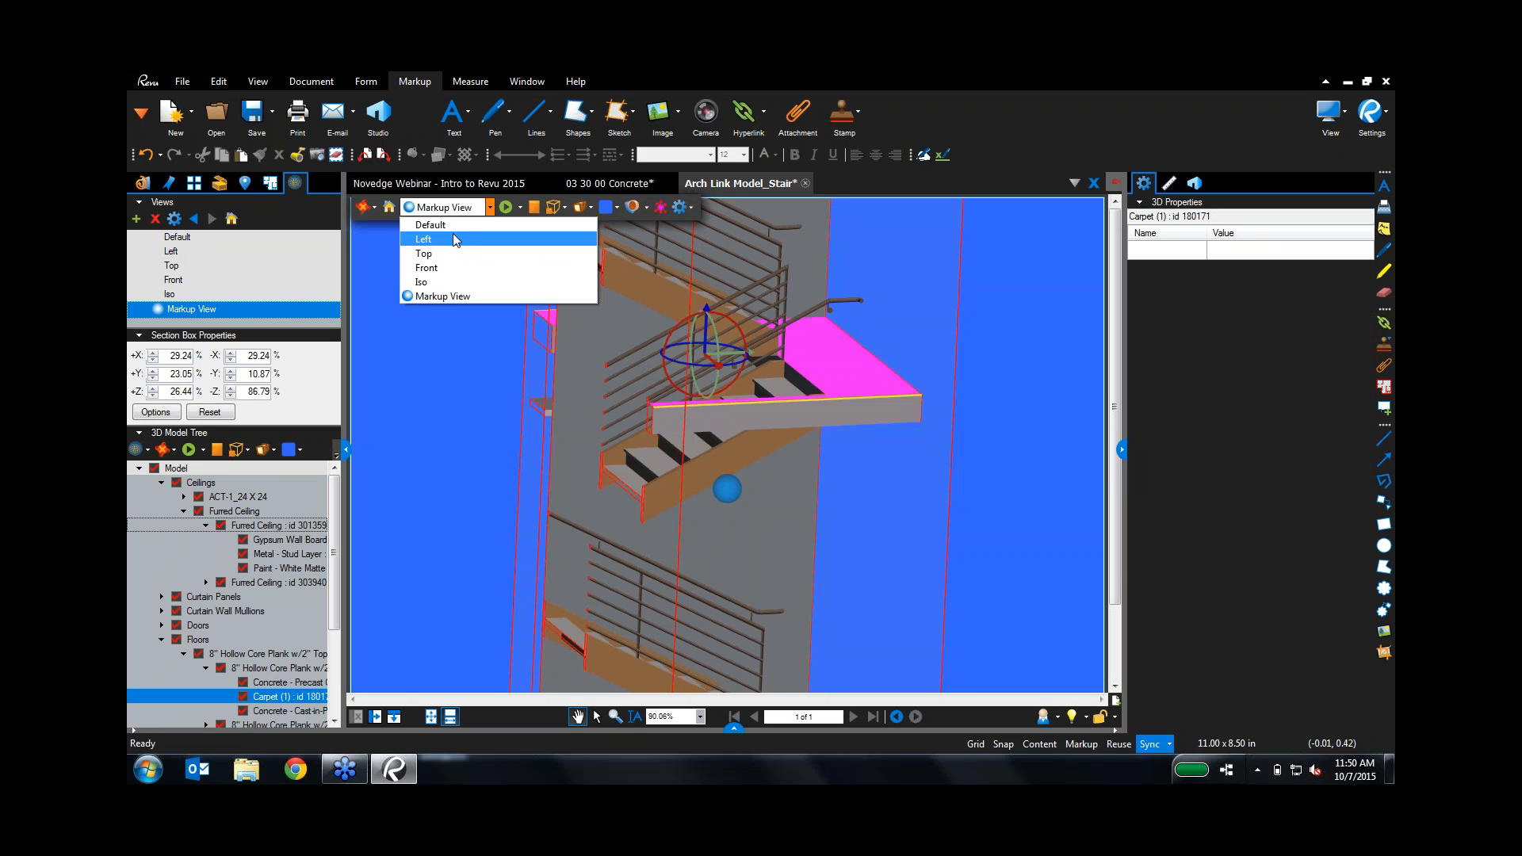
click(454, 225)
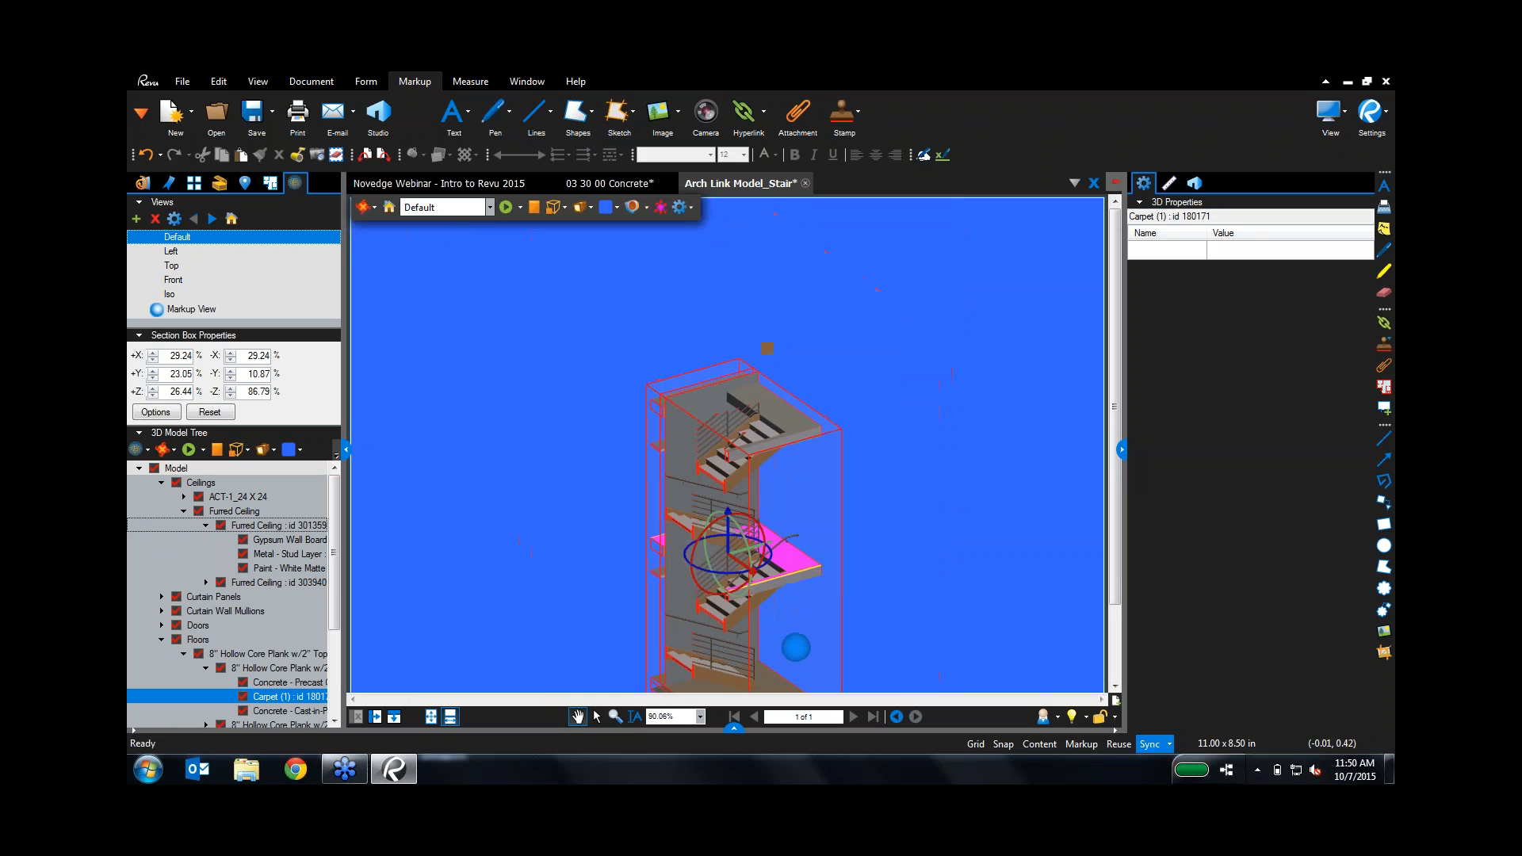
click(646, 207)
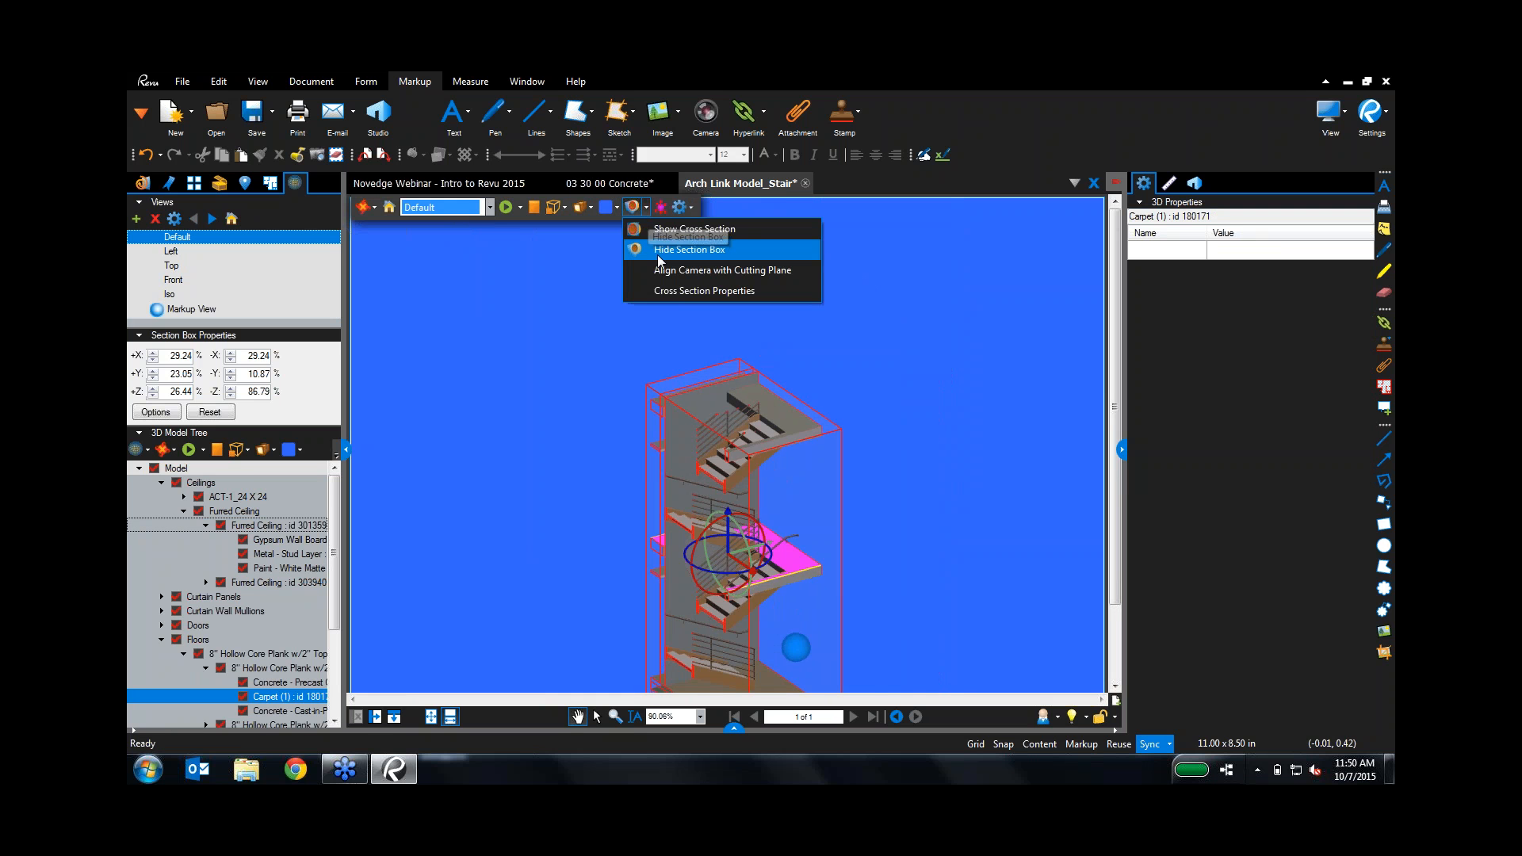
click(710, 250)
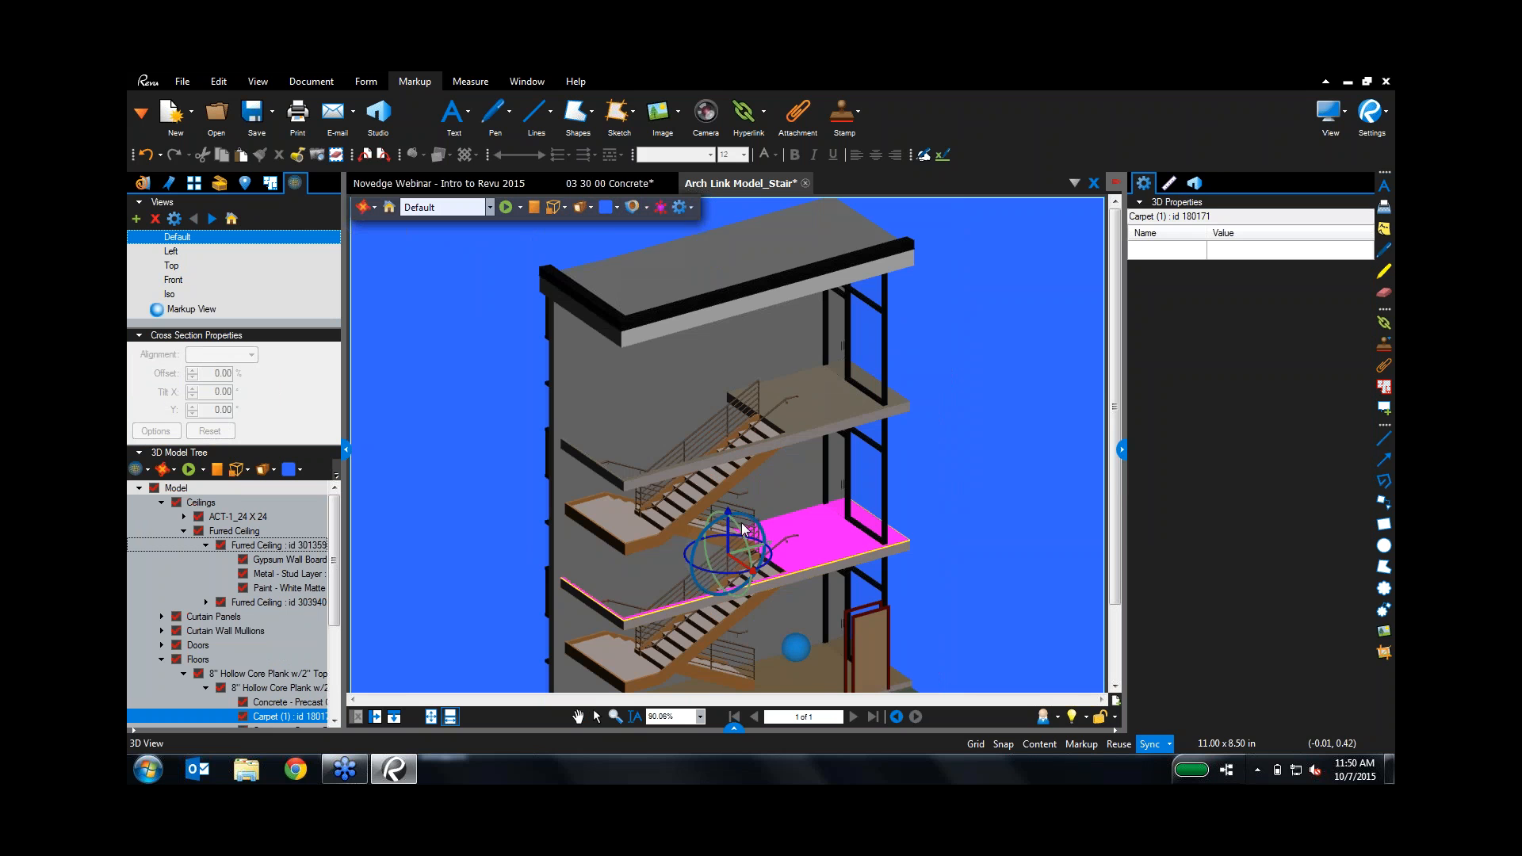
mouse_move(739, 557)
mouse_down()
mouse_move(924, 512)
mouse_move(735, 554)
mouse_up()
key(Escape)
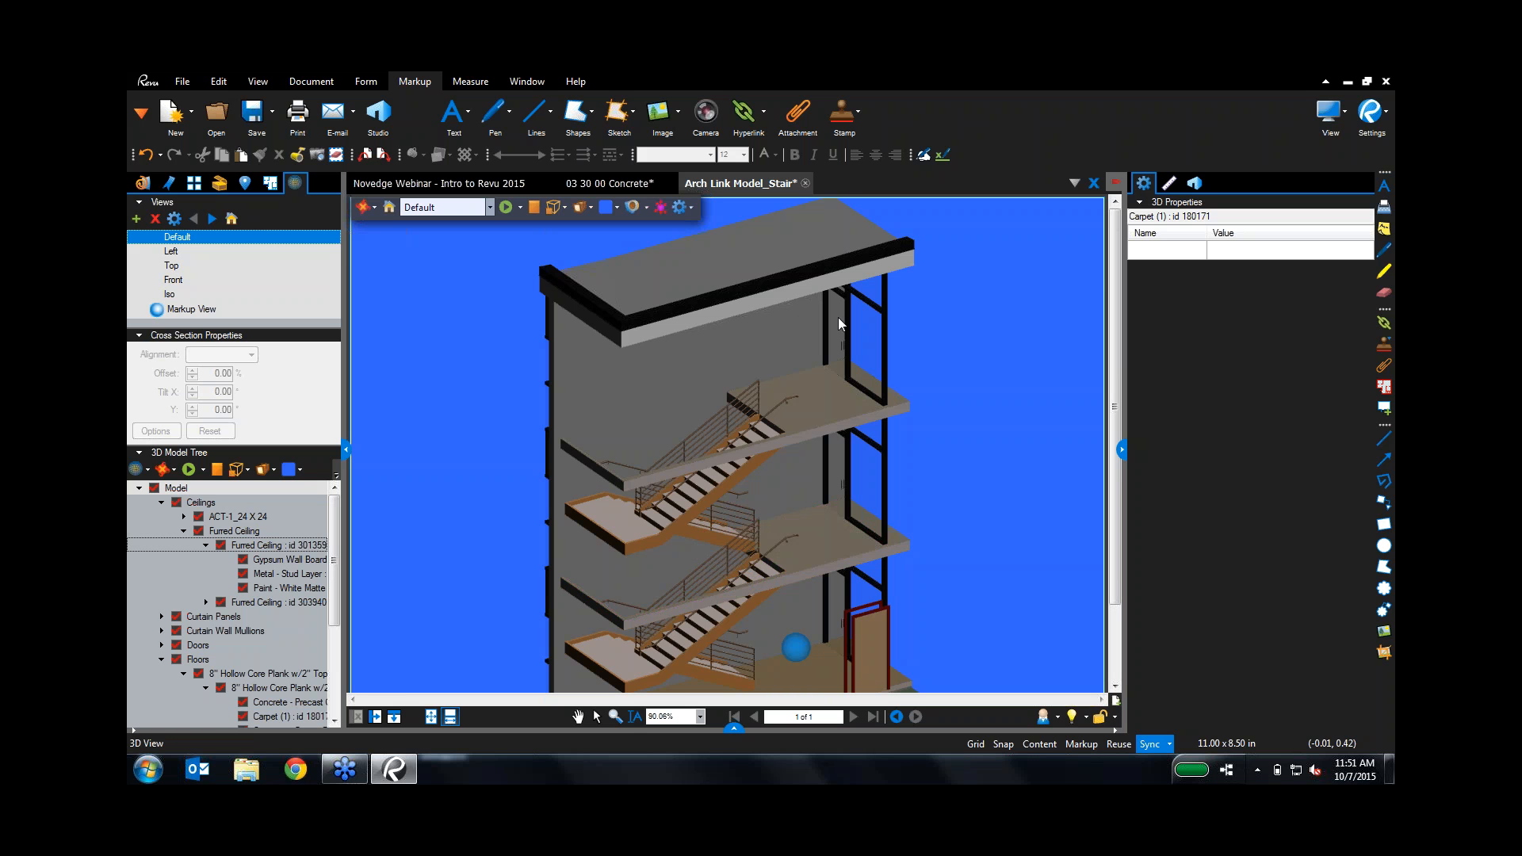
Step: Open RFI 100.pdf from File Access and insert a blank page after page 2
click(143, 184)
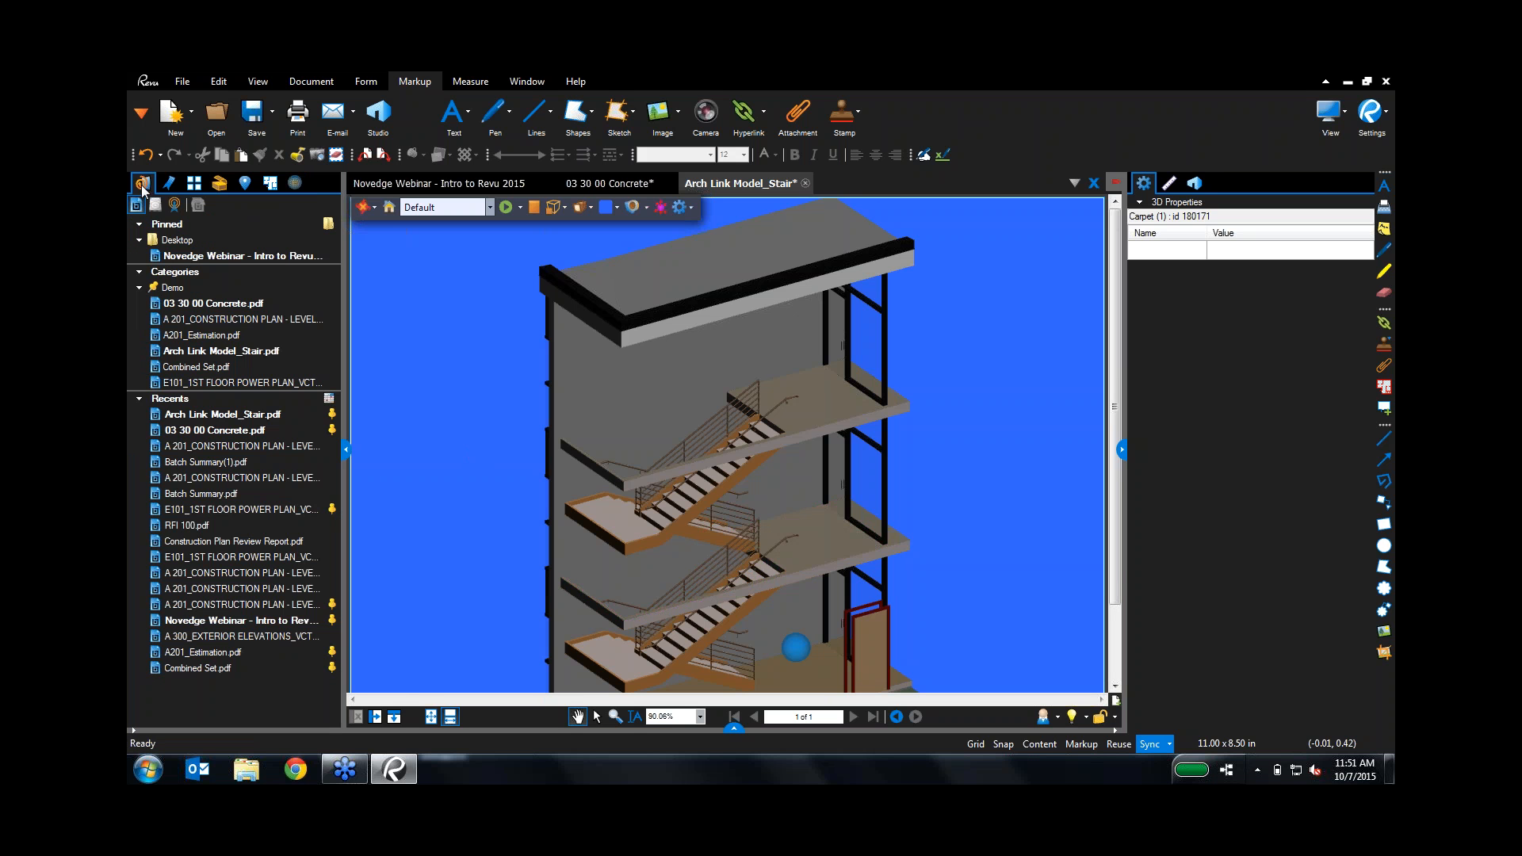
click(216, 526)
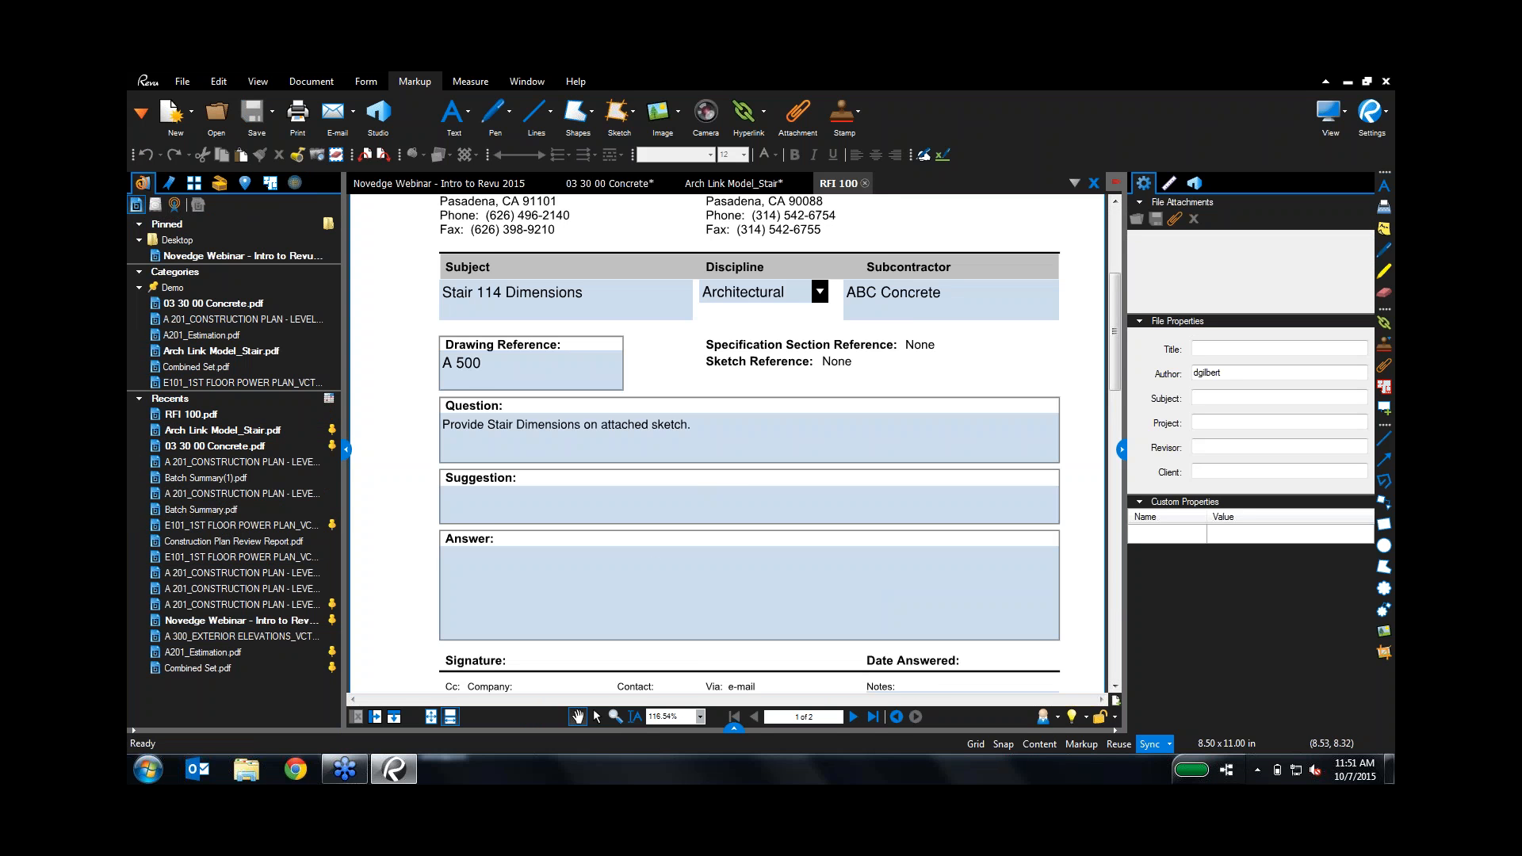
scroll(1074, 661, down, 5)
scroll(1073, 661, down, 8)
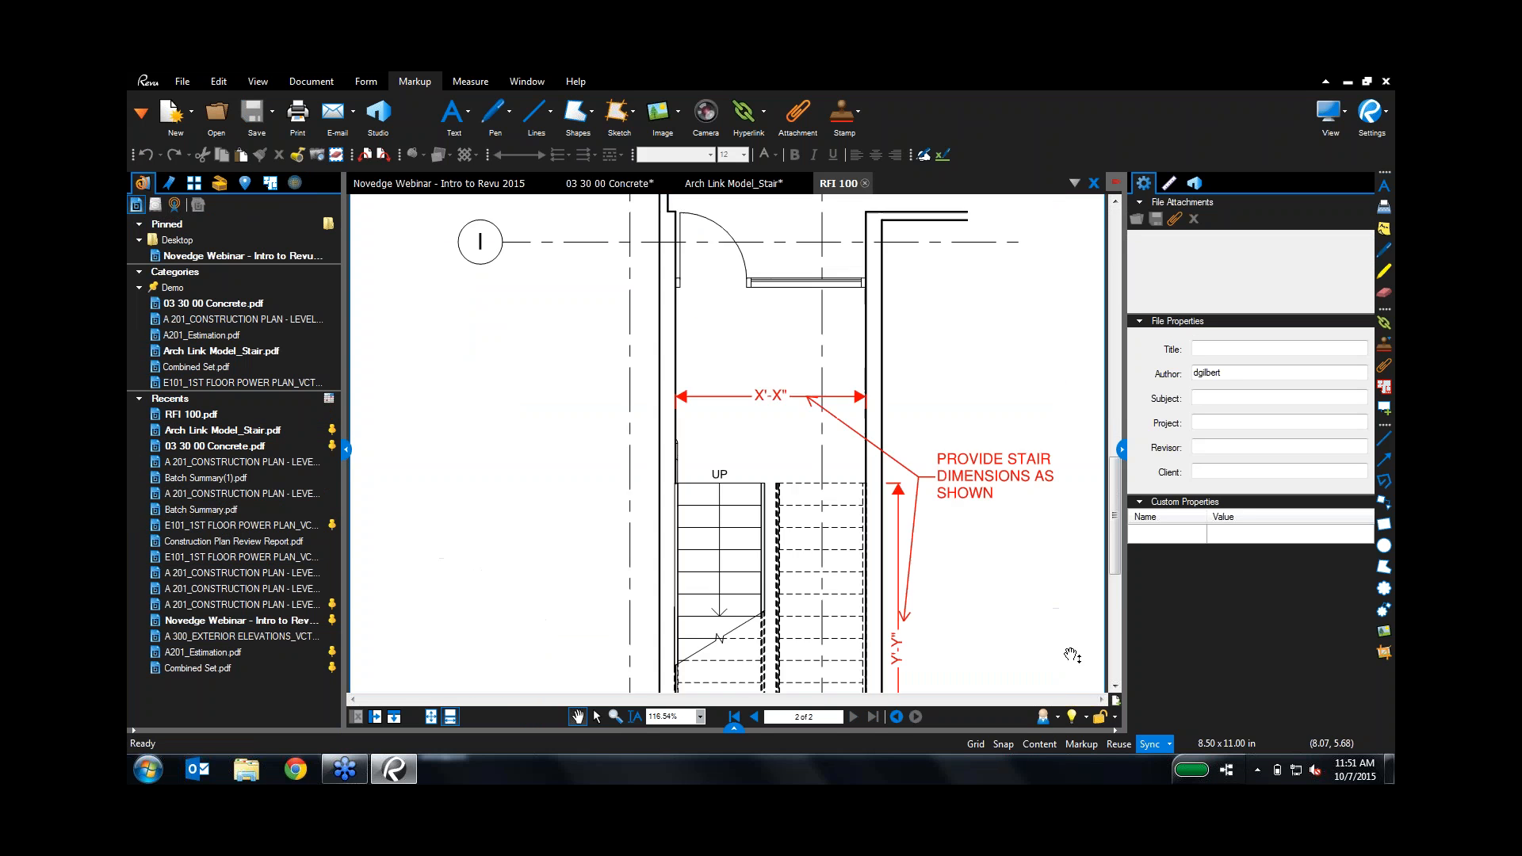
scroll(1060, 642, up, 4)
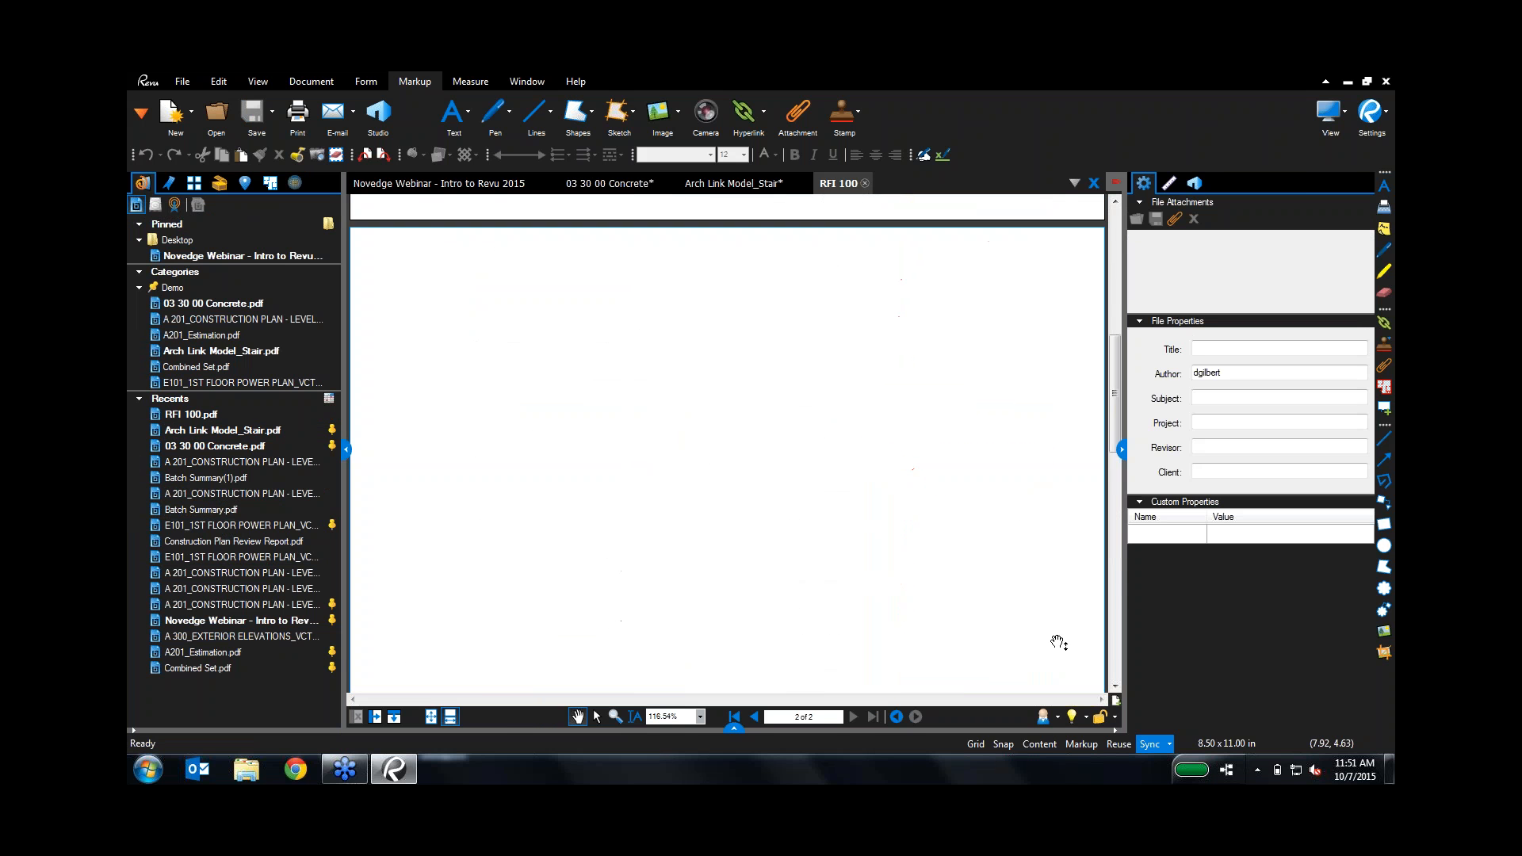
click(1116, 701)
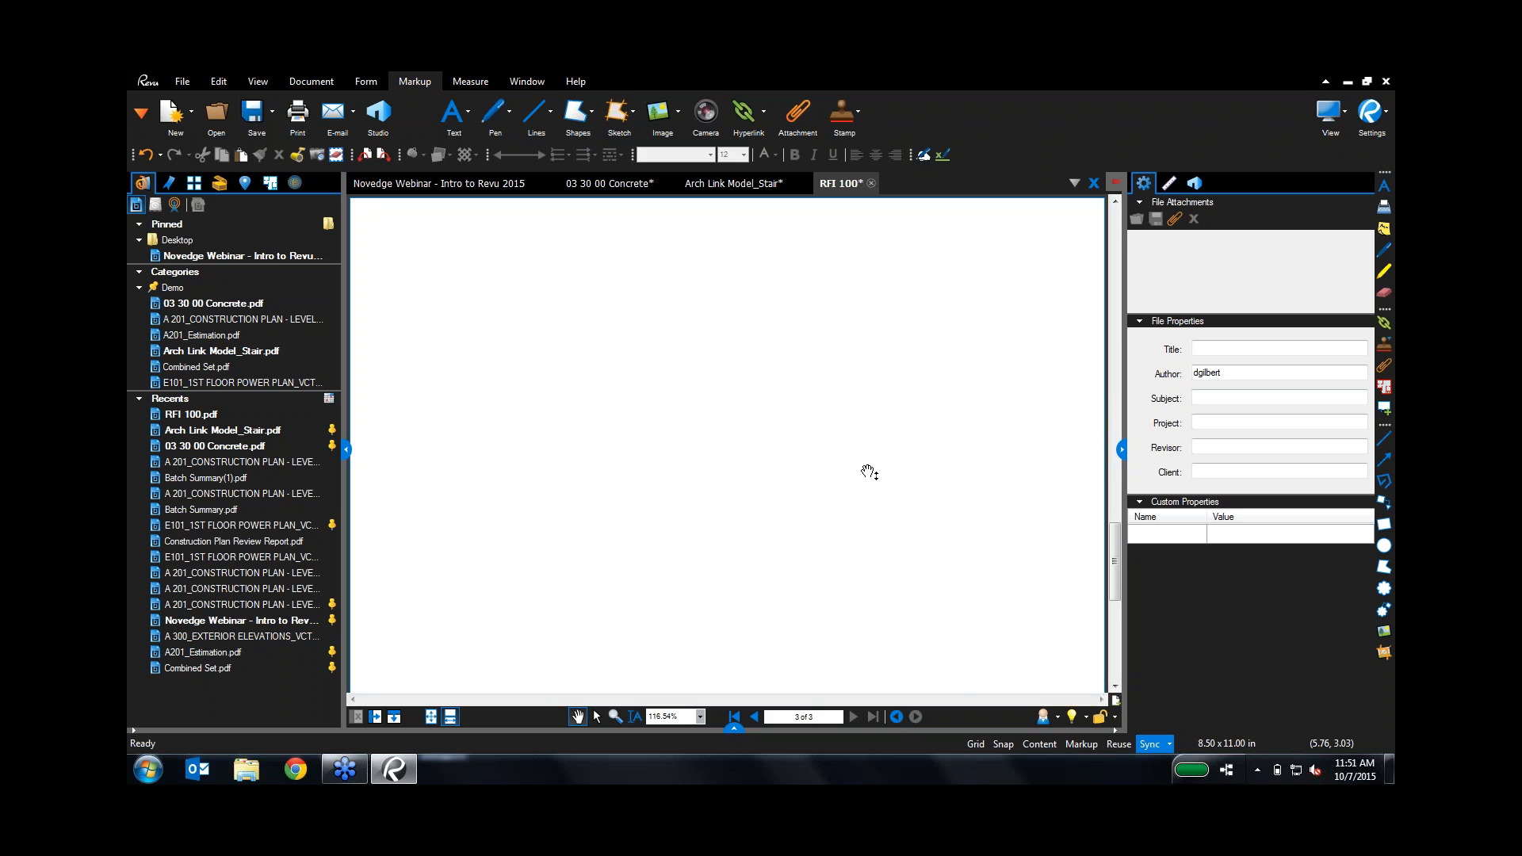
Step: Embed 3D Files > U3D > stair handrail.u3d on page 3 with a blue background, then orbit it
click(228, 81)
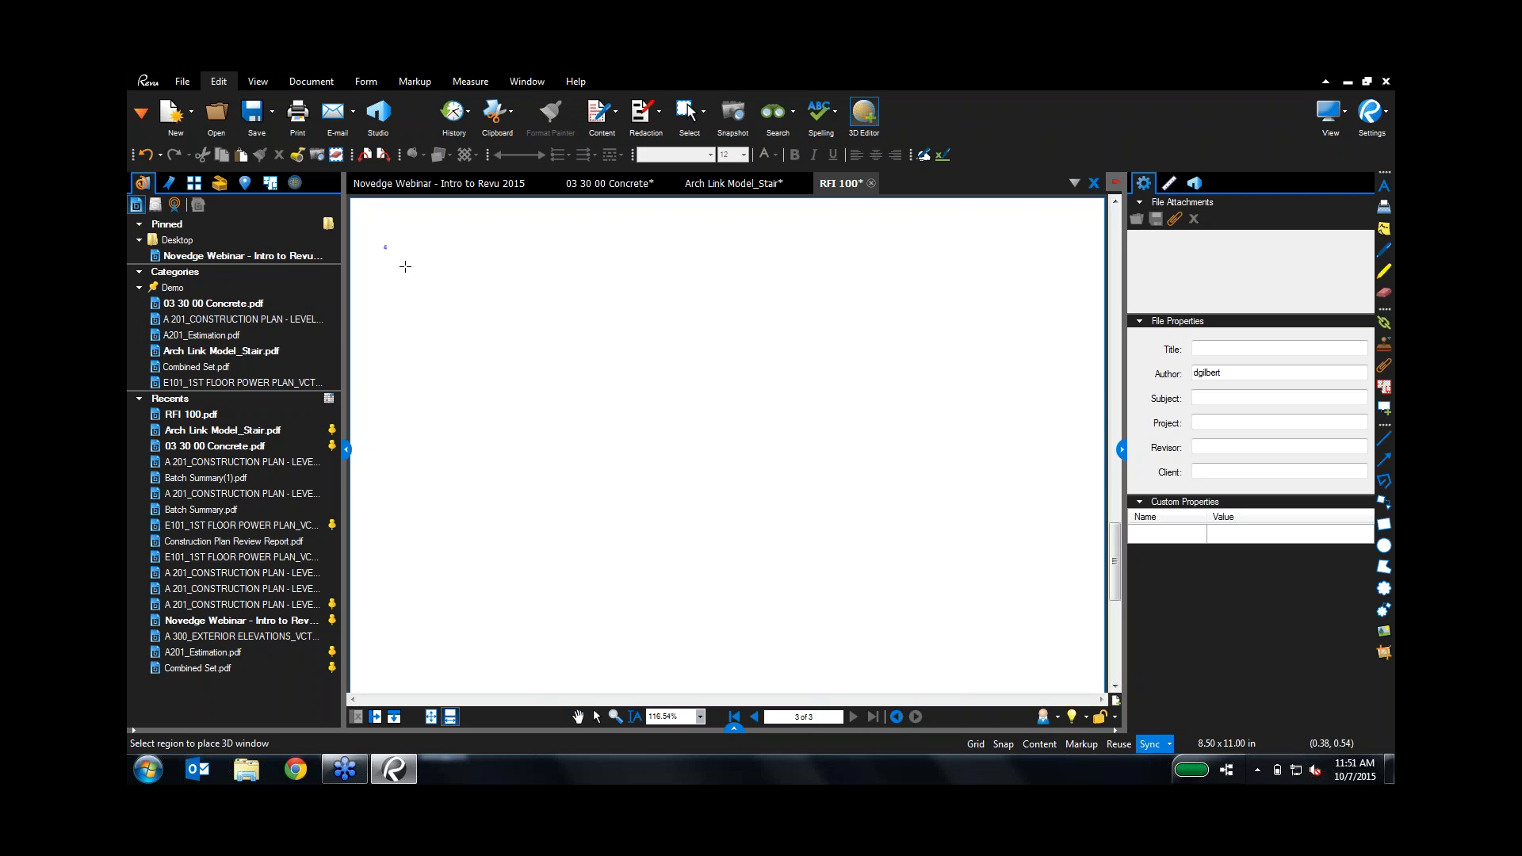
drag(385, 246, 1025, 646)
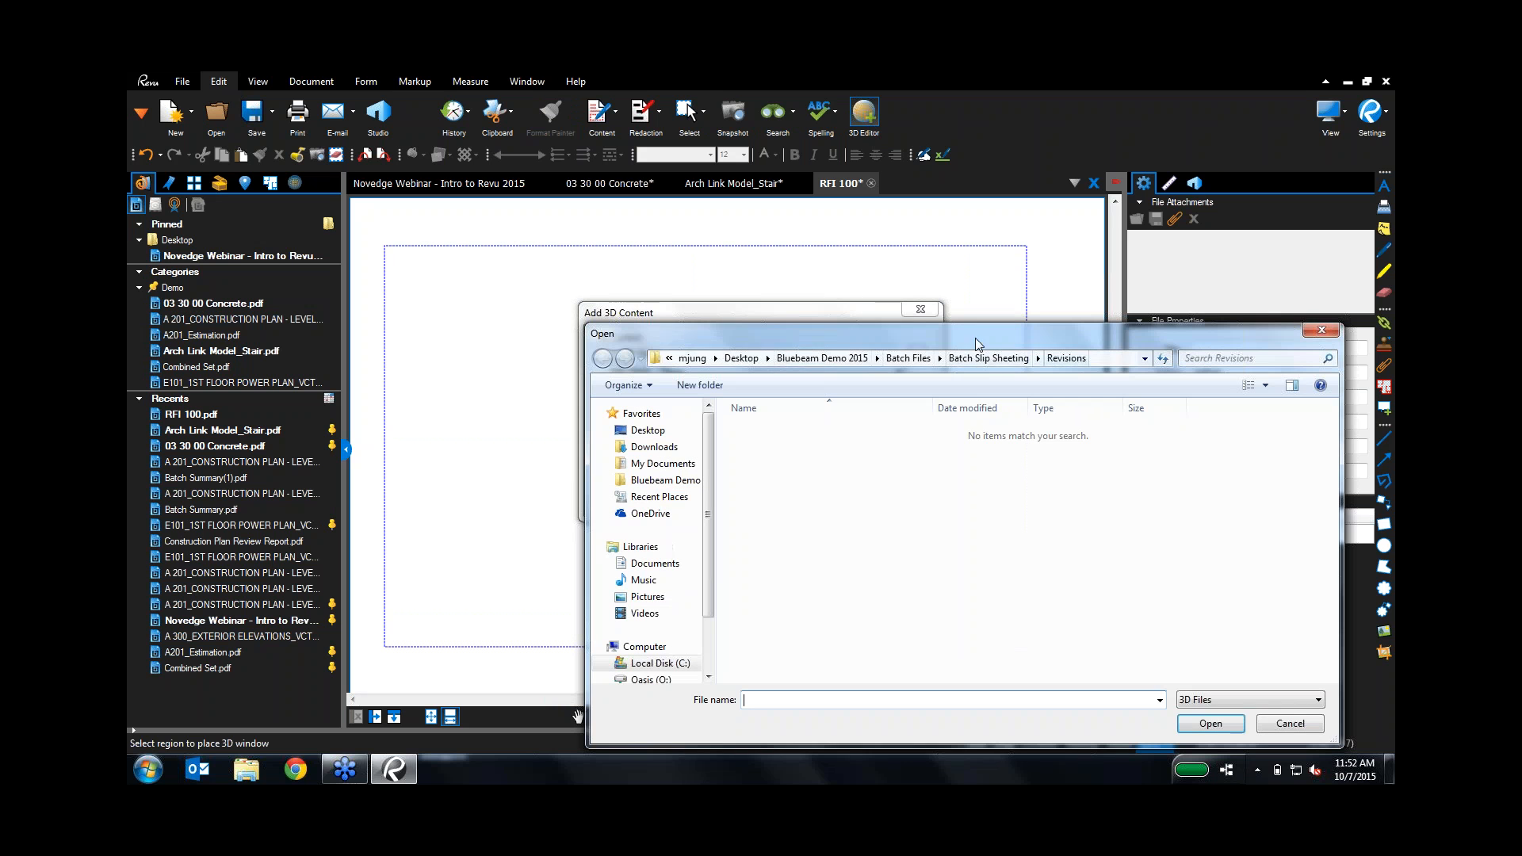
click(822, 357)
double_click(764, 464)
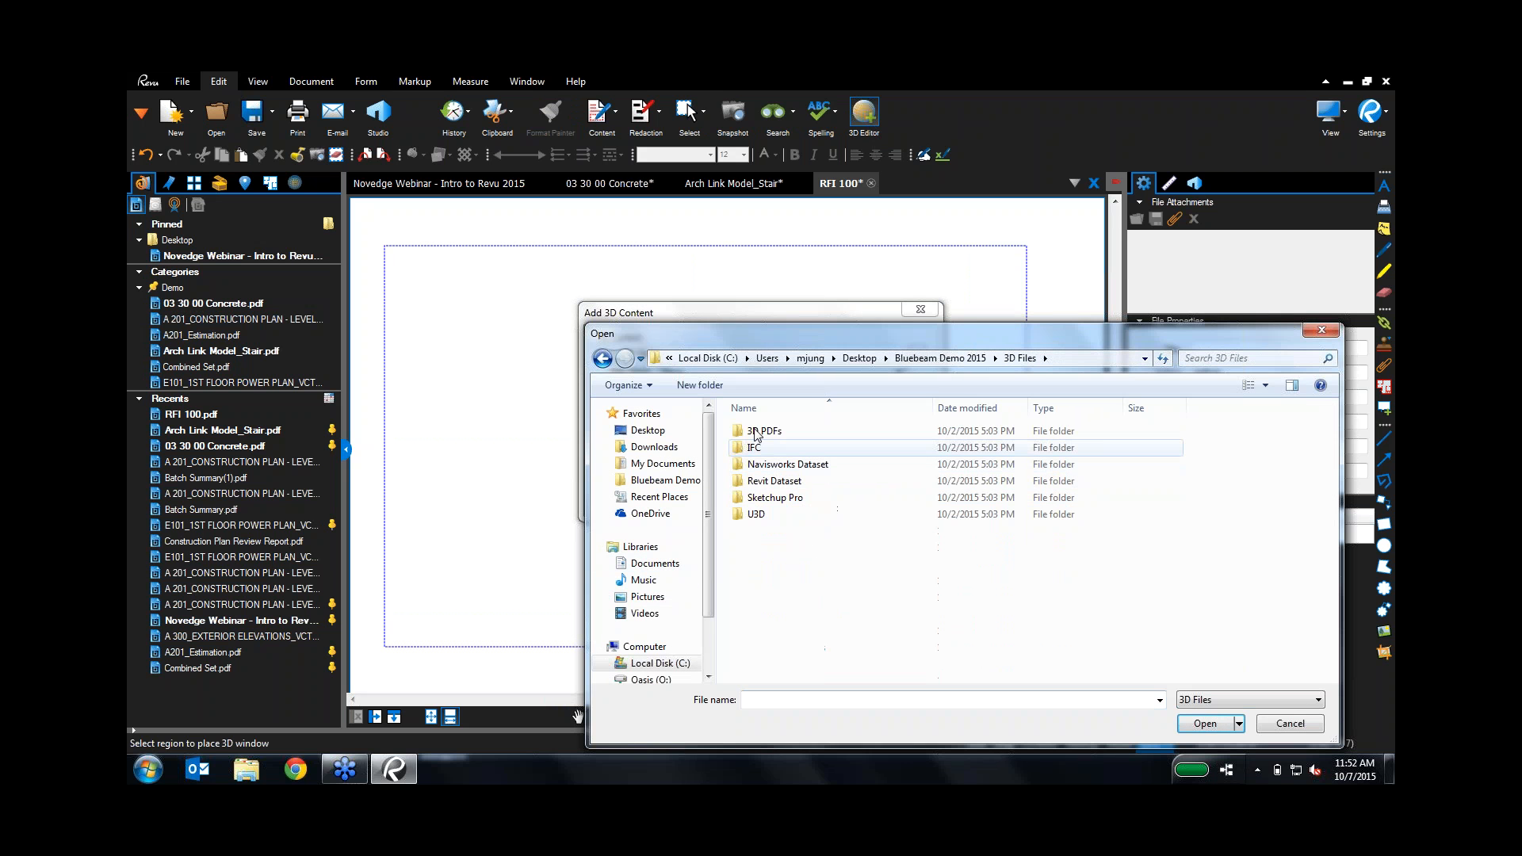
double_click(756, 515)
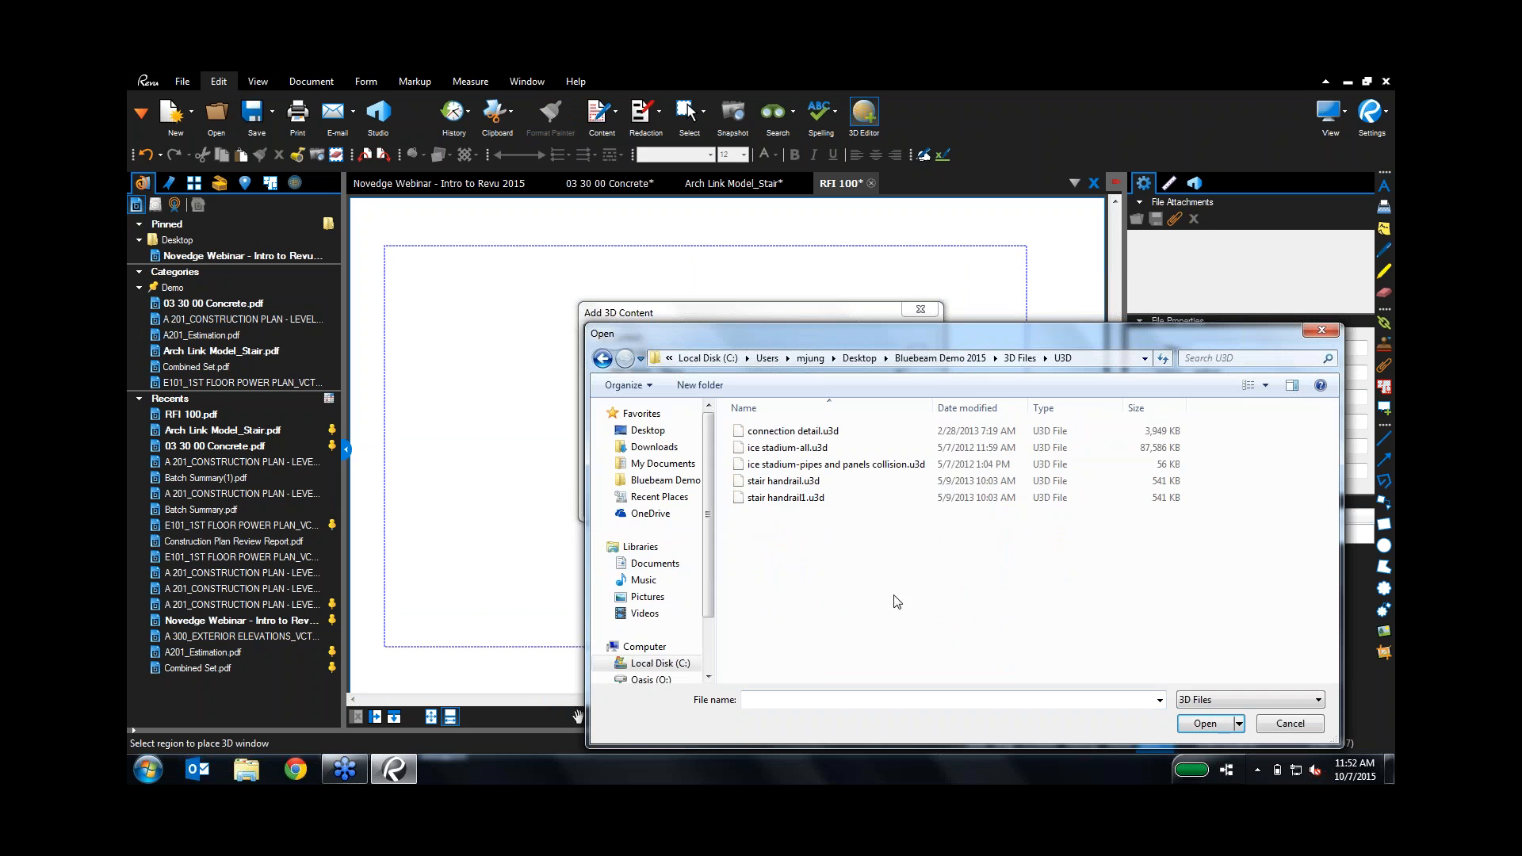
double_click(790, 482)
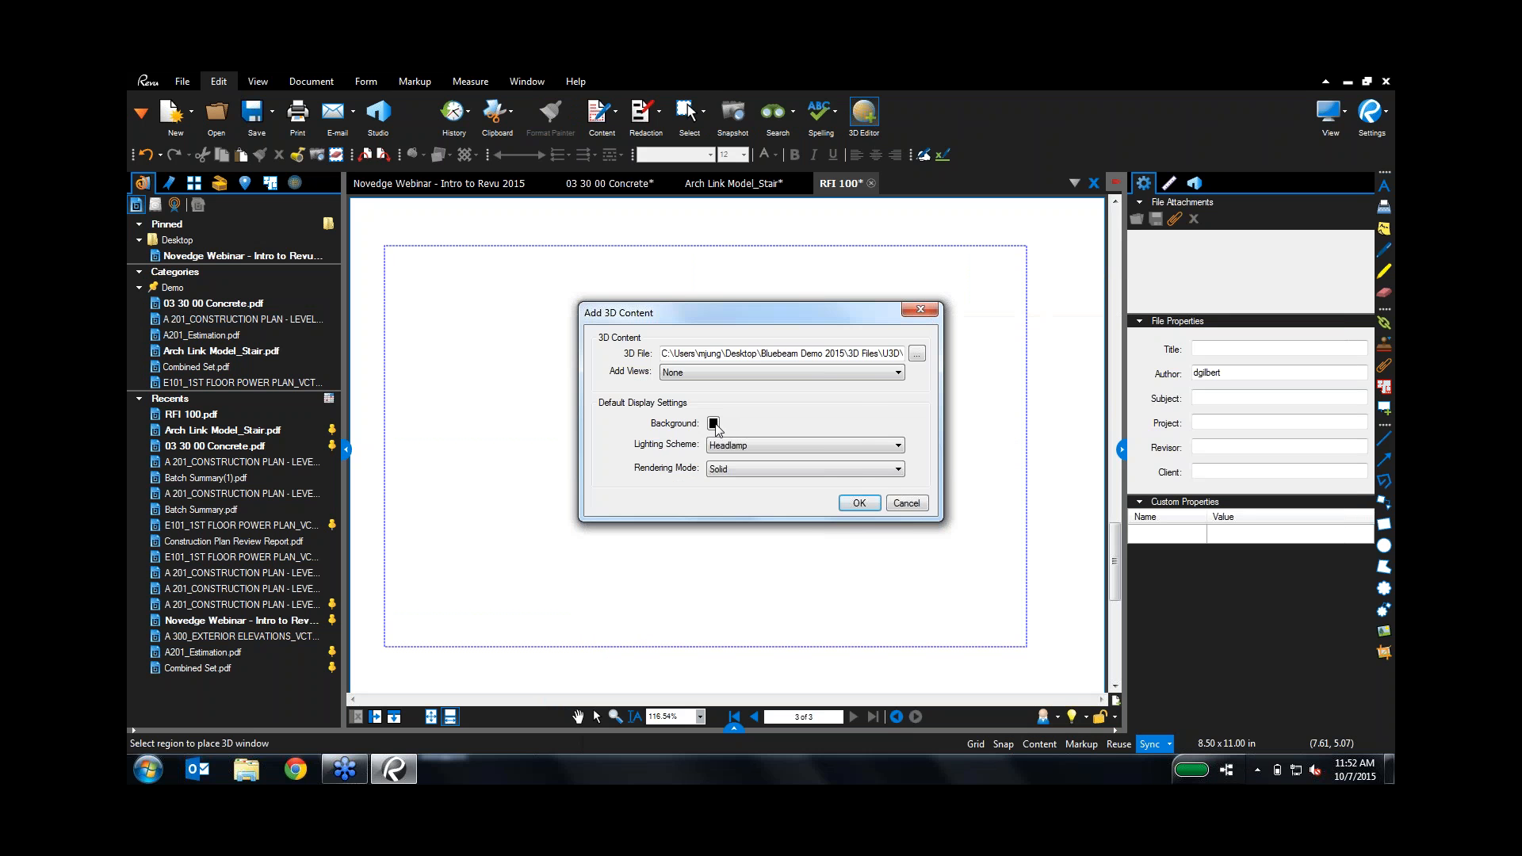
click(713, 423)
click(807, 478)
click(850, 505)
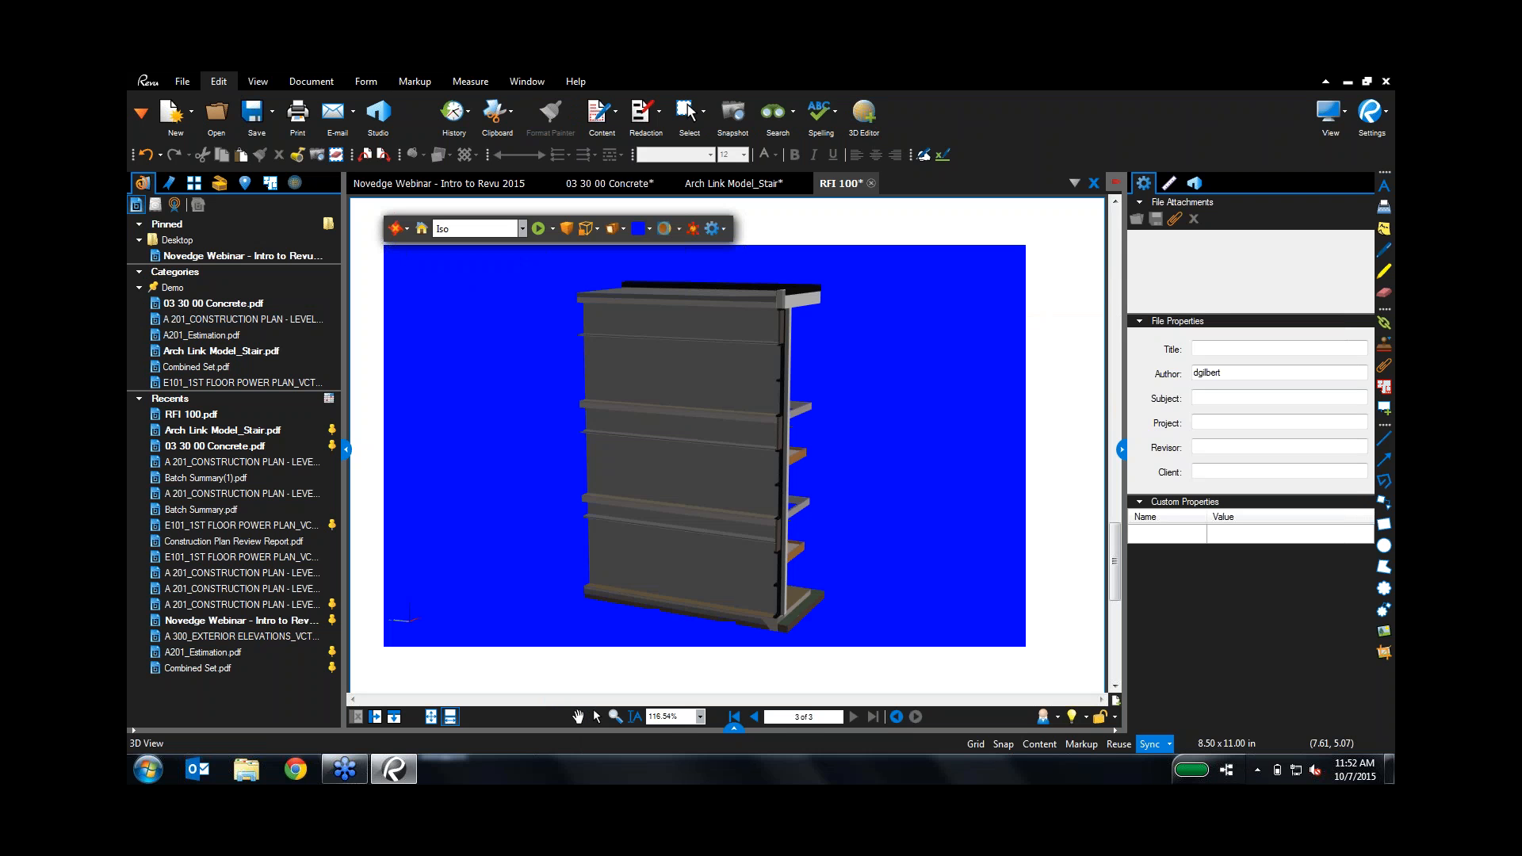
drag(759, 456, 557, 470)
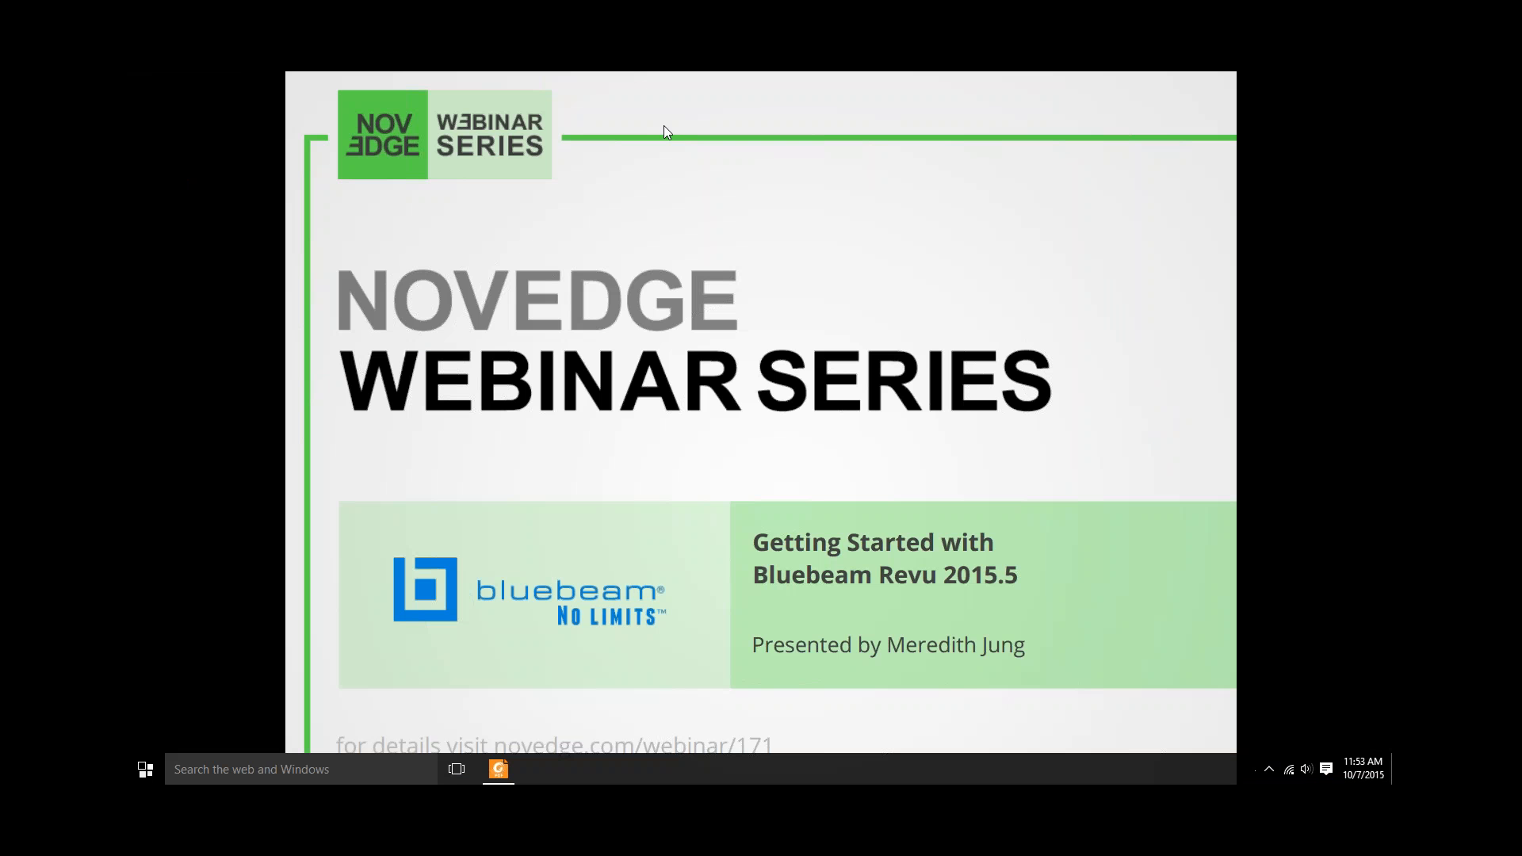
Step: Step through the closing slides to the blog.novedge.com and facebook.com/novedge slide
click(806, 323)
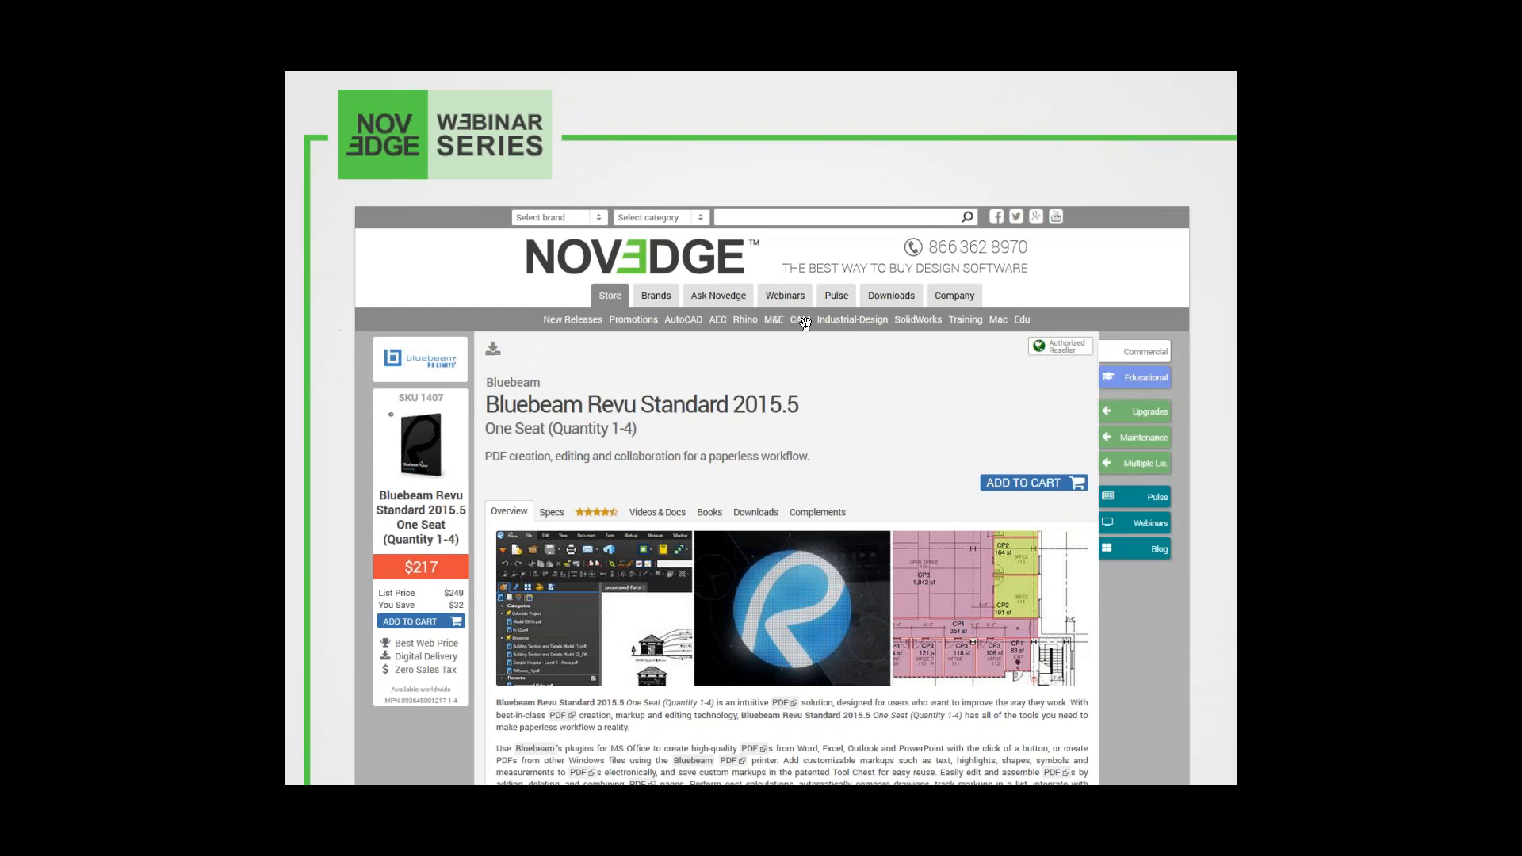
click(806, 323)
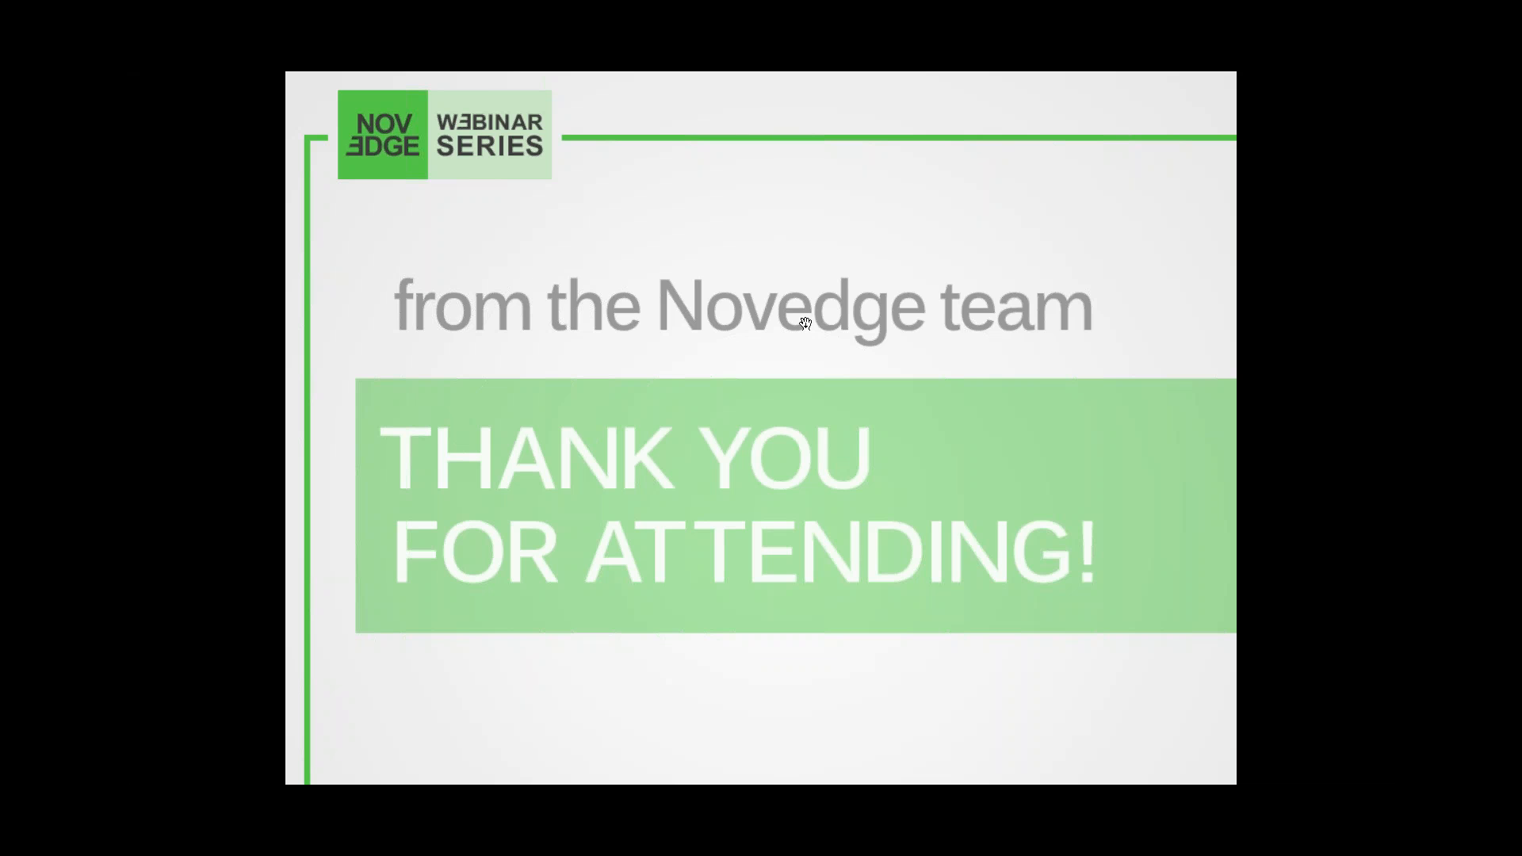
key(Left)
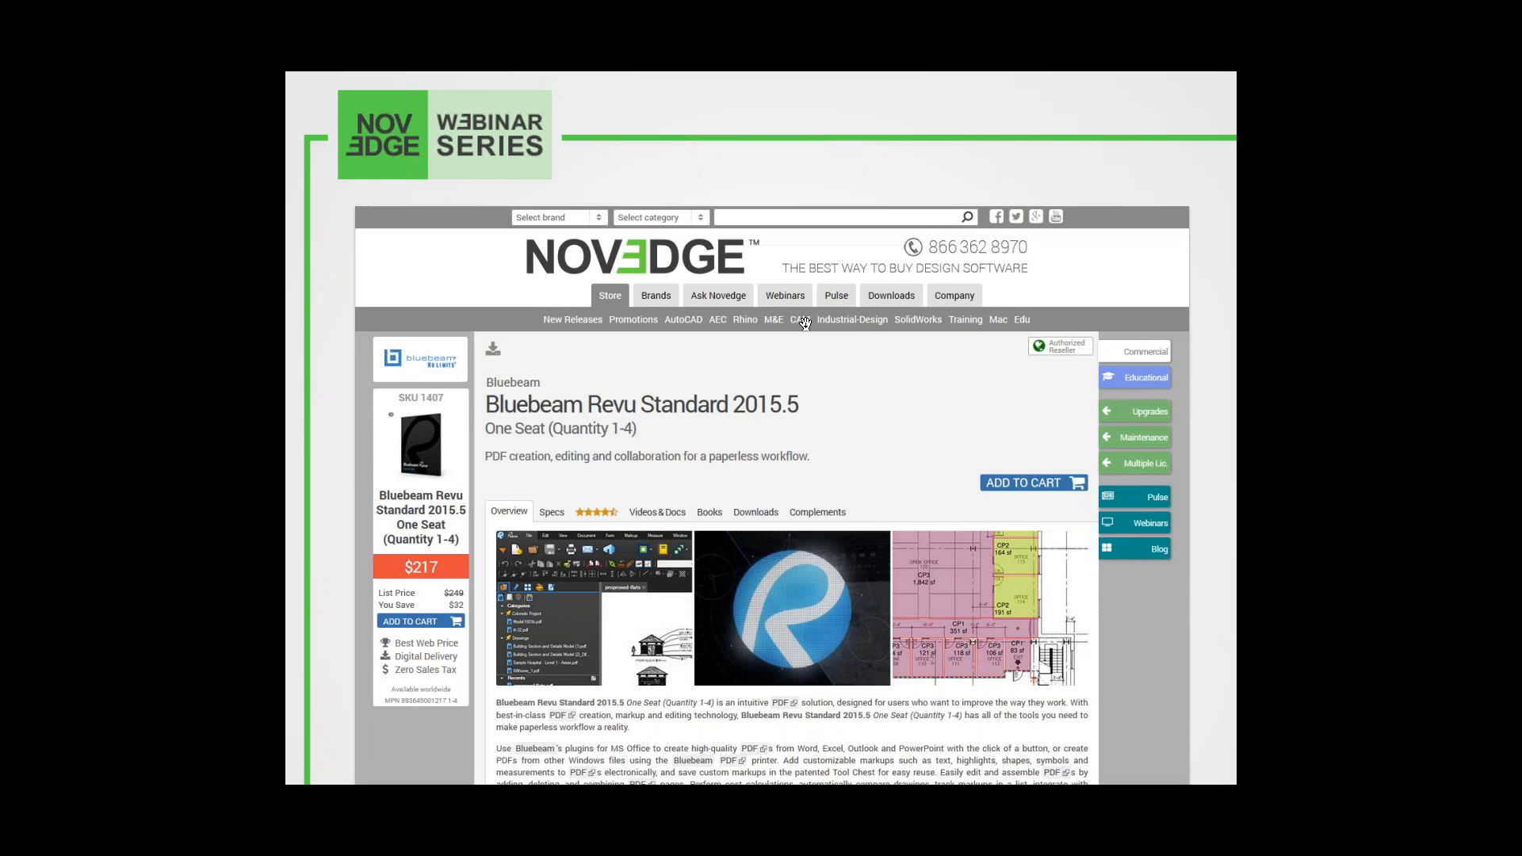
key(Right)
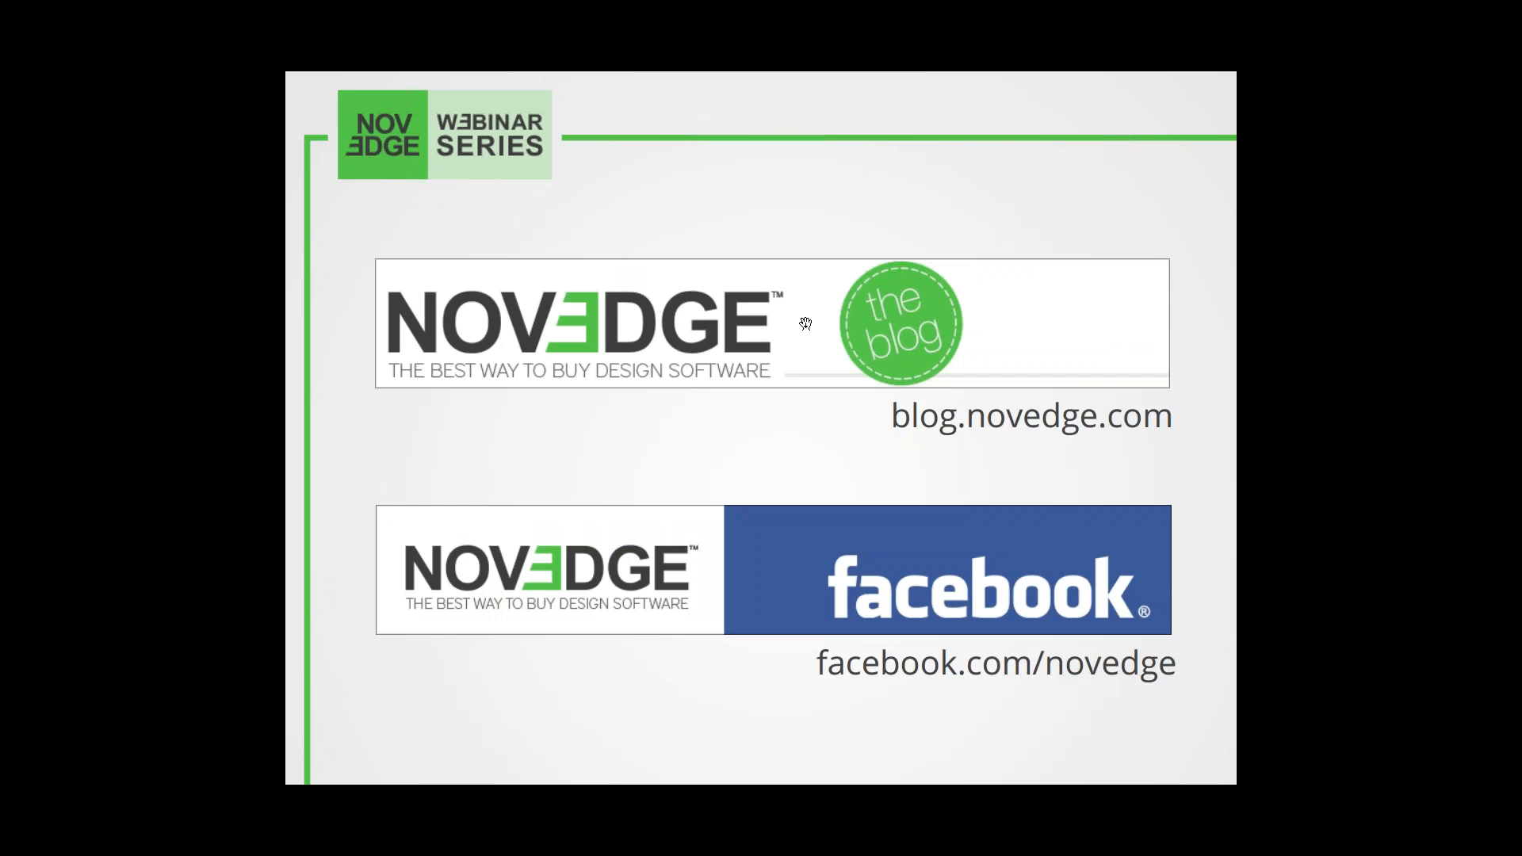